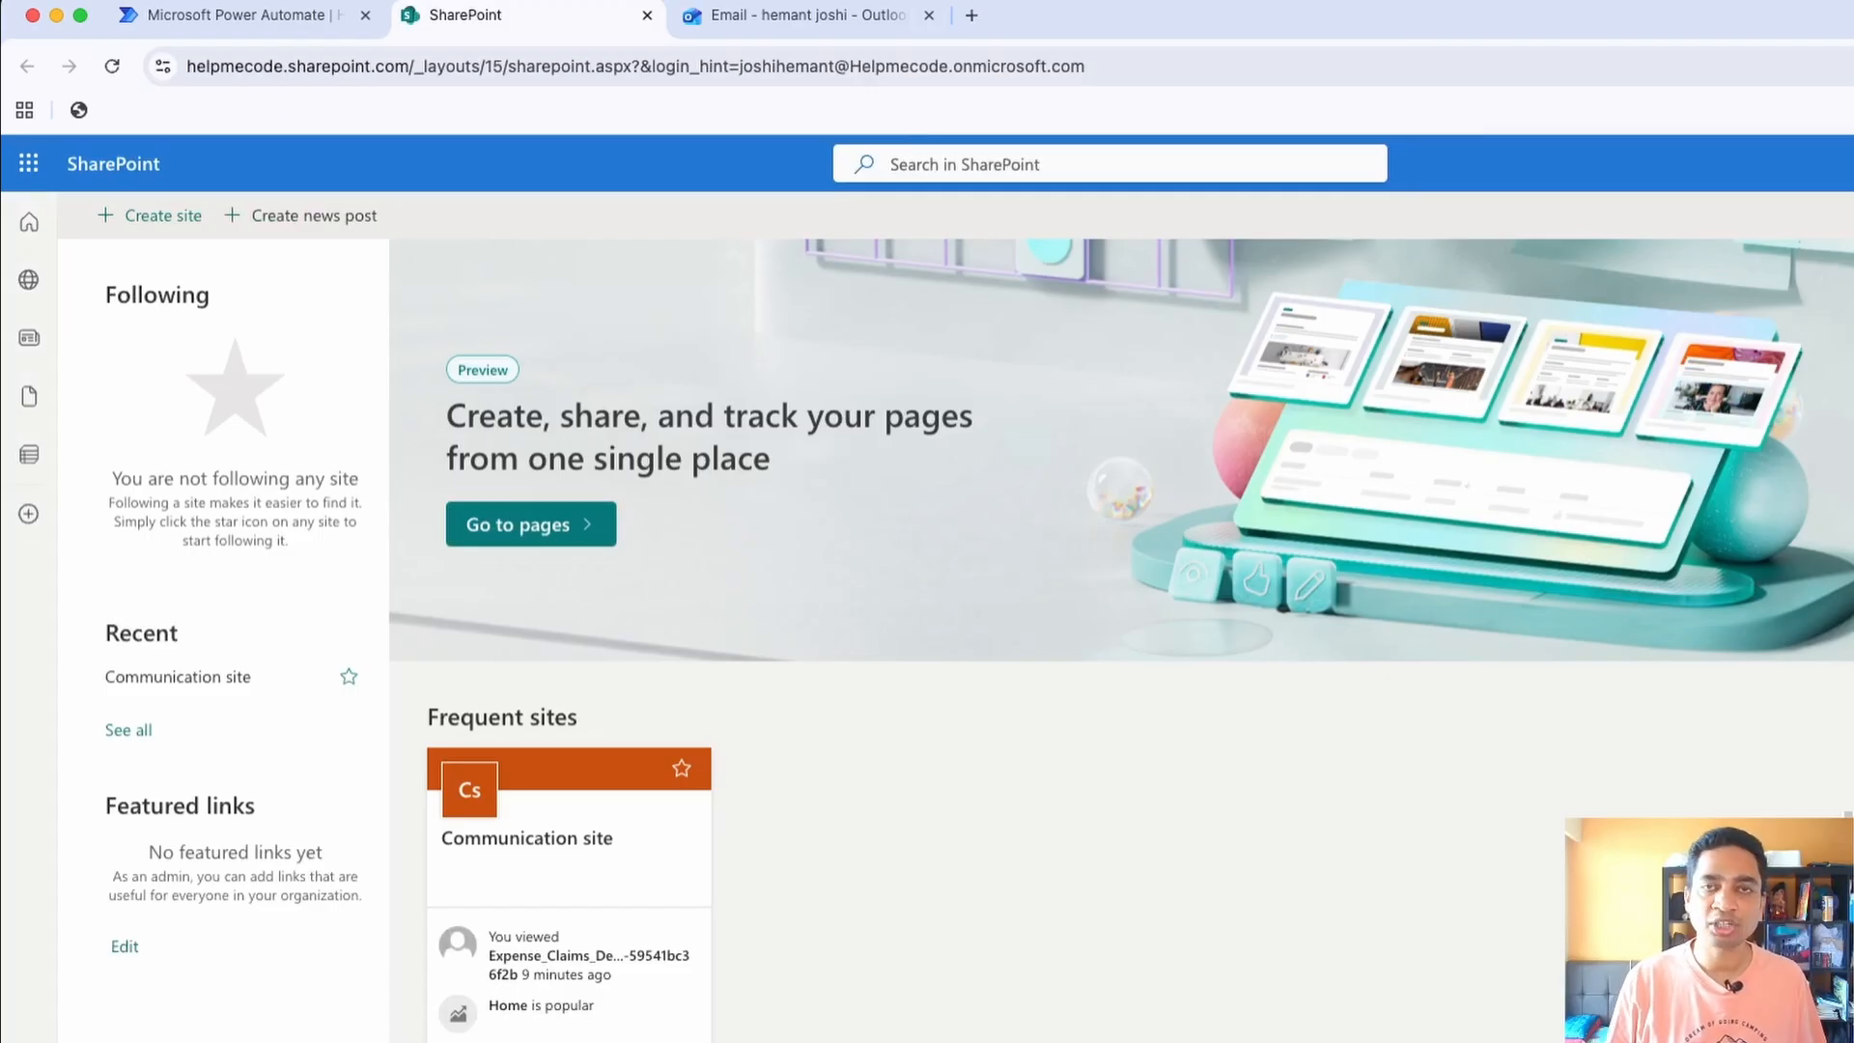
Start creating a SharePoint communication site from Microsoft's Standard communication template
{"action": "left_click", "coordinate": [152, 216]}
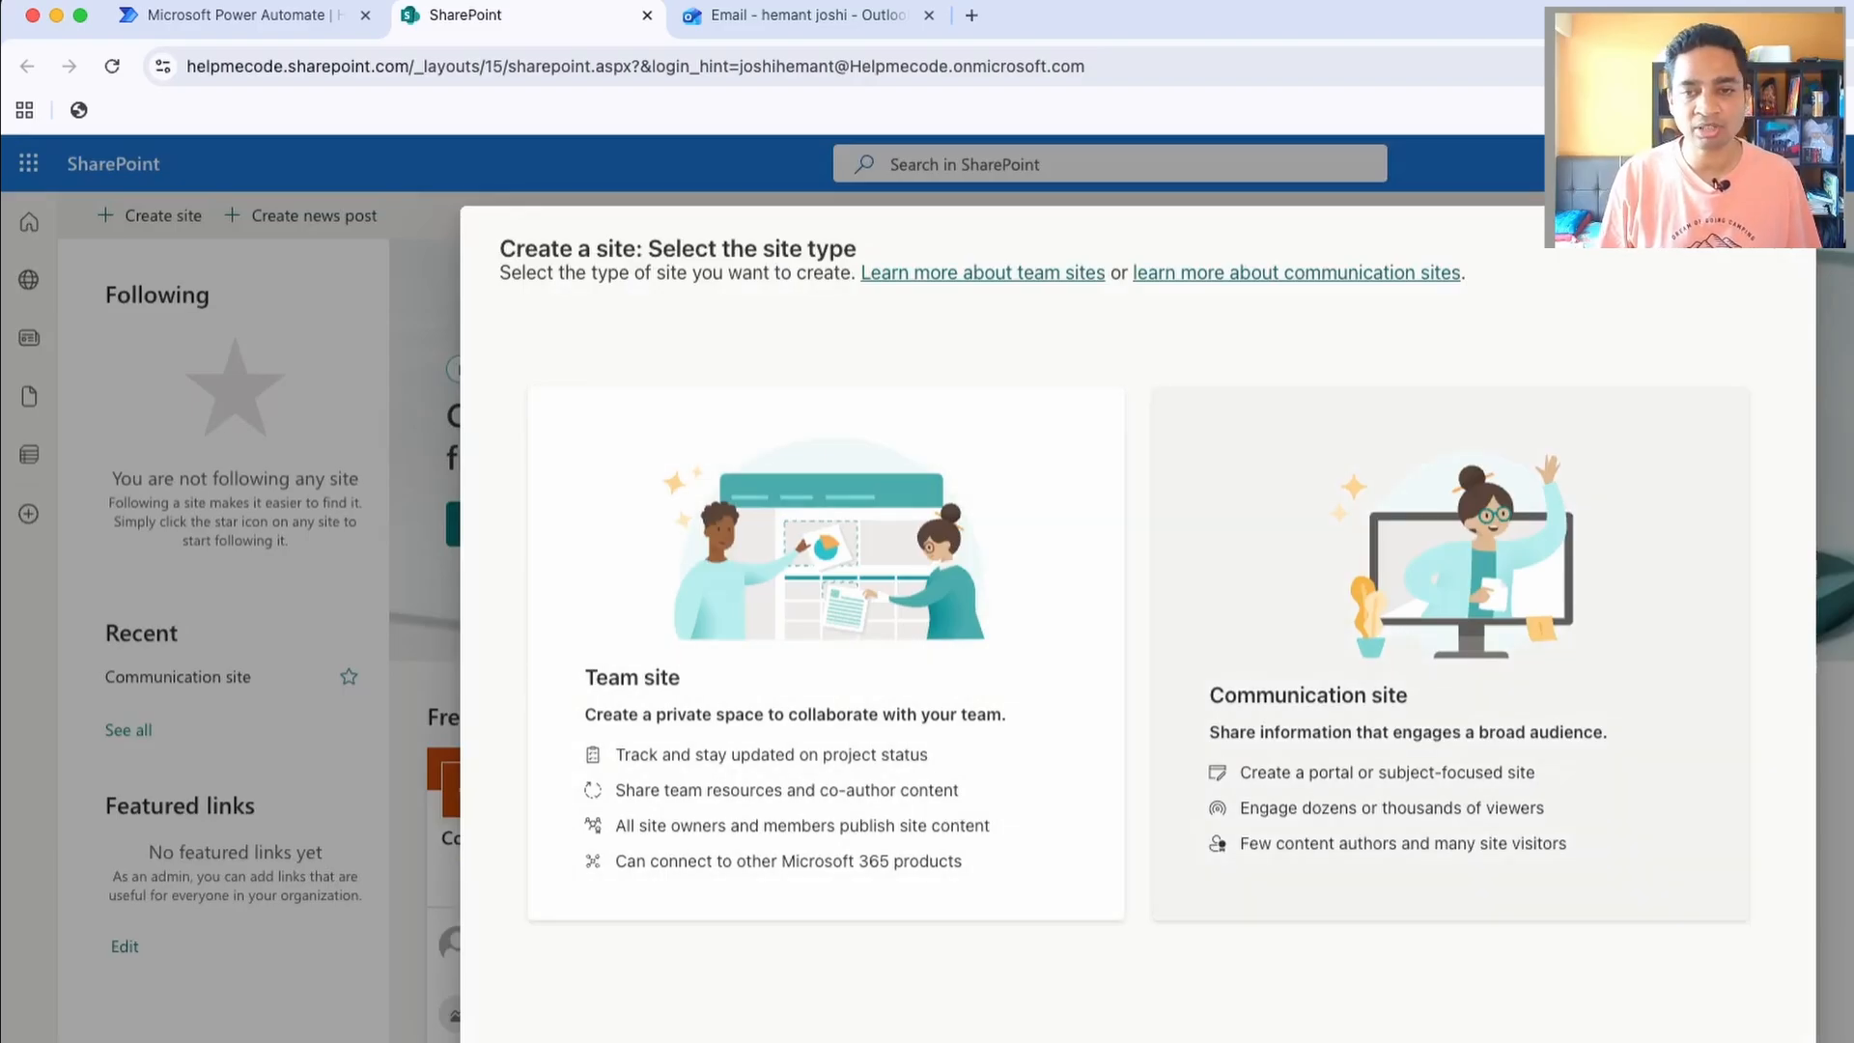
{"action": "left_click", "coordinate": [1449, 657]}
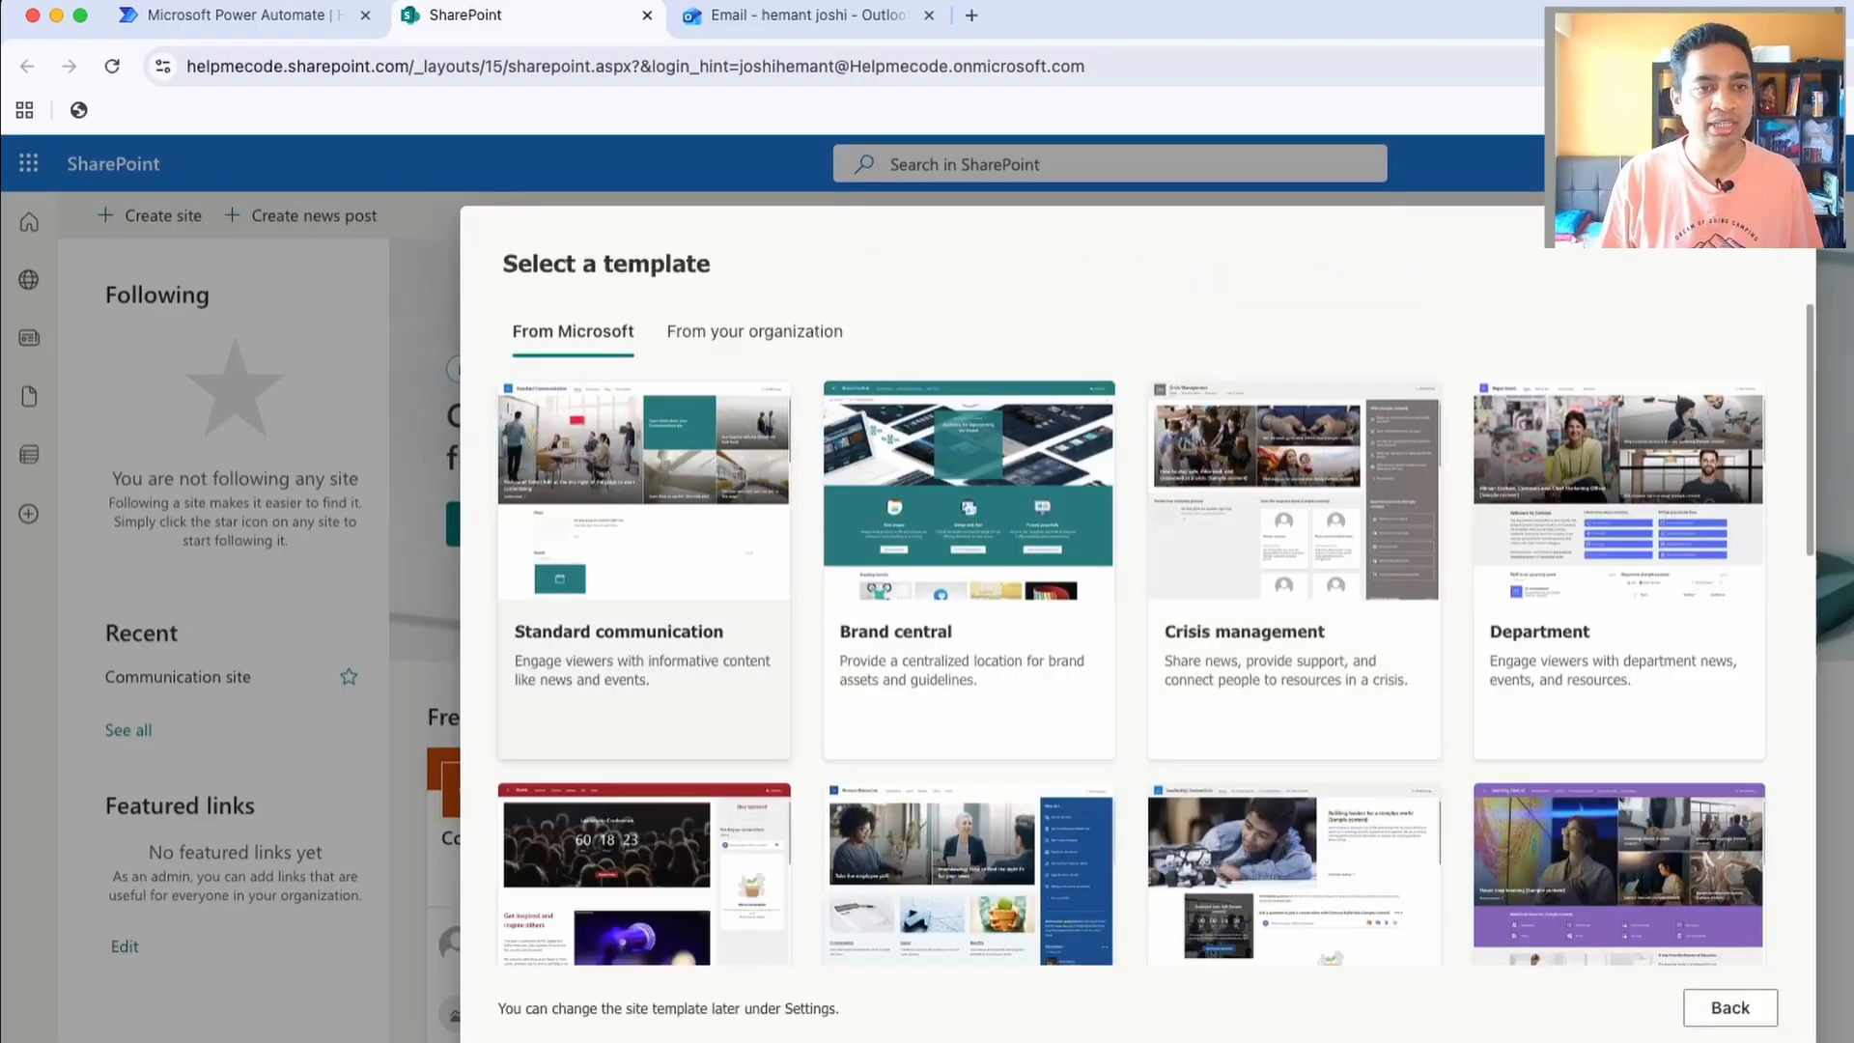
{"action": "left_click", "coordinate": [644, 579]}
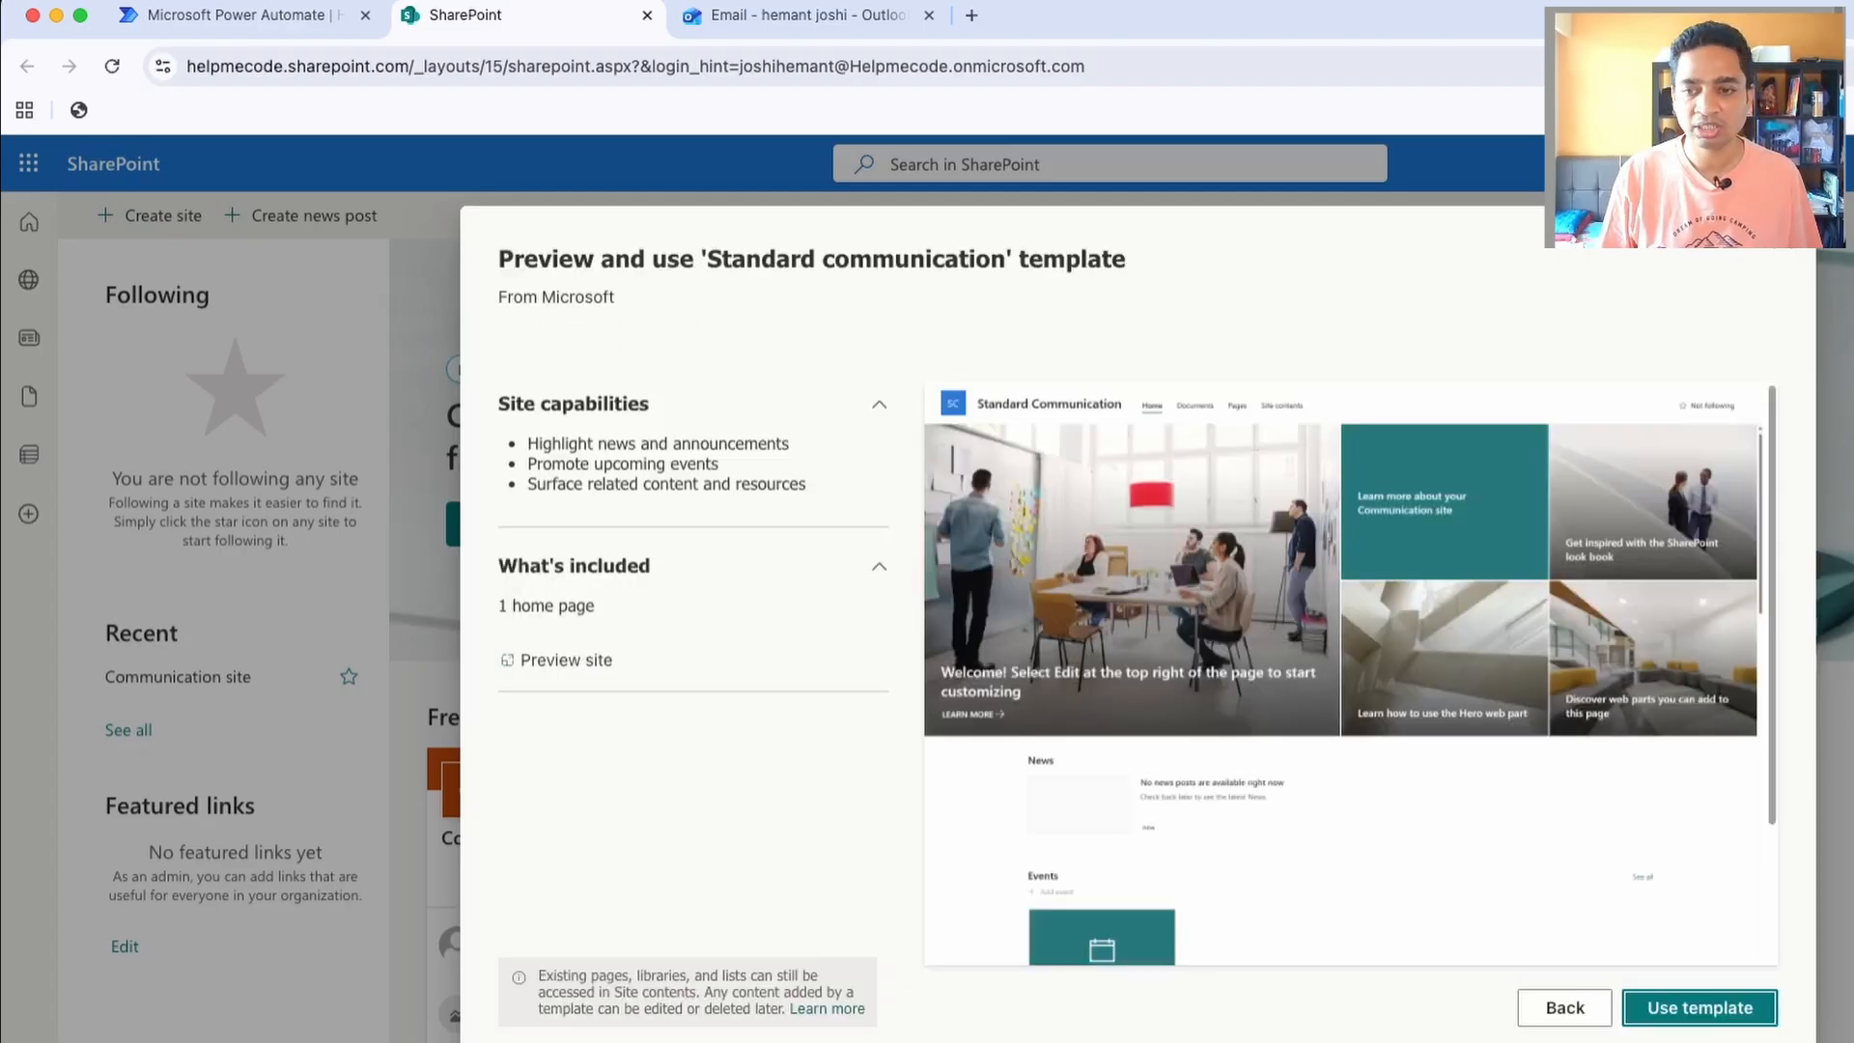
{"action": "left_click", "coordinate": [1700, 1008]}
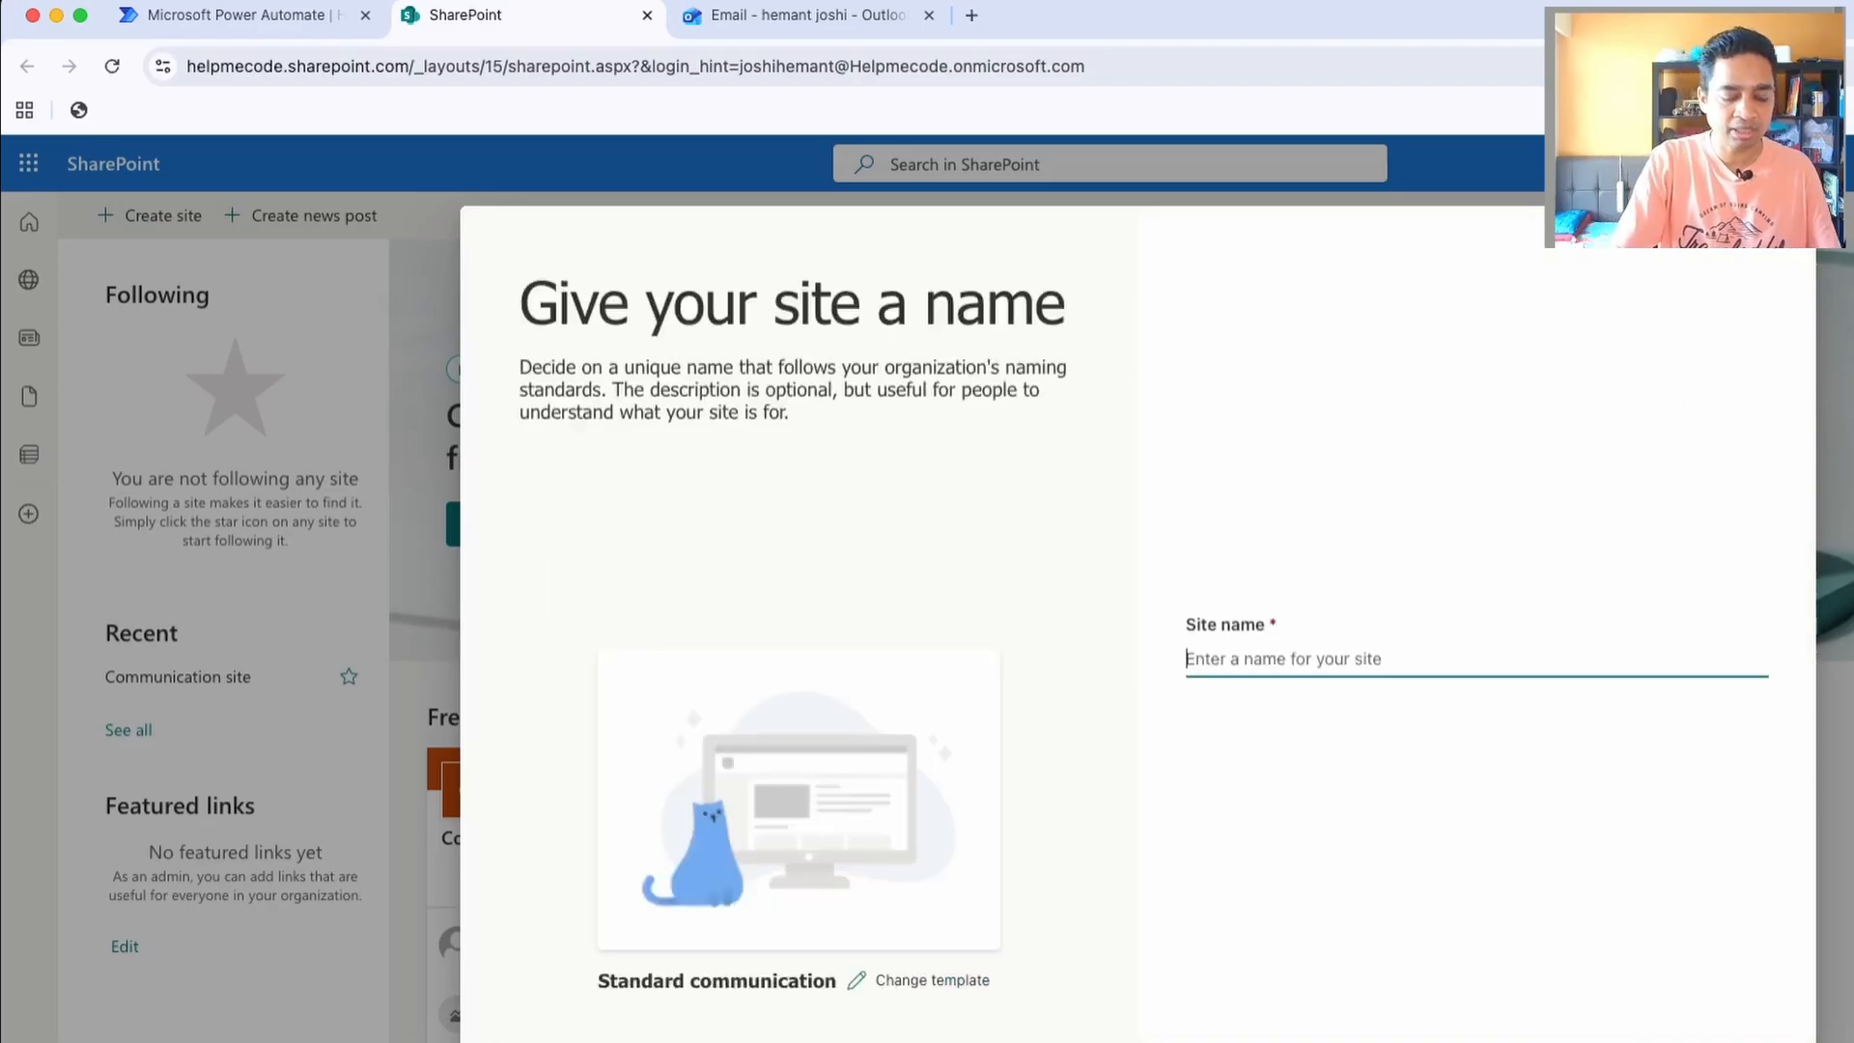
Name the site "Test Site" and create it with English as the default language
{"action": "type", "text": "Test "}
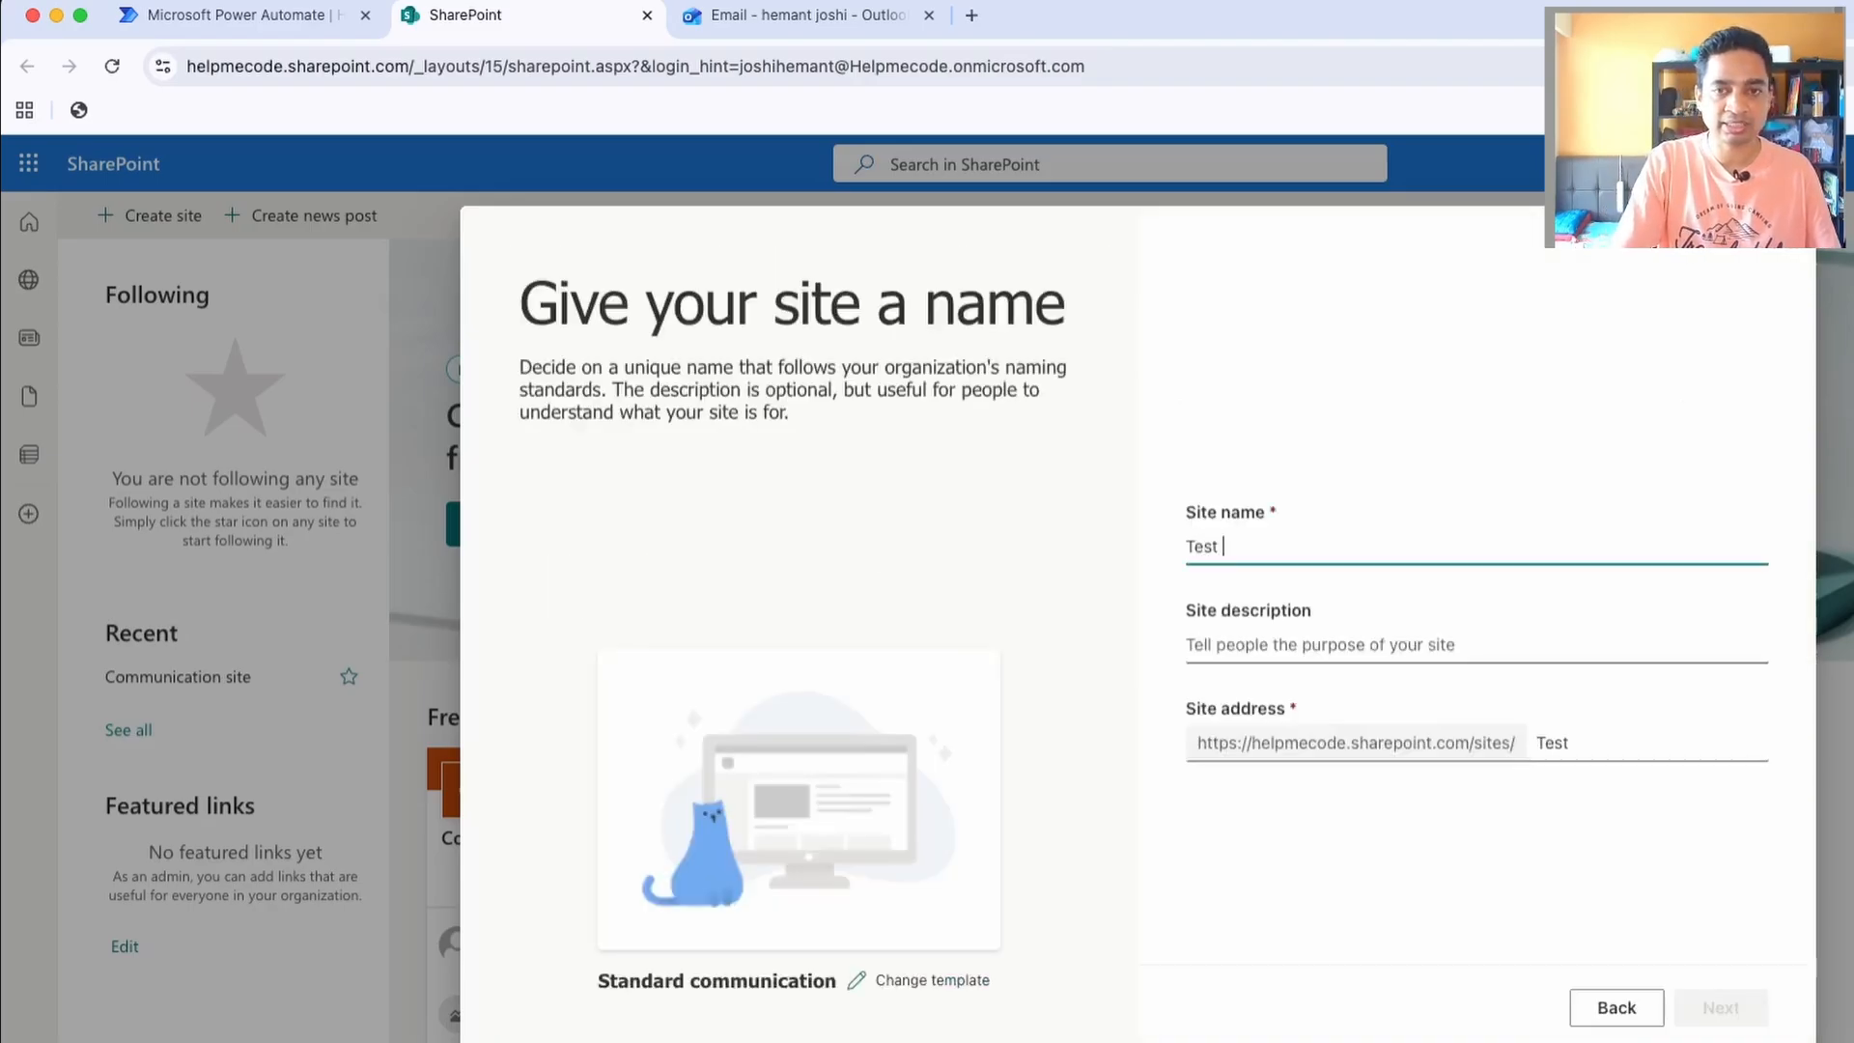
{"action": "type", "text": "Site"}
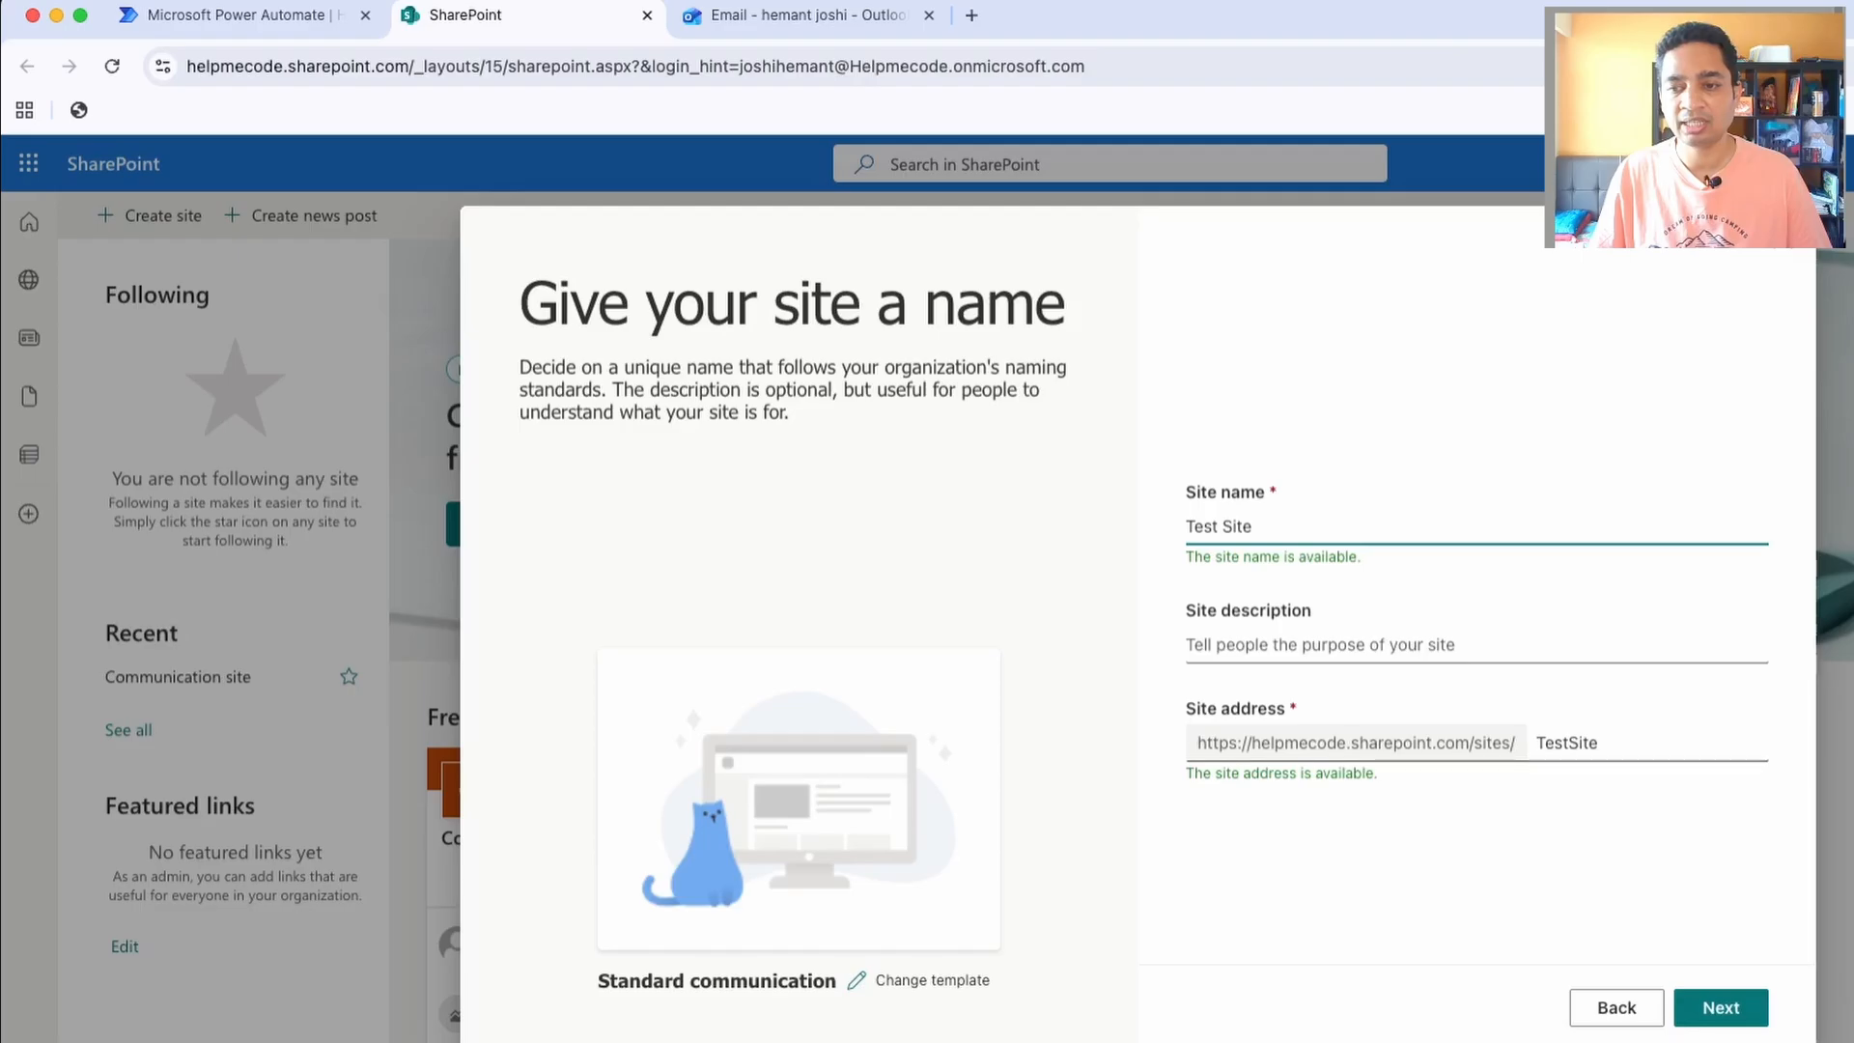
{"action": "key", "text": "Return"}
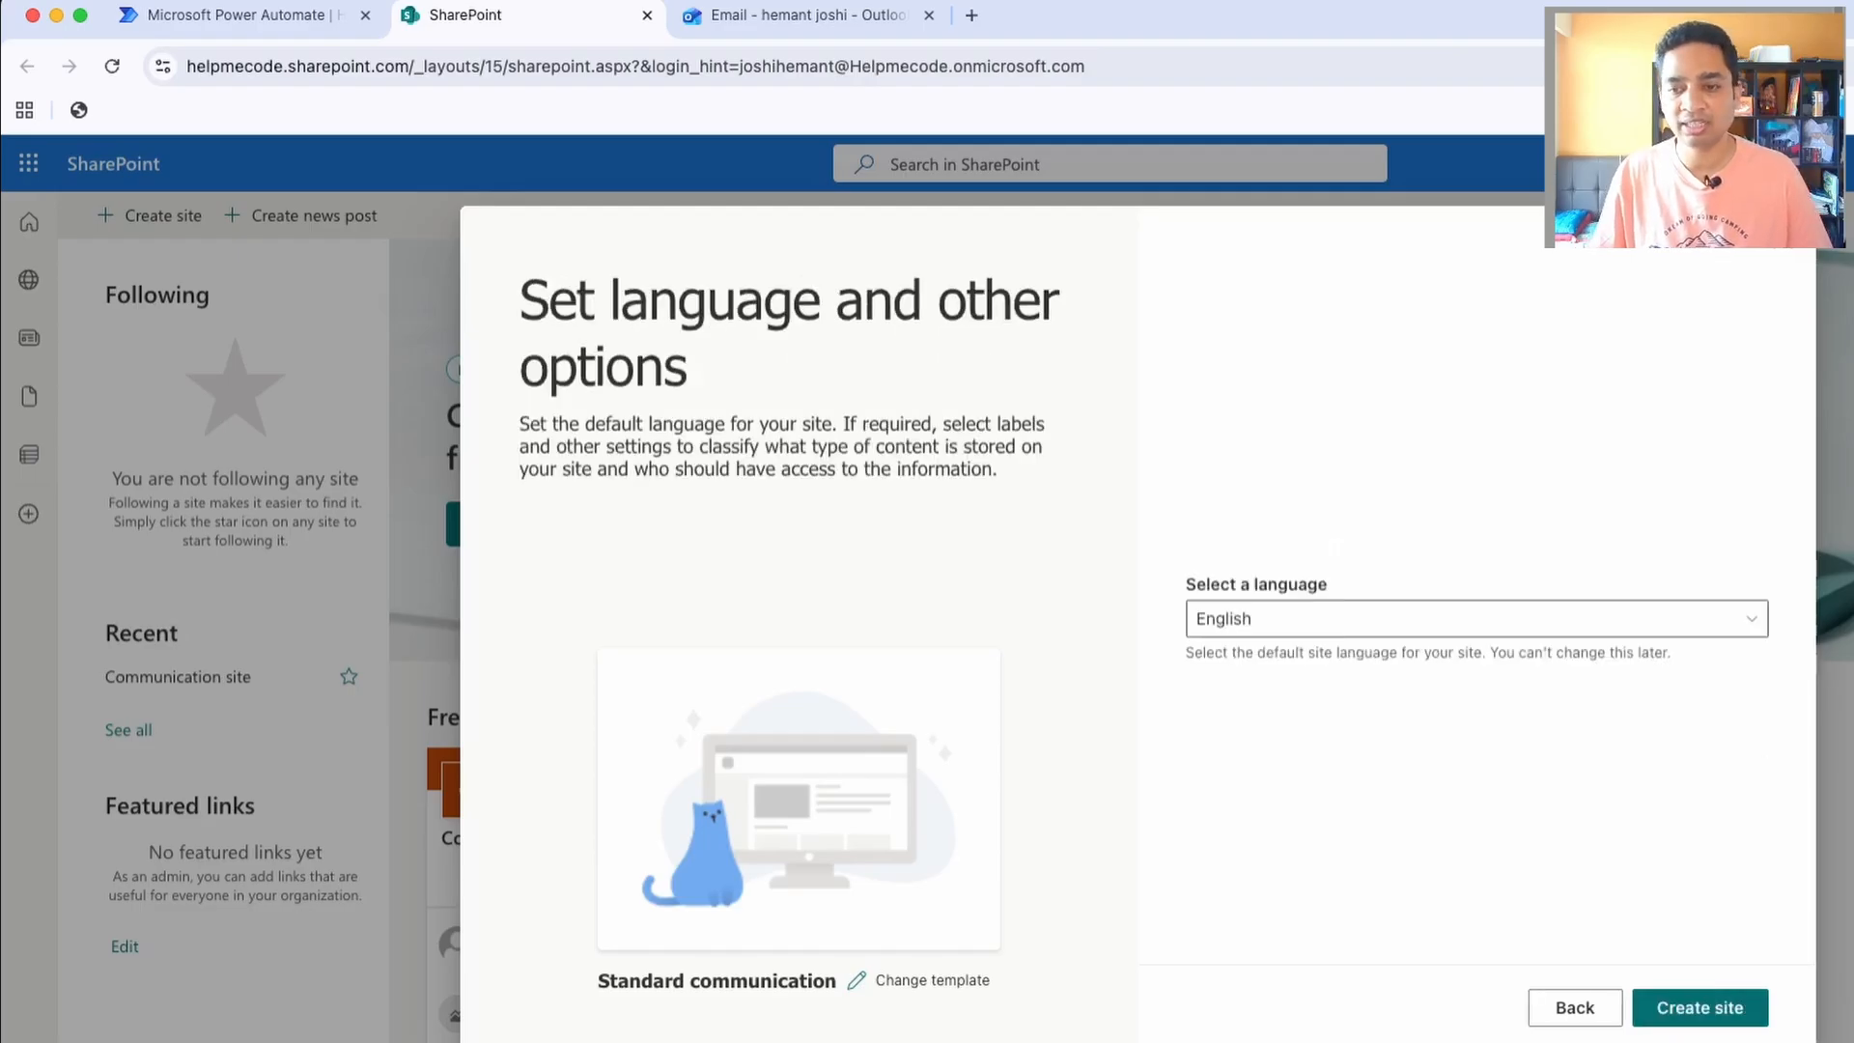
{"action": "key", "text": "Return"}
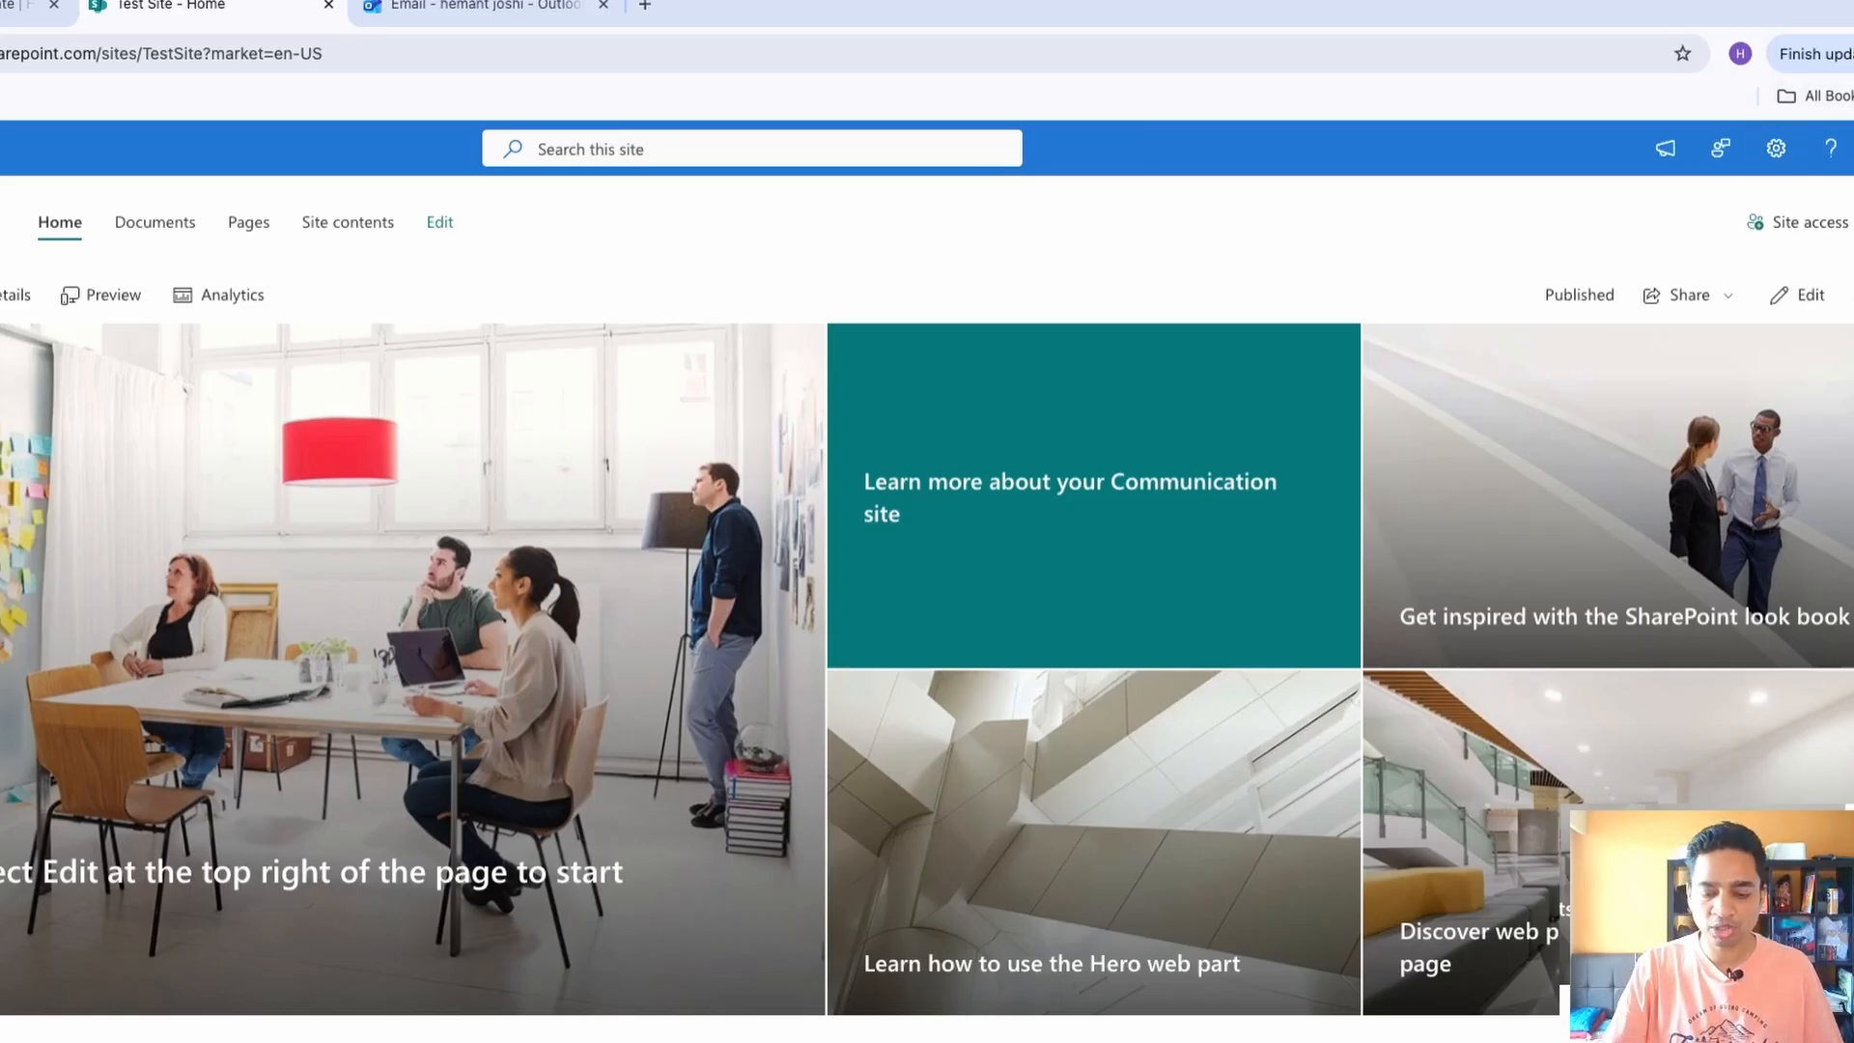
Enlarge the page view and open the site contents of Test Site
{"action": "key", "text": "ctrl+plus"}
{"action": "key", "text": "ctrl+plus"}
{"action": "key", "text": "ctrl+plus"}
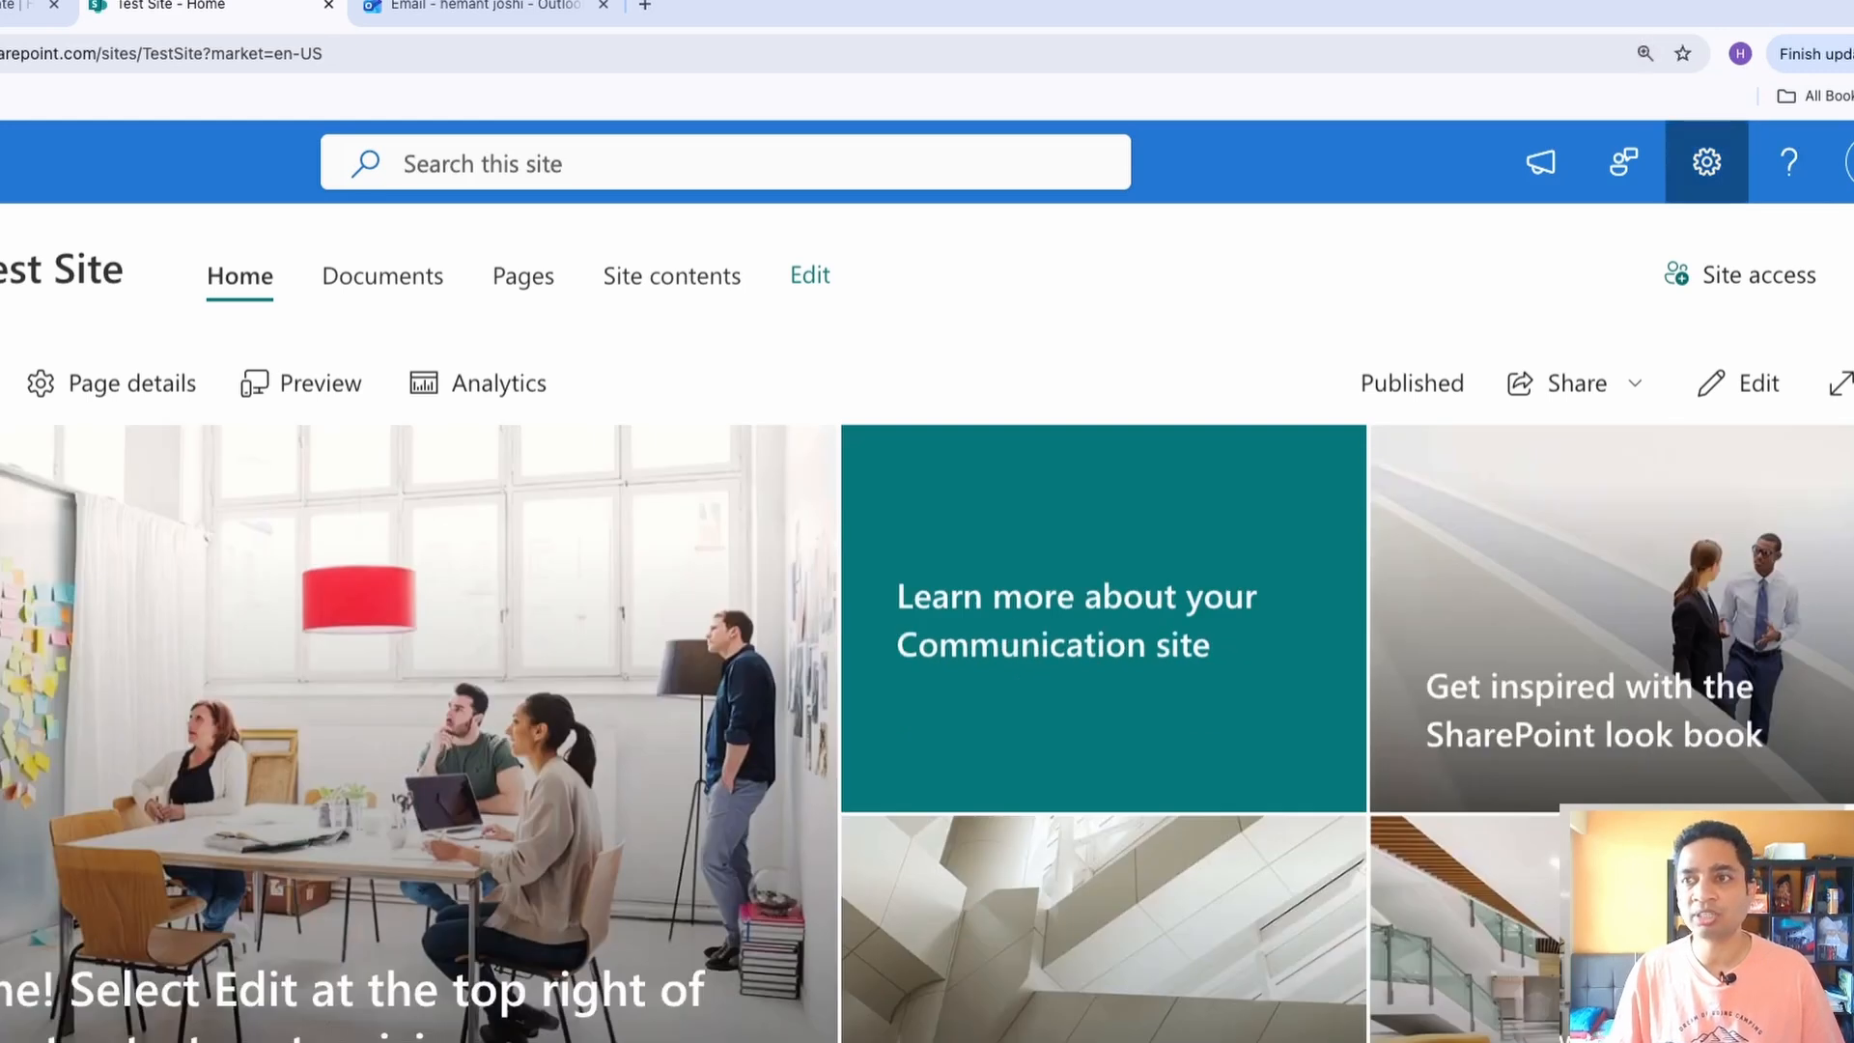
{"action": "left_click", "coordinate": [1707, 162]}
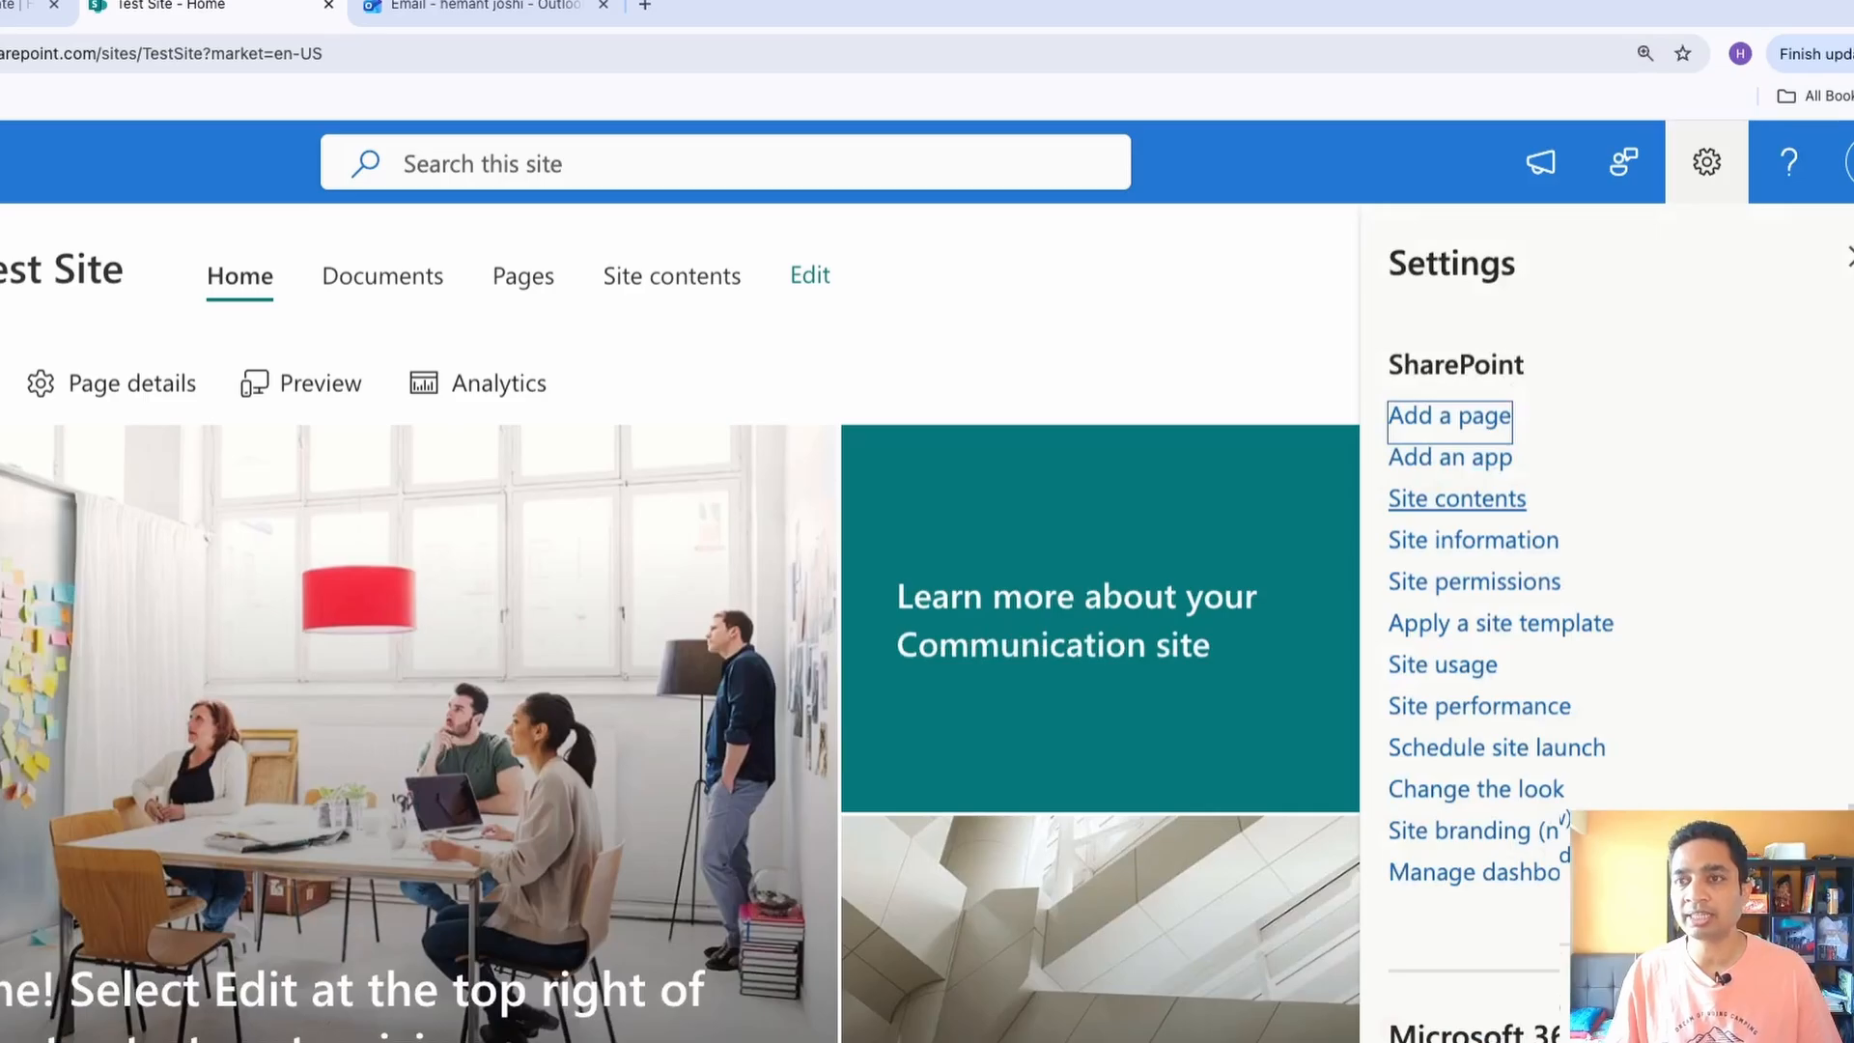
{"action": "left_click", "coordinate": [1458, 499]}
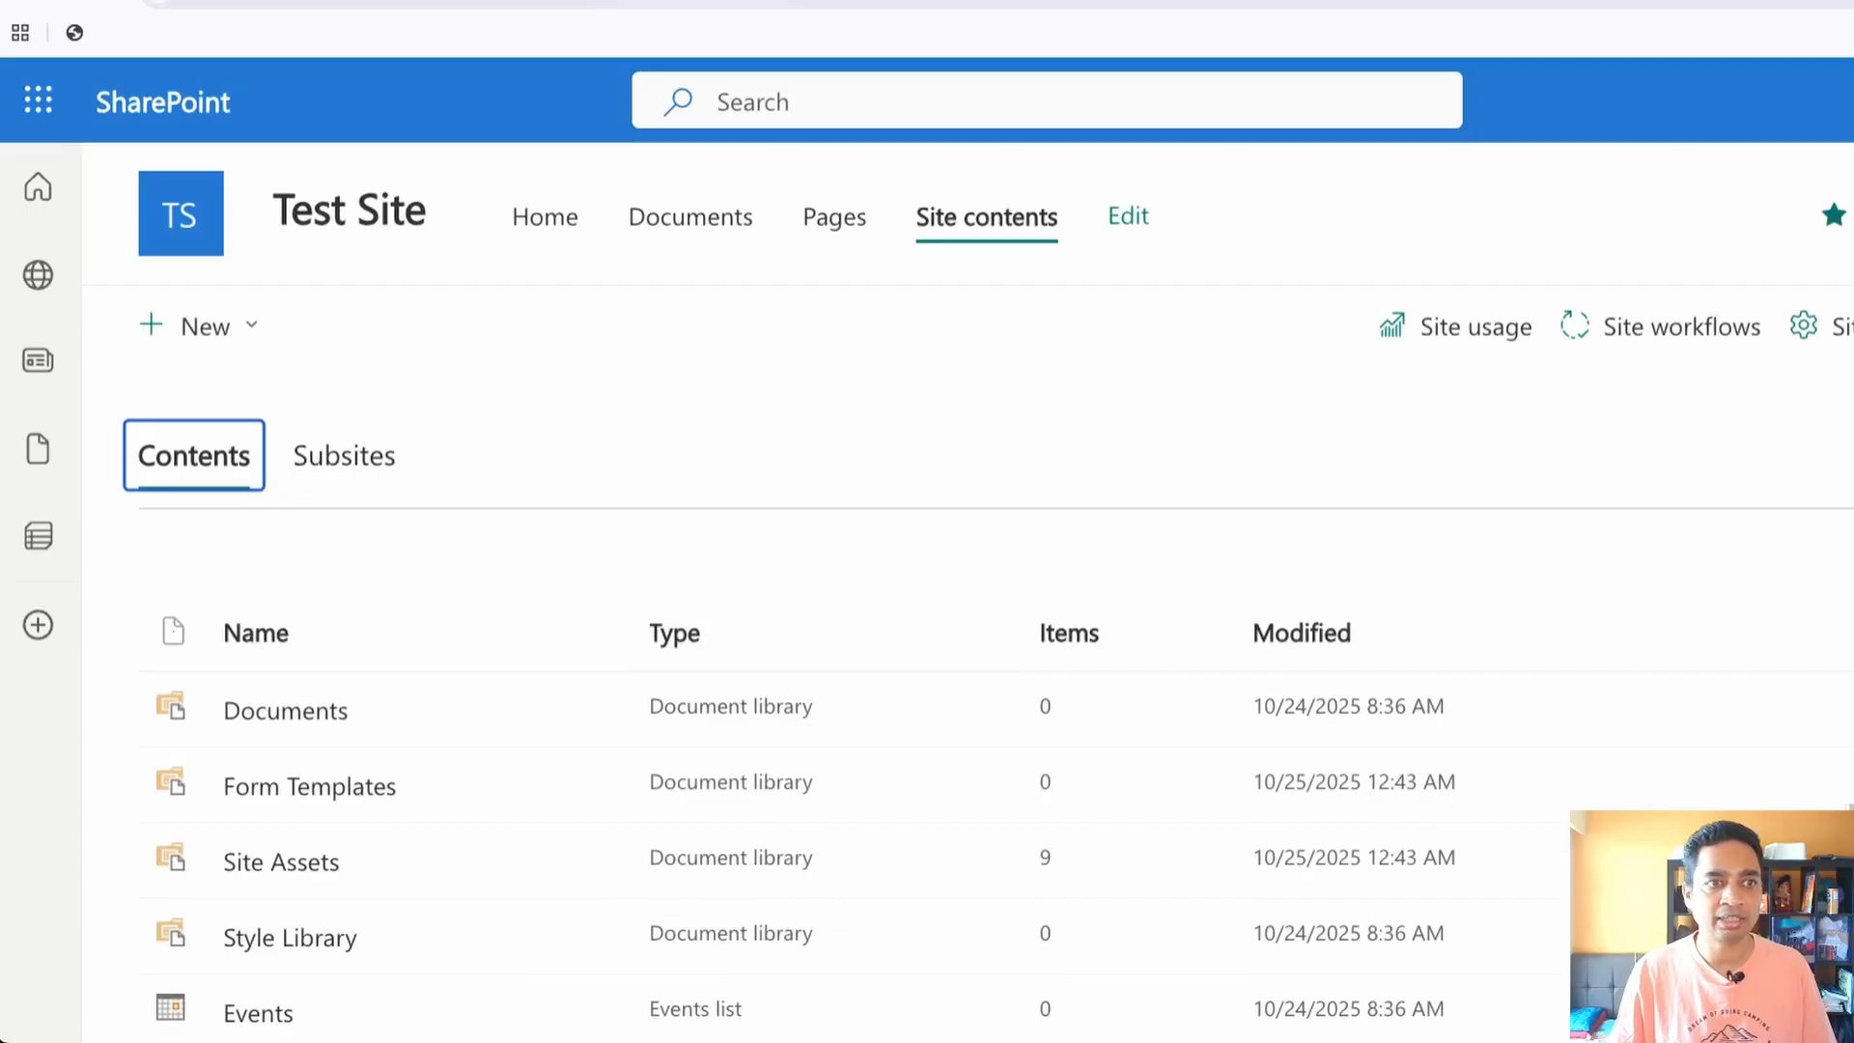
Begin a new list on the site by importing it from the Expense_Claims_Demo Excel file
{"action": "left_click", "coordinate": [198, 325]}
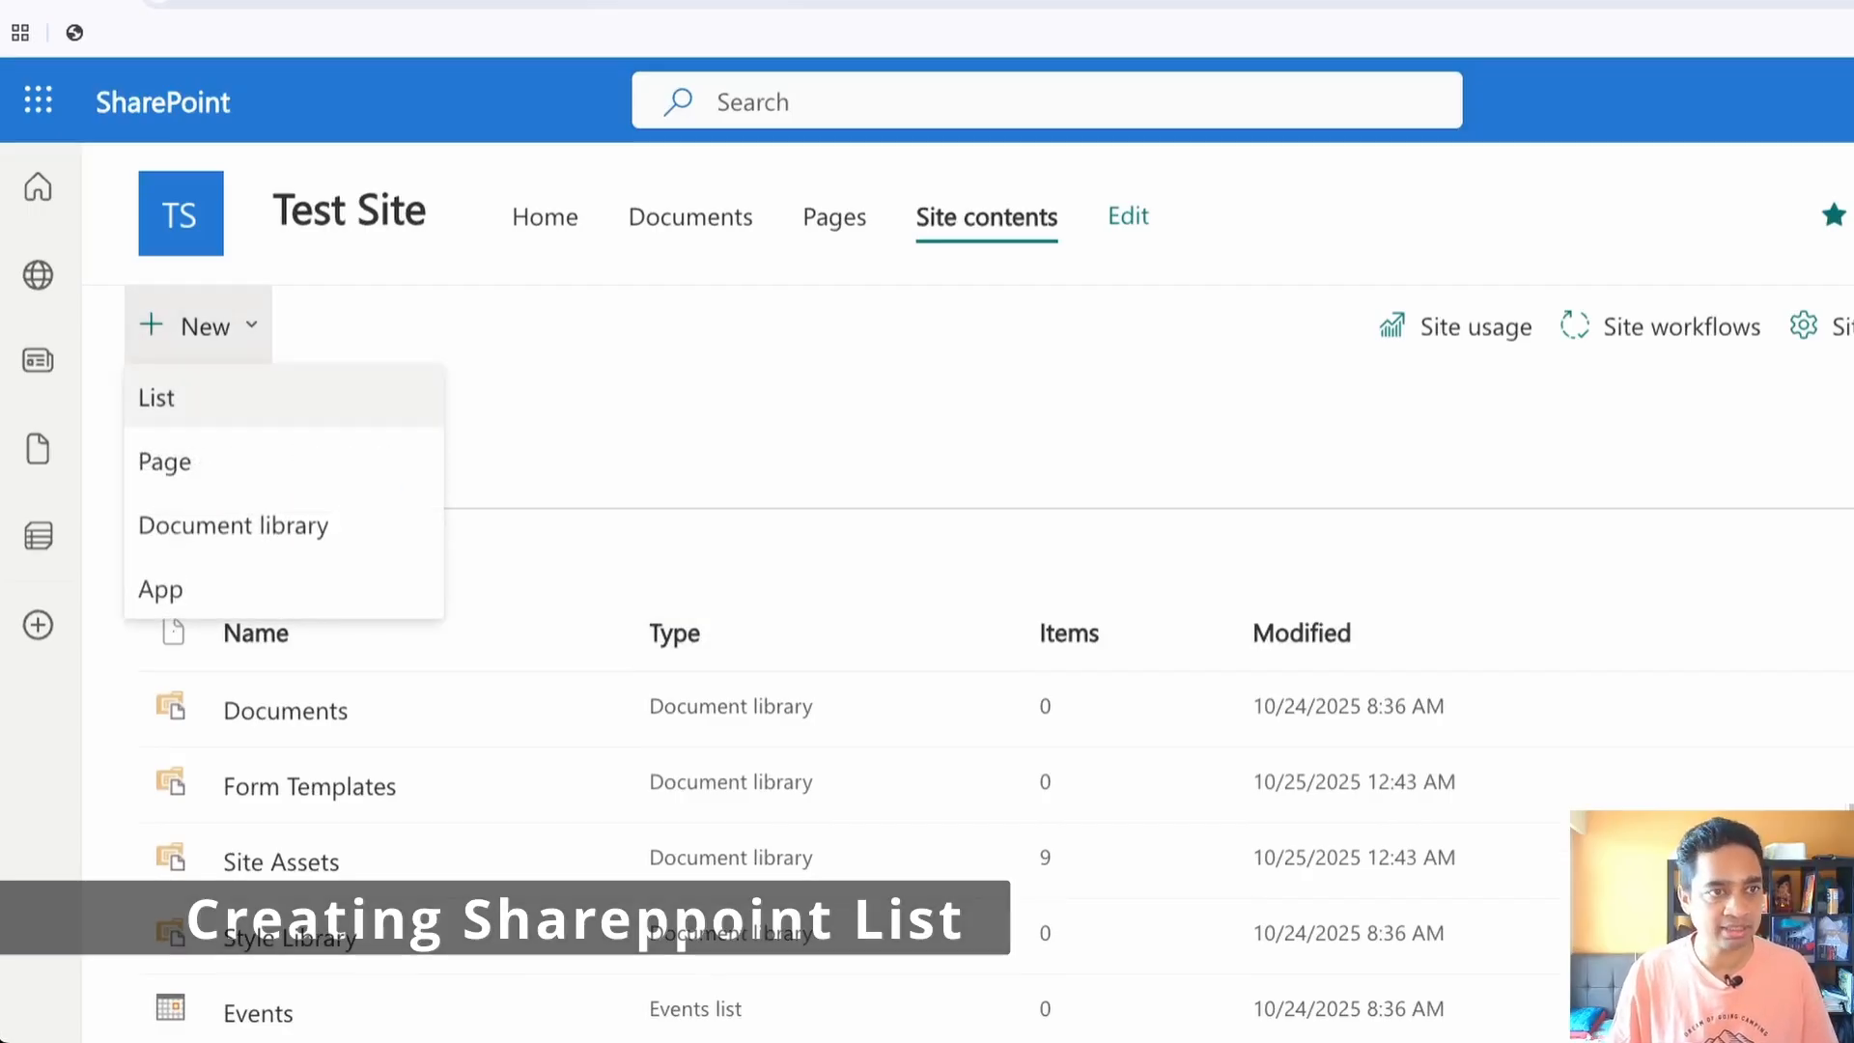
{"action": "left_click", "coordinate": [156, 398]}
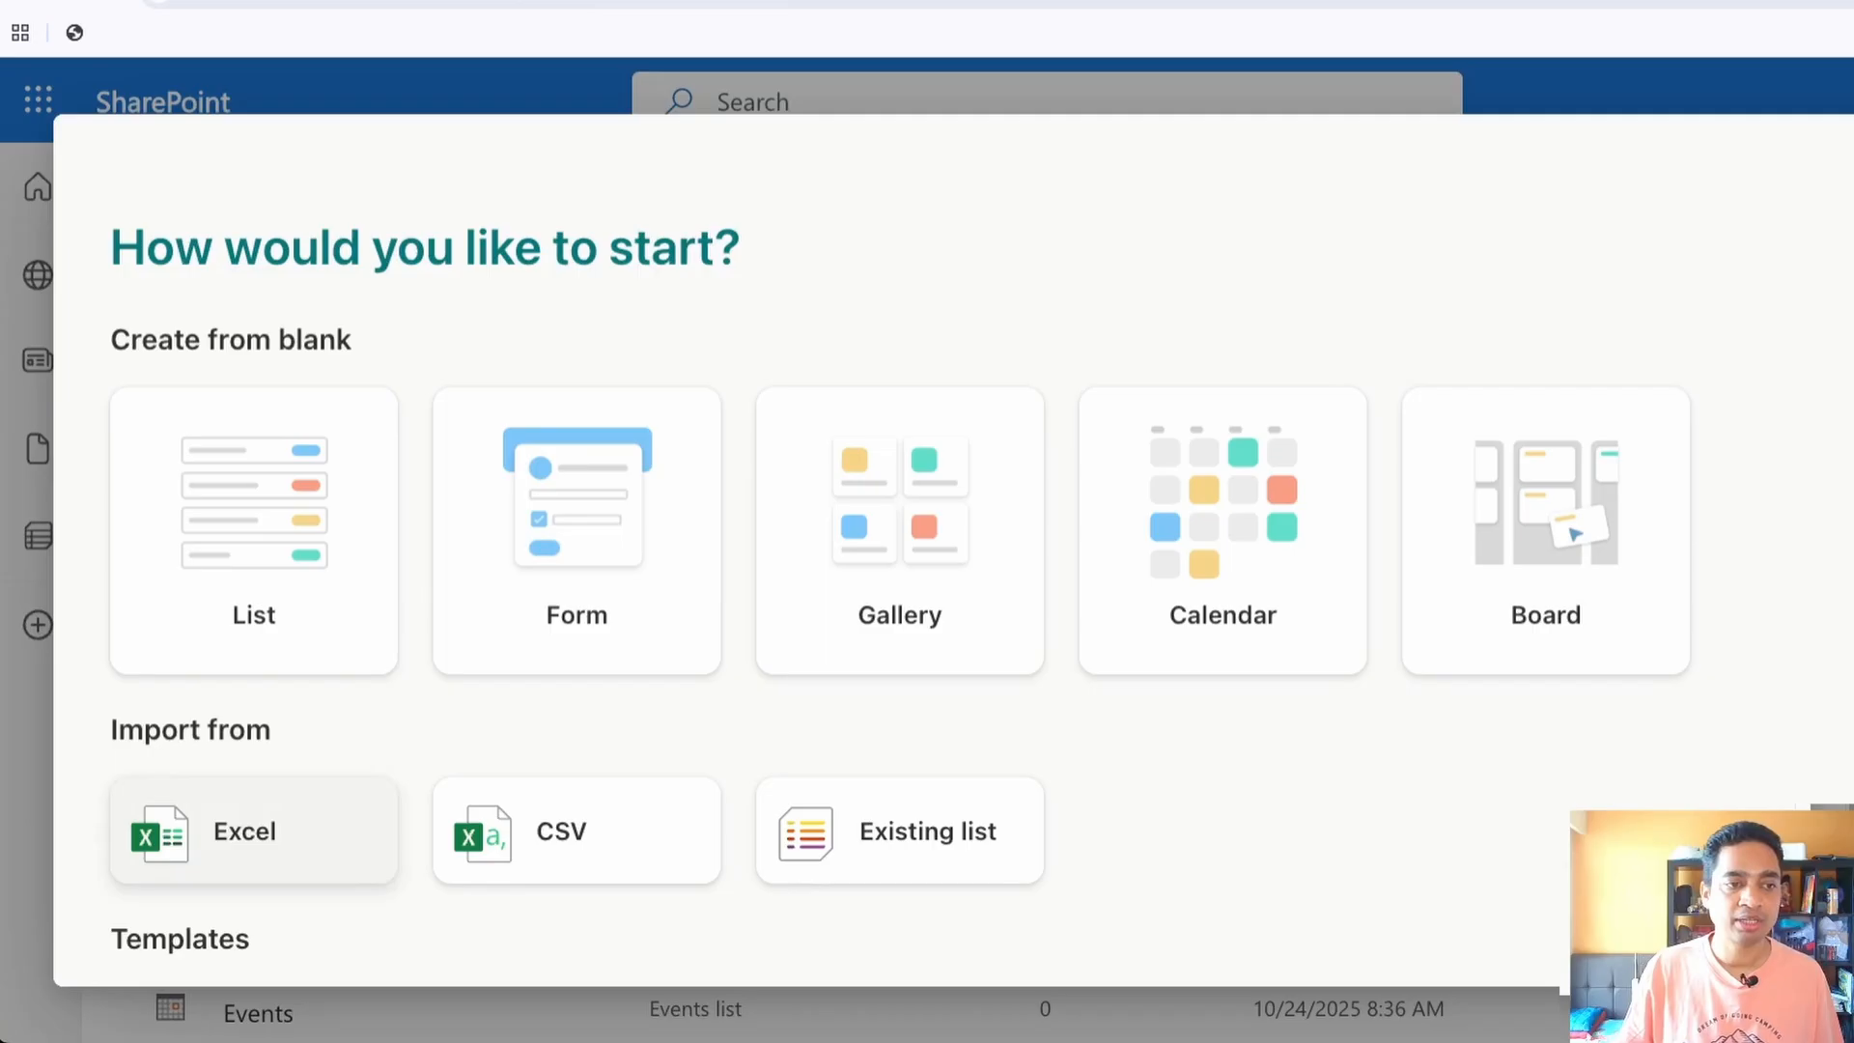
{"action": "left_click", "coordinate": [254, 831]}
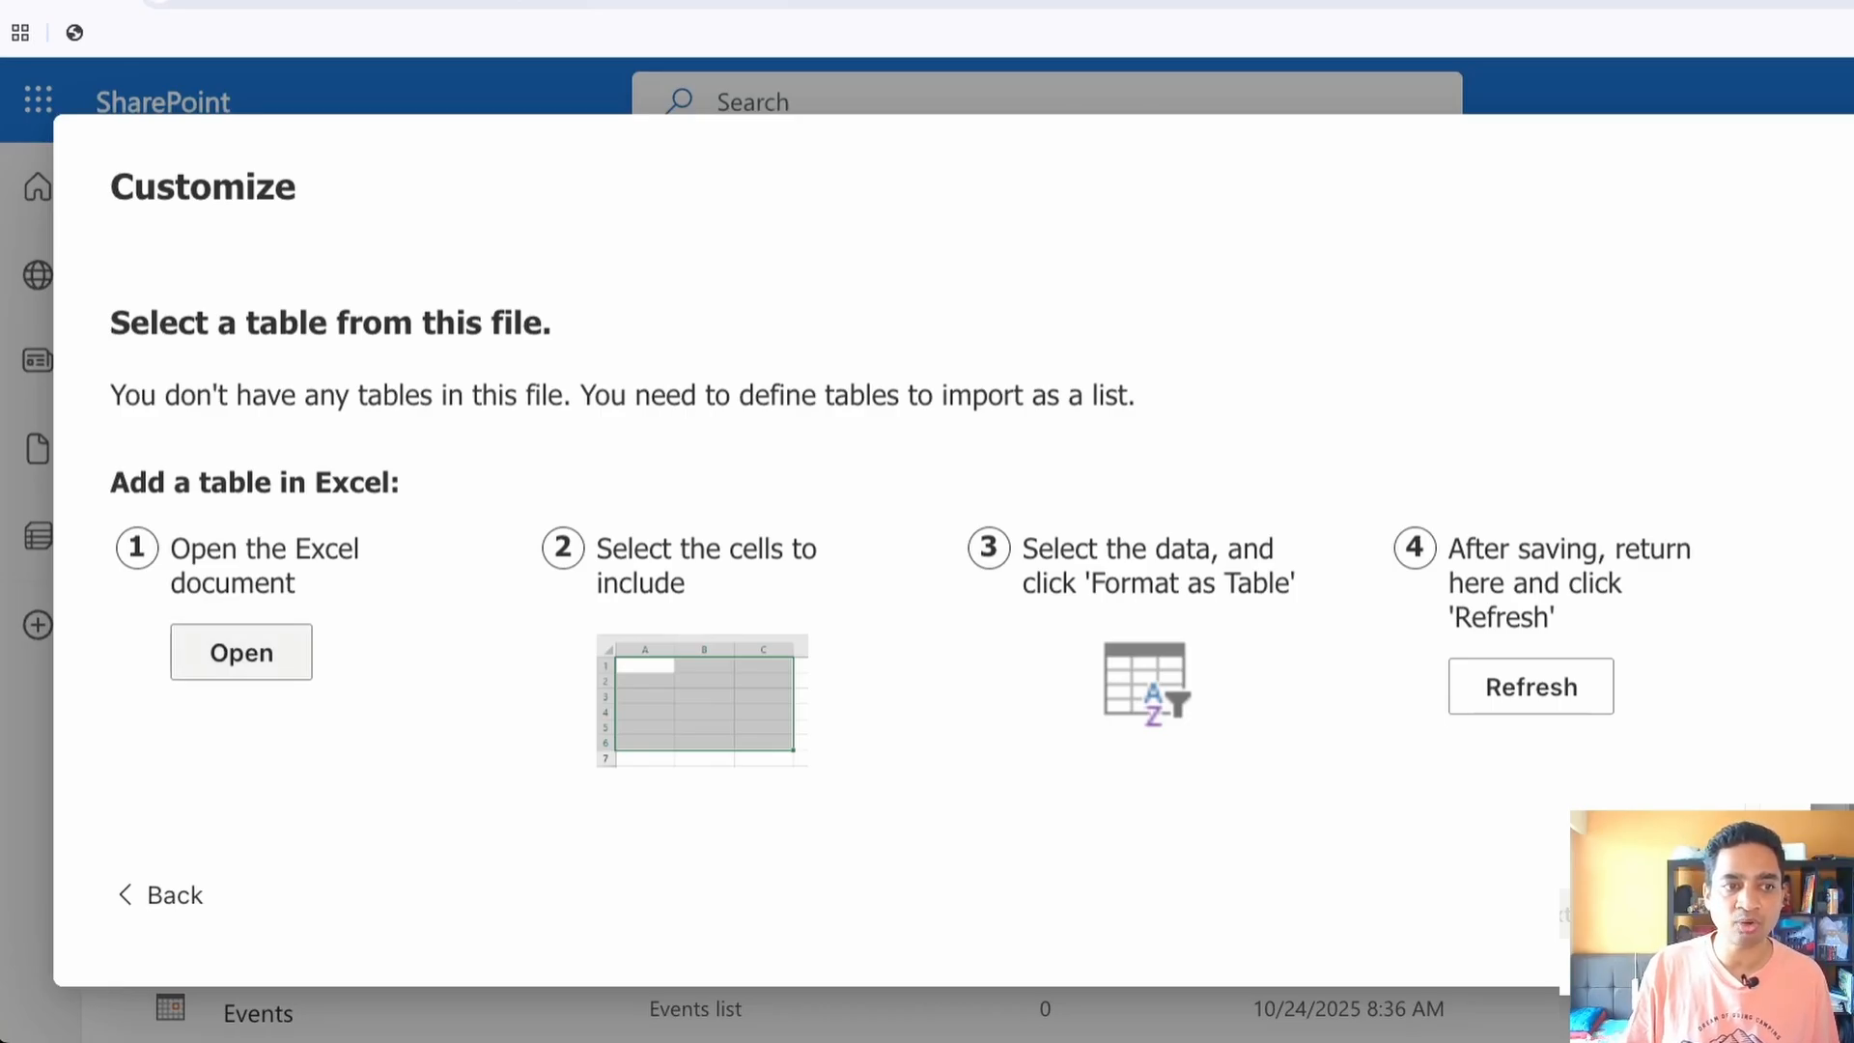
Open the expense claims workbook and format A1:H11 as a table with headers, using the light style with a black header row
{"action": "left_click", "coordinate": [241, 653]}
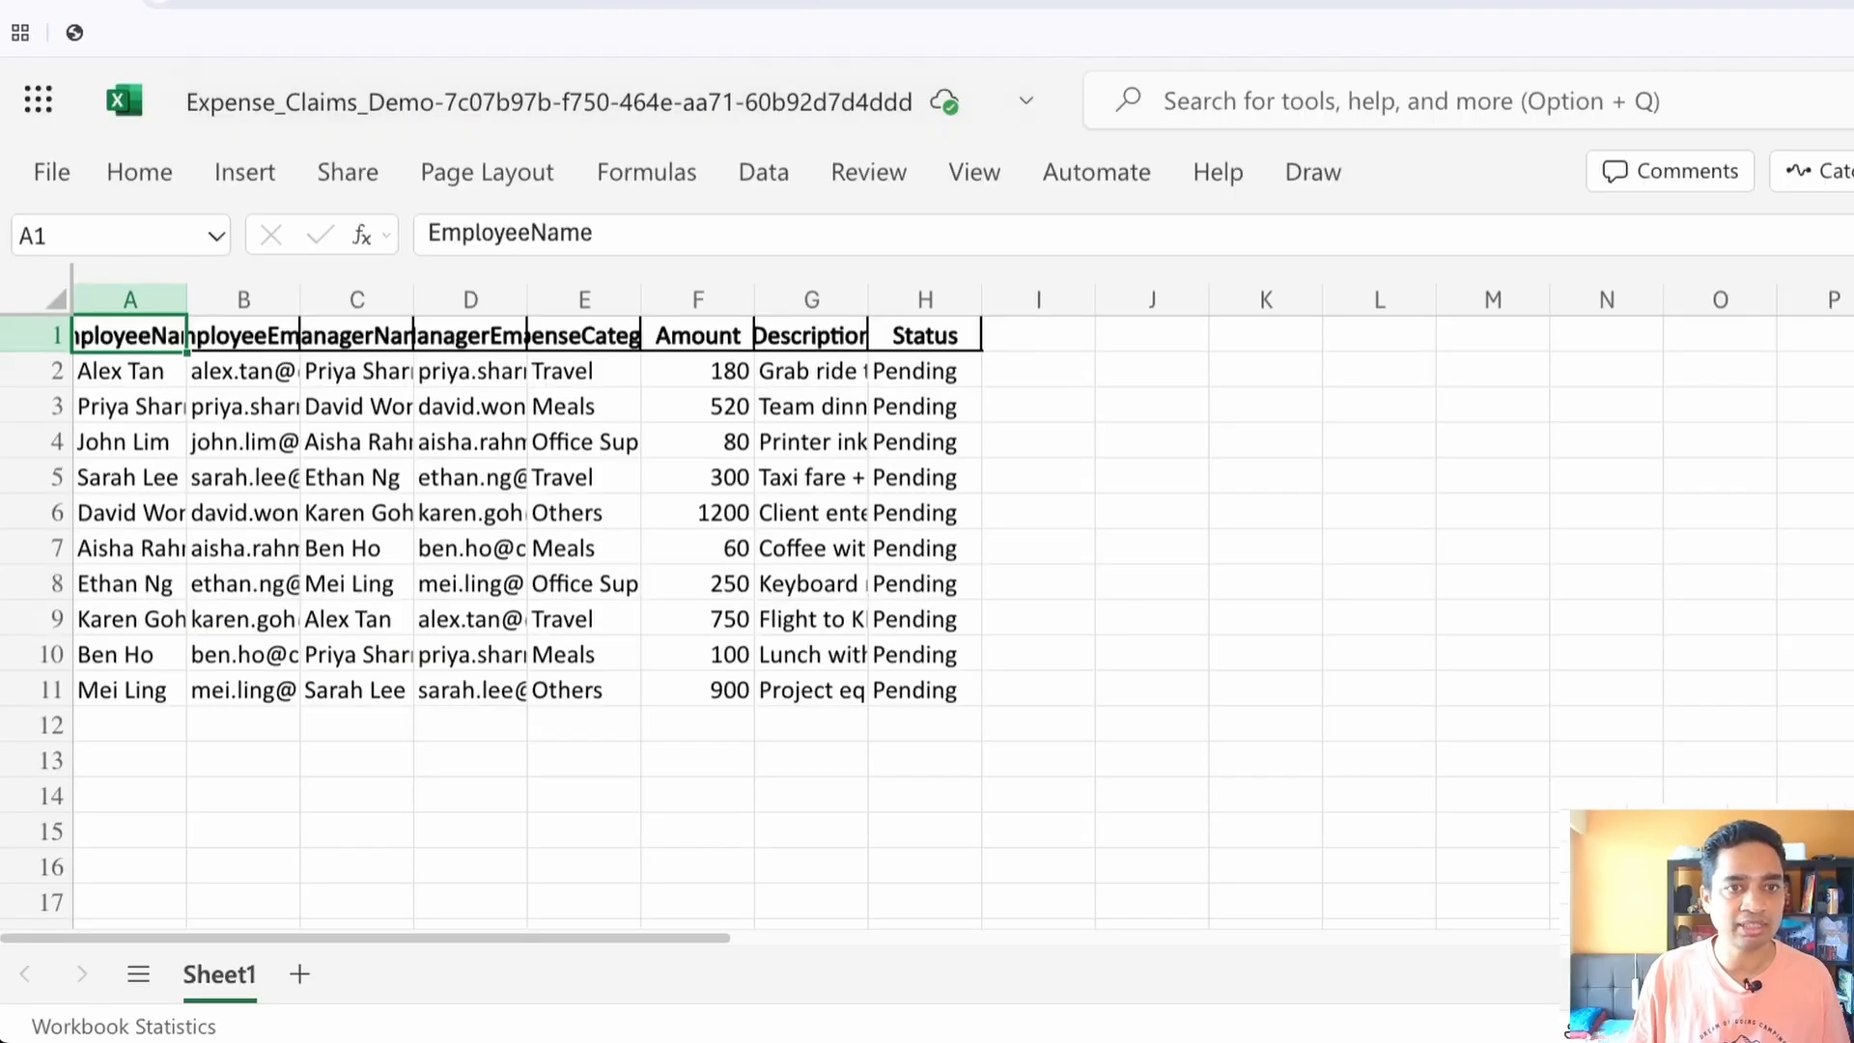
{"action": "left_click_drag", "start_coordinate": [129, 335], "coordinate": [925, 689]}
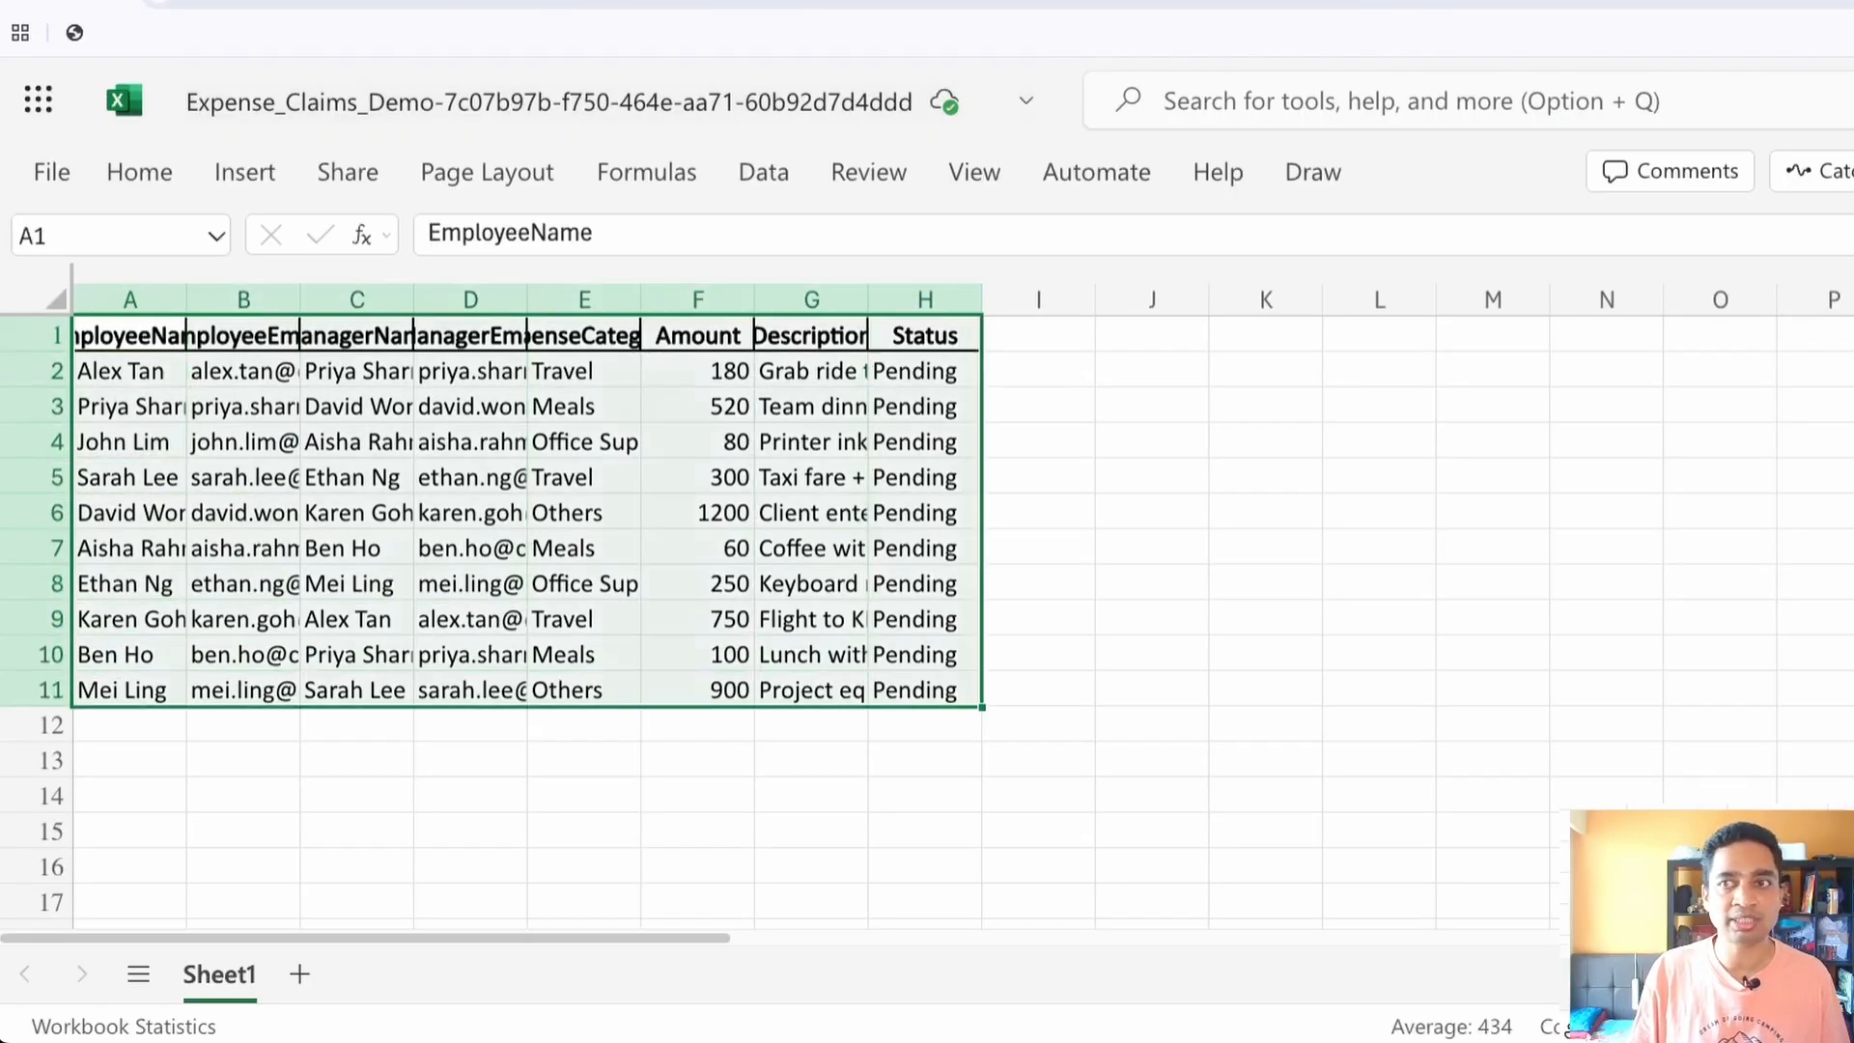
{"action": "left_click", "coordinate": [140, 172]}
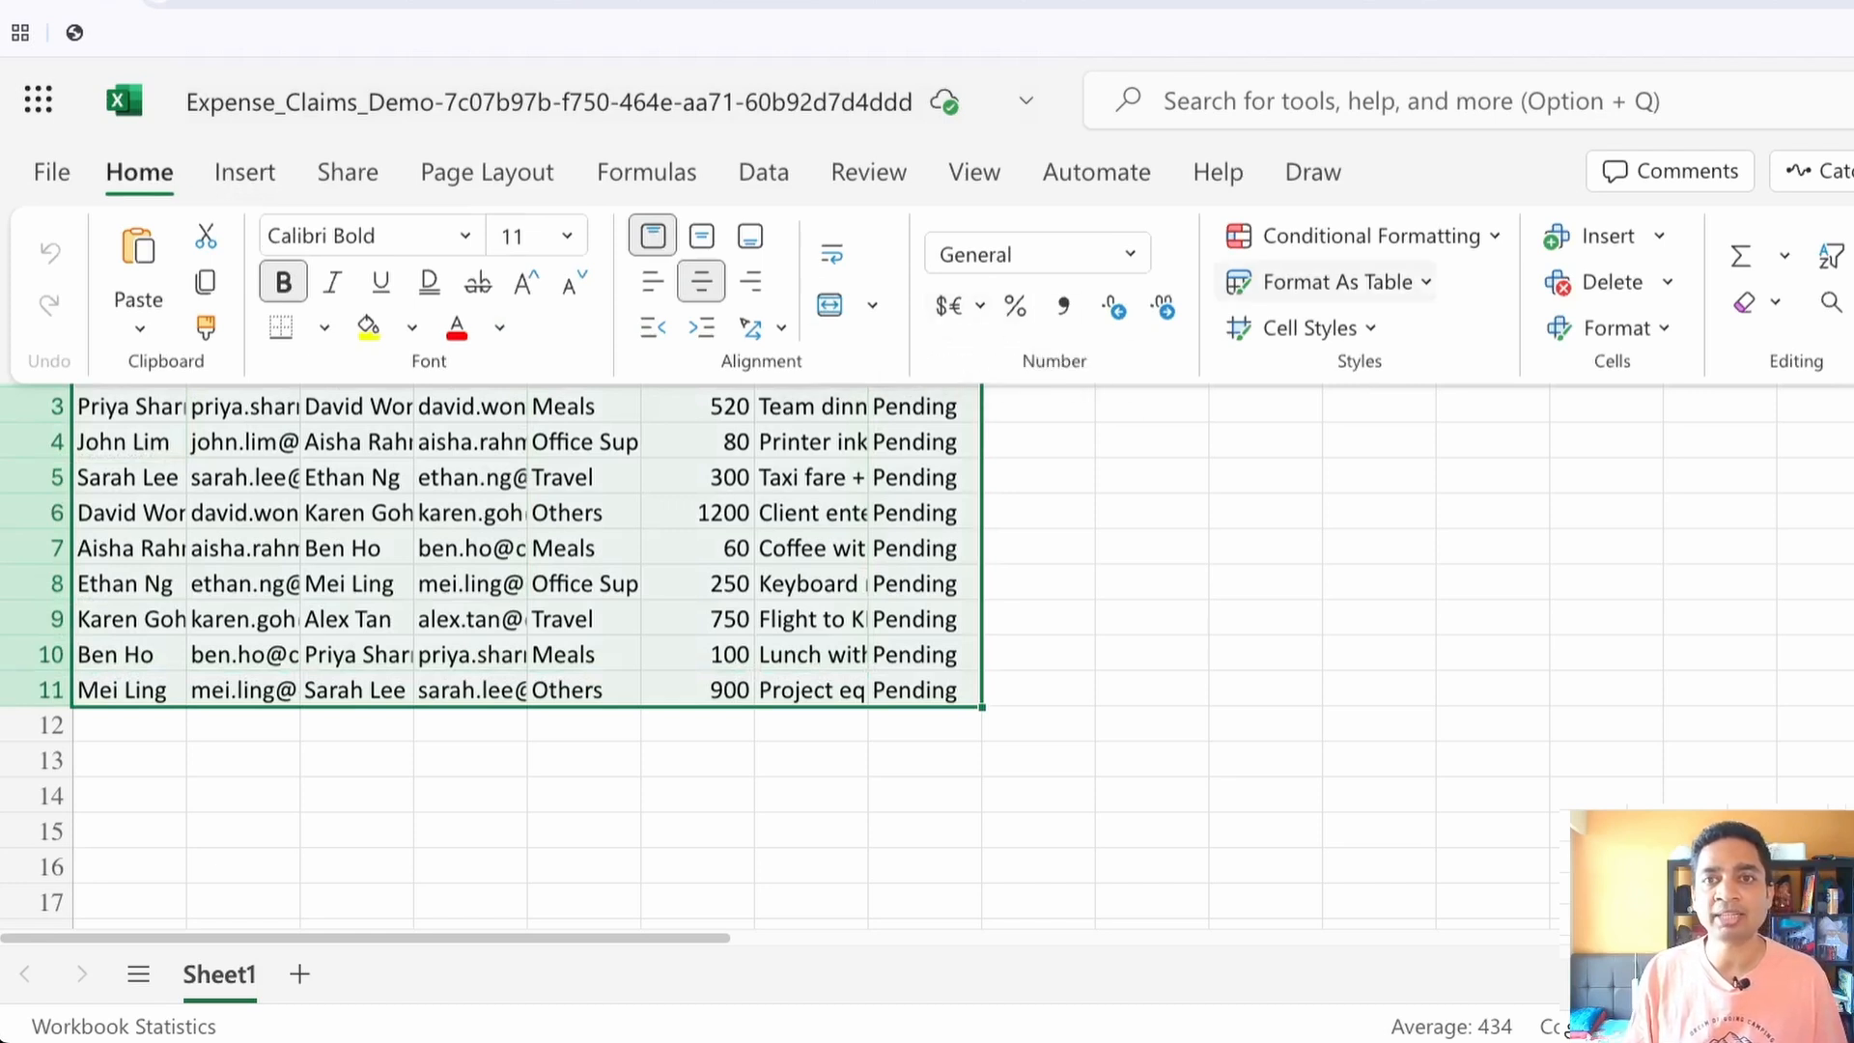
{"action": "left_click", "coordinate": [1338, 282]}
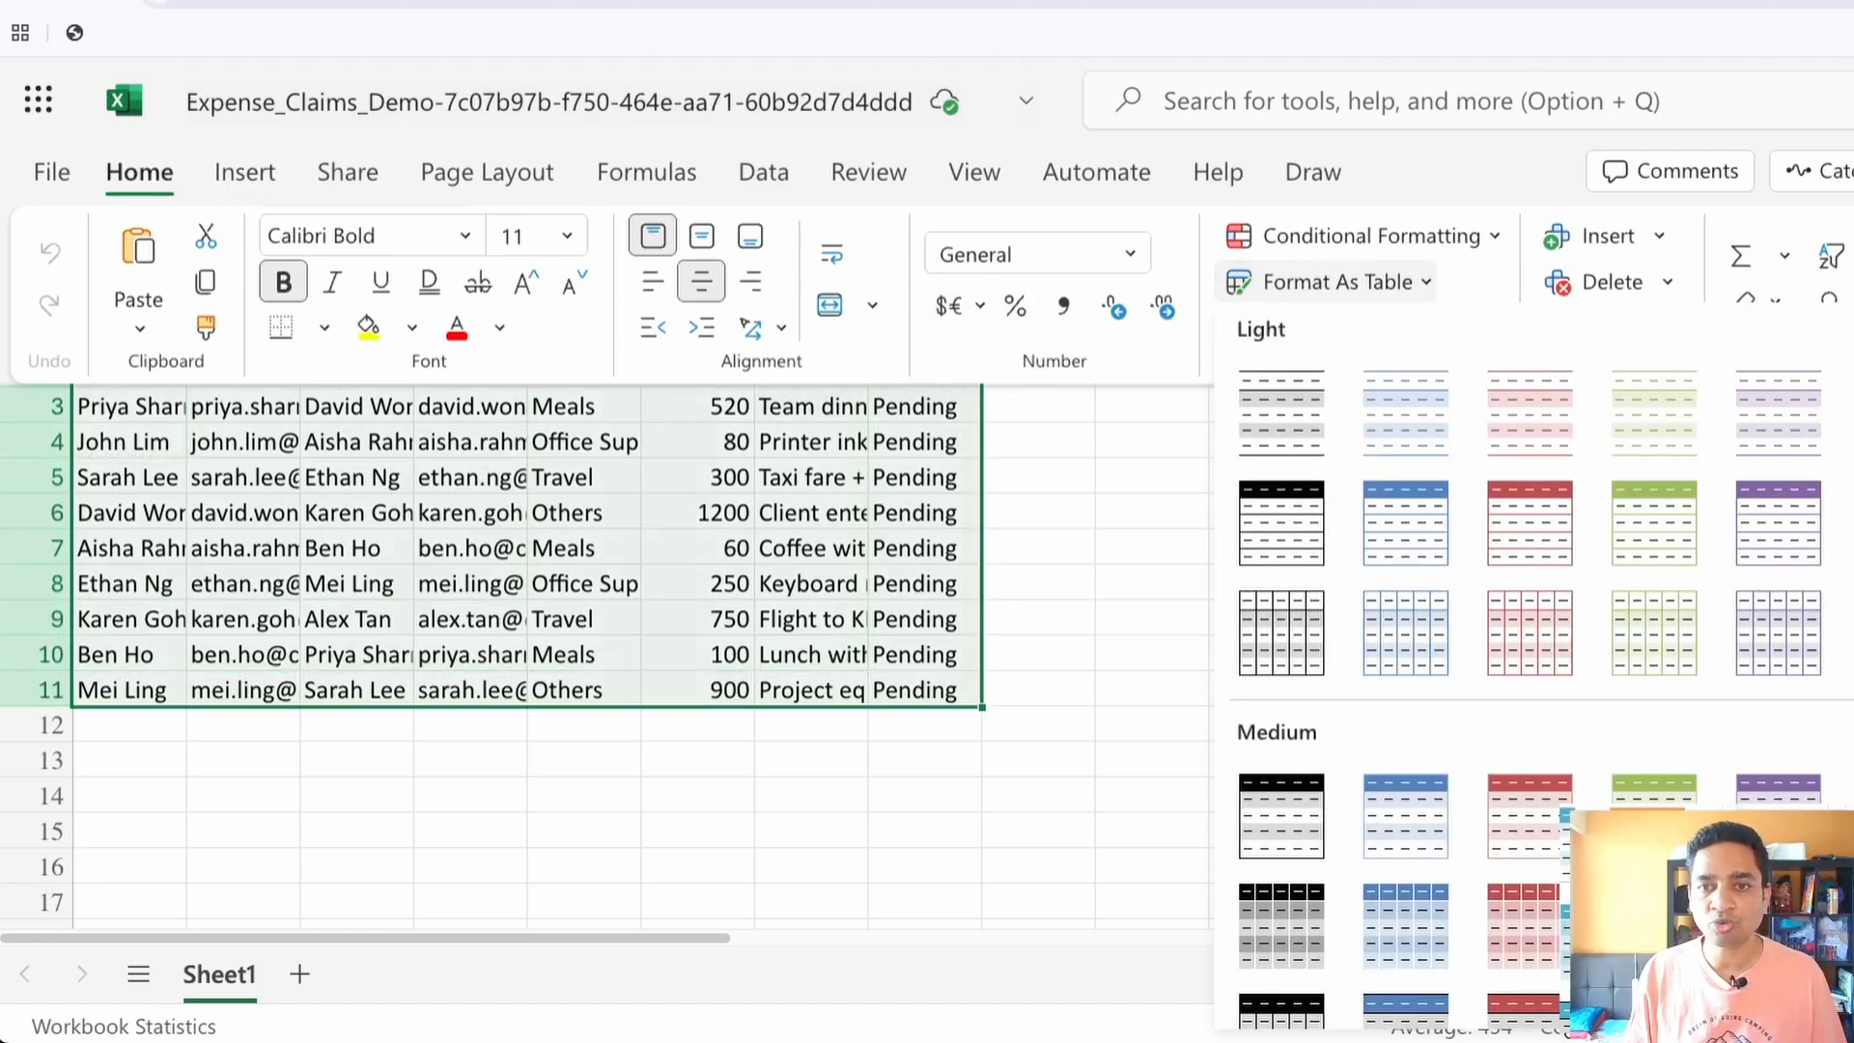
{"action": "left_click", "coordinate": [1282, 522]}
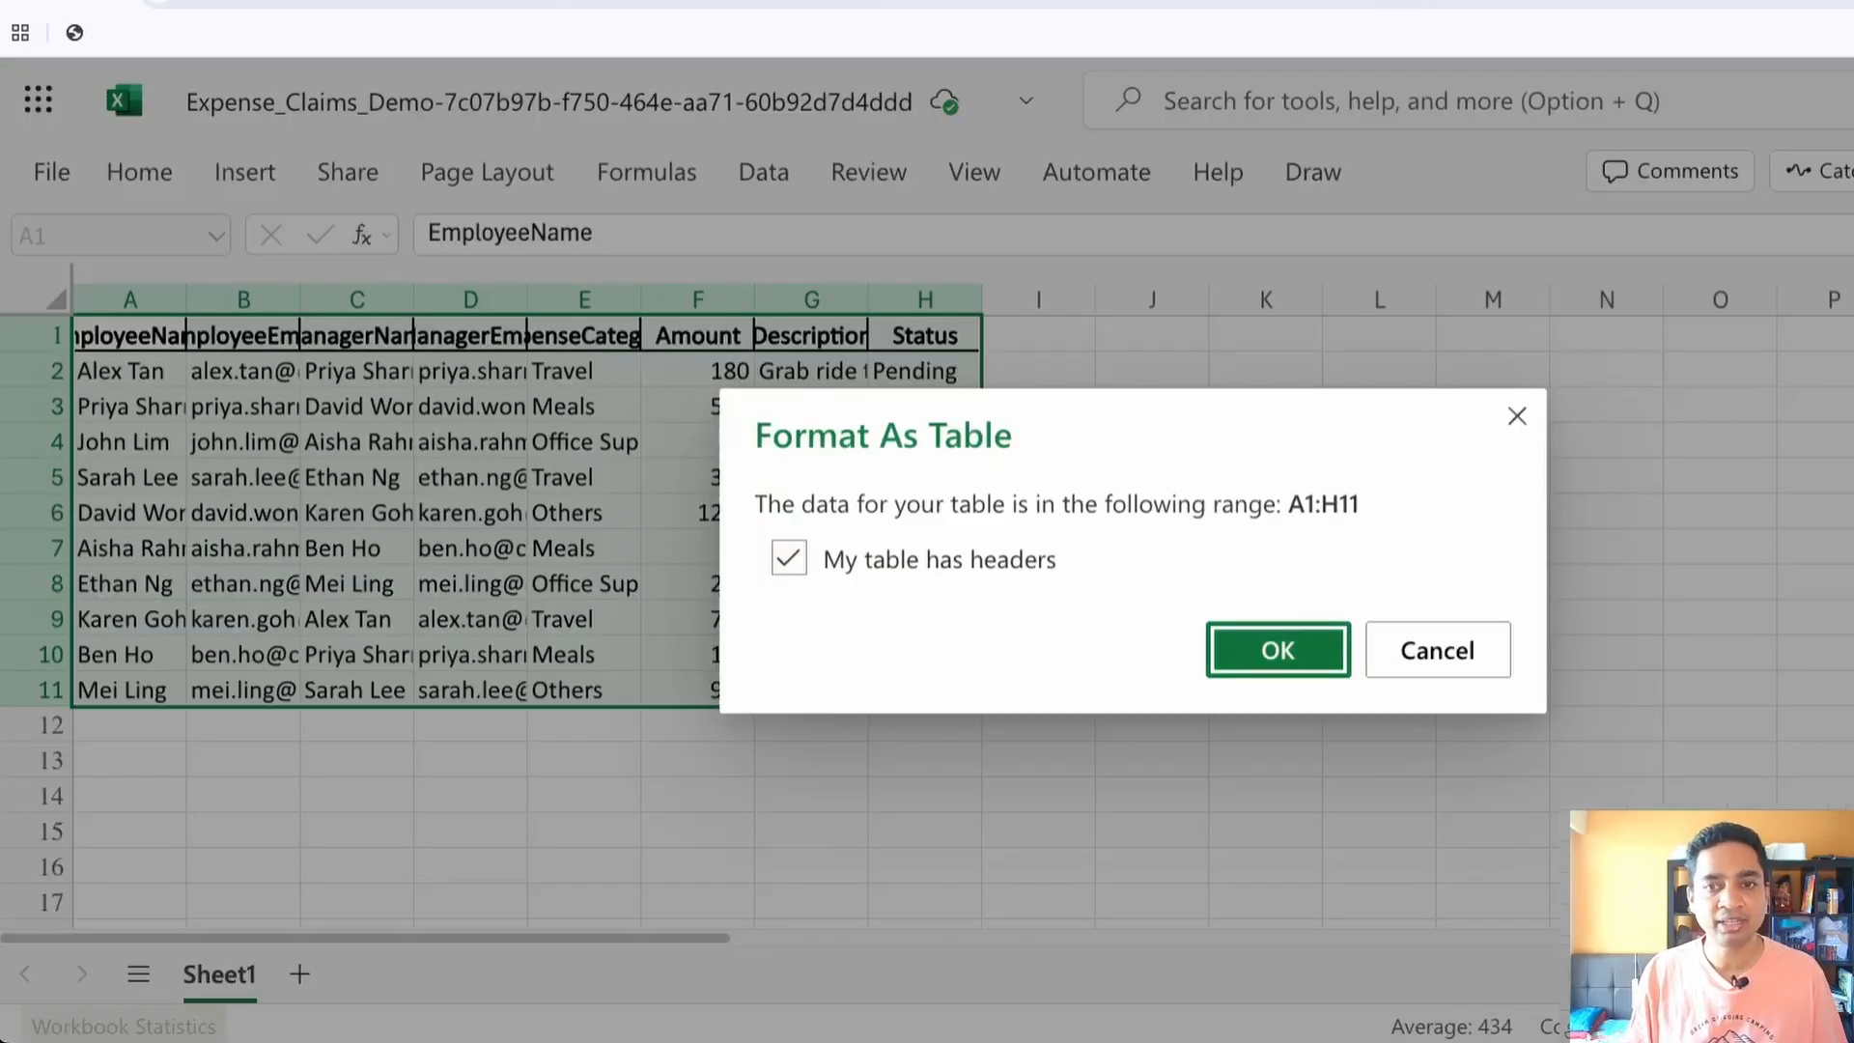
{"action": "left_click", "coordinate": [1278, 650]}
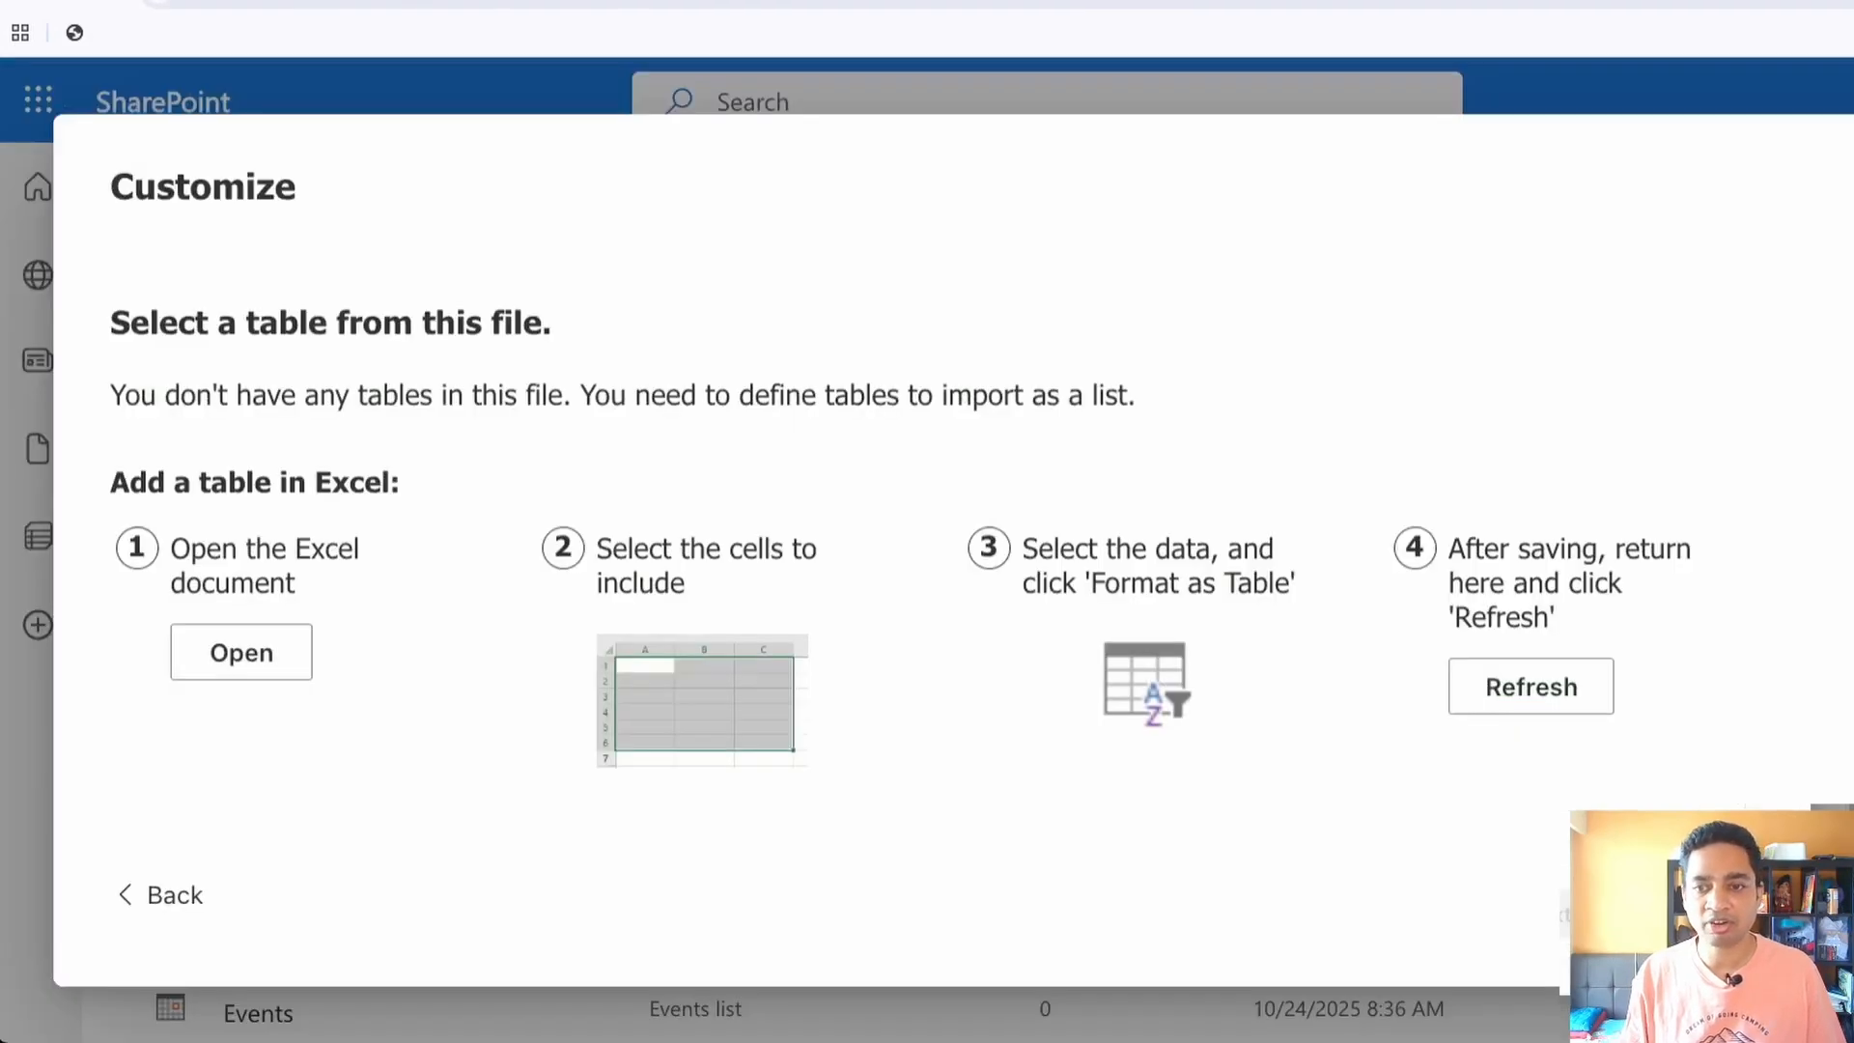
Refresh the list import and select Table1 as the source table
{"action": "left_click", "coordinate": [1531, 687]}
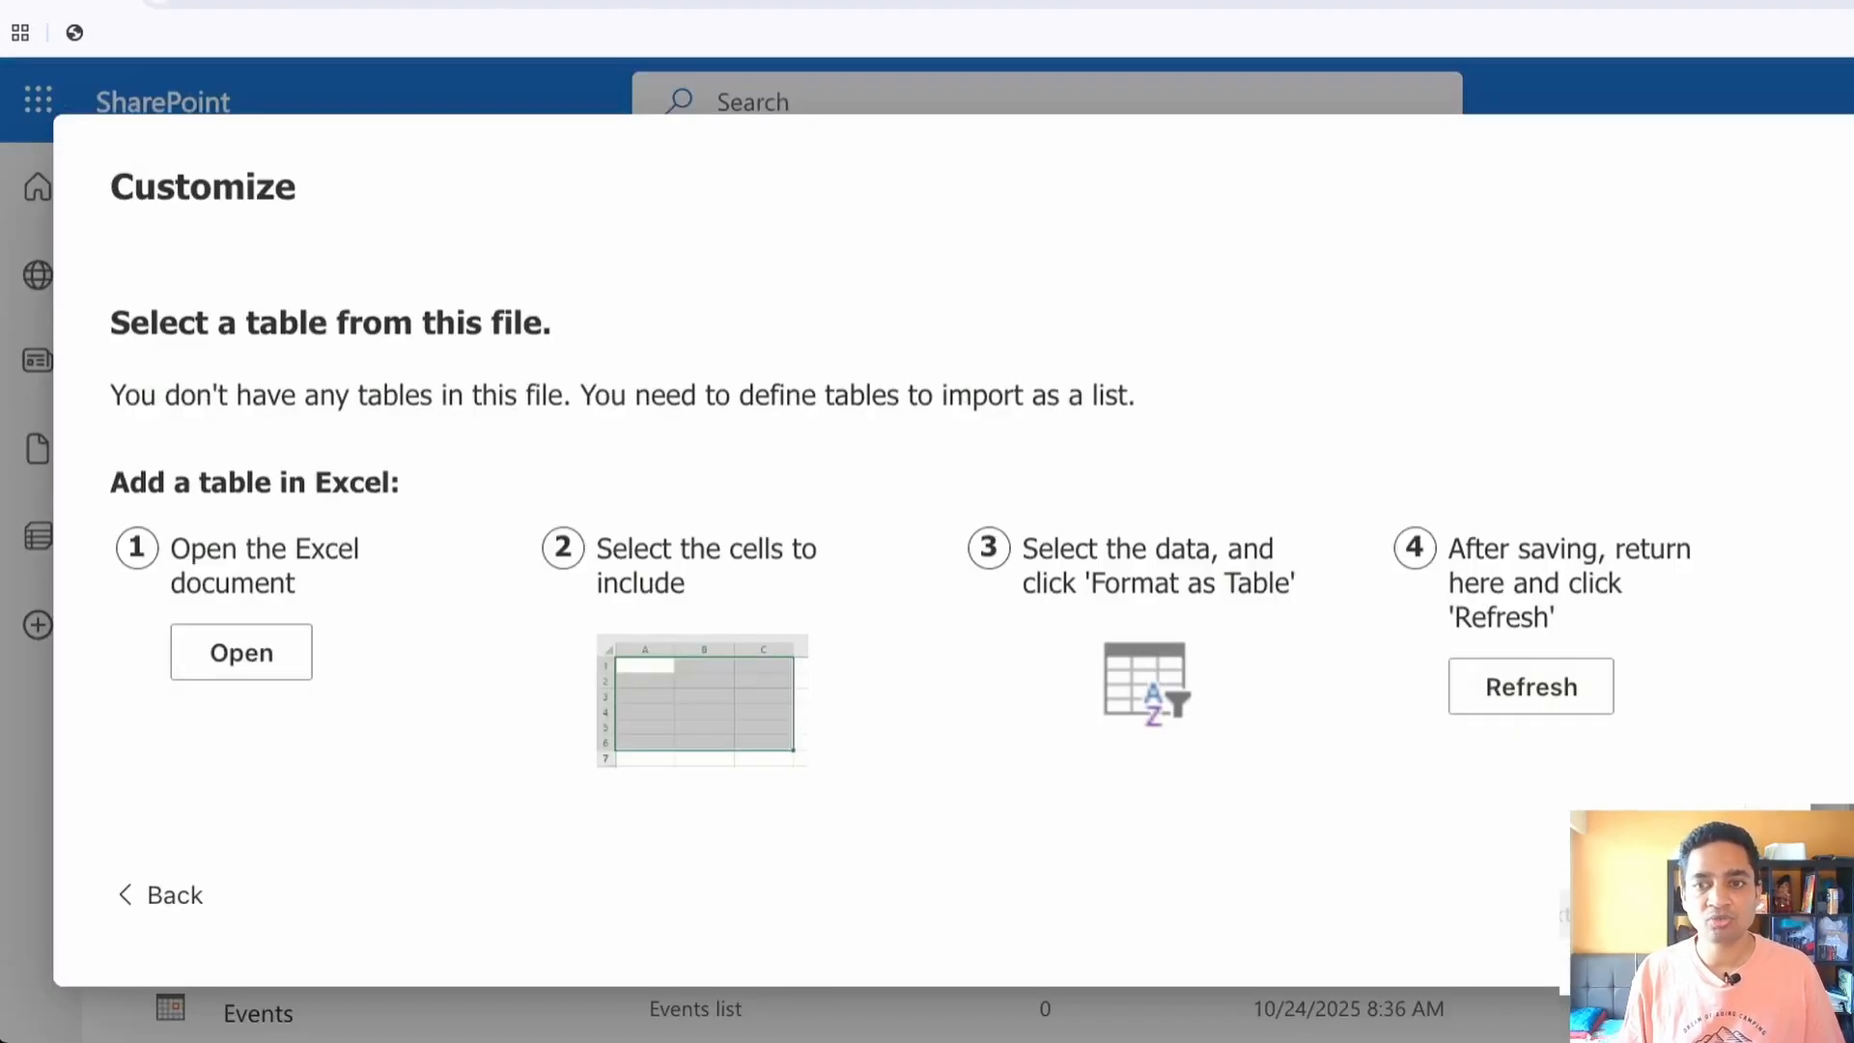
{"action": "left_click", "coordinate": [1531, 687]}
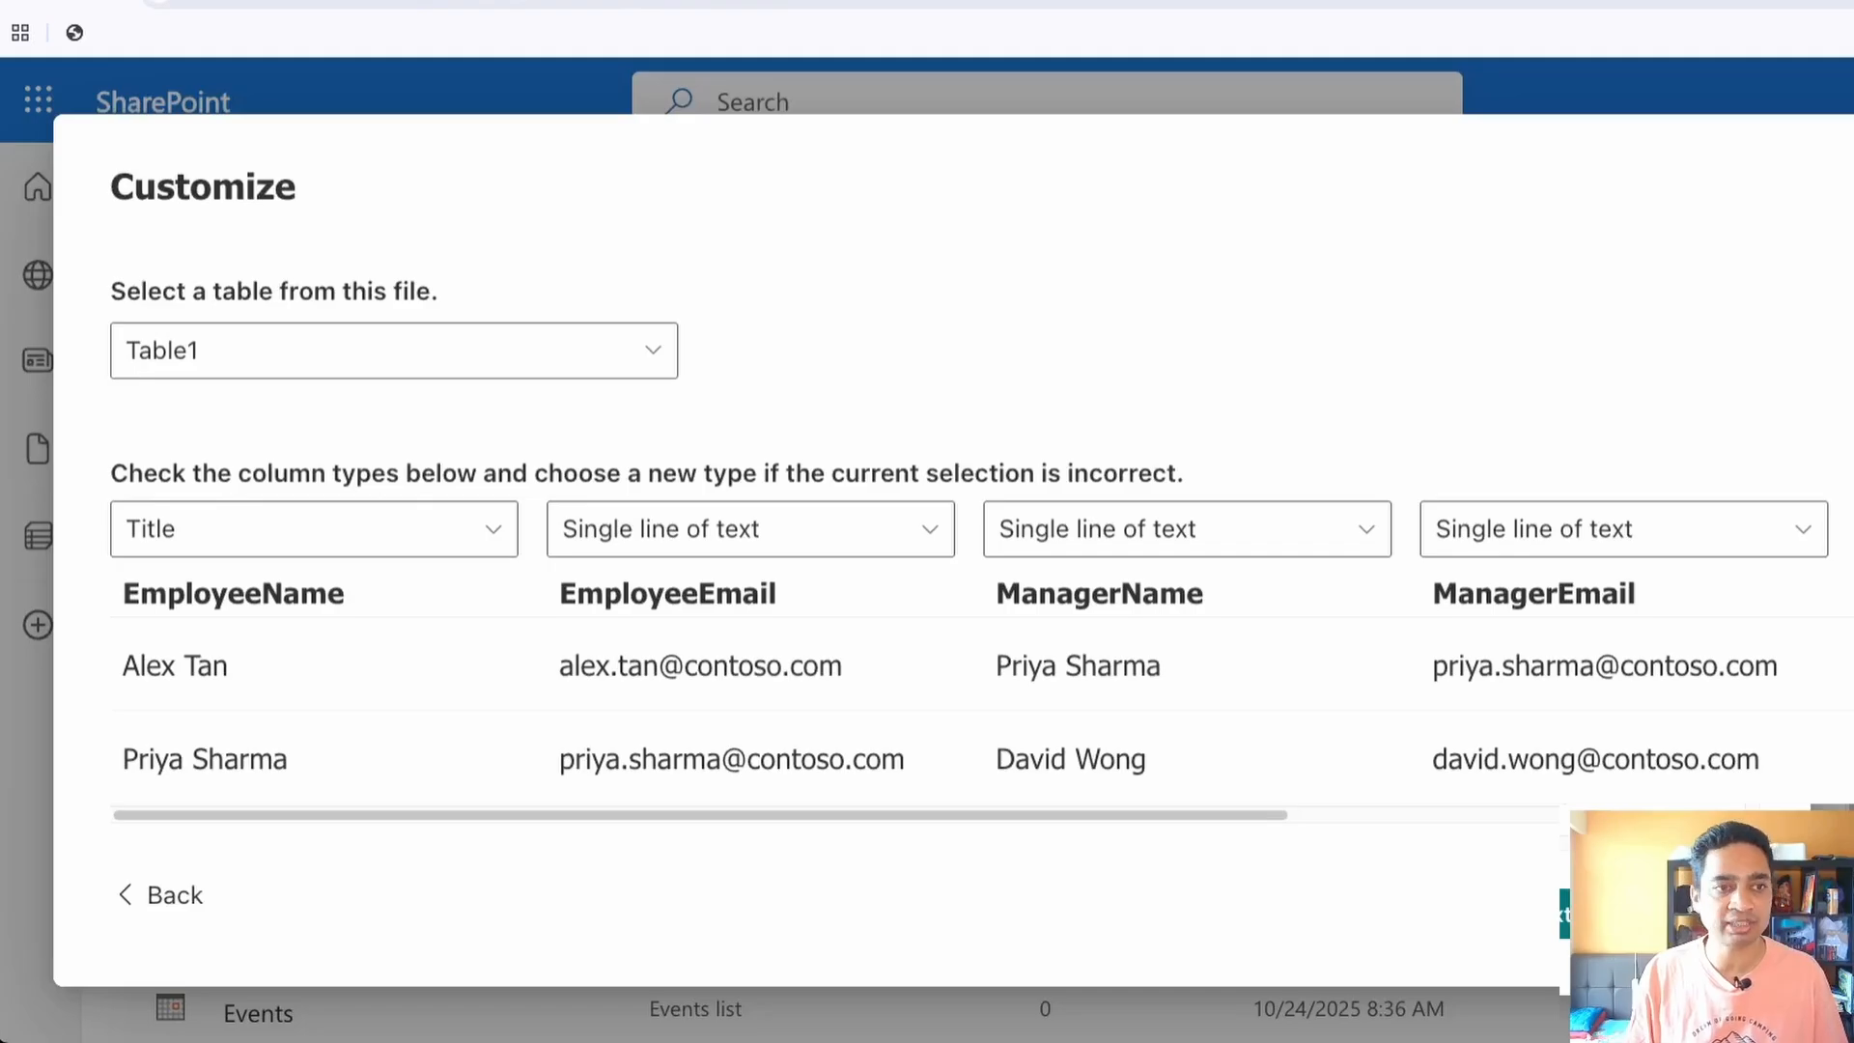
{"action": "left_click", "coordinate": [394, 351]}
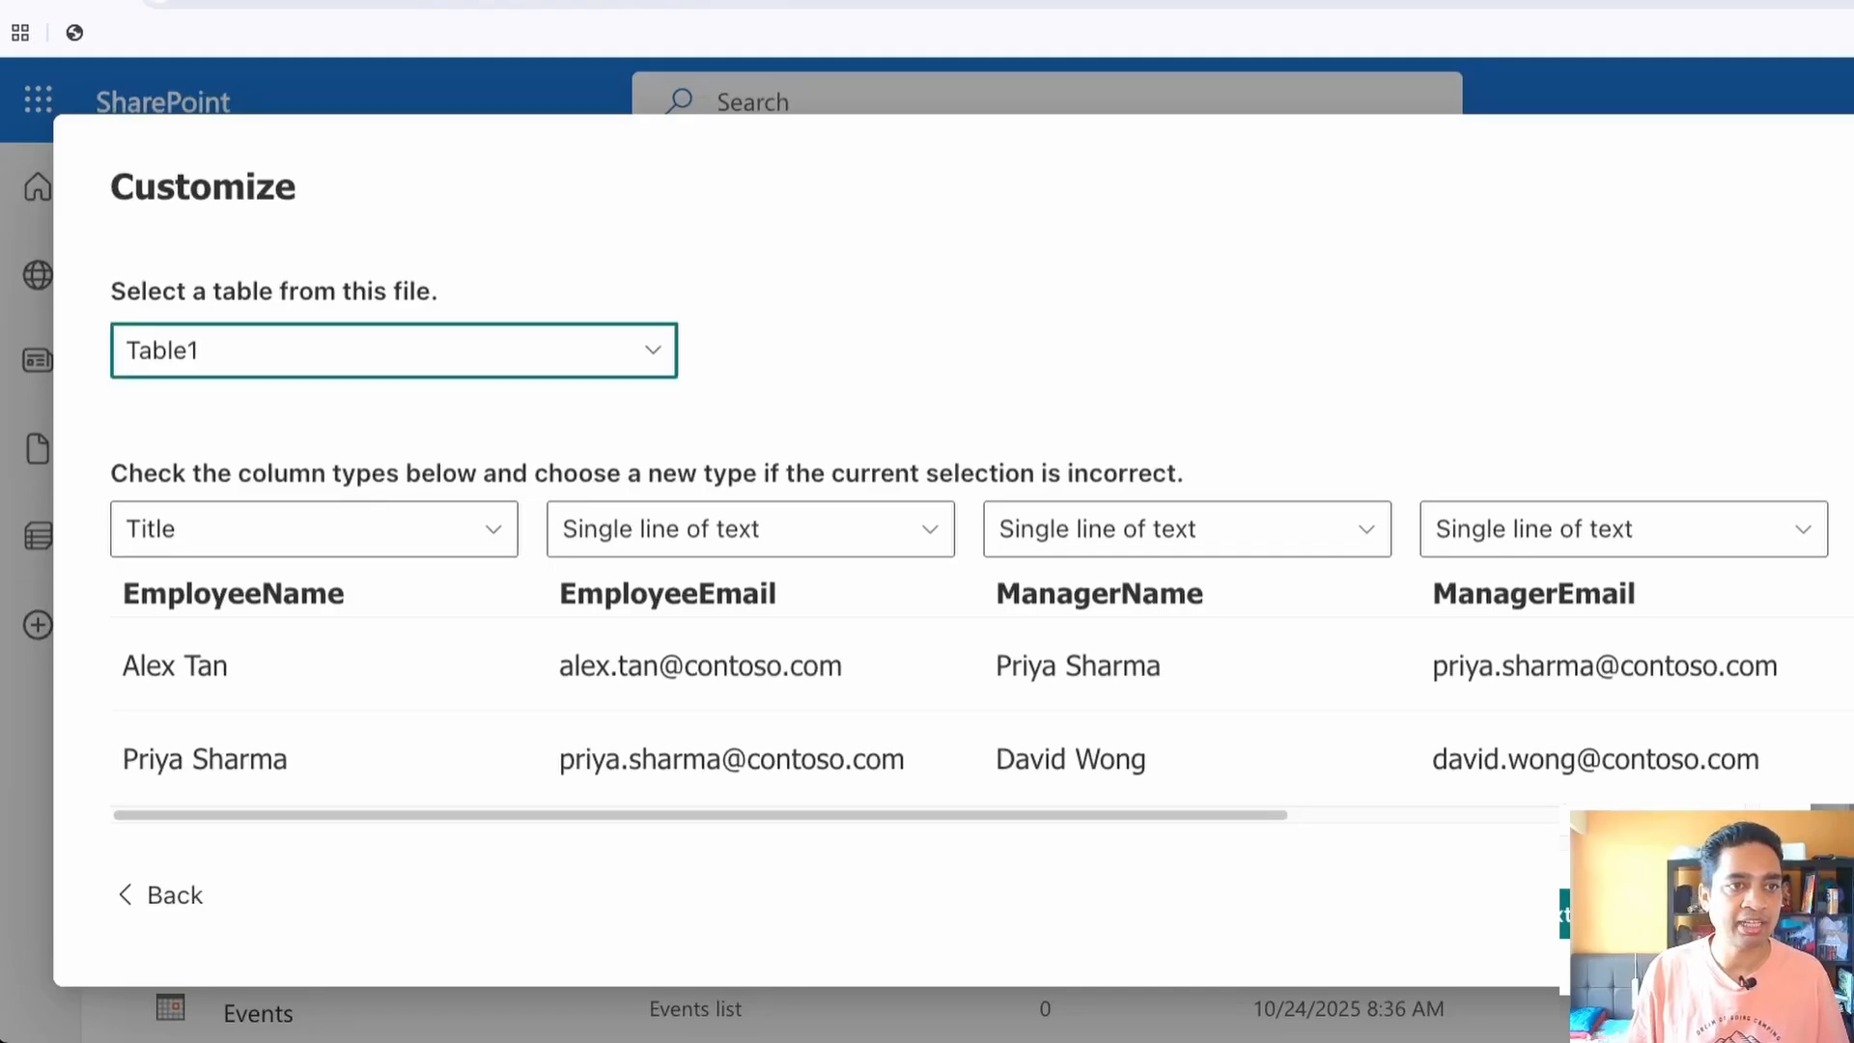
{"action": "left_click", "coordinate": [394, 412]}
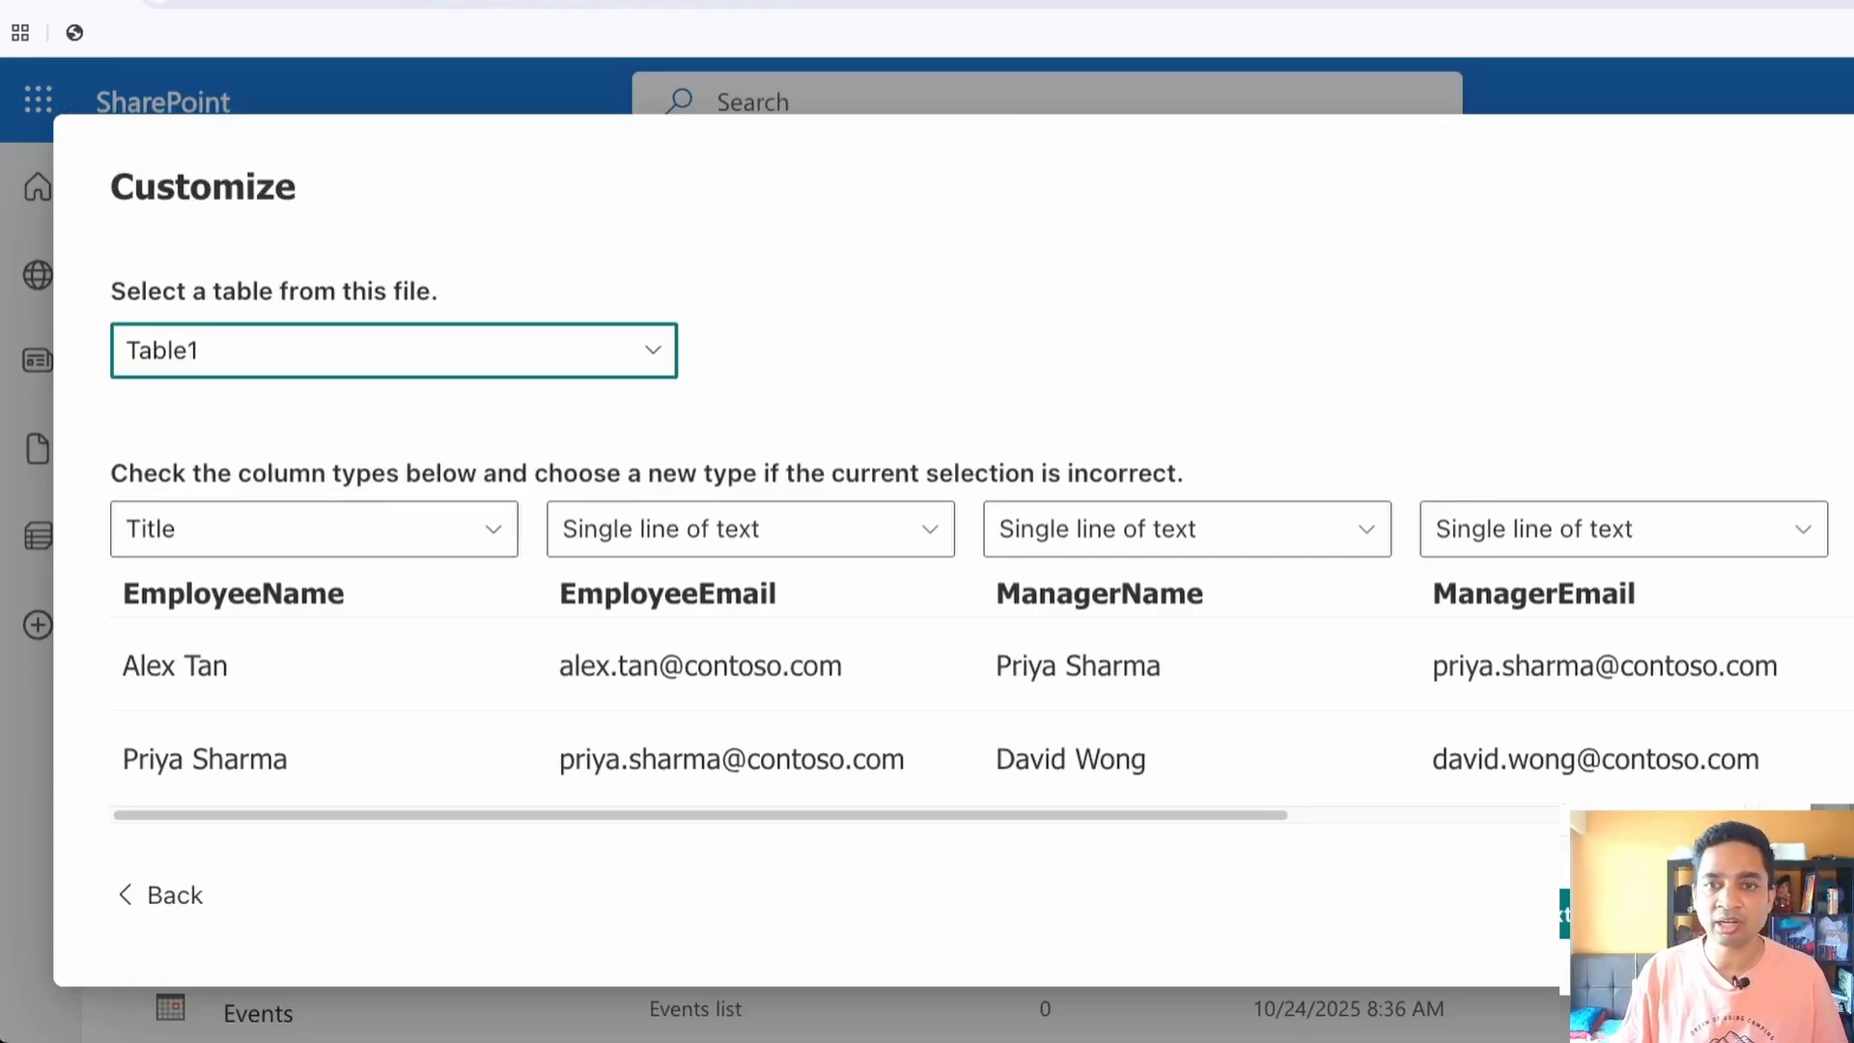
Review the available column types for EmployeeName, EmployeeEmail, ManagerName and ManagerEmail in the import
{"action": "scroll", "coordinate": [971, 531], "scroll_direction": "down", "scroll_amount": 2}
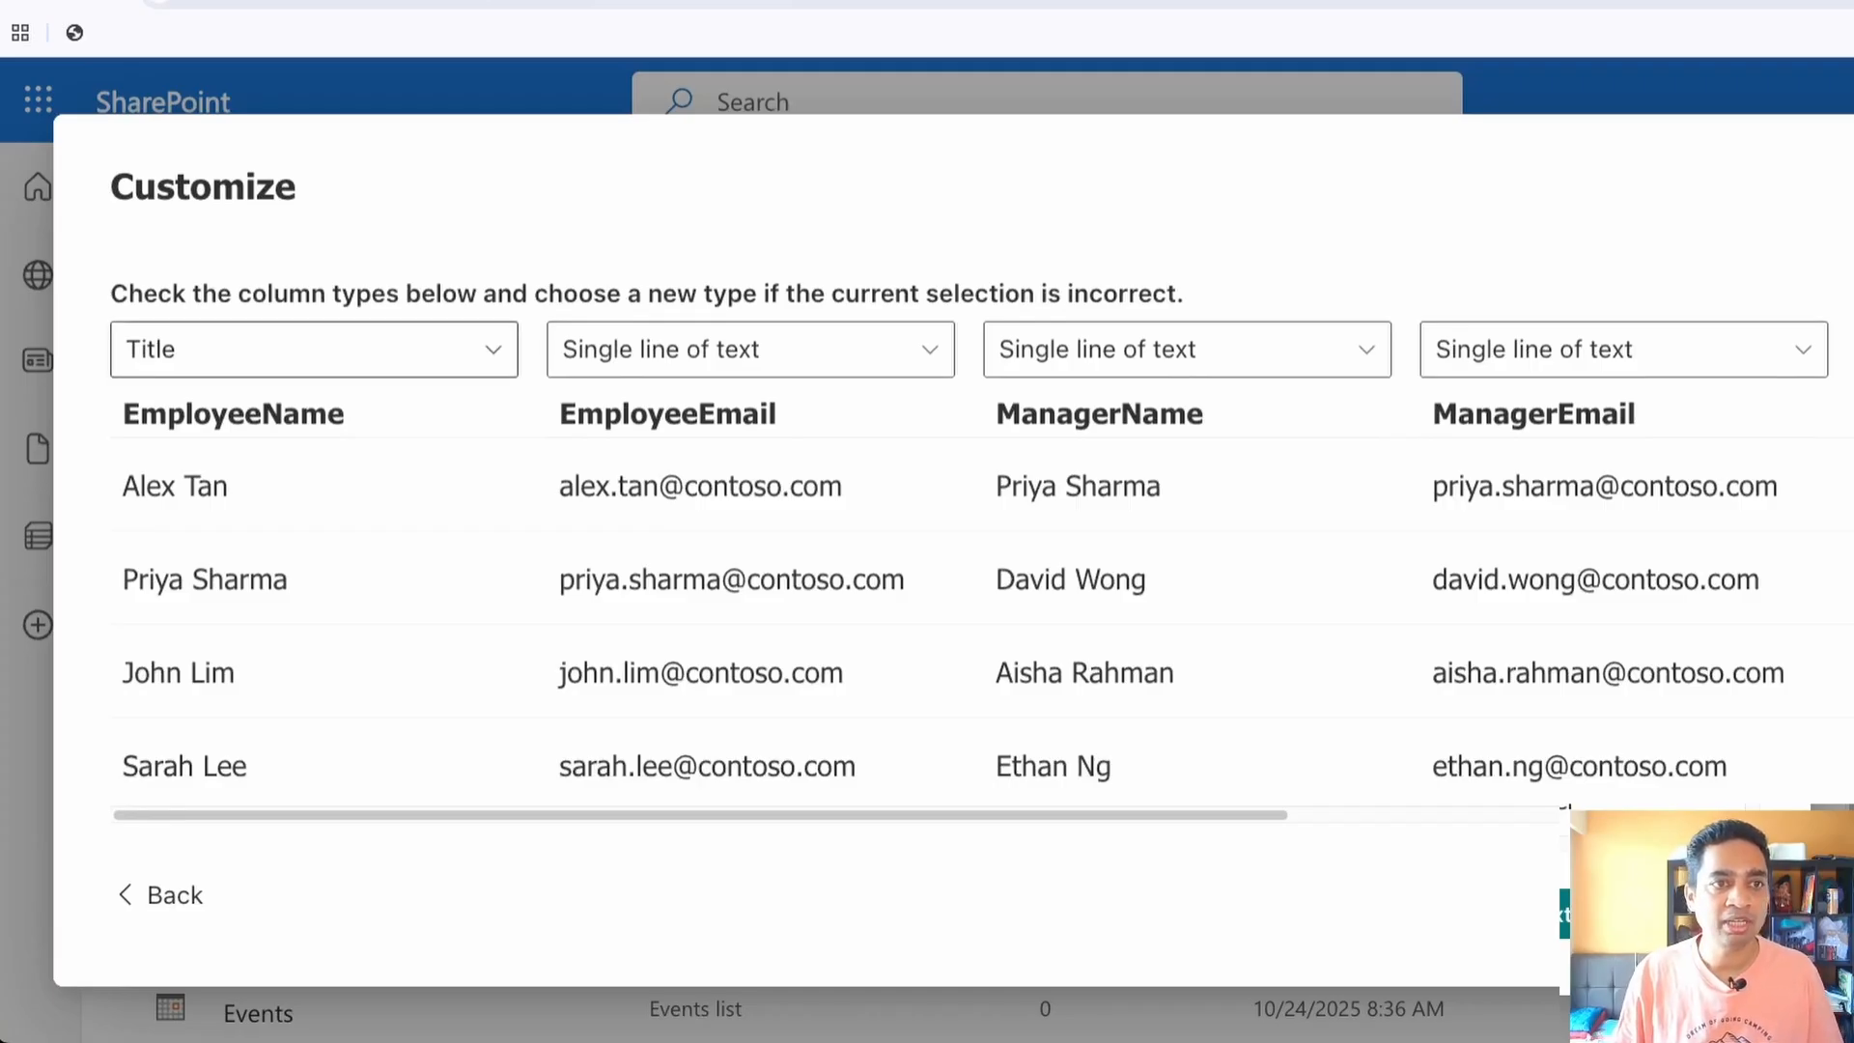
{"action": "left_click", "coordinate": [315, 350]}
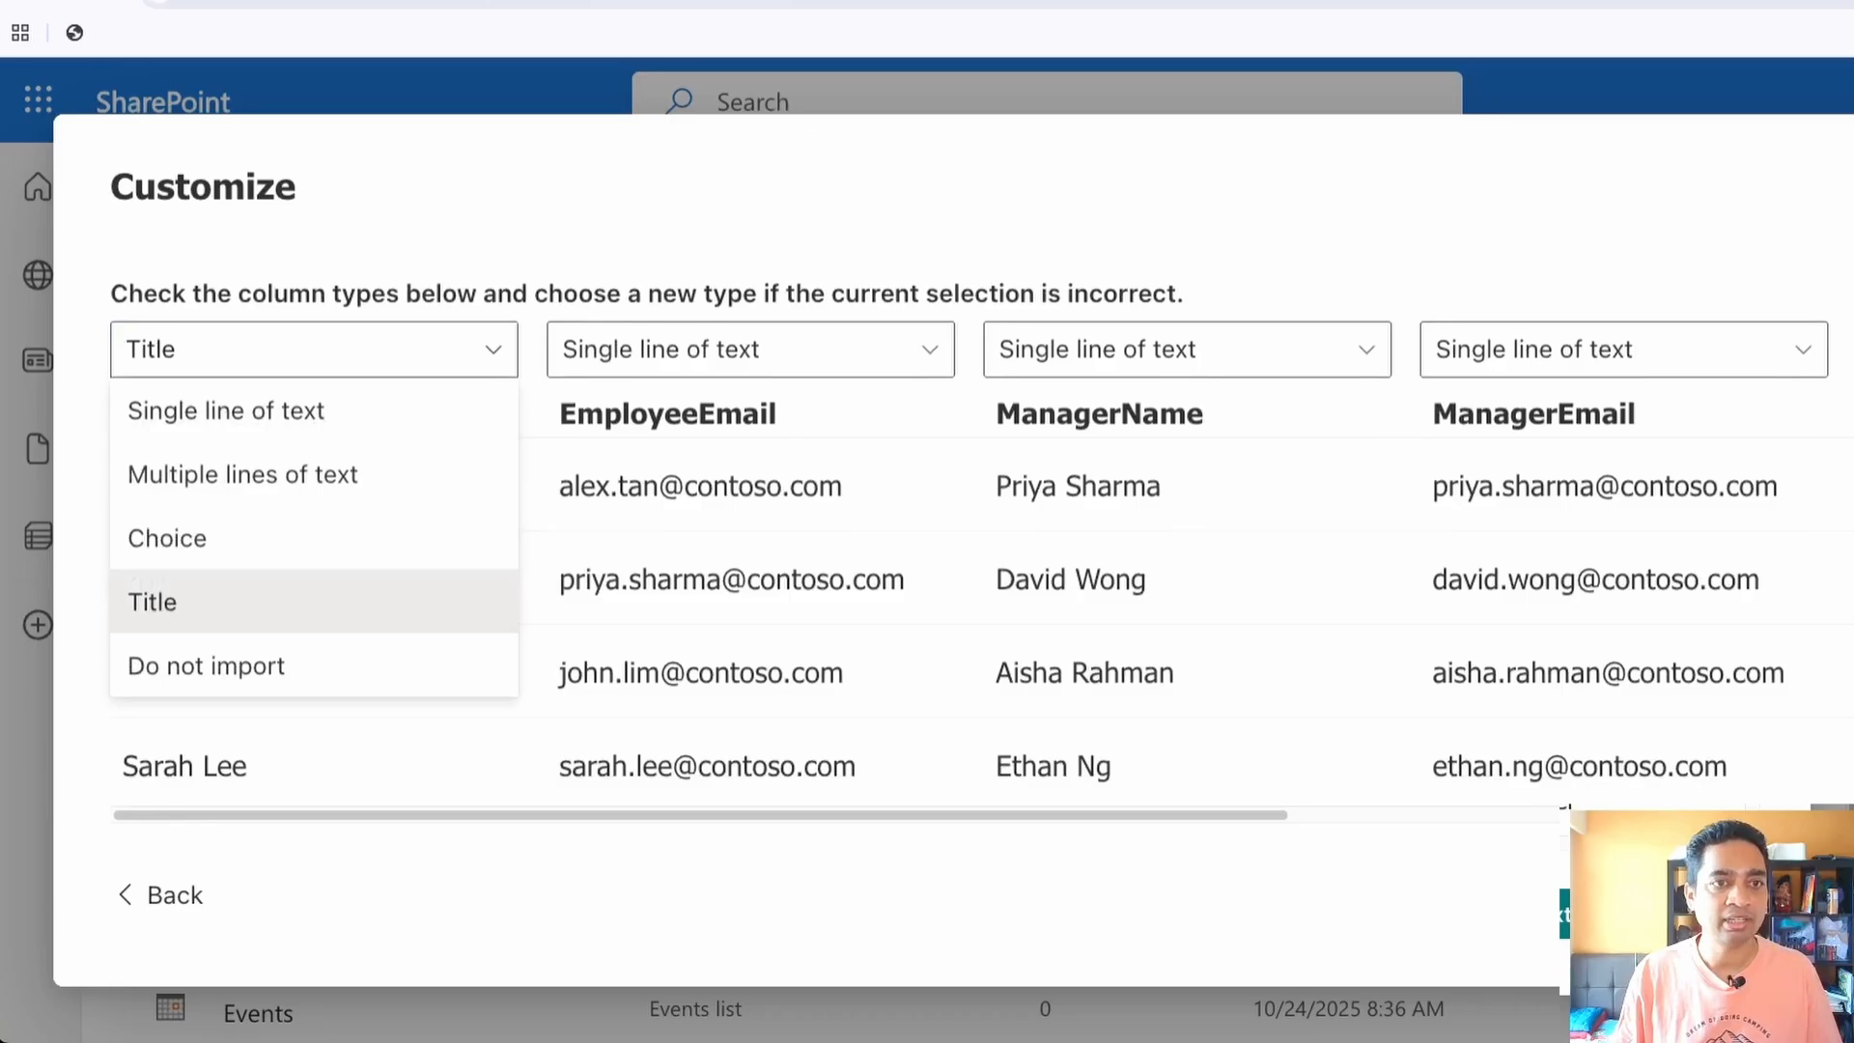
{"action": "left_click", "coordinate": [315, 350]}
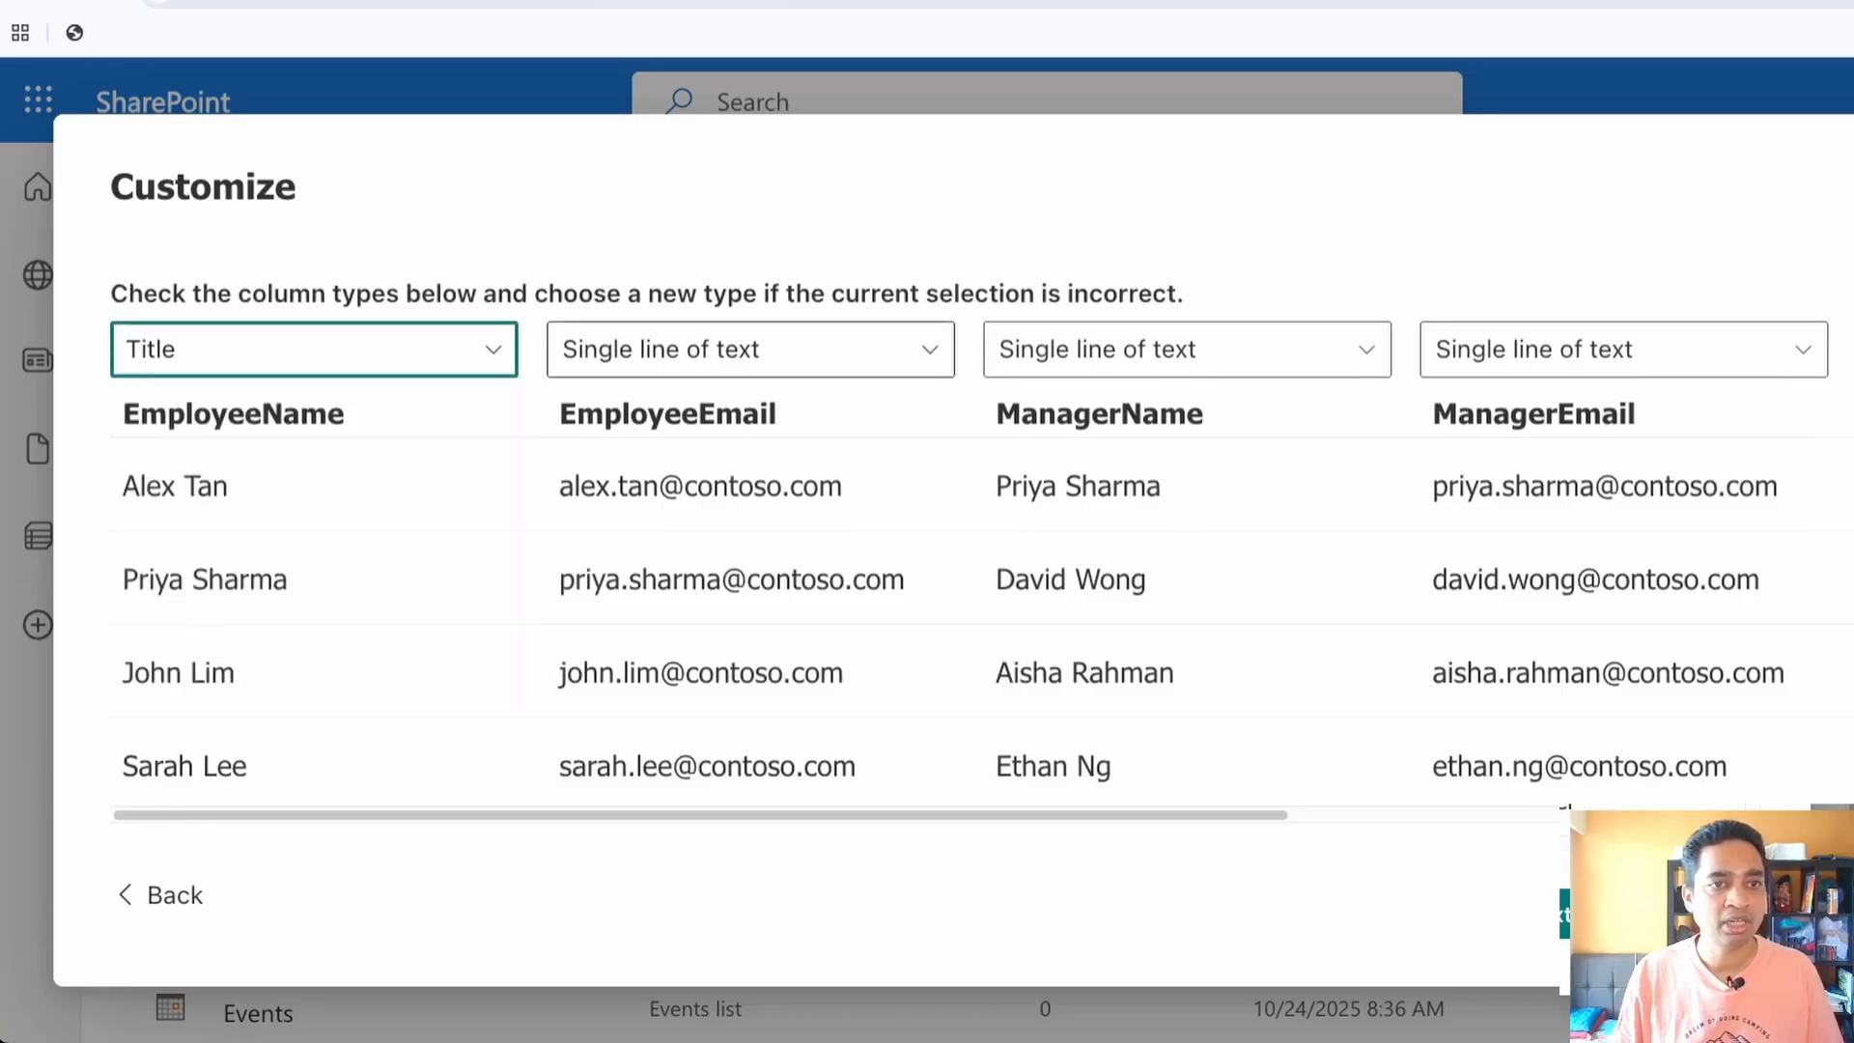
{"action": "left_click", "coordinate": [751, 349]}
{"action": "left_click", "coordinate": [750, 350]}
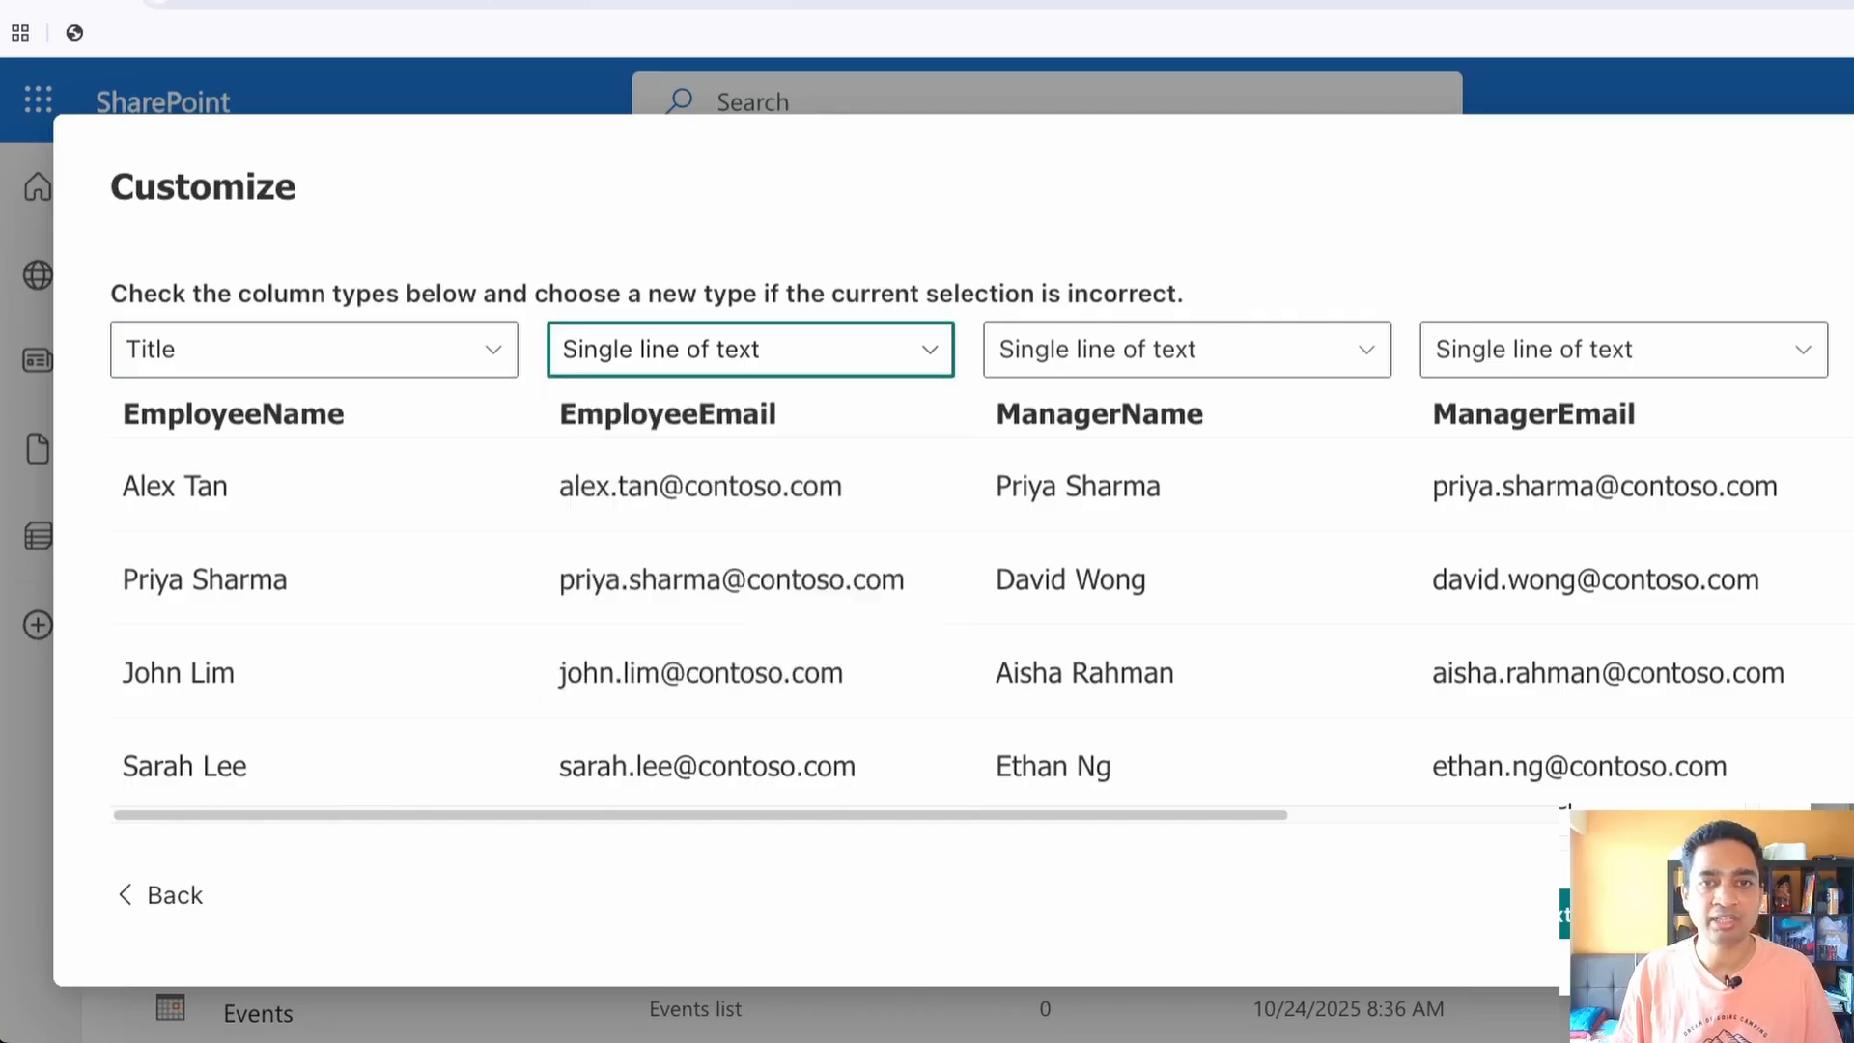
{"action": "left_click", "coordinate": [1187, 350]}
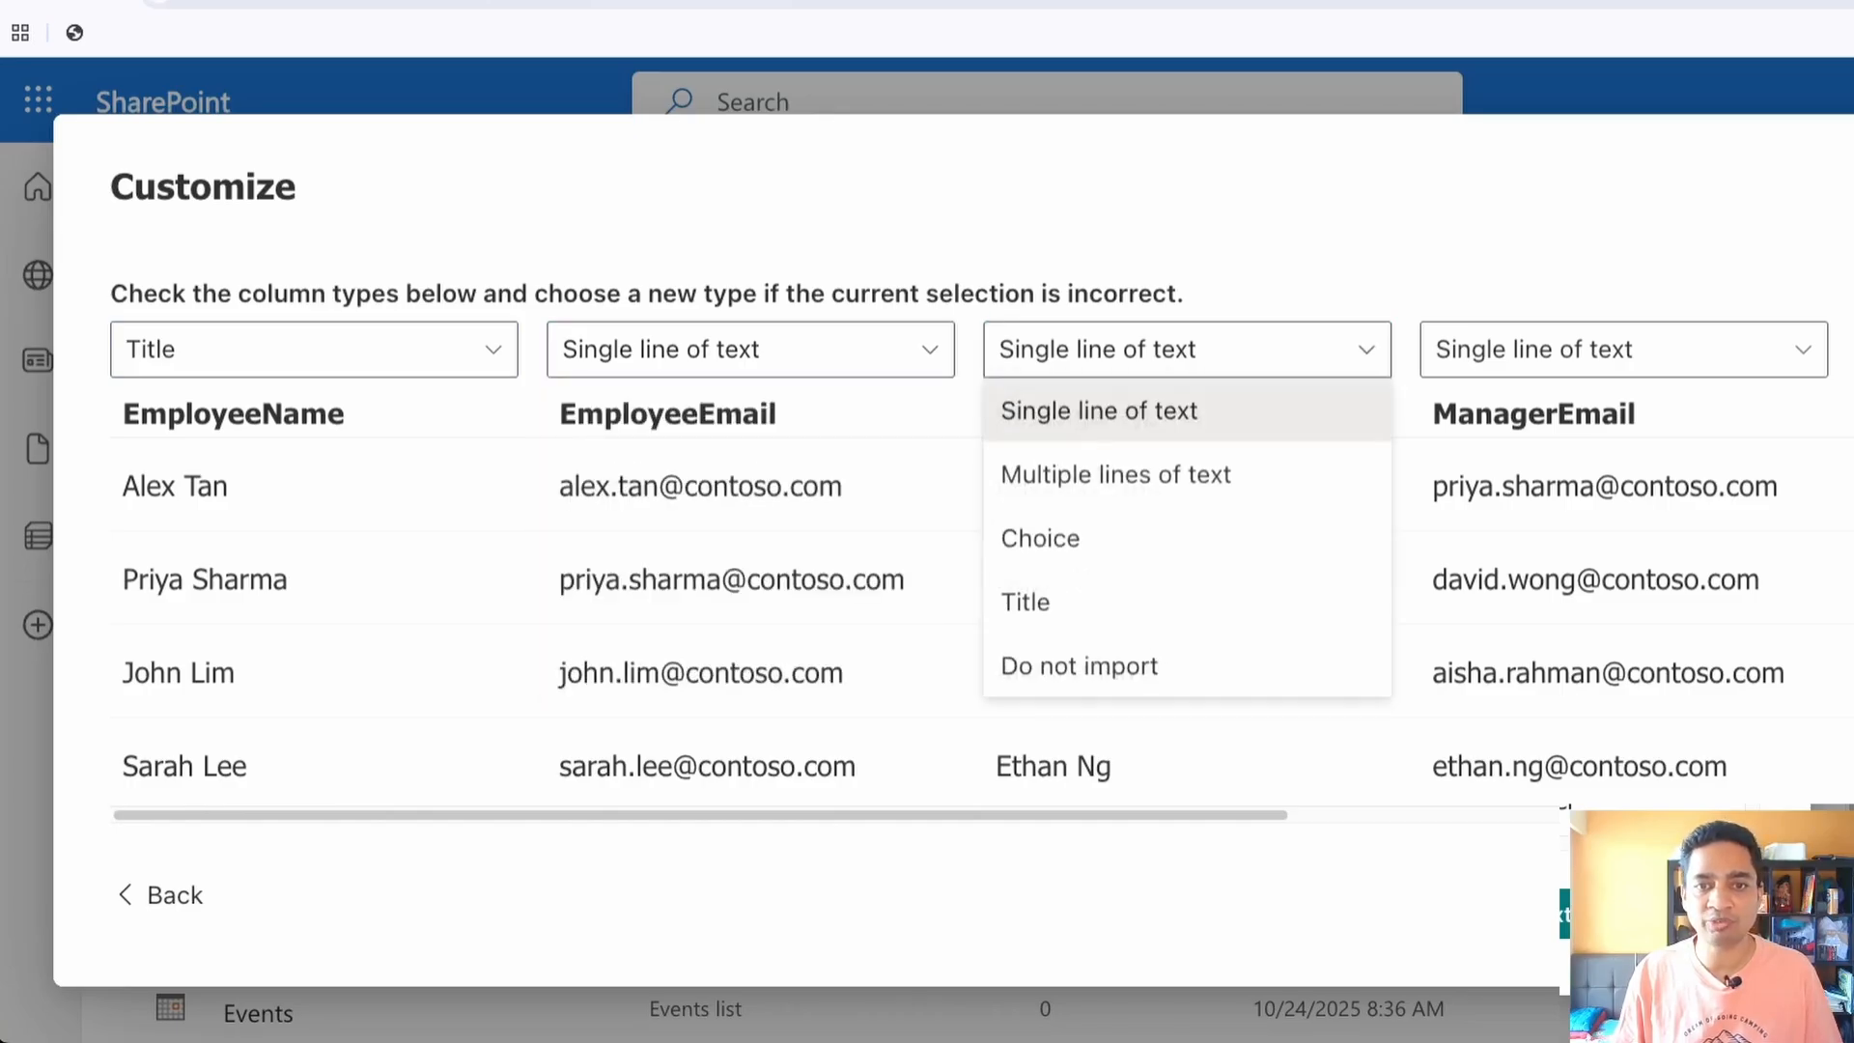
{"action": "left_click", "coordinate": [1187, 350]}
{"action": "left_click", "coordinate": [1623, 350]}
{"action": "left_click", "coordinate": [1623, 350]}
Set the ExpenseCategory column's type to Choice and keep the Amount column as Number
{"action": "scroll", "coordinate": [965, 579], "scroll_direction": "right", "scroll_amount": 8}
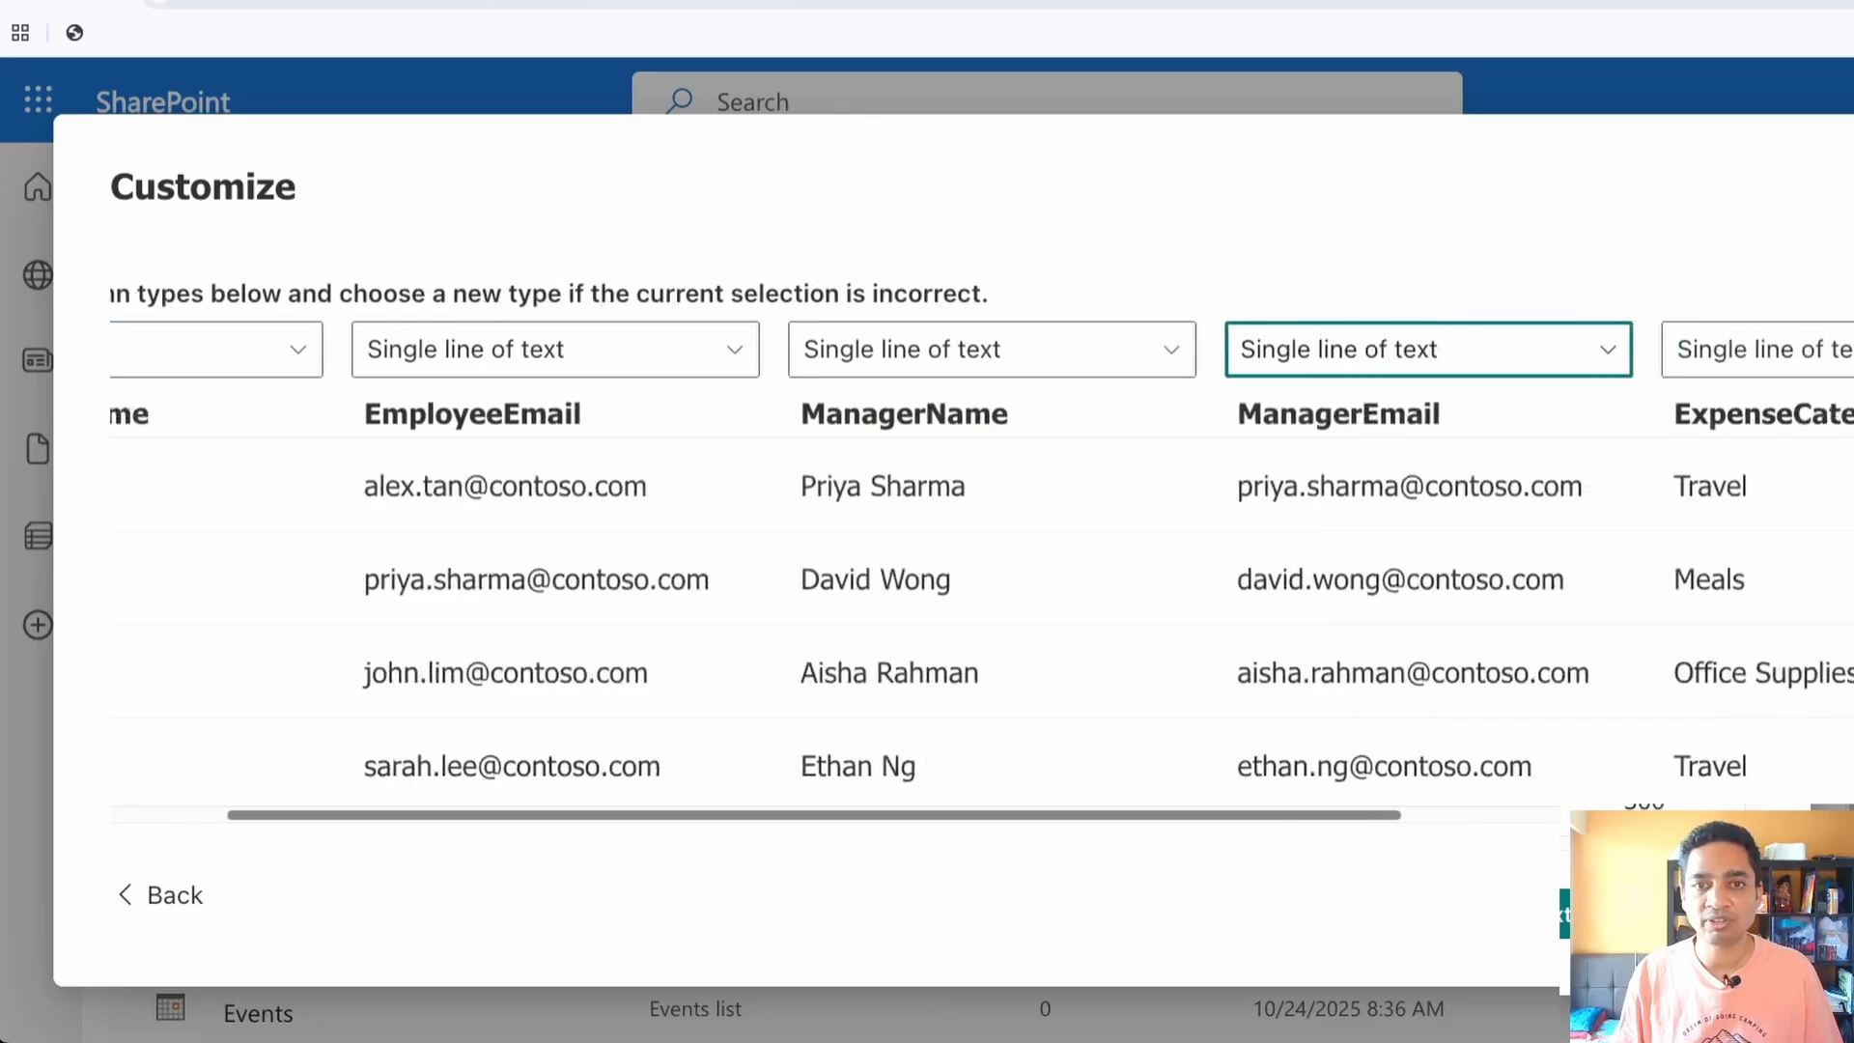
{"action": "left_click", "coordinate": [1125, 349]}
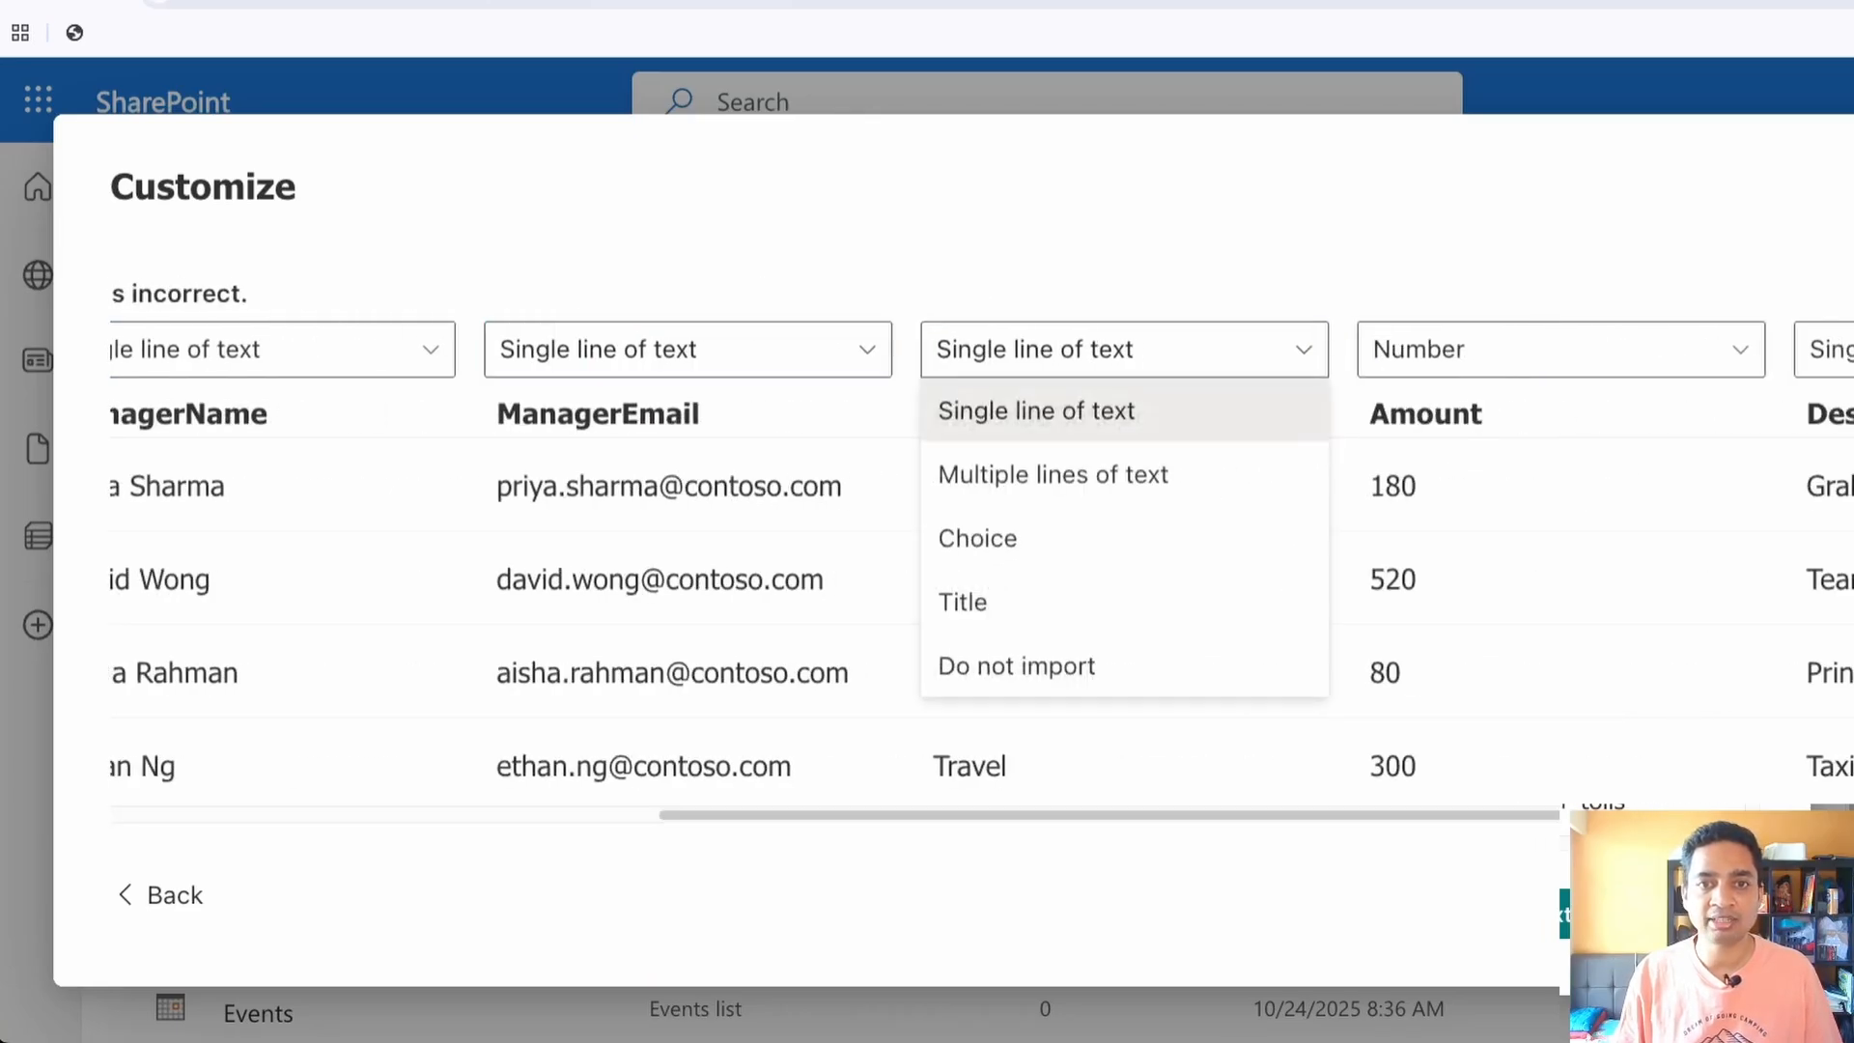
{"action": "left_click", "coordinate": [1125, 538]}
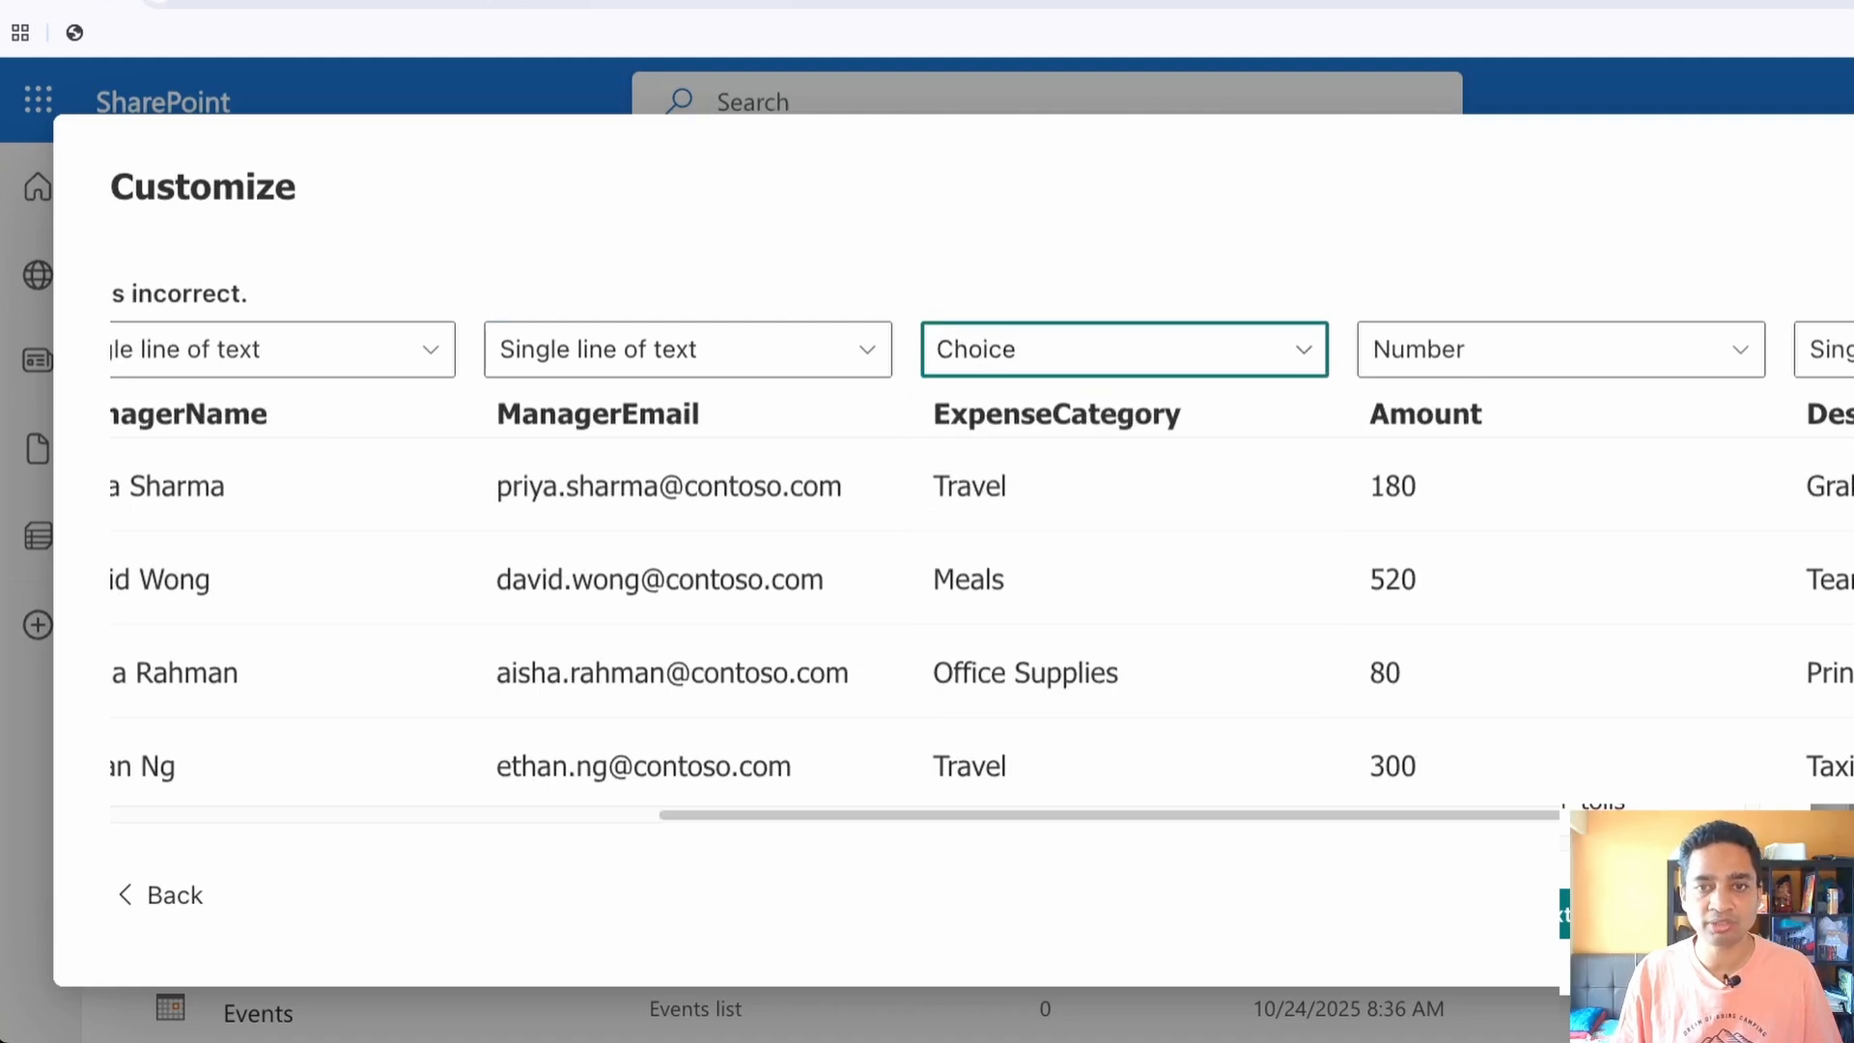
{"action": "left_click", "coordinate": [1561, 350]}
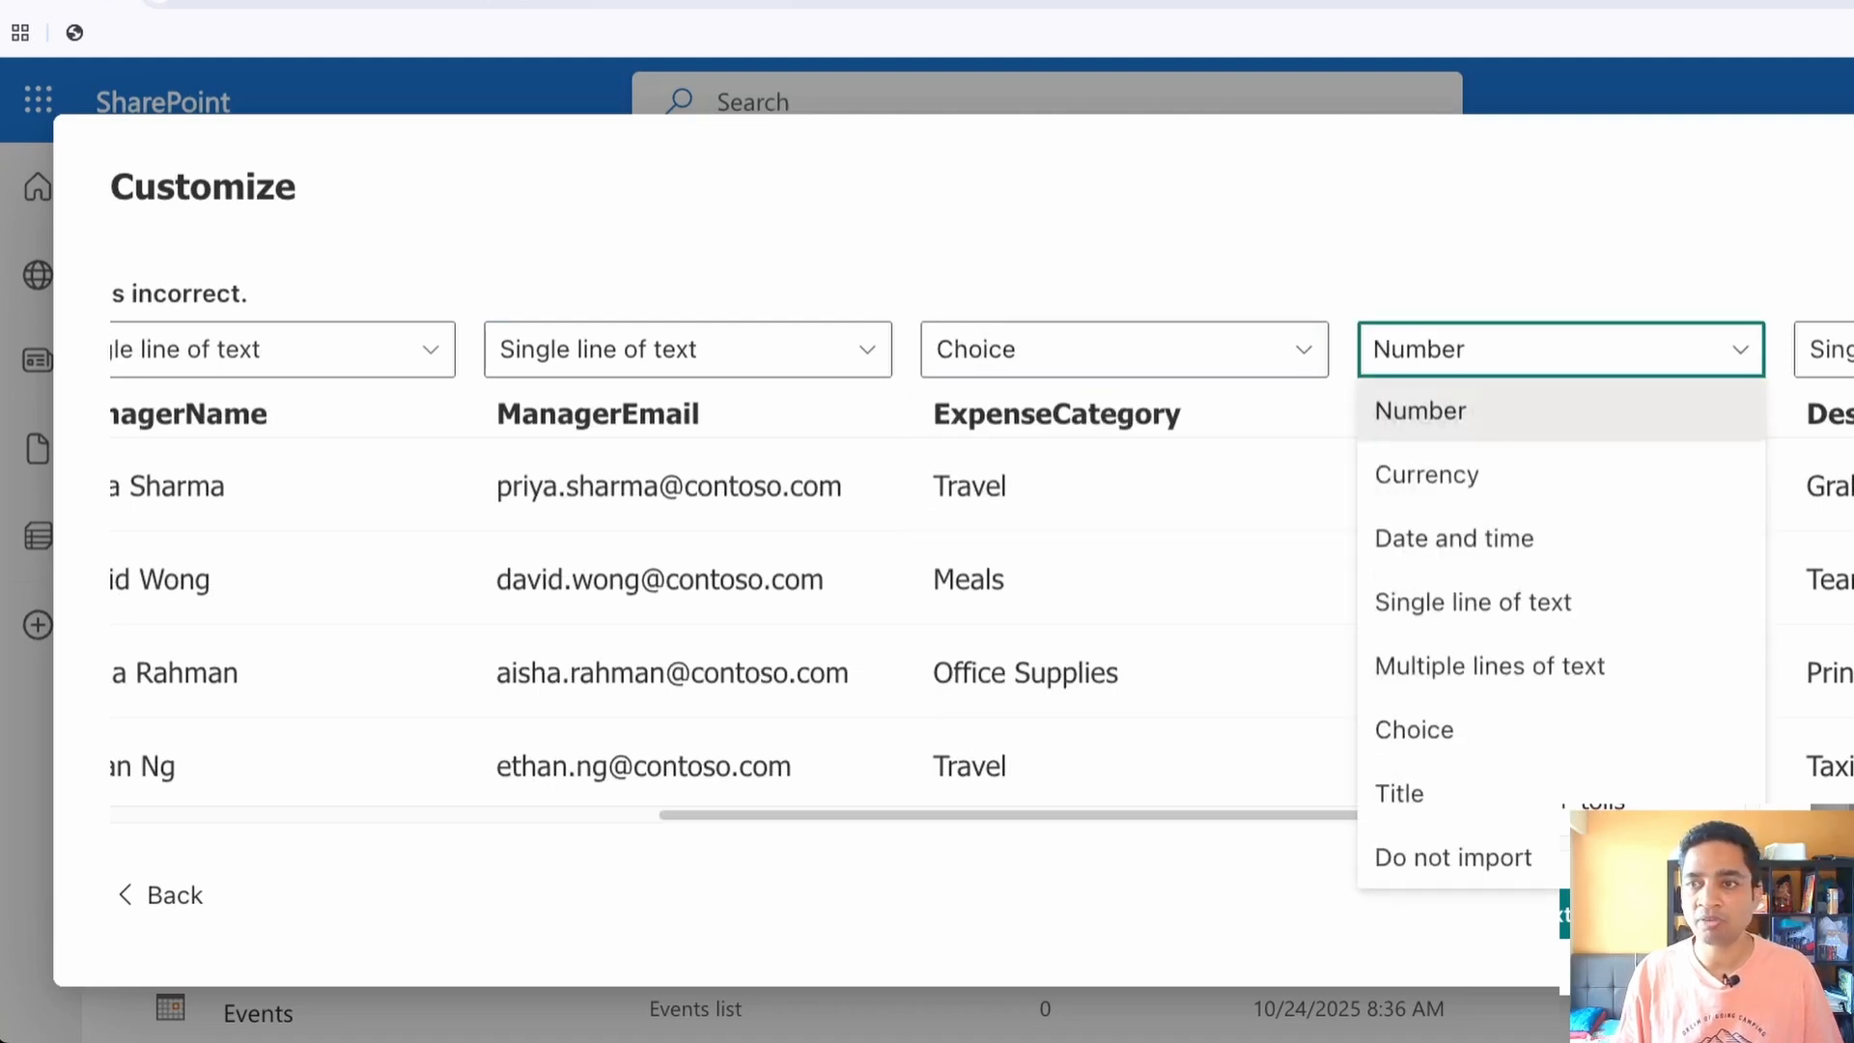
{"action": "left_click", "coordinate": [1560, 350]}
{"action": "scroll", "coordinate": [982, 579], "scroll_direction": "right", "scroll_amount": 3}
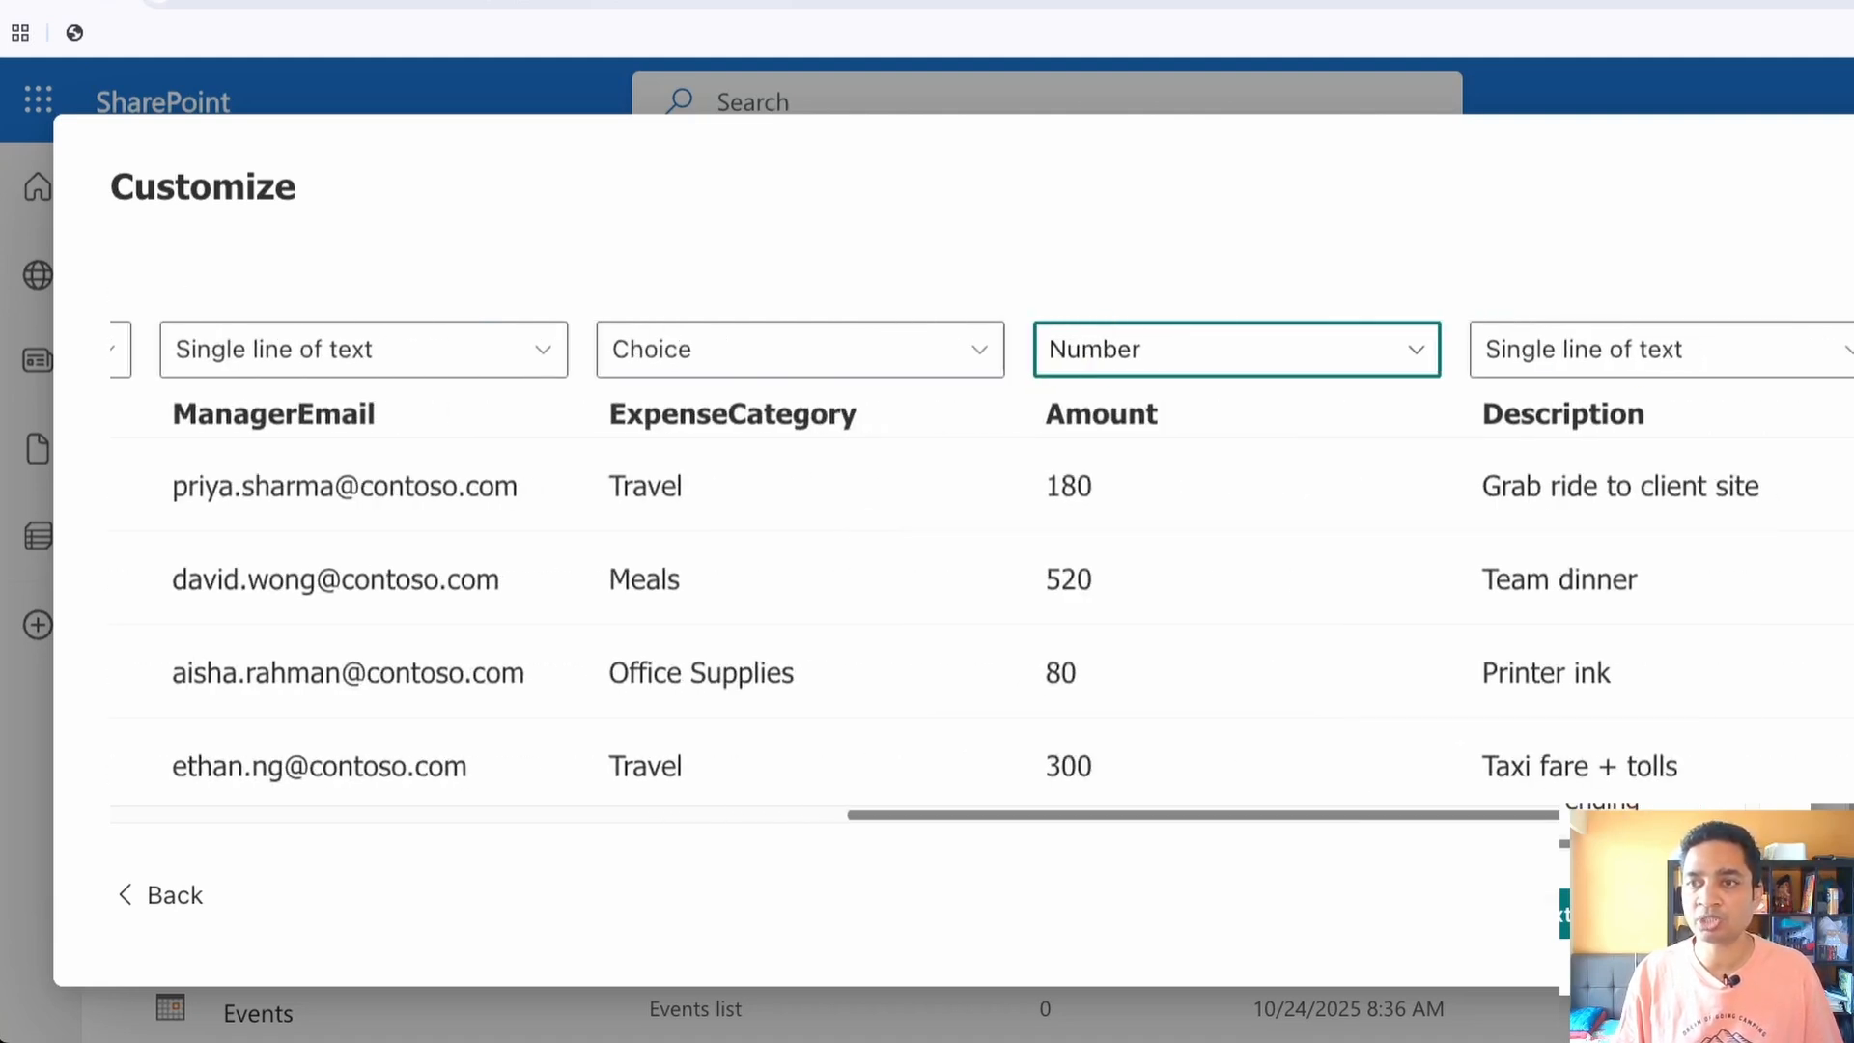
{"action": "left_click", "coordinate": [1853, 349]}
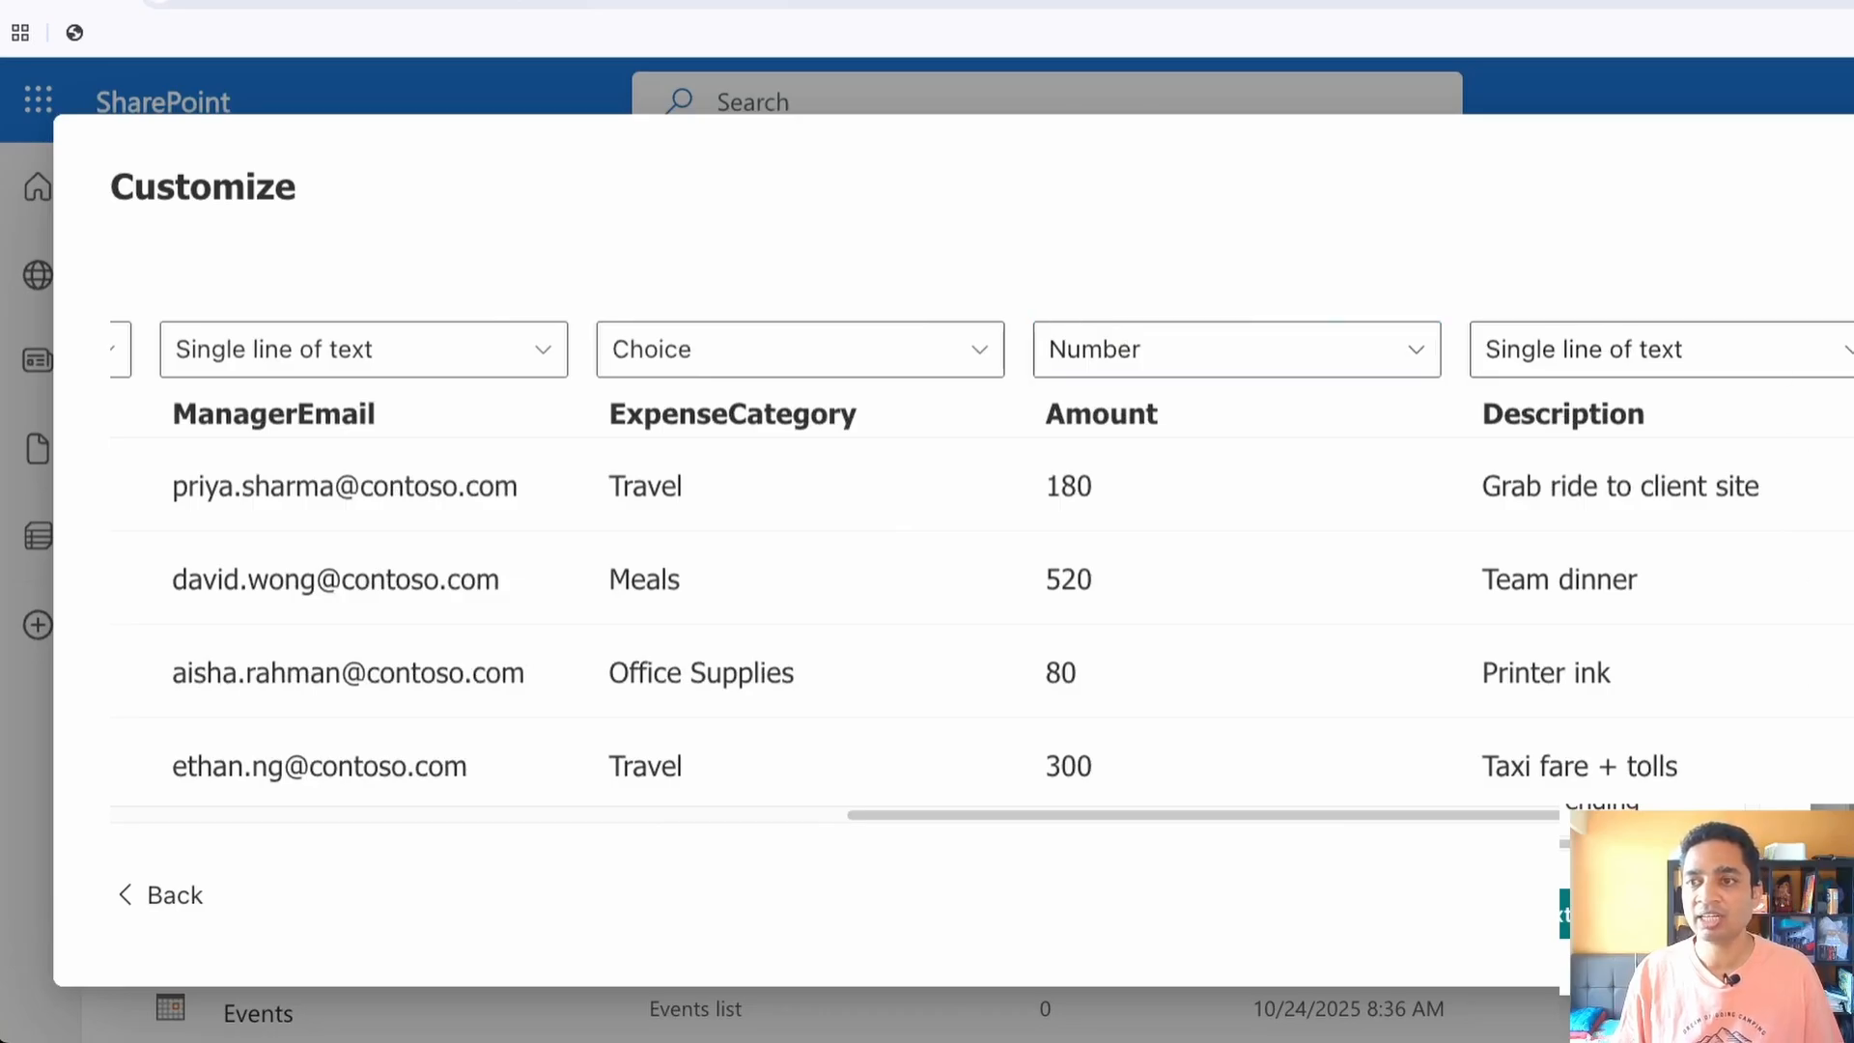
Accept the column types and create the list as Expense_Claims_Demo with Show list in site navigation enabled
{"action": "left_click", "coordinate": [1851, 538]}
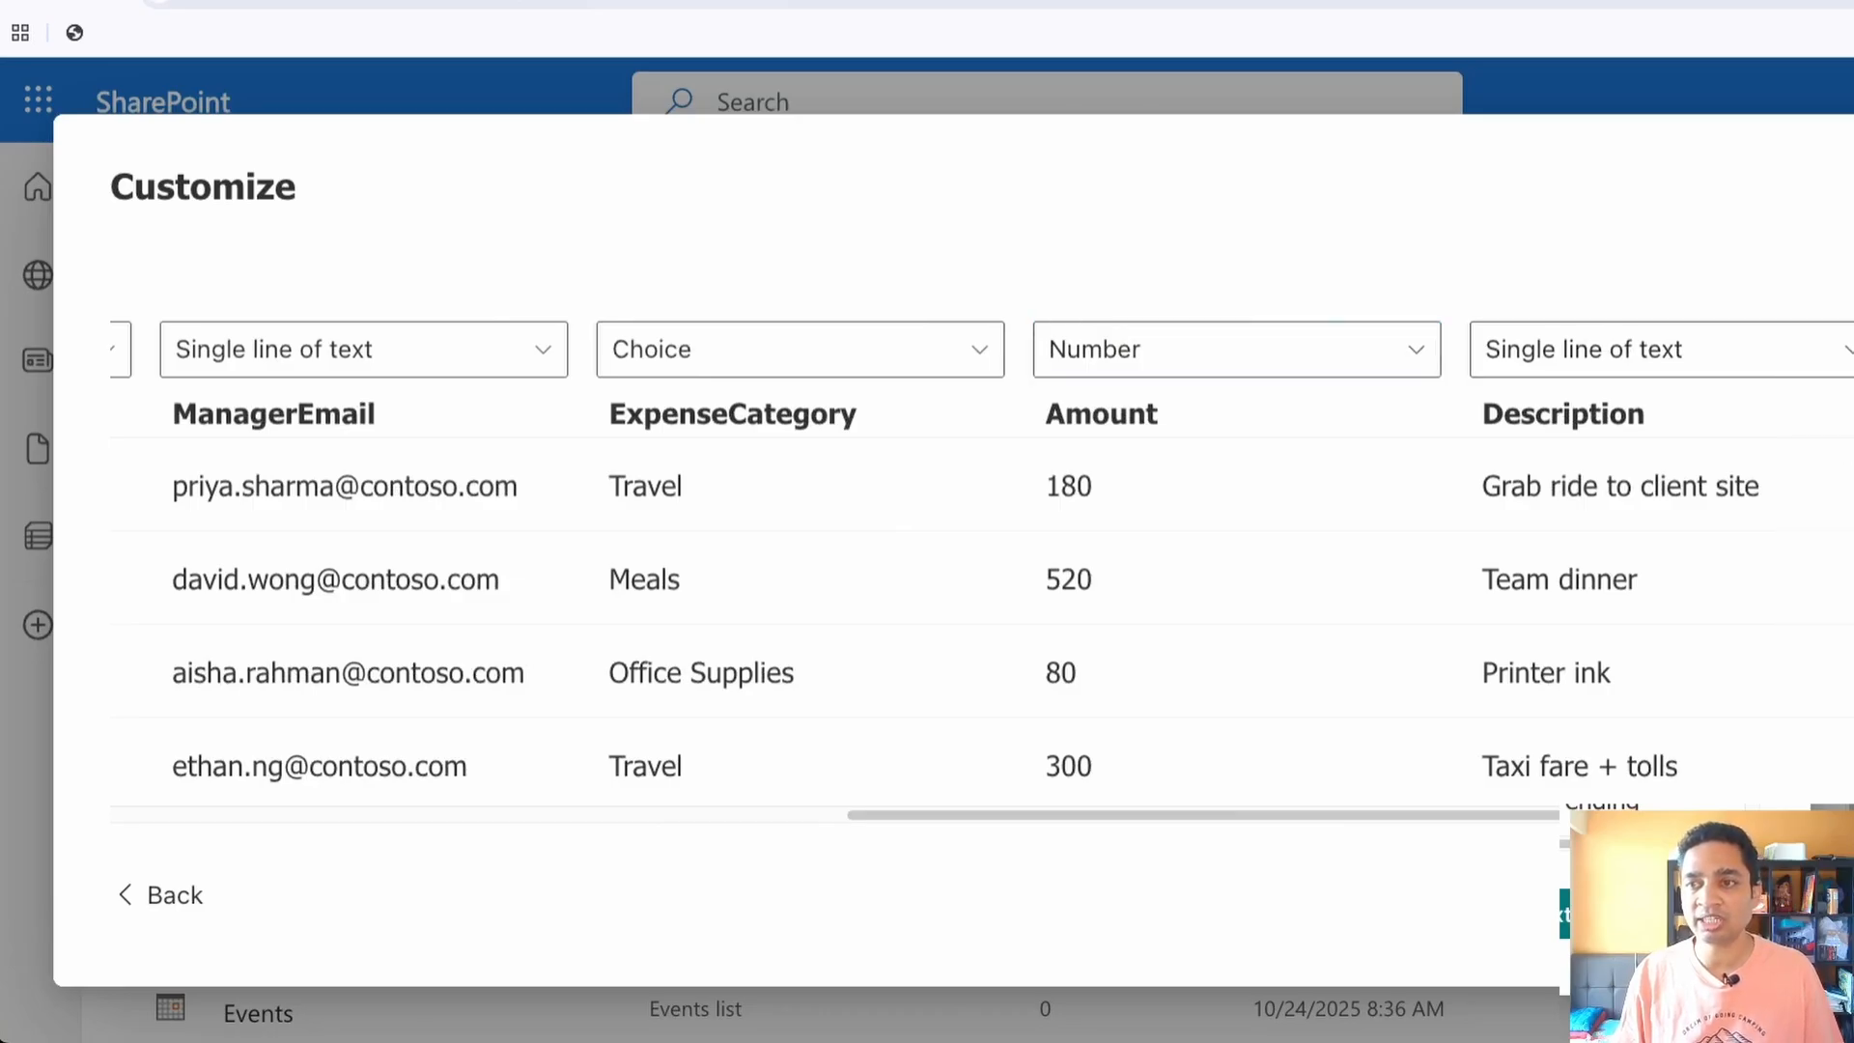
{"action": "left_click_drag", "start_coordinate": [1690, 816], "coordinate": [1803, 815]}
{"action": "left_click", "coordinate": [1565, 913]}
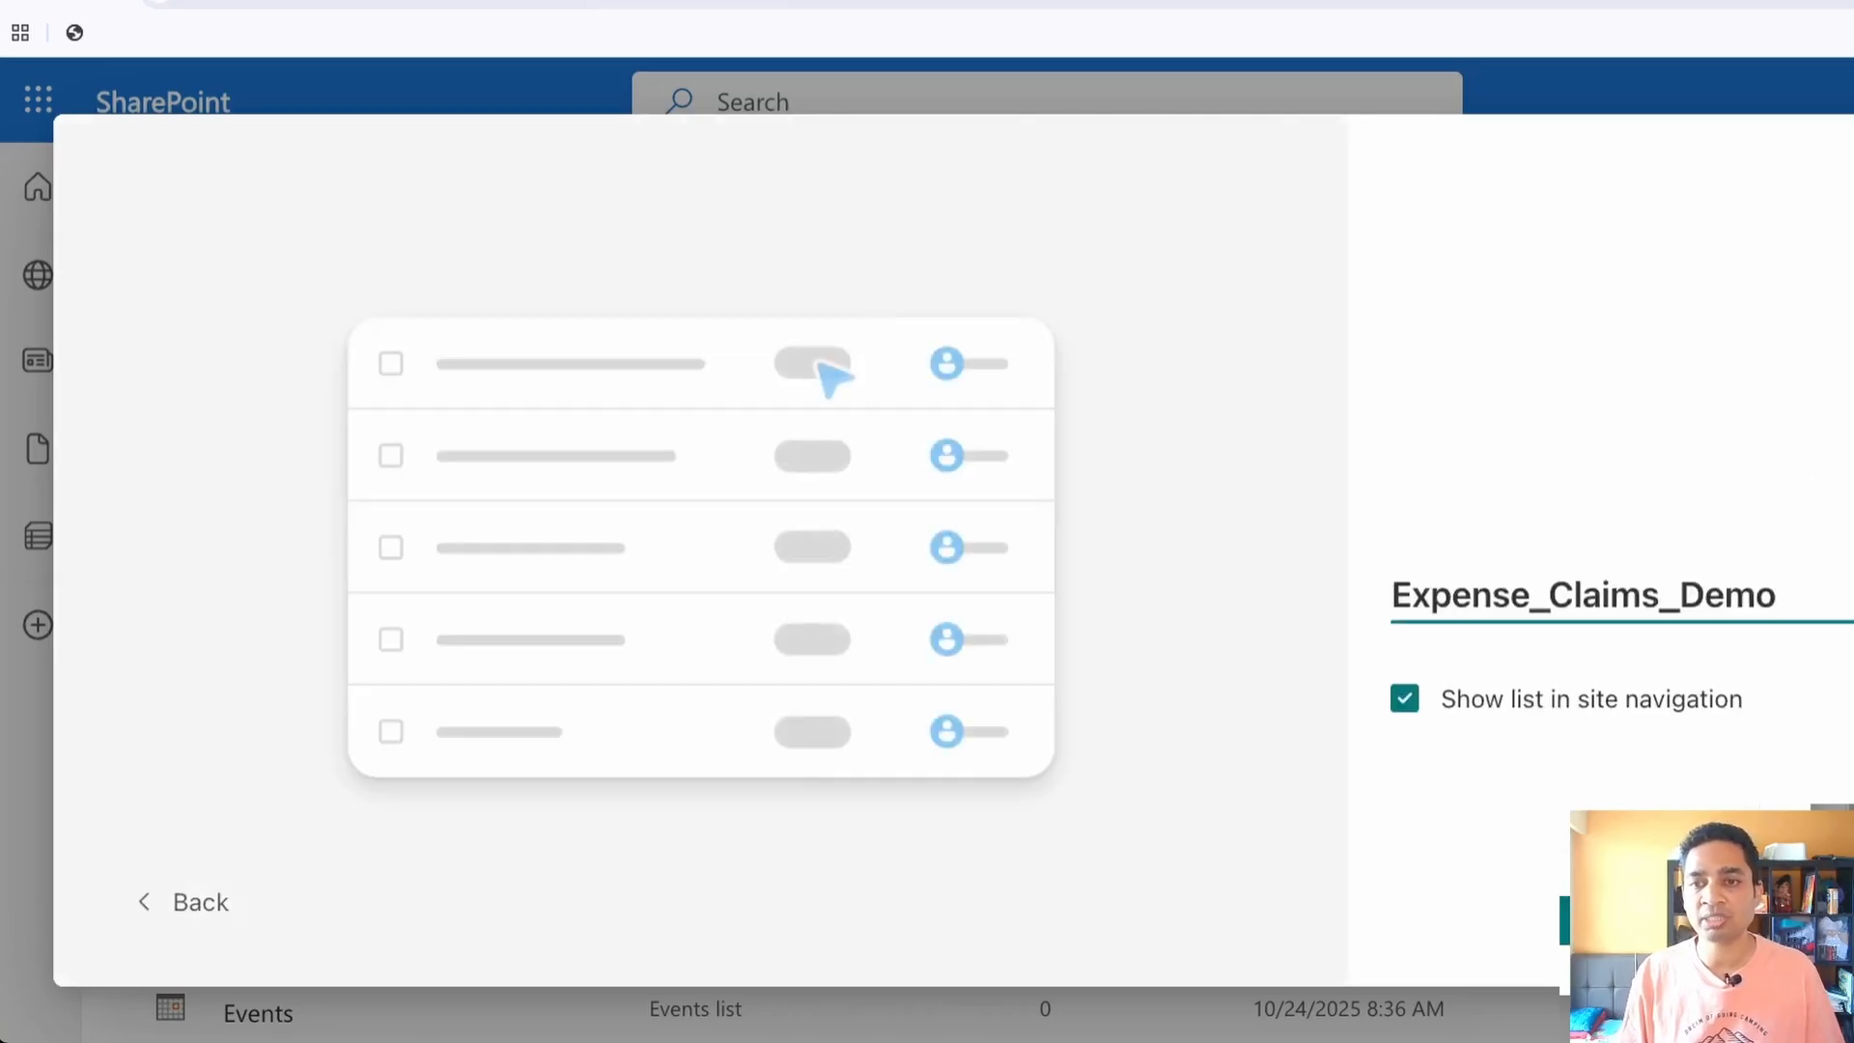
{"action": "left_click", "coordinate": [1566, 920]}
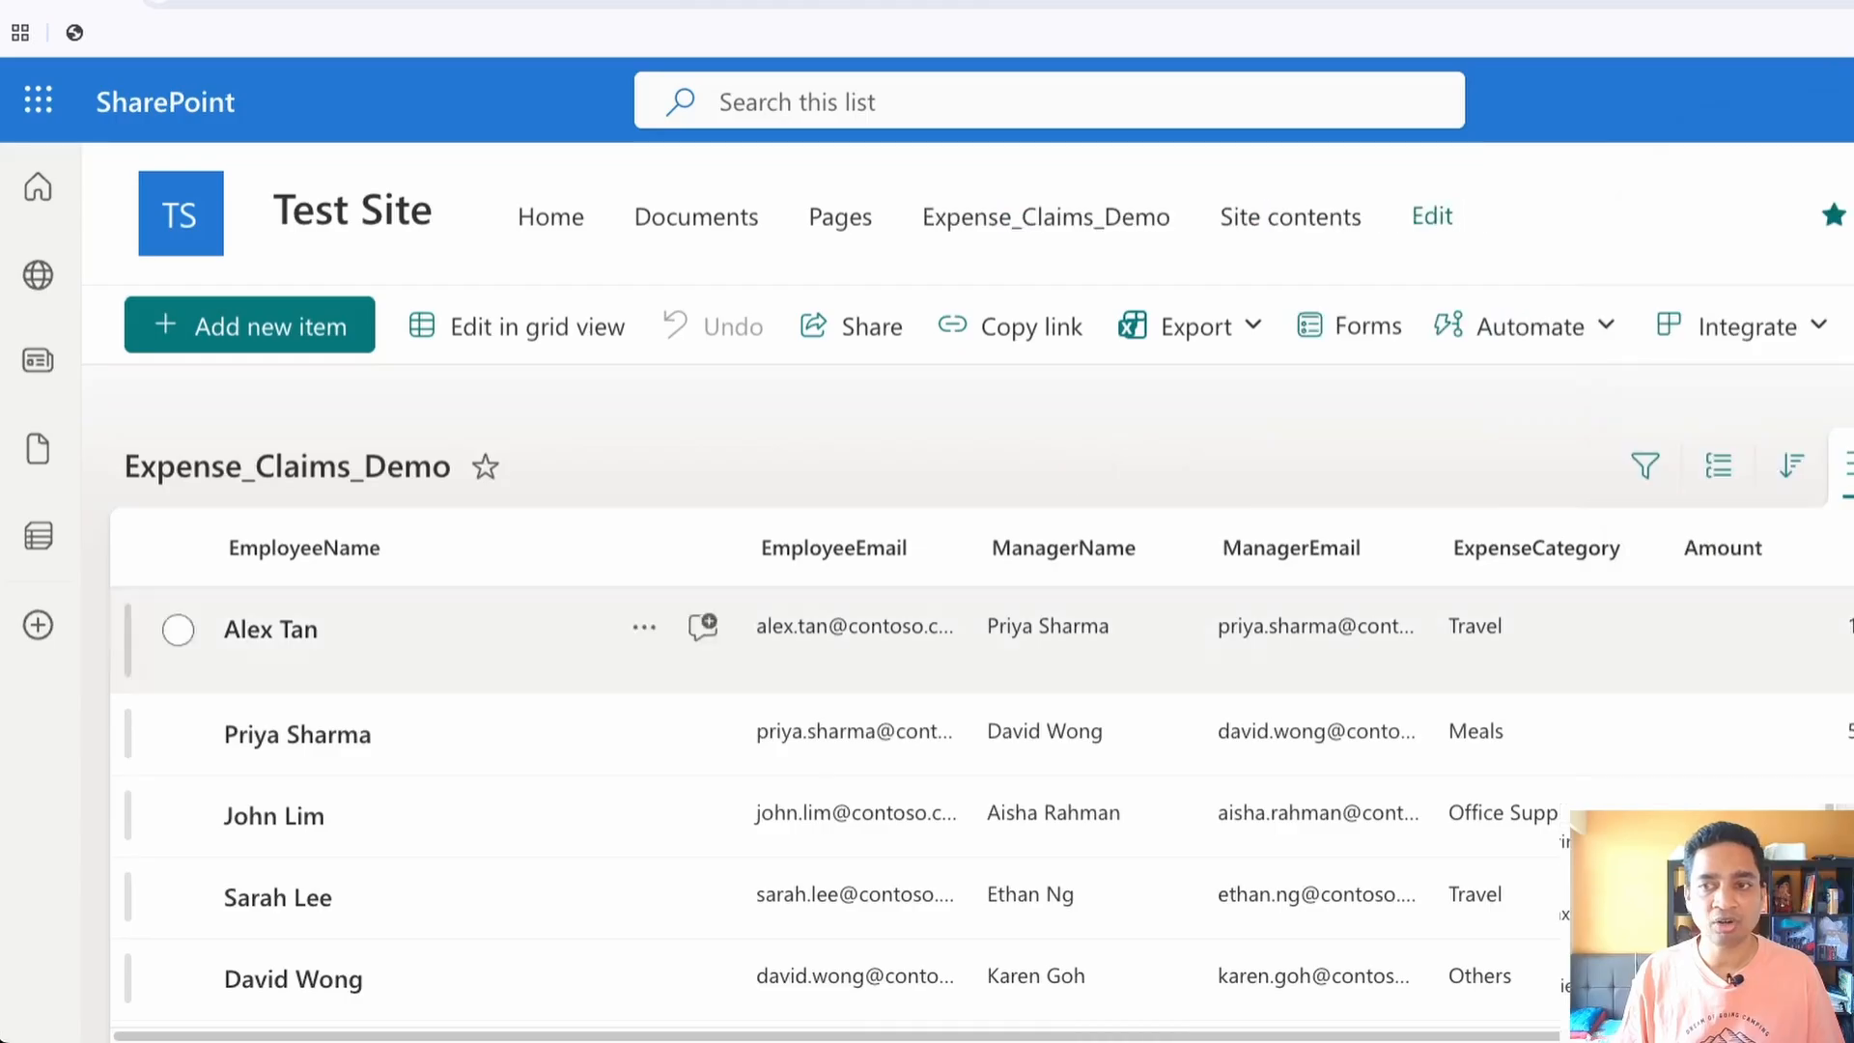
Review the imported rows and all columns of the Expense_Claims_Demo list in SharePoint
{"action": "scroll", "coordinate": [869, 719], "scroll_direction": "down", "scroll_amount": 5}
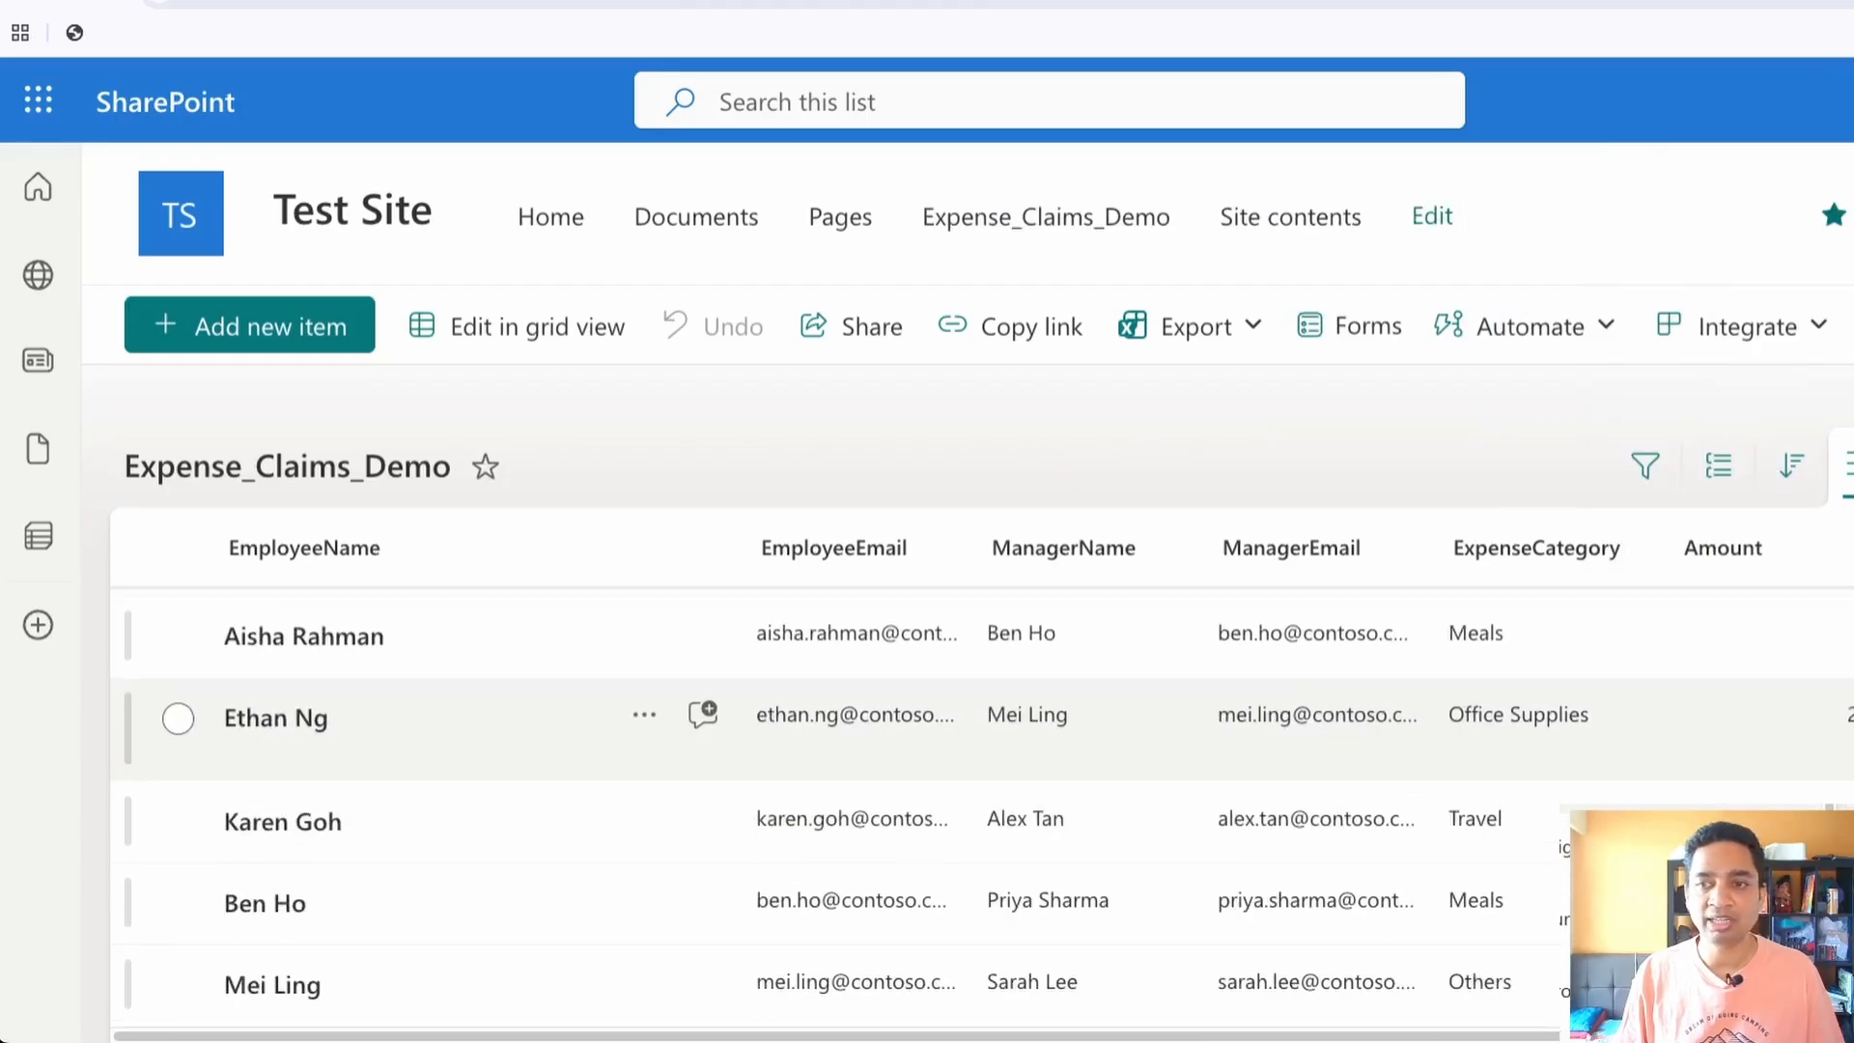
{"action": "scroll", "coordinate": [869, 821], "scroll_direction": "up", "scroll_amount": 4}
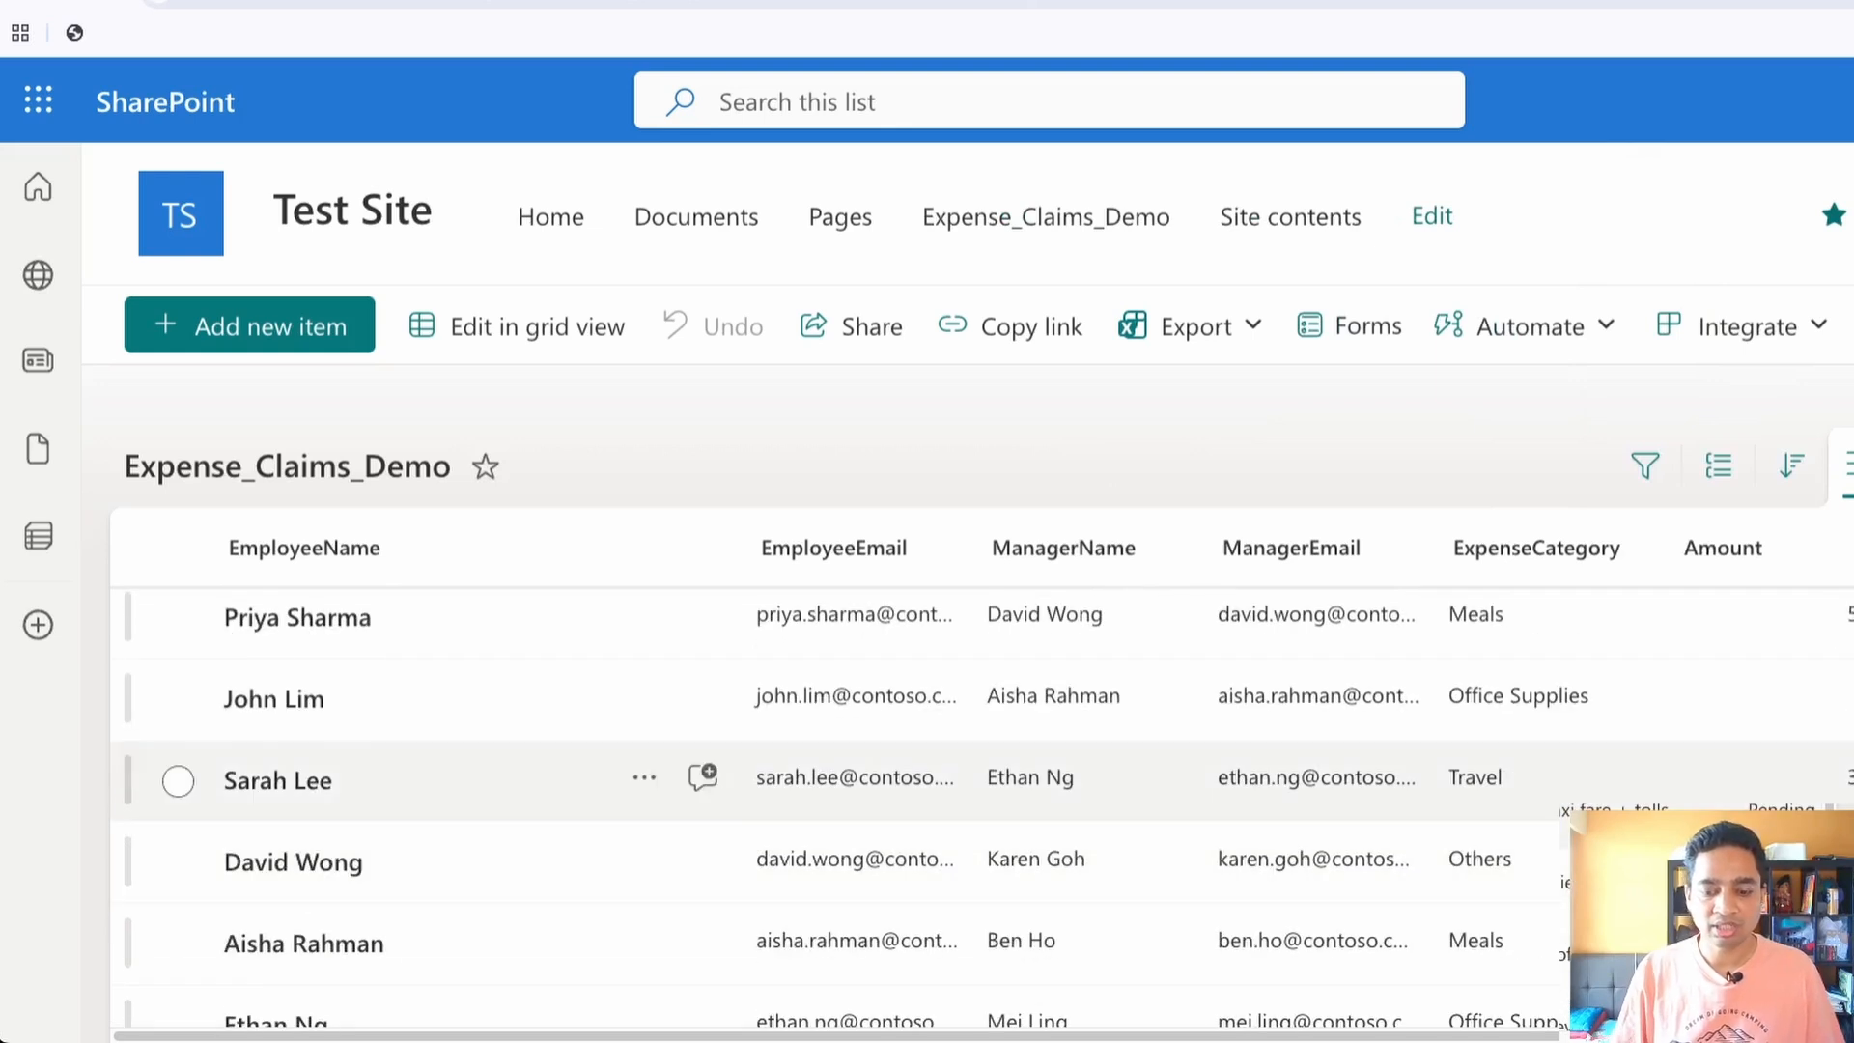
{"action": "key", "text": "ctrl+minus"}
{"action": "key", "text": "ctrl+minus"}
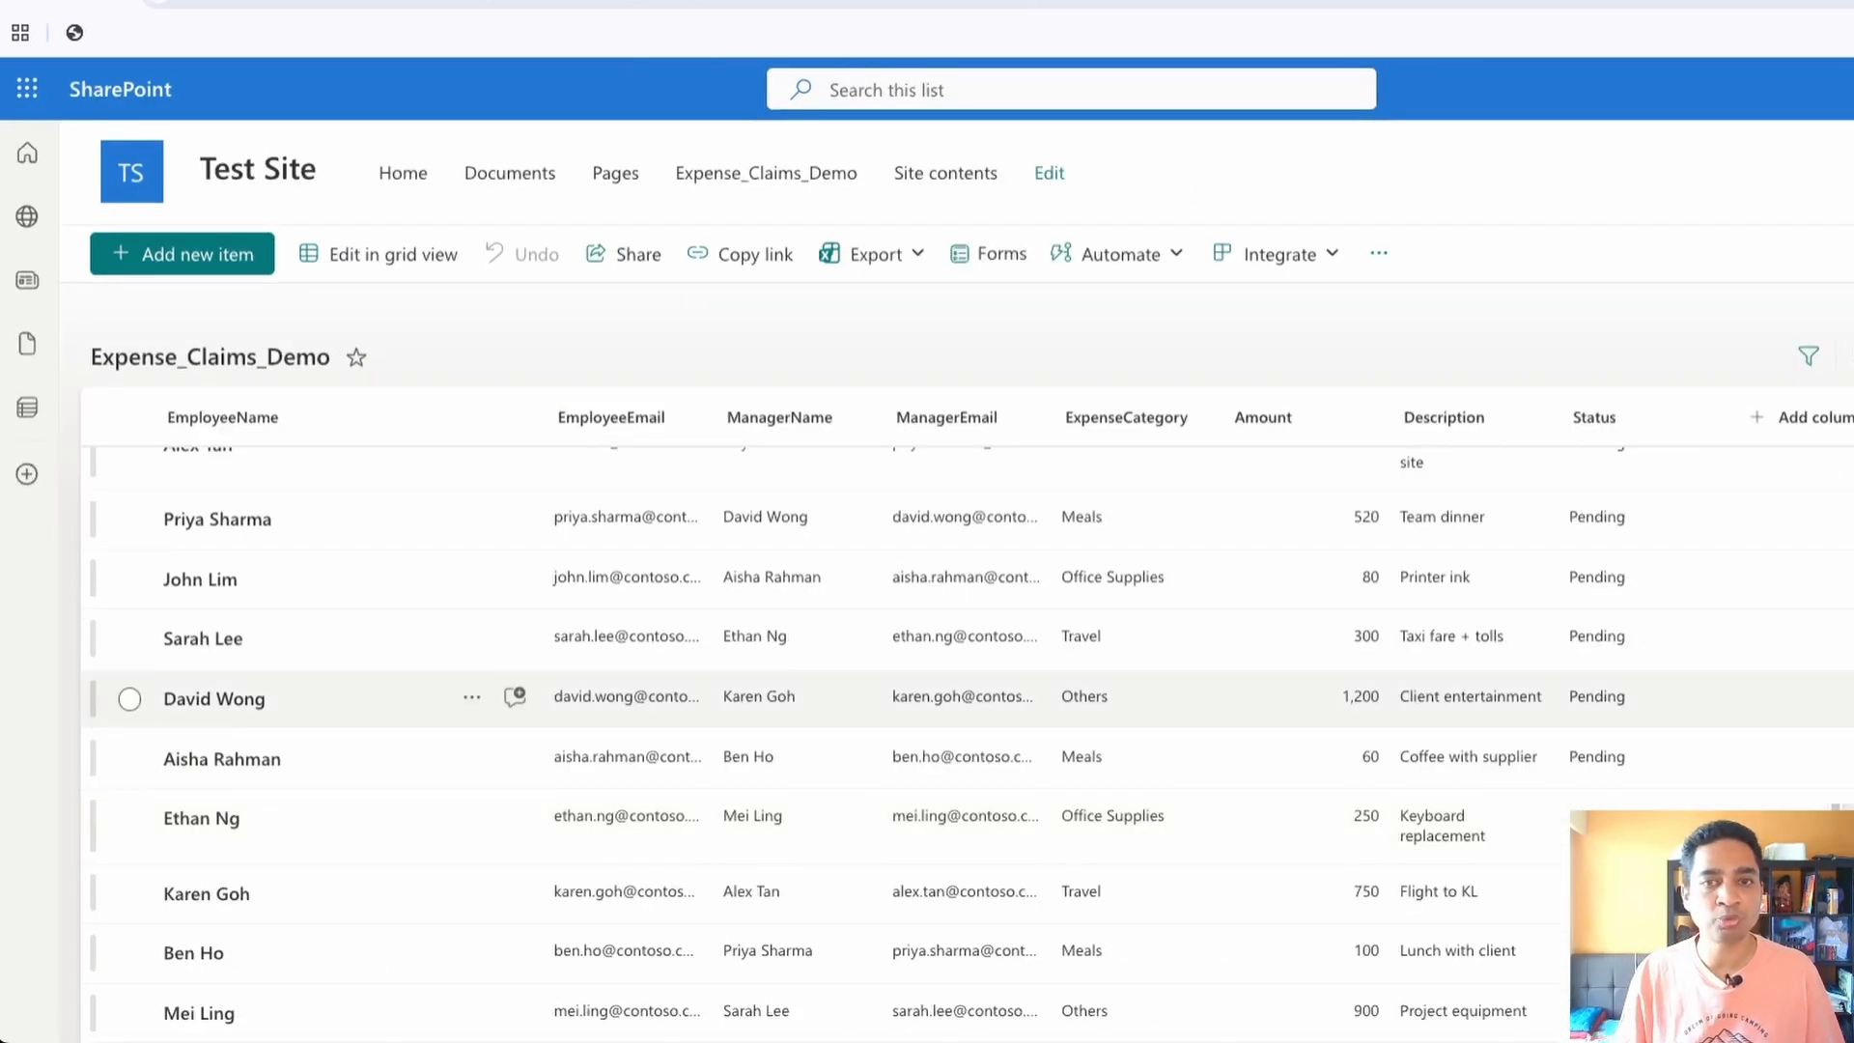
{"action": "scroll", "coordinate": [869, 656], "scroll_direction": "up", "scroll_amount": 1}
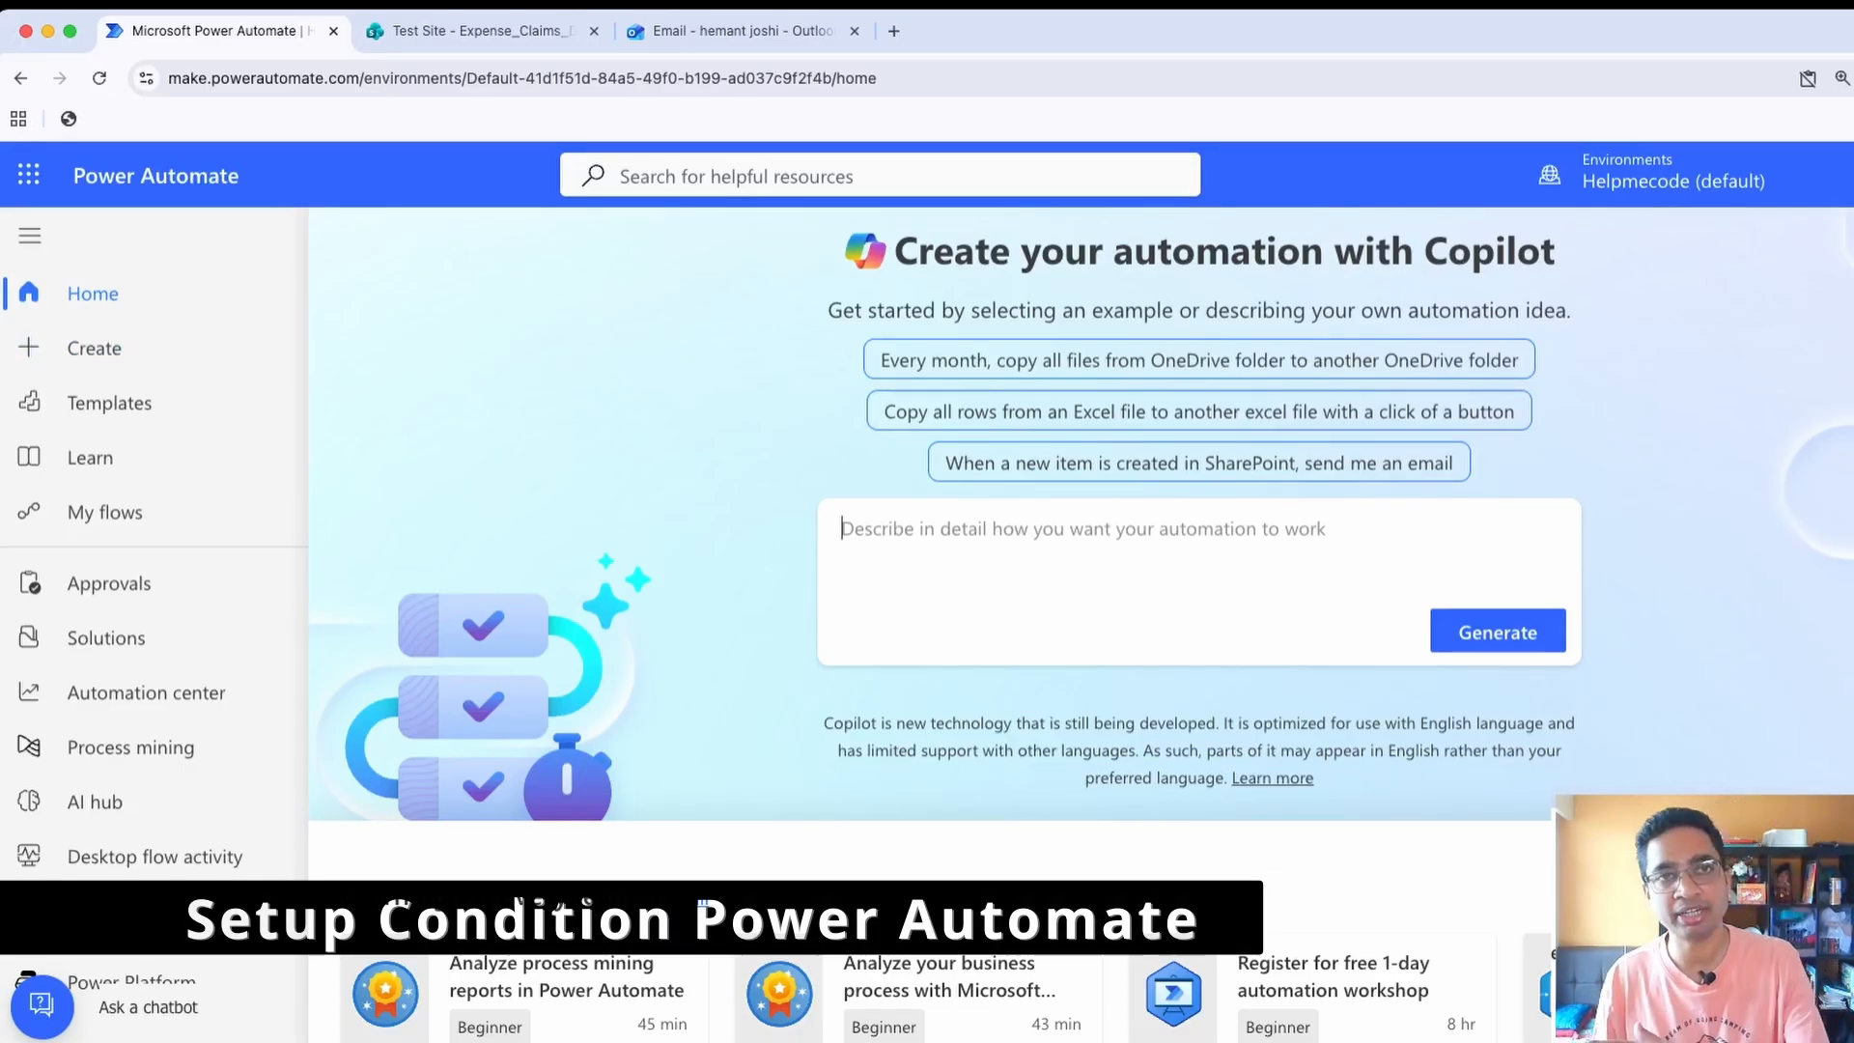
{"action": "left_click", "coordinate": [474, 31]}
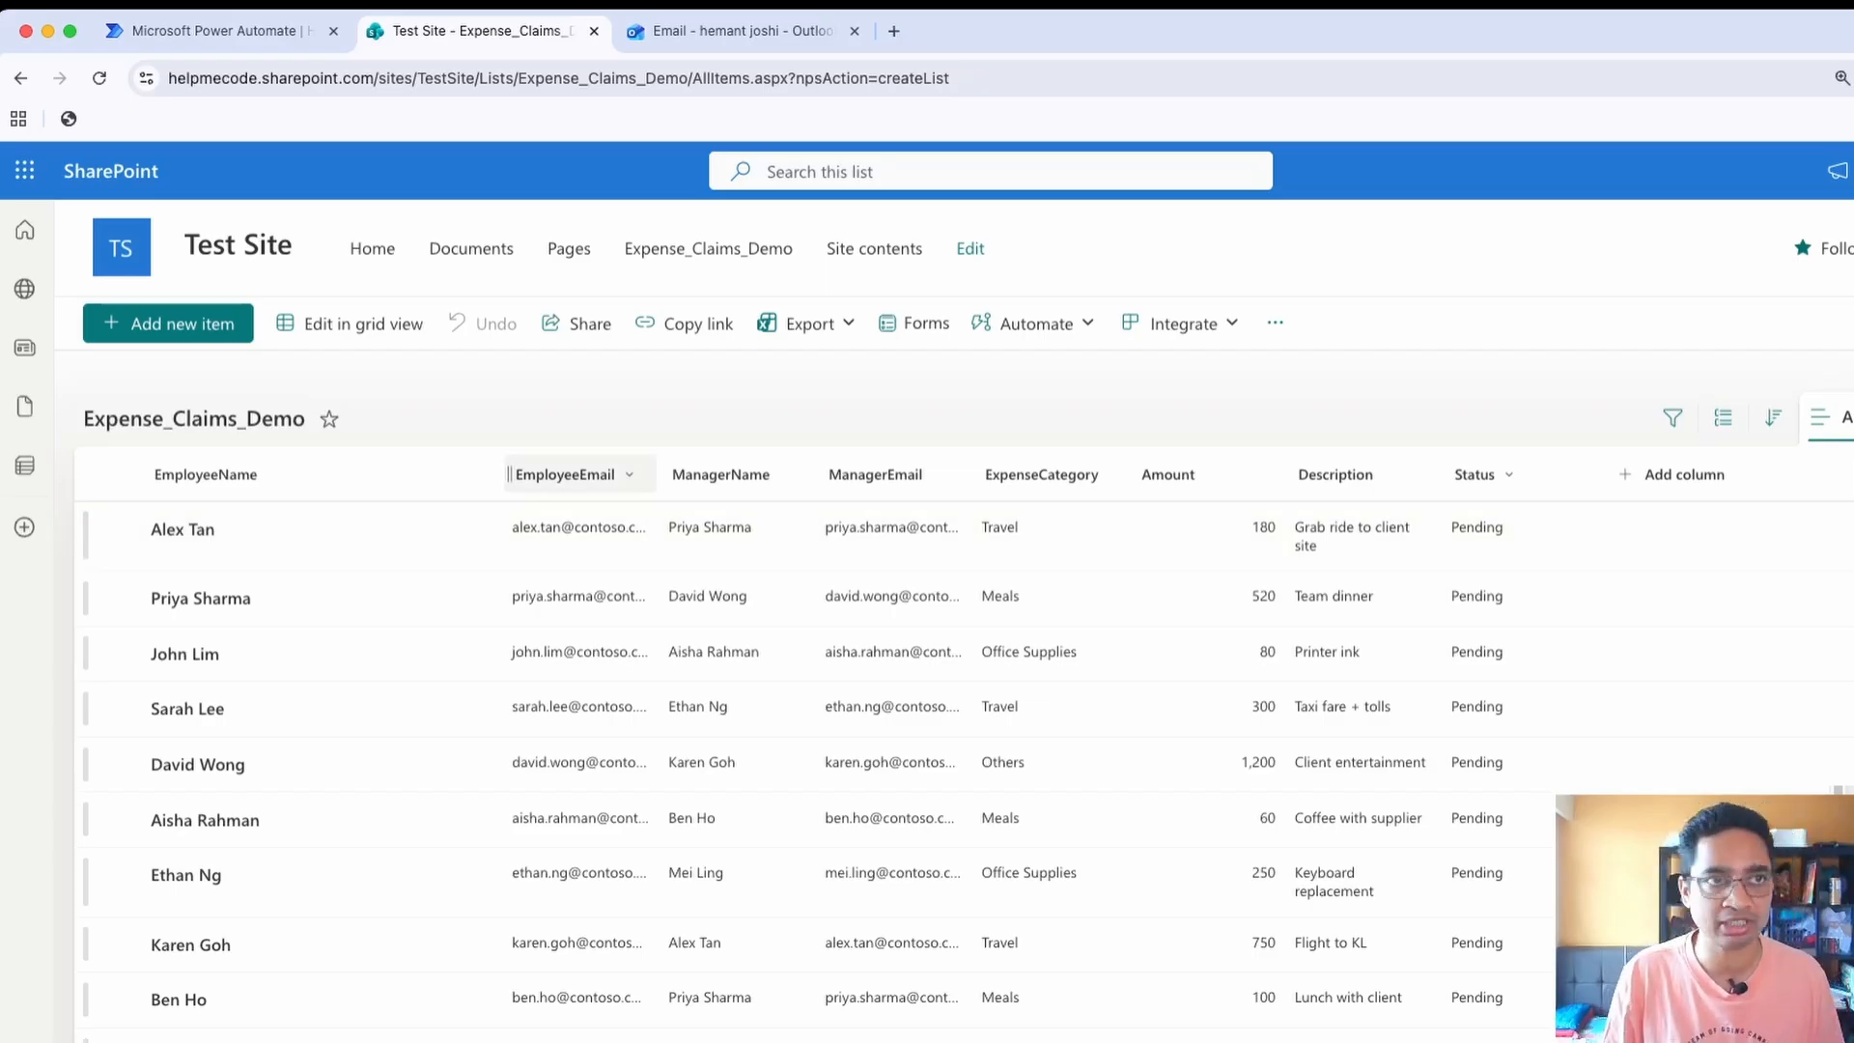
Switch to Power Automate and create an automated cloud flow named ConditionFlow with the SharePoint trigger When an item is created
{"action": "left_click", "coordinate": [212, 30]}
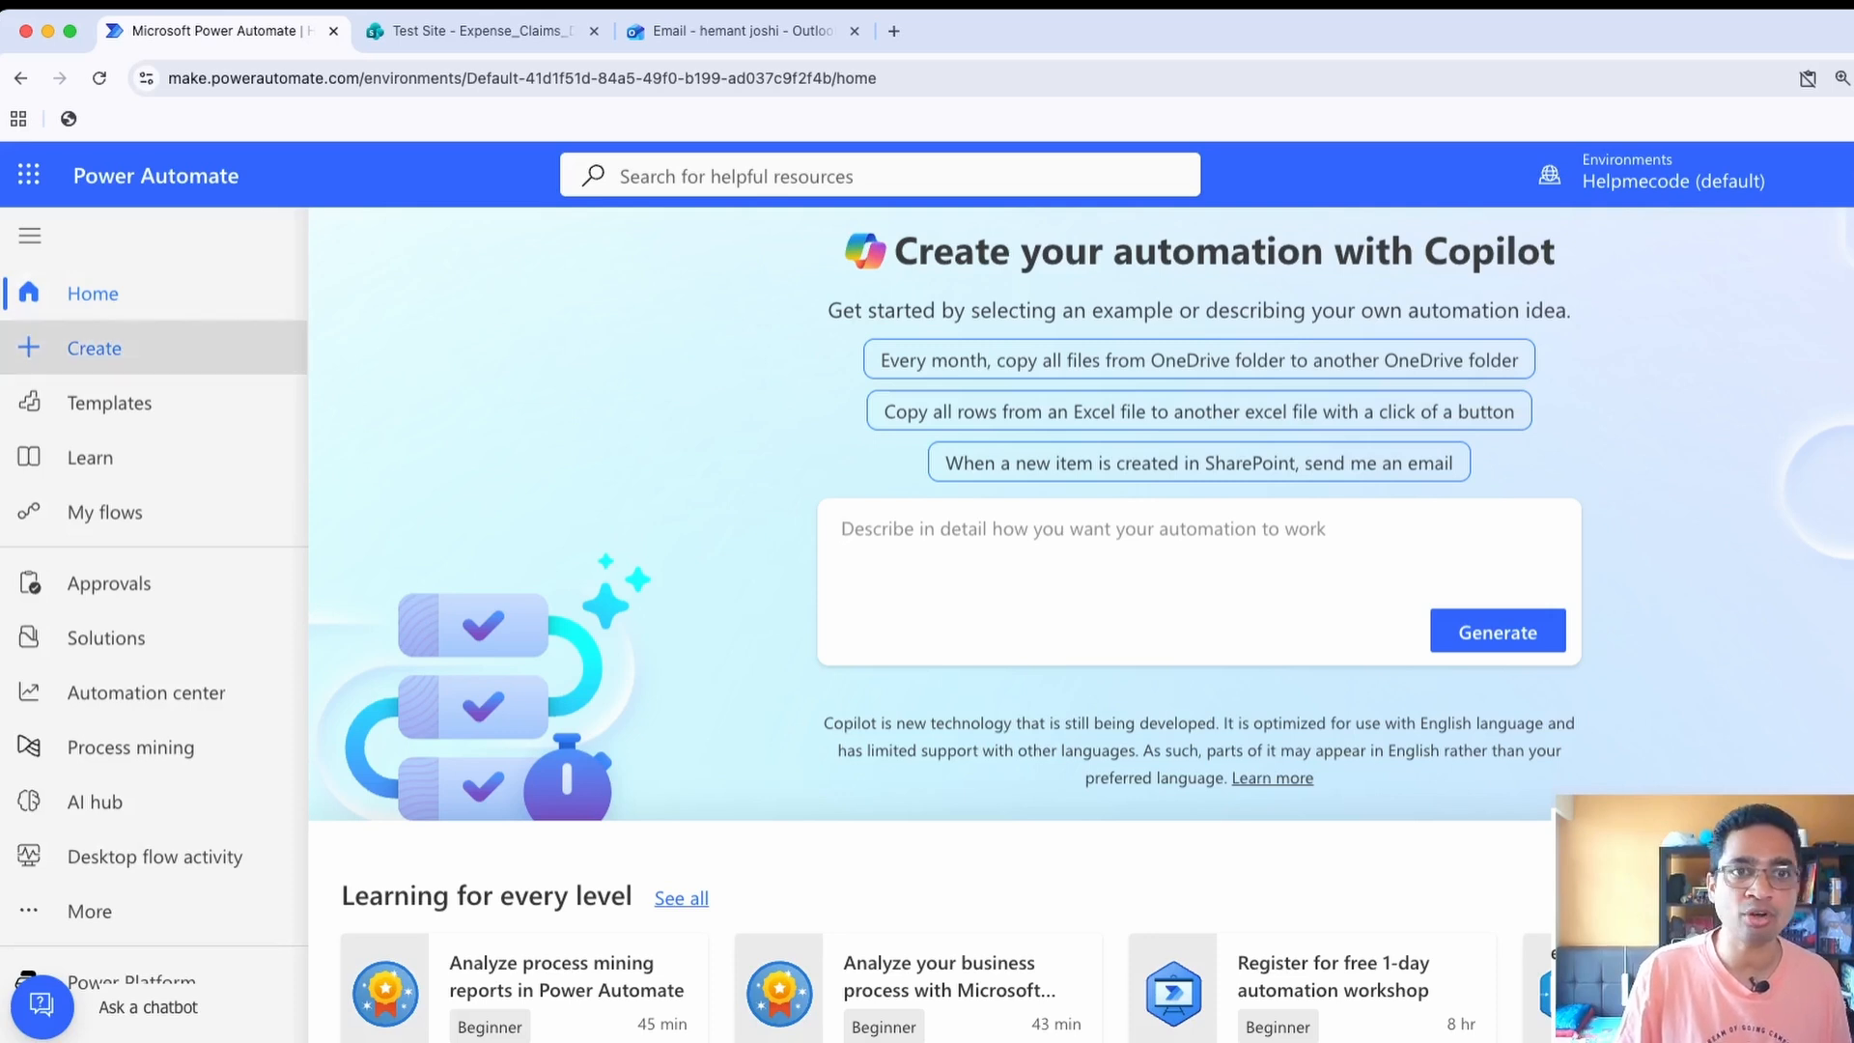
{"action": "left_click", "coordinate": [94, 348]}
{"action": "left_click", "coordinate": [493, 509]}
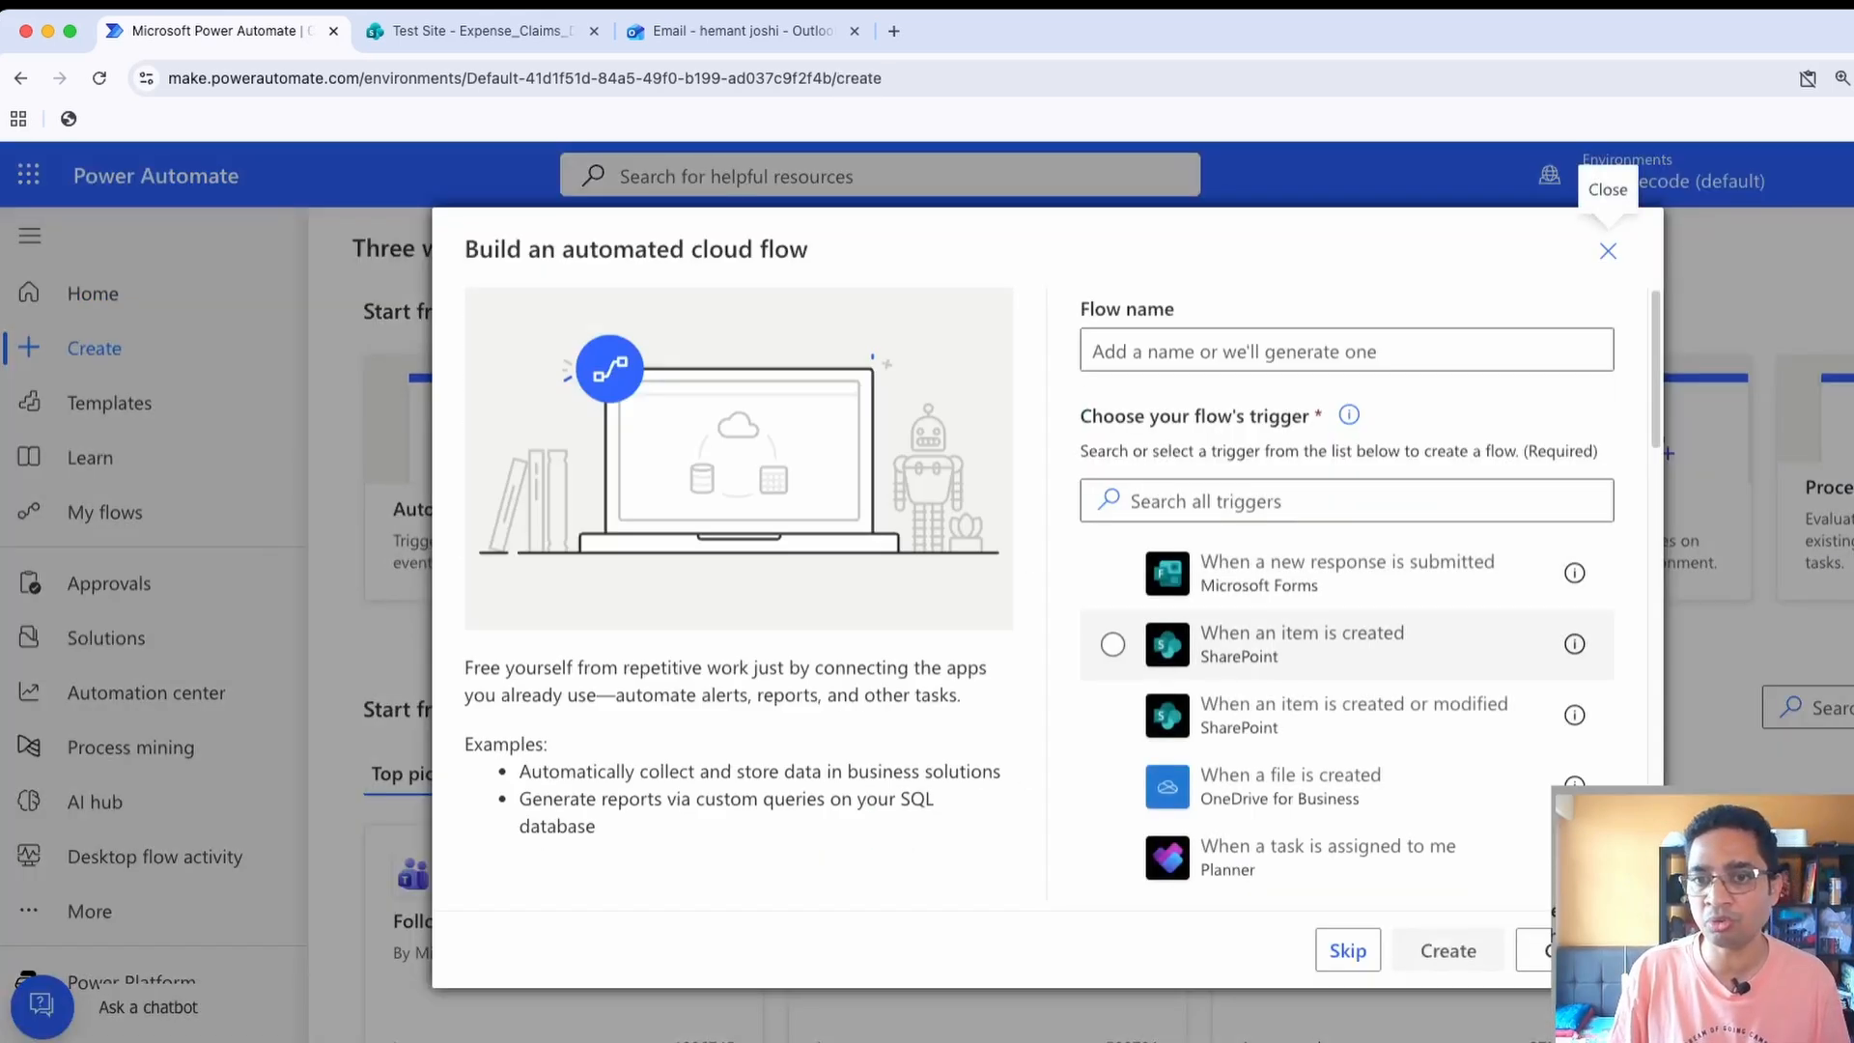
{"action": "left_click", "coordinate": [1302, 643]}
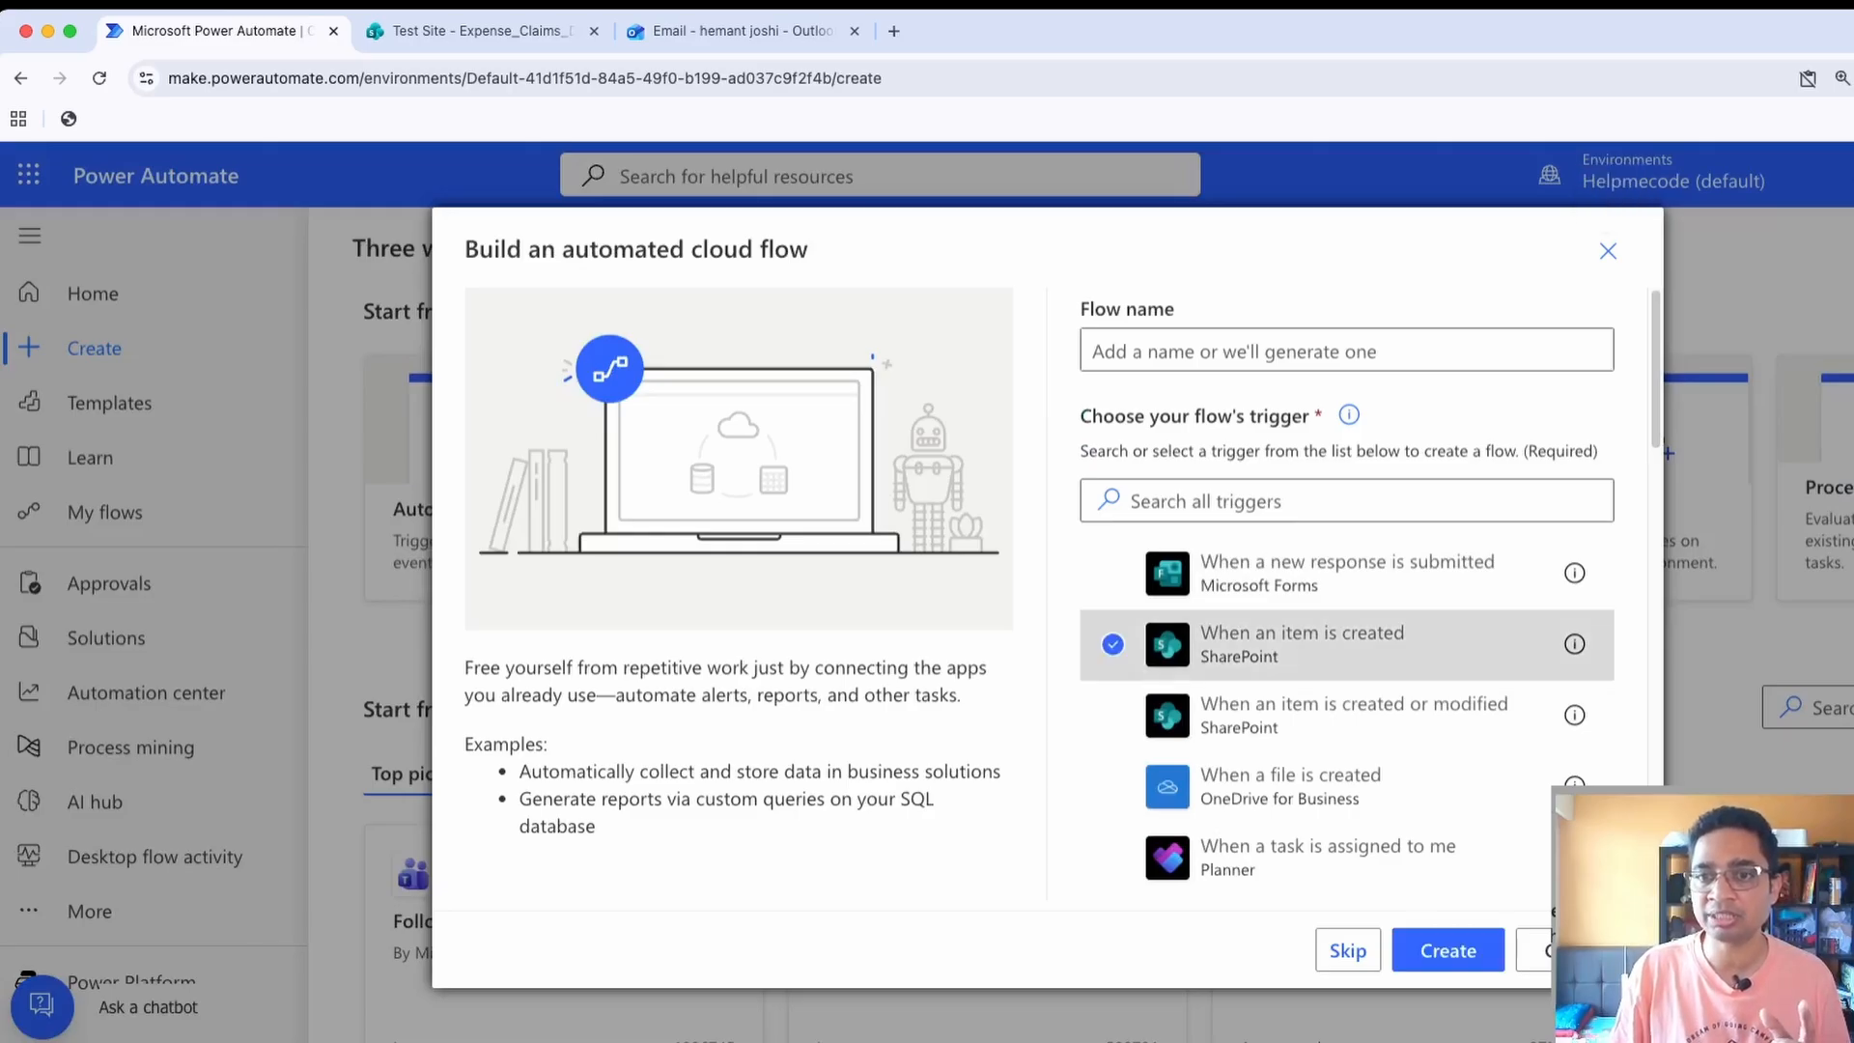
{"action": "left_click", "coordinate": [1347, 350]}
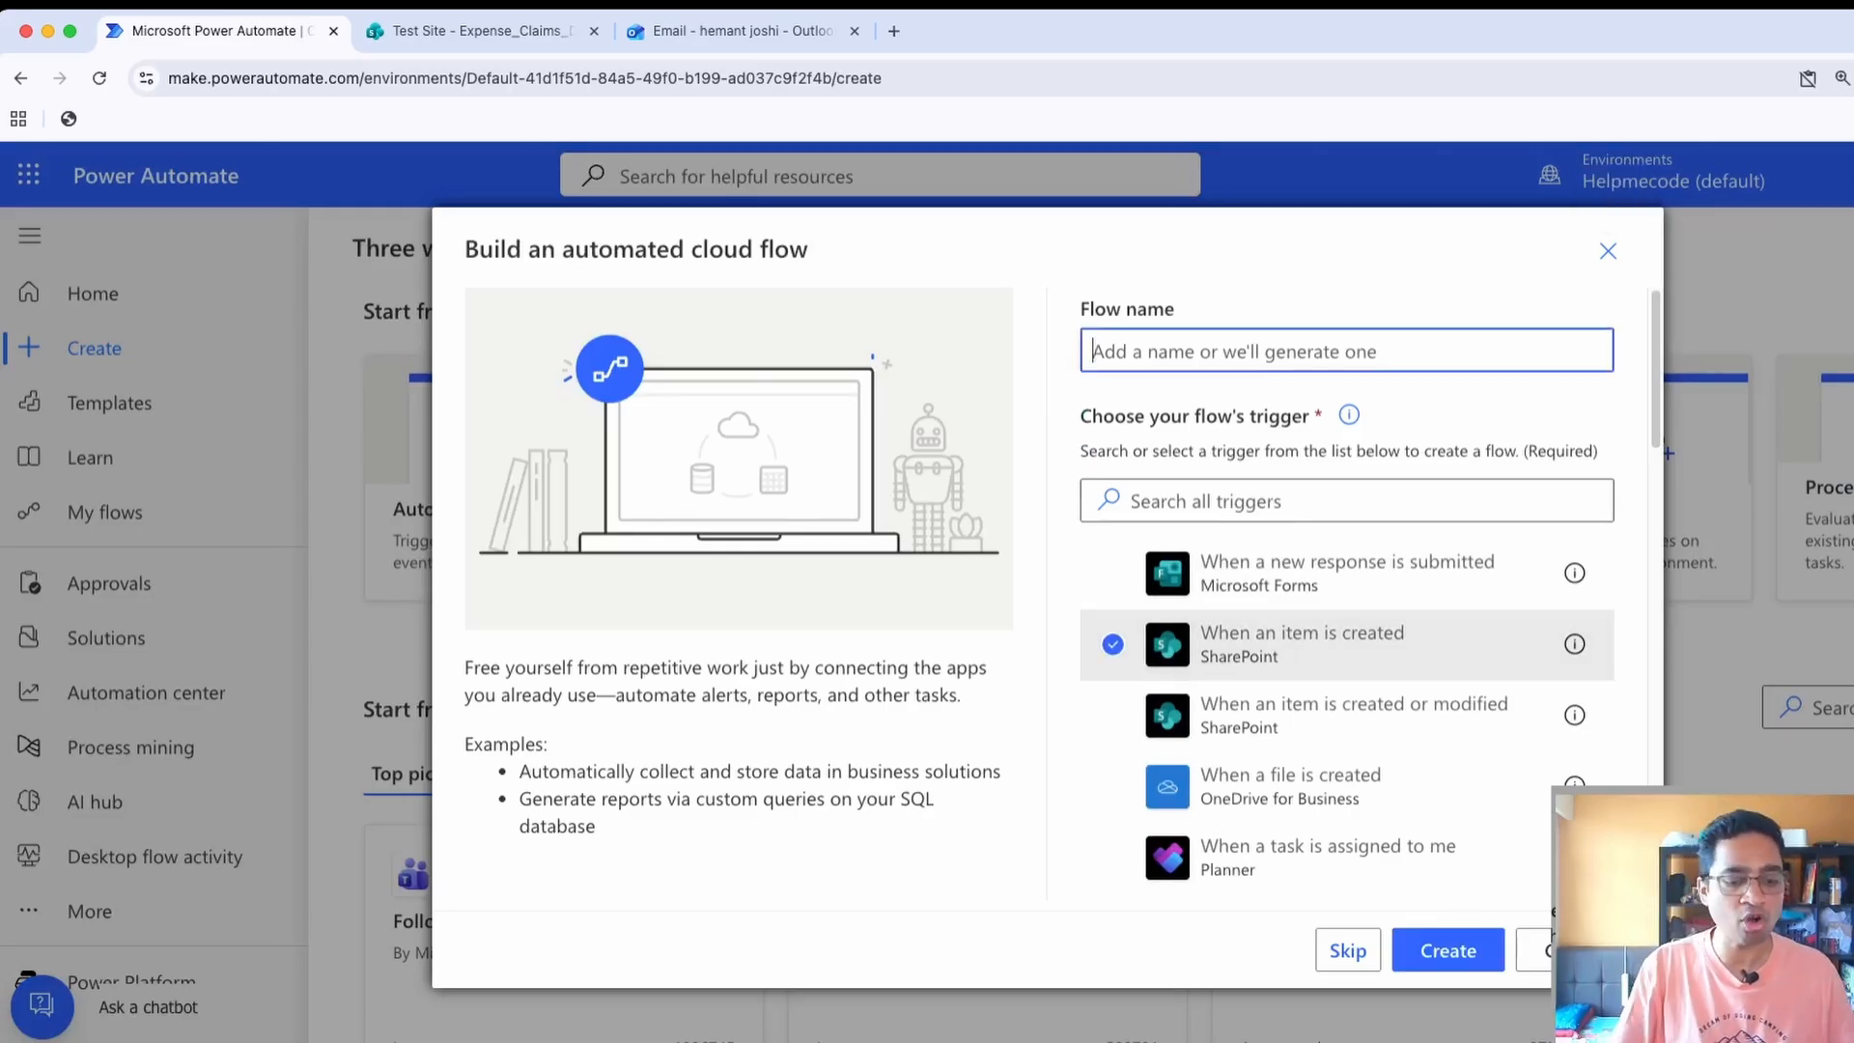
{"action": "type", "text": "Con"}
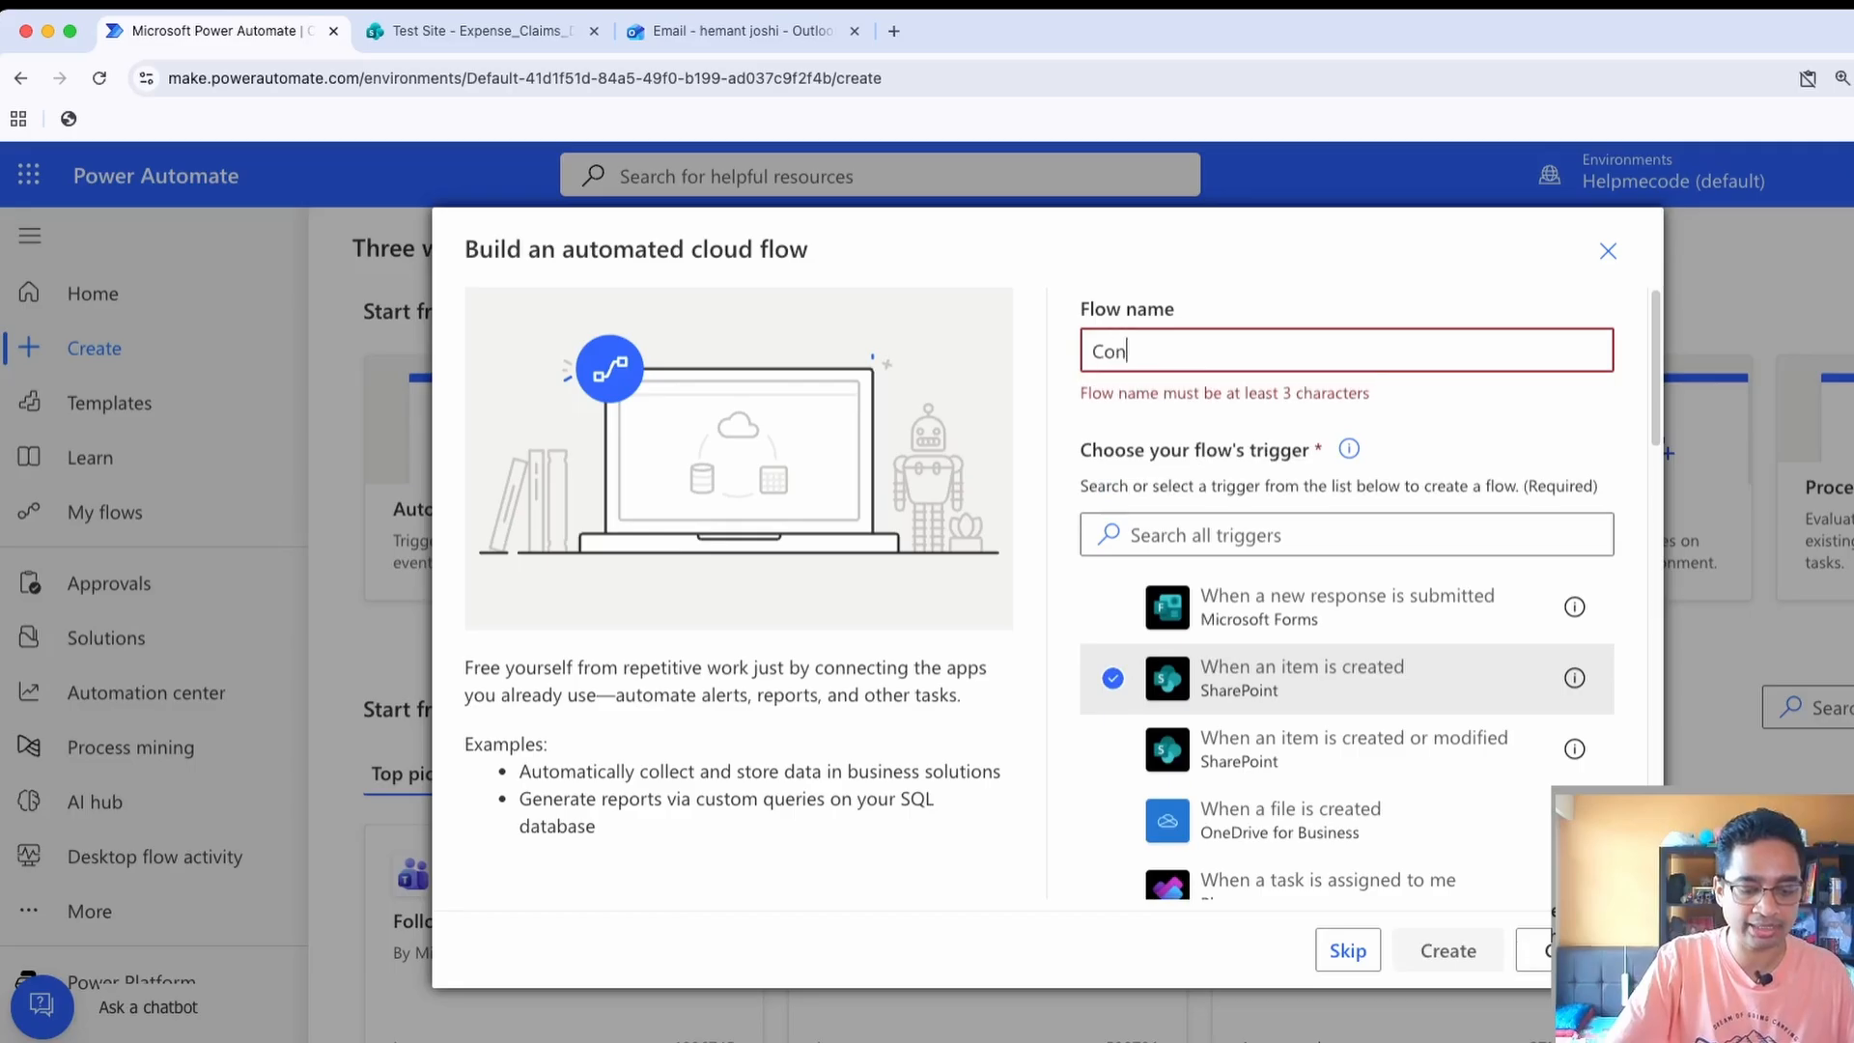
{"action": "type", "text": "ditionFlow"}
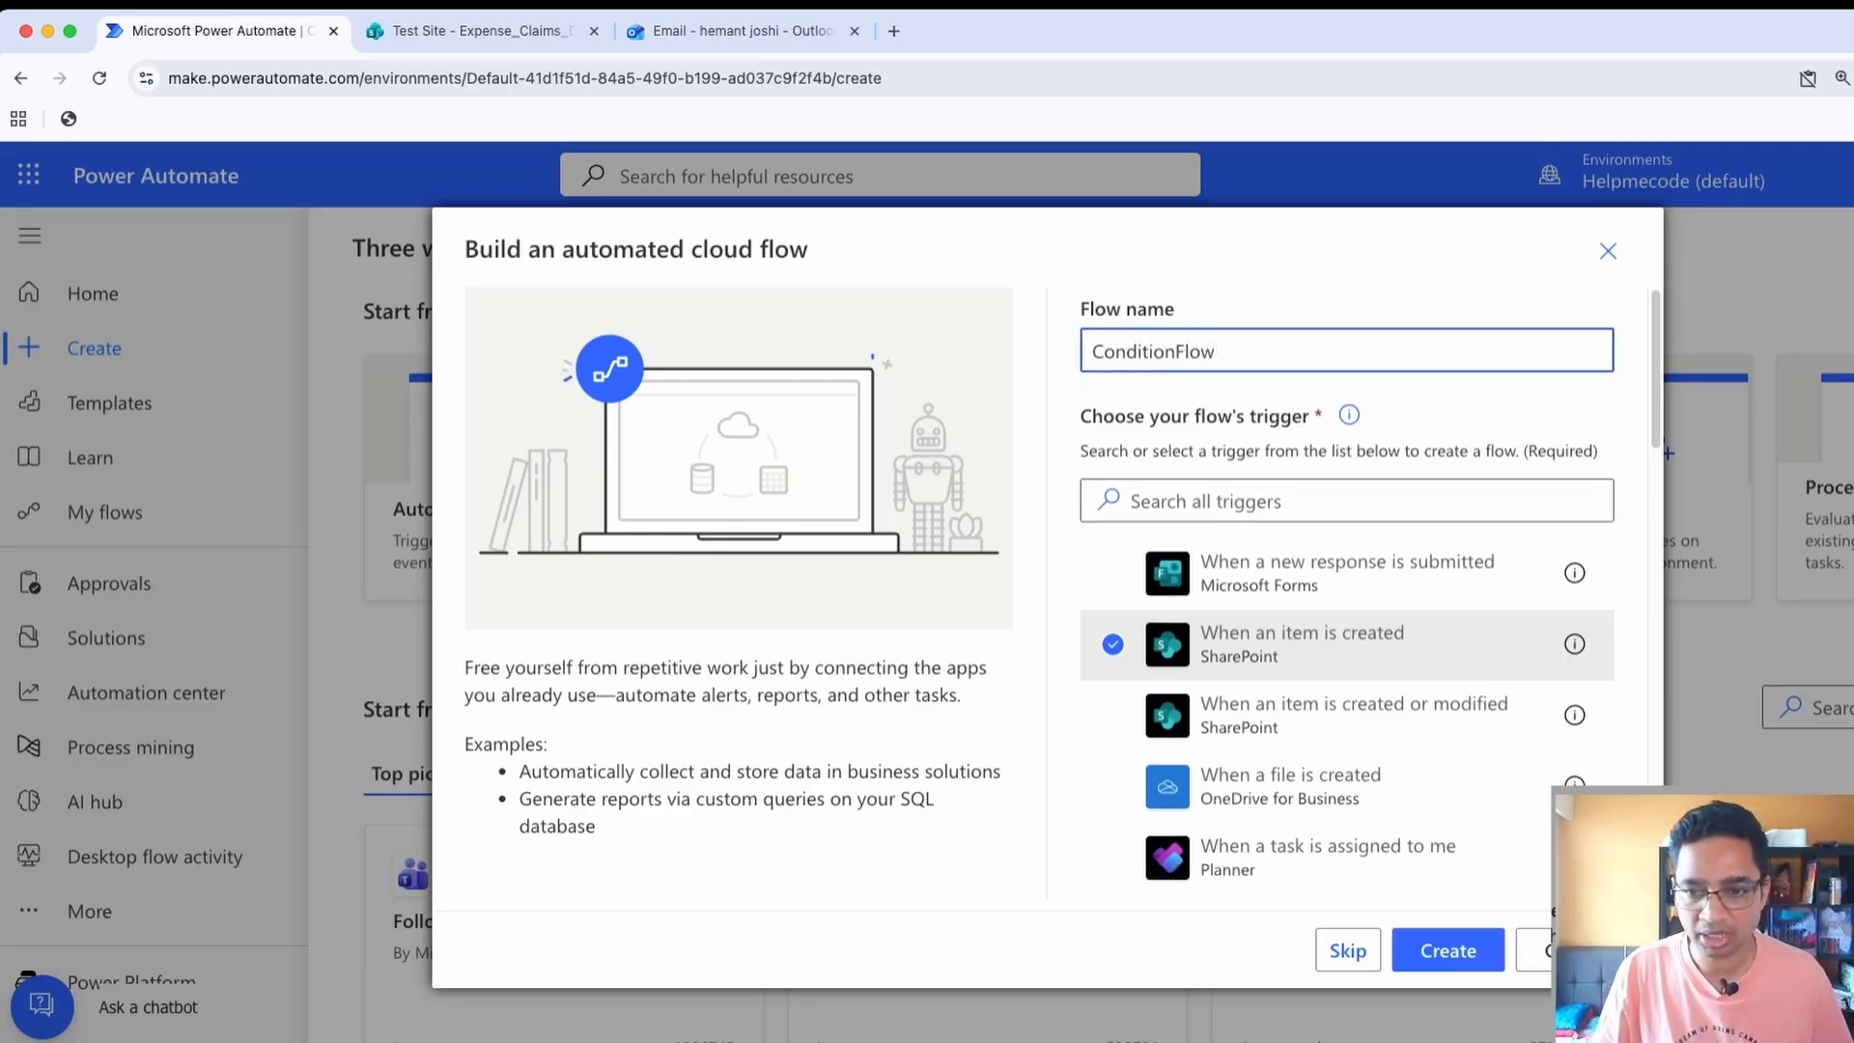
{"action": "left_click", "coordinate": [1448, 951]}
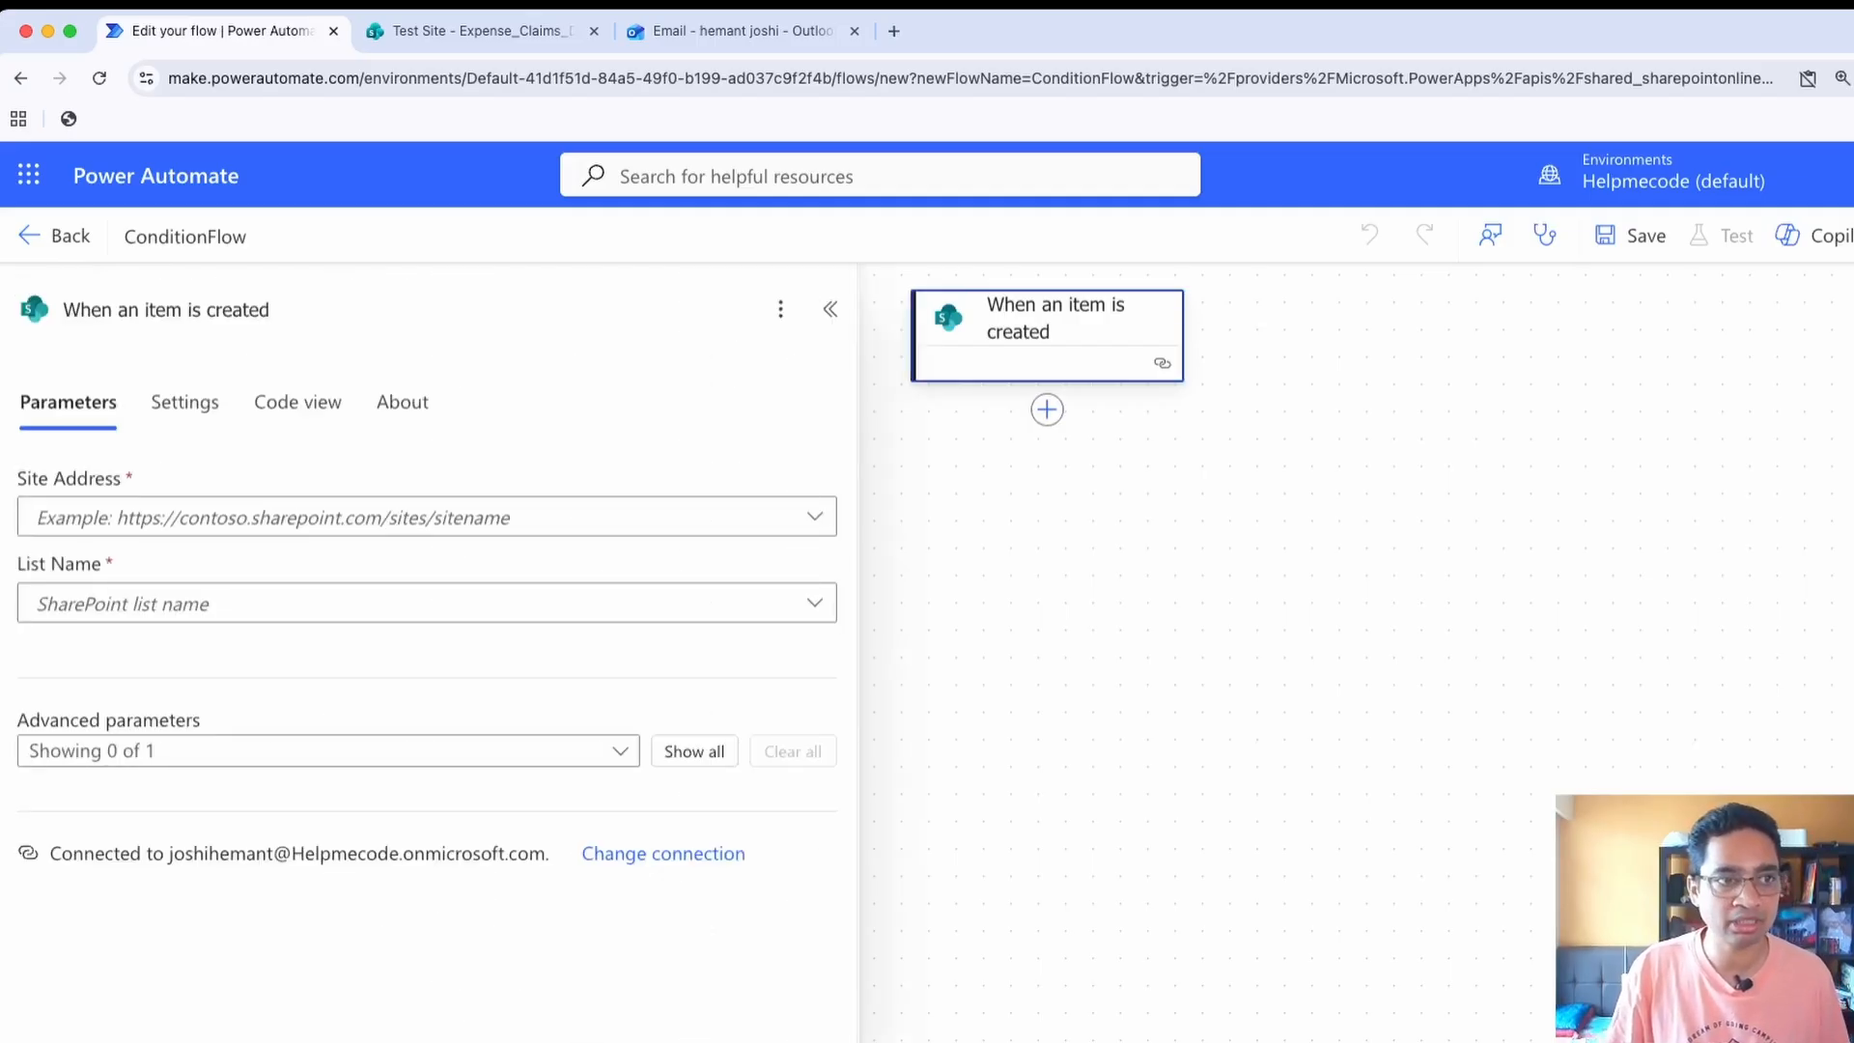
Check the list's site URL in SharePoint, set the trigger's Site Address to Test Site, and open the List Name choices
{"action": "left_click", "coordinate": [319, 517]}
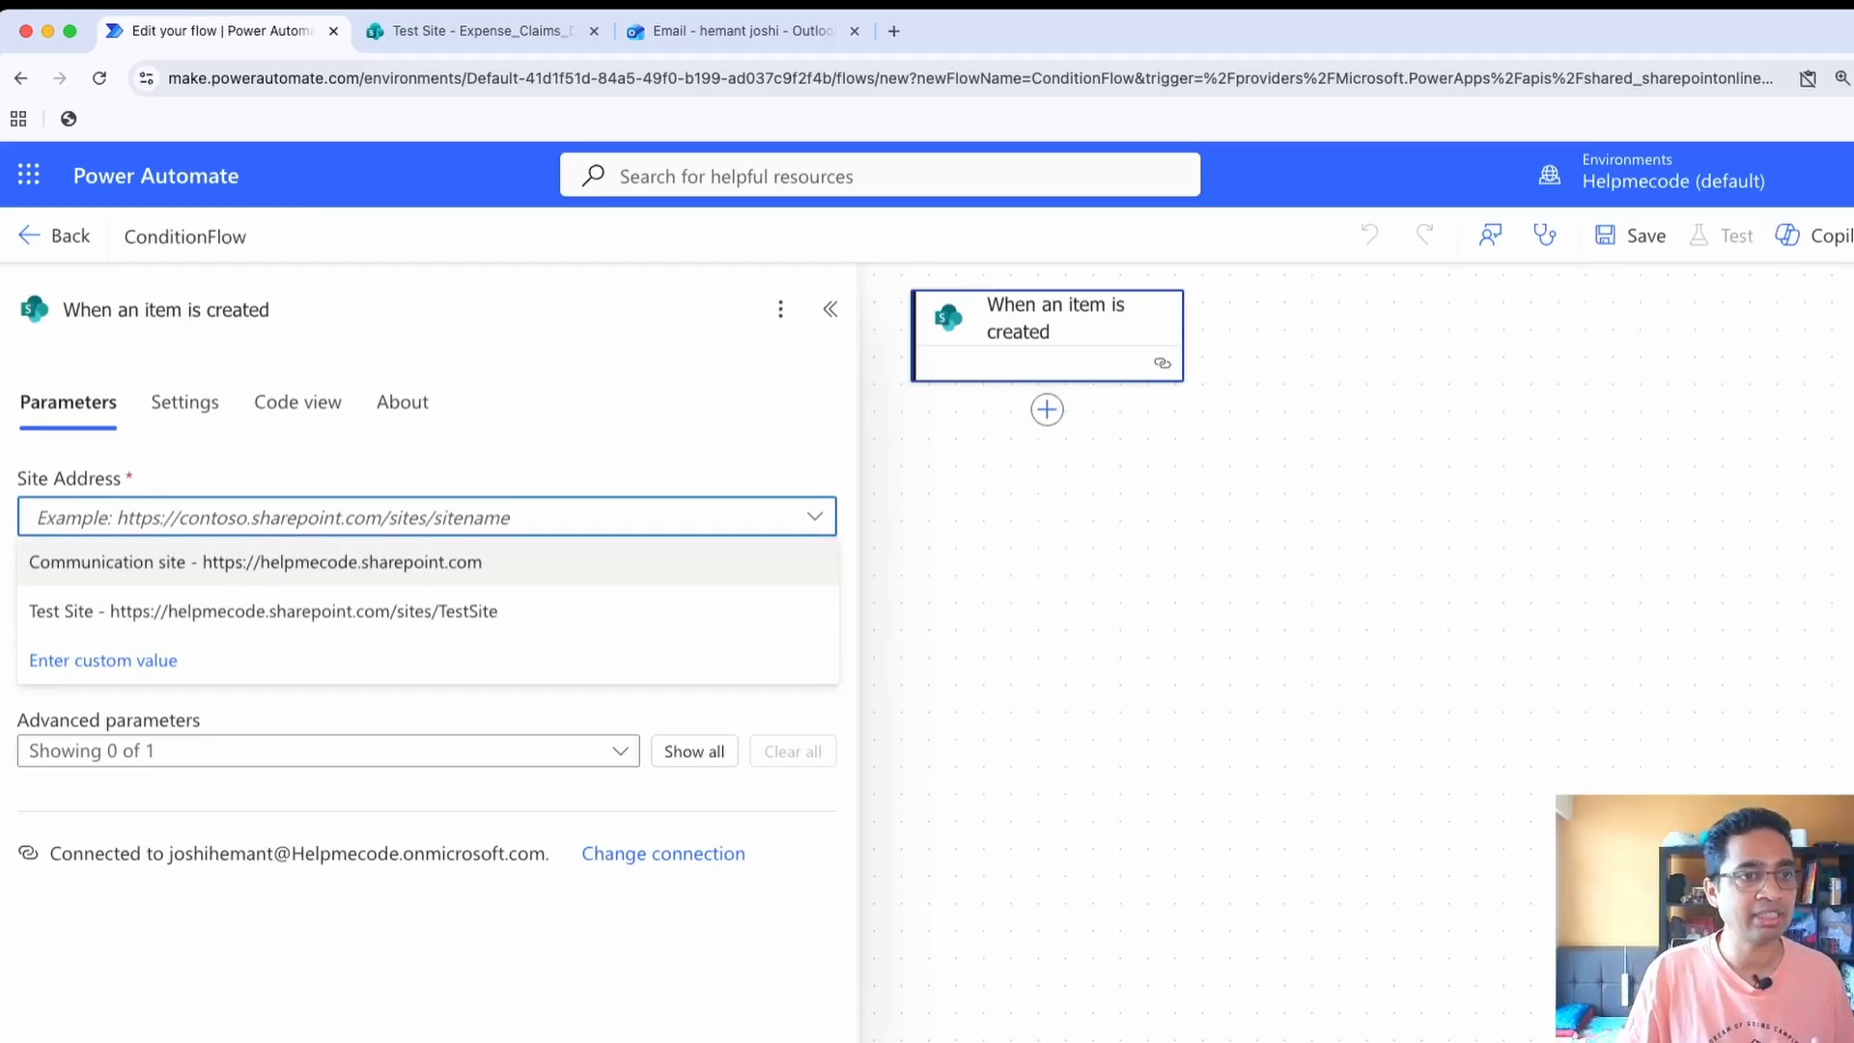
{"action": "left_click", "coordinate": [481, 31]}
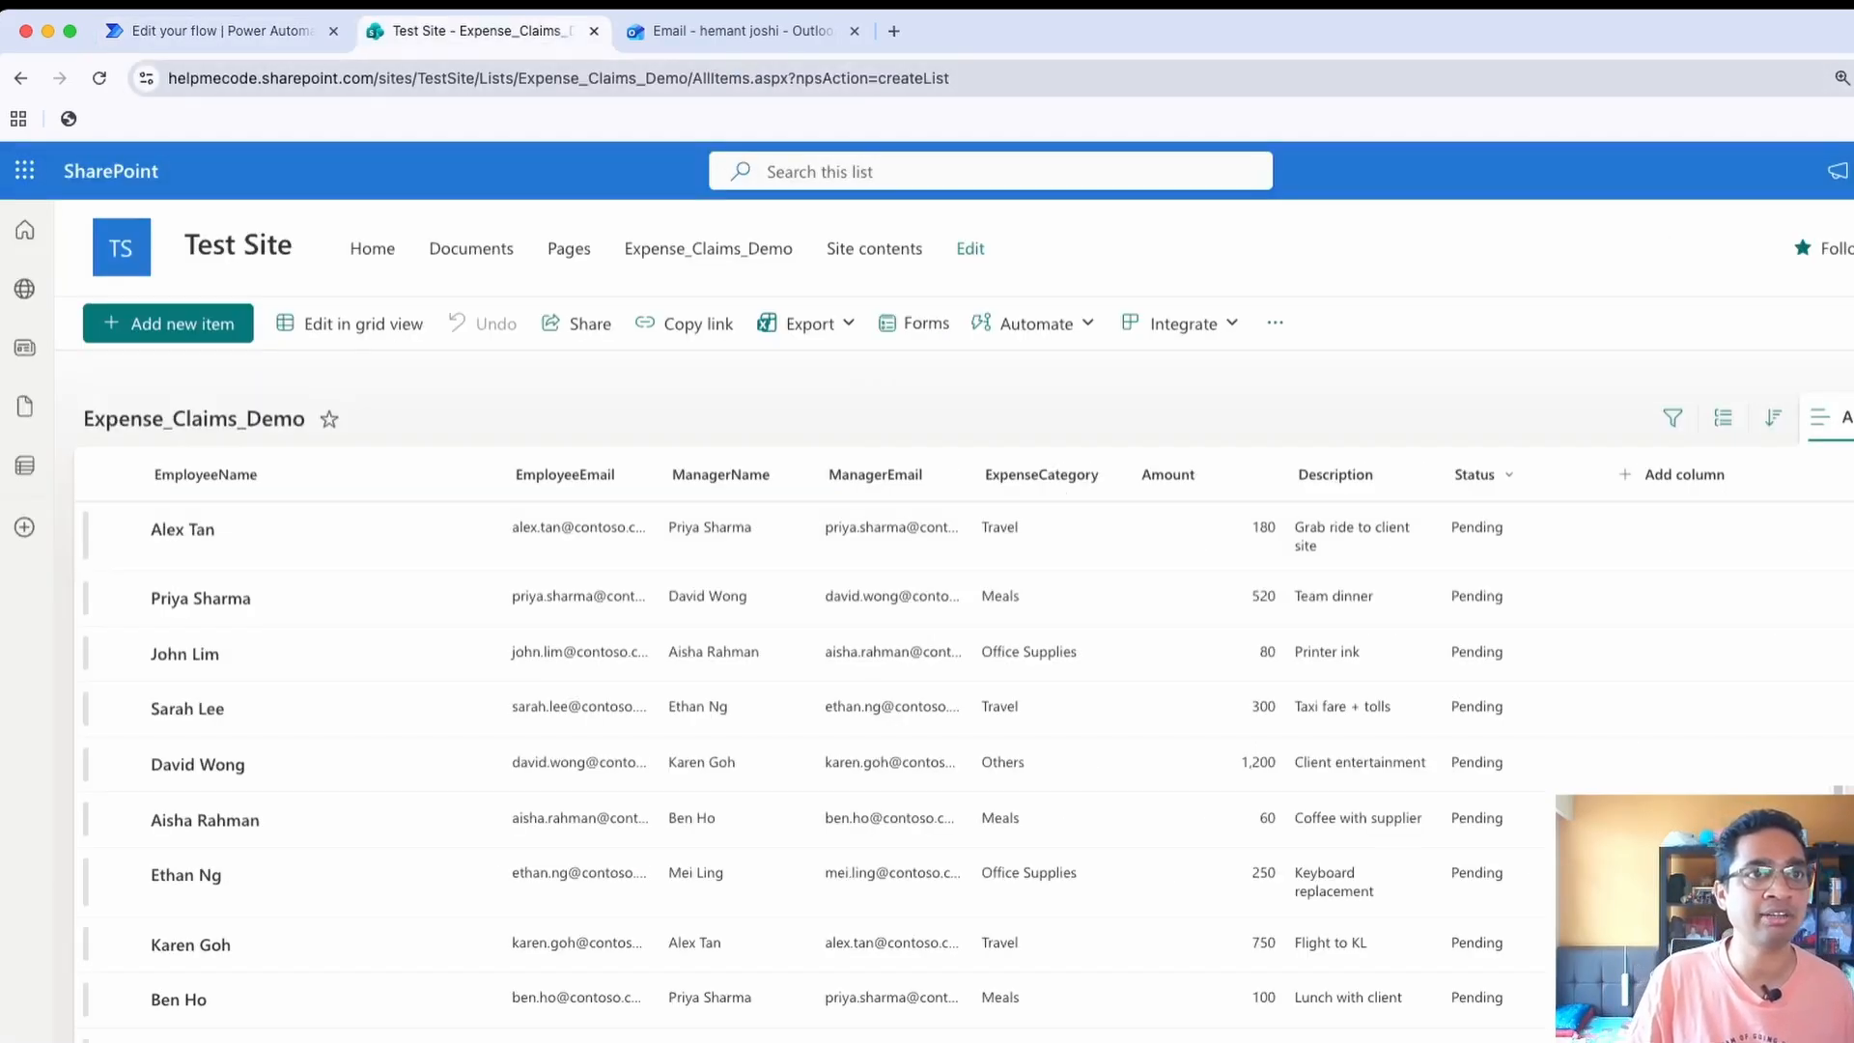
{"action": "left_click_drag", "start_coordinate": [481, 78], "coordinate": [168, 78]}
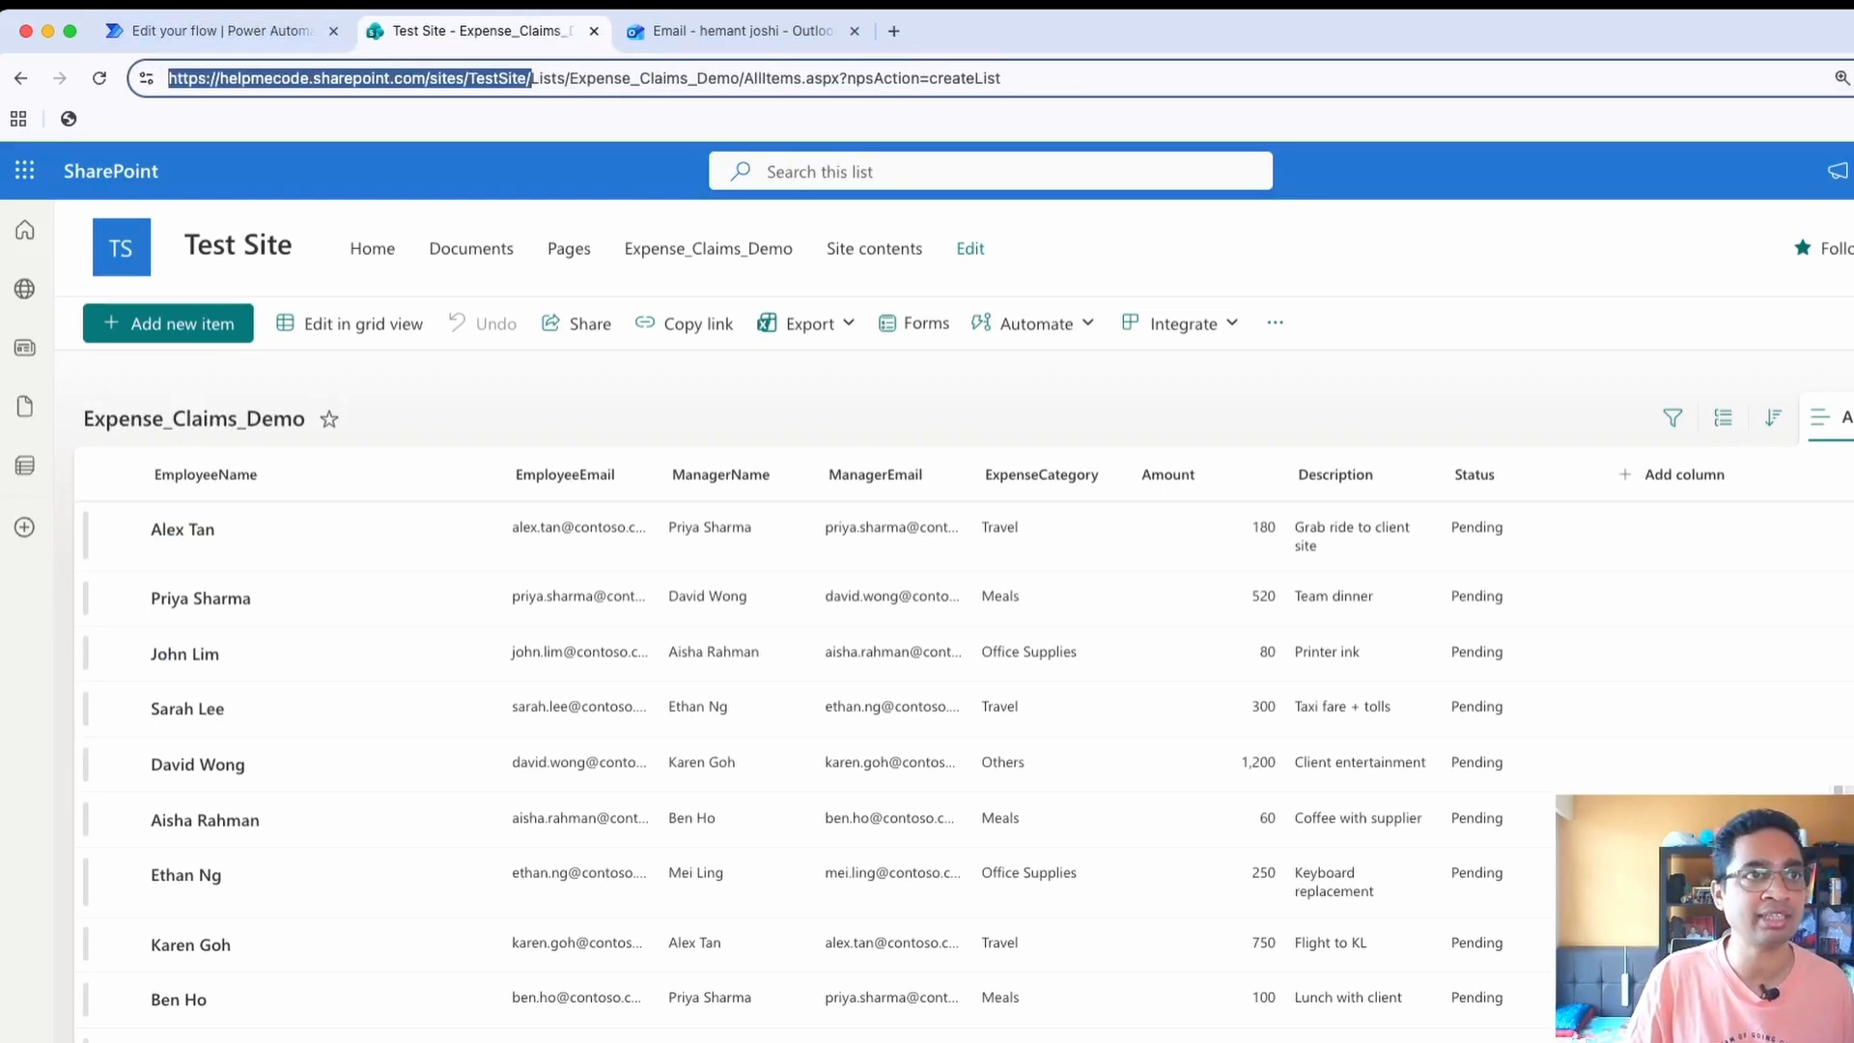
{"action": "left_click", "coordinate": [222, 30]}
{"action": "left_click", "coordinate": [815, 516]}
{"action": "left_click", "coordinate": [816, 517]}
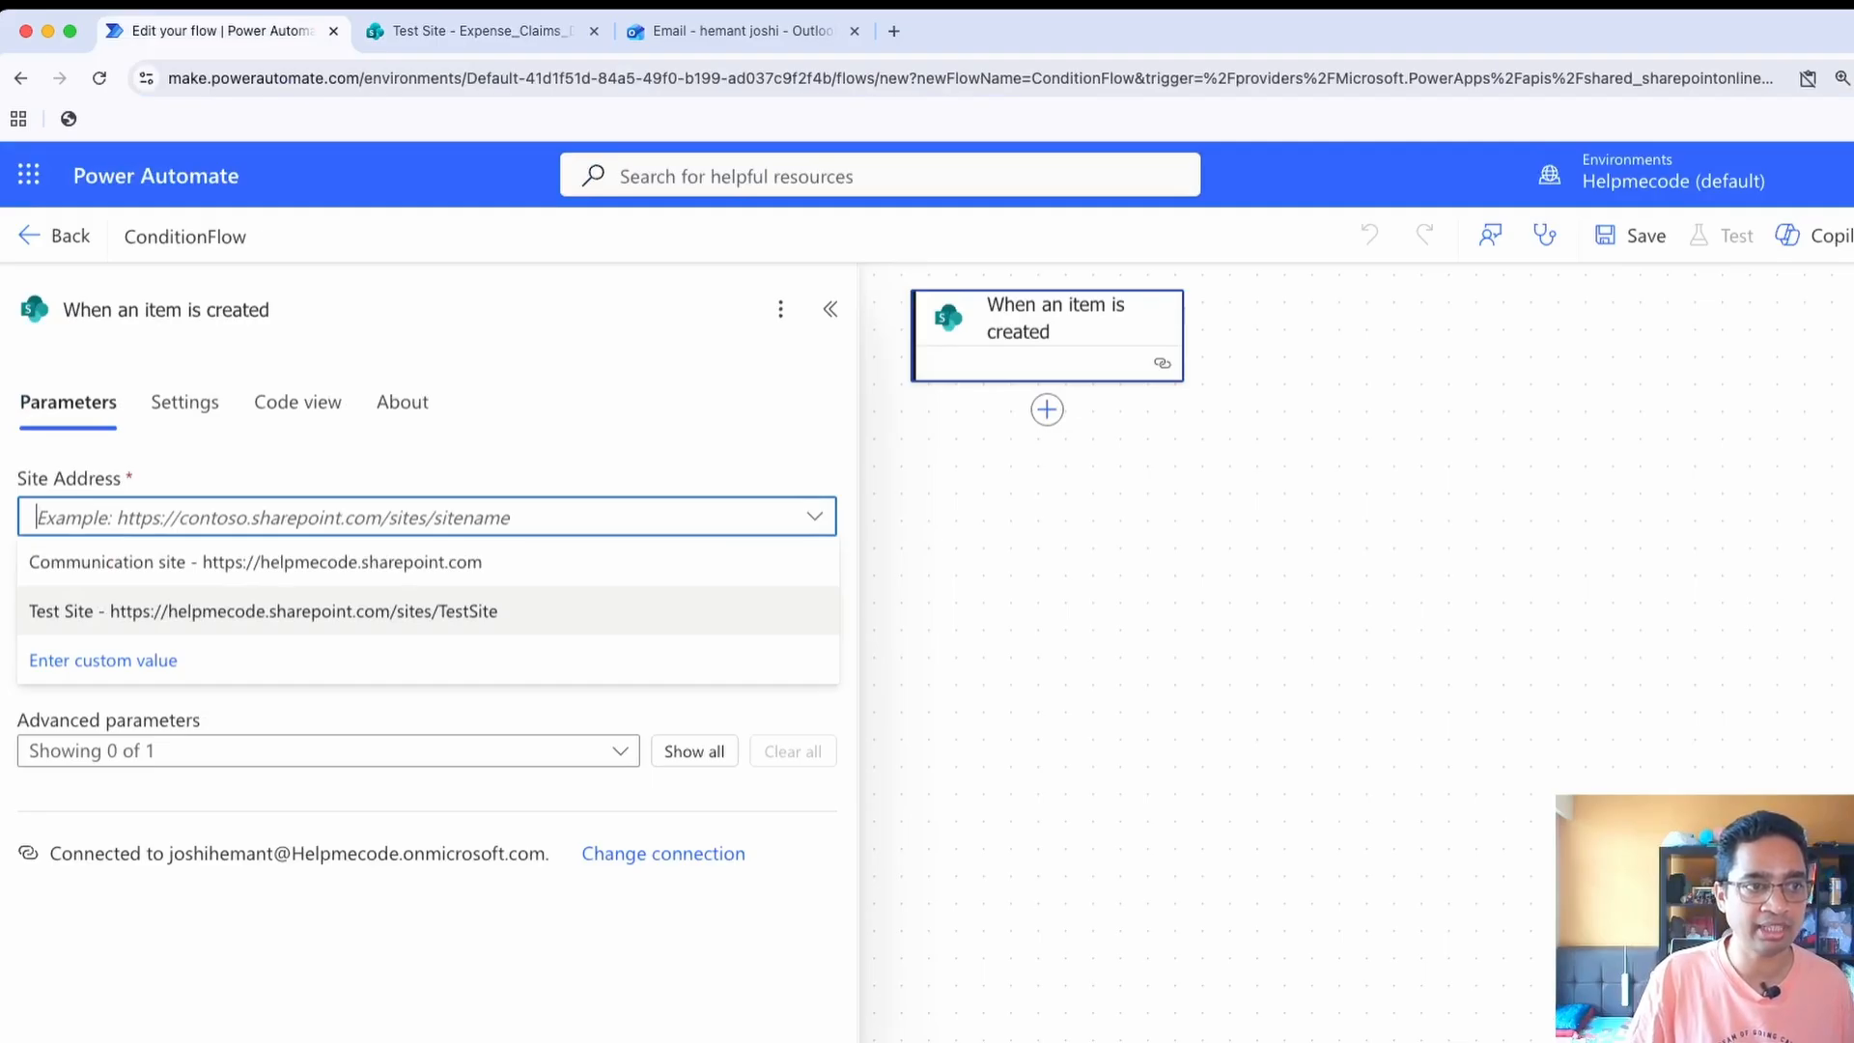
{"action": "left_click", "coordinate": [262, 611]}
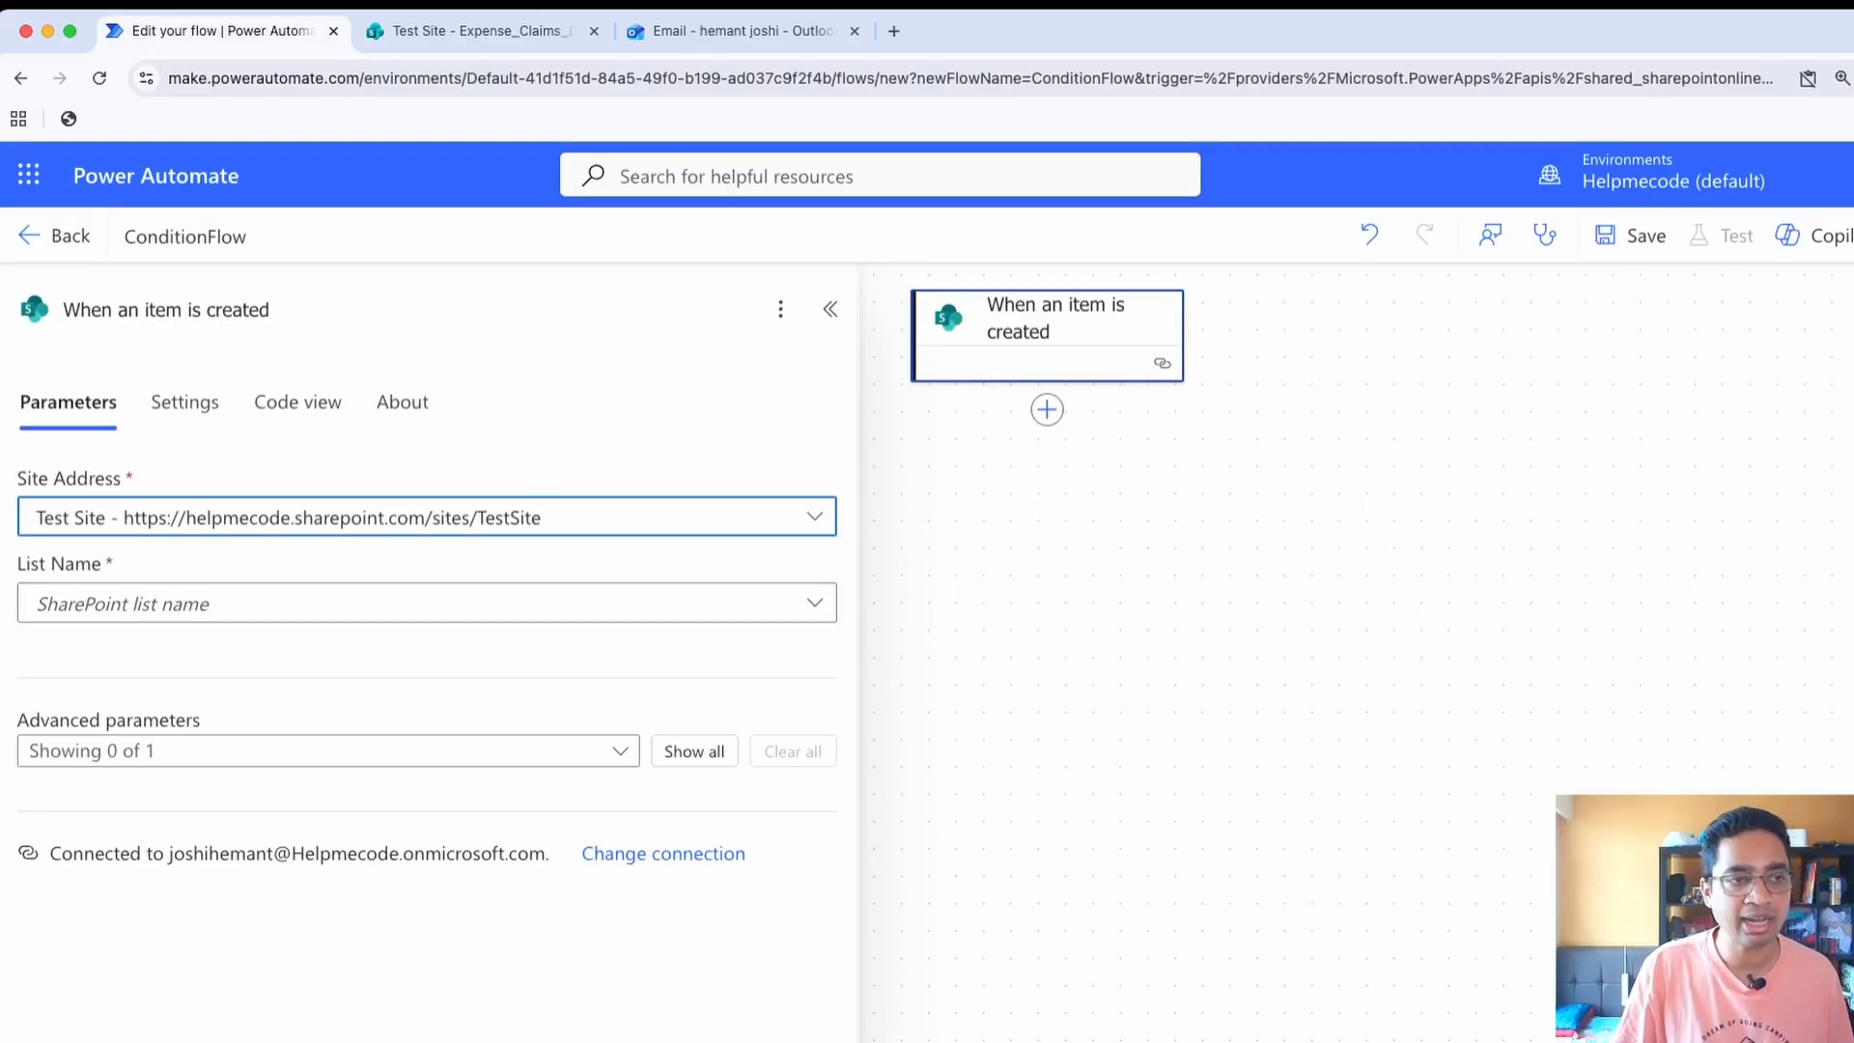
{"action": "left_click", "coordinate": [427, 603]}
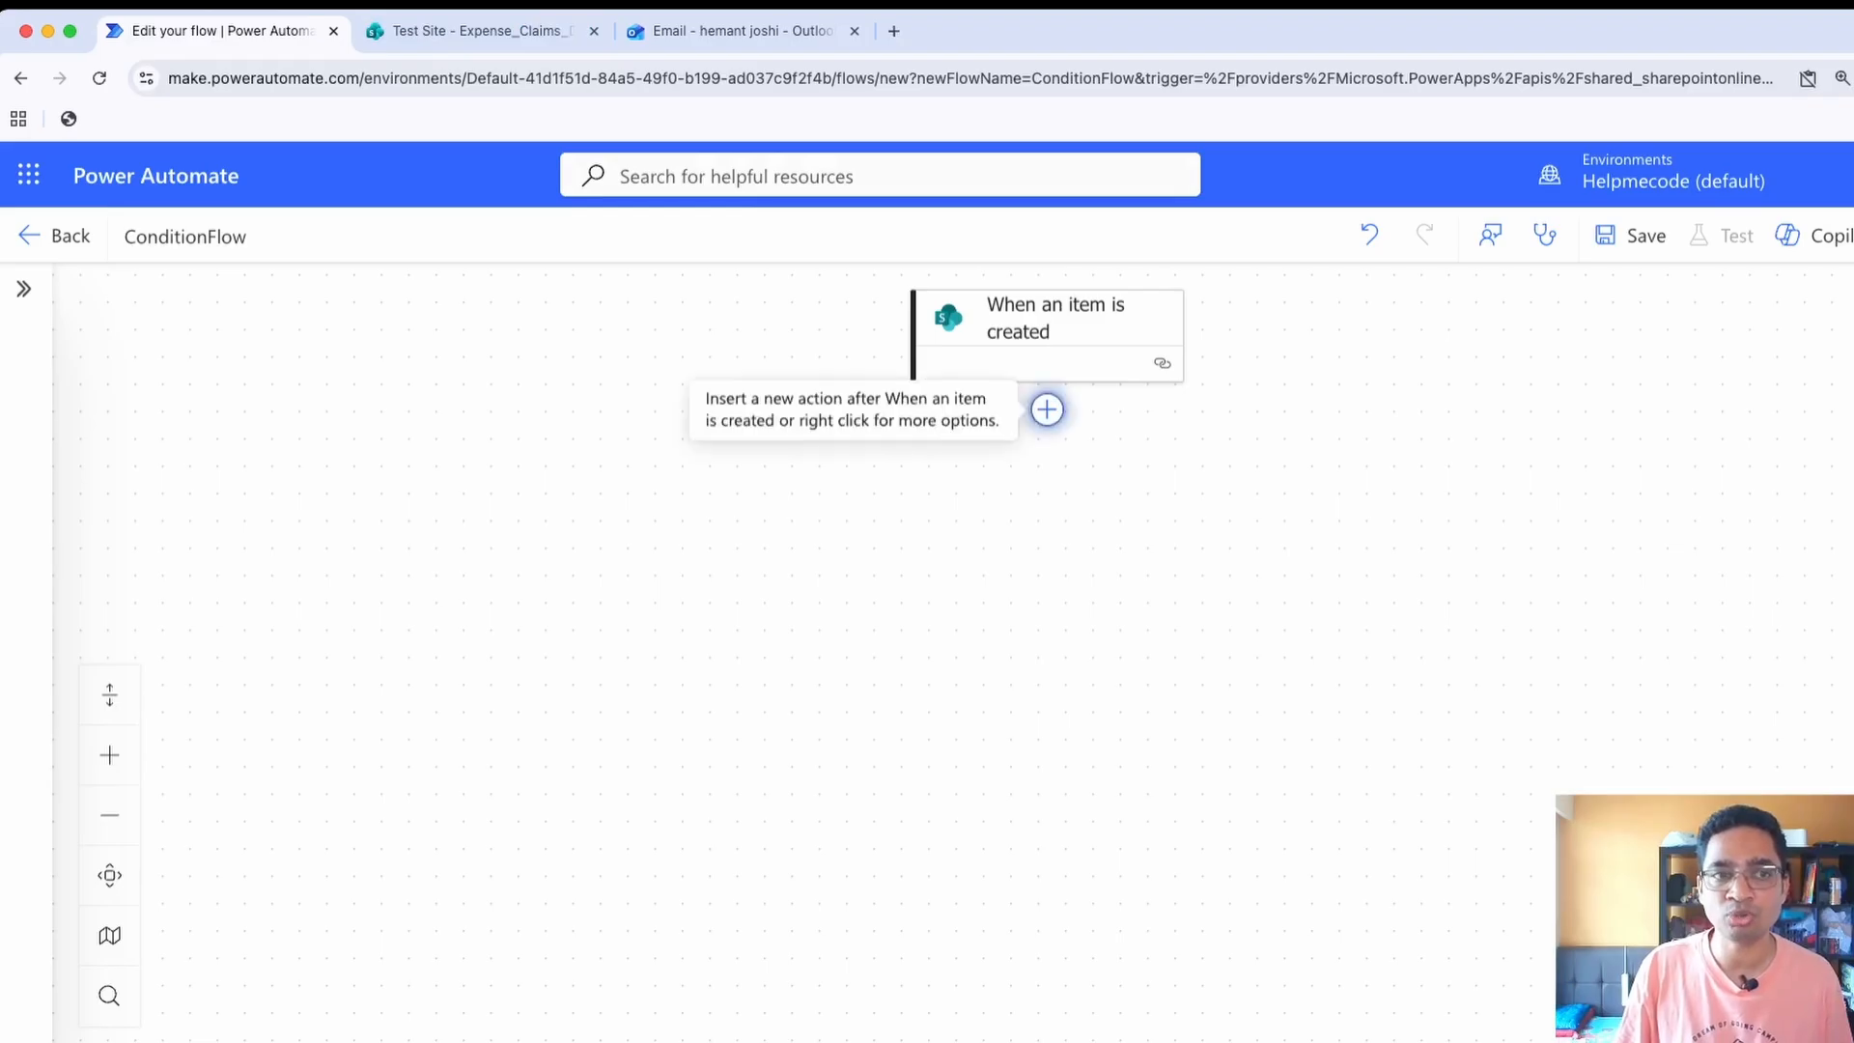
{"action": "left_click", "coordinate": [1047, 409]}
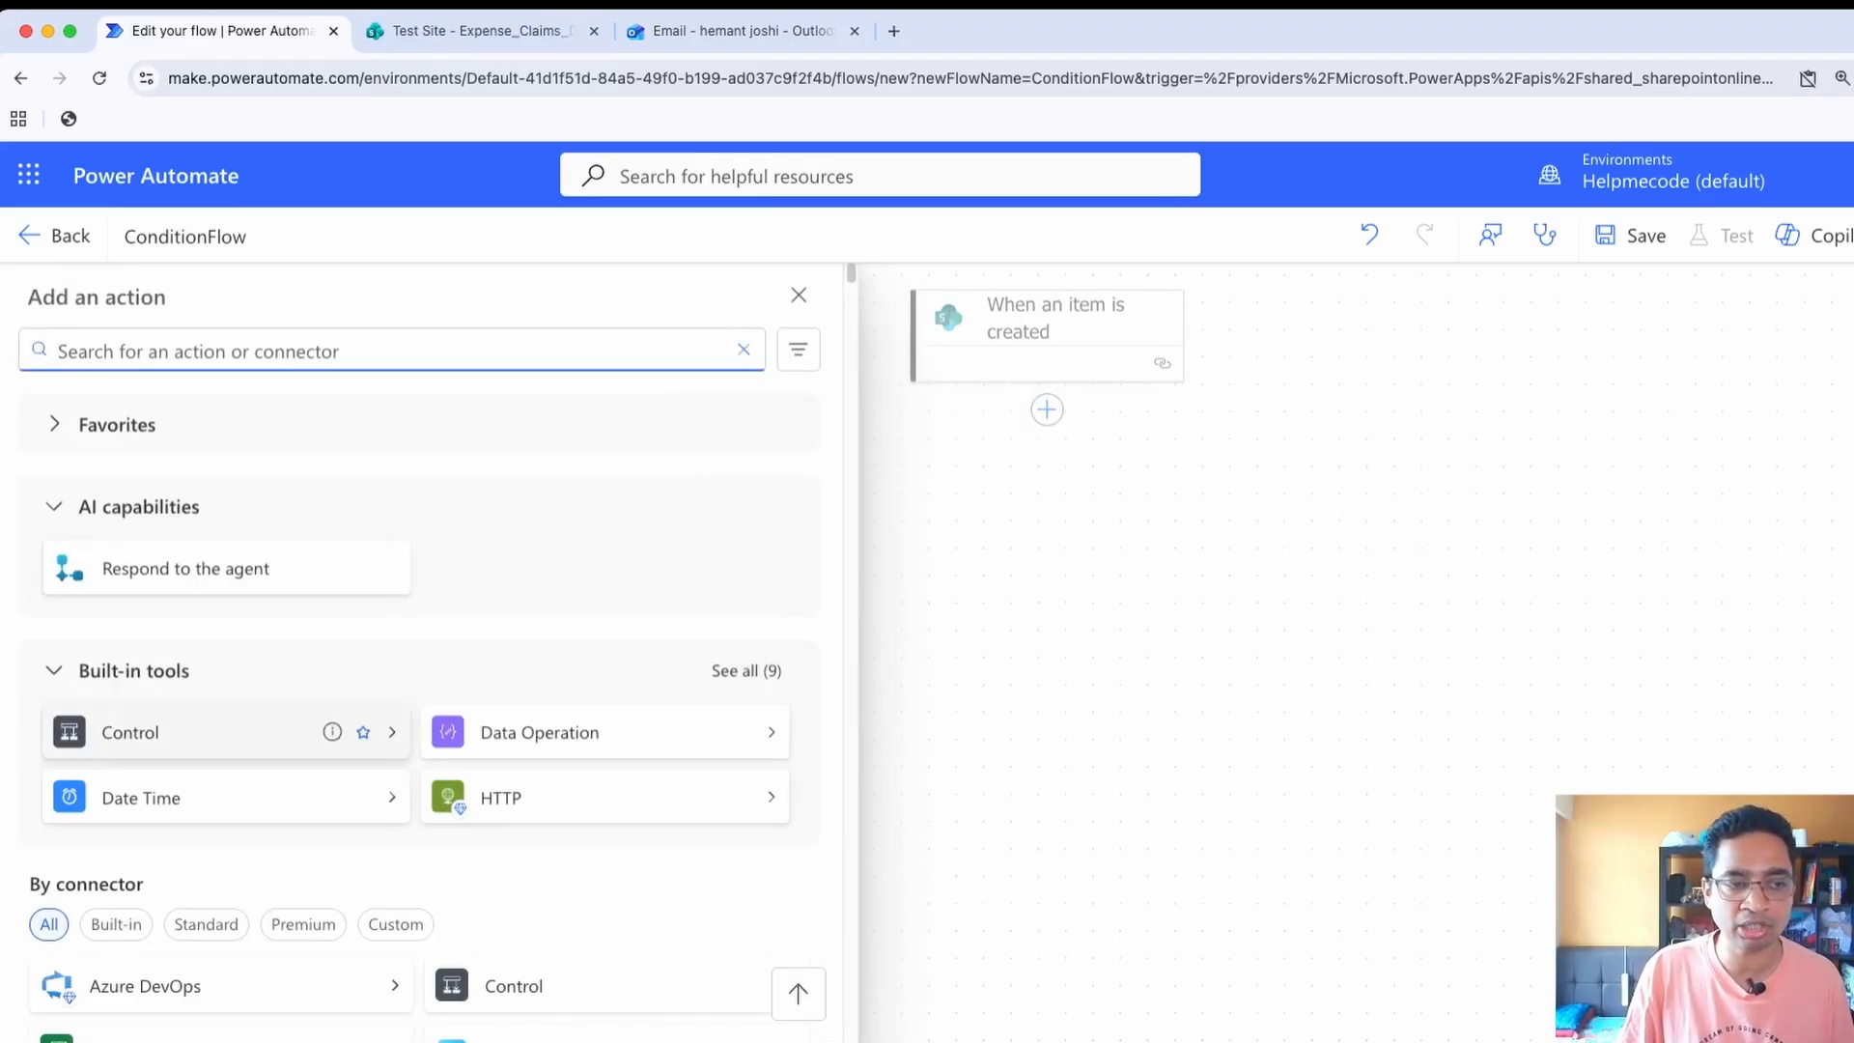
{"action": "left_click", "coordinate": [193, 732]}
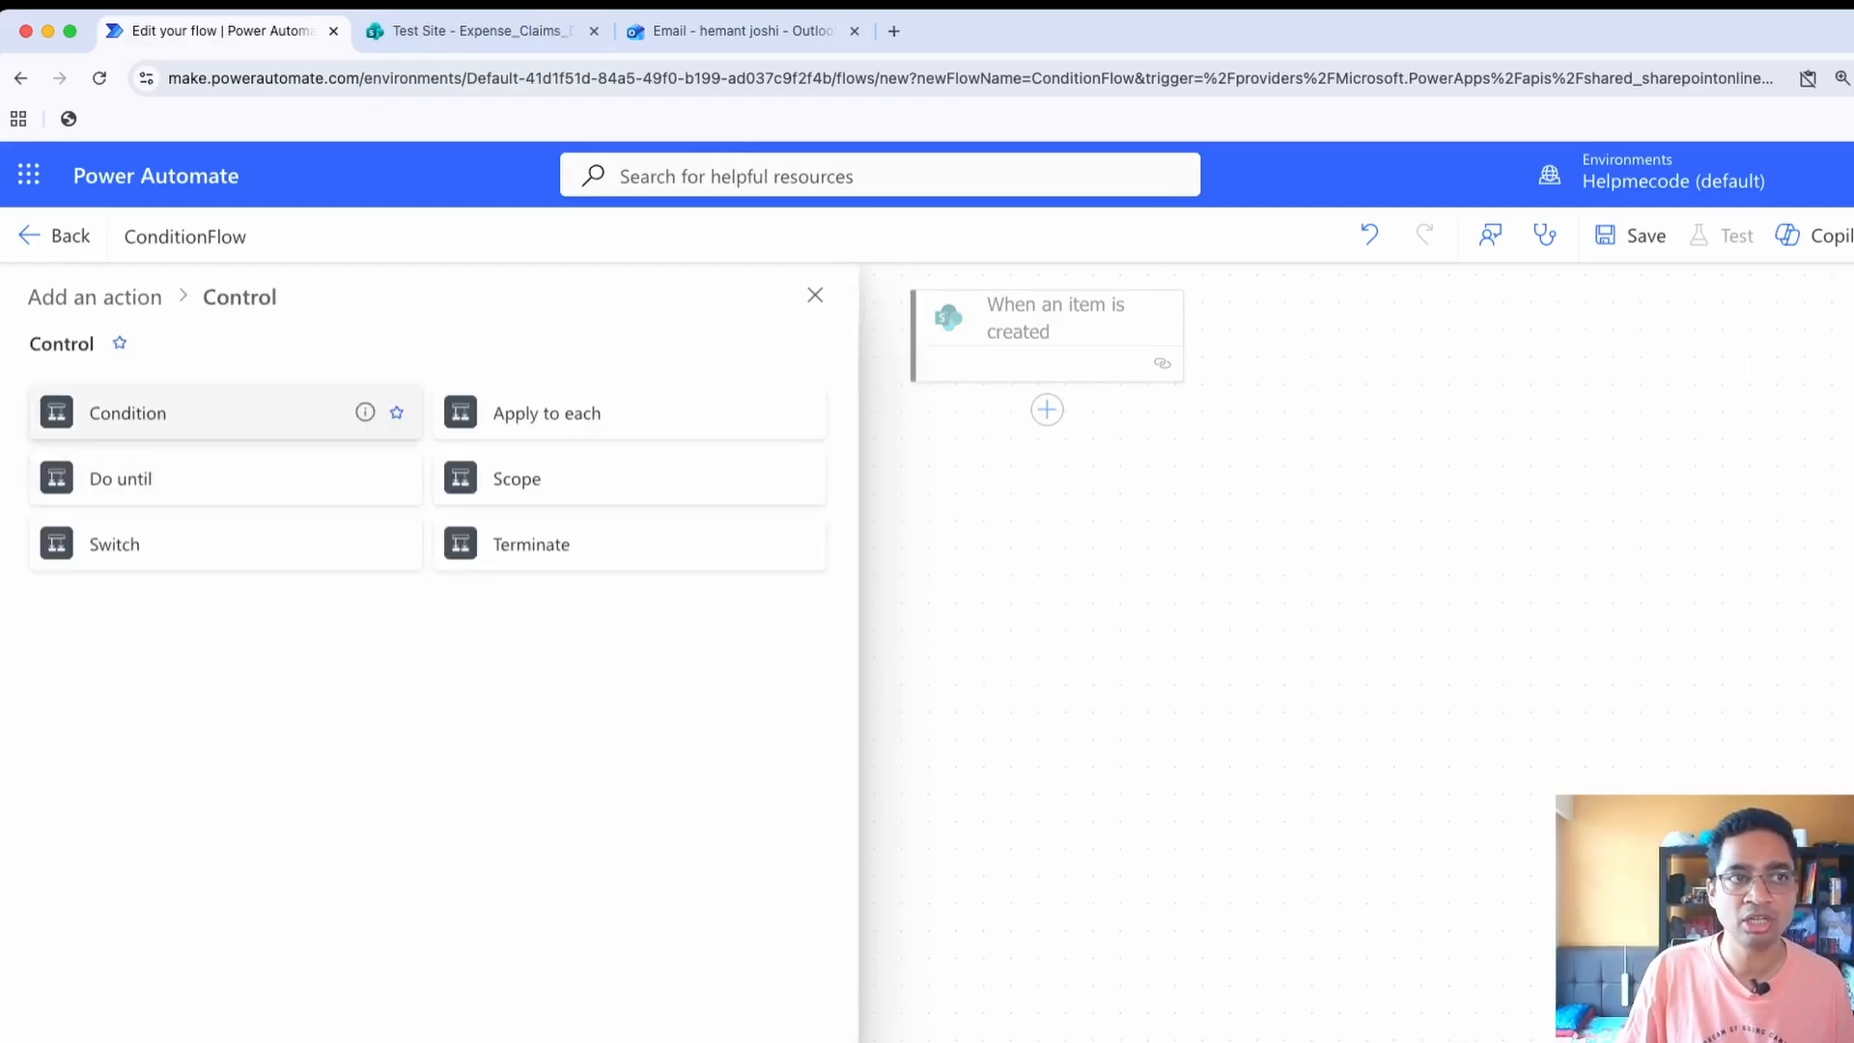
{"action": "left_click", "coordinate": [55, 237]}
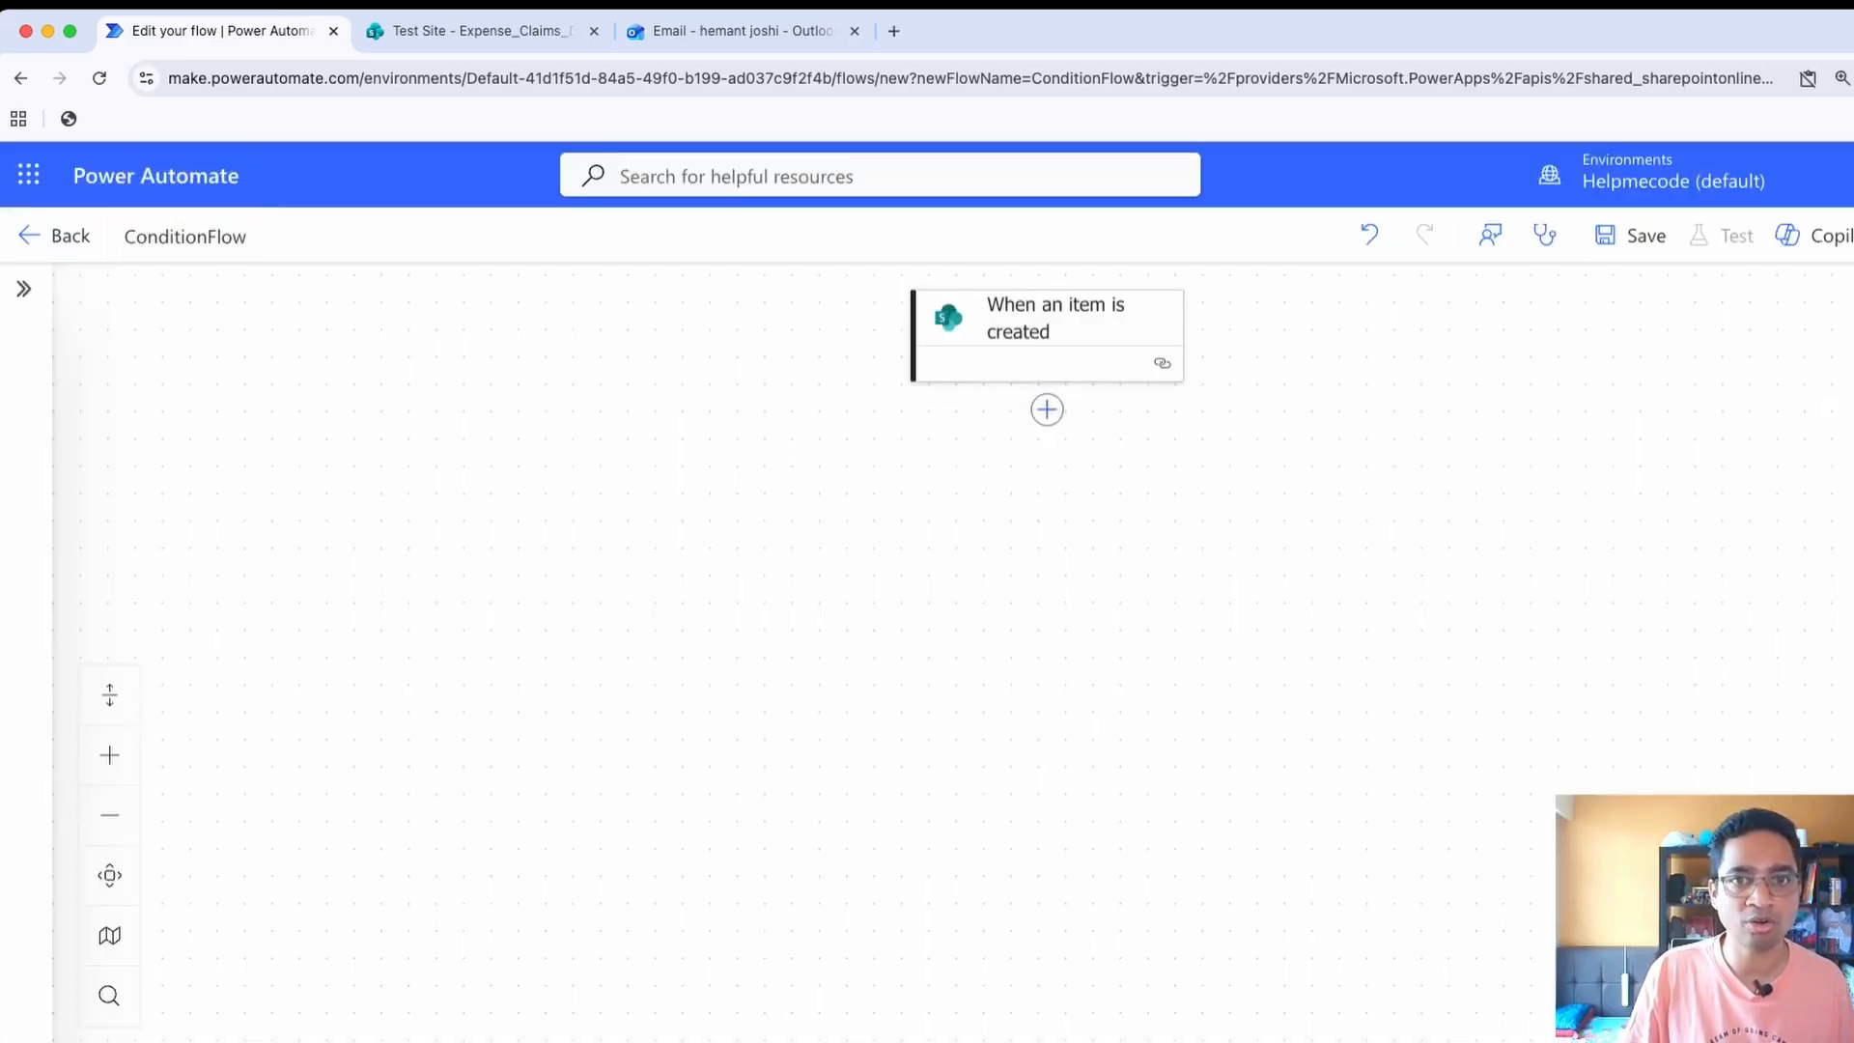
Search the actions for "cond" and add a Condition control after the When an item is created trigger
{"action": "left_click", "coordinate": [1047, 410]}
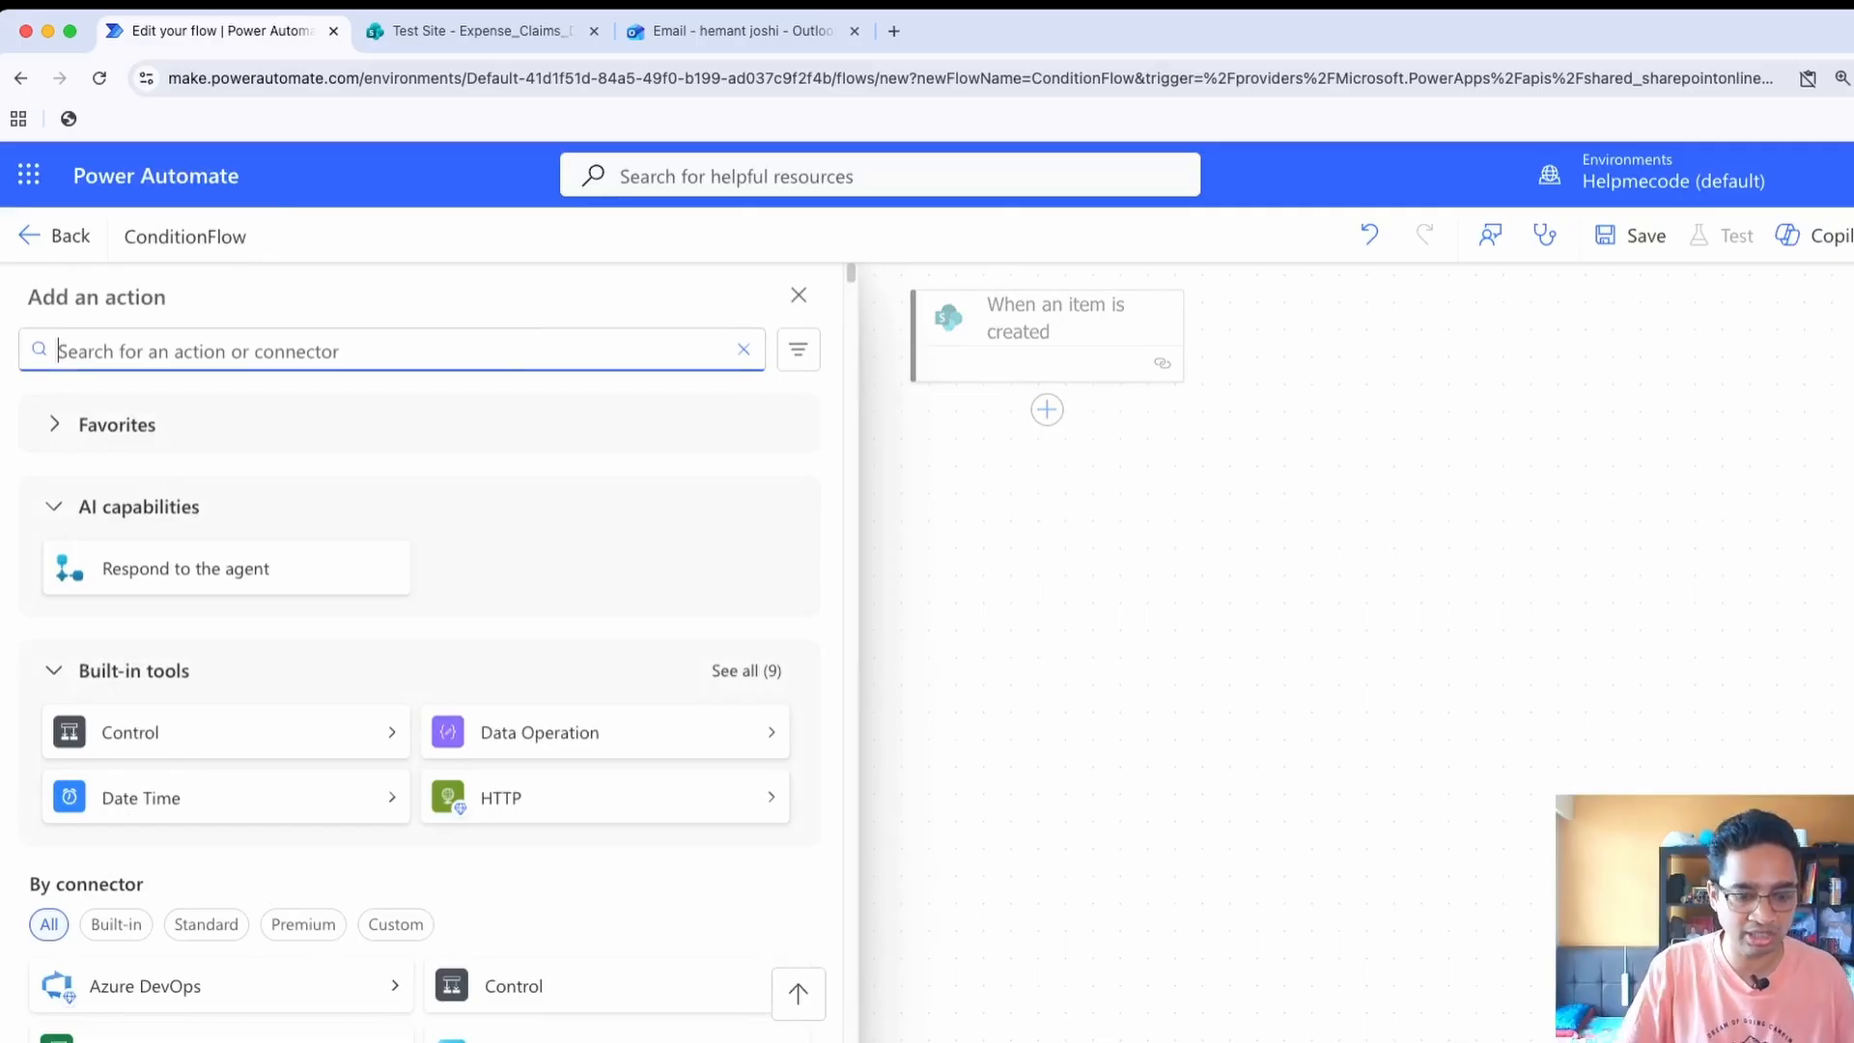
{"action": "type", "text": "cond"}
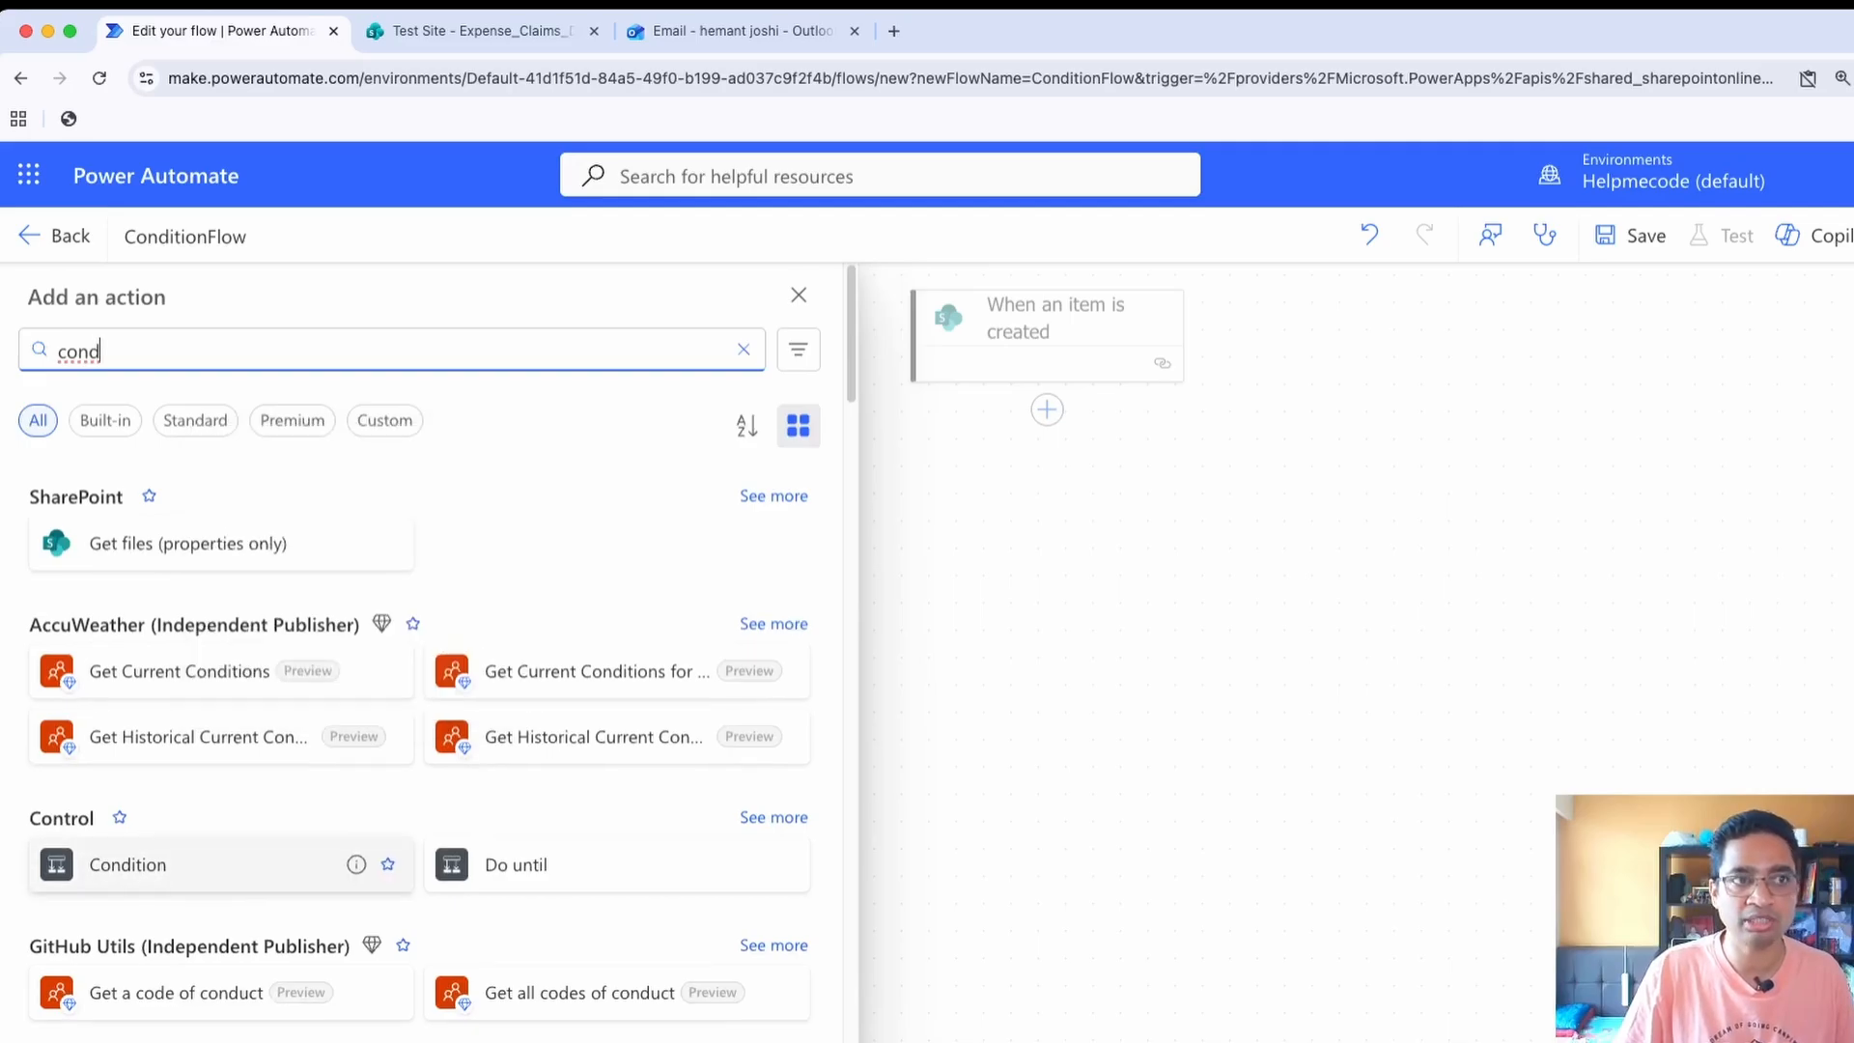
{"action": "left_click", "coordinate": [193, 864]}
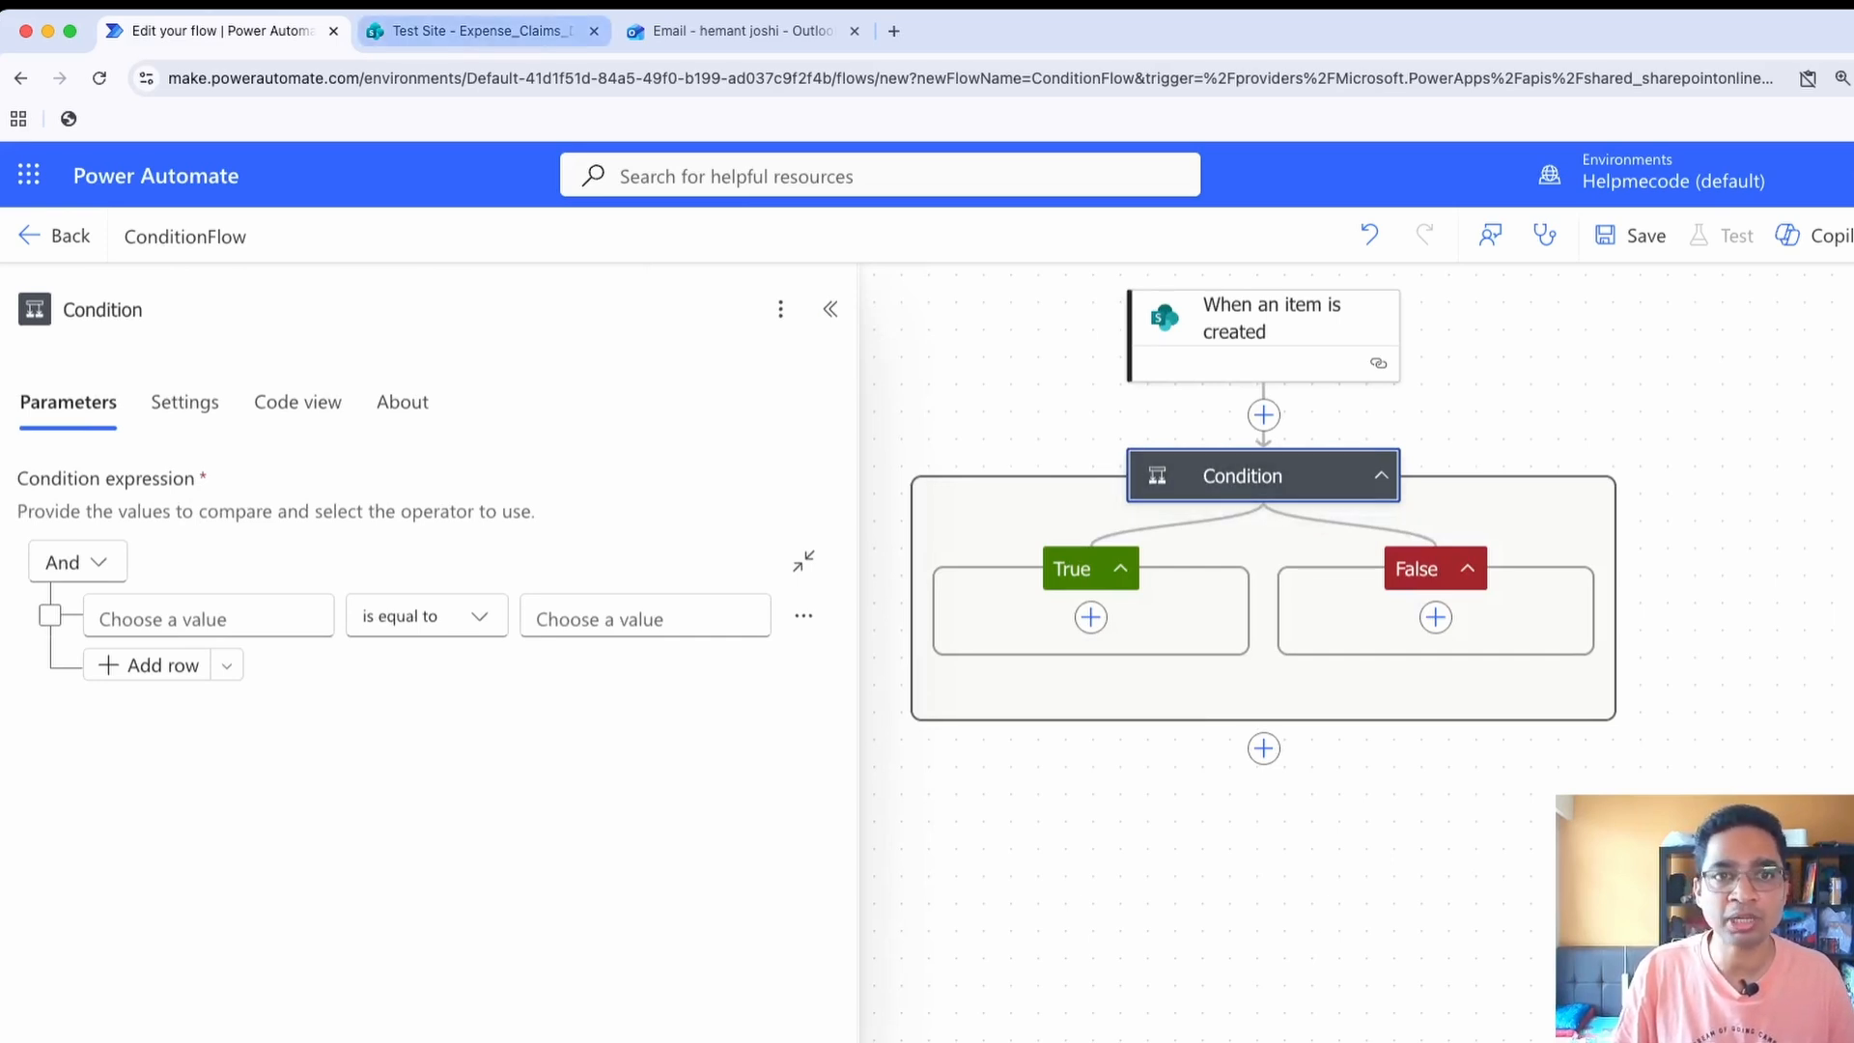
Check the expense list's columns in SharePoint, then insert the trigger's Amount as the condition's first comparison value in Power Automate
{"action": "left_click", "coordinate": [473, 31]}
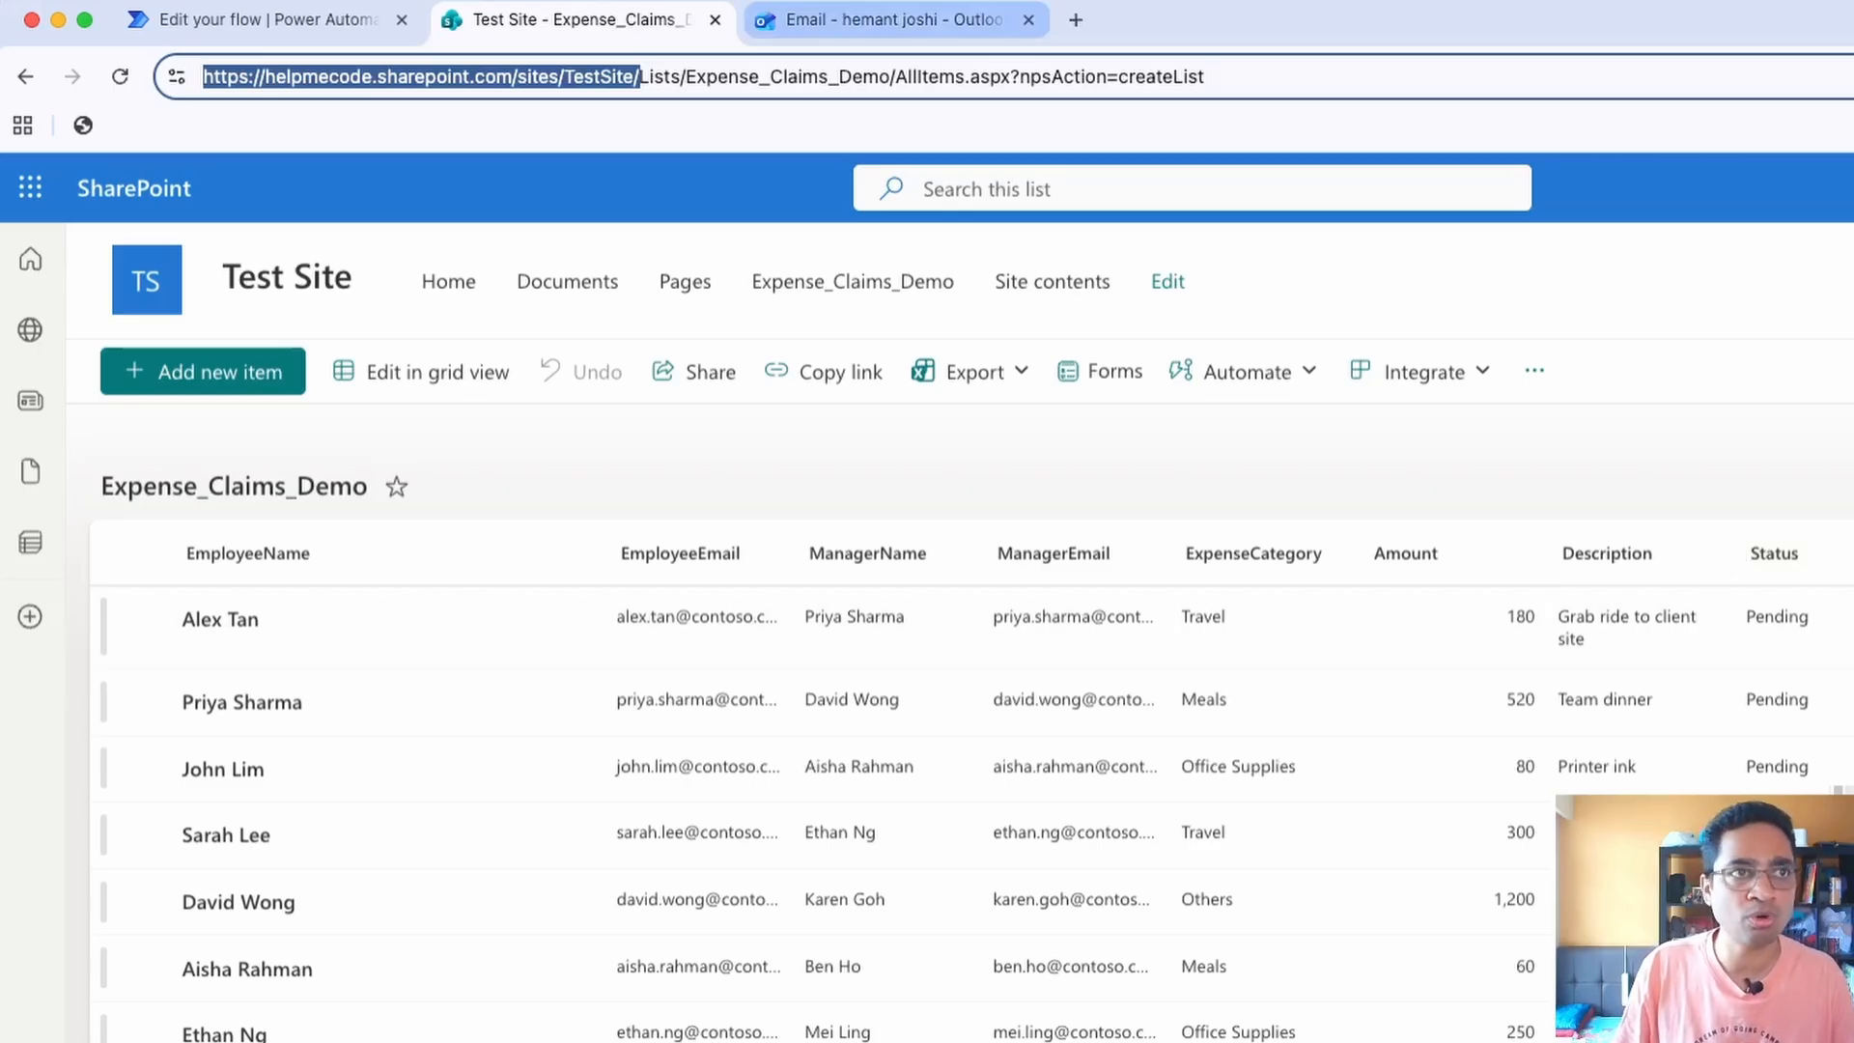
{"action": "left_click", "coordinate": [261, 19]}
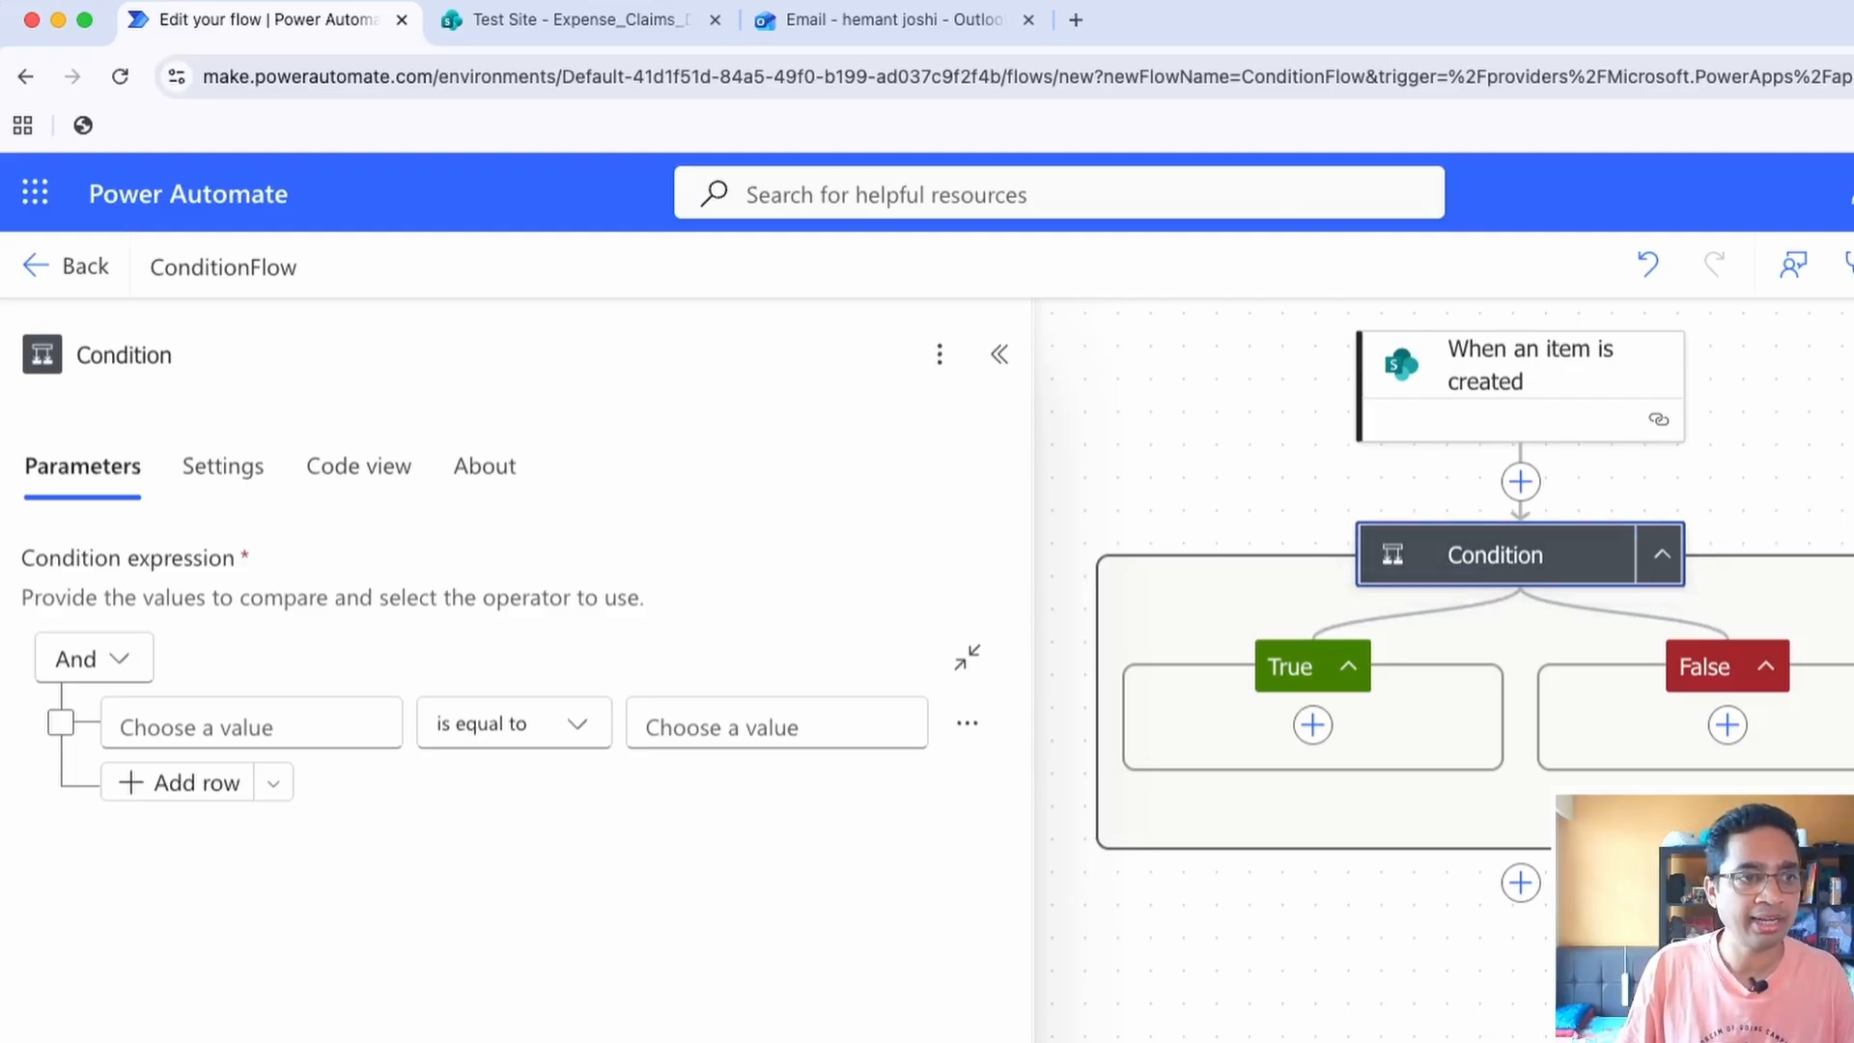
{"action": "left_click", "coordinate": [251, 724]}
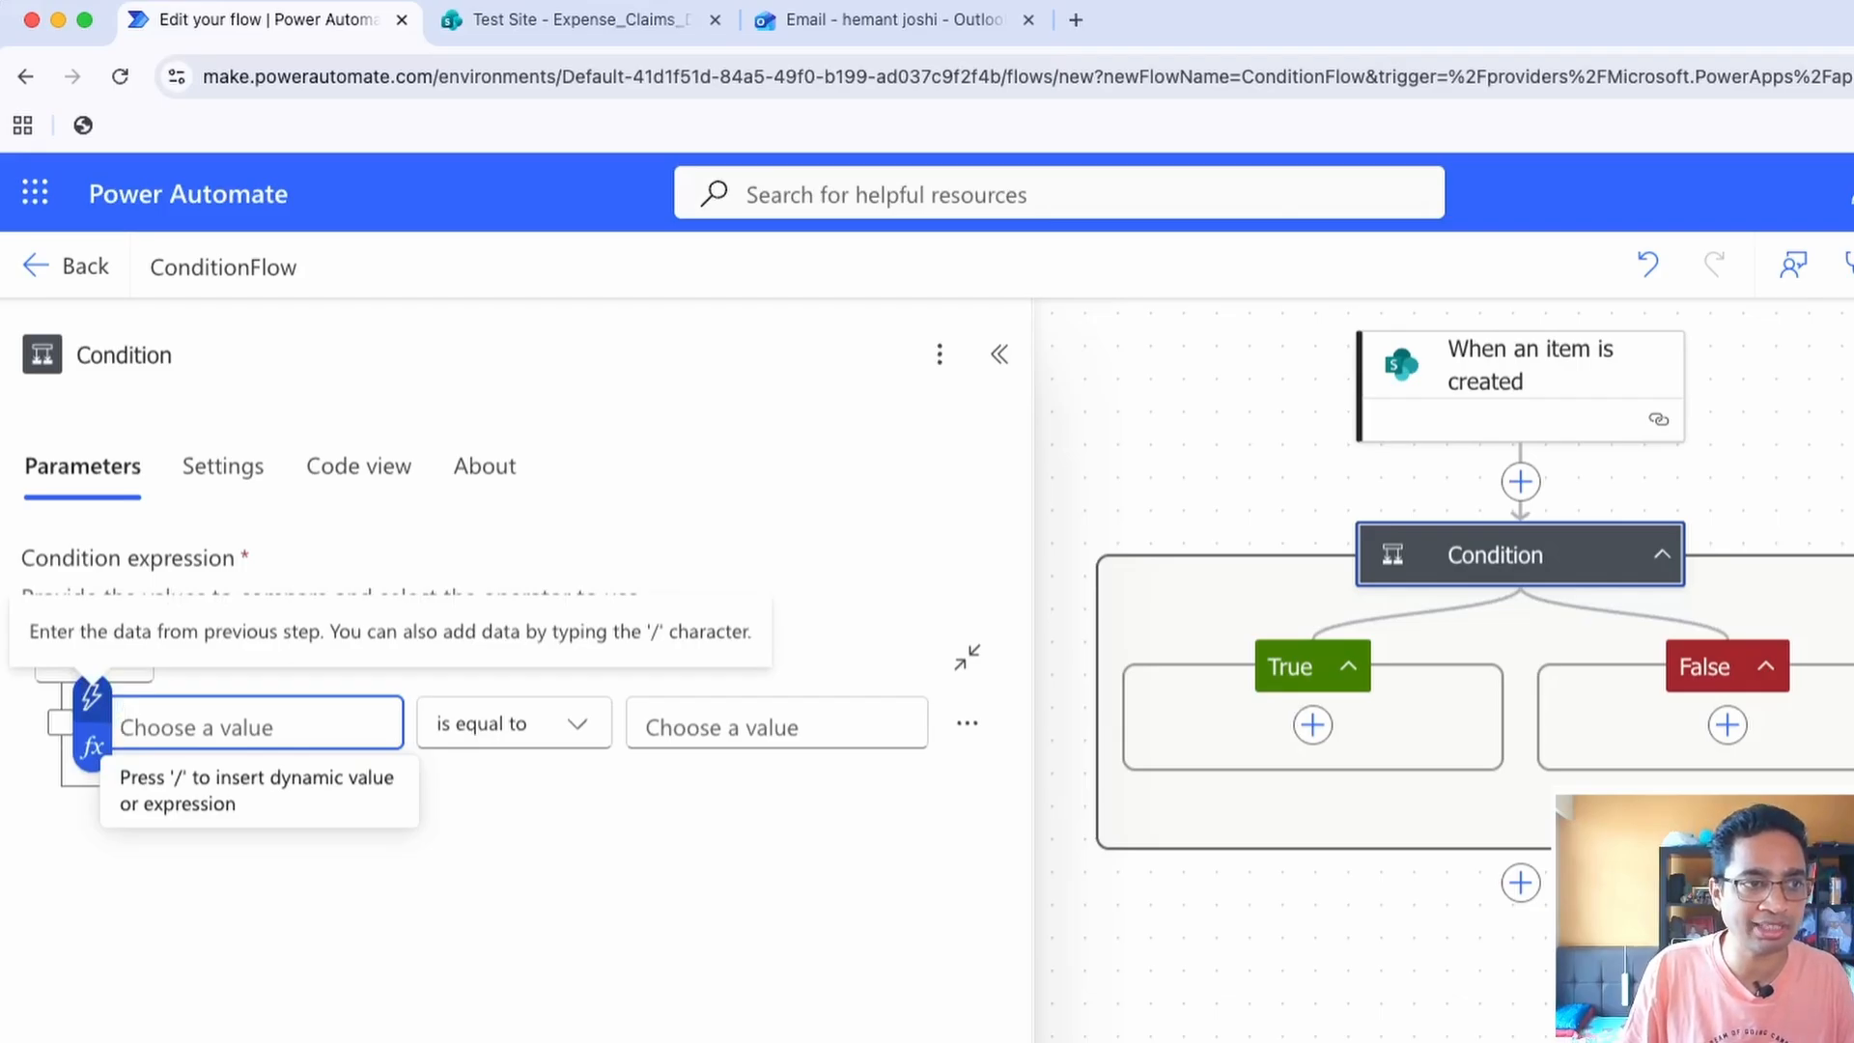
{"action": "left_click", "coordinate": [92, 694]}
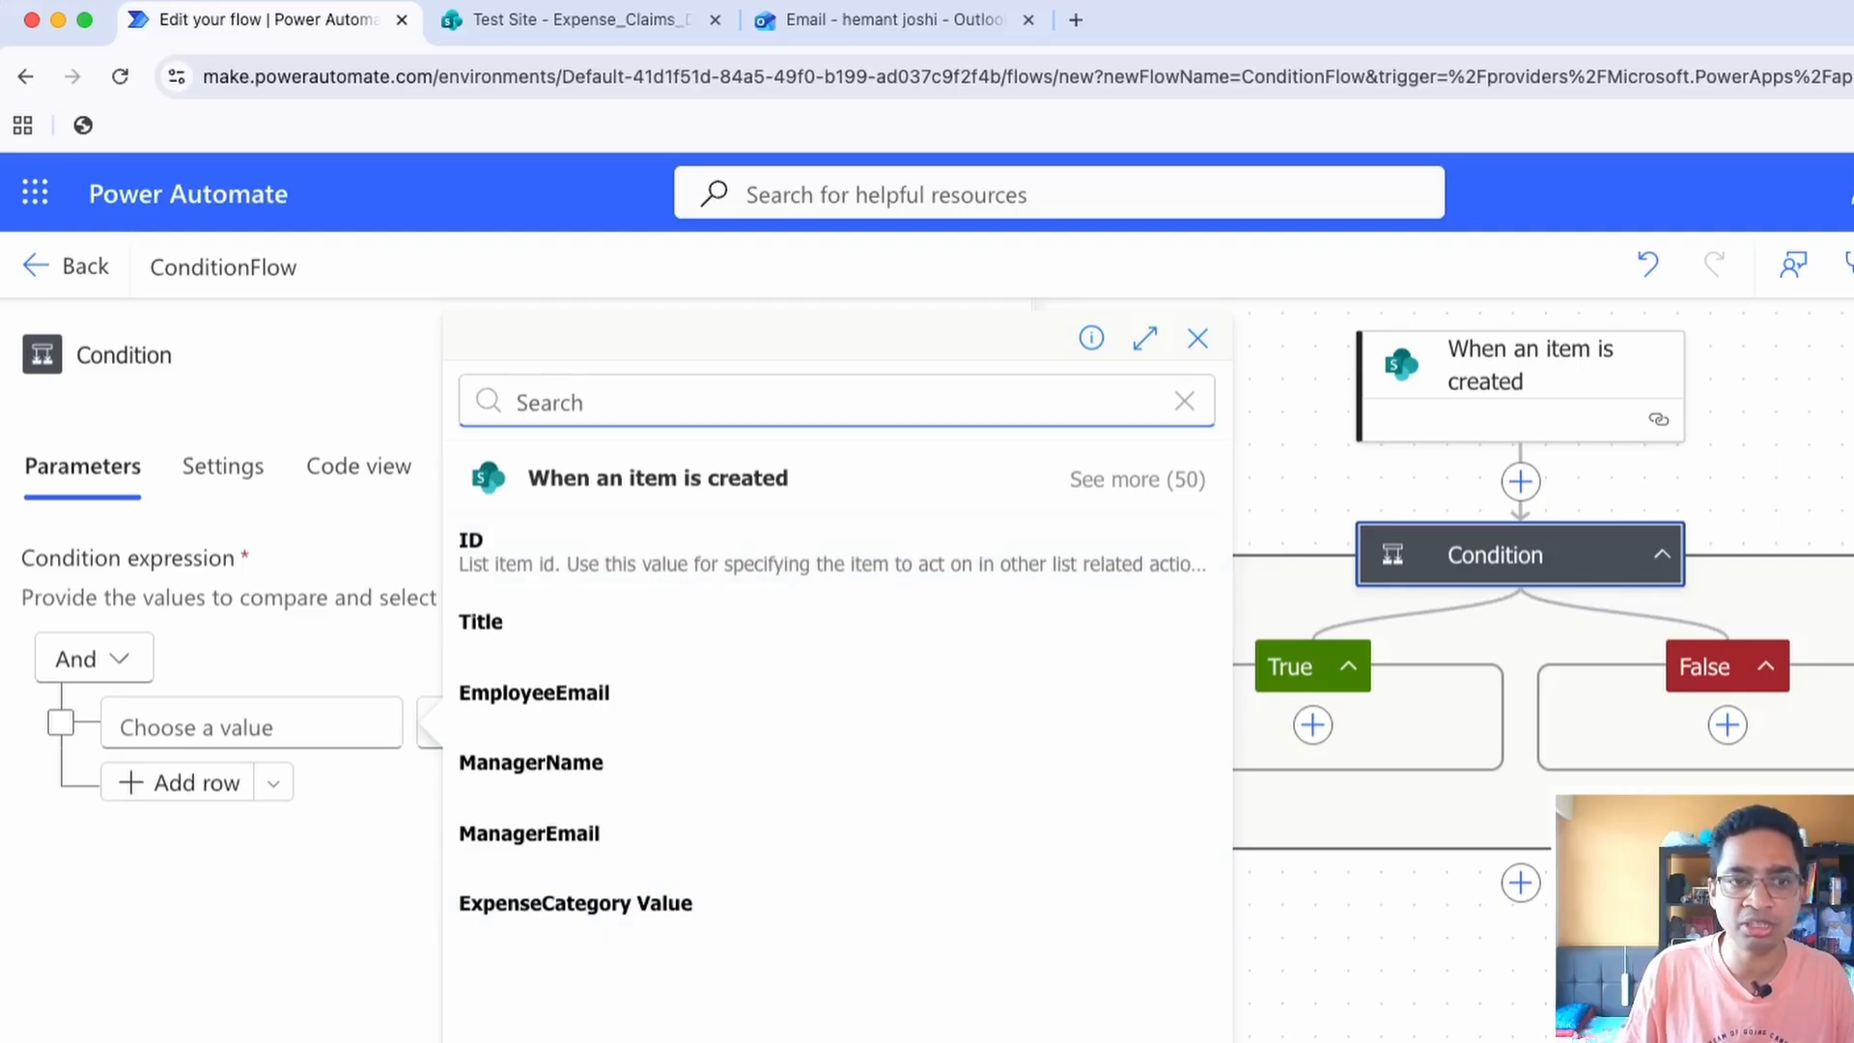
{"action": "left_click", "coordinate": [1137, 480]}
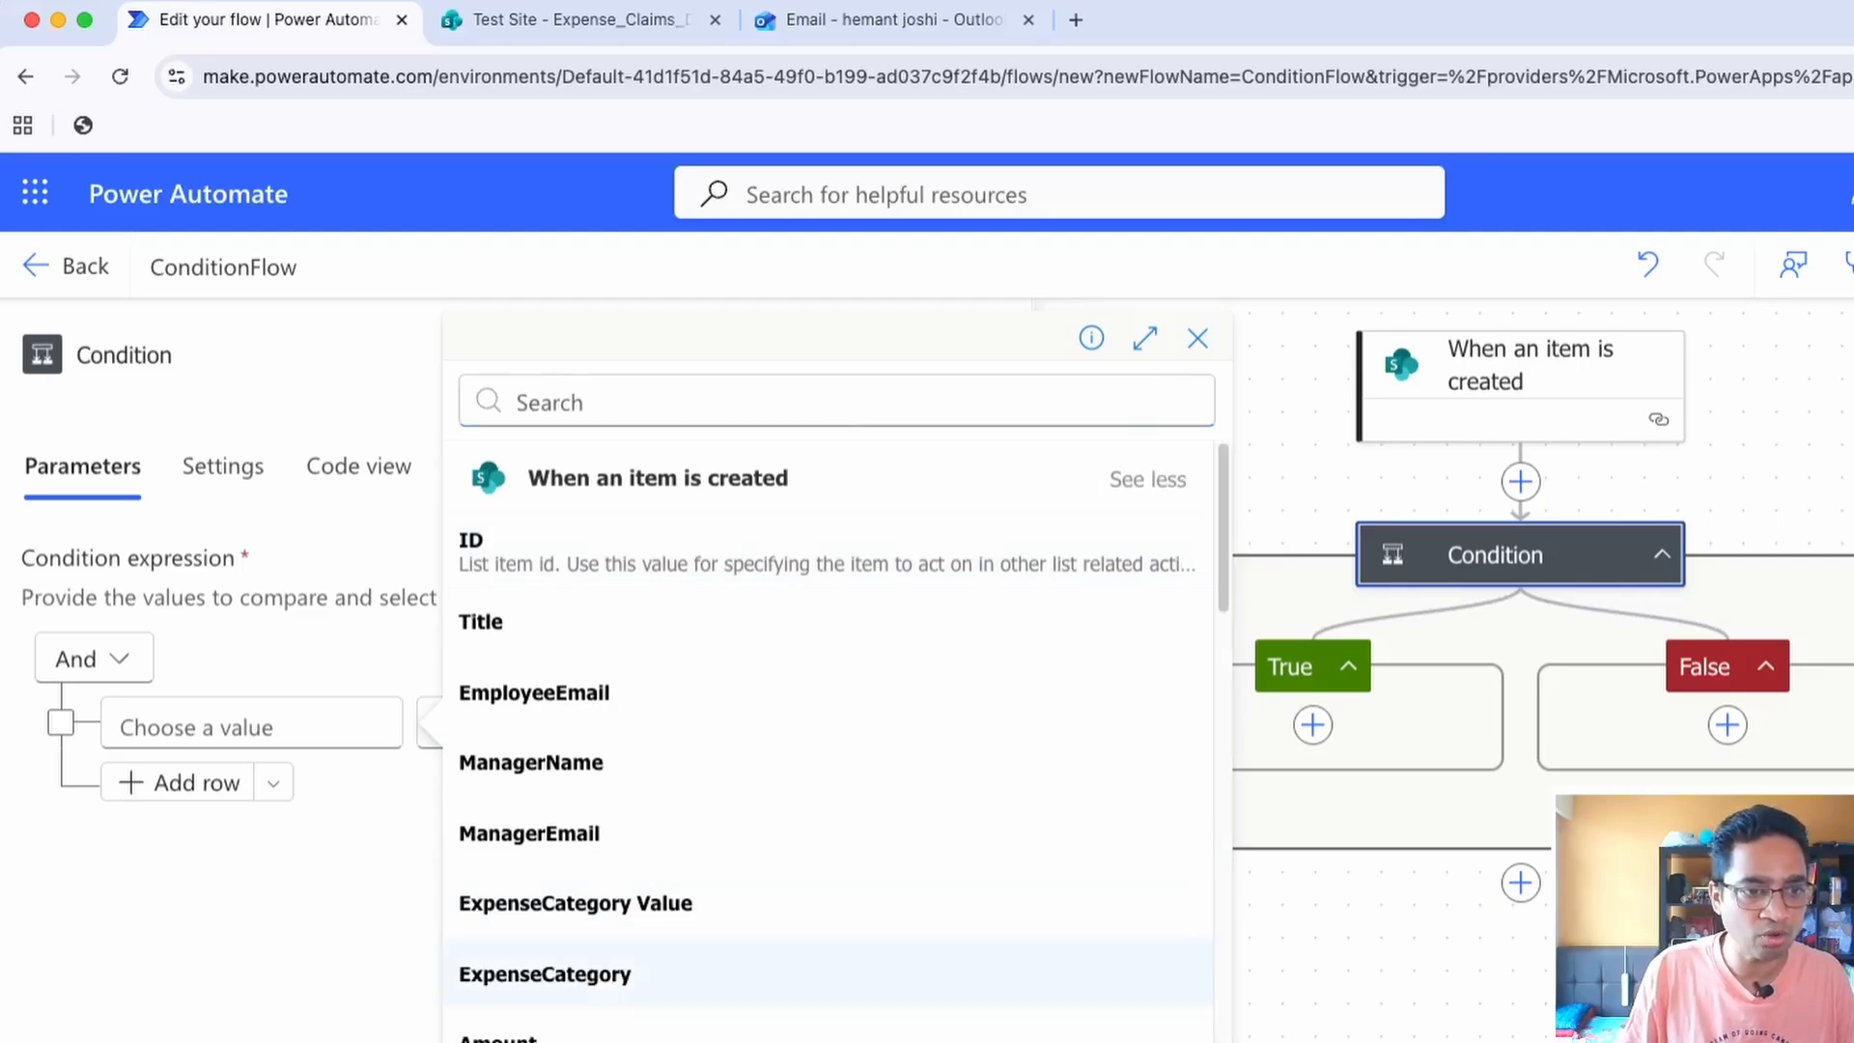
{"action": "left_click", "coordinate": [499, 1034]}
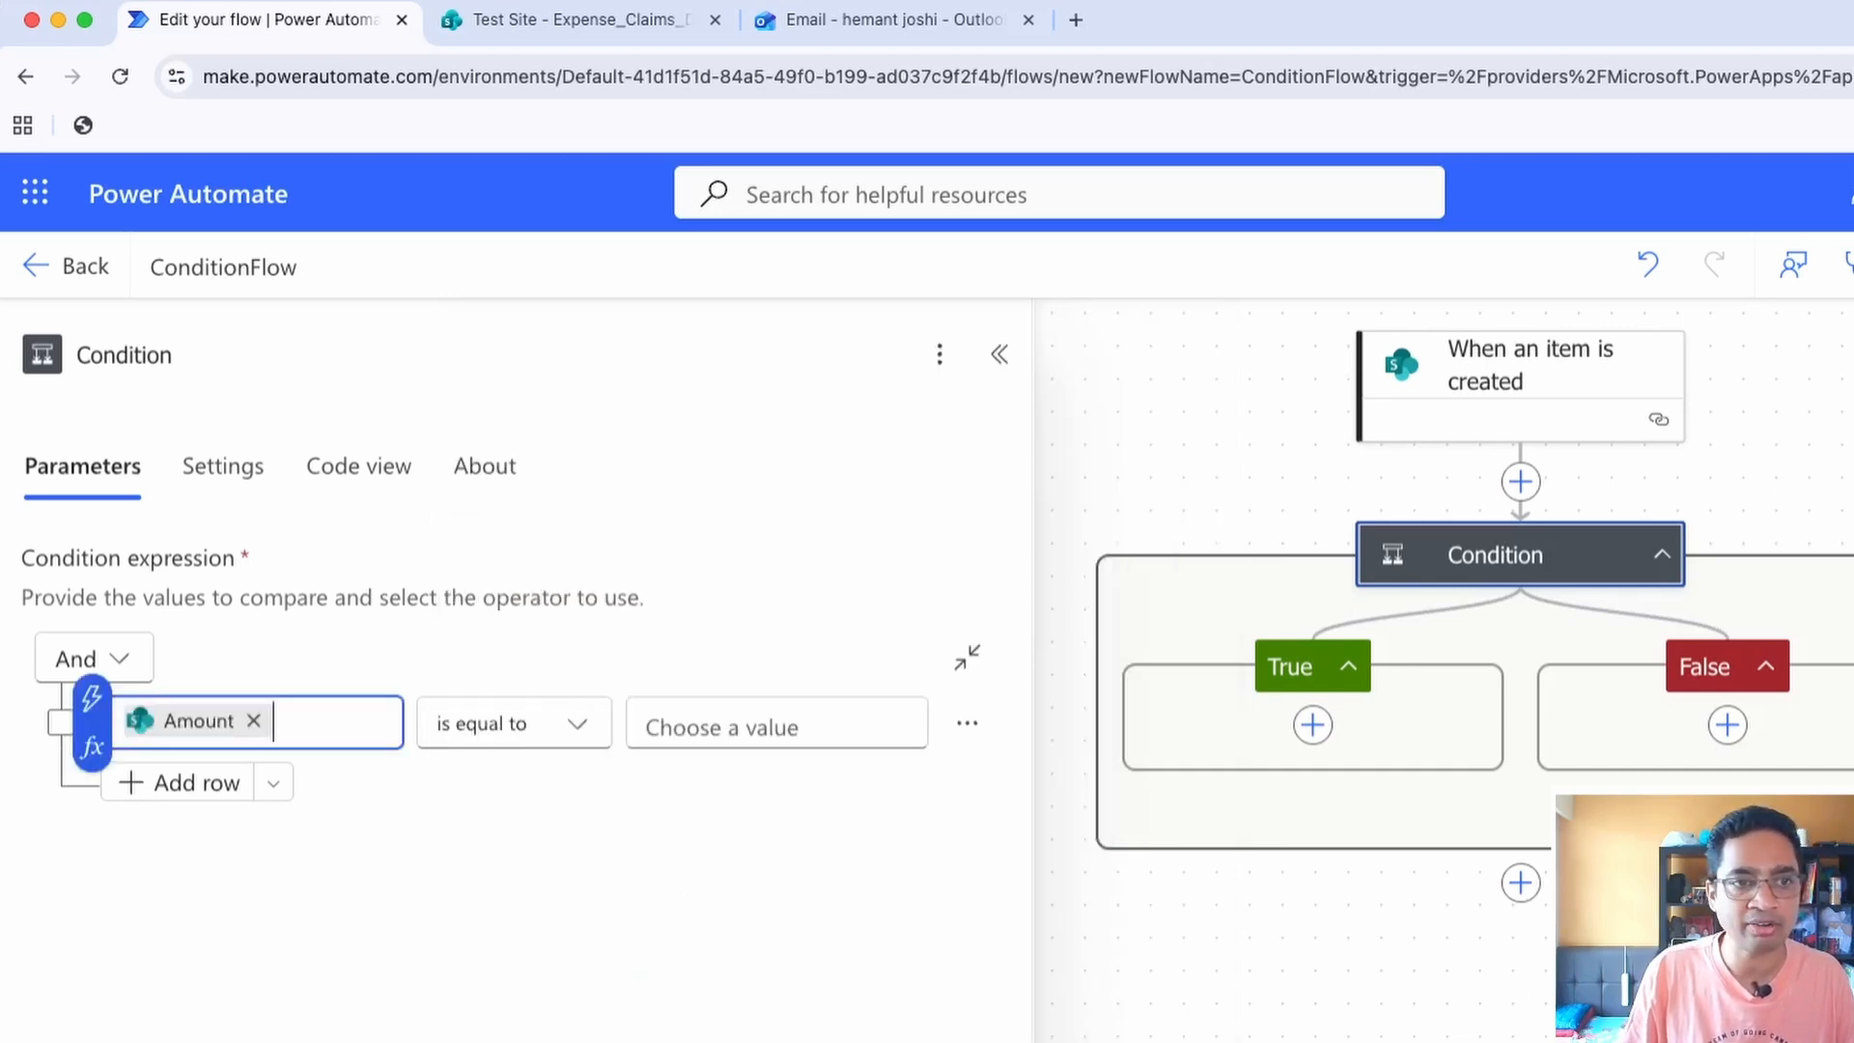
Add a second row to the condition and set the first row to check that Amount is greater than 500
{"action": "left_click", "coordinate": [178, 782]}
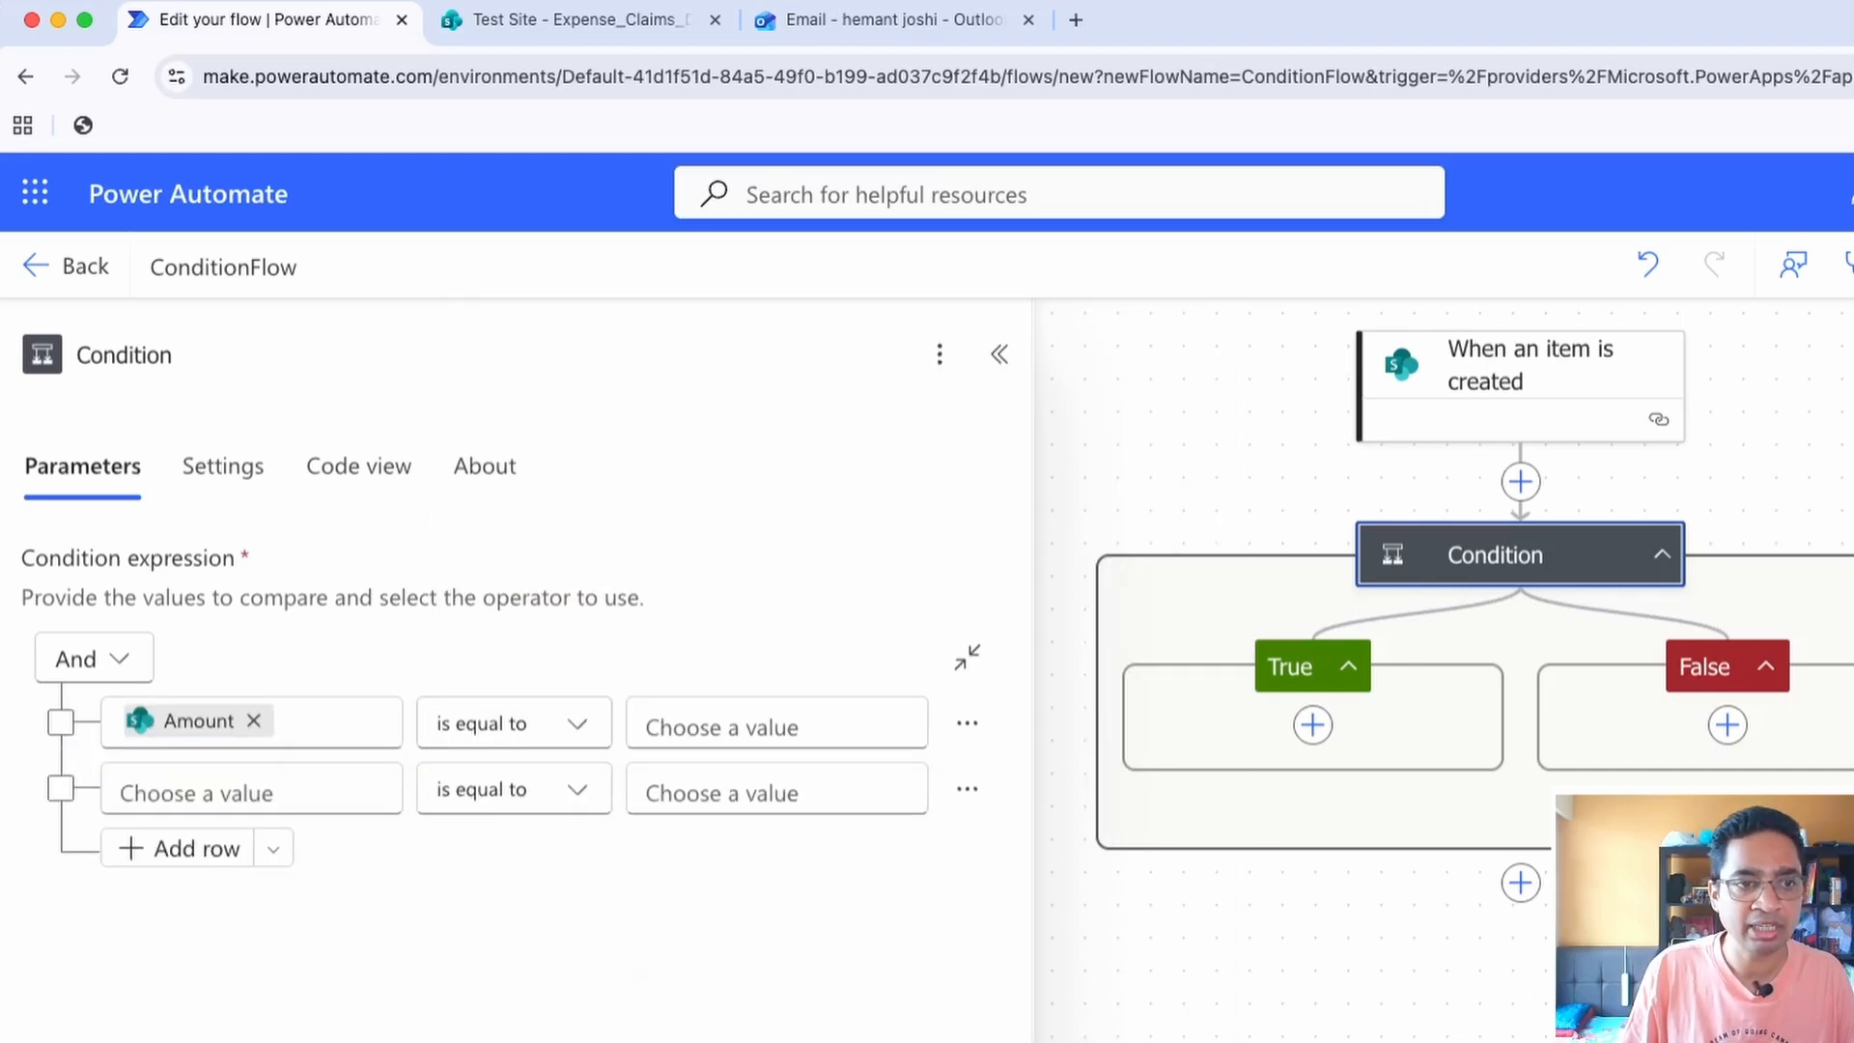
{"action": "left_click", "coordinate": [511, 724]}
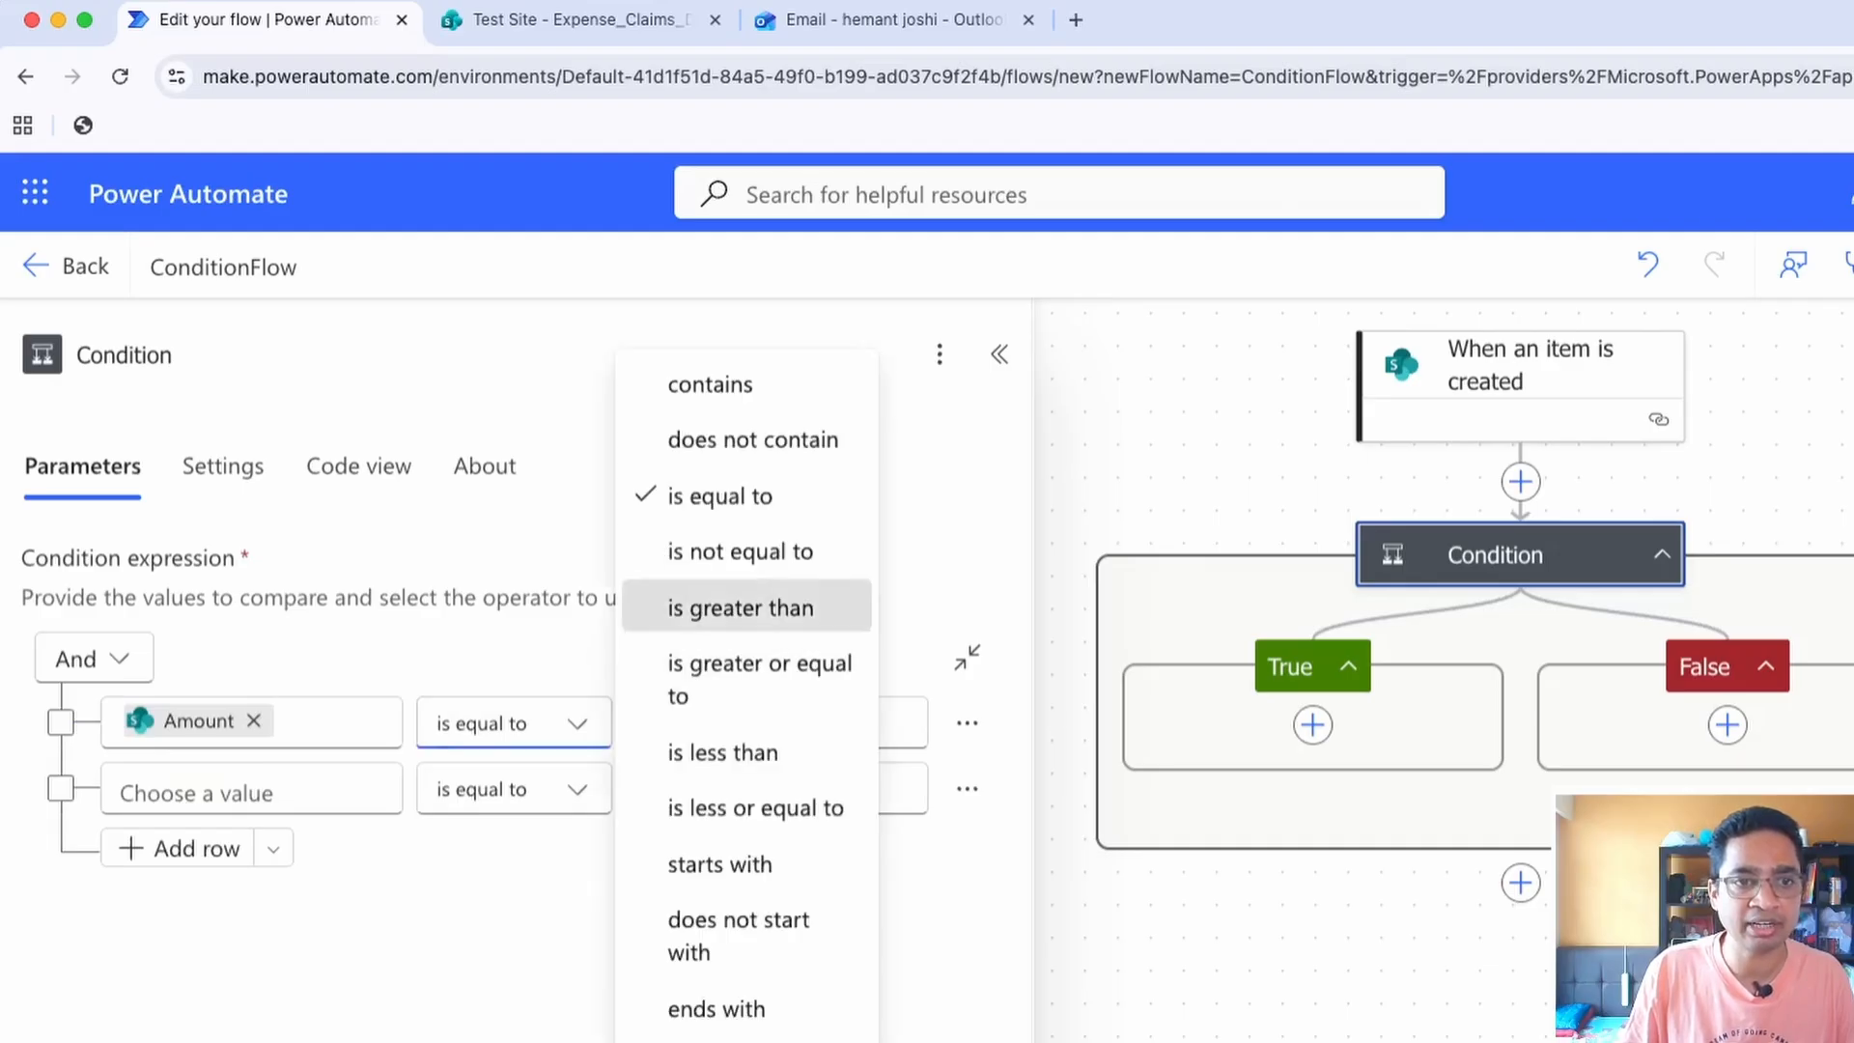
{"action": "left_click", "coordinate": [740, 608]}
{"action": "left_click", "coordinate": [769, 723]}
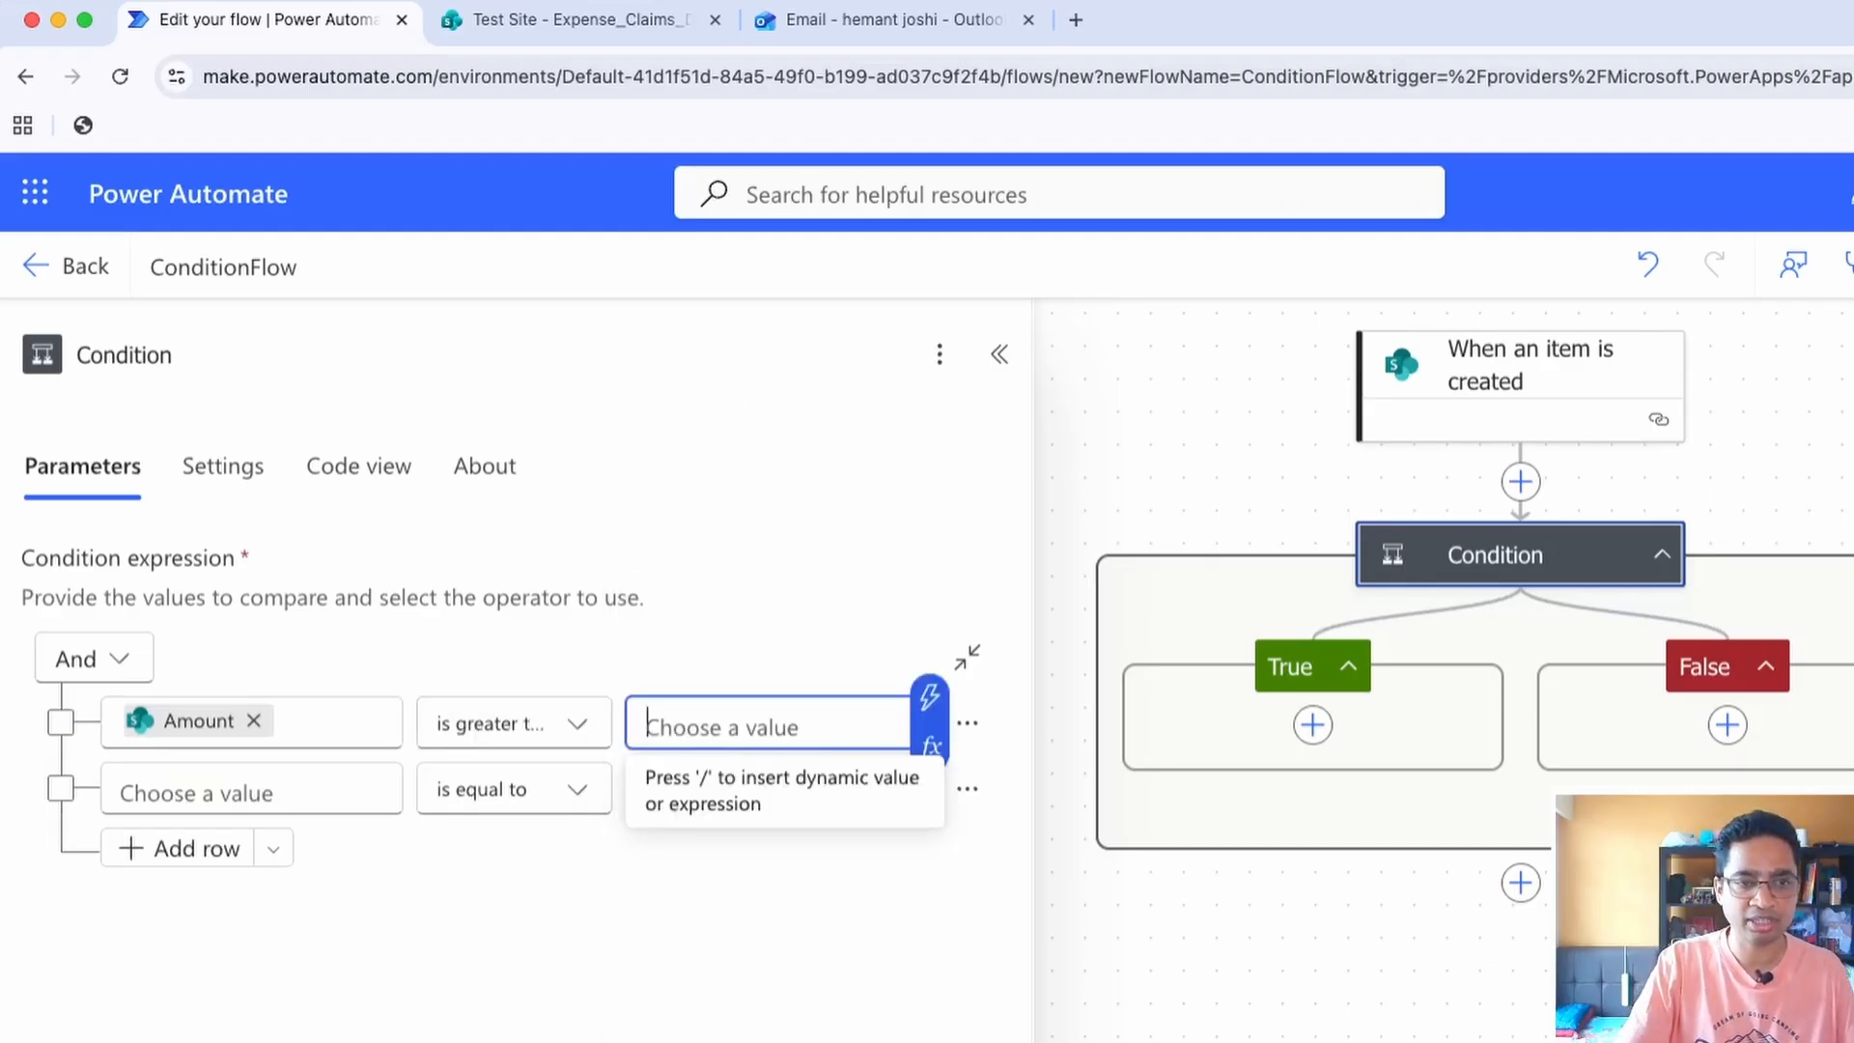
{"action": "type", "text": "500"}
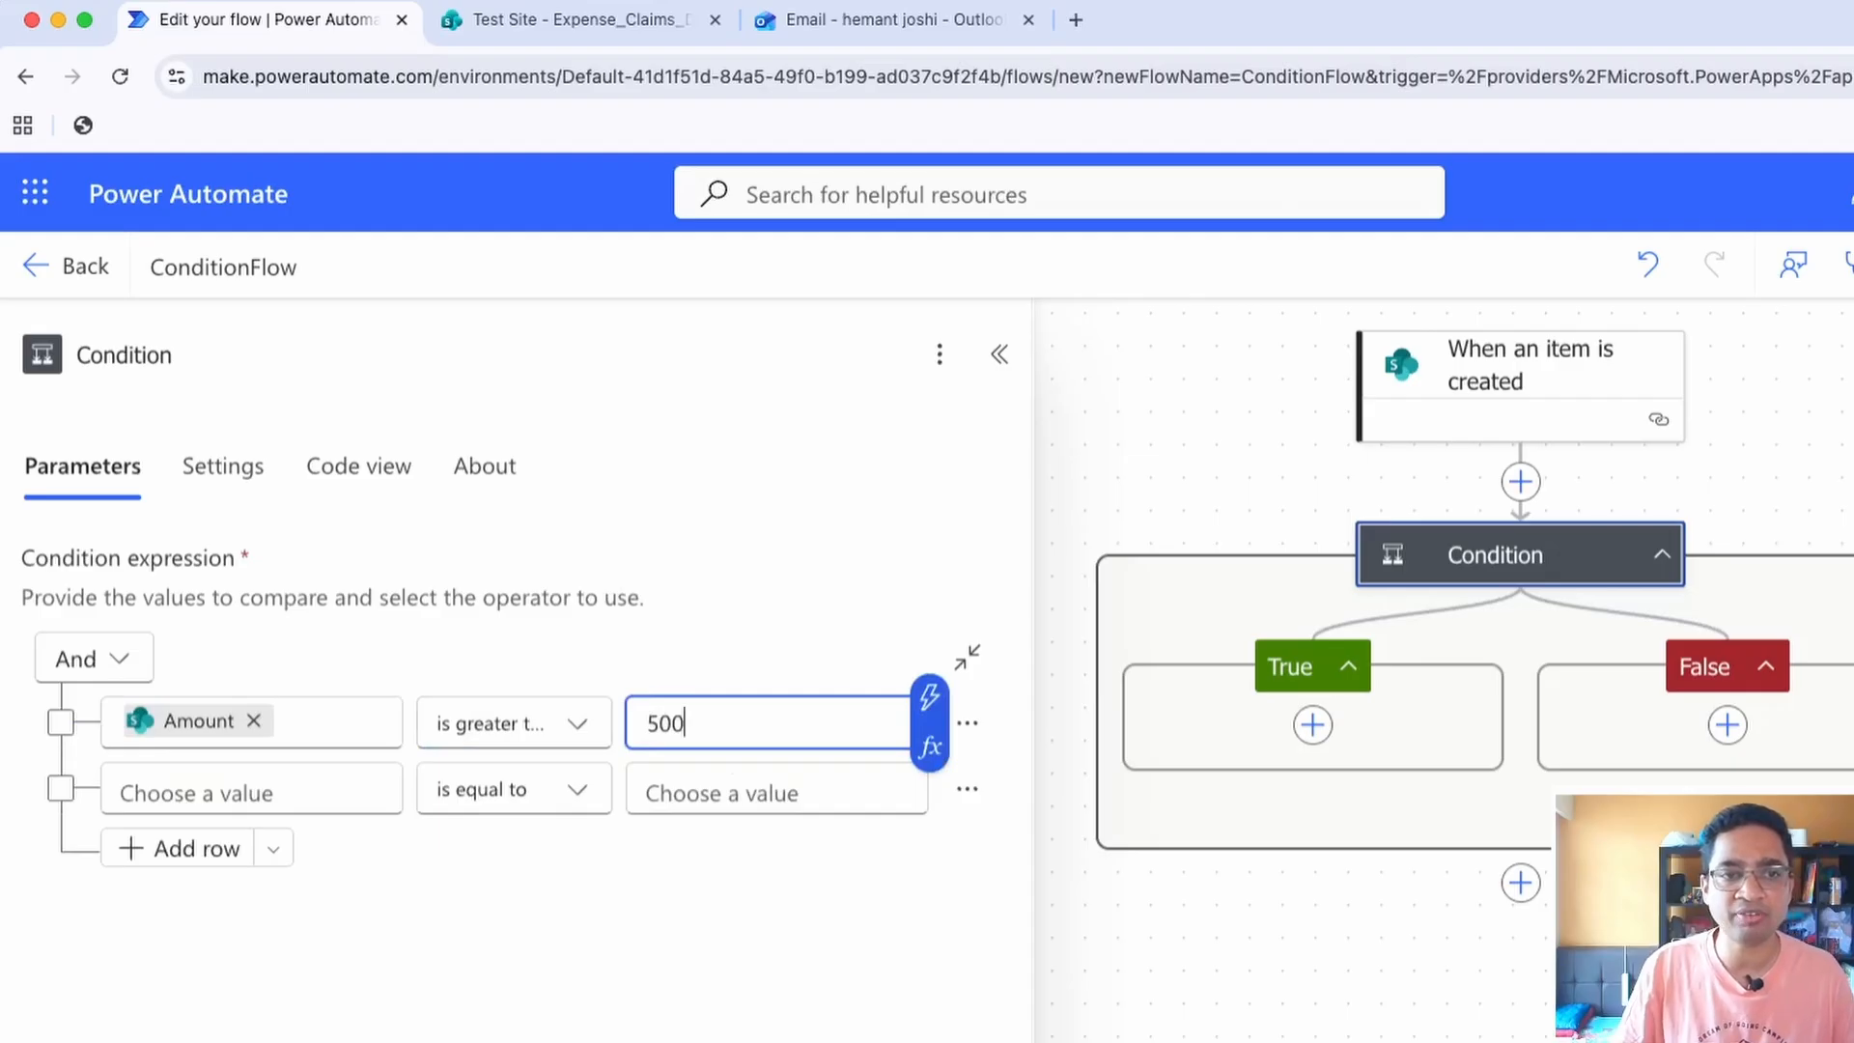
Search the actions for "email" and add Send an email (V2) to the condition's True branch
{"action": "left_click", "coordinate": [1312, 725]}
{"action": "left_click", "coordinate": [1312, 724]}
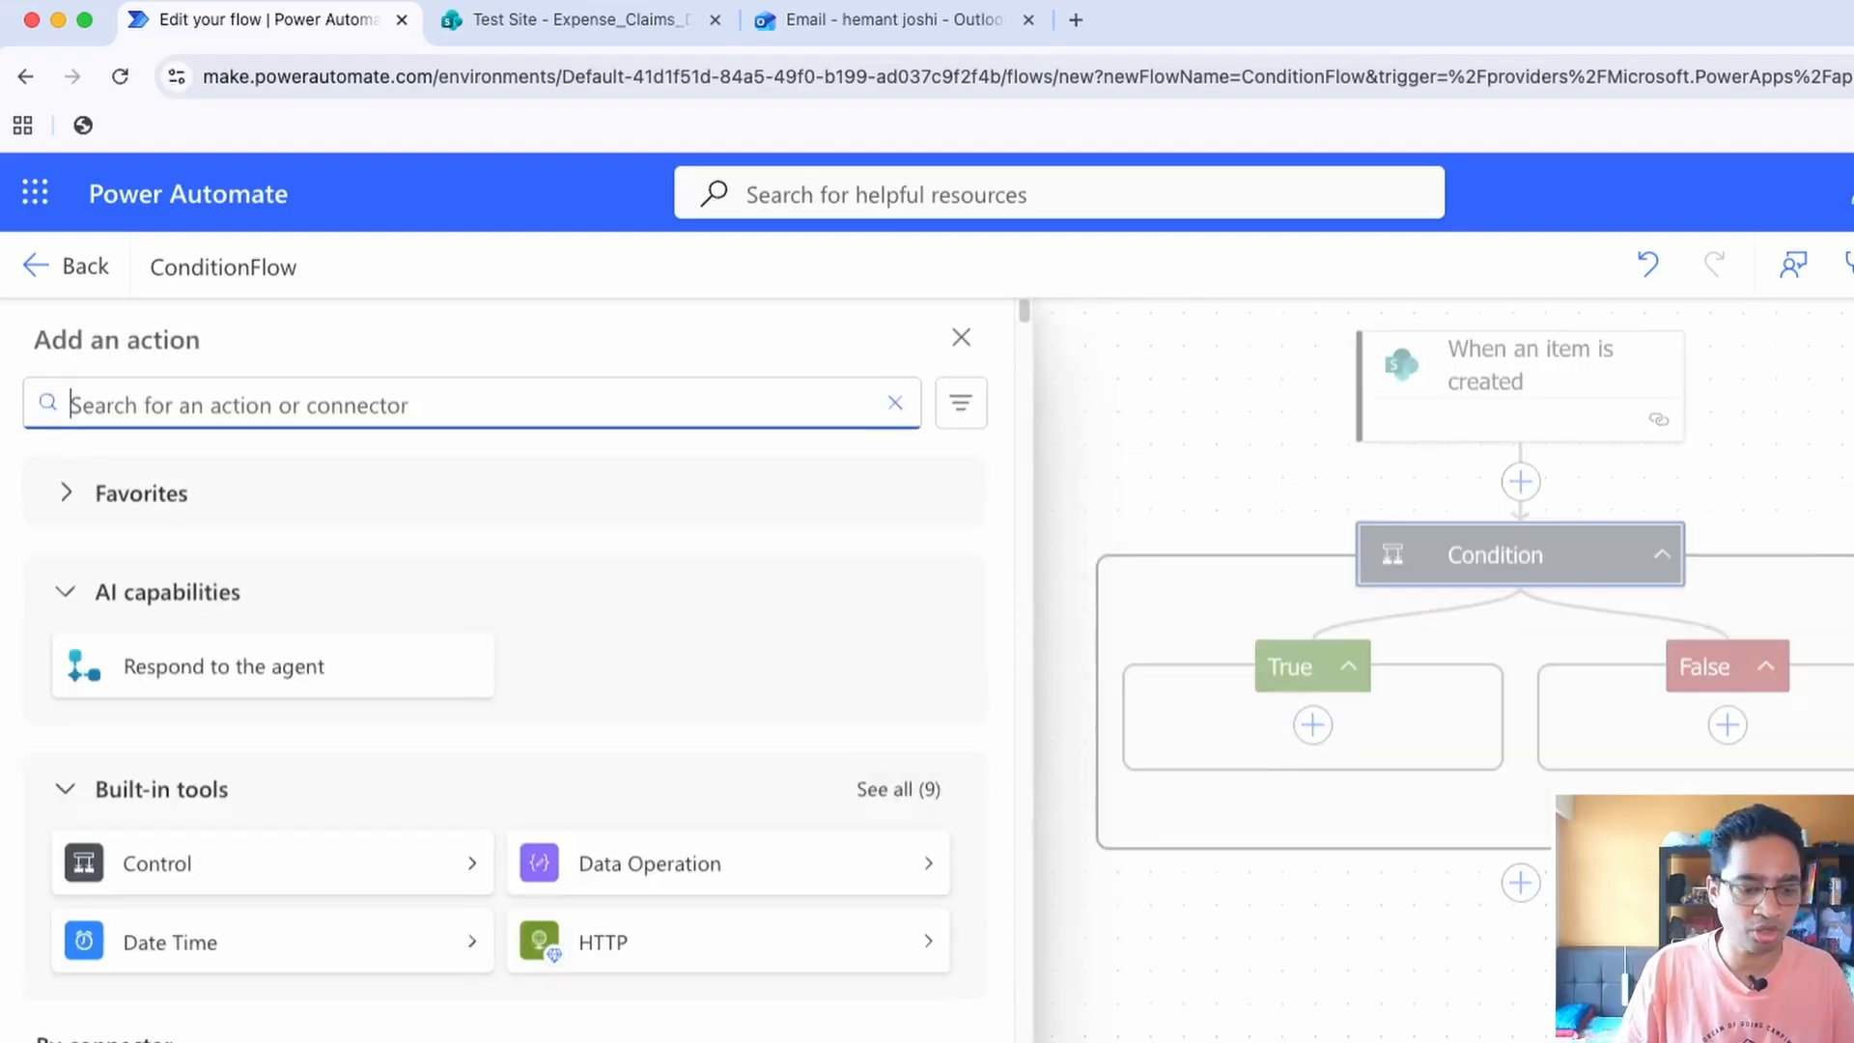
{"action": "type", "text": "email"}
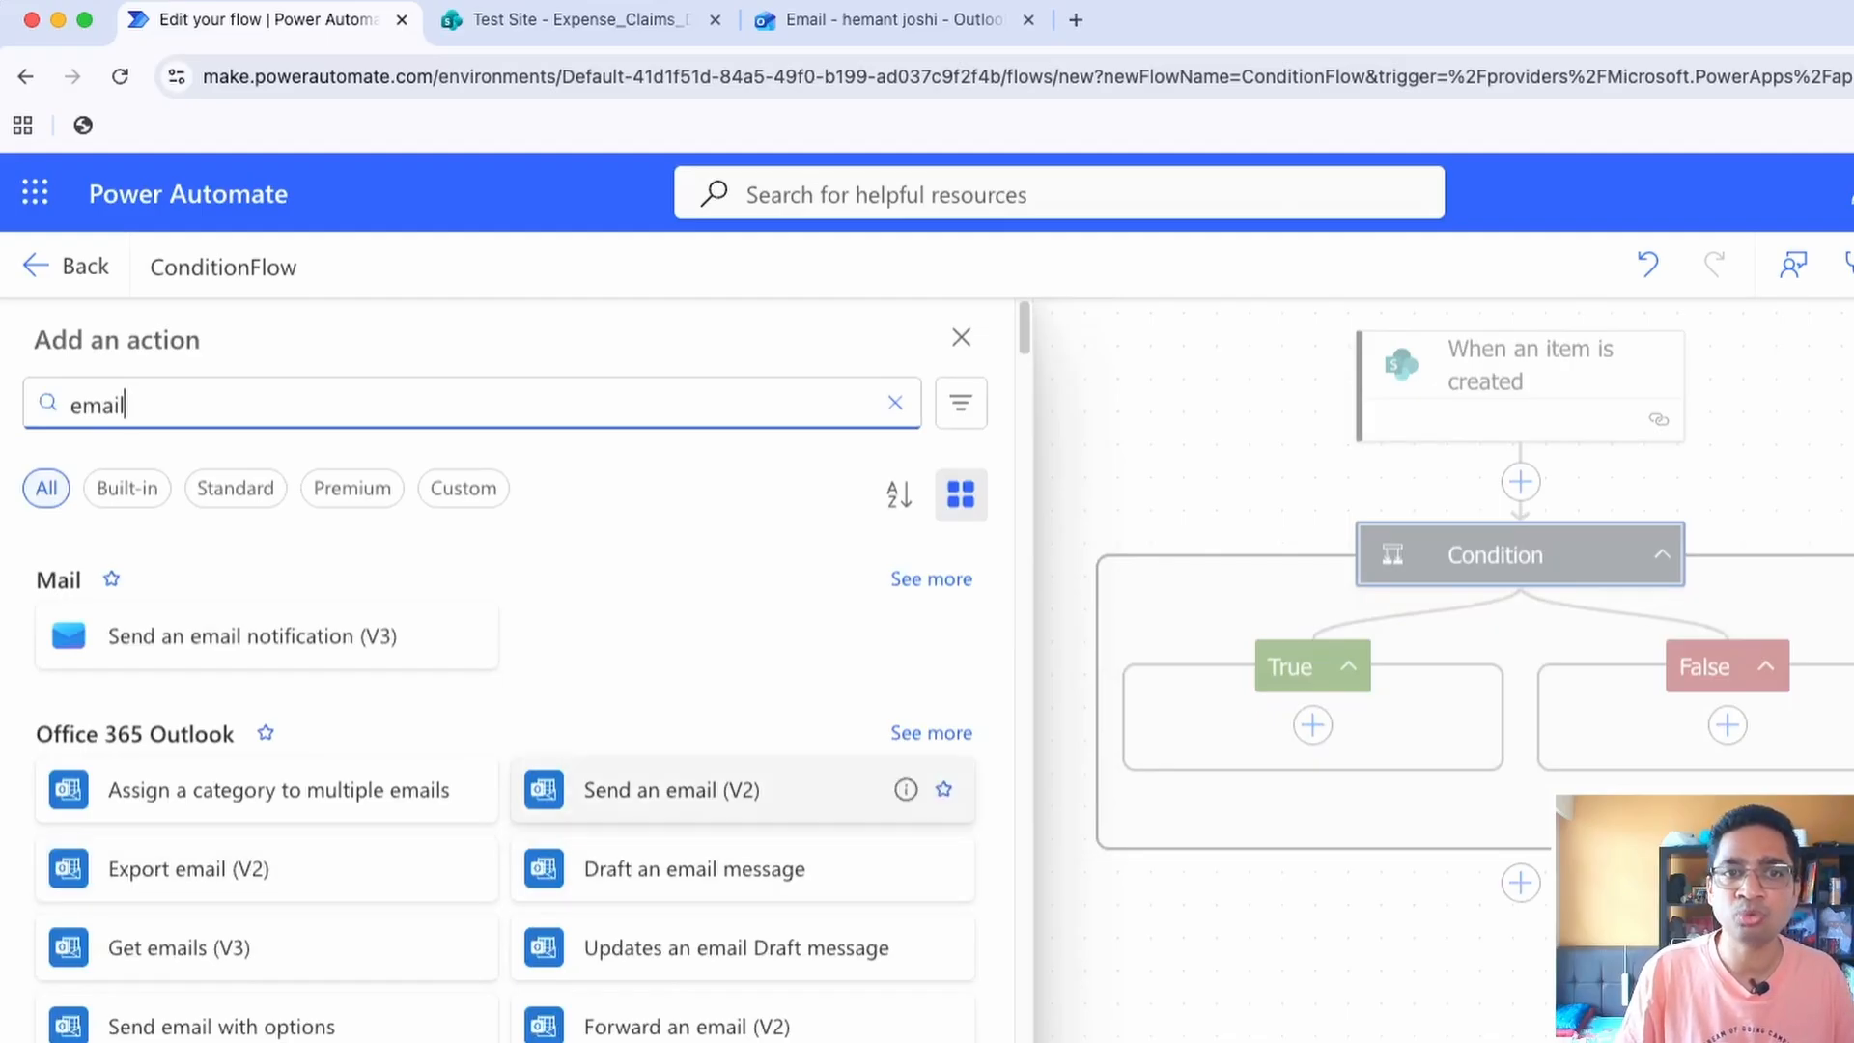
{"action": "left_click", "coordinate": [676, 790]}
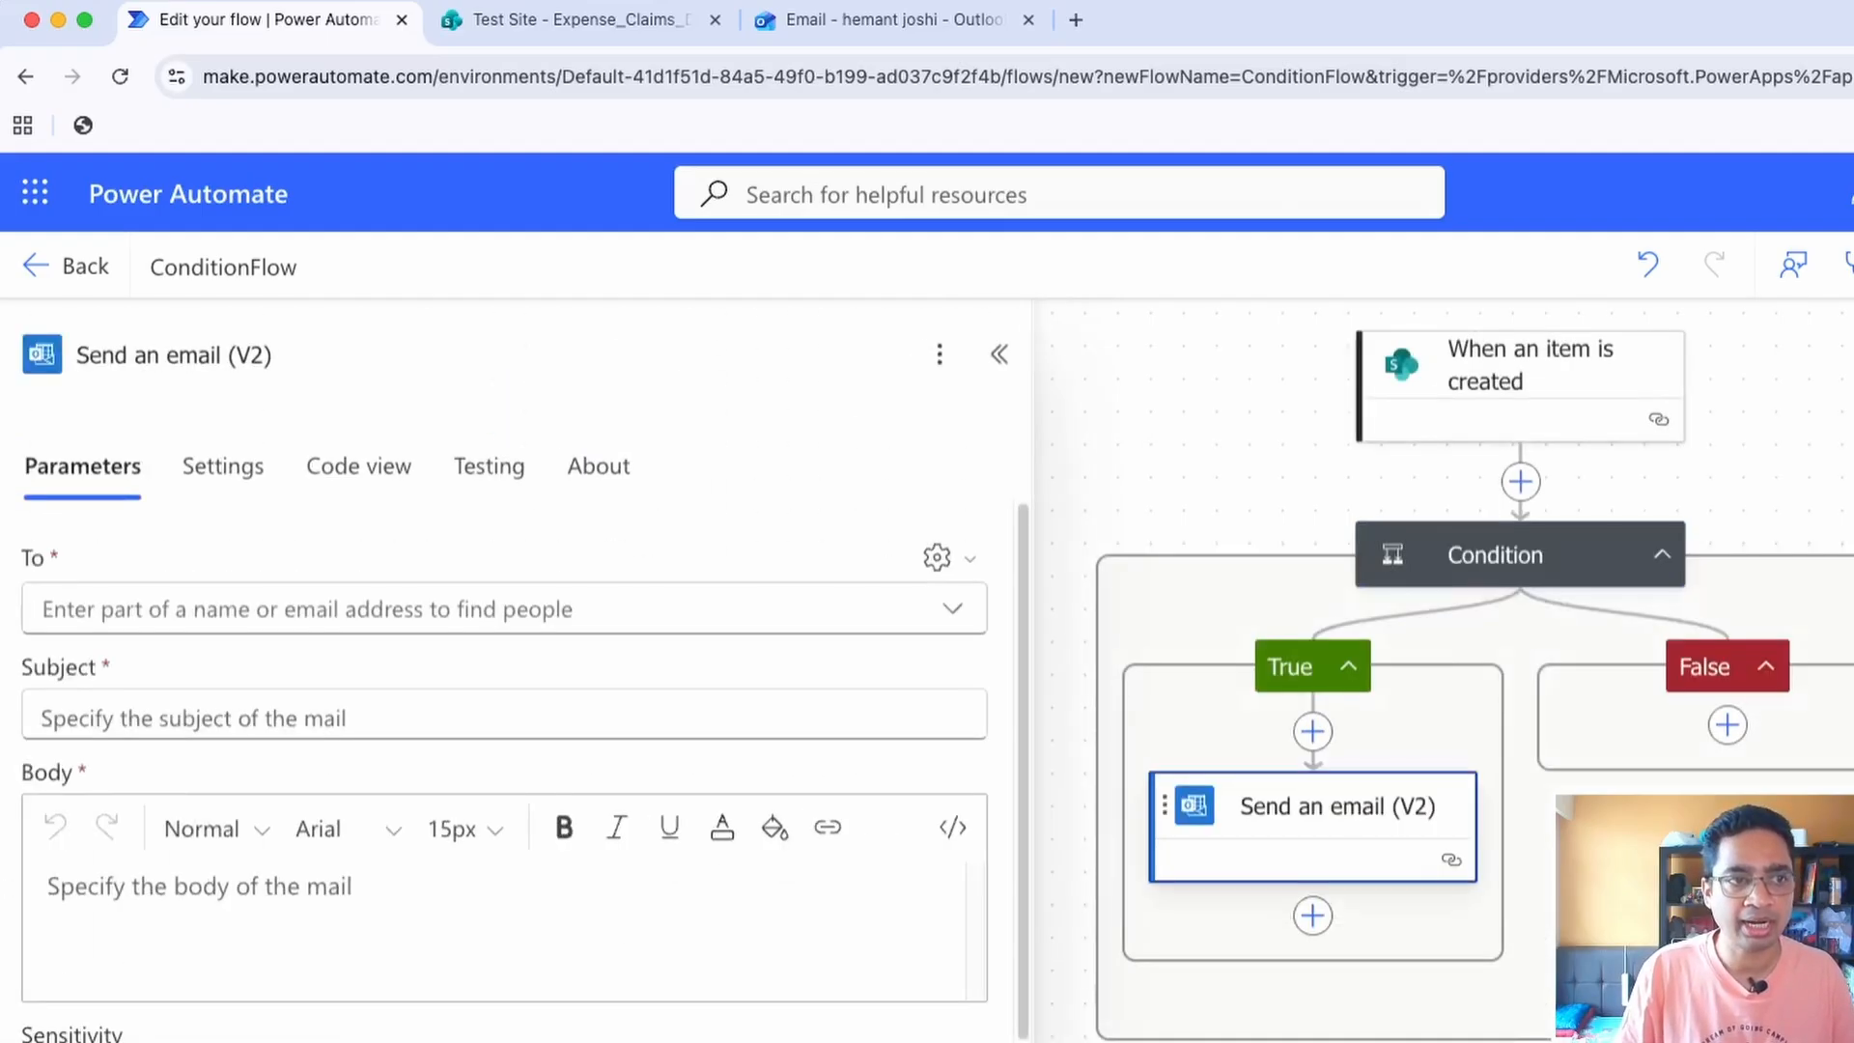
Switch the email's To field to dynamic content and insert the trigger's ManagerEmail as the recipient
{"action": "left_click", "coordinate": [406, 609]}
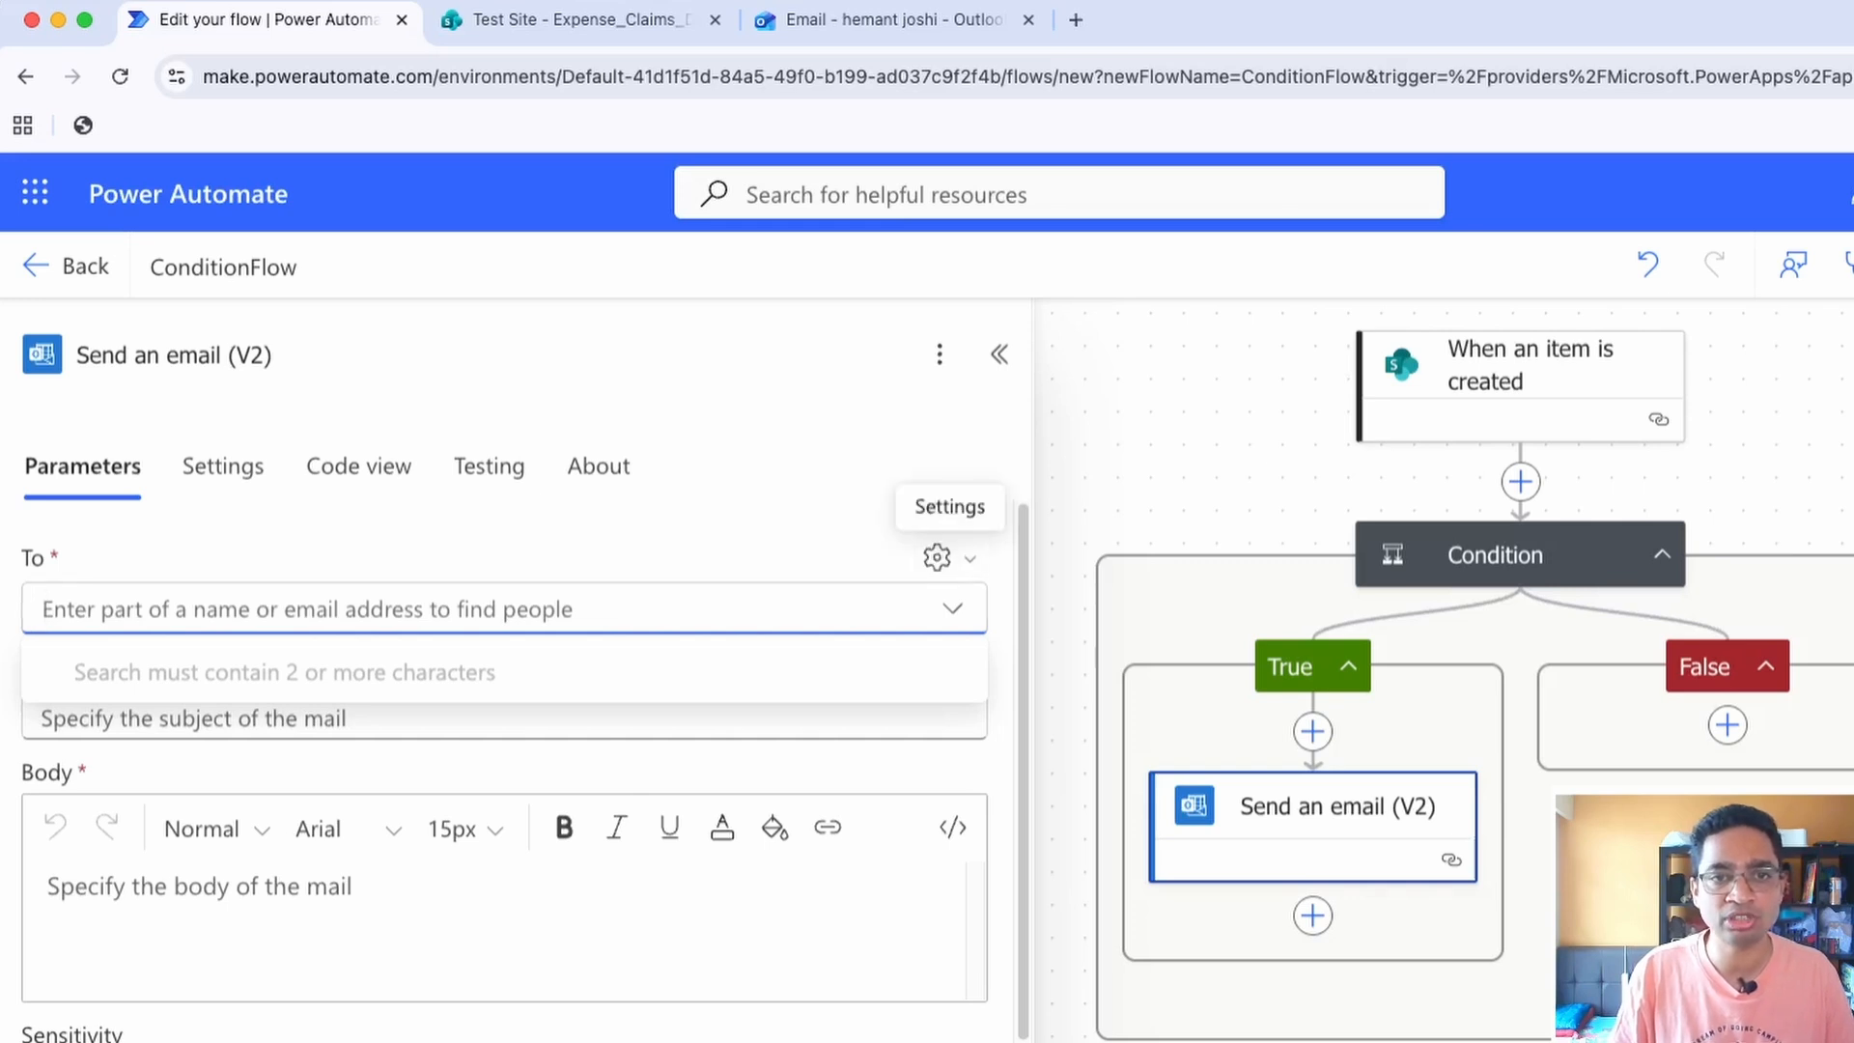
{"action": "left_click", "coordinate": [937, 557]}
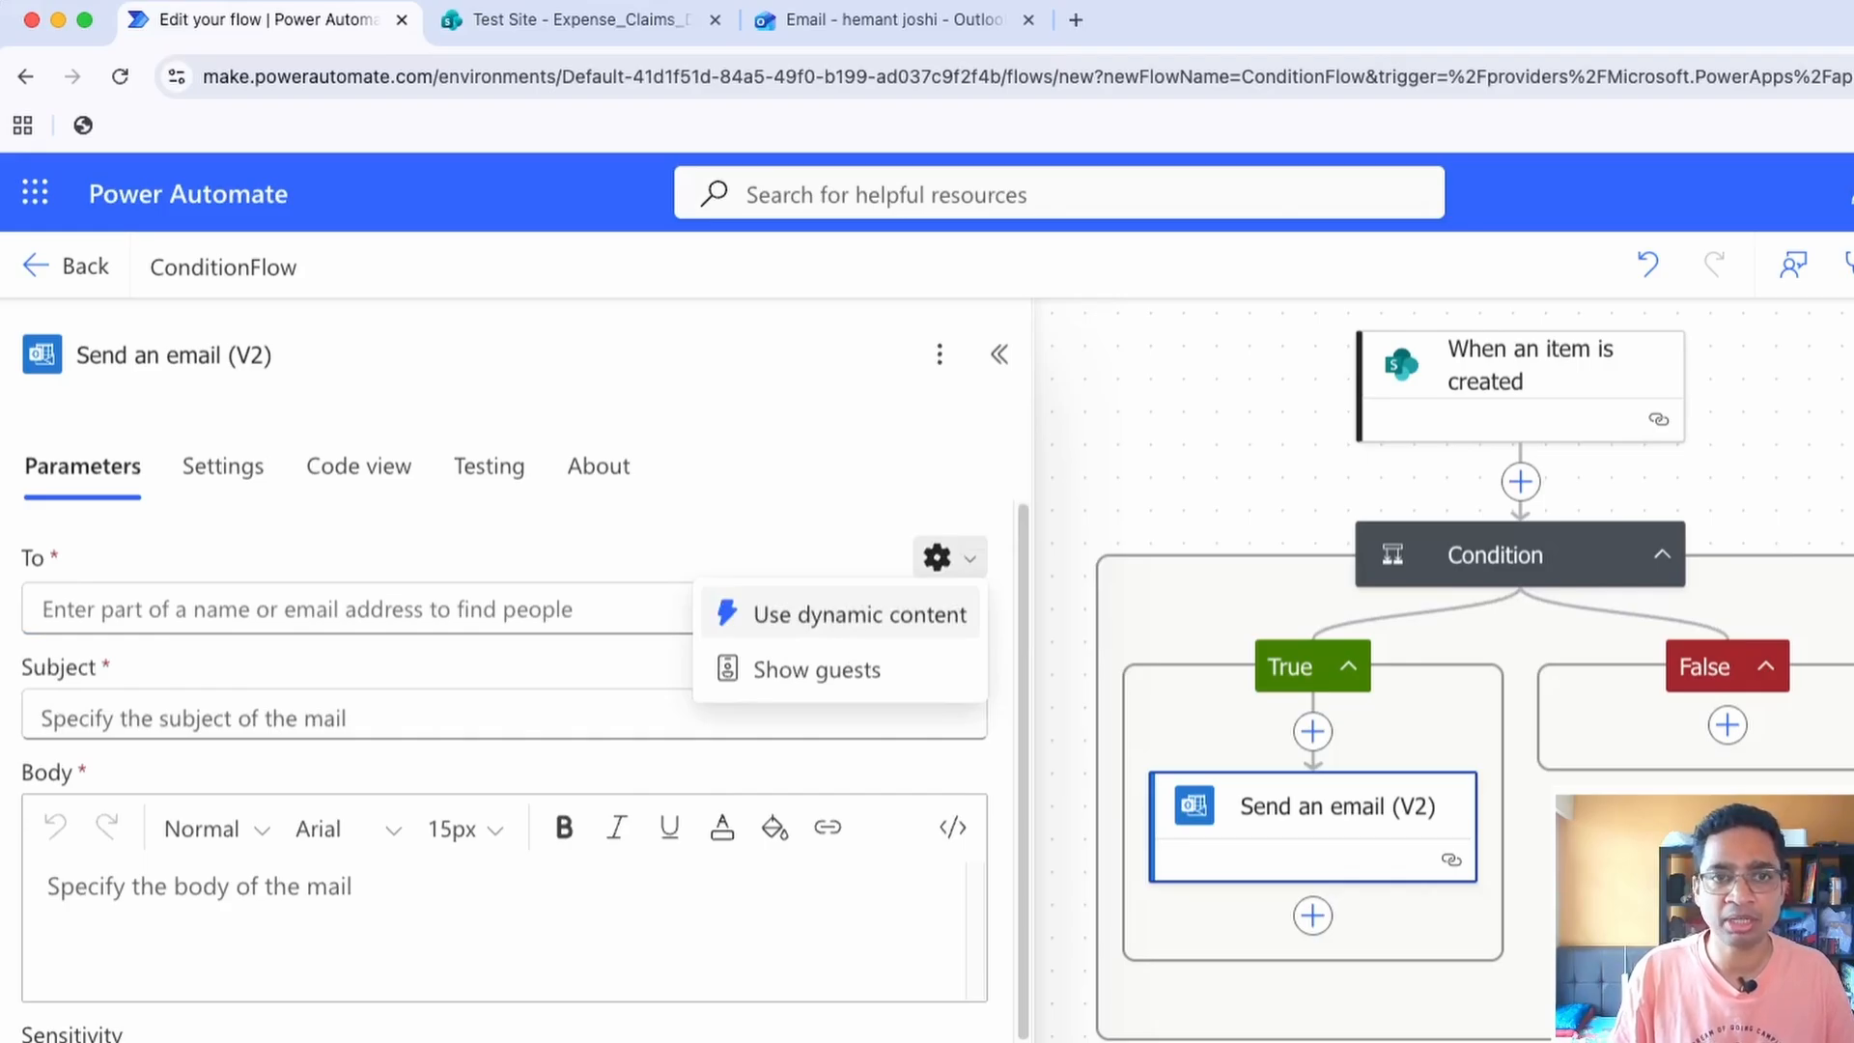
{"action": "left_click", "coordinate": [860, 614]}
{"action": "left_click", "coordinate": [676, 609]}
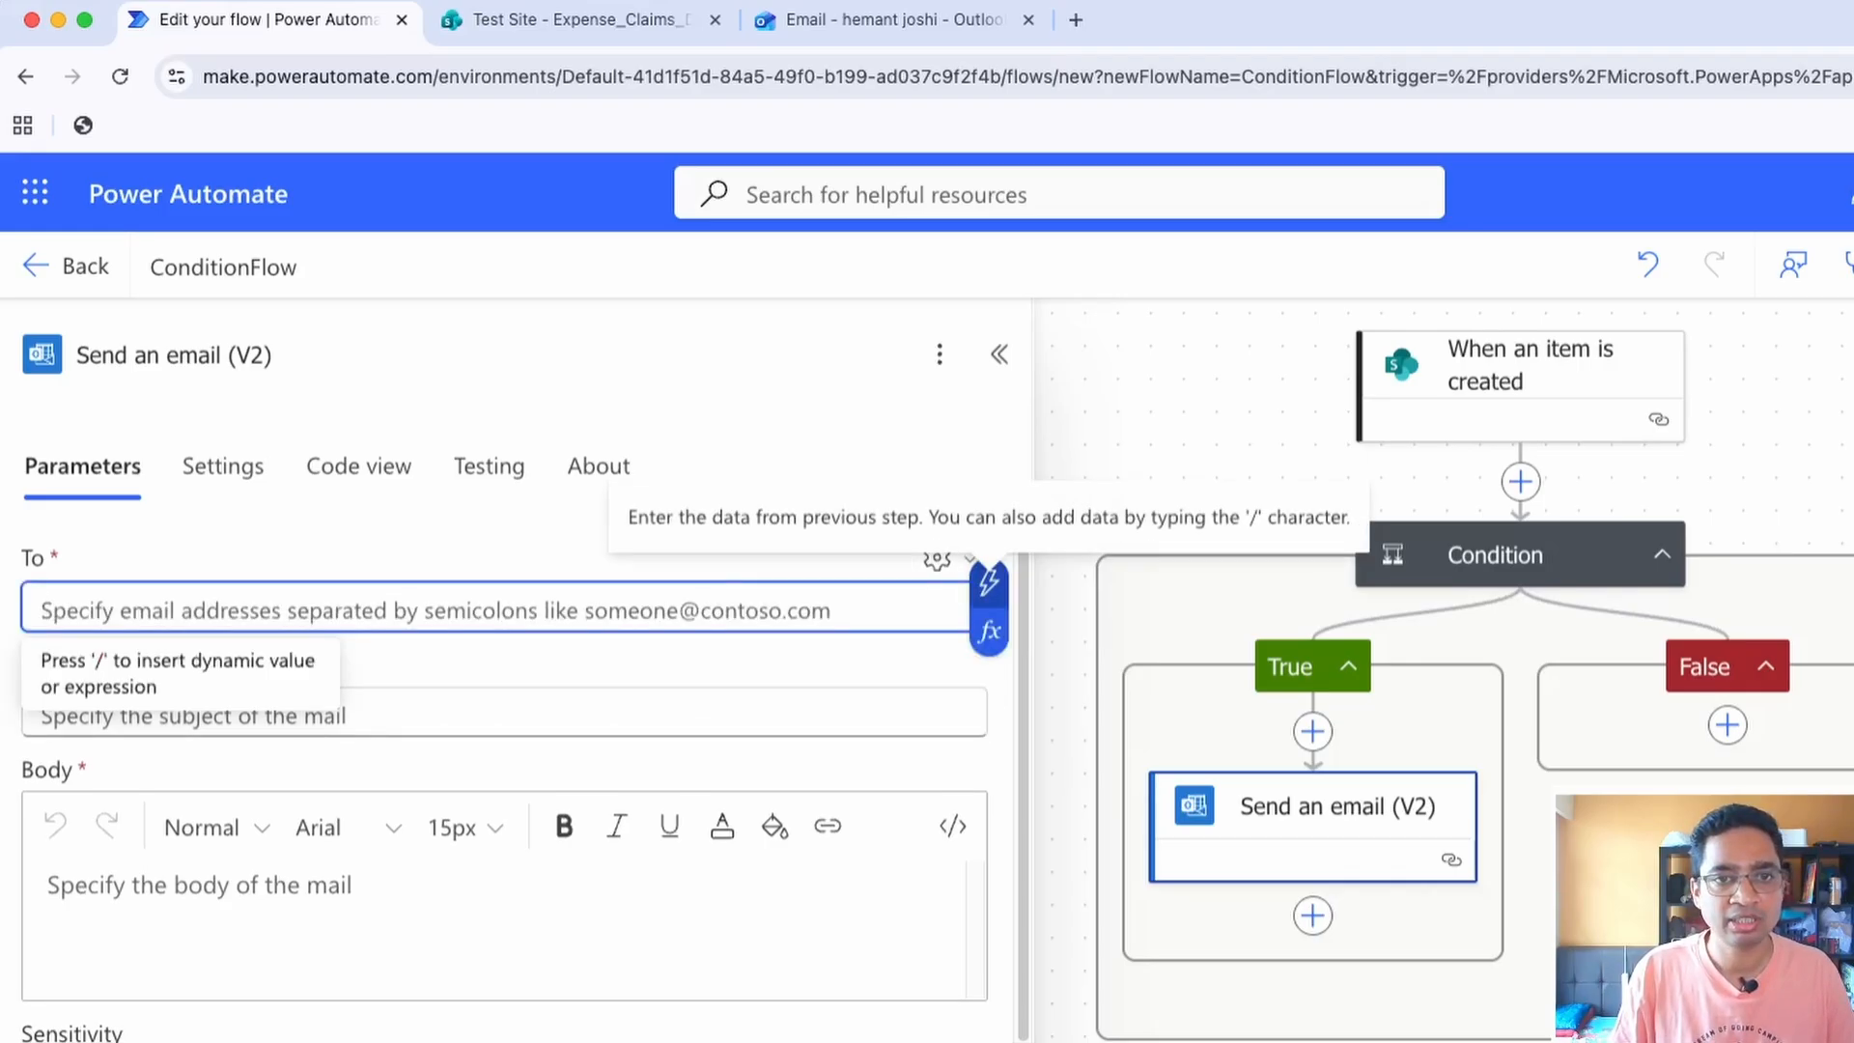
{"action": "left_click", "coordinate": [989, 580]}
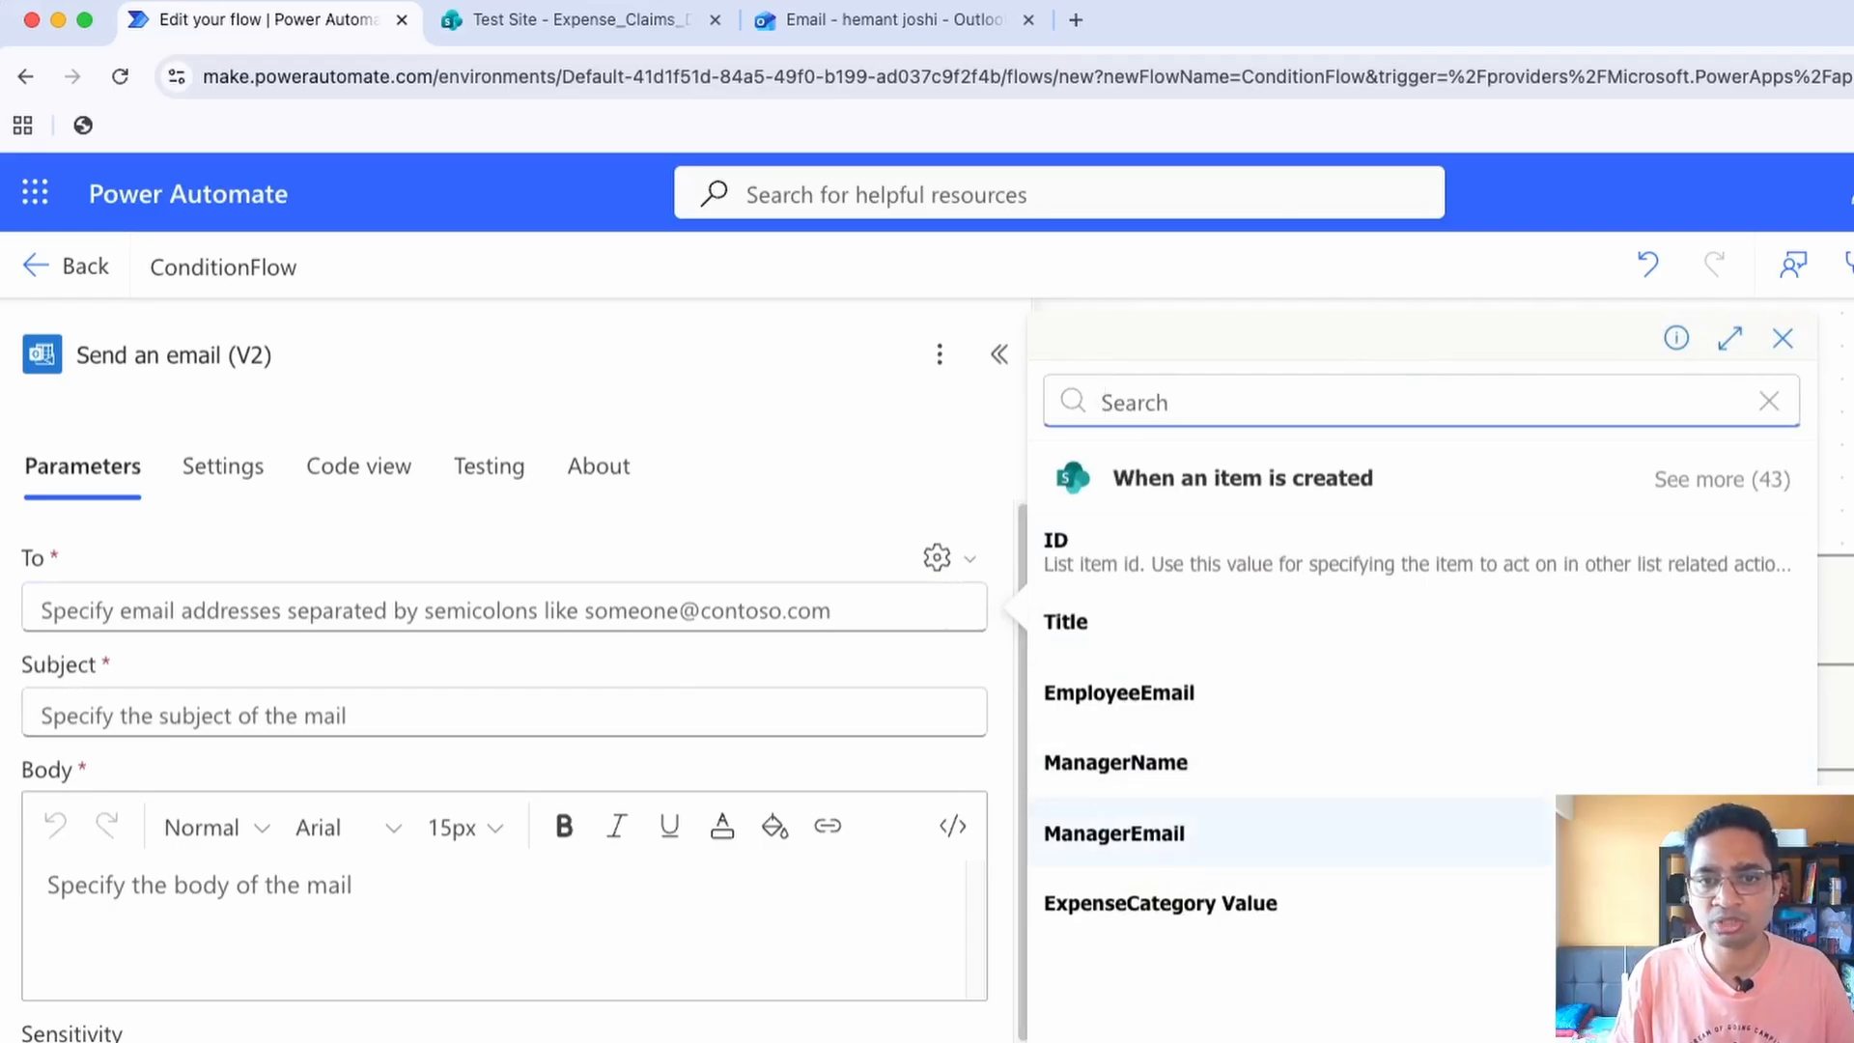
{"action": "left_click", "coordinate": [1641, 832]}
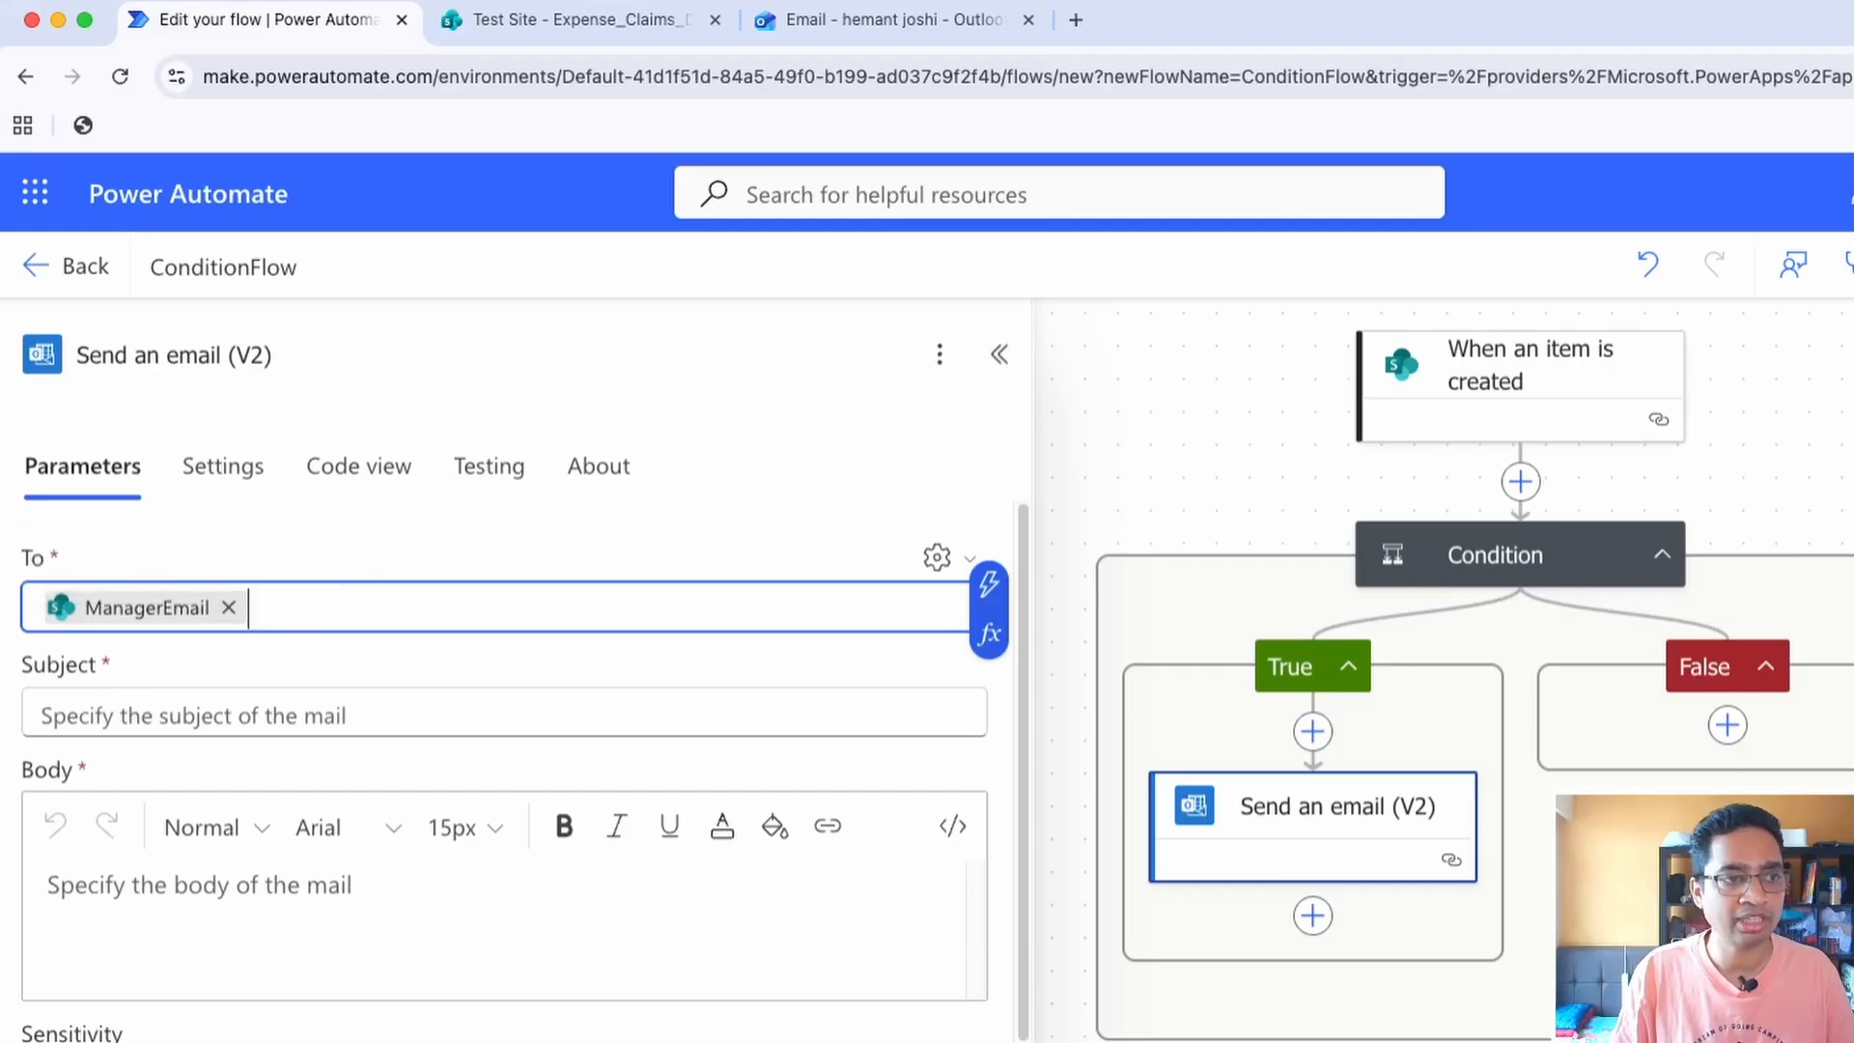
Enter "New Expense Submitted" as the email's subject
{"action": "left_click", "coordinate": [193, 714]}
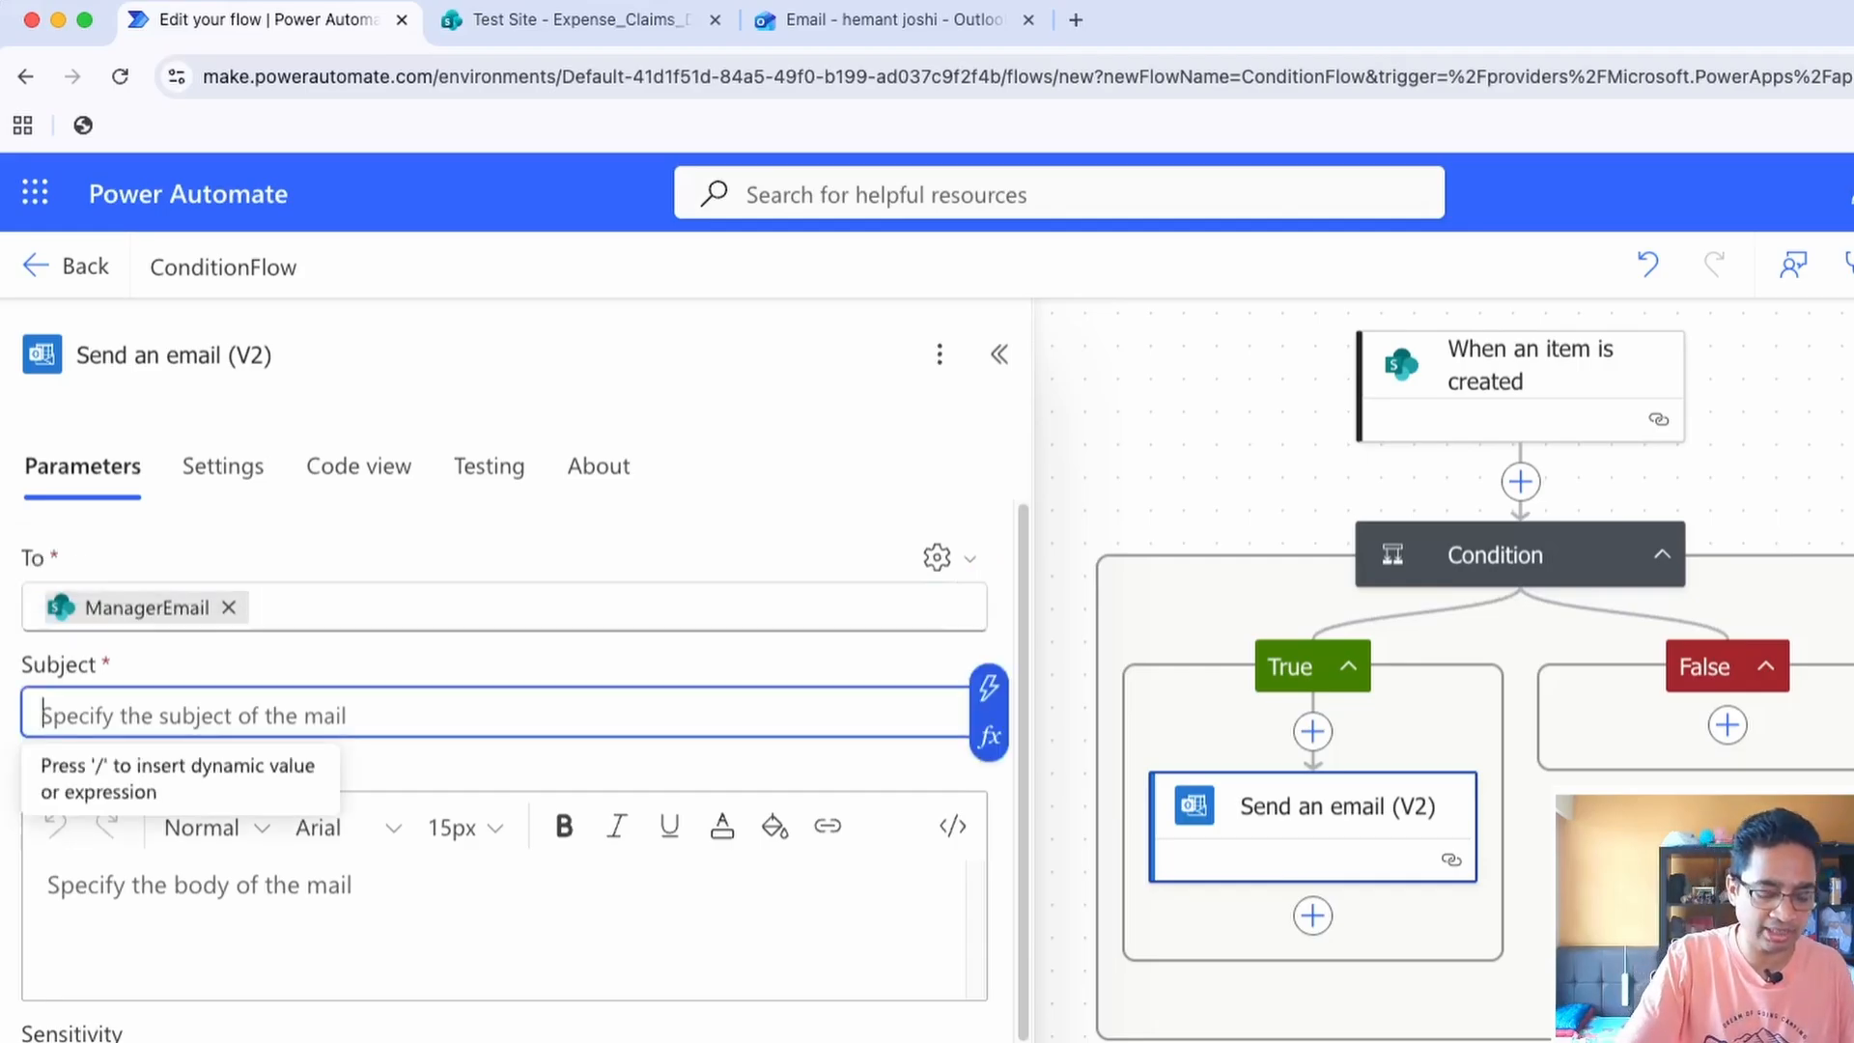
{"action": "type", "text": "N"}
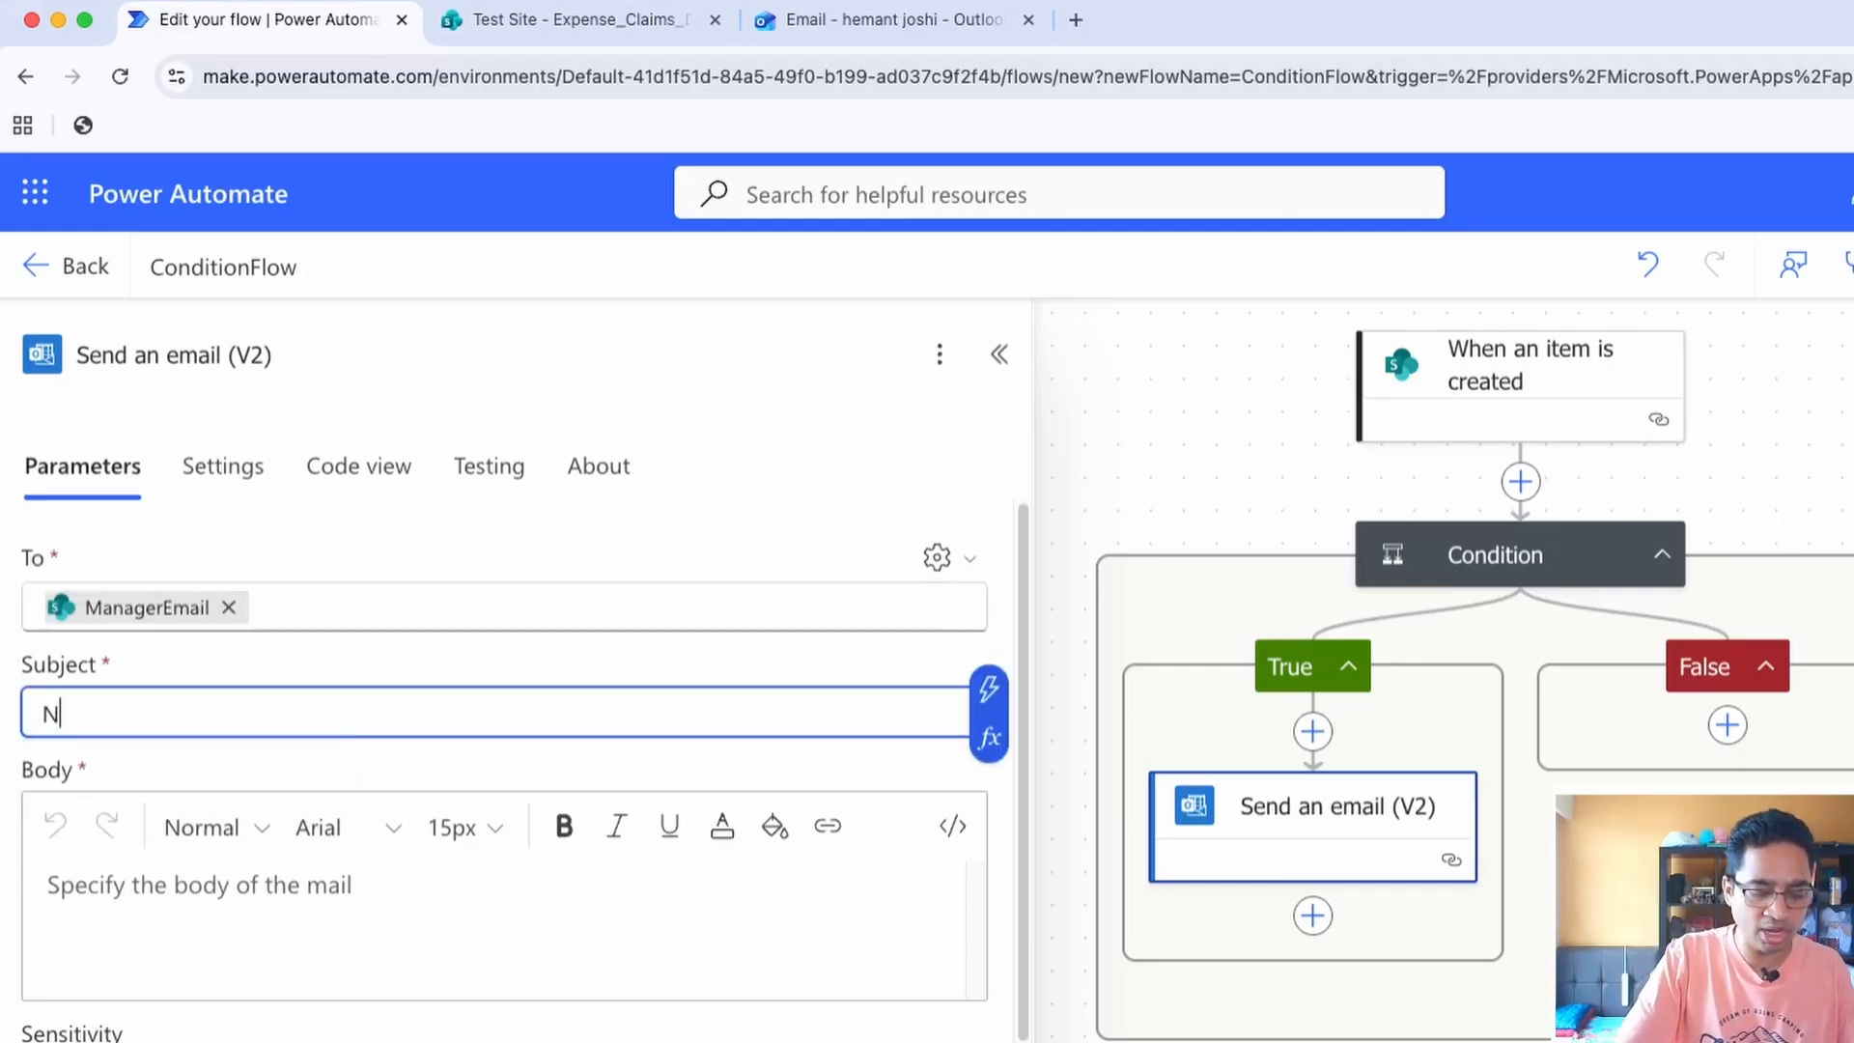
{"action": "type", "text": "ew Expense"}
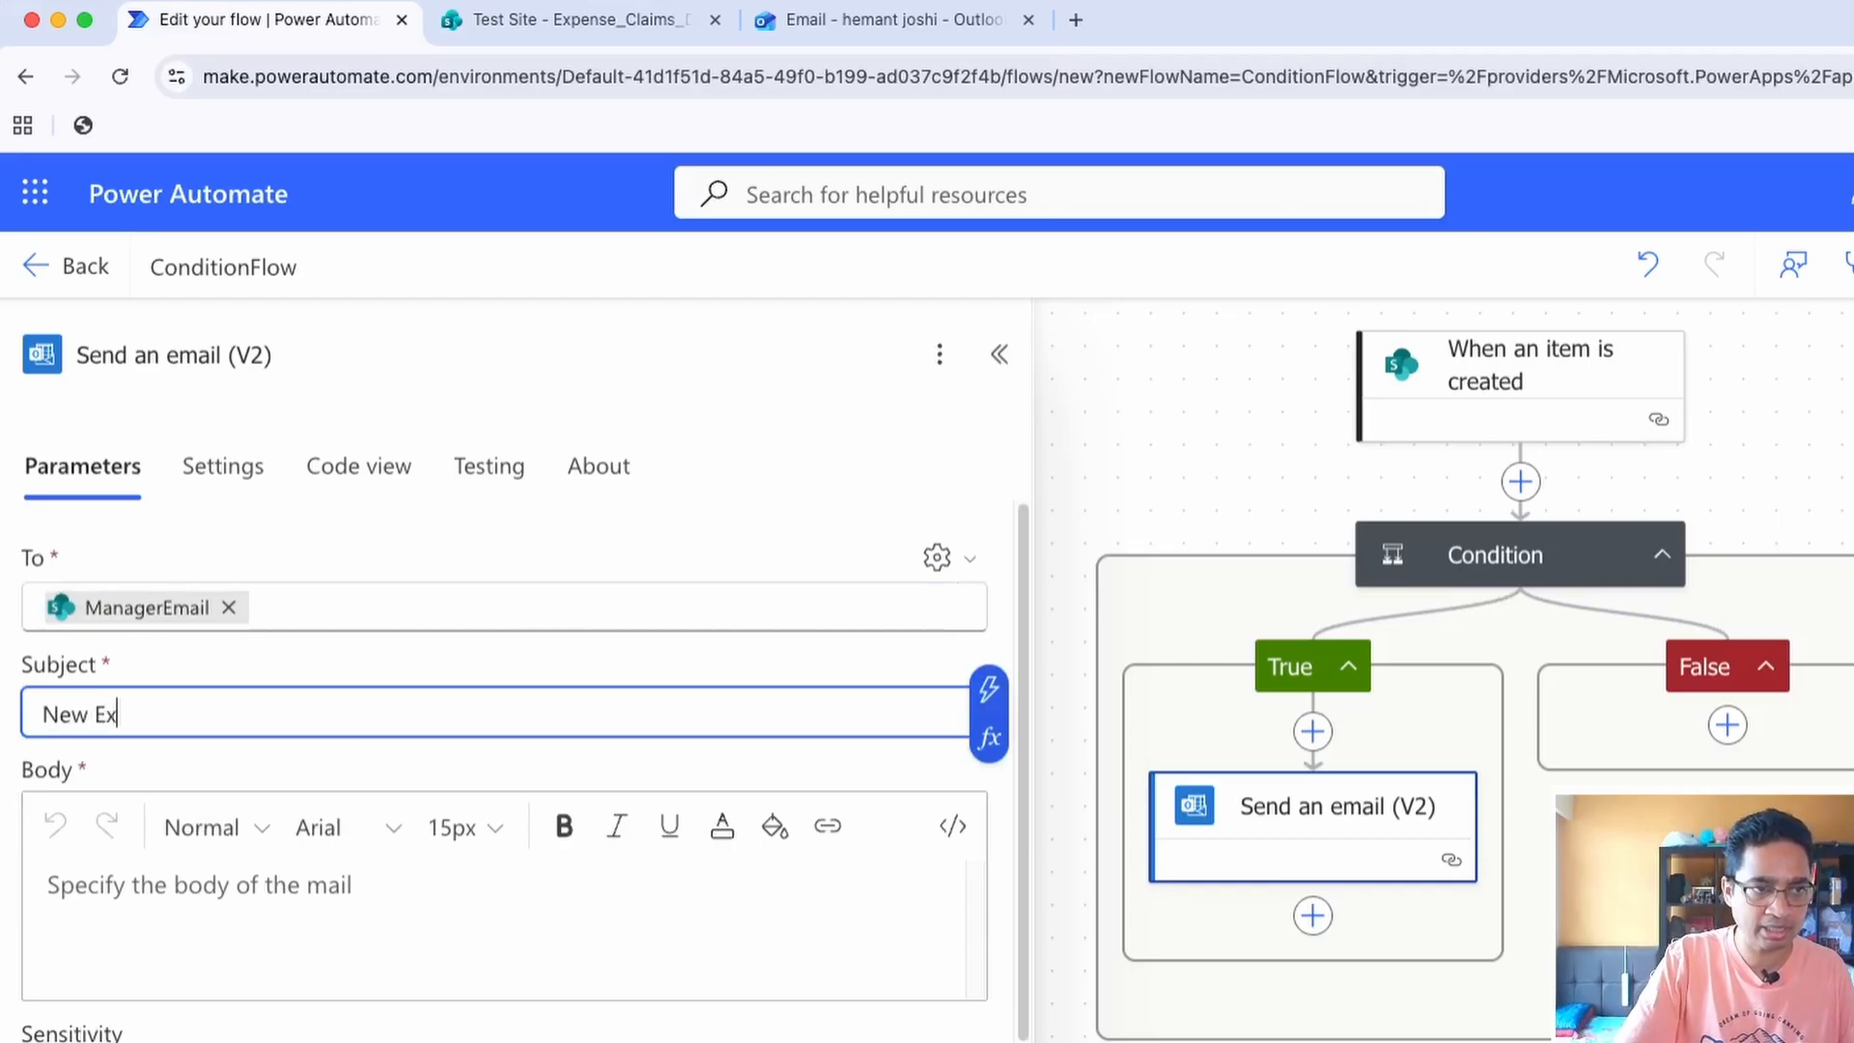
{"action": "key", "text": "BackSpace"}
{"action": "key", "text": "BackSpace"}
{"action": "key", "text": "BackSpace"}
{"action": "type", "text": "nse"}
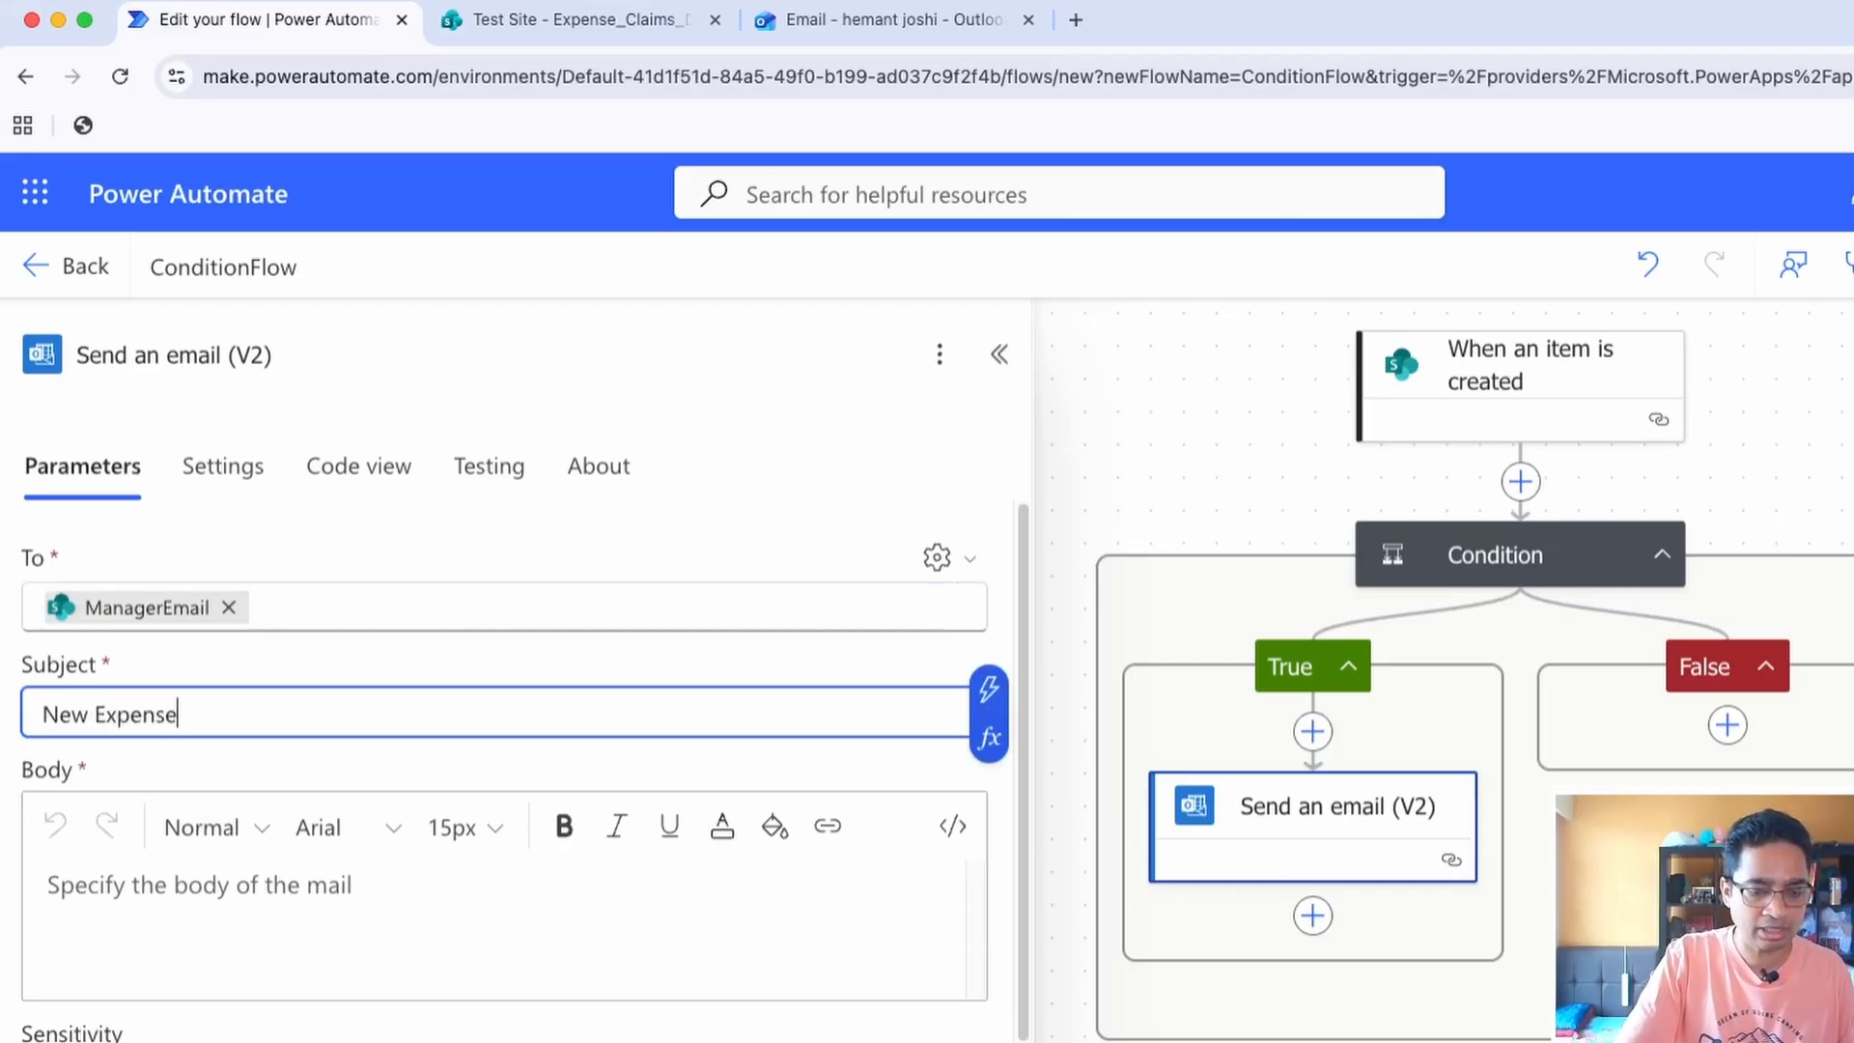
{"action": "type", "text": " Submitted"}
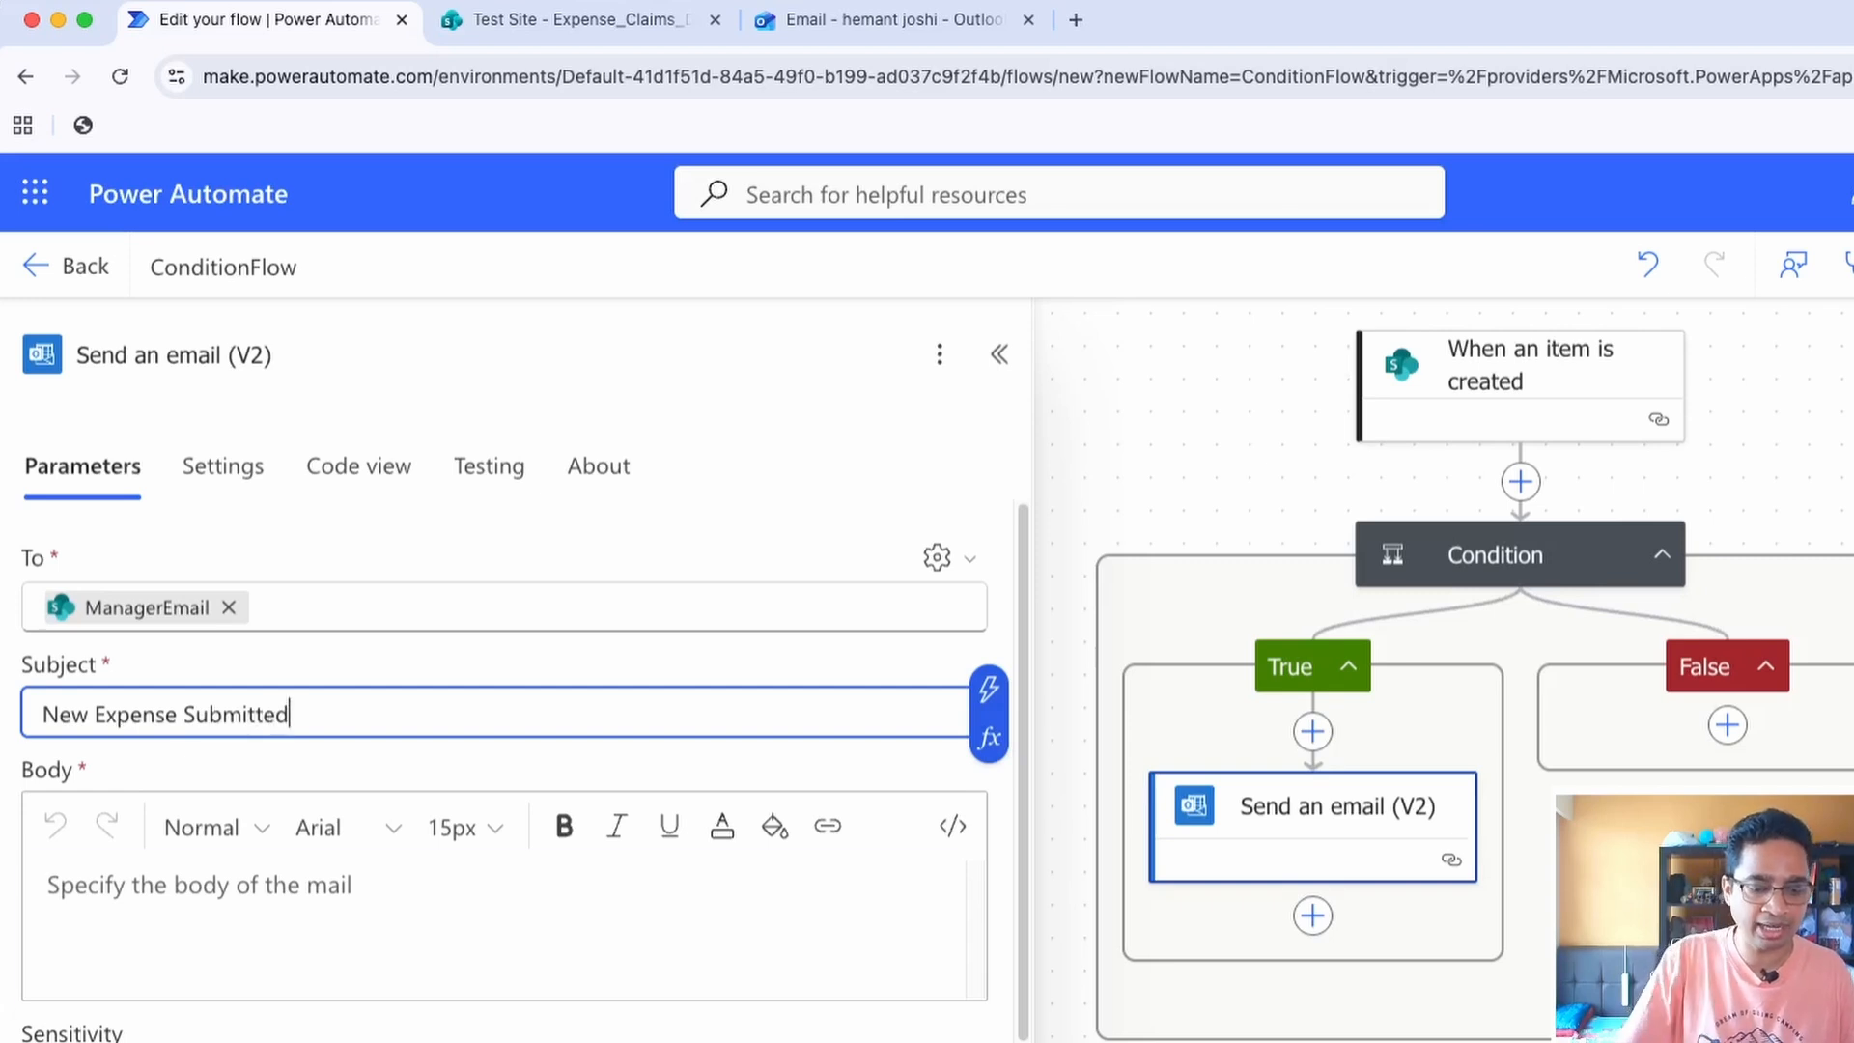
Start the email body with the greeting "Hi", the dynamic ManagerName value and a comma, followed by a blank line
{"action": "left_click", "coordinate": [199, 886]}
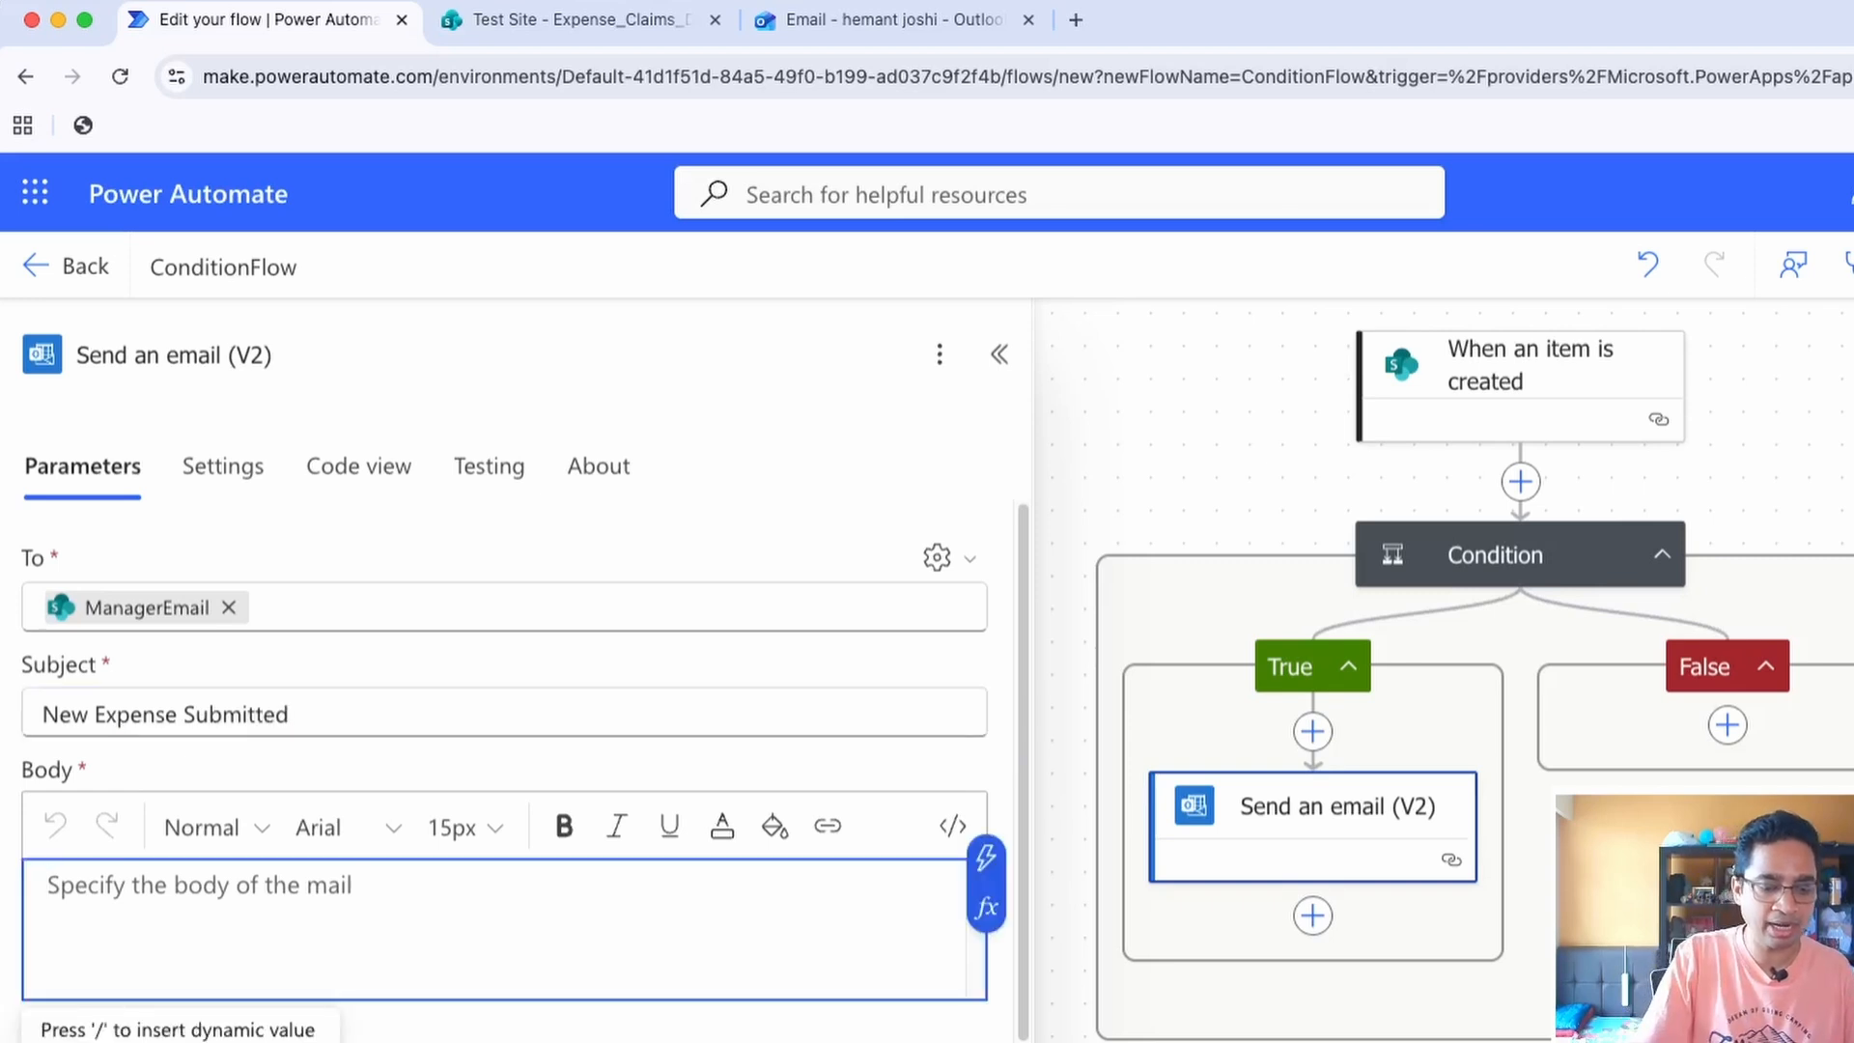
{"action": "type", "text": "Hi"}
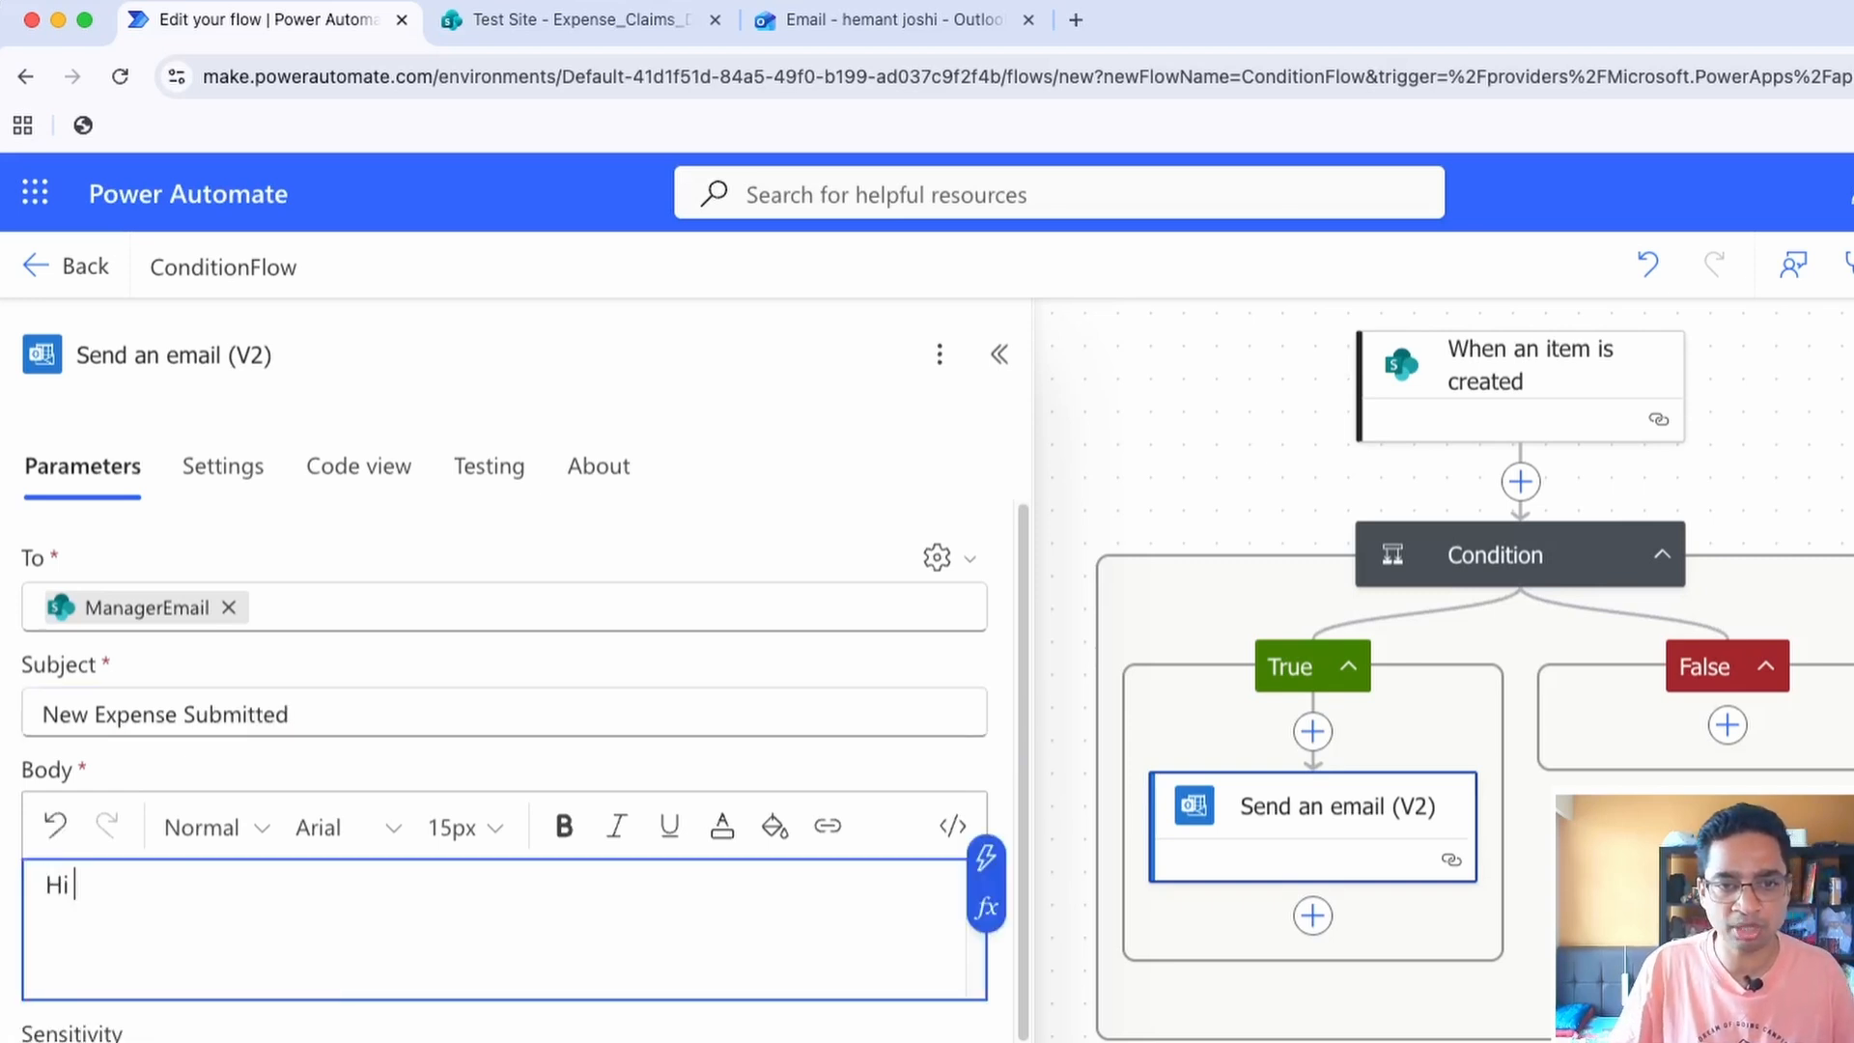
{"action": "left_click", "coordinate": [985, 856]}
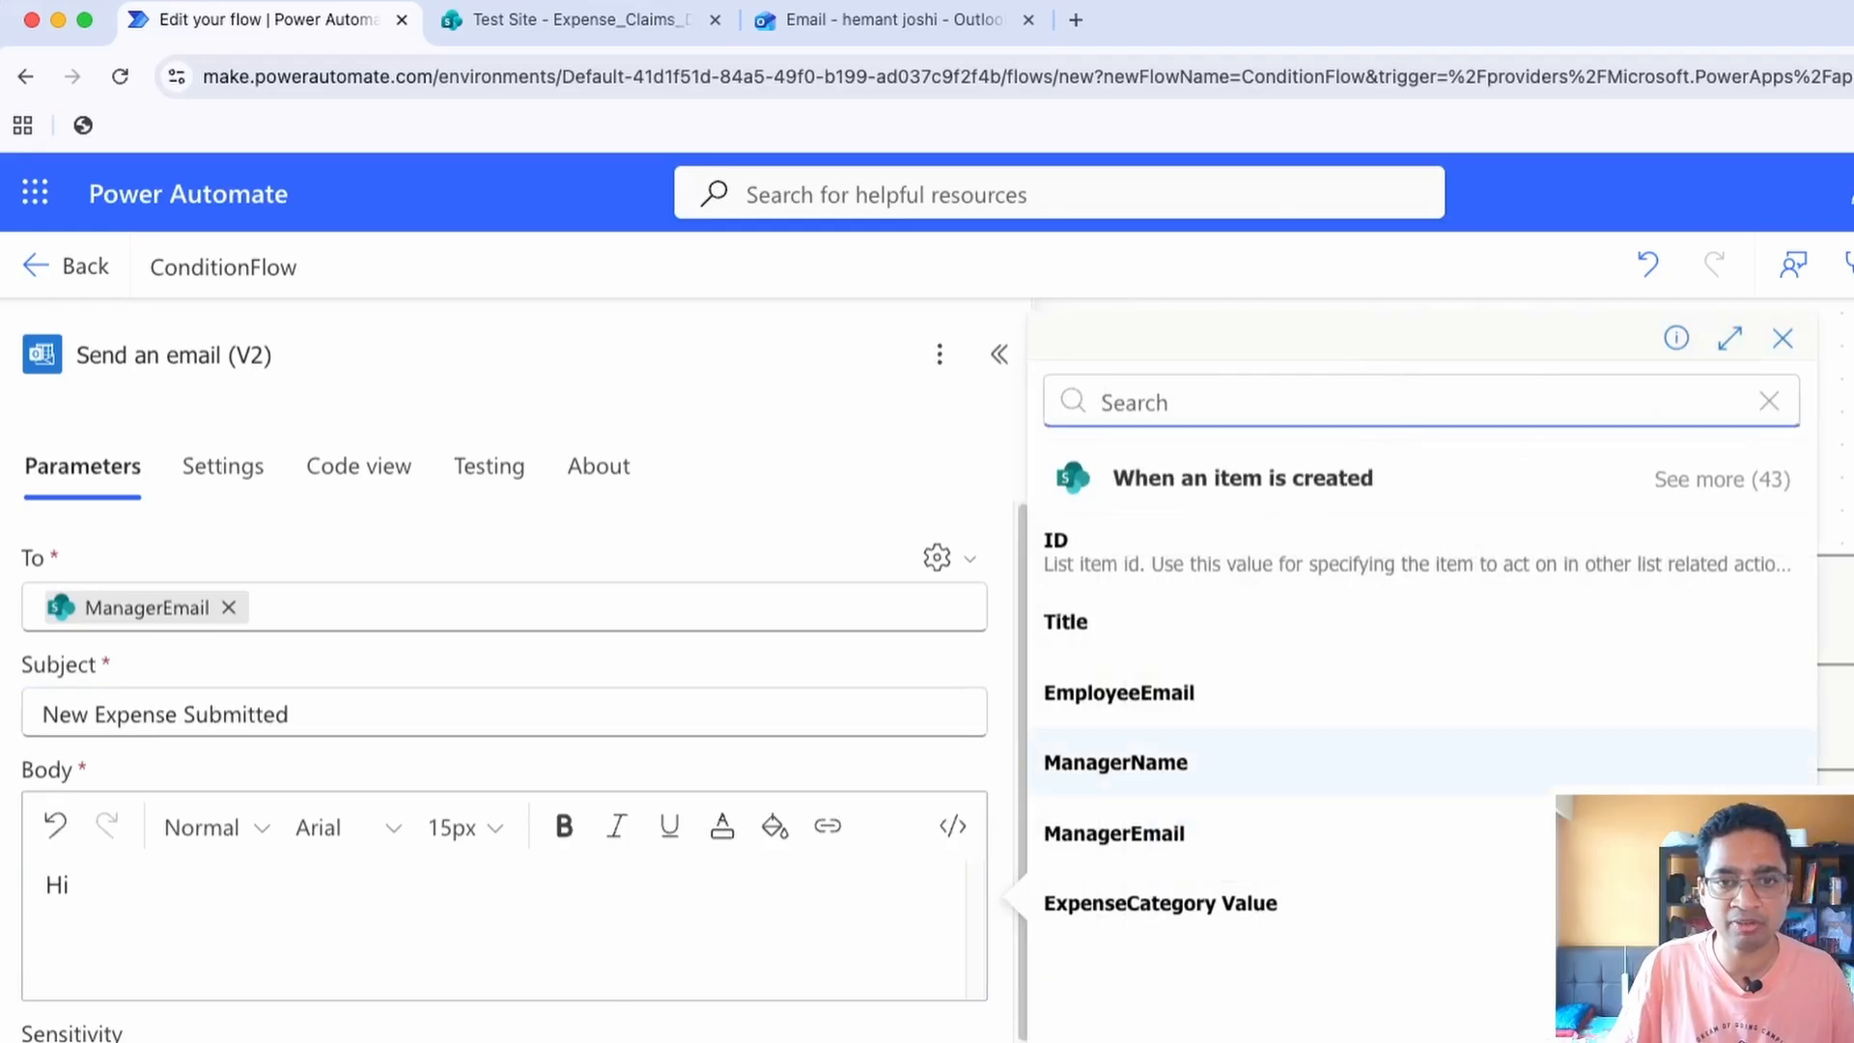
{"action": "left_click", "coordinate": [1116, 762]}
{"action": "type", "text": ","}
{"action": "key", "text": "Return"}
{"action": "key", "text": "Return"}
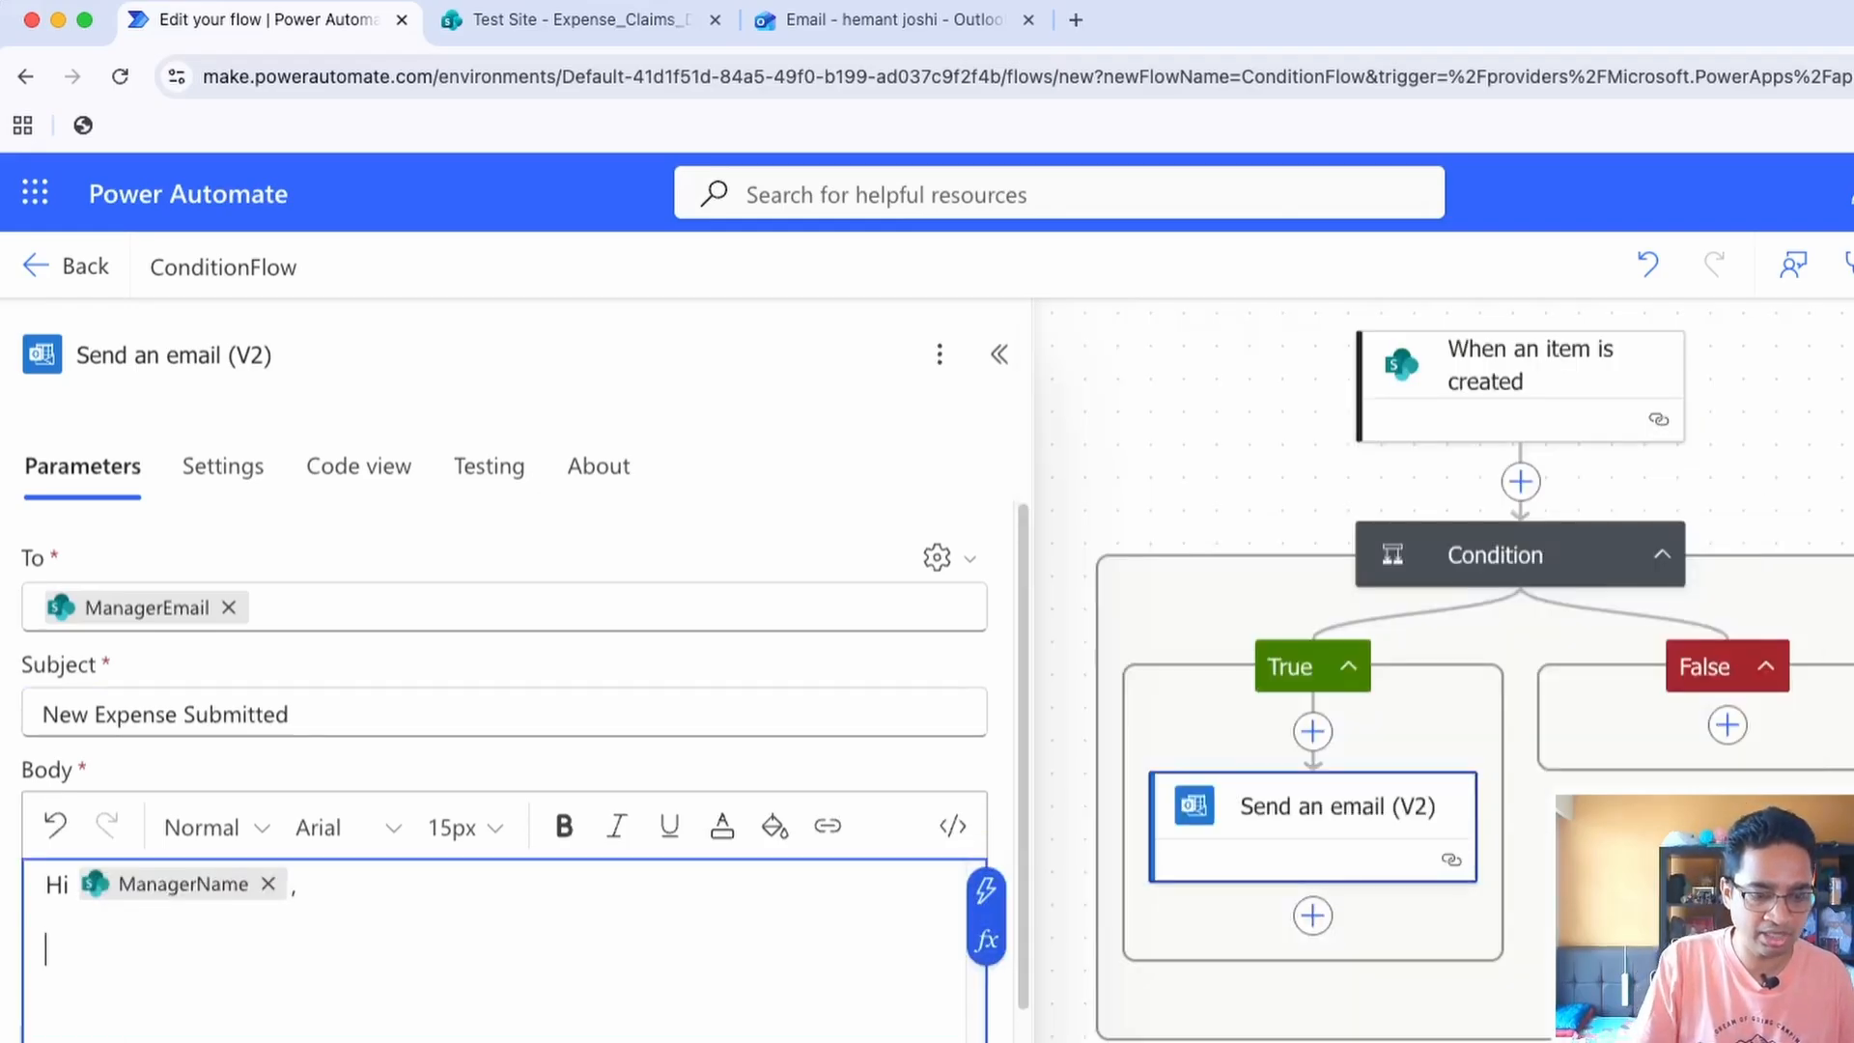
Write "Expense of value" below the greeting in the email body and insert the trigger's Amount after it
{"action": "type", "text": "Expe"}
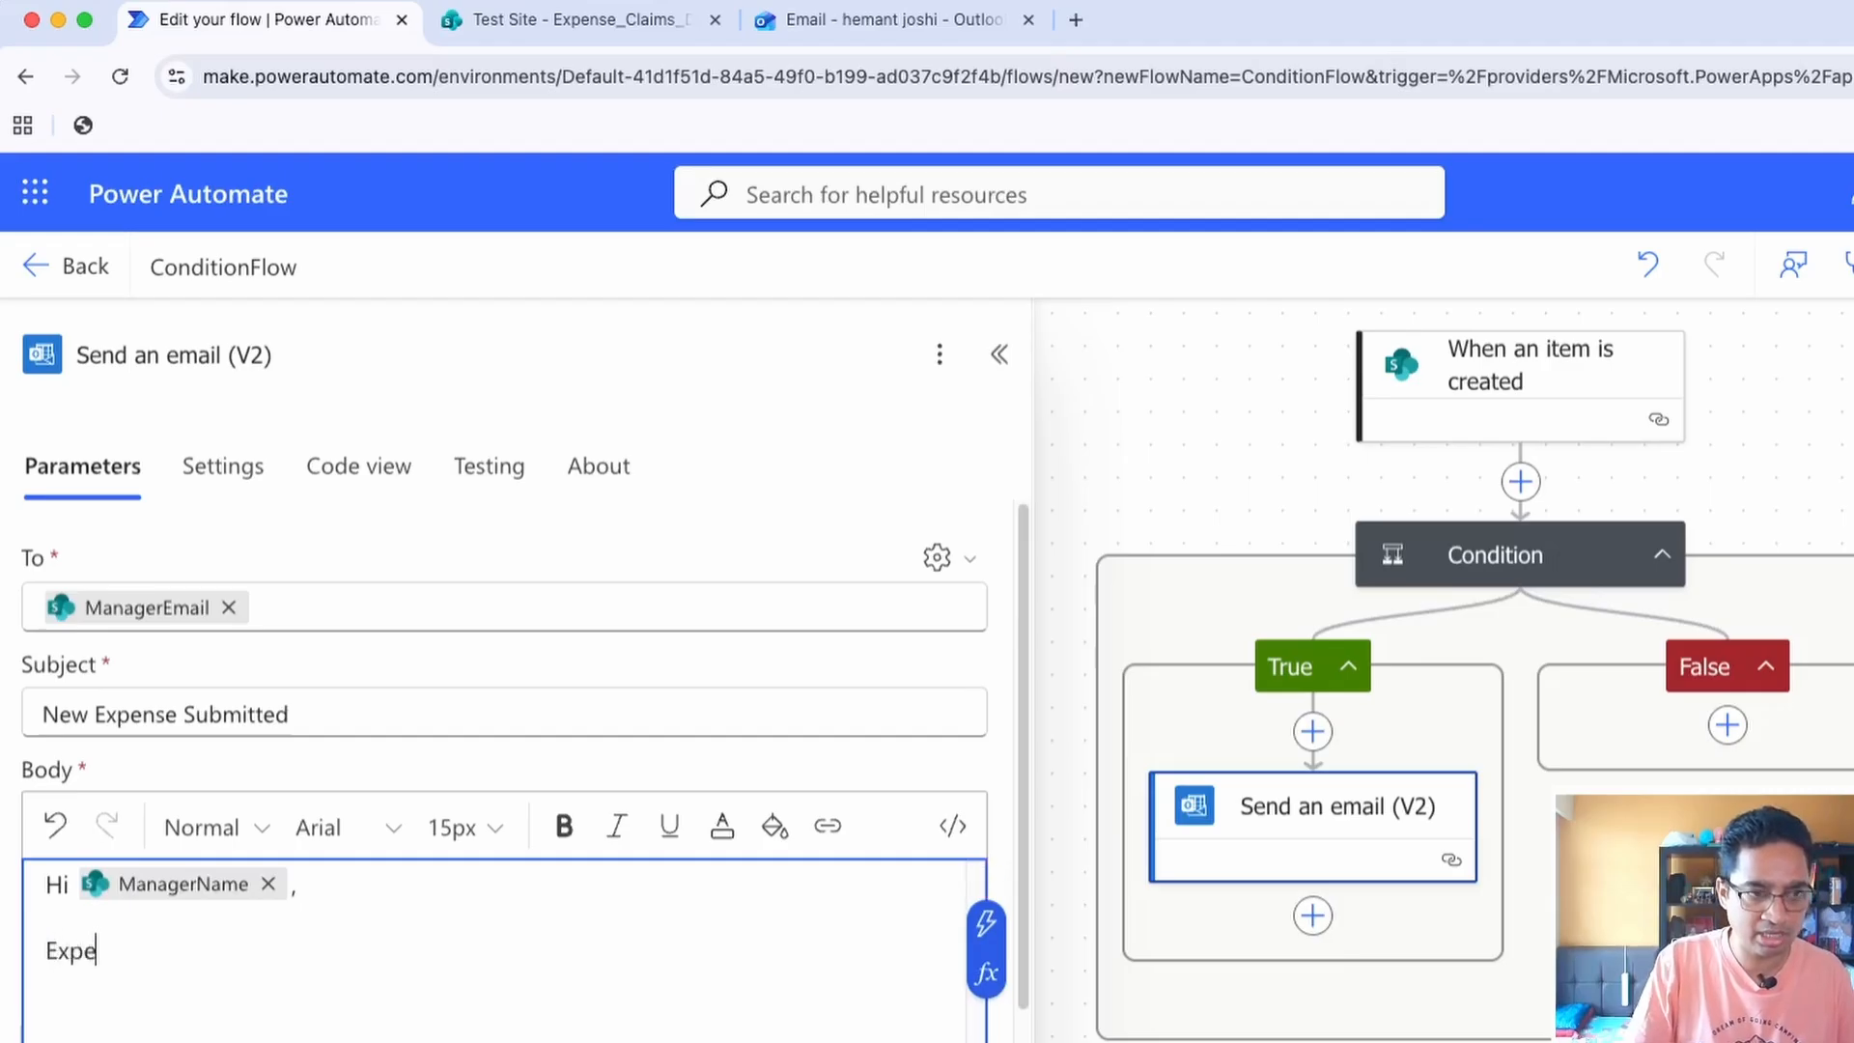
{"action": "type", "text": "nse of valk"}
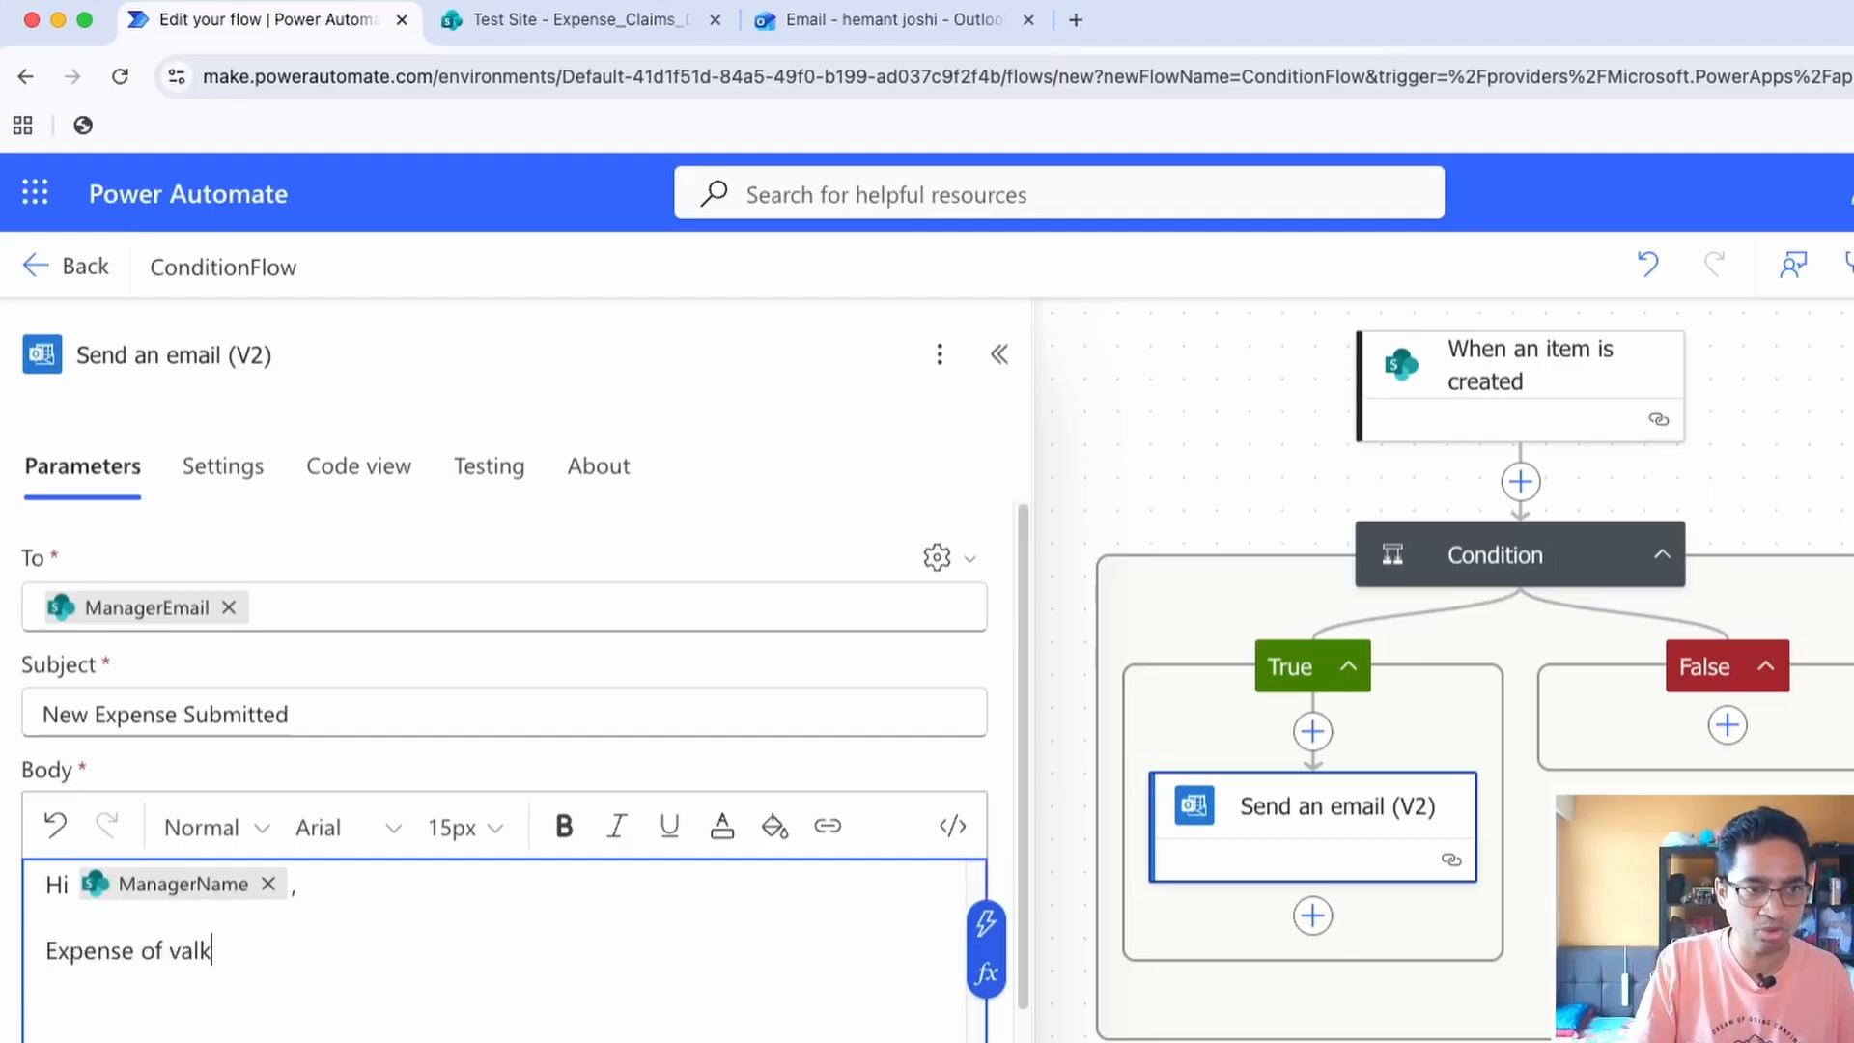
{"action": "key", "text": "BackSpace"}
{"action": "type", "text": "ue"}
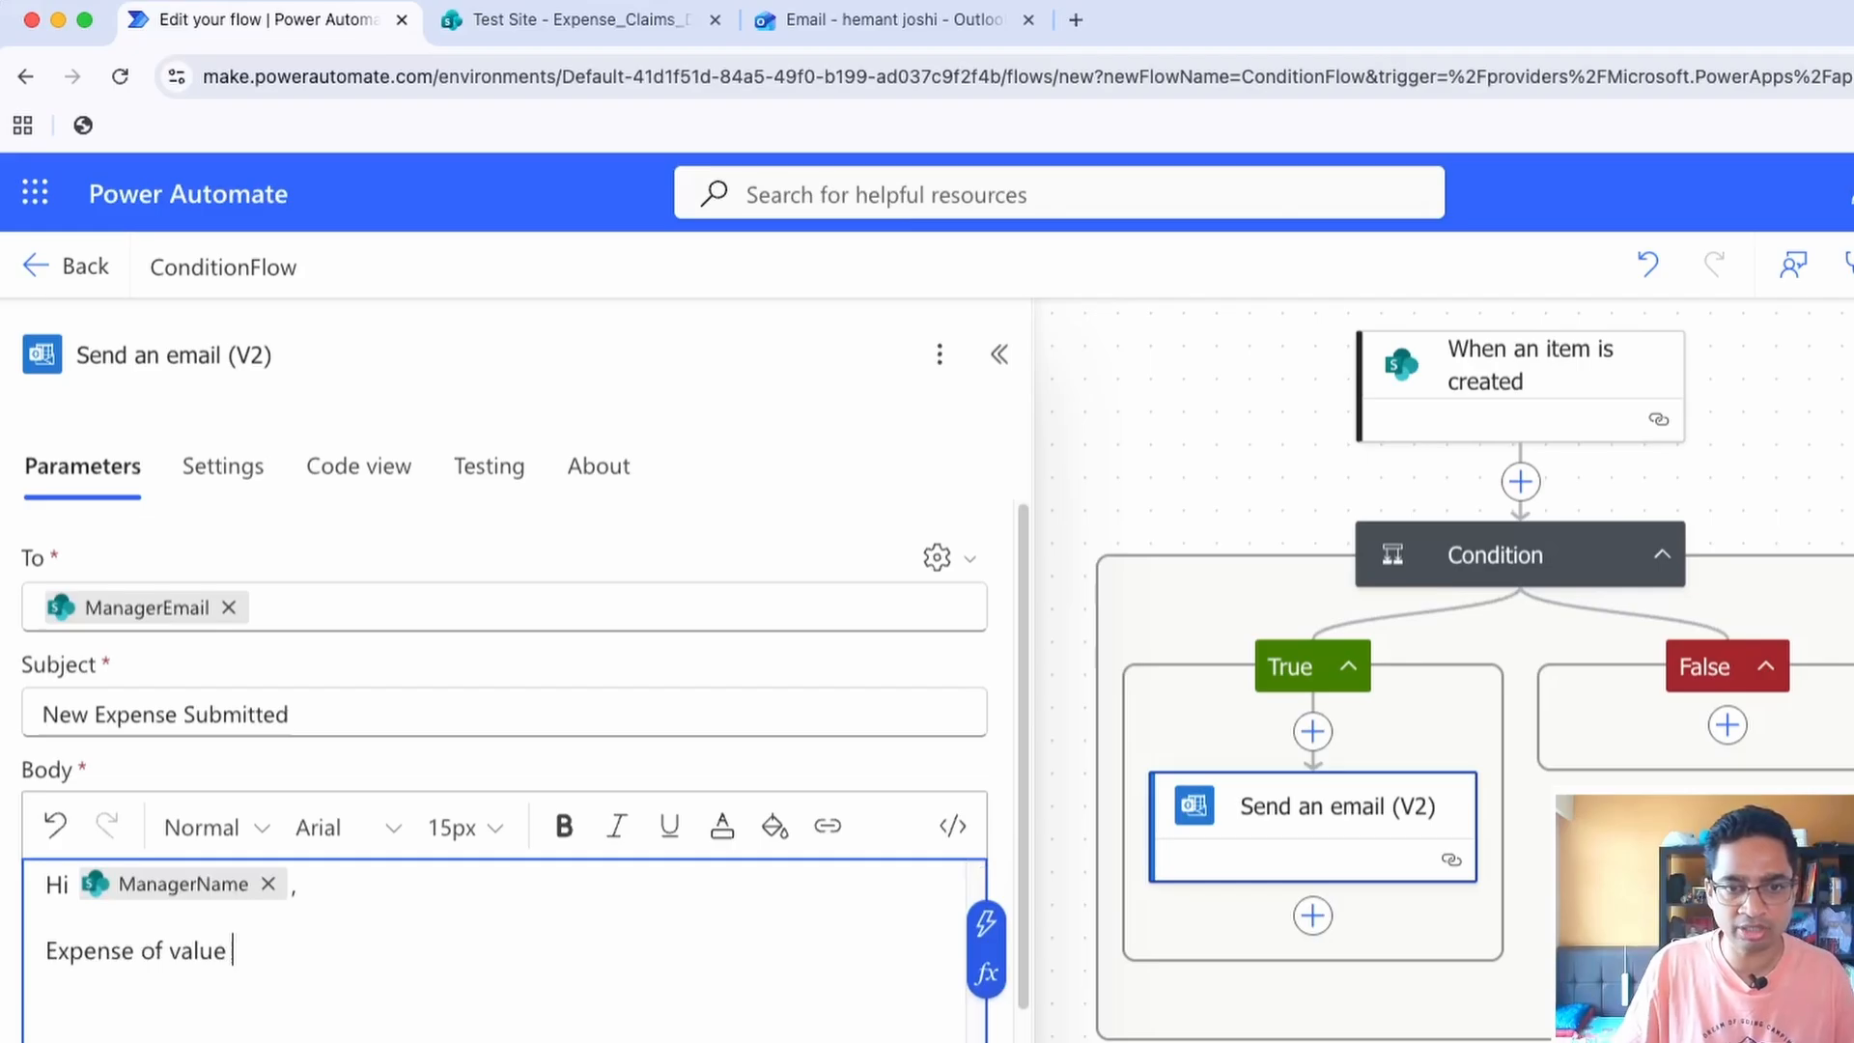
{"action": "left_click", "coordinate": [985, 922]}
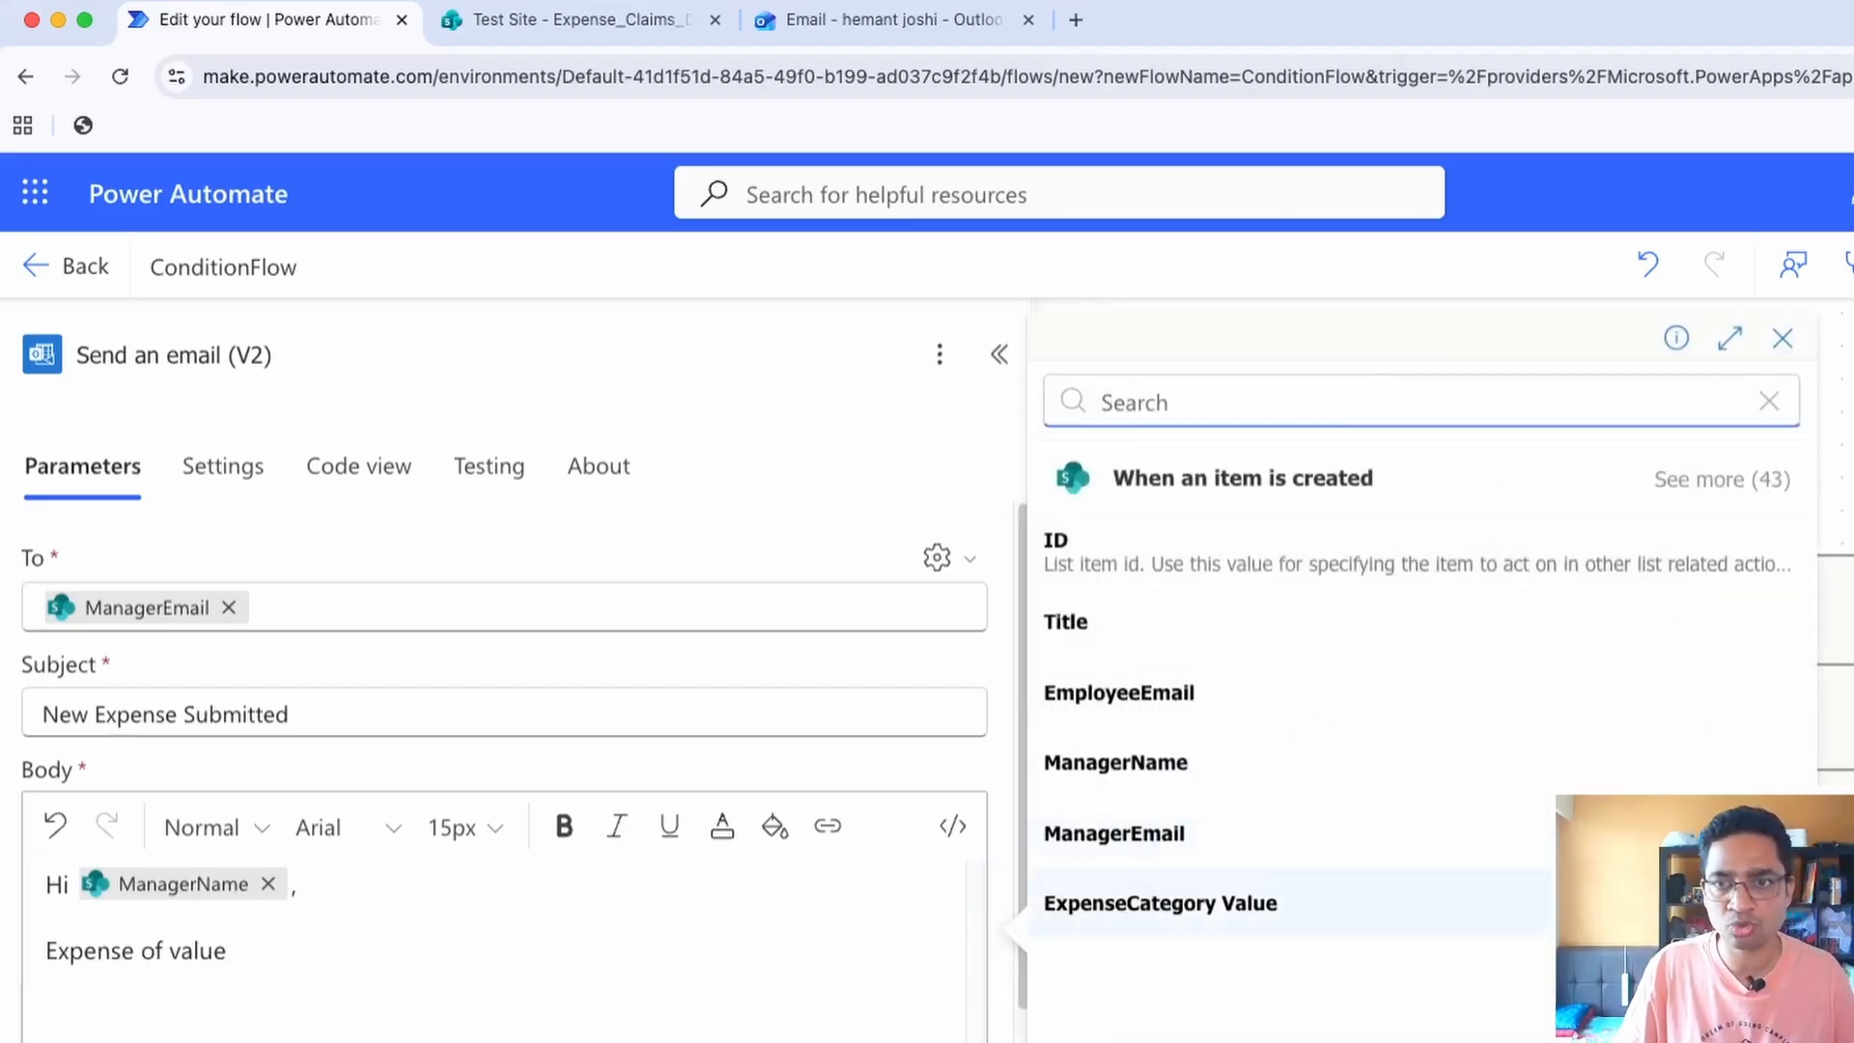
{"action": "left_click", "coordinate": [1722, 480]}
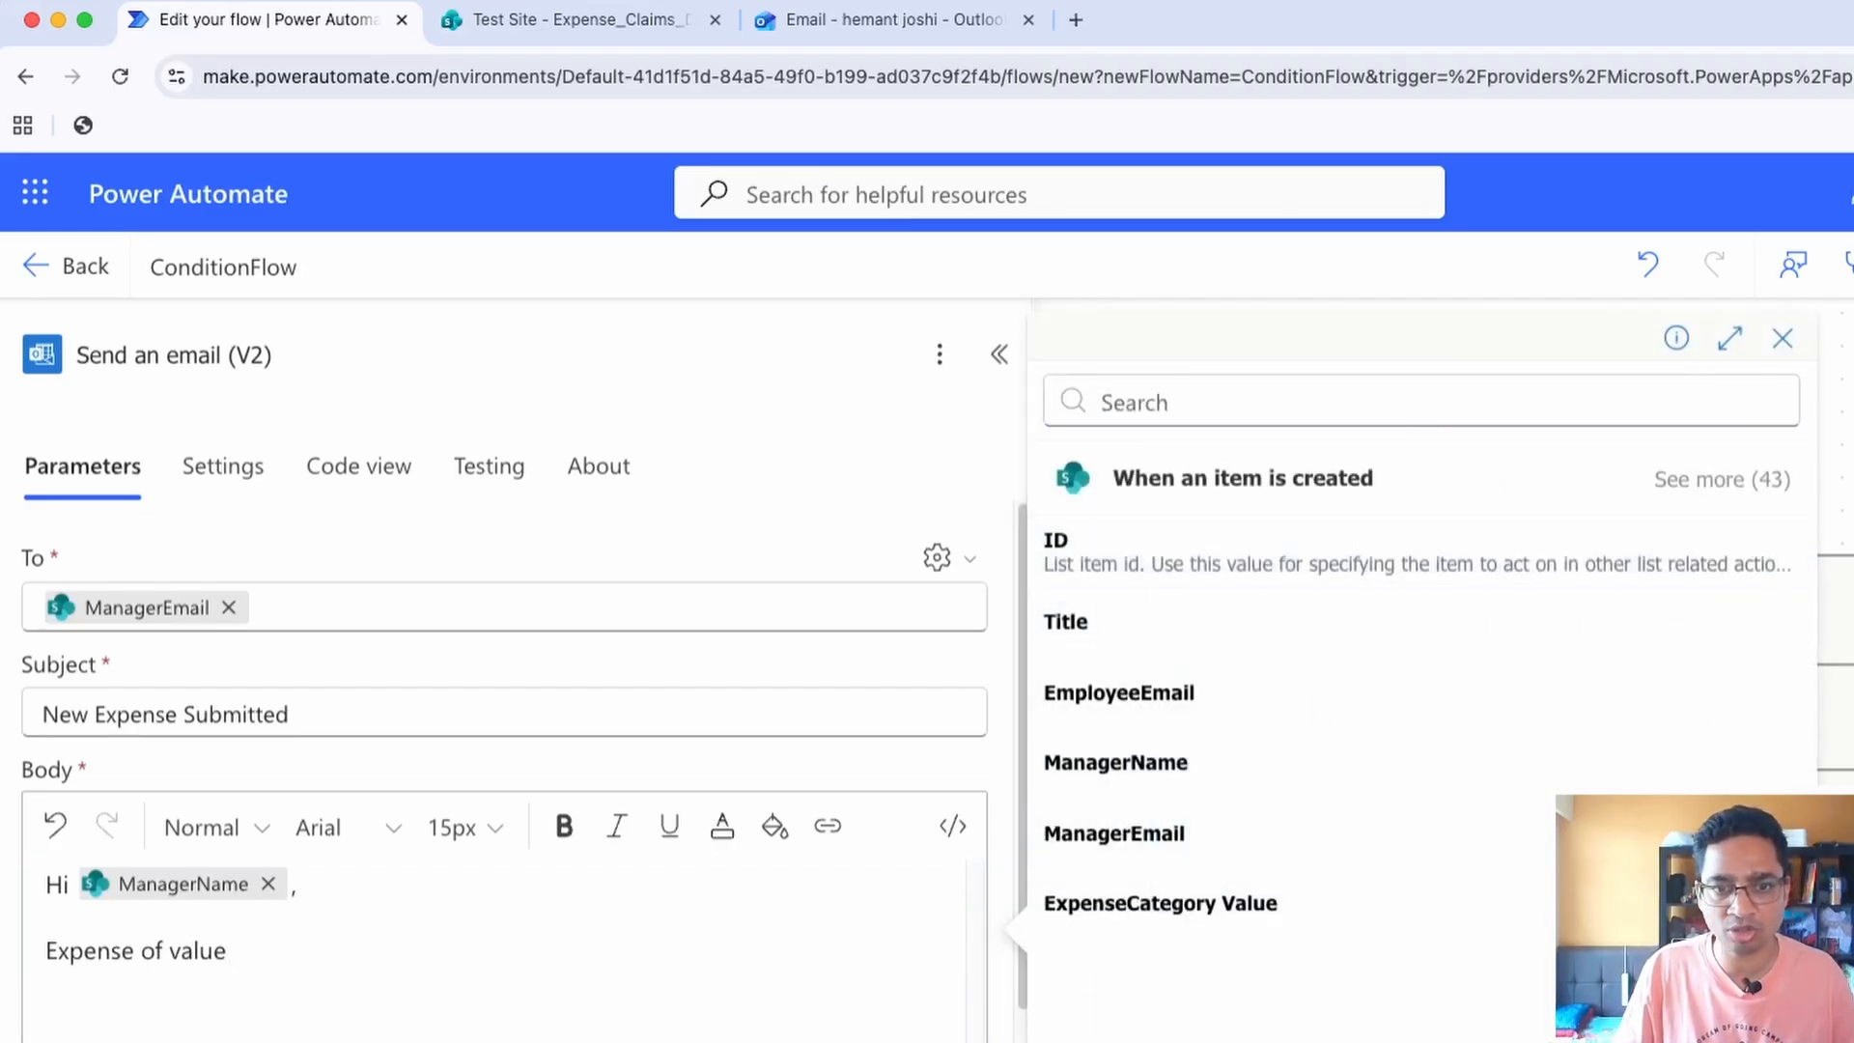
{"action": "left_click", "coordinate": [1082, 974]}
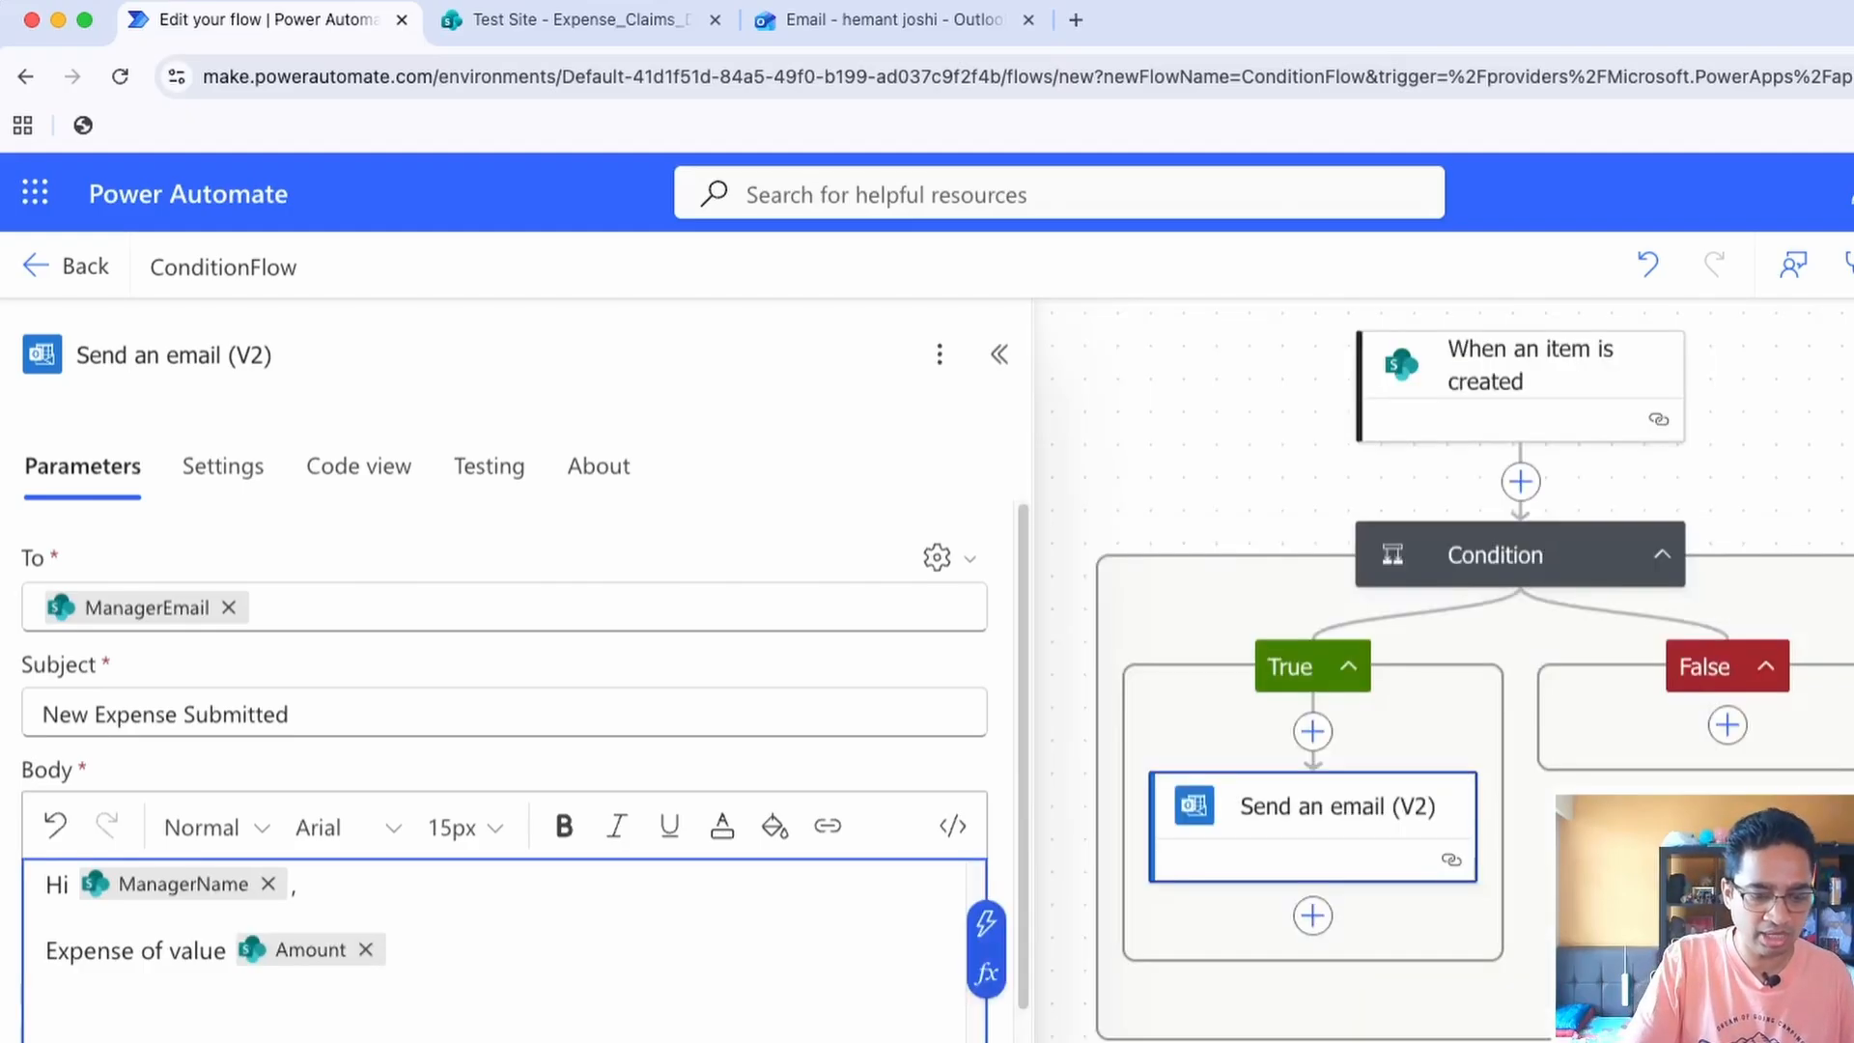
Continue the body sentence after Amount with "has been subitted by" and insert the trigger's Title value
{"action": "type", "text": "has been sy"}
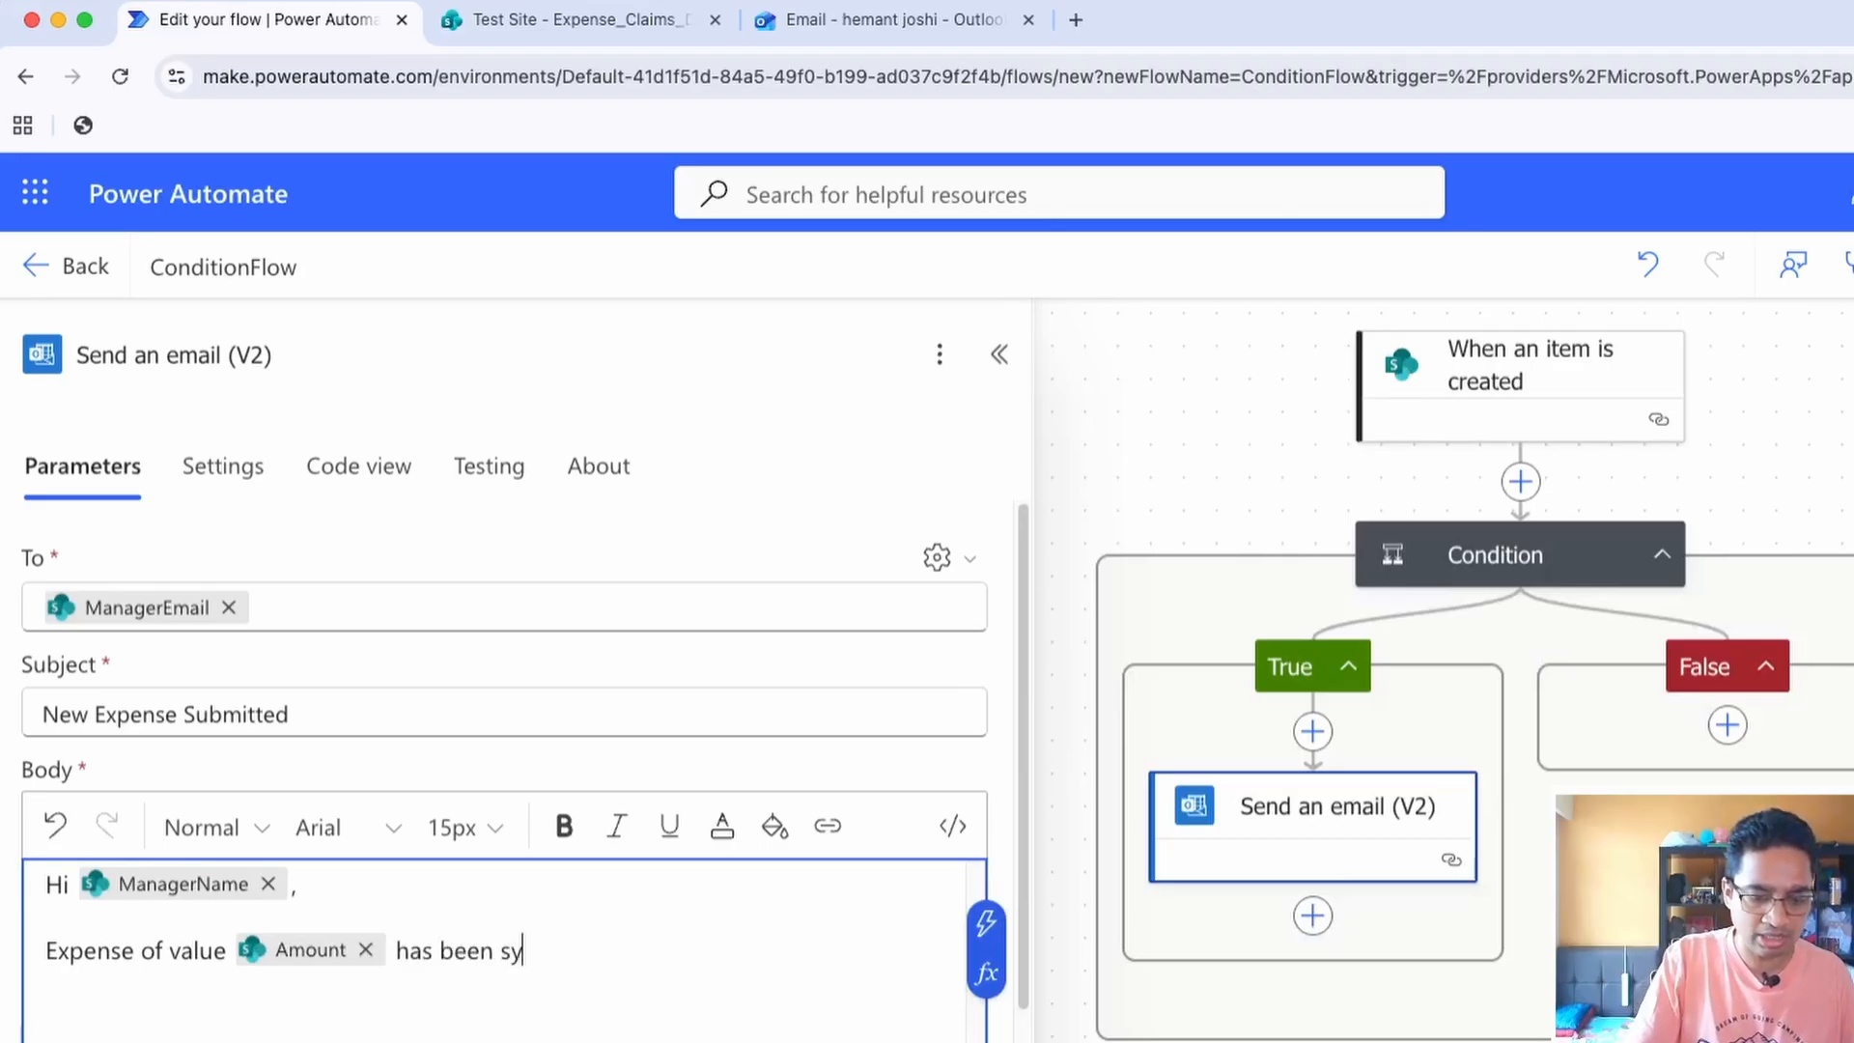
{"action": "key", "text": "BackSpace"}
{"action": "type", "text": "ubi"}
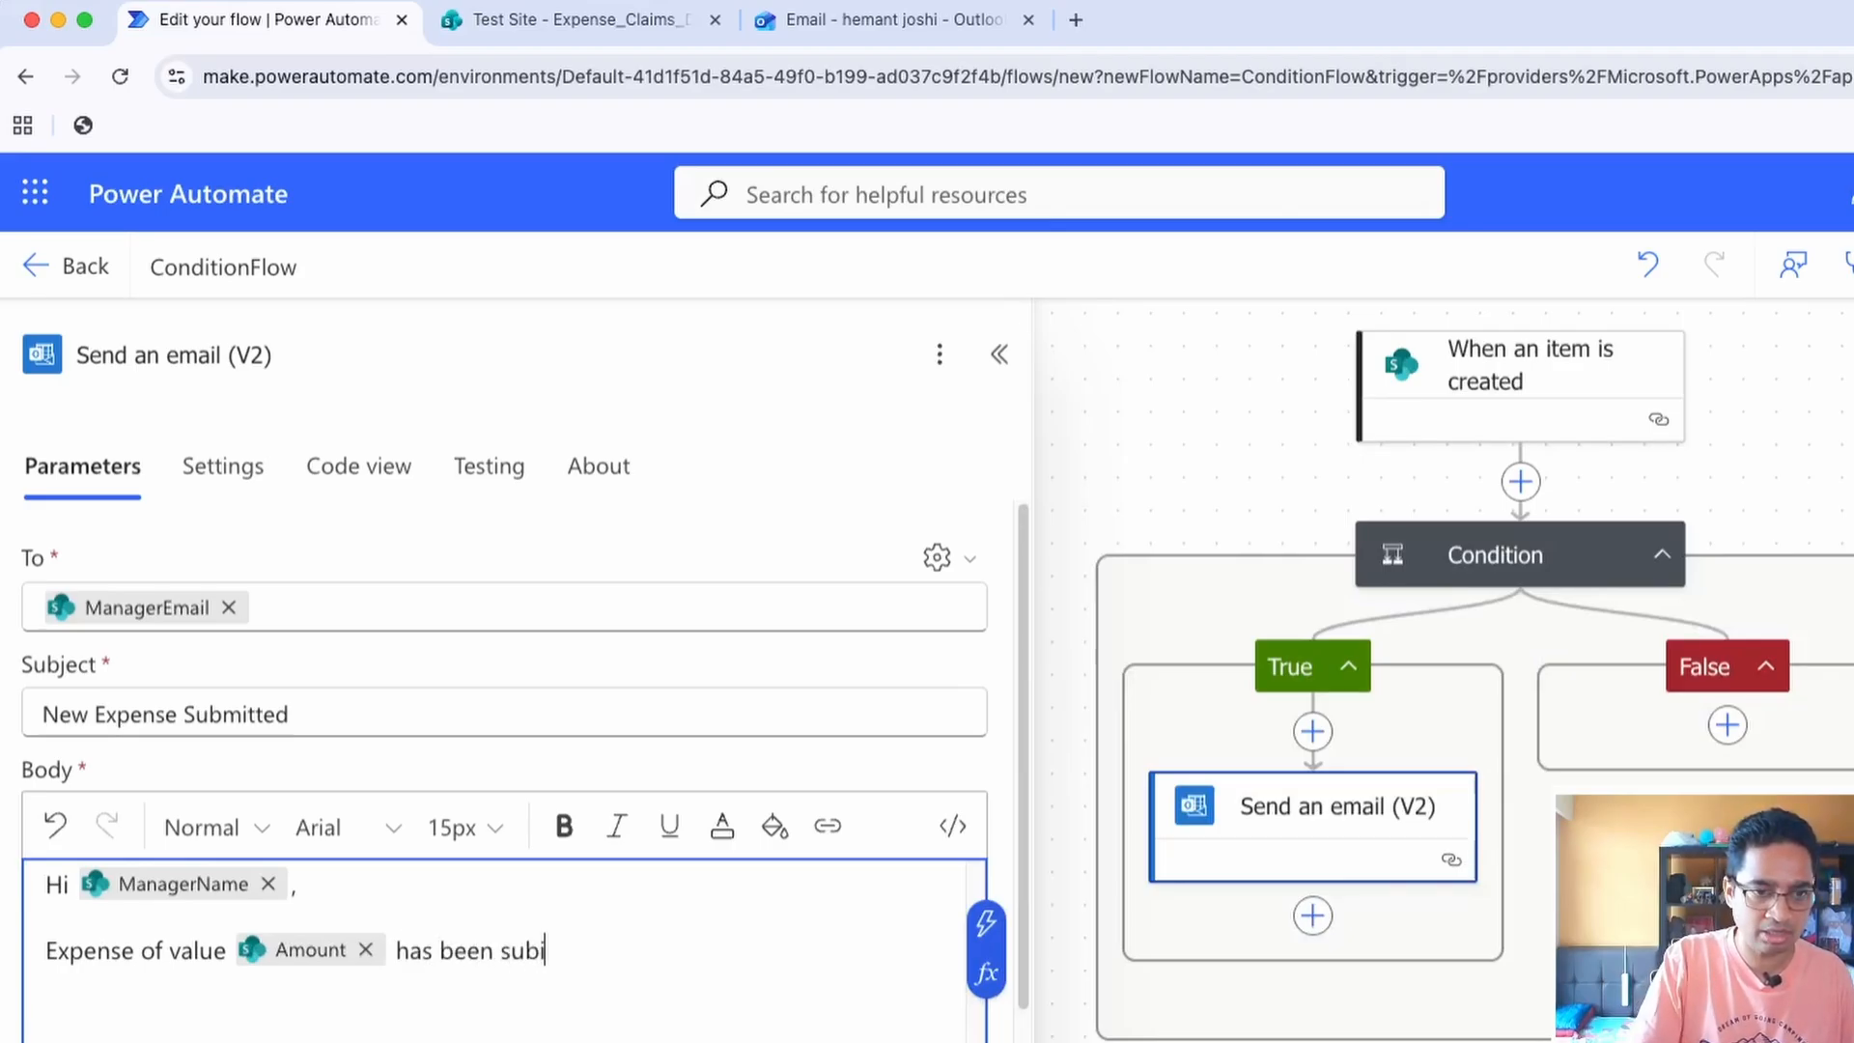
{"action": "type", "text": "tted by"}
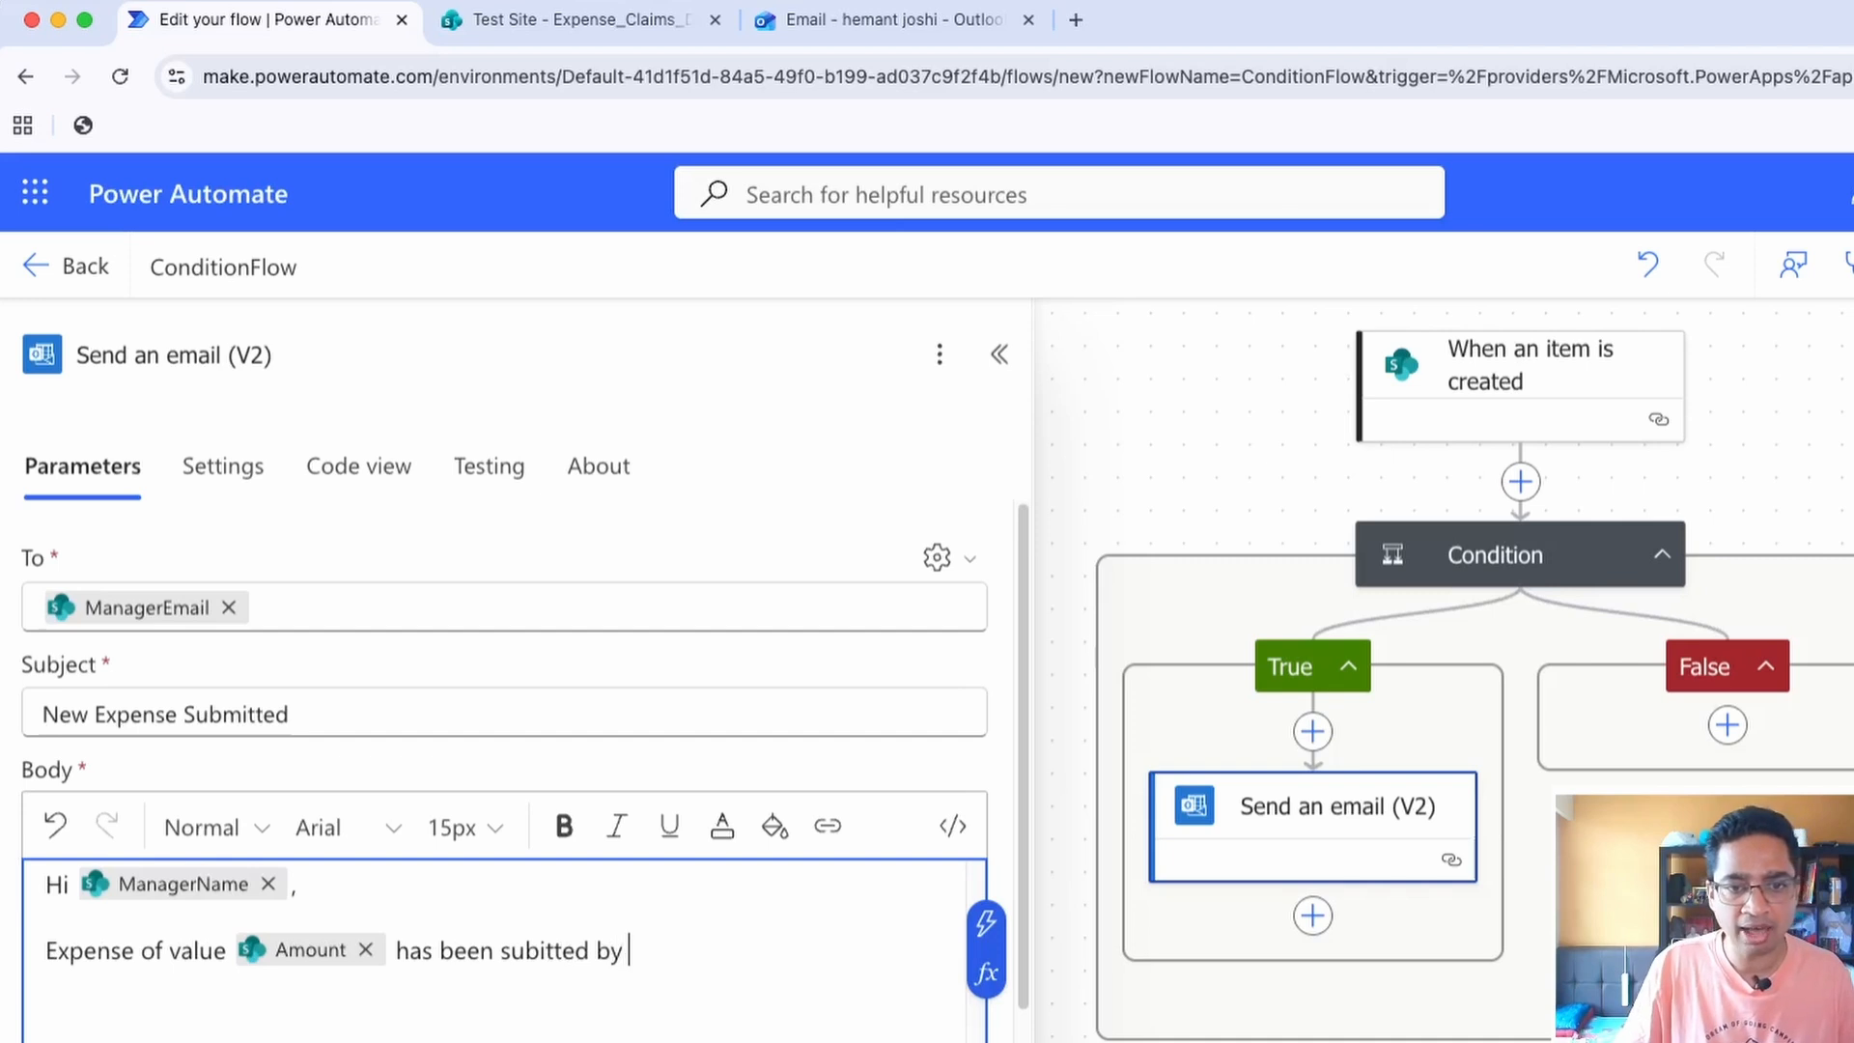
{"action": "left_click", "coordinate": [986, 924]}
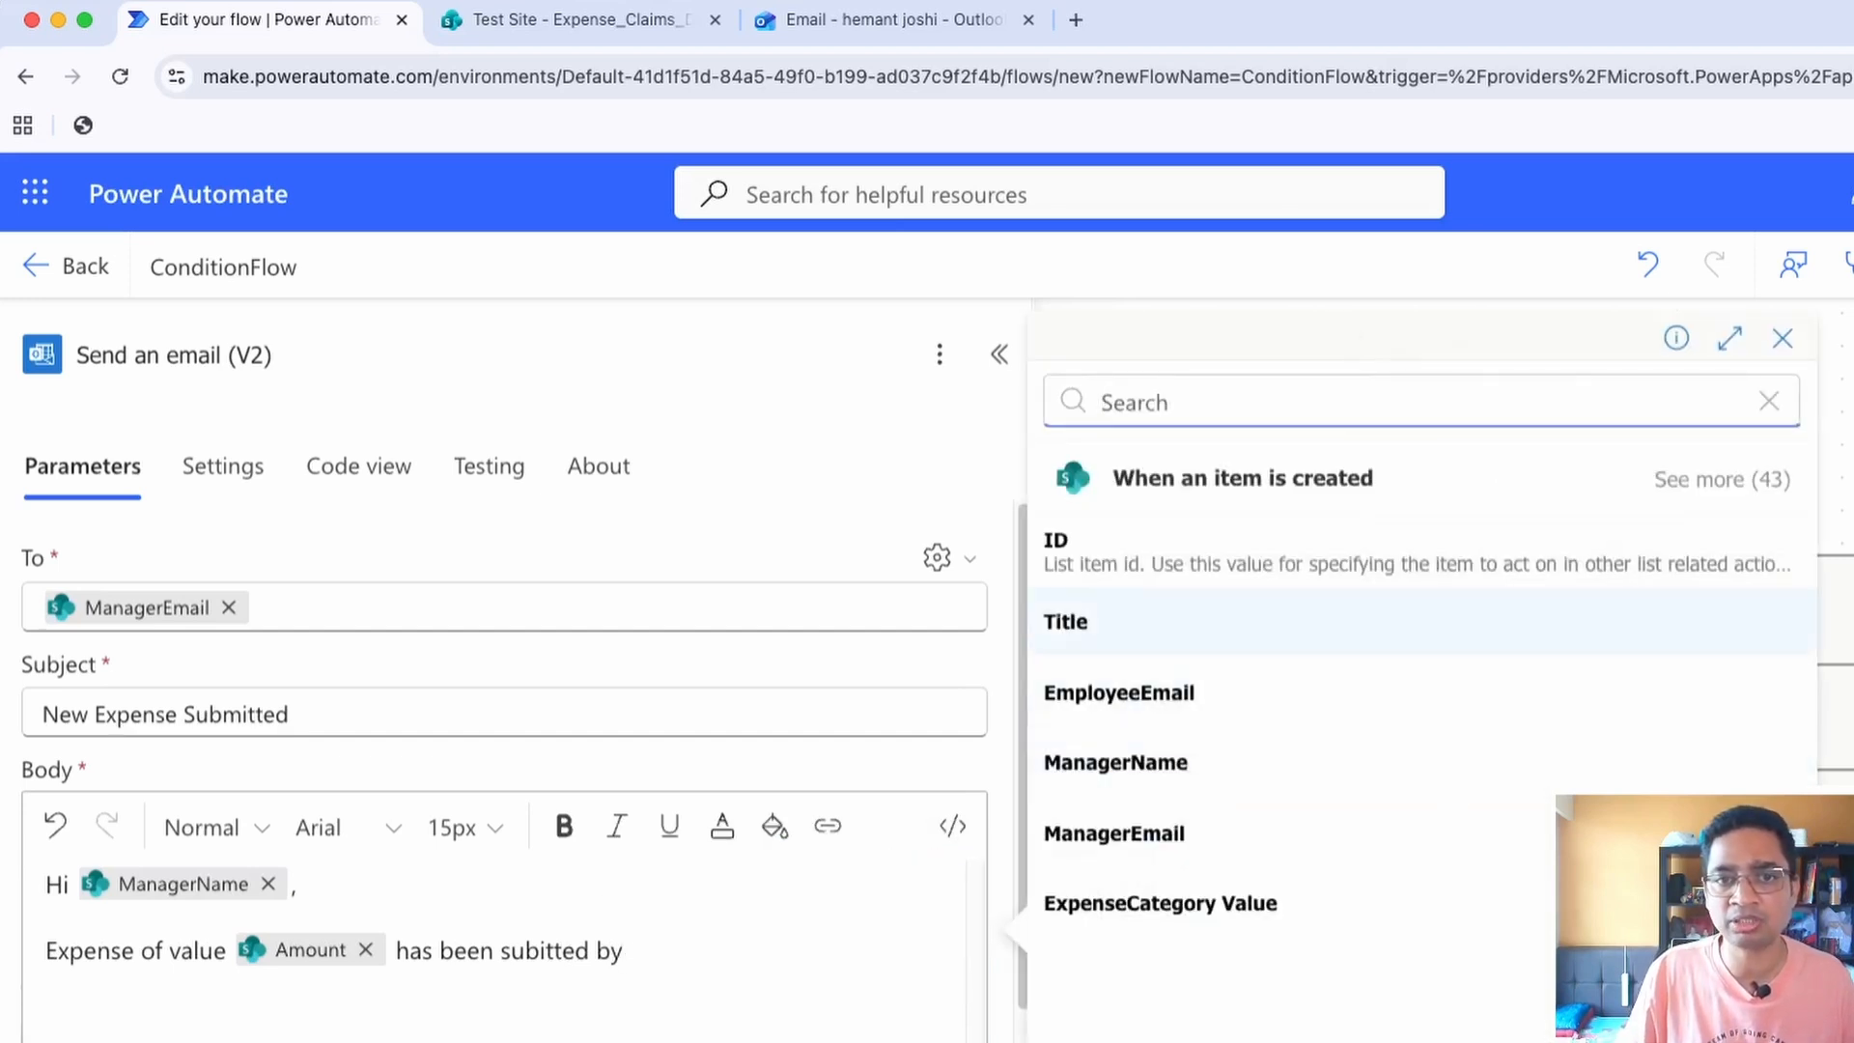
{"action": "left_click", "coordinate": [1065, 621]}
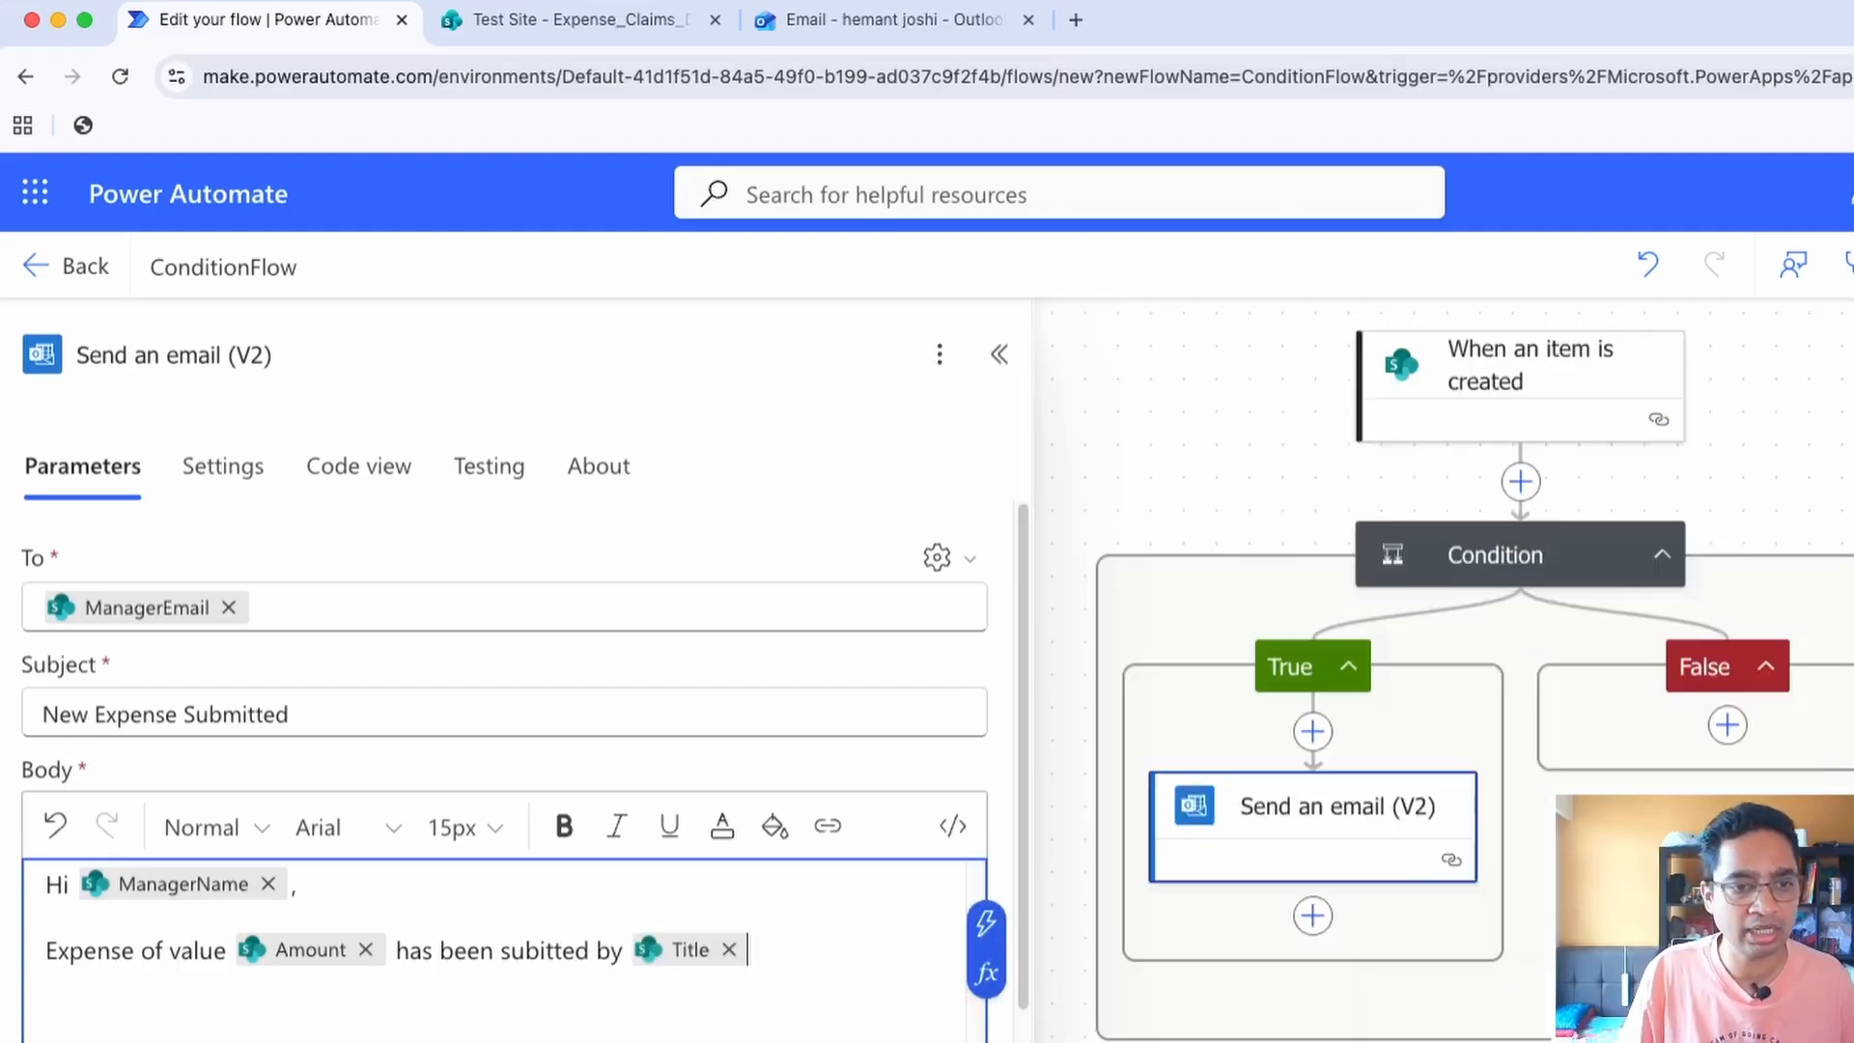
Add the line "Please approval" to the email body, separated from the expense sentence by a blank line
{"action": "key", "text": "Return"}
{"action": "key", "text": "Return"}
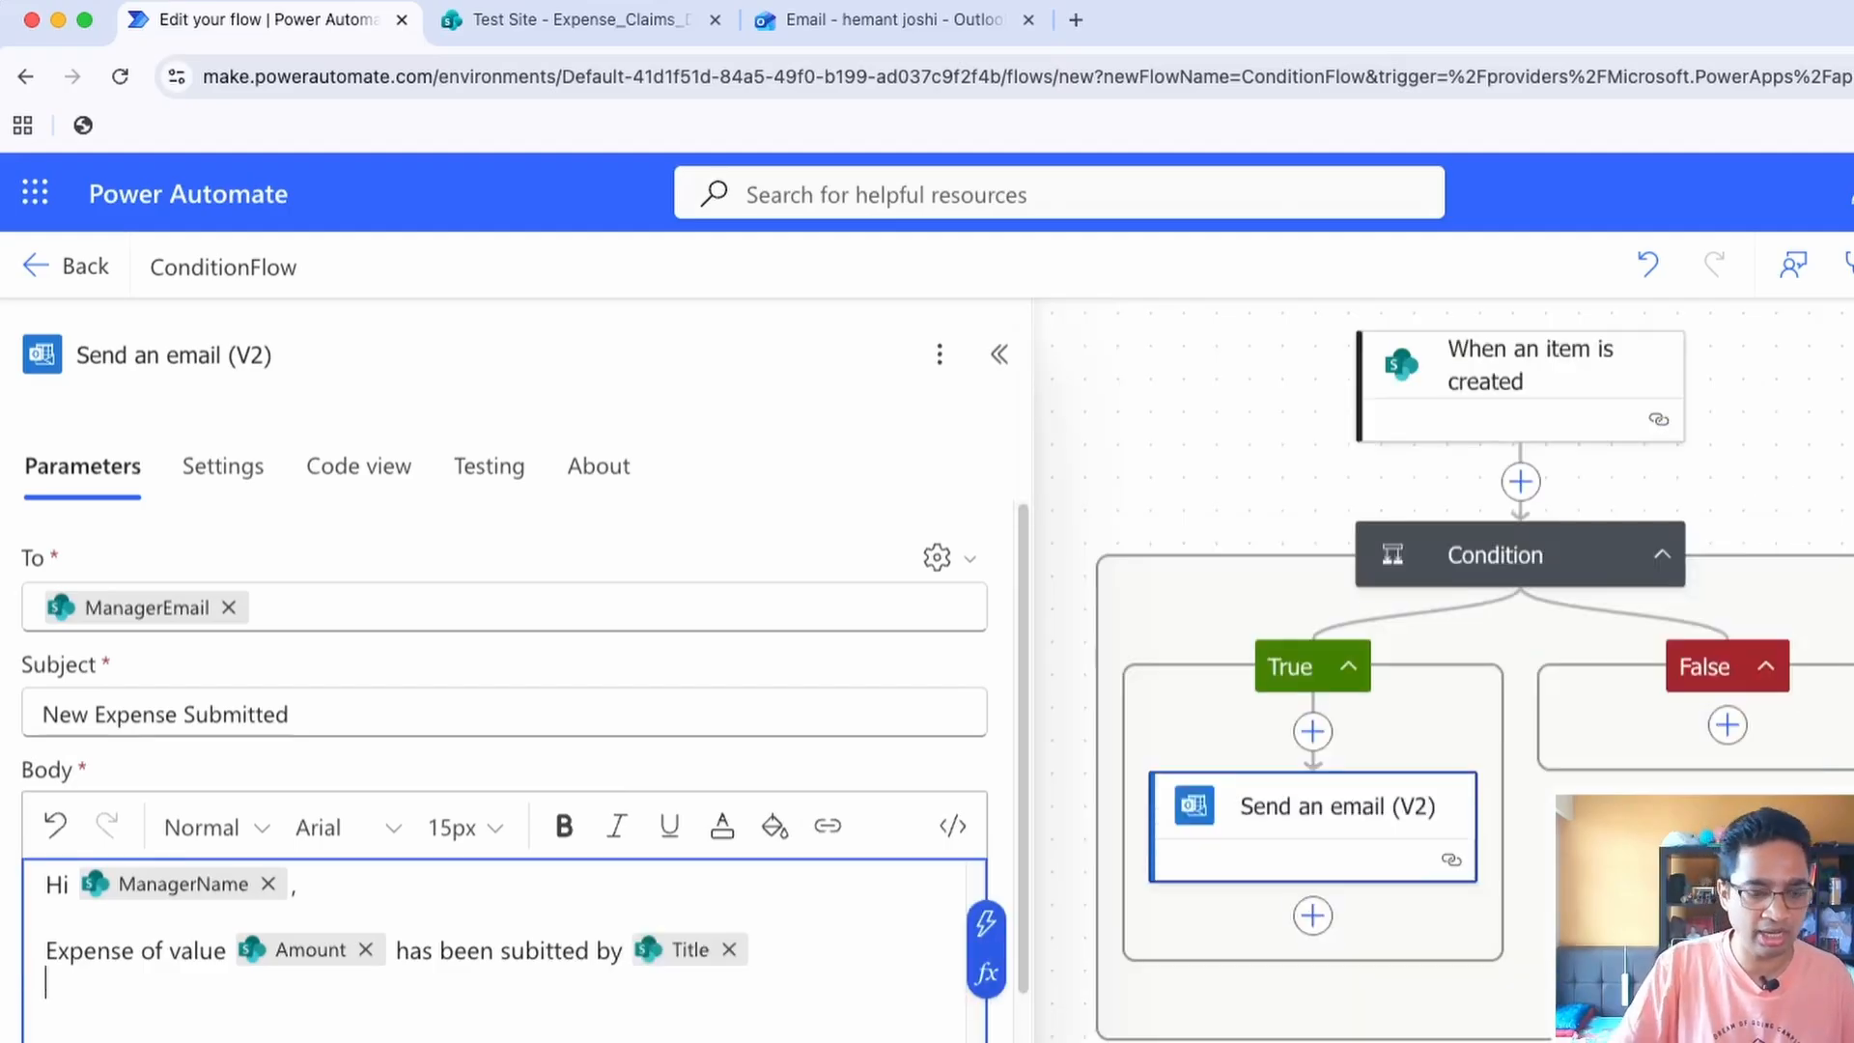
{"action": "type", "text": "W"}
{"action": "key", "text": "BackSpace"}
{"action": "type", "text": "P"}
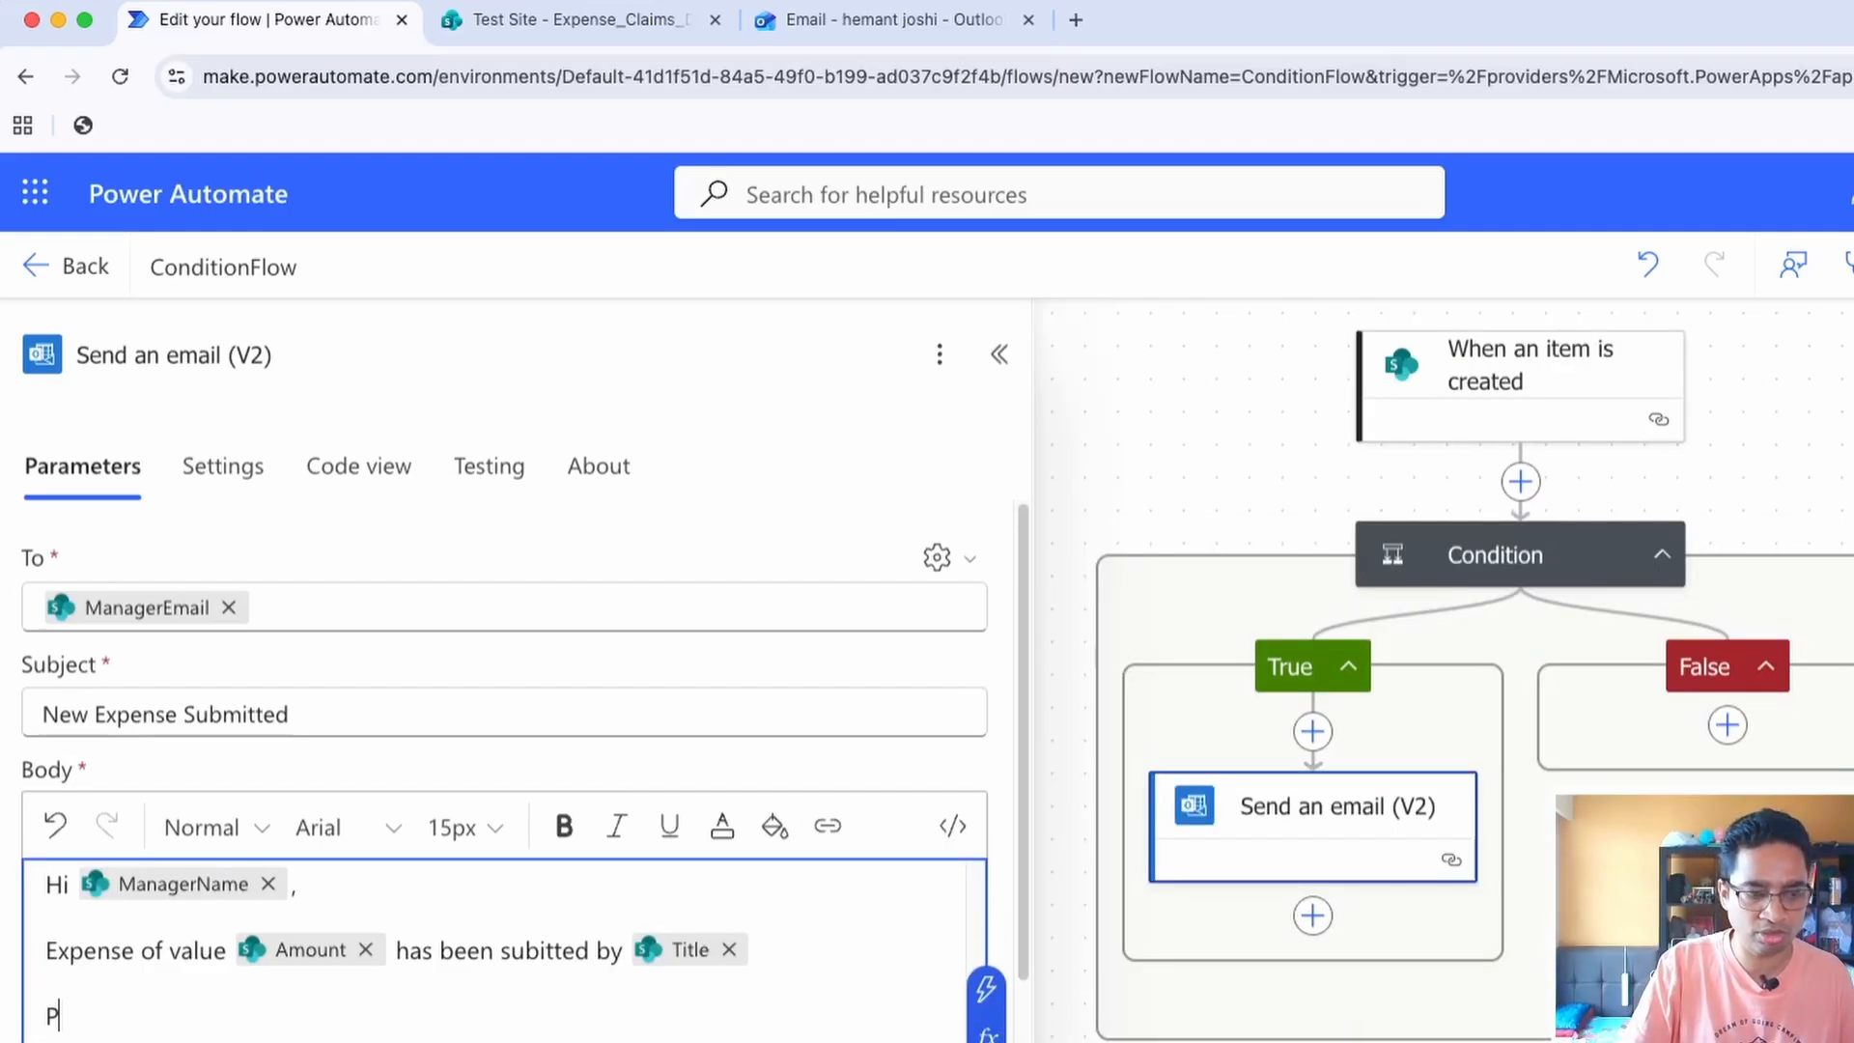
{"action": "type", "text": "lease approval"}
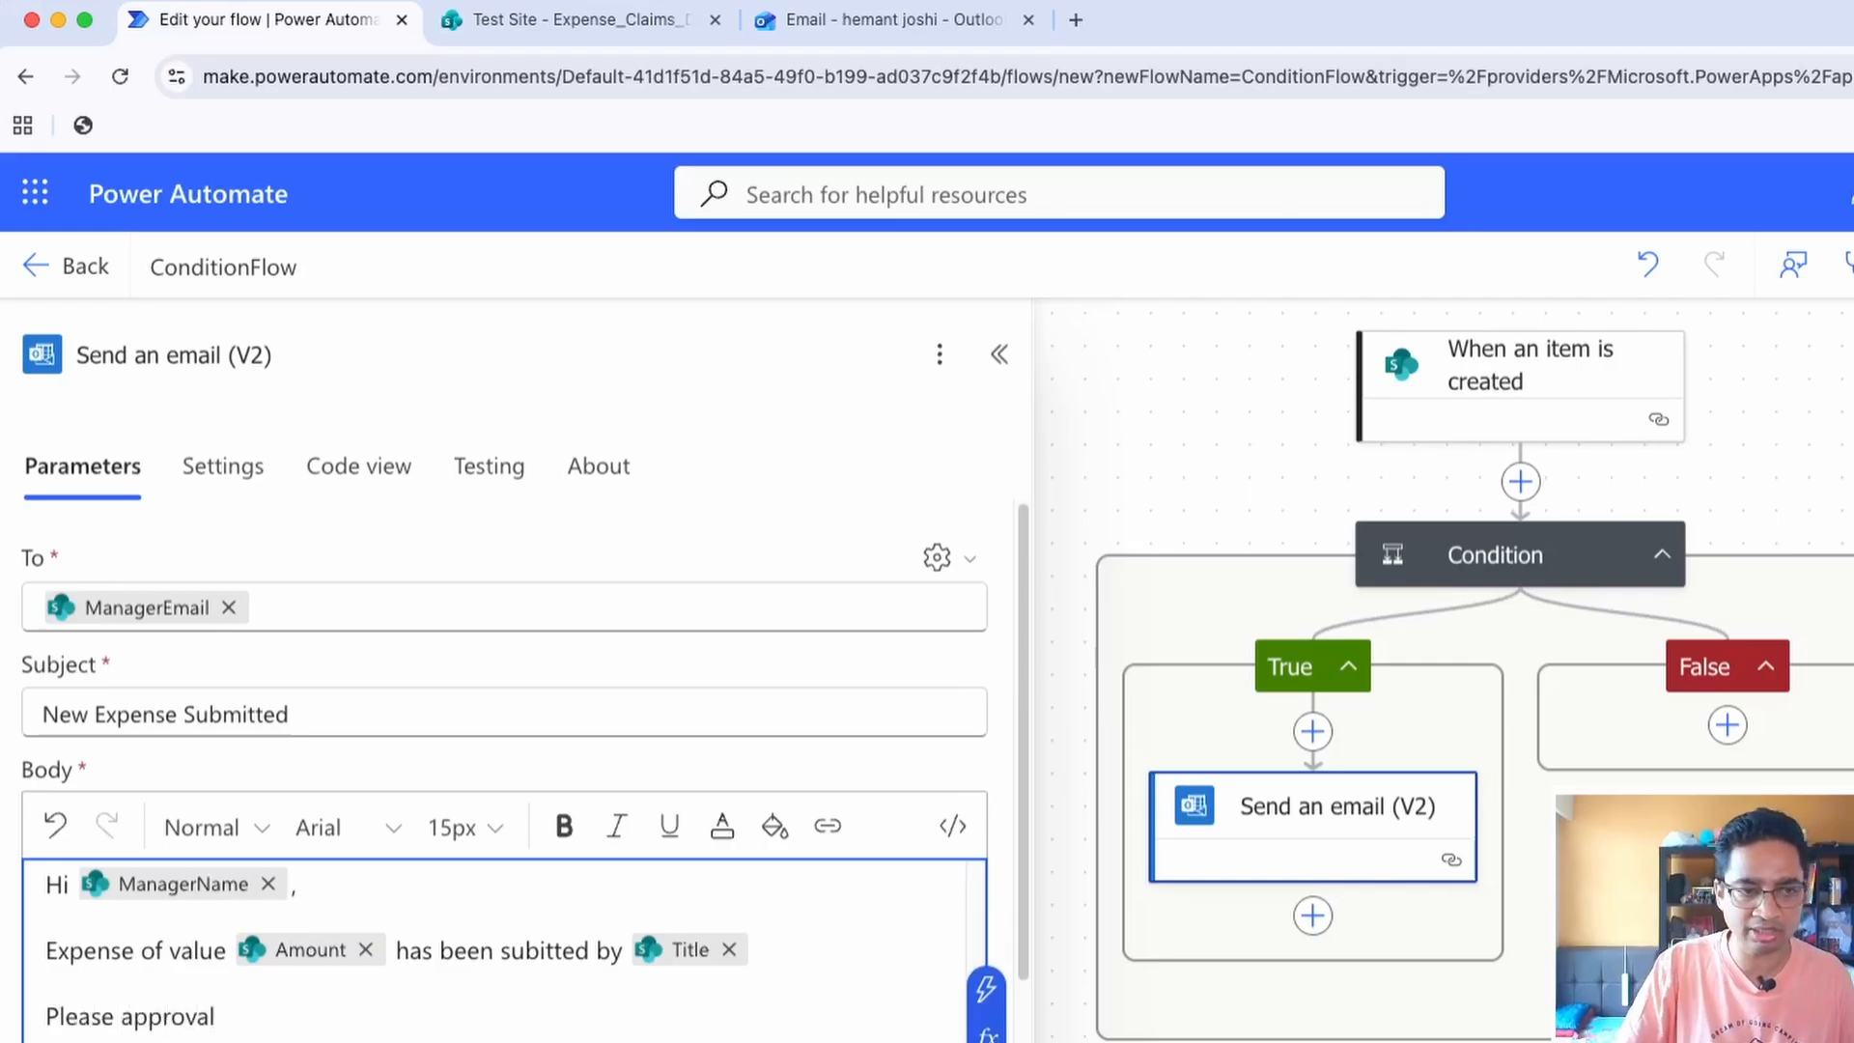
{"action": "key", "text": "Return"}
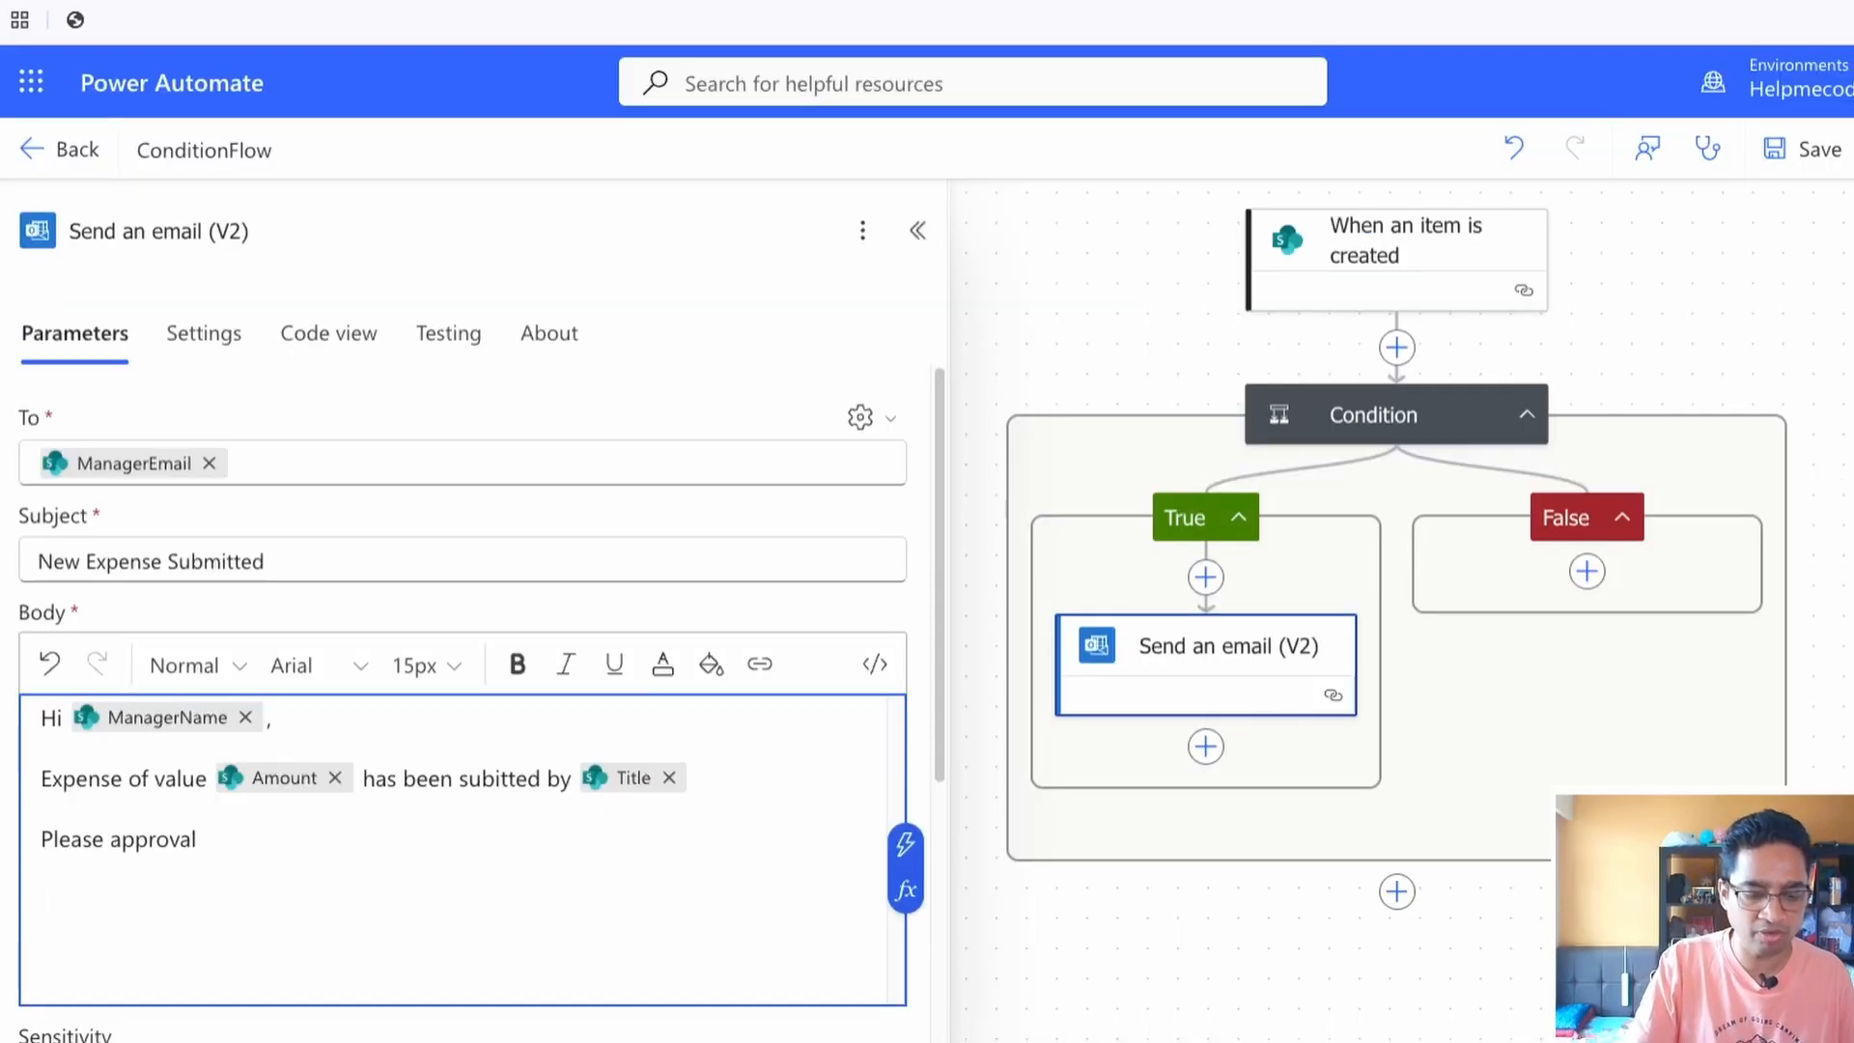
Close the email body with "with Regards" and insert the trigger's Title value on the line beneath it
{"action": "type", "text": "with Regards"}
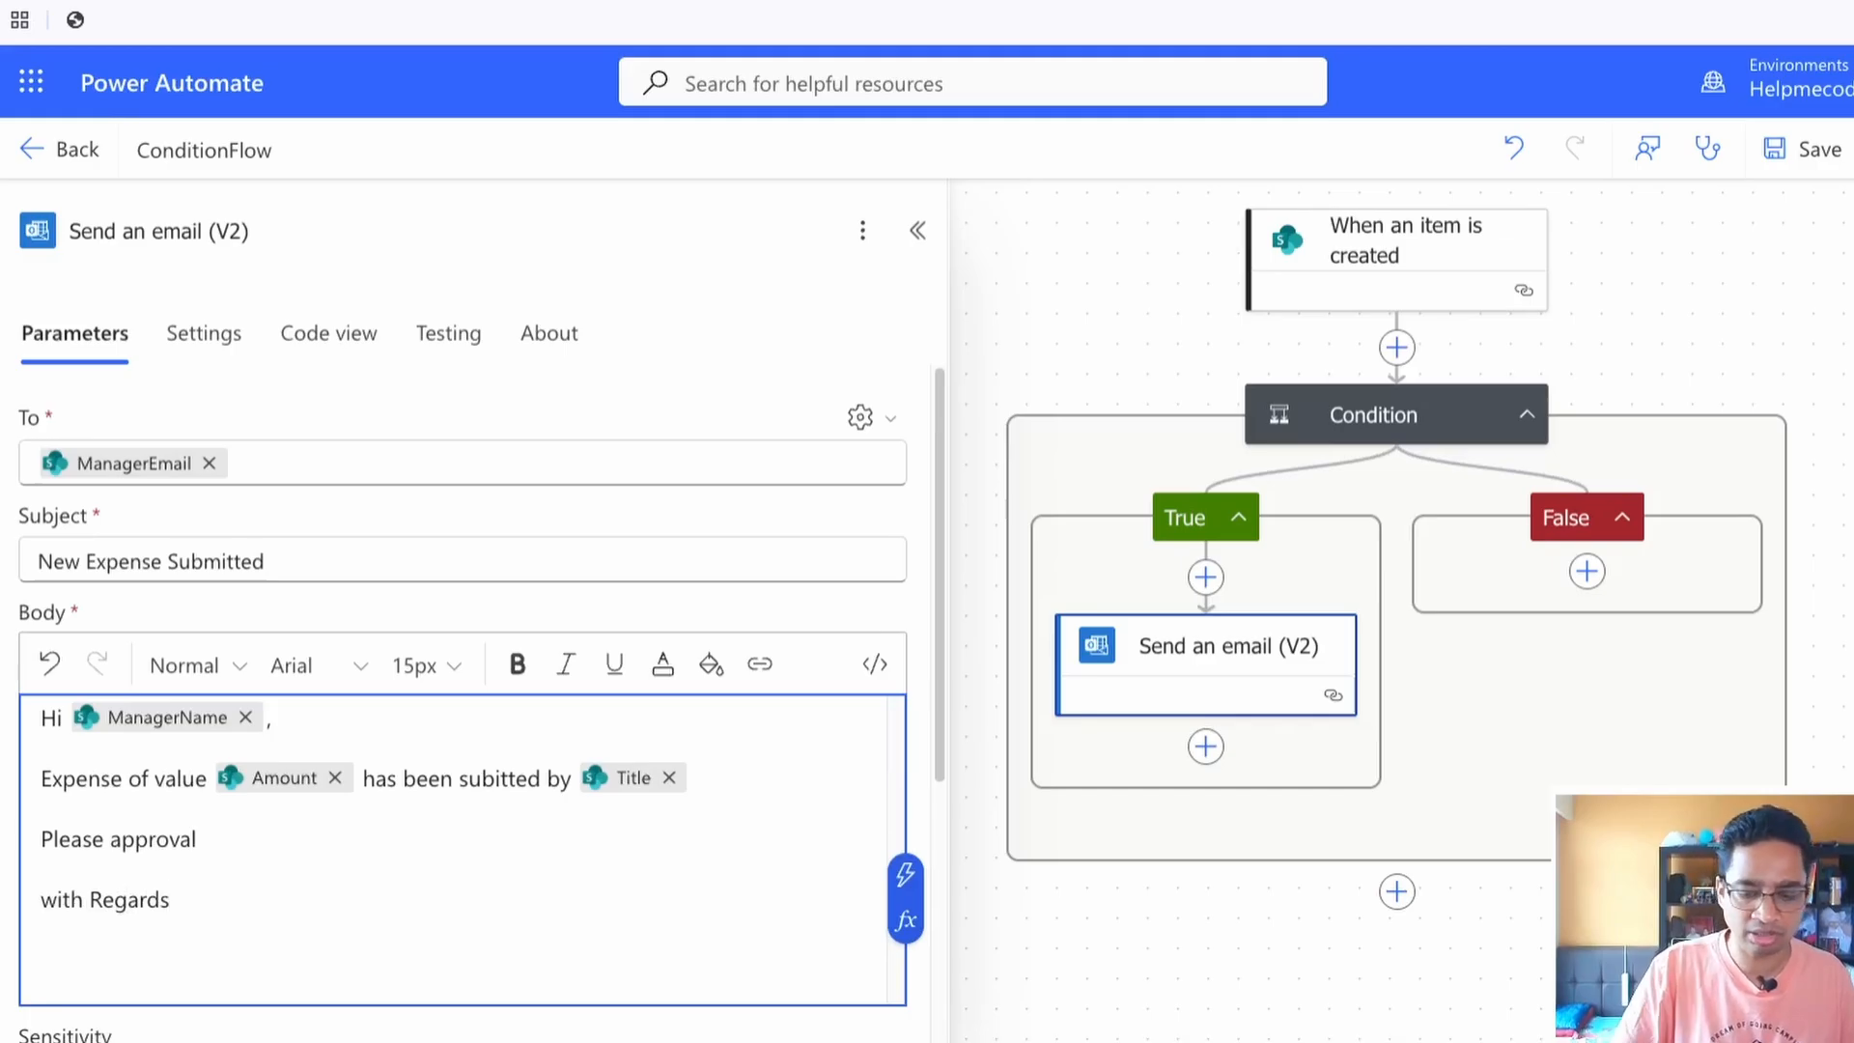
{"action": "key", "text": "Return"}
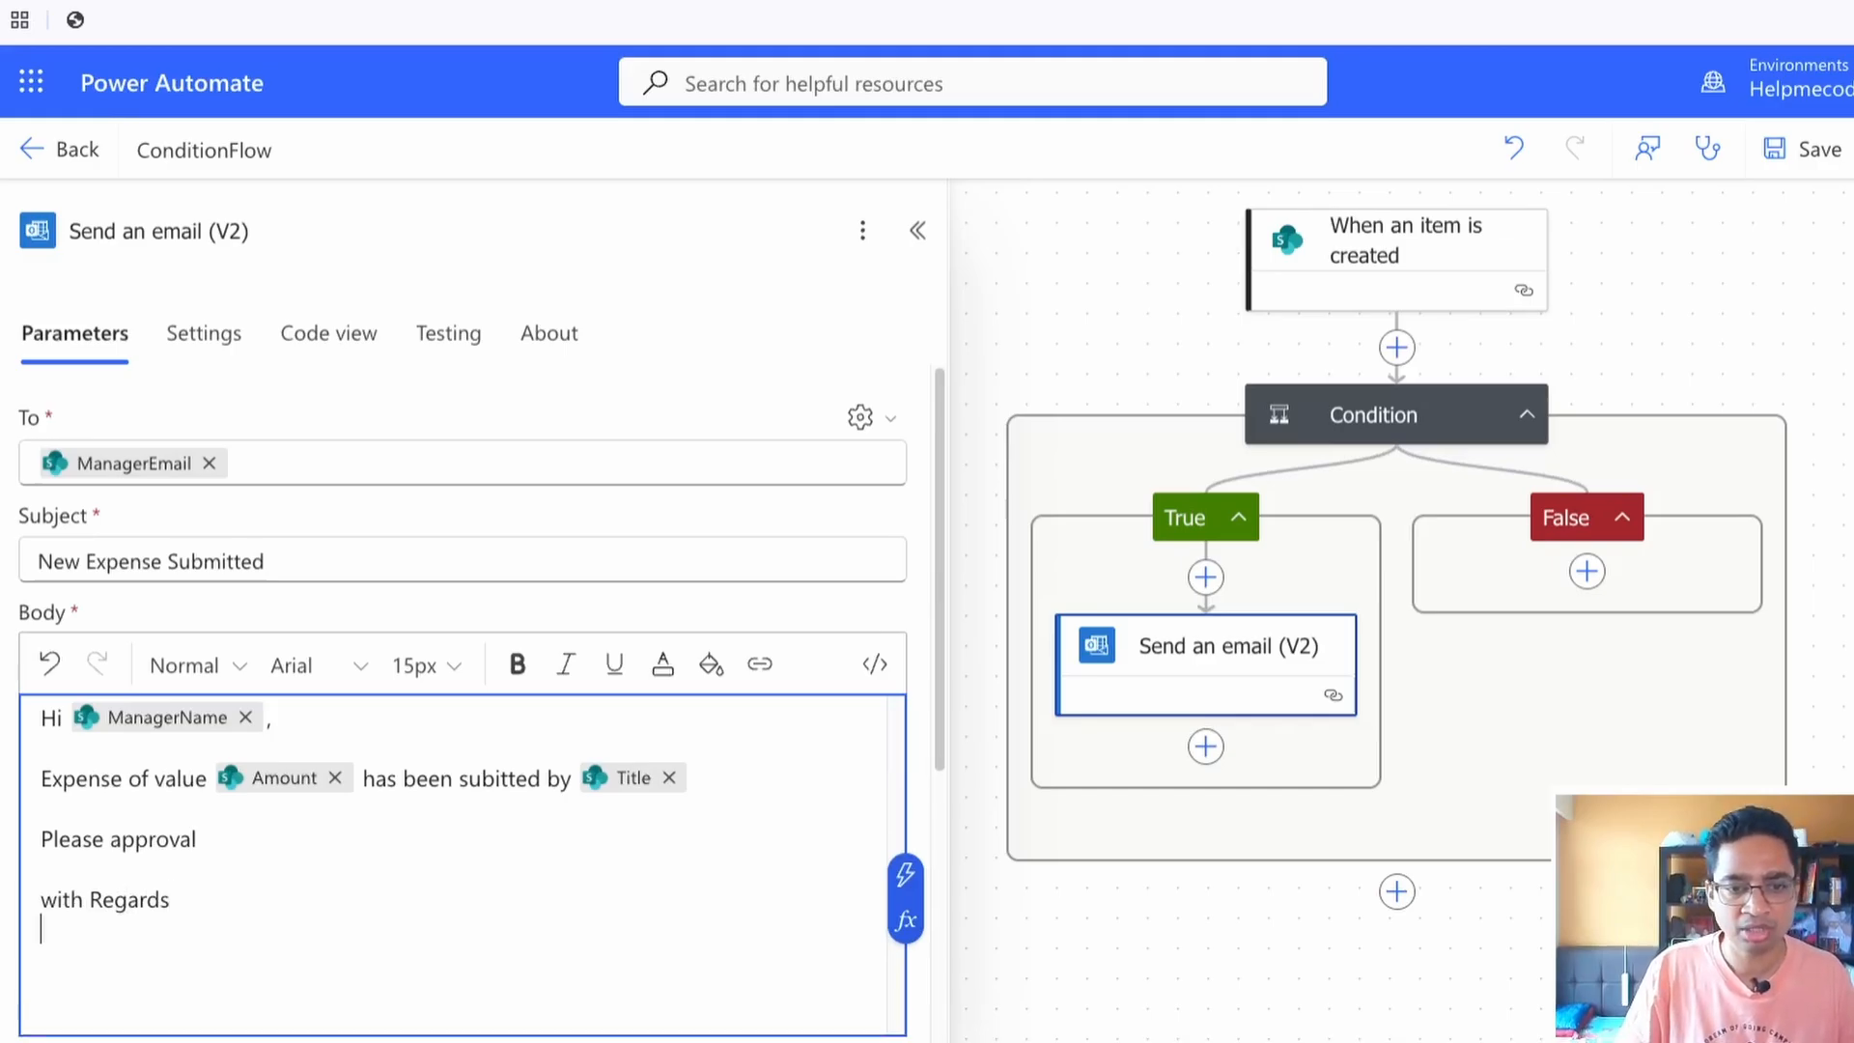
{"action": "left_click", "coordinate": [905, 875]}
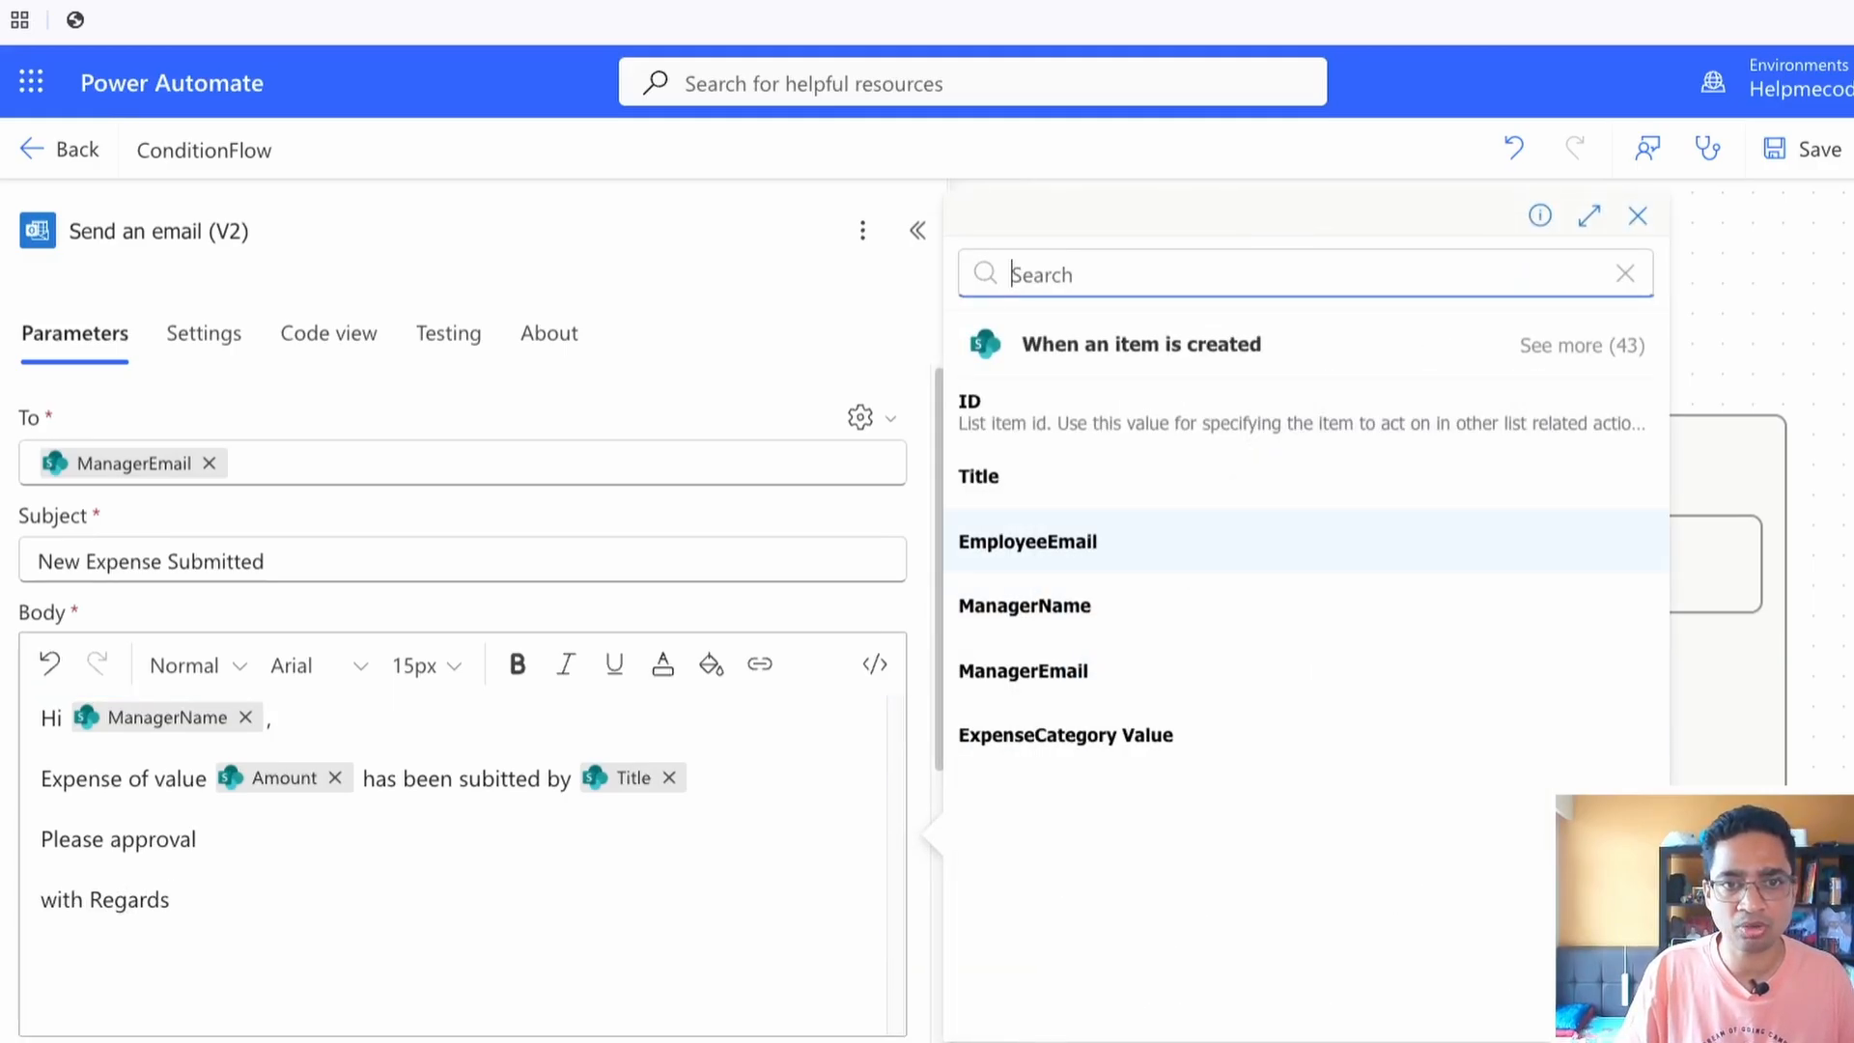
{"action": "left_click", "coordinate": [979, 476]}
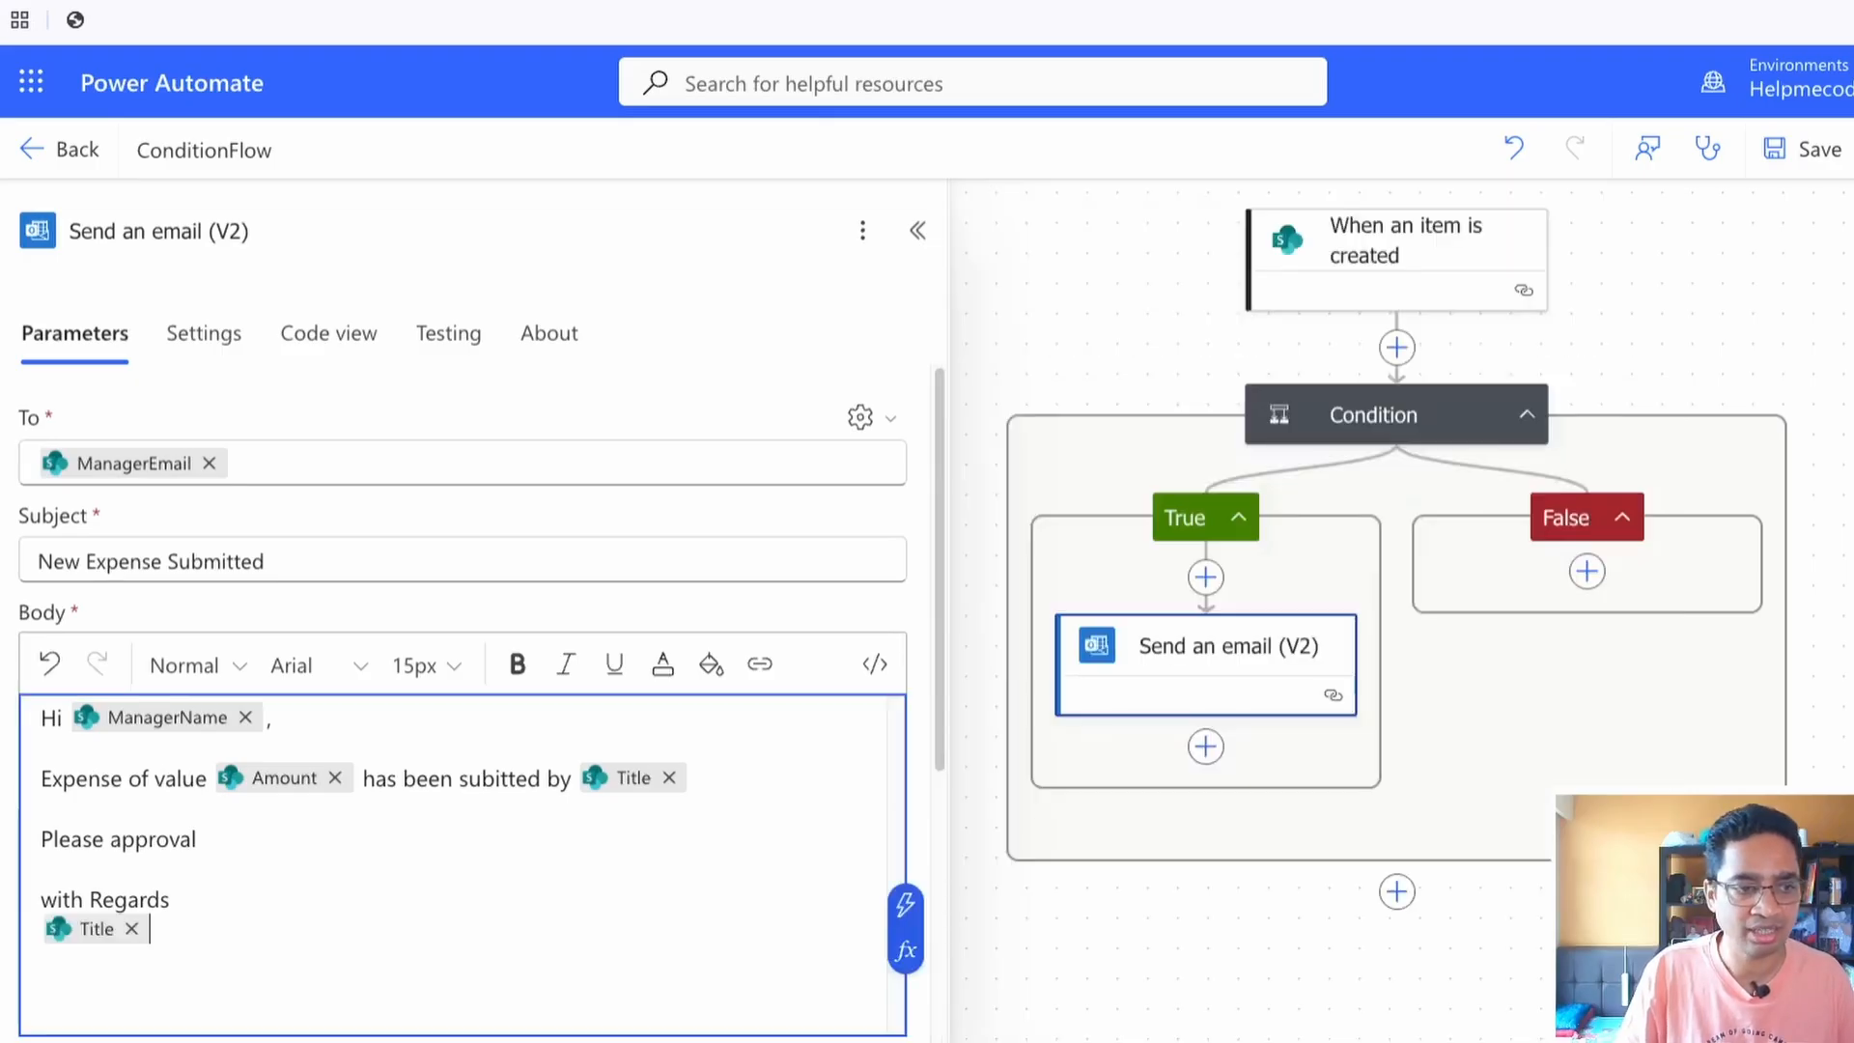
{"action": "scroll", "coordinate": [461, 676], "scroll_direction": "down", "scroll_amount": 3}
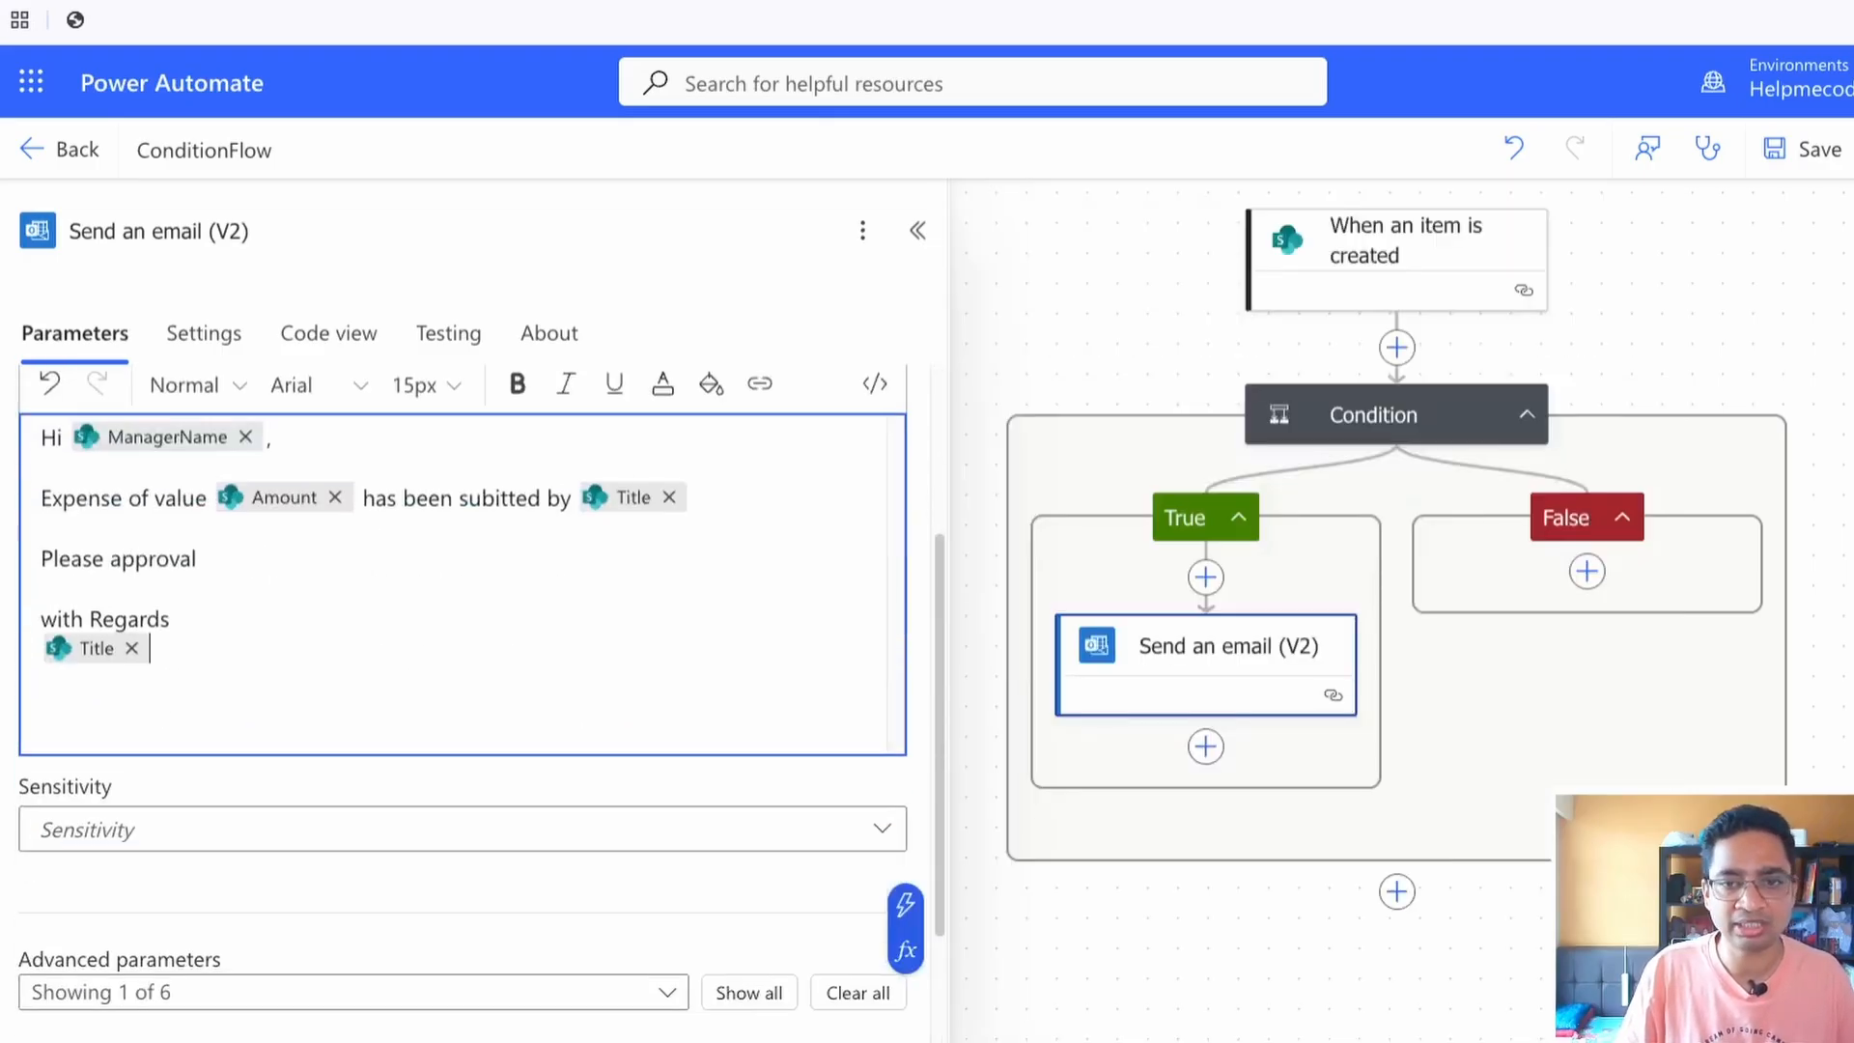
{"action": "left_click", "coordinate": [462, 883]}
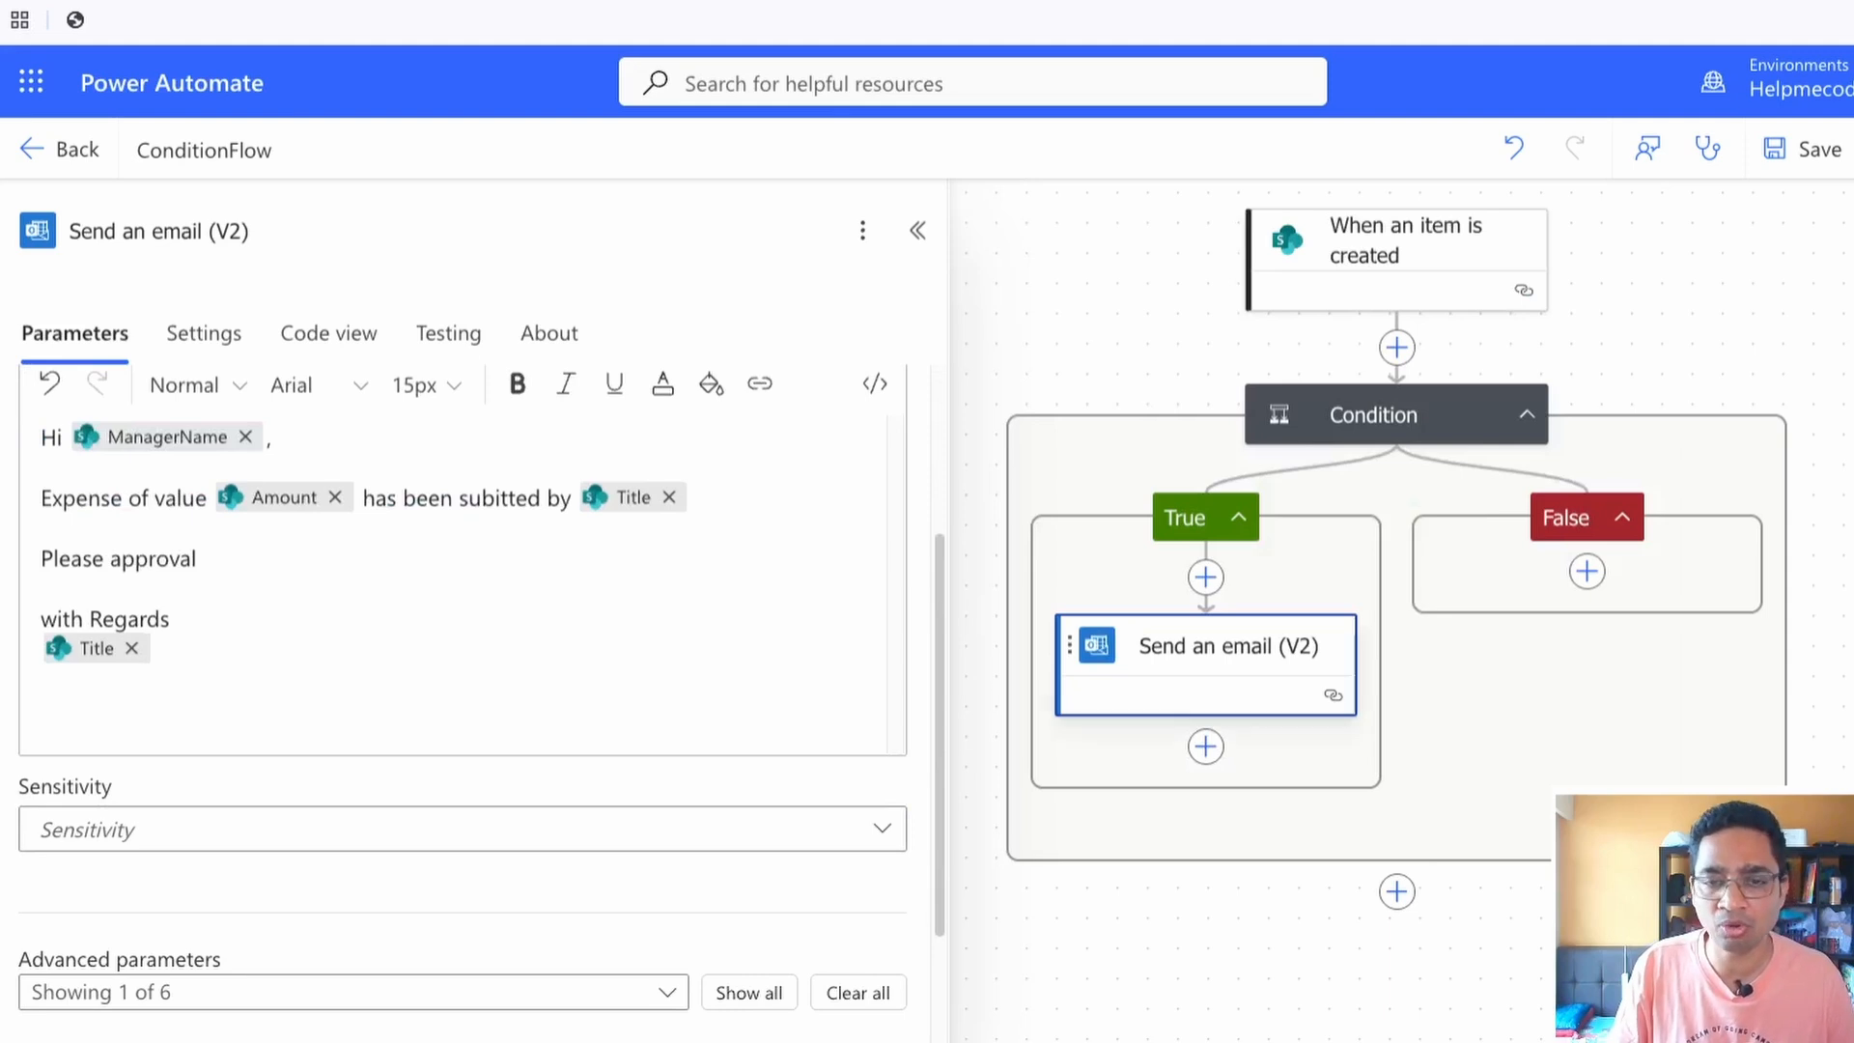
Add a SharePoint Update item action to the condition's False branch, searching the actions for "update share"
{"action": "left_click", "coordinate": [1374, 414]}
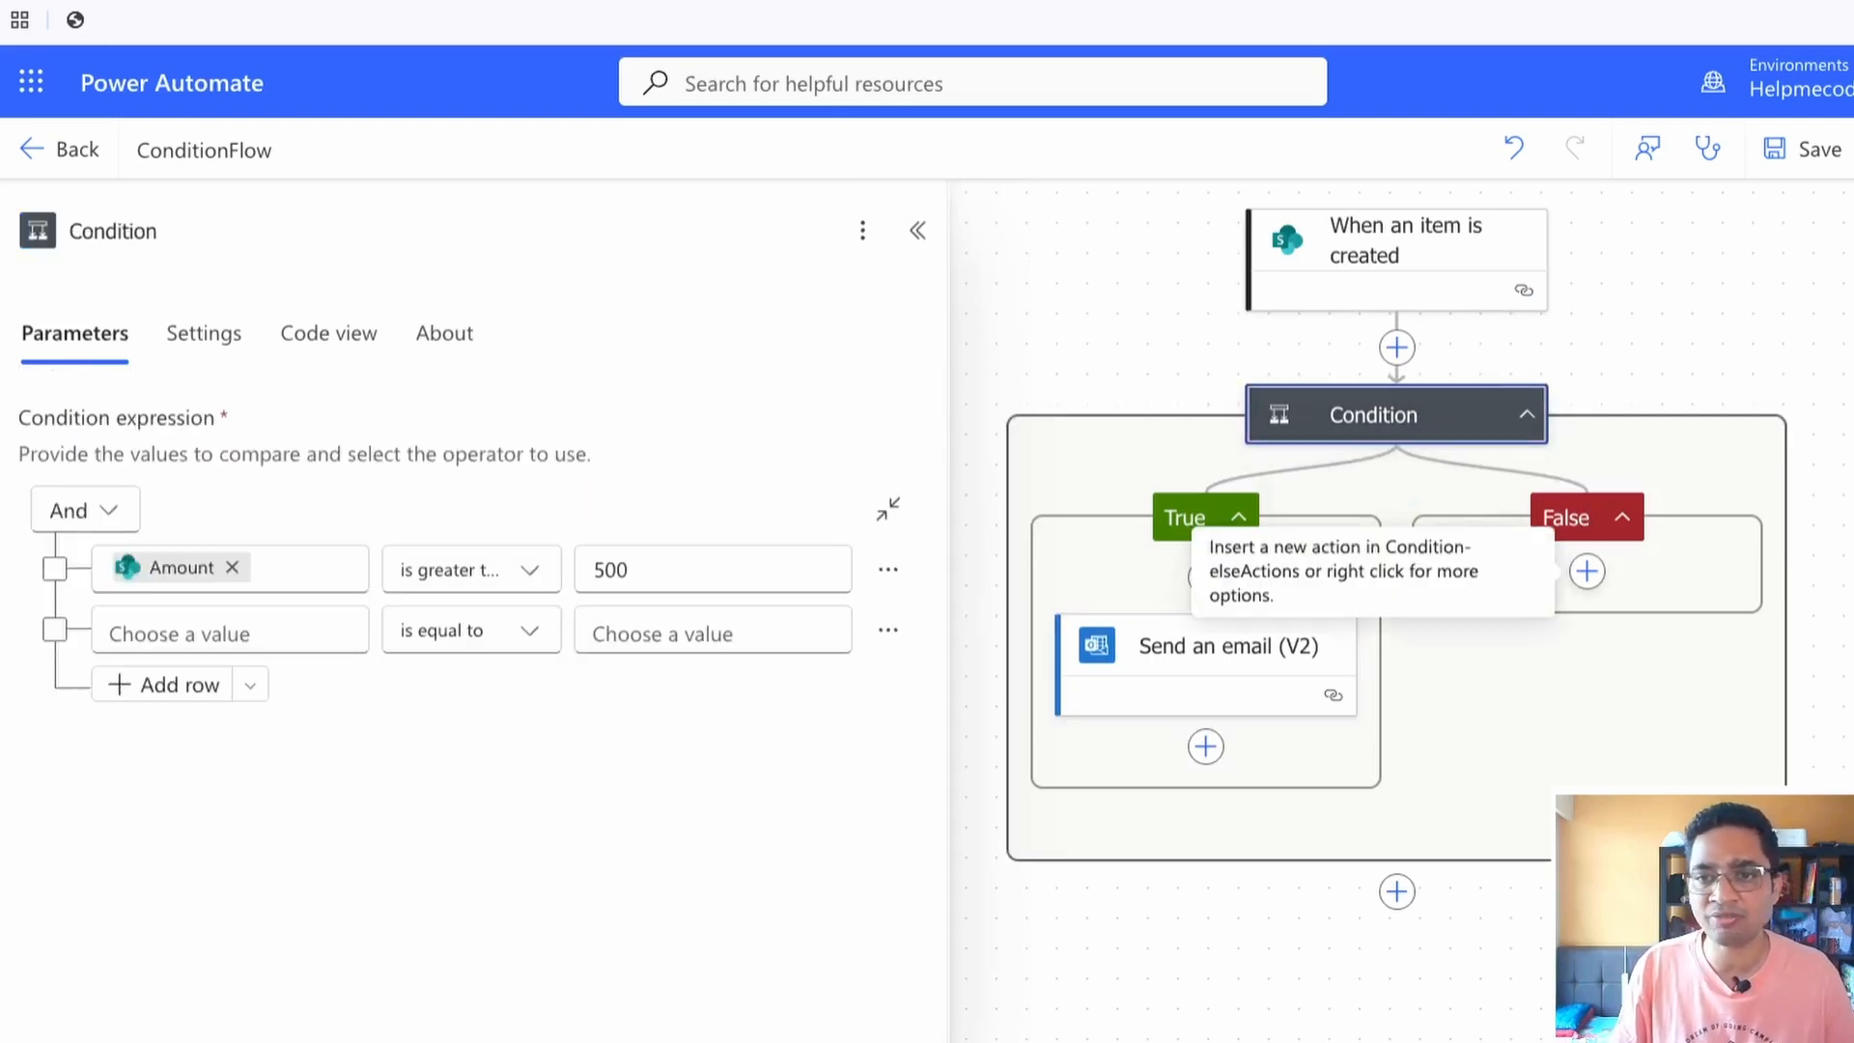
{"action": "left_click", "coordinate": [1588, 570]}
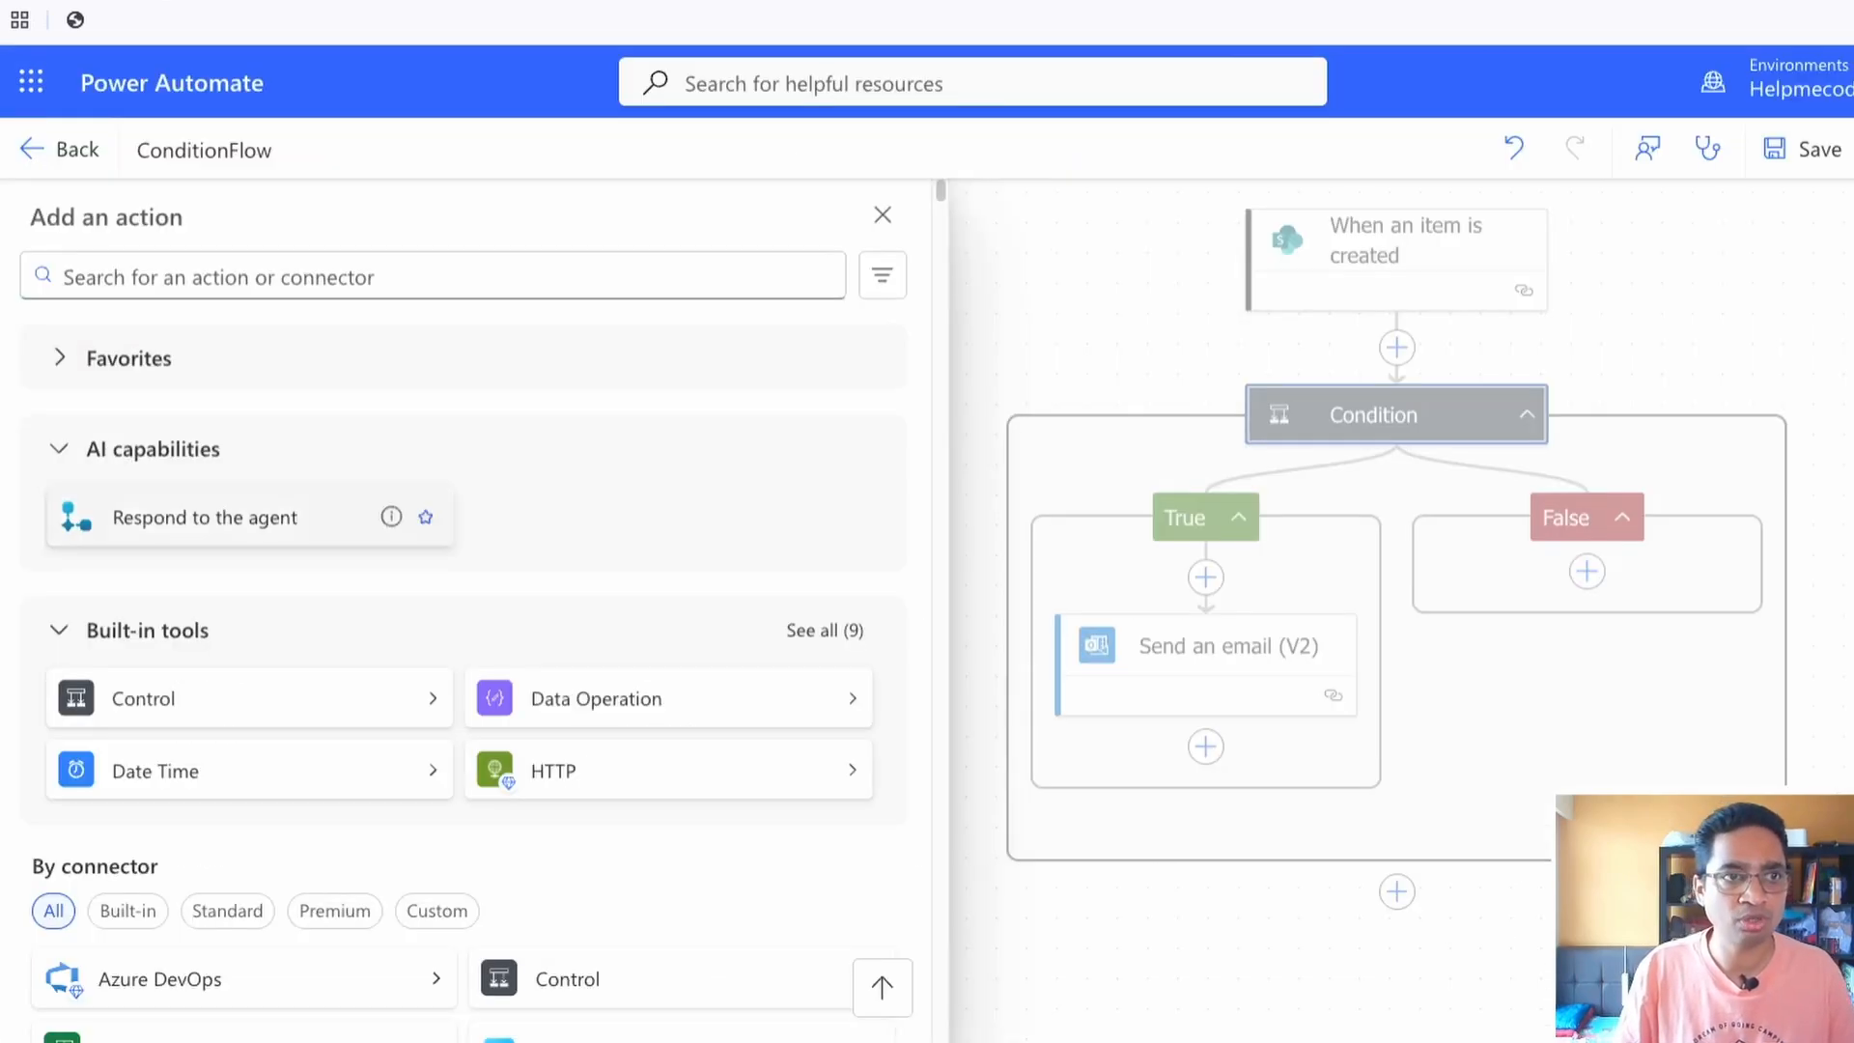
{"action": "left_click", "coordinate": [289, 277]}
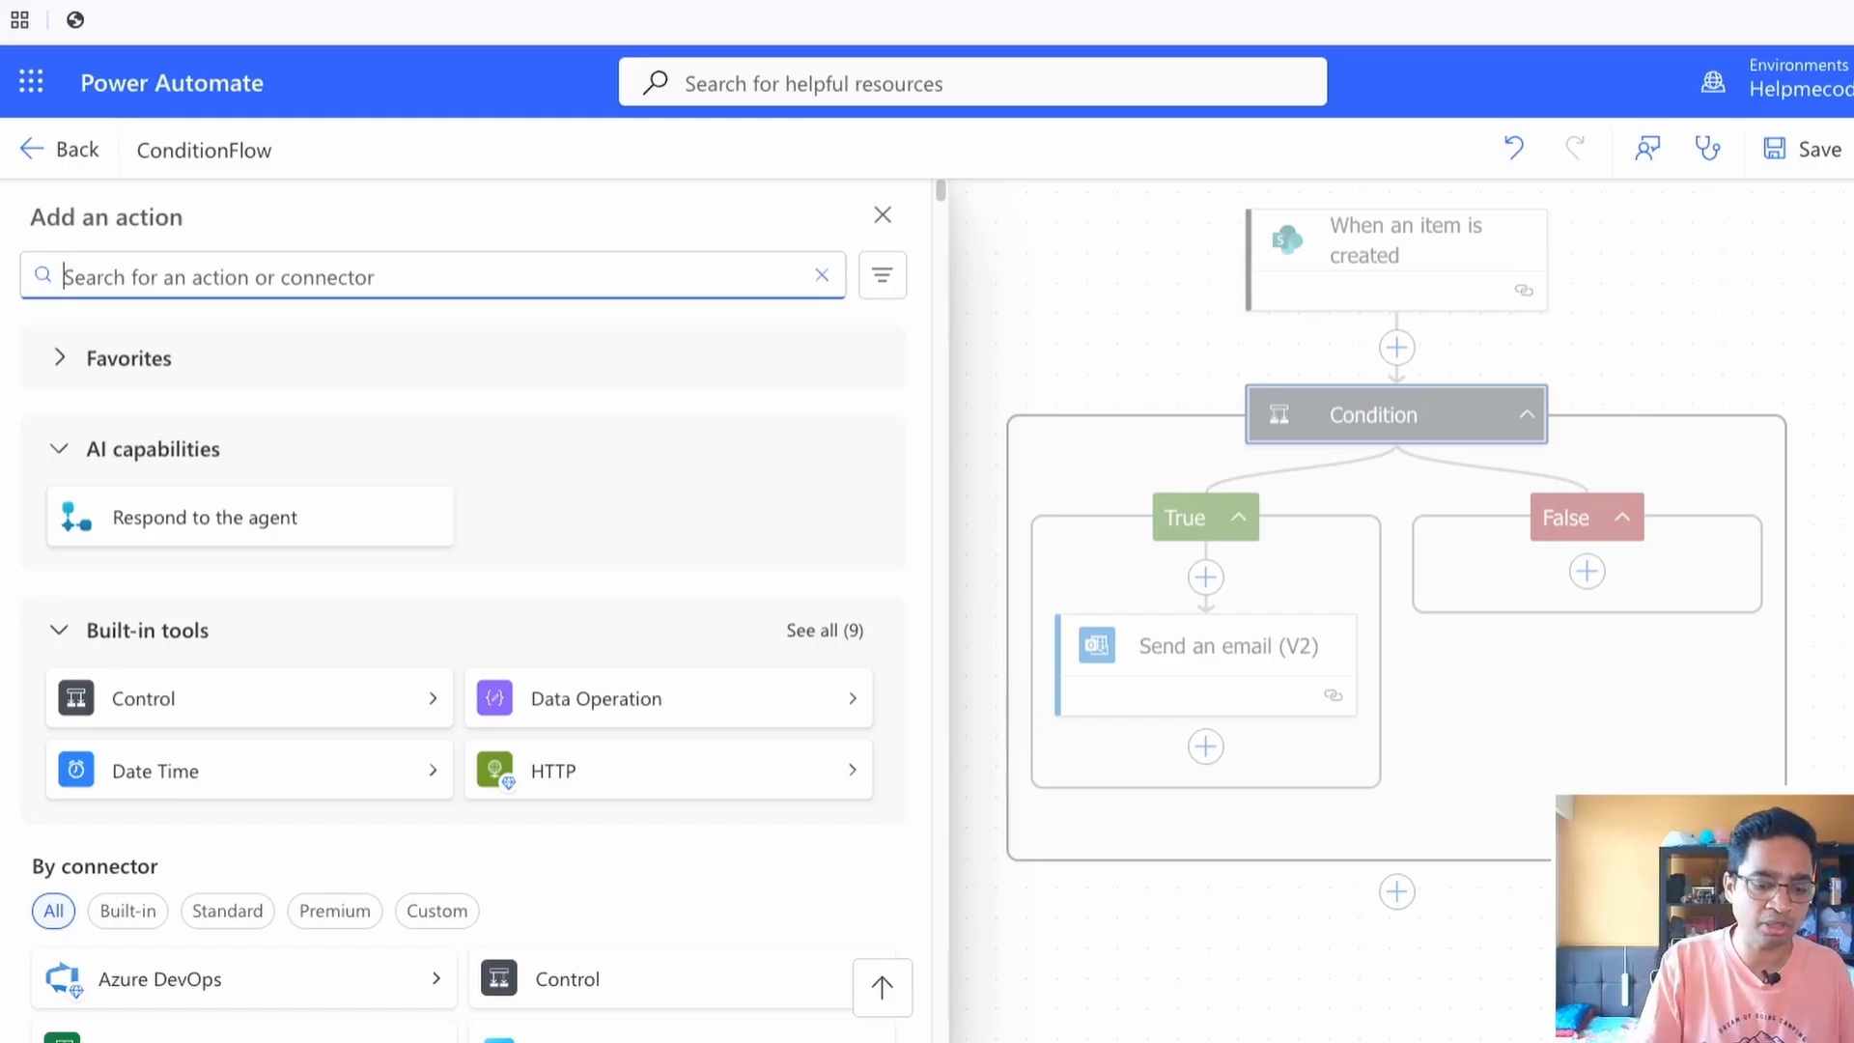
{"action": "type", "text": "update"}
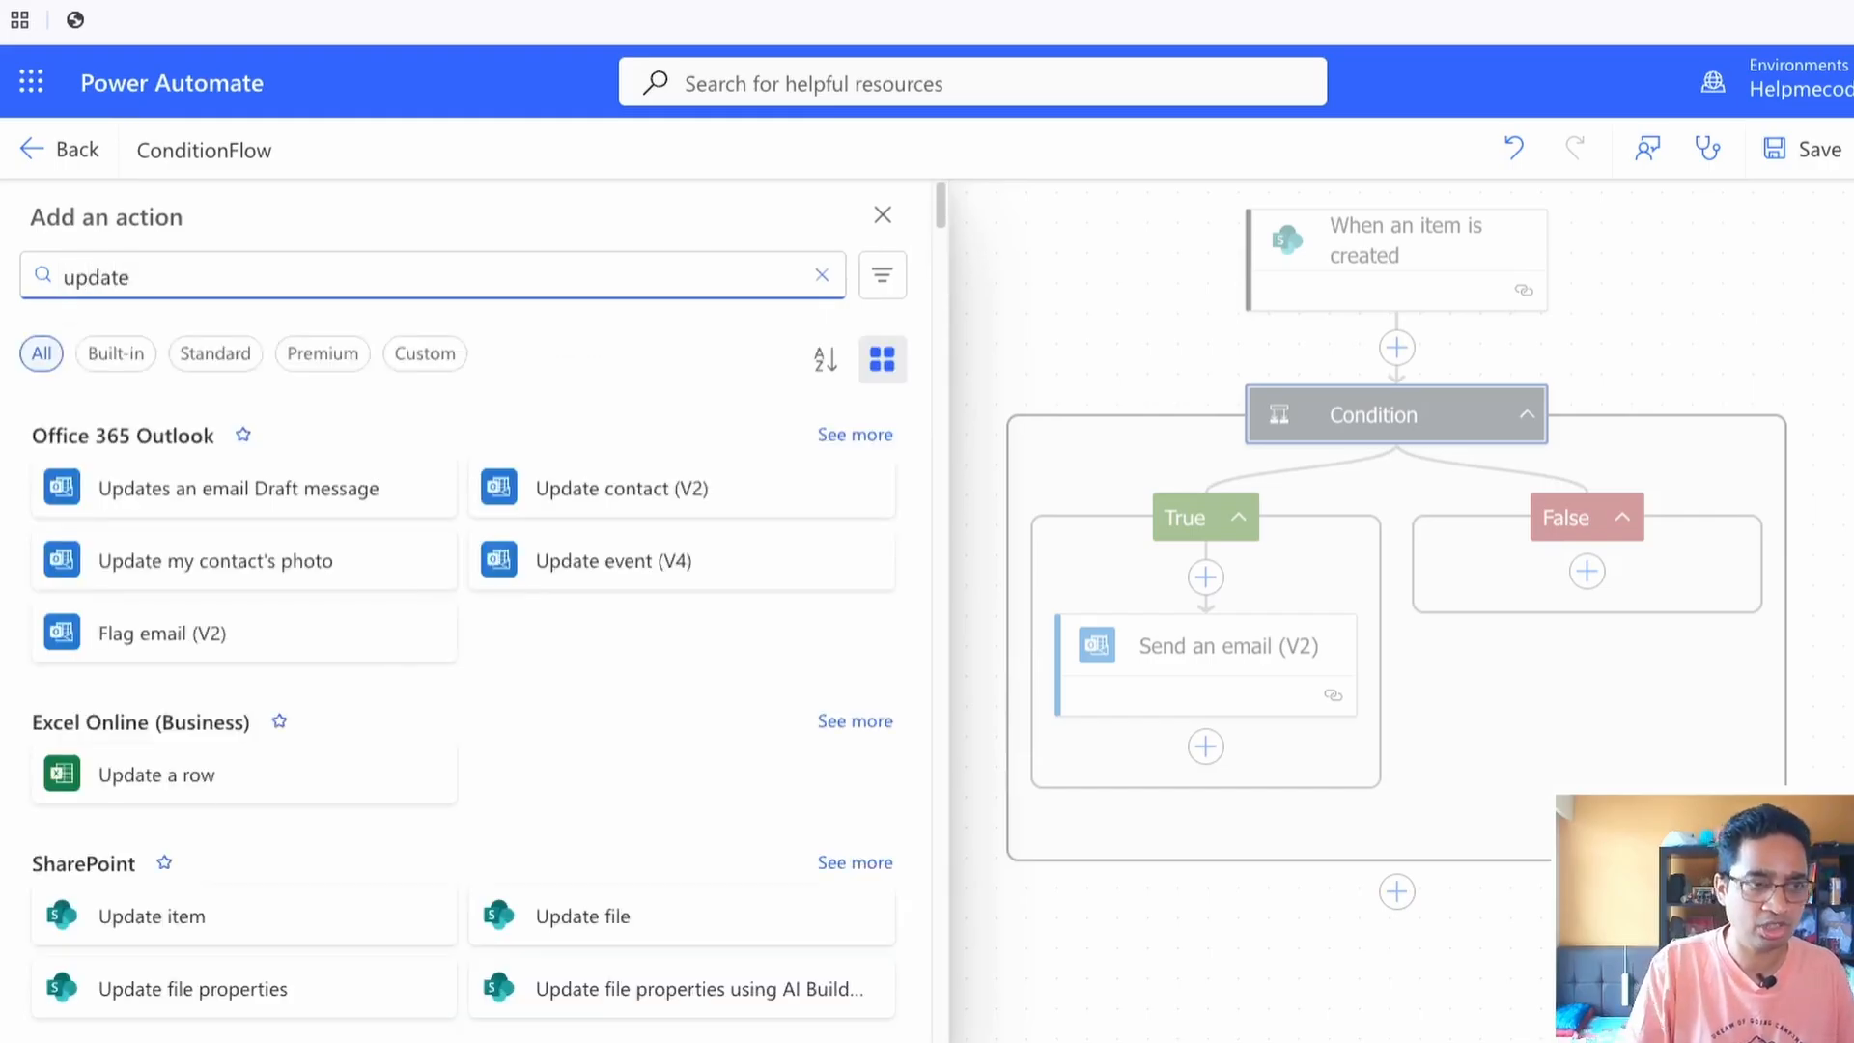
{"action": "type", "text": " share"}
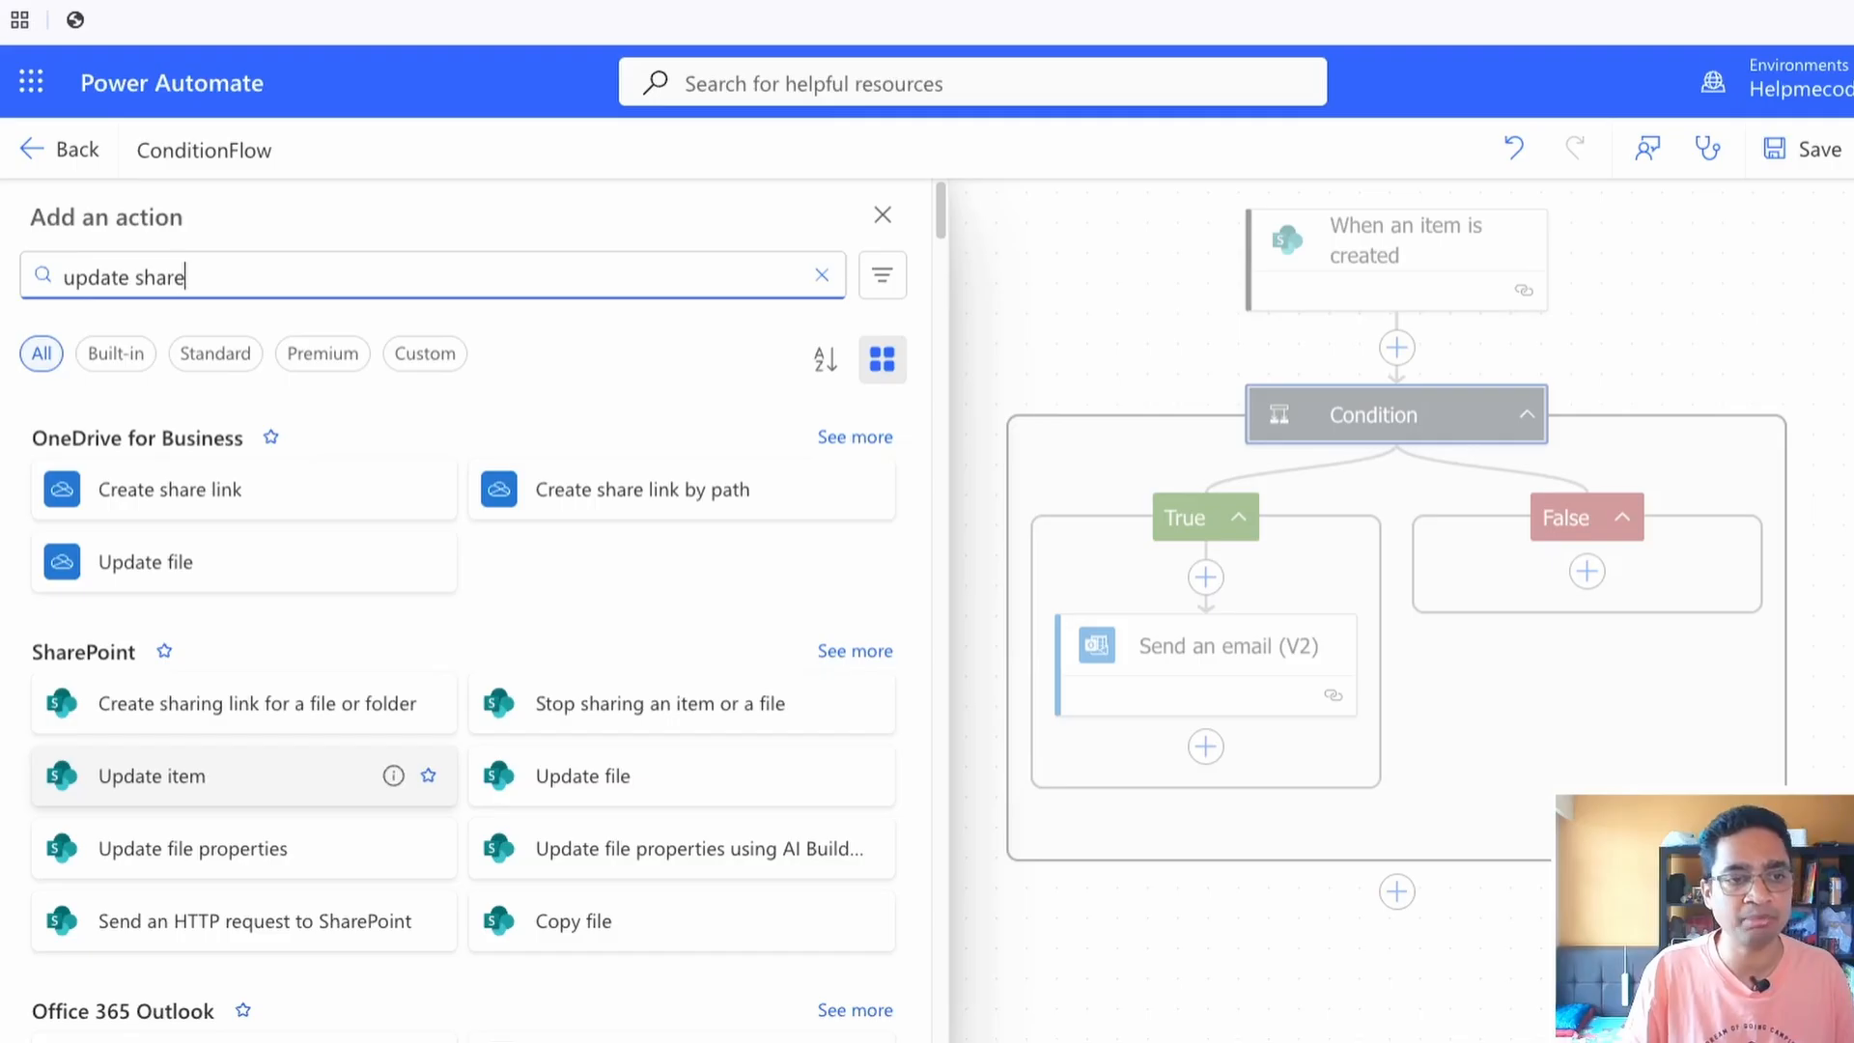
{"action": "left_click", "coordinate": [193, 776]}
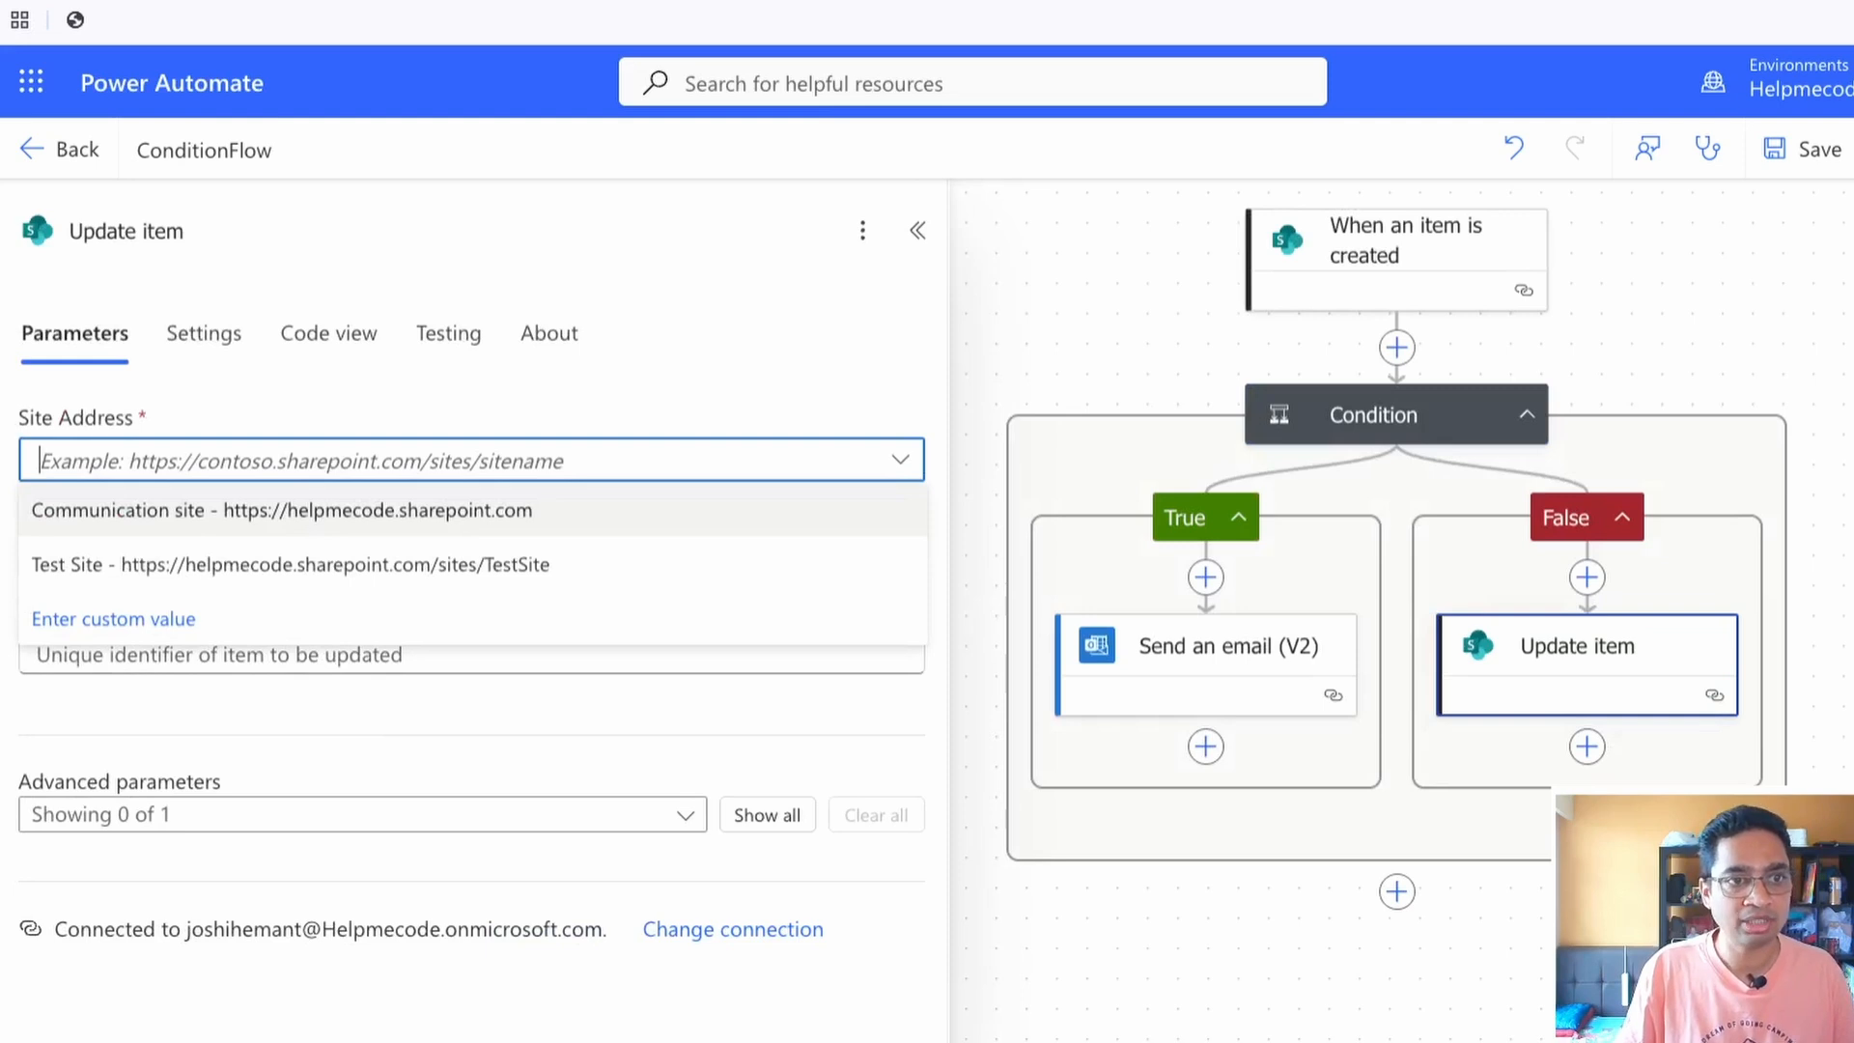
Point the Update item action to the Expense_Claims_Demo list on Test Site and set its Id to the trigger's ID
{"action": "left_click", "coordinate": [290, 565]}
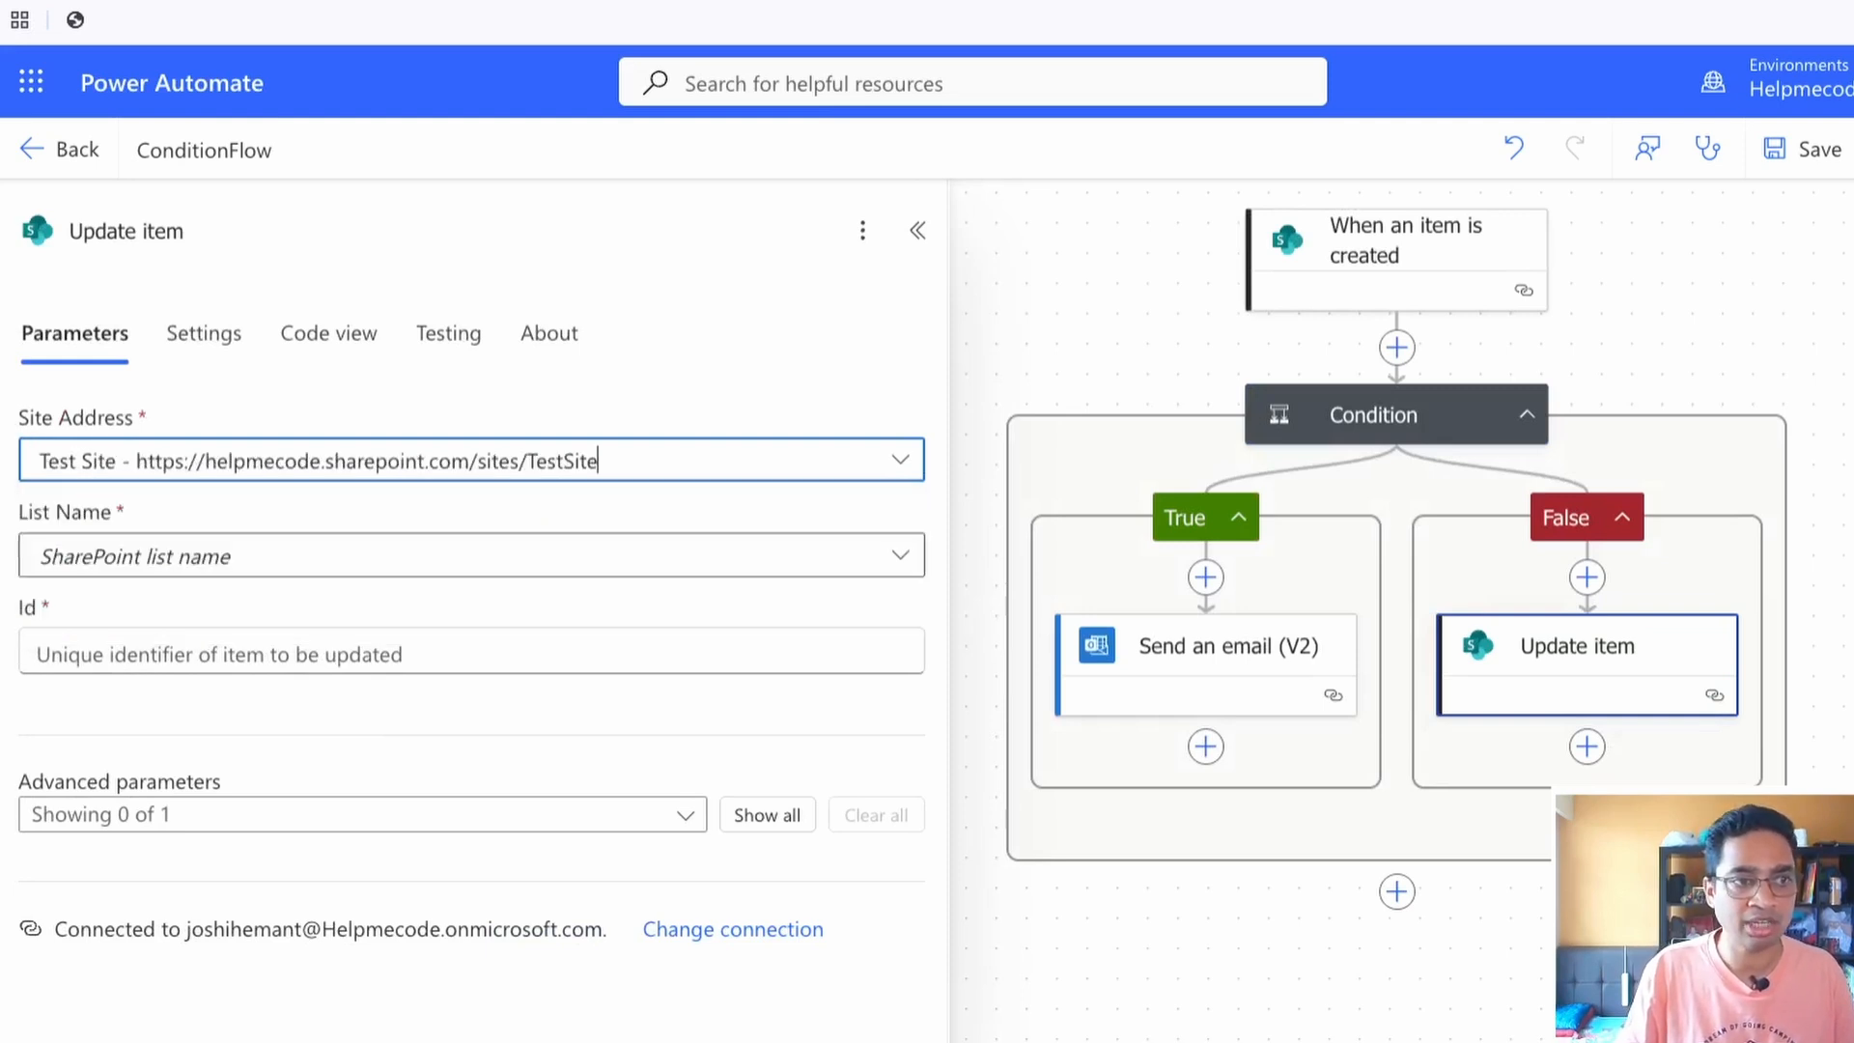
{"action": "left_click", "coordinate": [291, 558]}
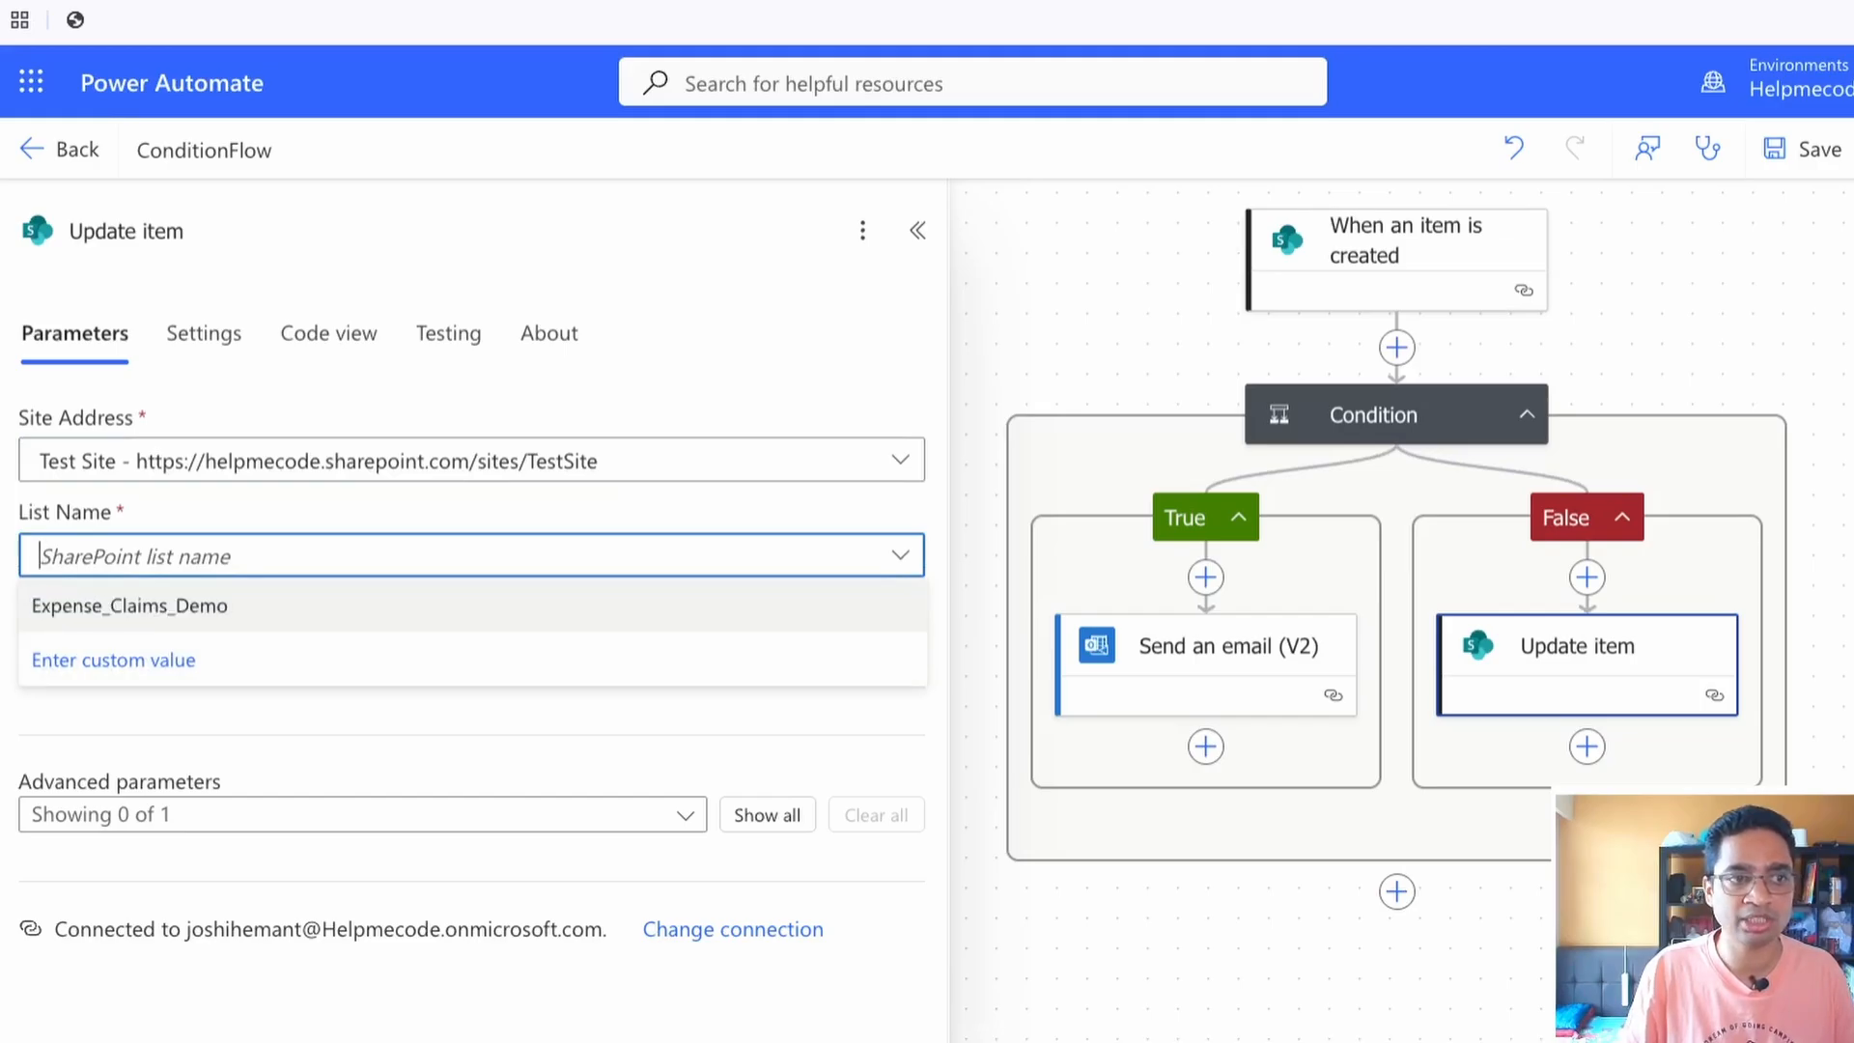
{"action": "left_click", "coordinate": [291, 605]}
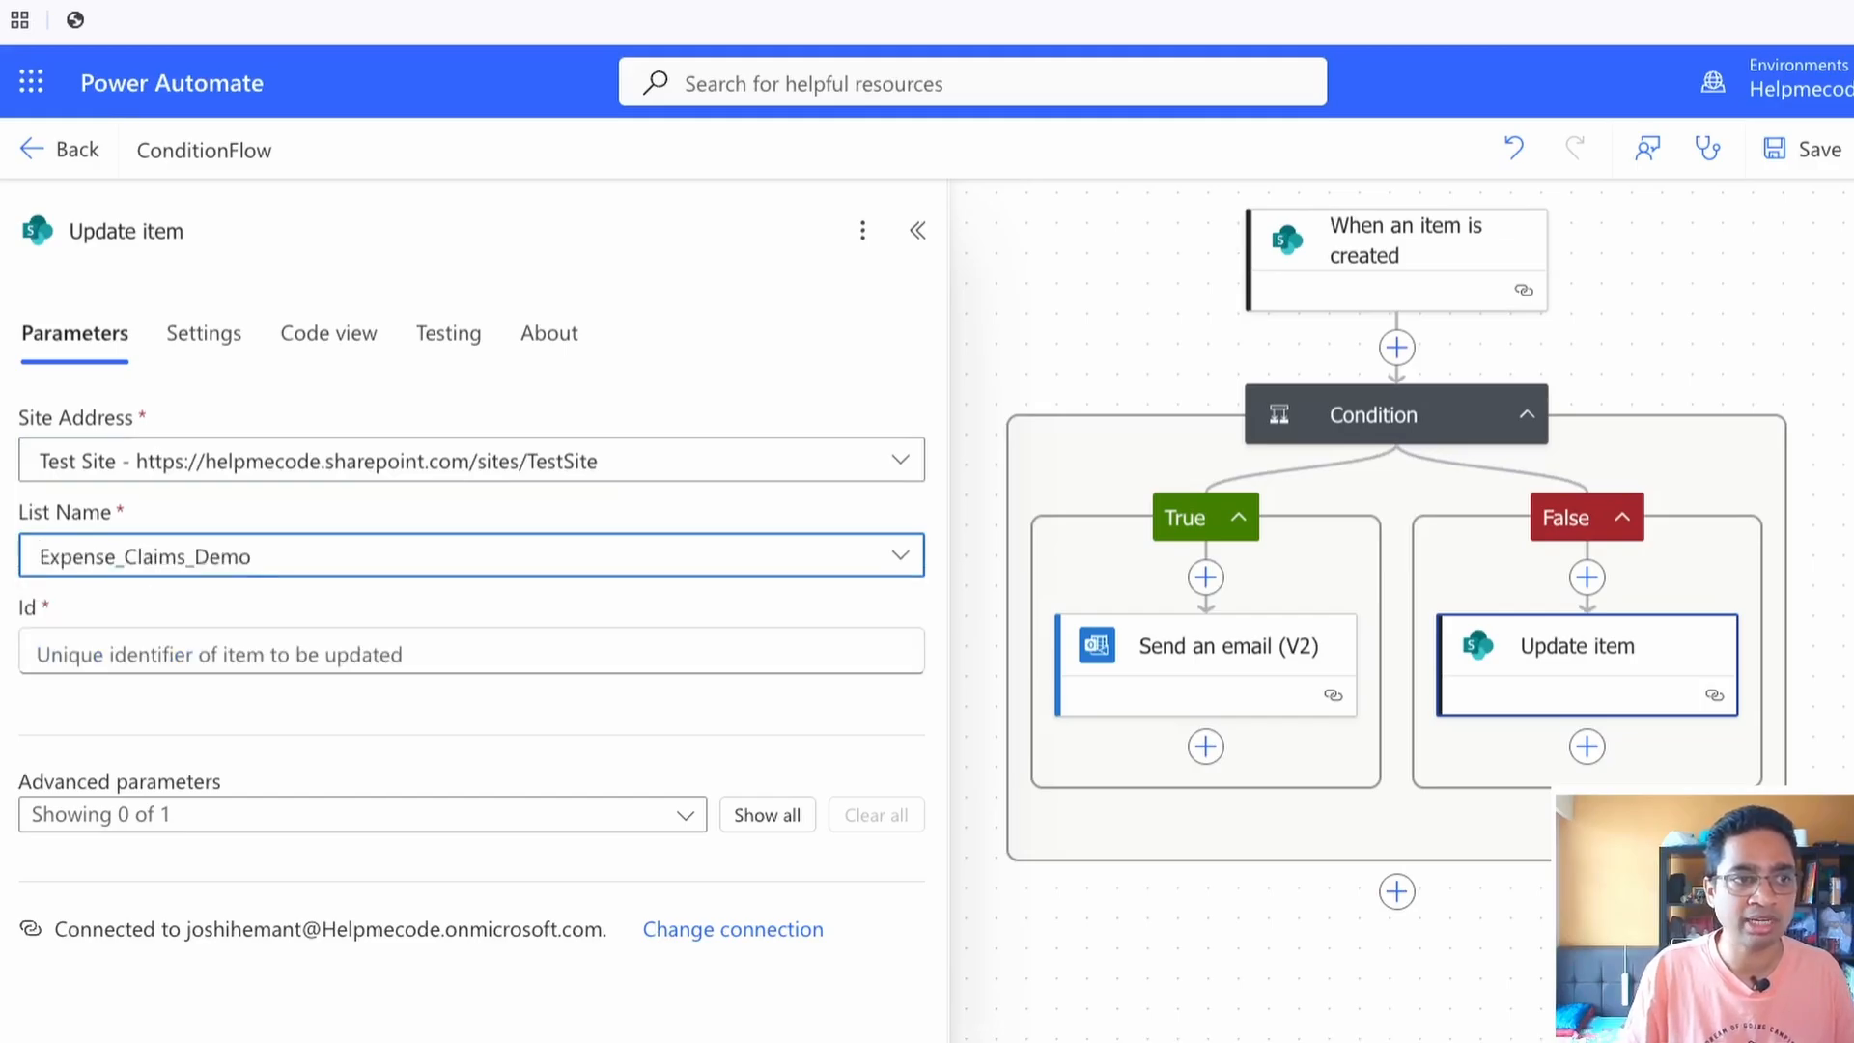
{"action": "left_click", "coordinate": [290, 654]}
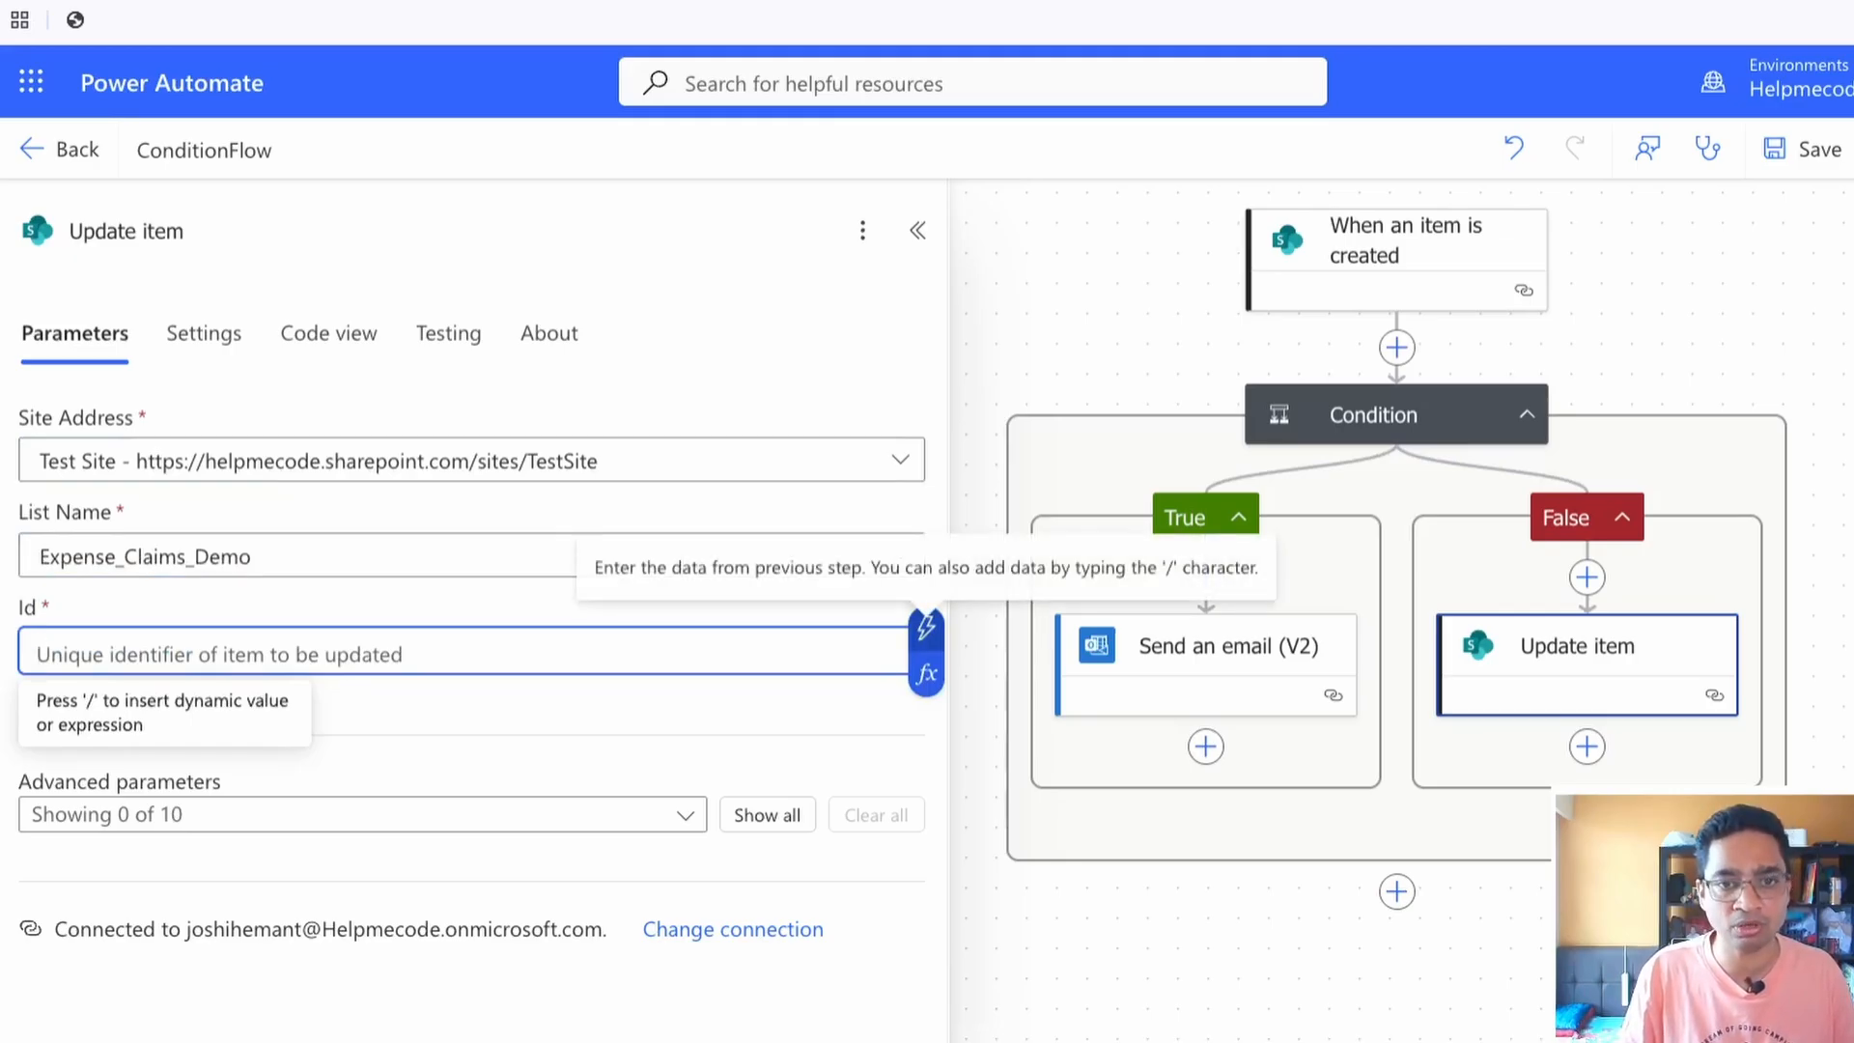
{"action": "left_click", "coordinate": [927, 628]}
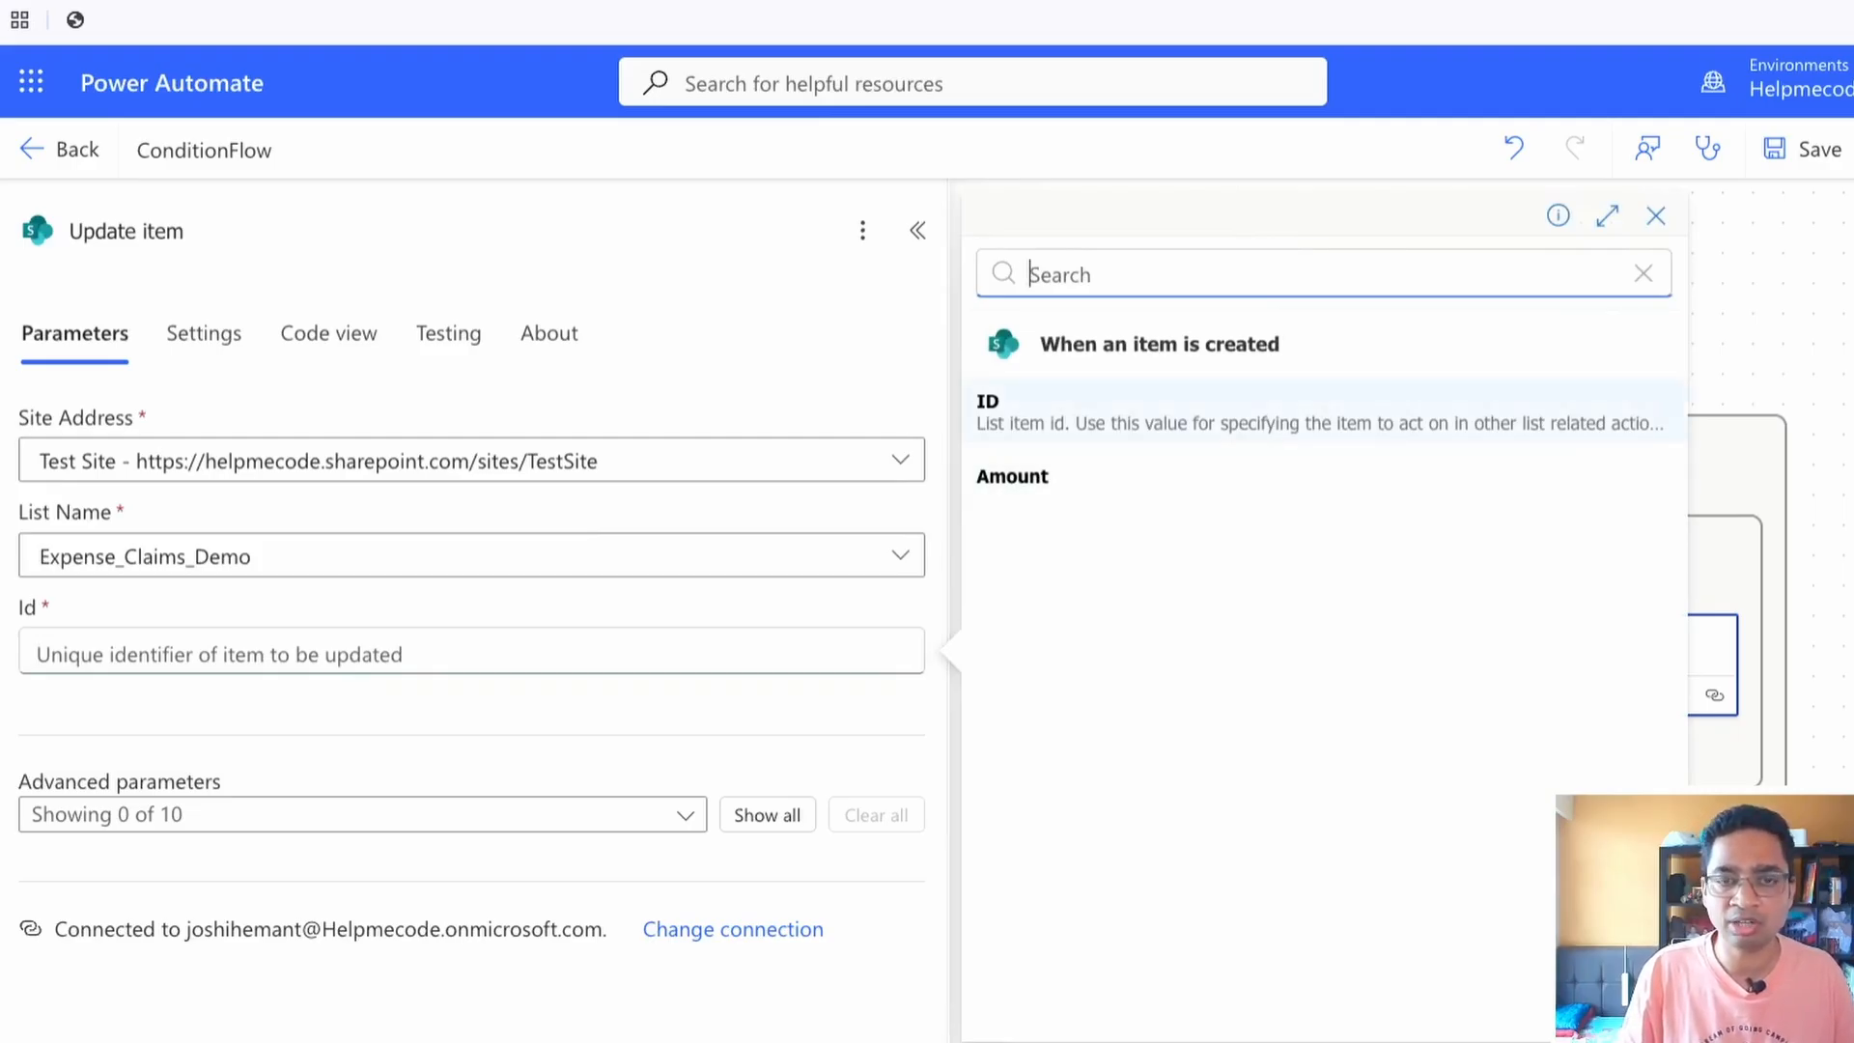
{"action": "left_click", "coordinate": [1324, 413]}
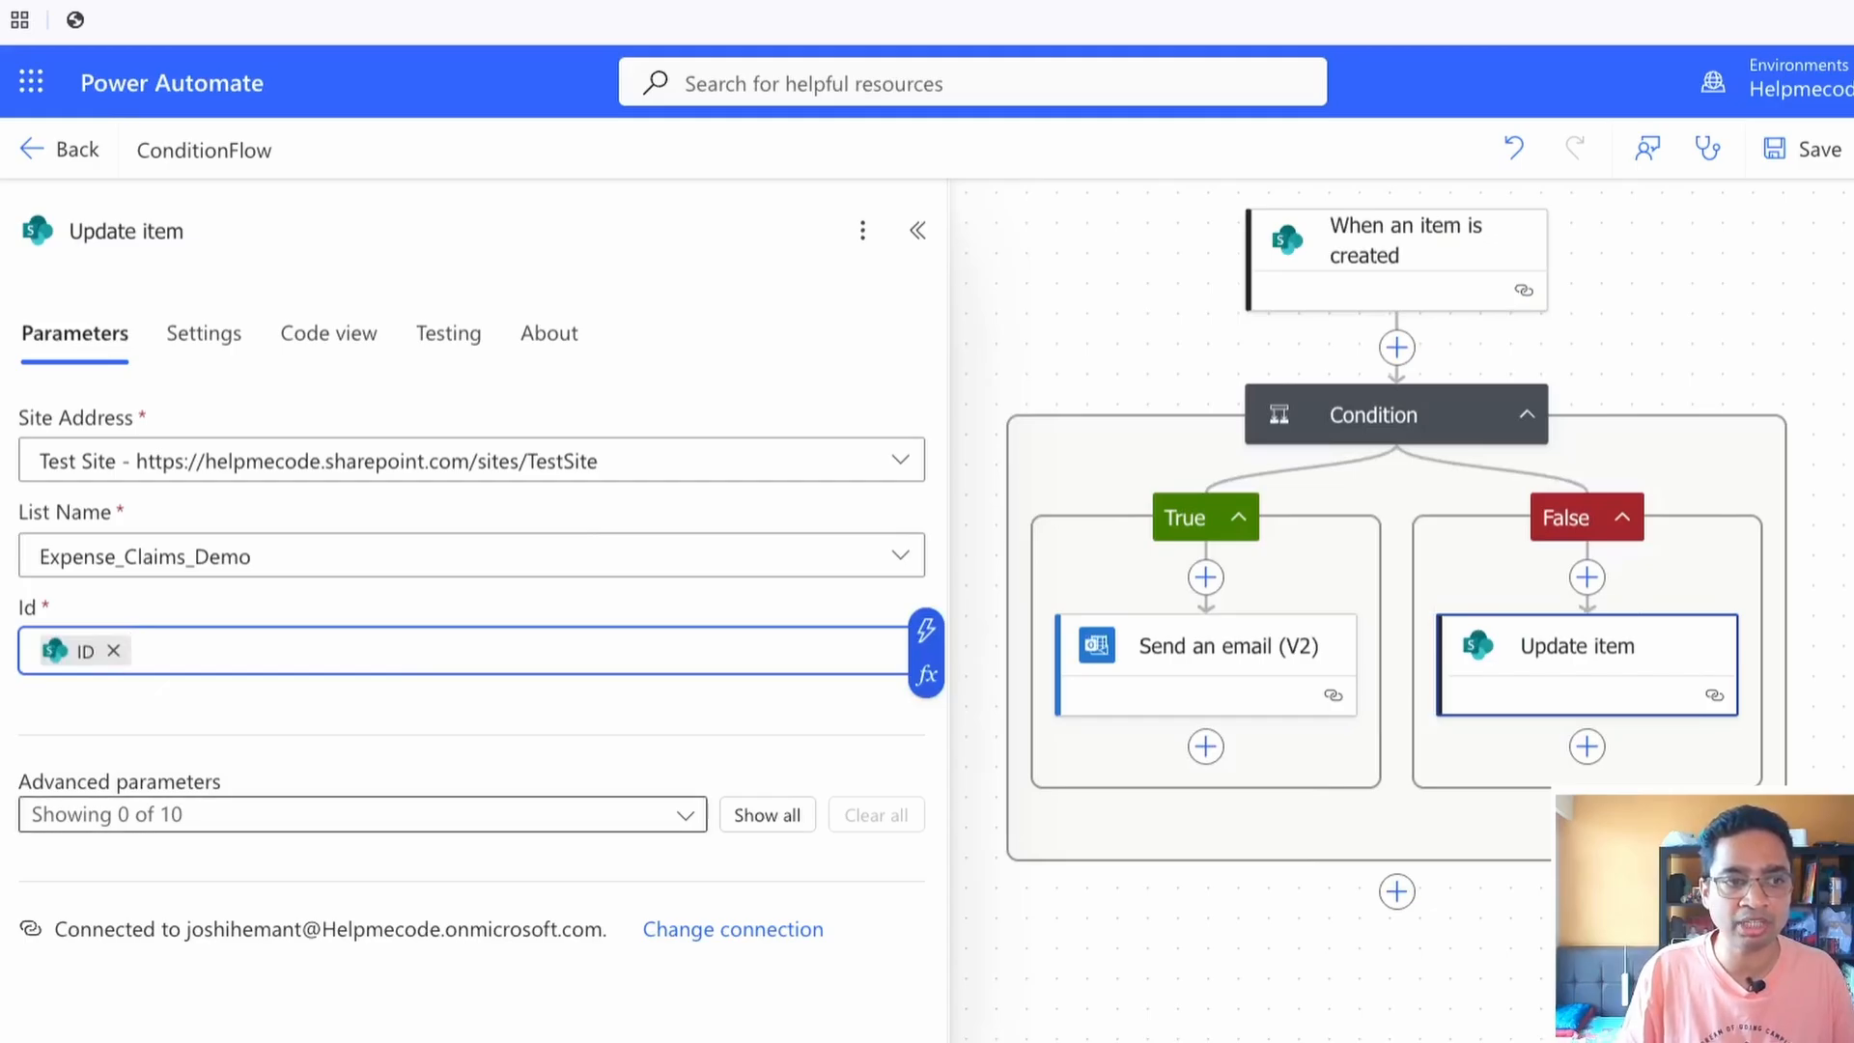
Include the Status Value advanced parameter in the Update item action and set it to Approved
{"action": "left_click", "coordinate": [684, 816]}
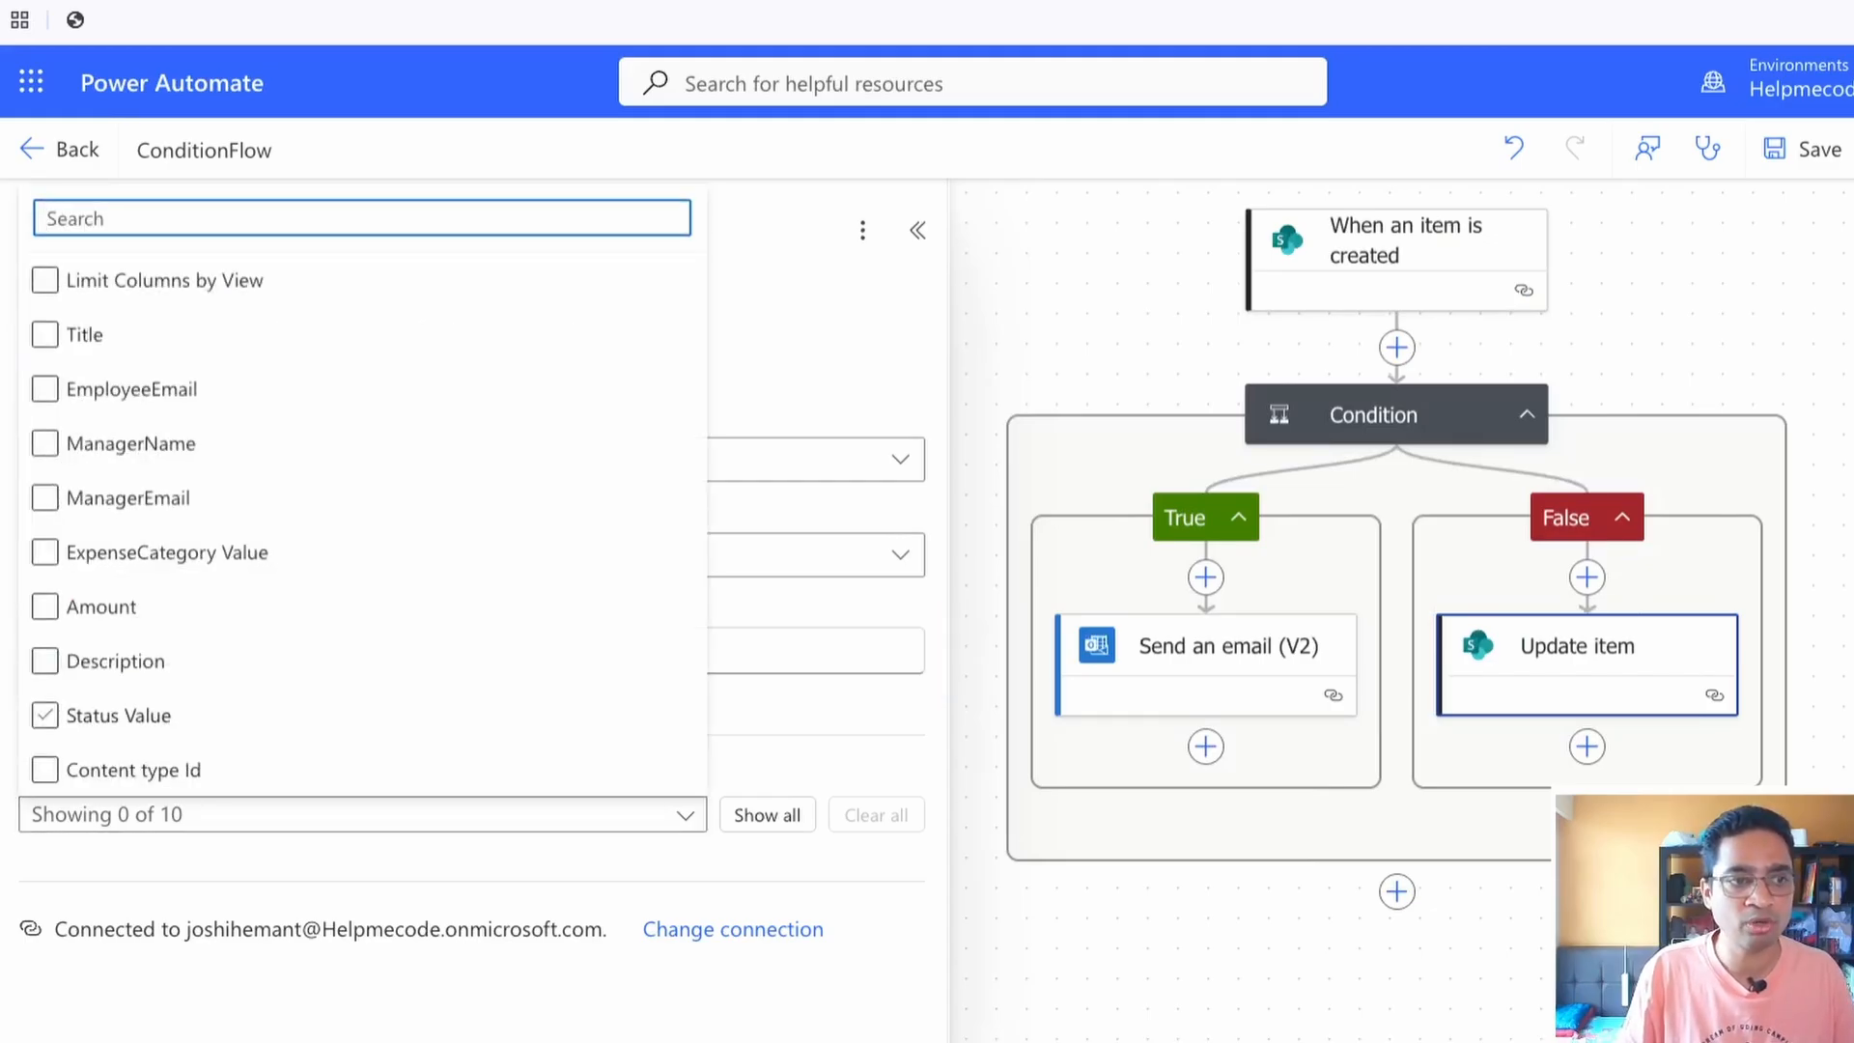
{"action": "left_click", "coordinate": [106, 715]}
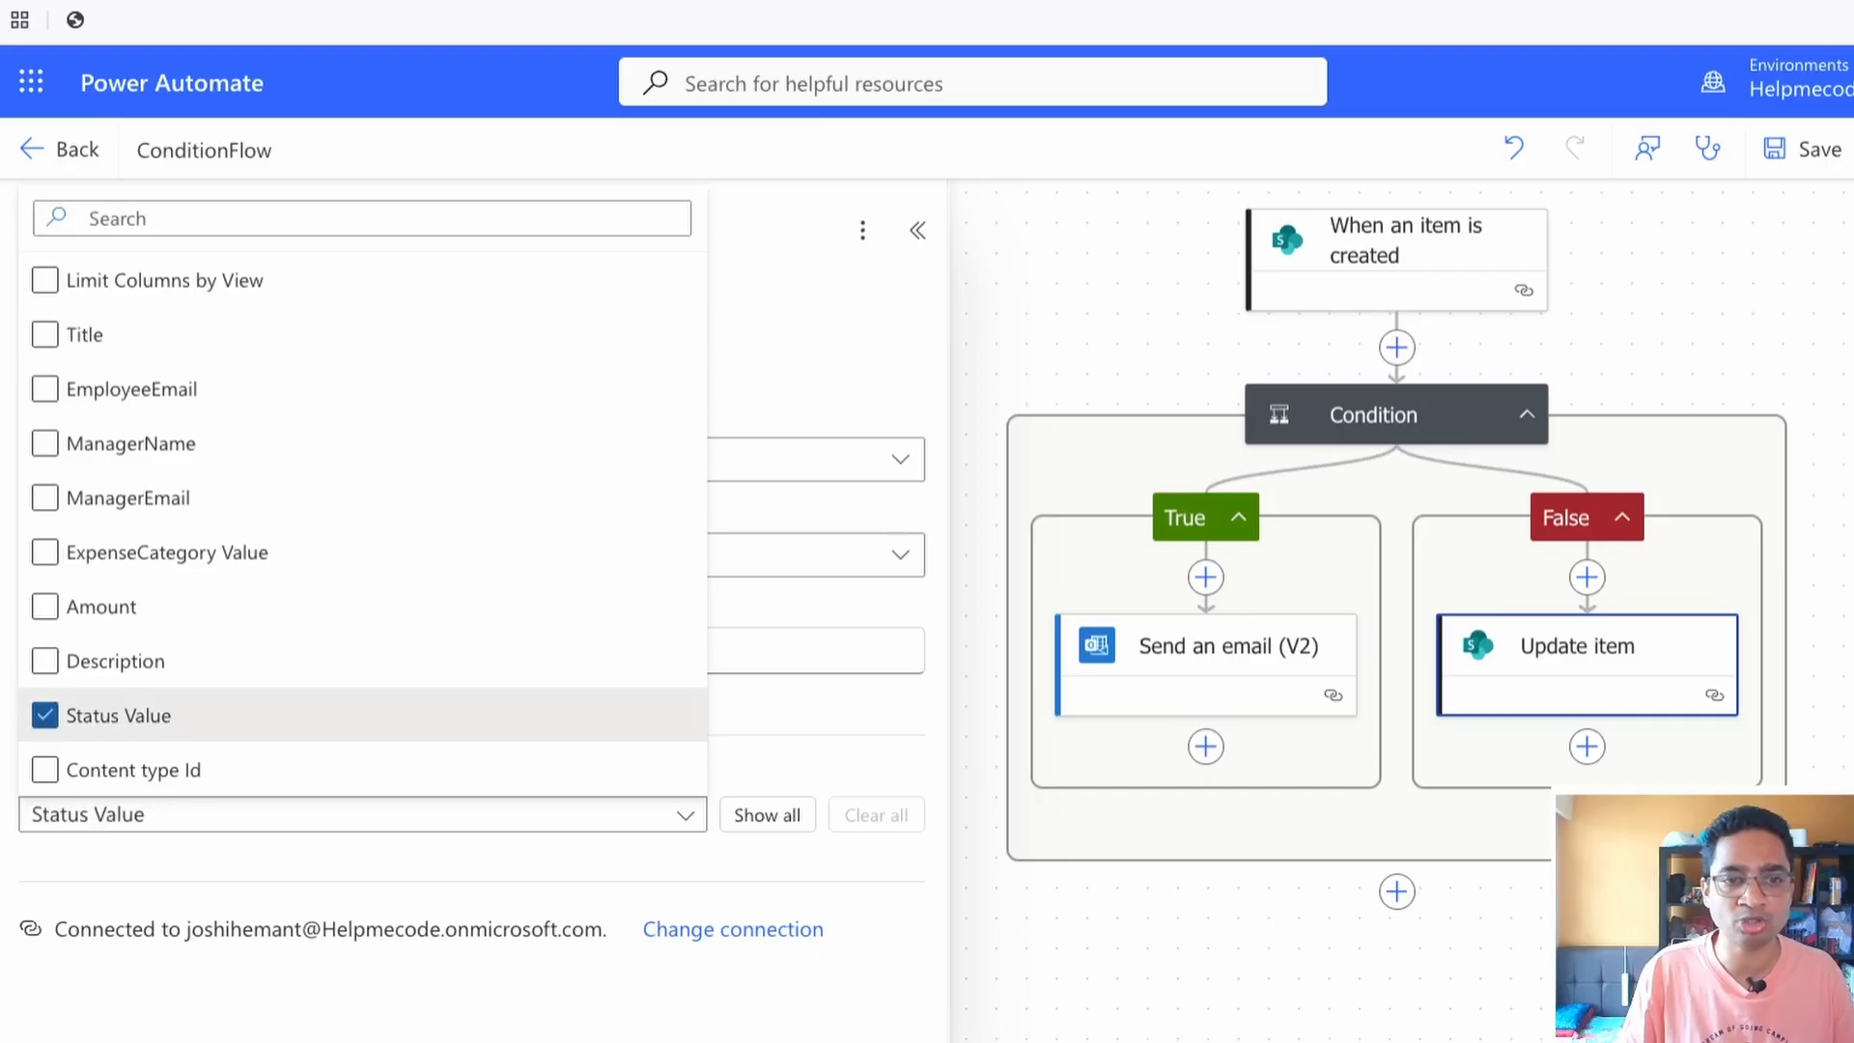
{"action": "left_click", "coordinate": [772, 856]}
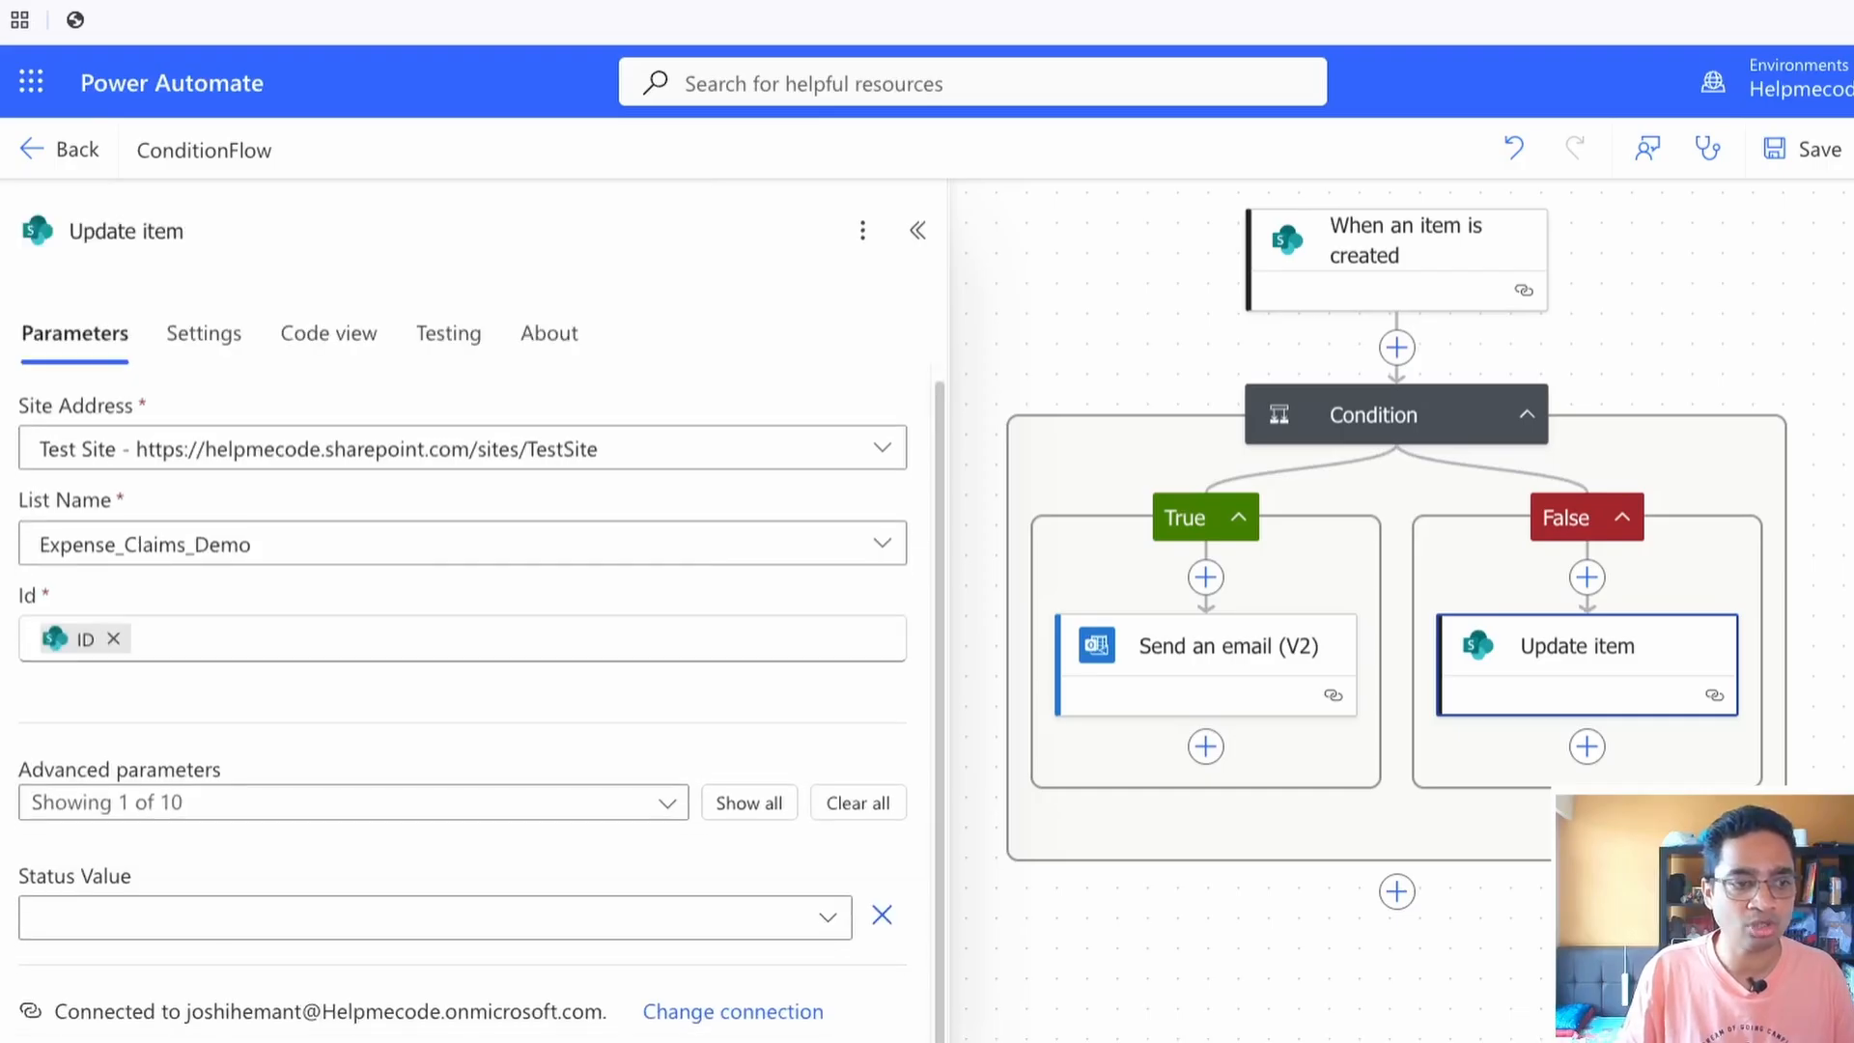
{"action": "left_click", "coordinate": [435, 918]}
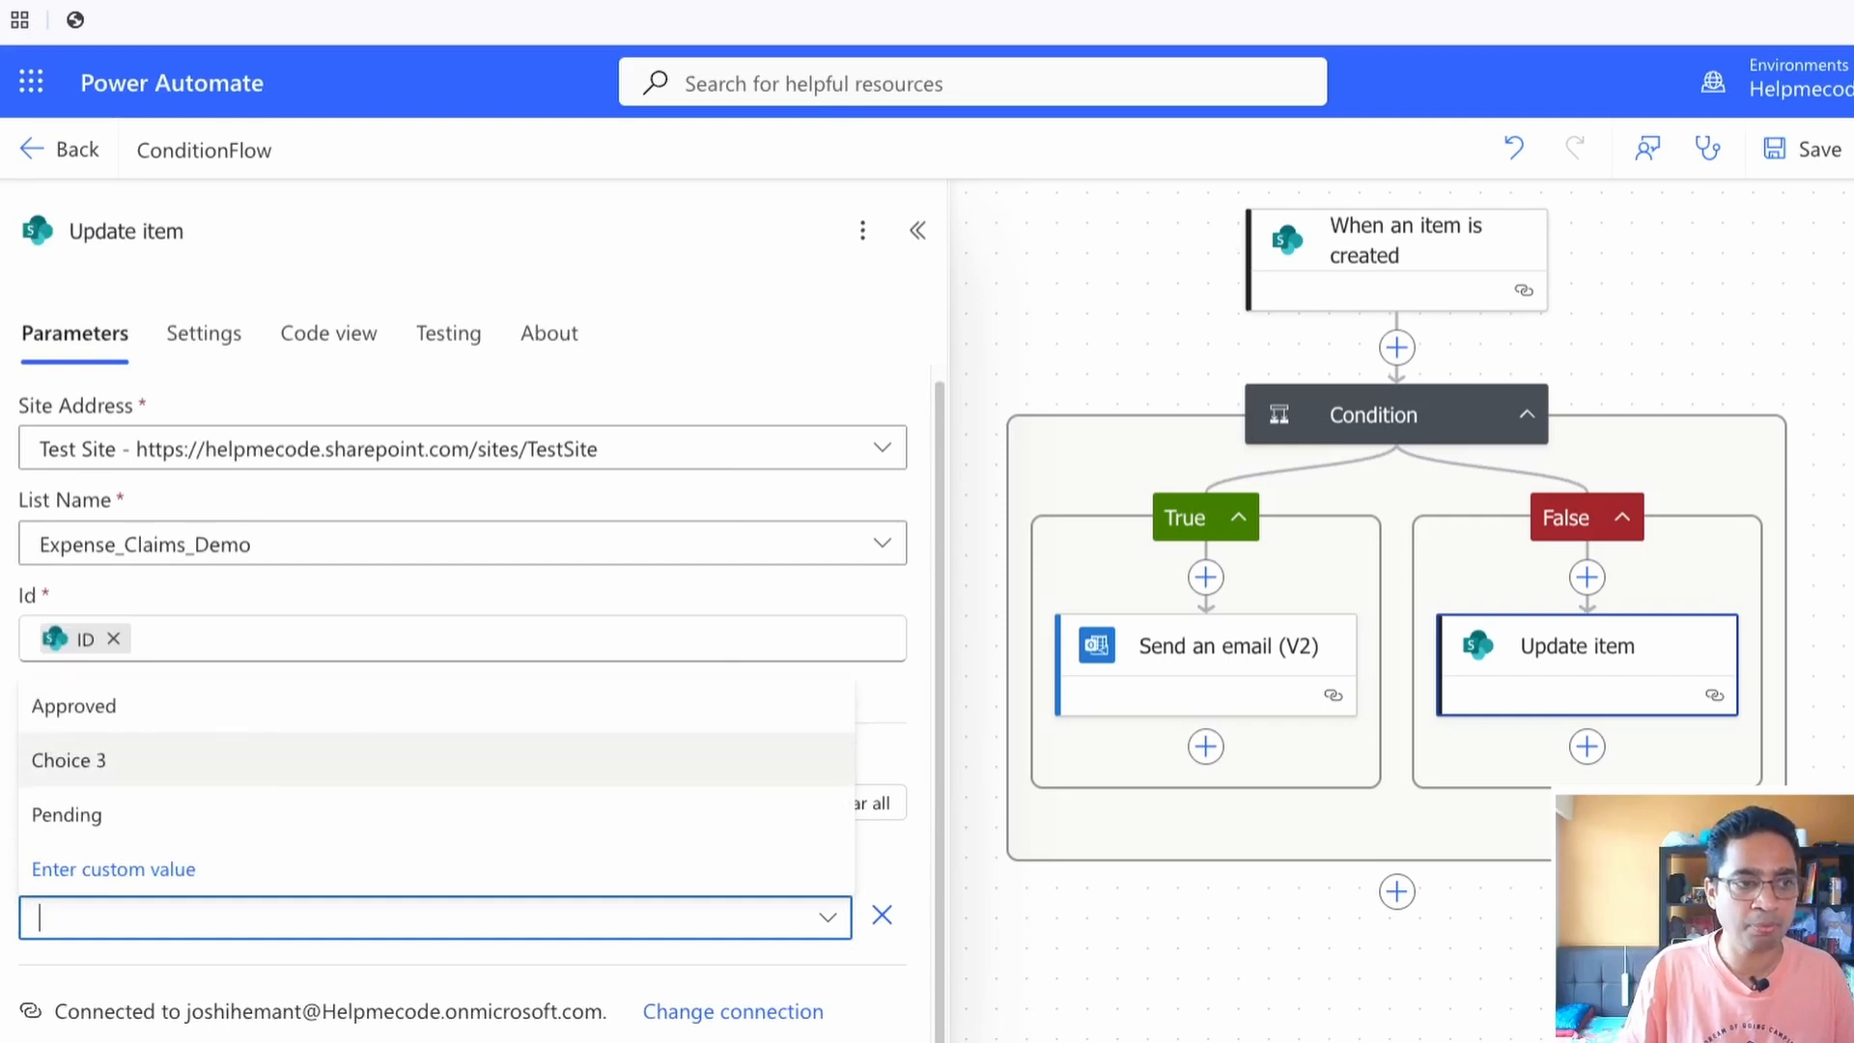
{"action": "left_click", "coordinate": [74, 706]}
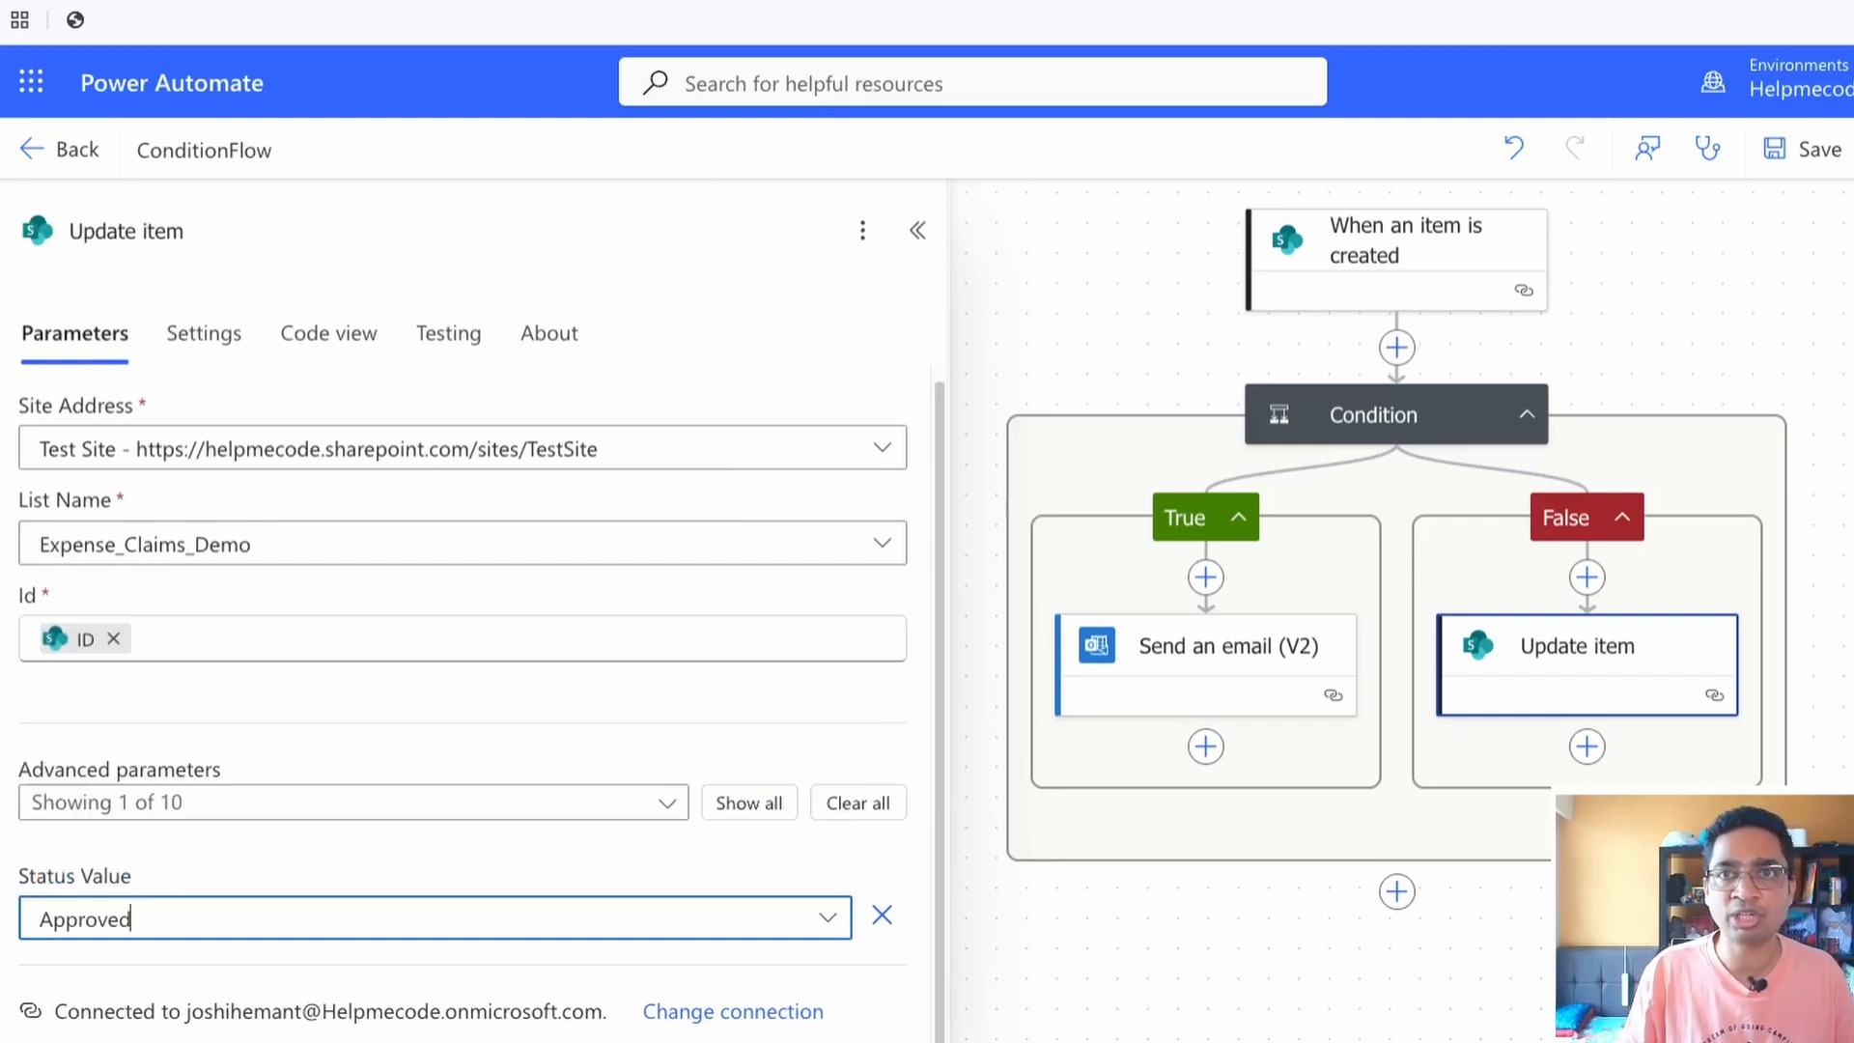
{"action": "left_click", "coordinate": [917, 231]}
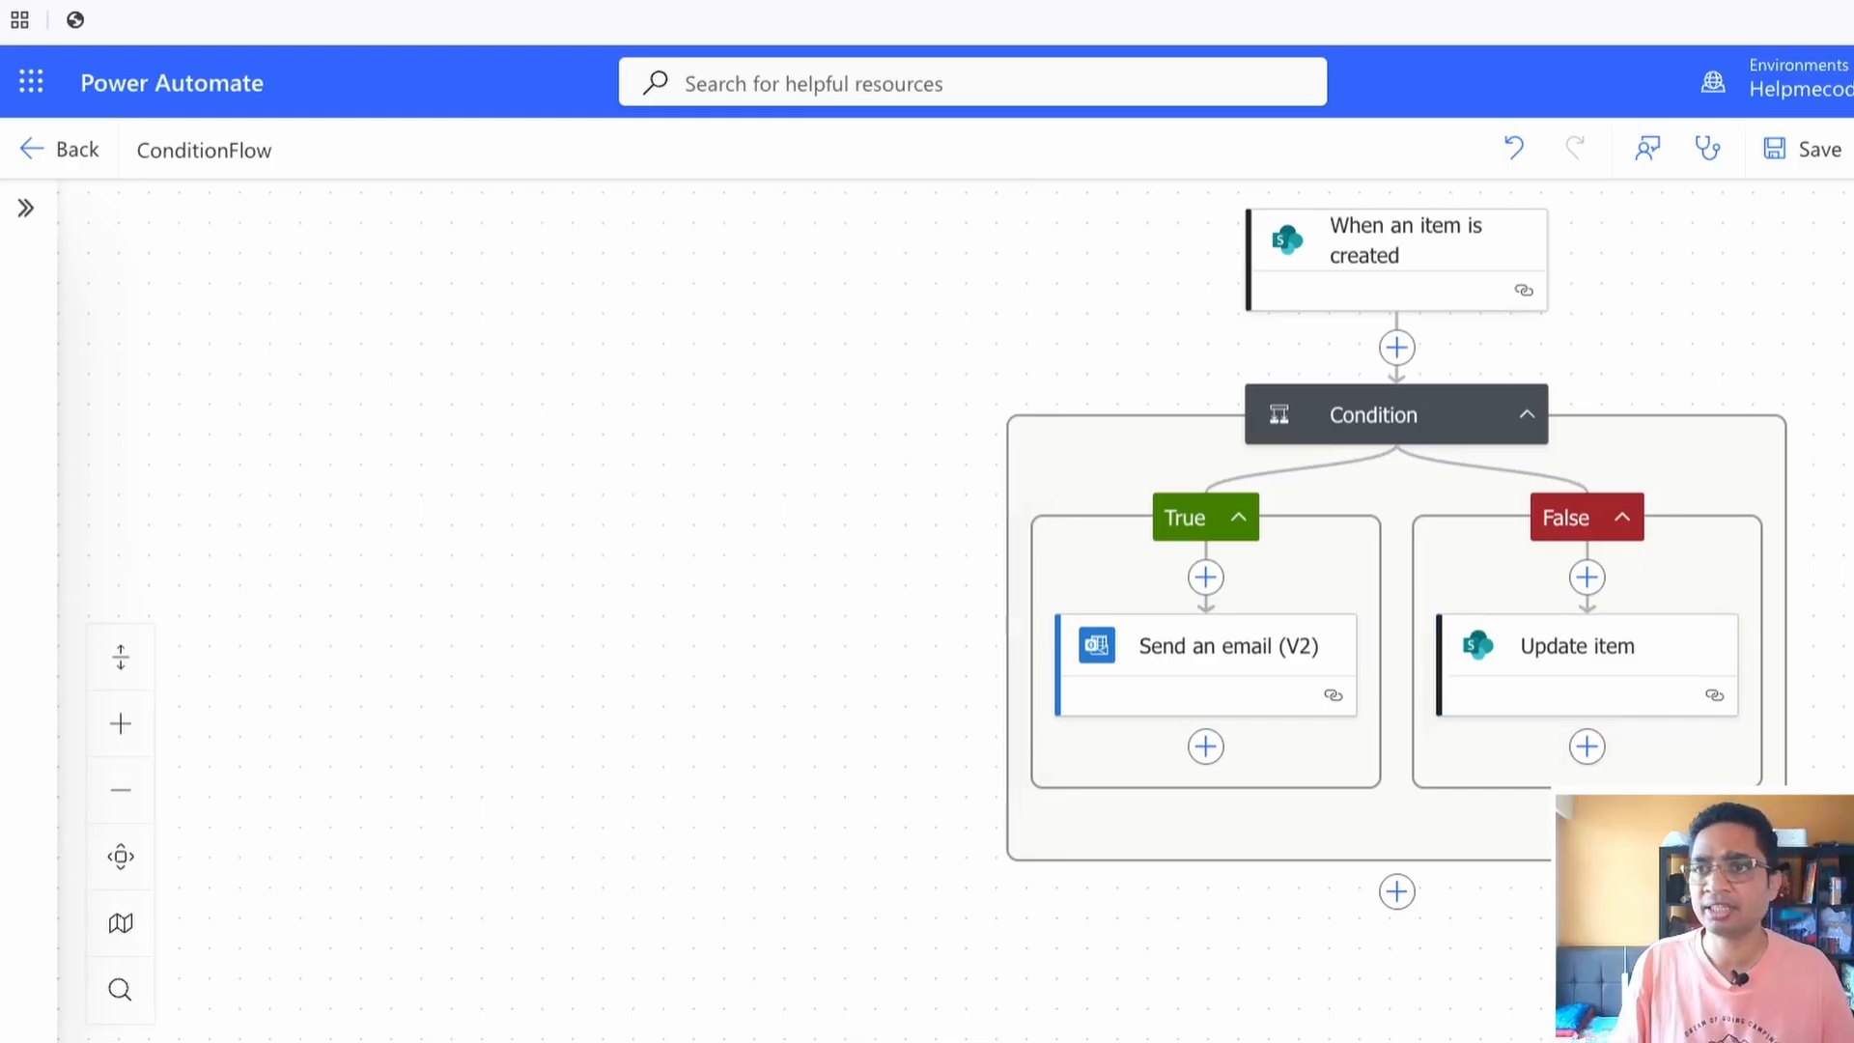
Save the flow and start a manual test run
{"action": "left_click", "coordinate": [1804, 149]}
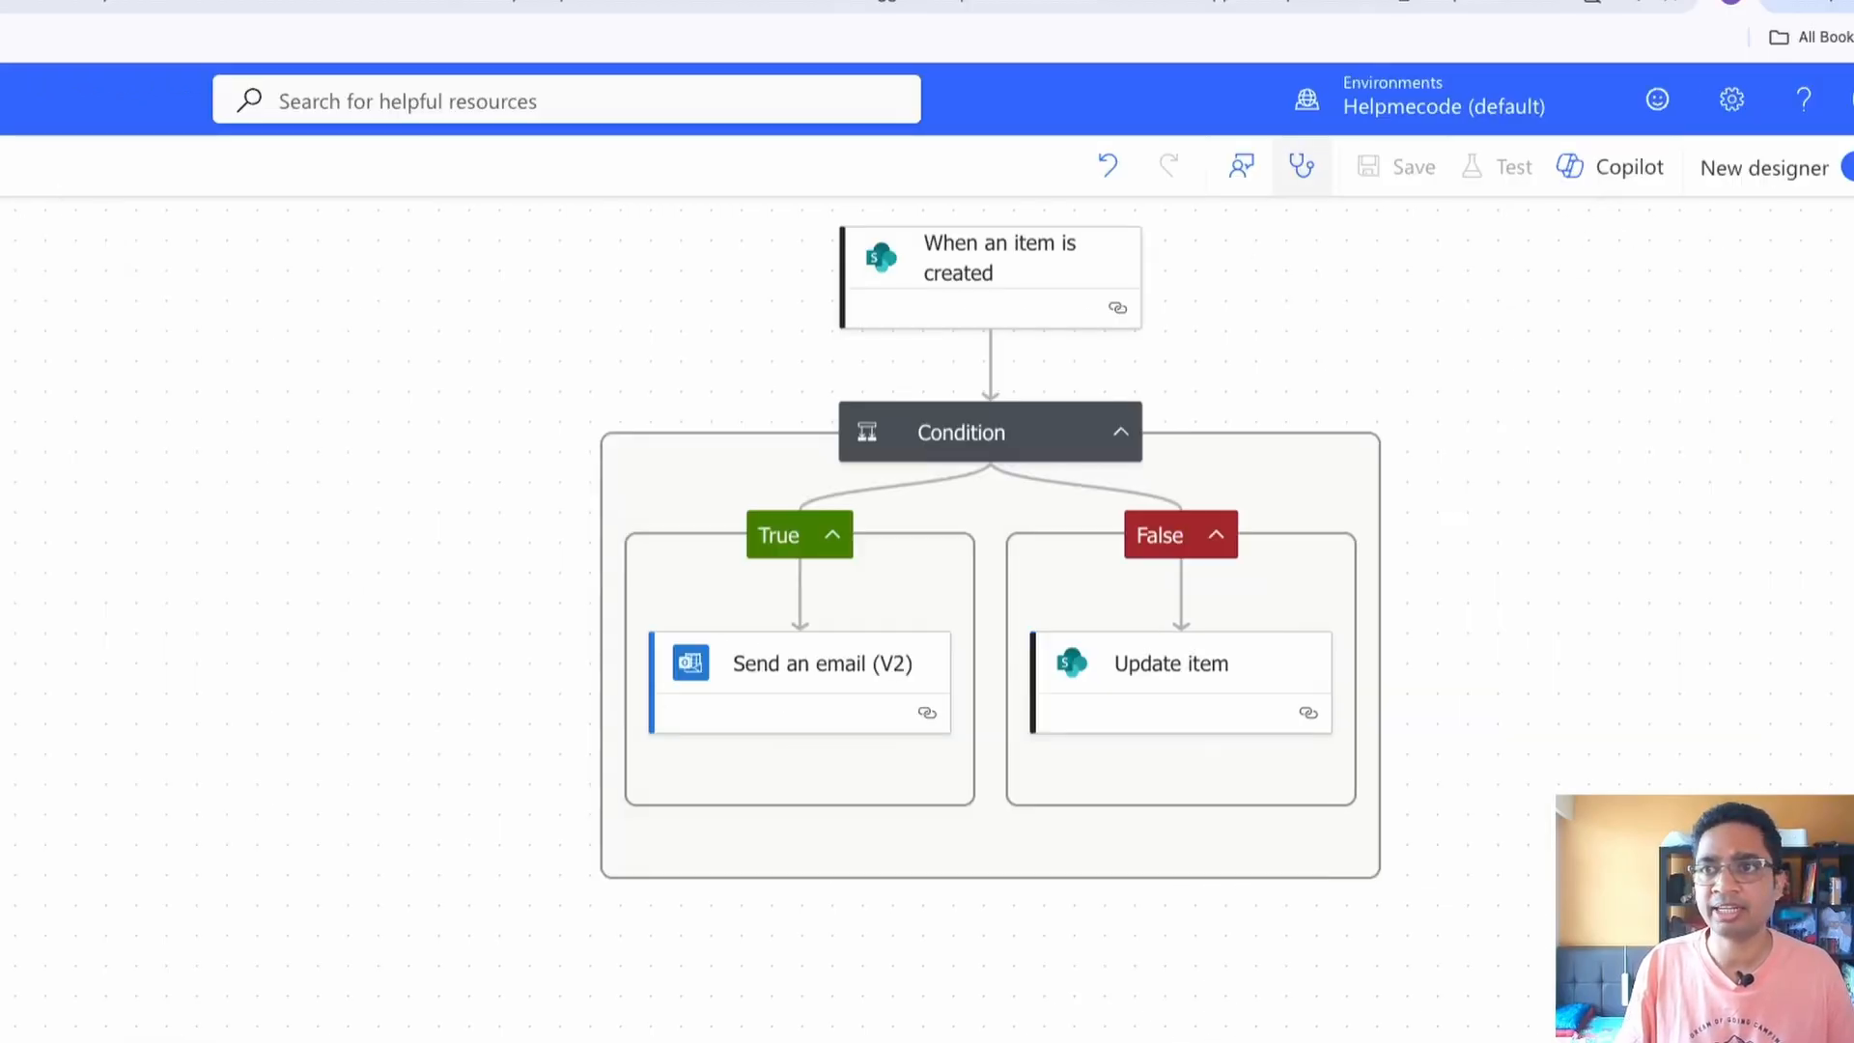
{"action": "left_click", "coordinate": [1499, 166]}
{"action": "left_click", "coordinate": [1352, 245]}
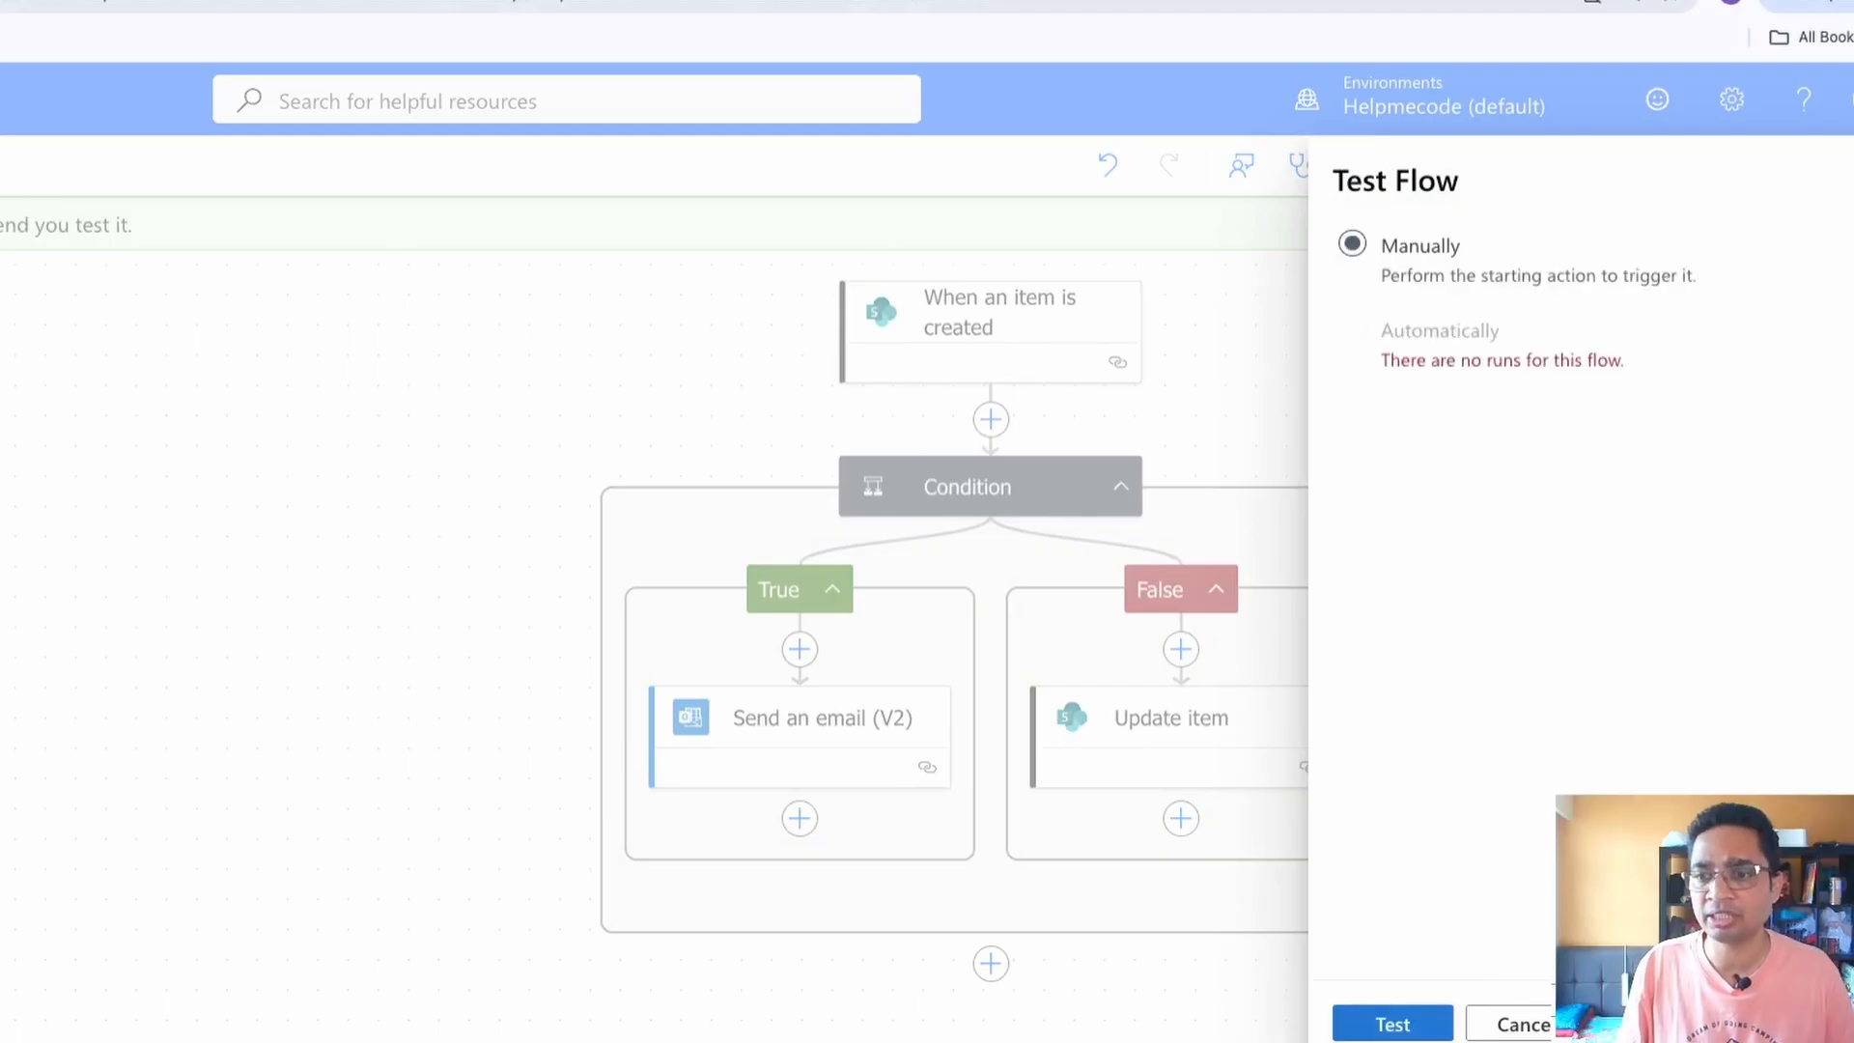
{"action": "left_click", "coordinate": [1393, 1024]}
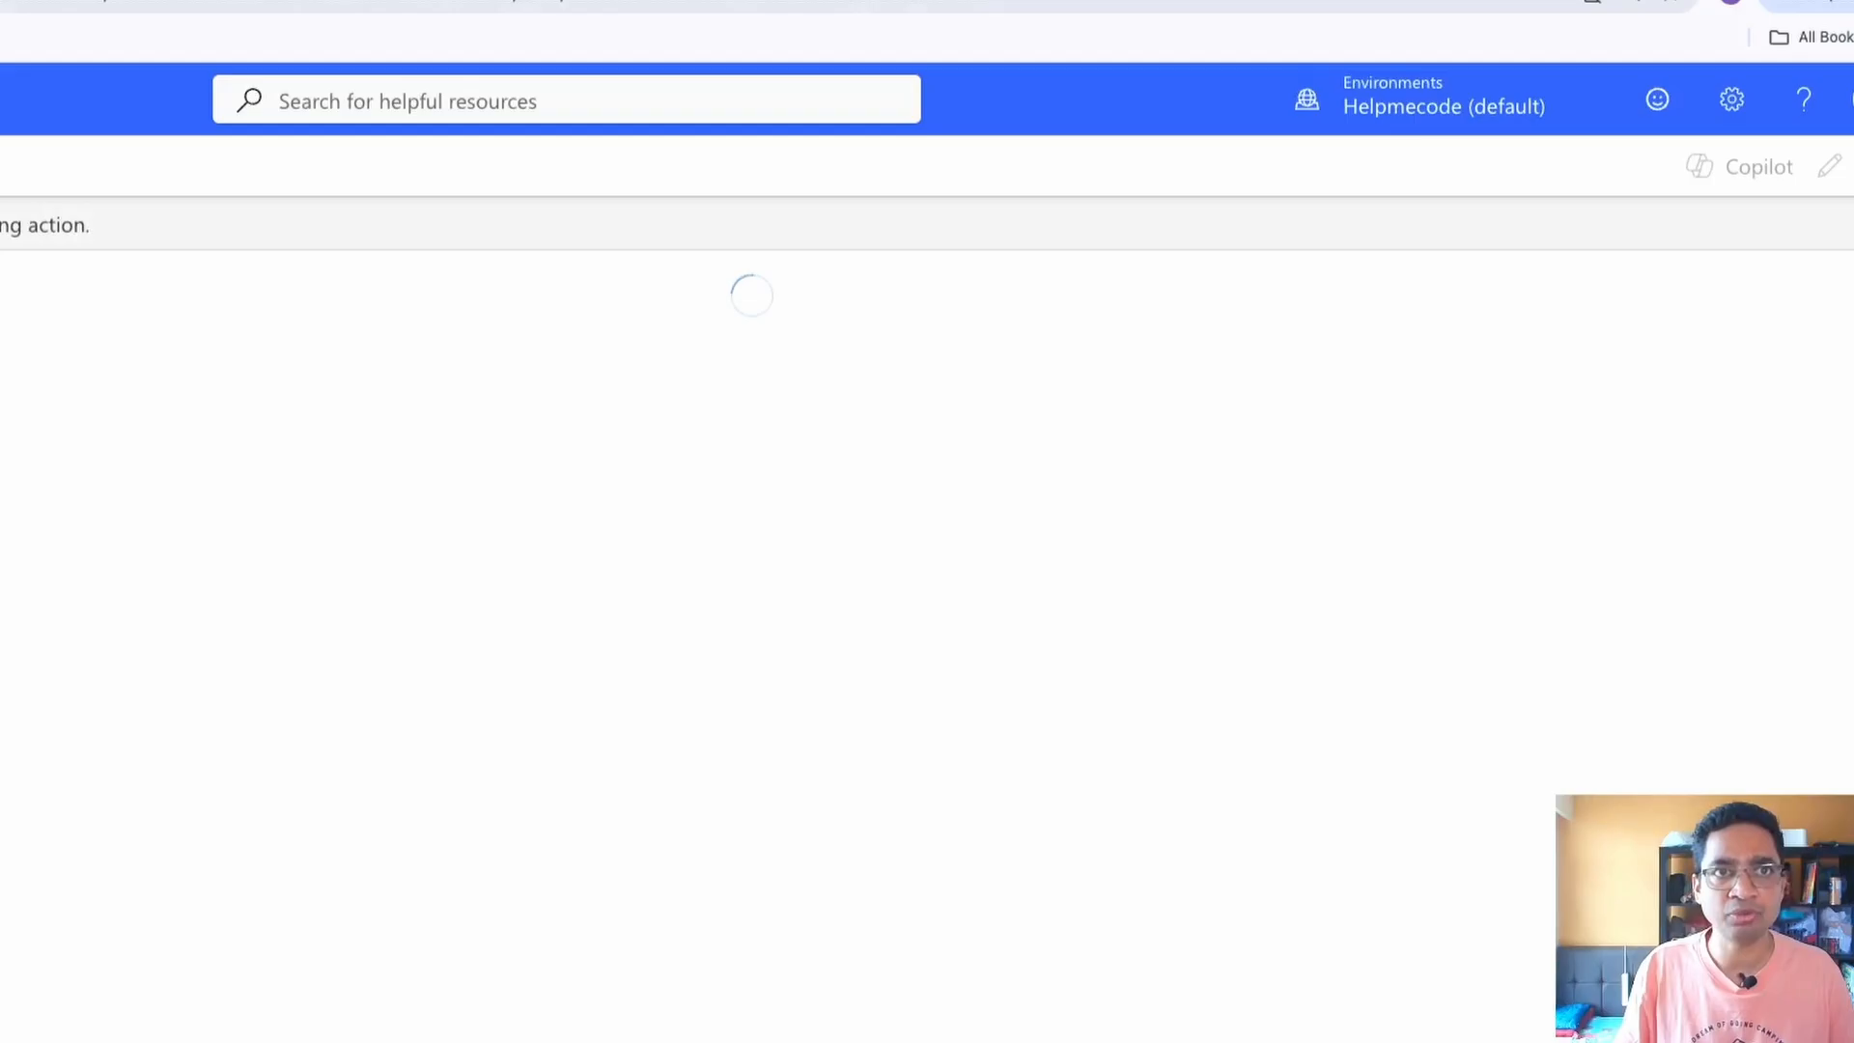
Switch to the SharePoint Expense_Claims_Demo list, begin a new item and fill in the employee's name
{"action": "key", "text": "ctrl+Tab"}
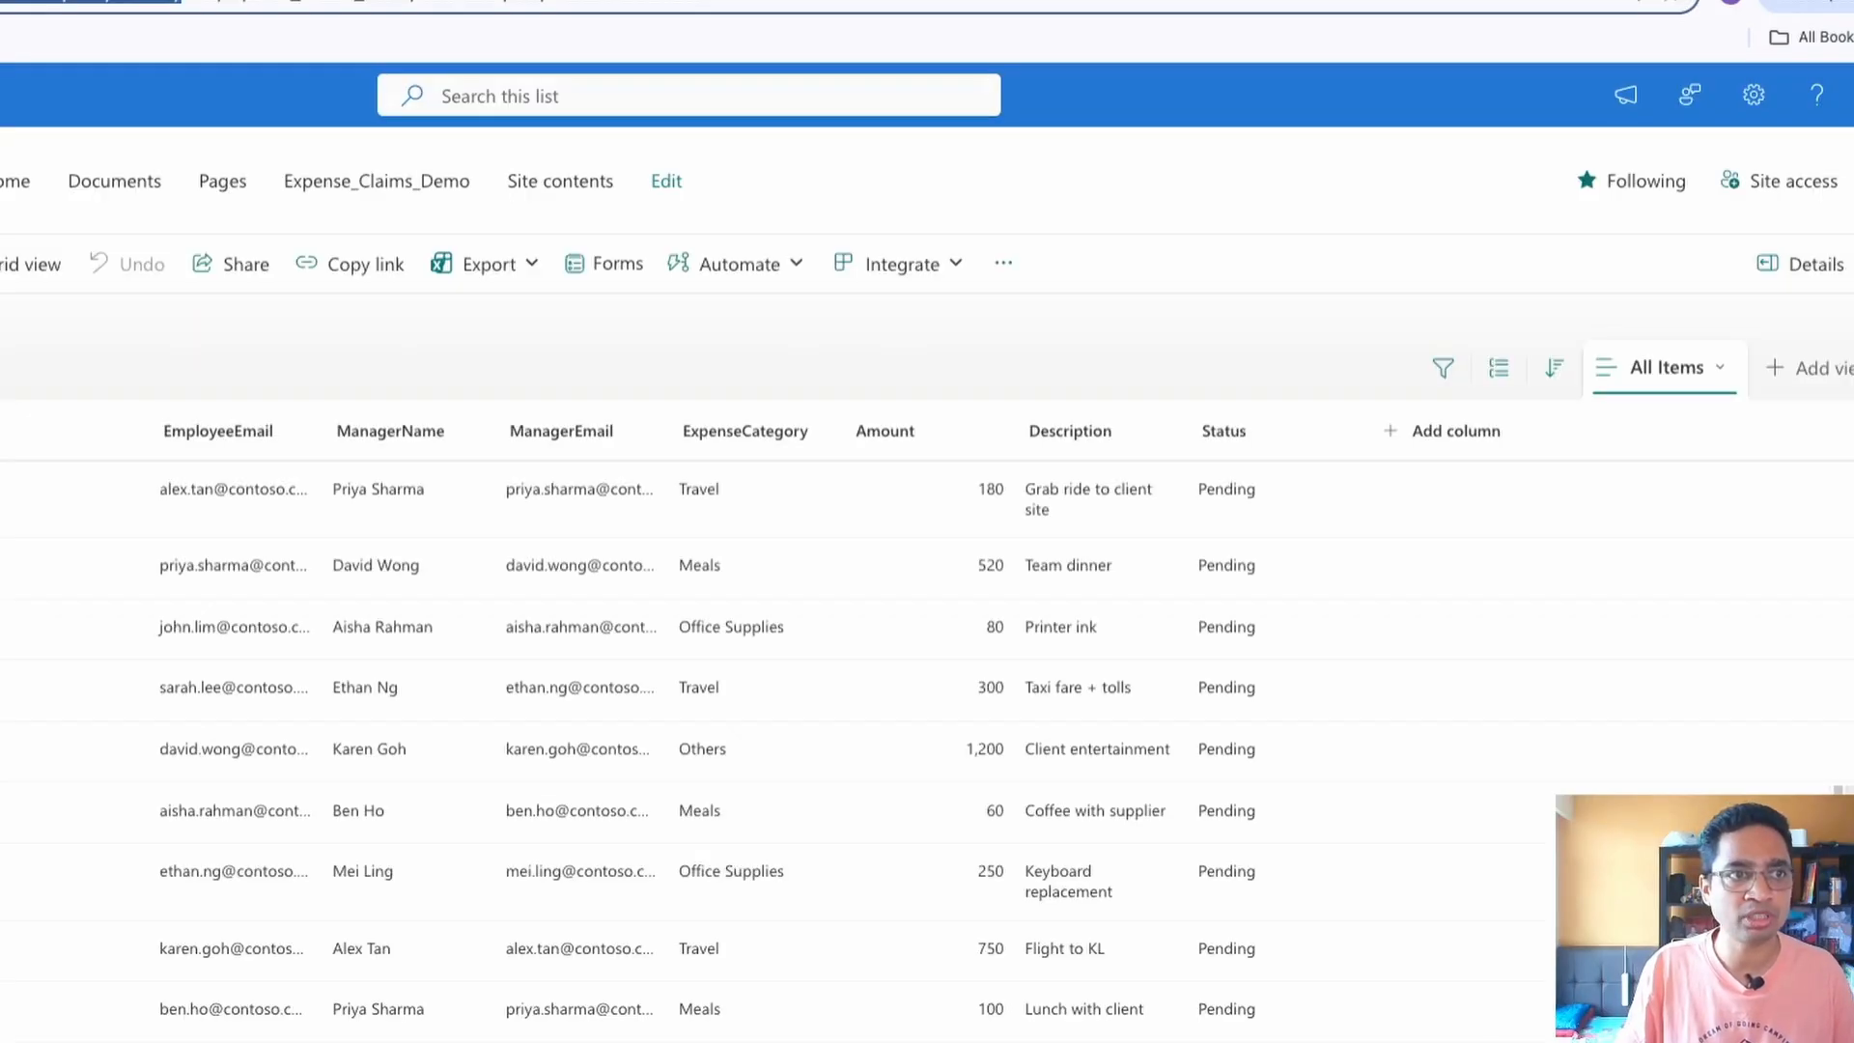
{"action": "left_click", "coordinate": [135, 259]}
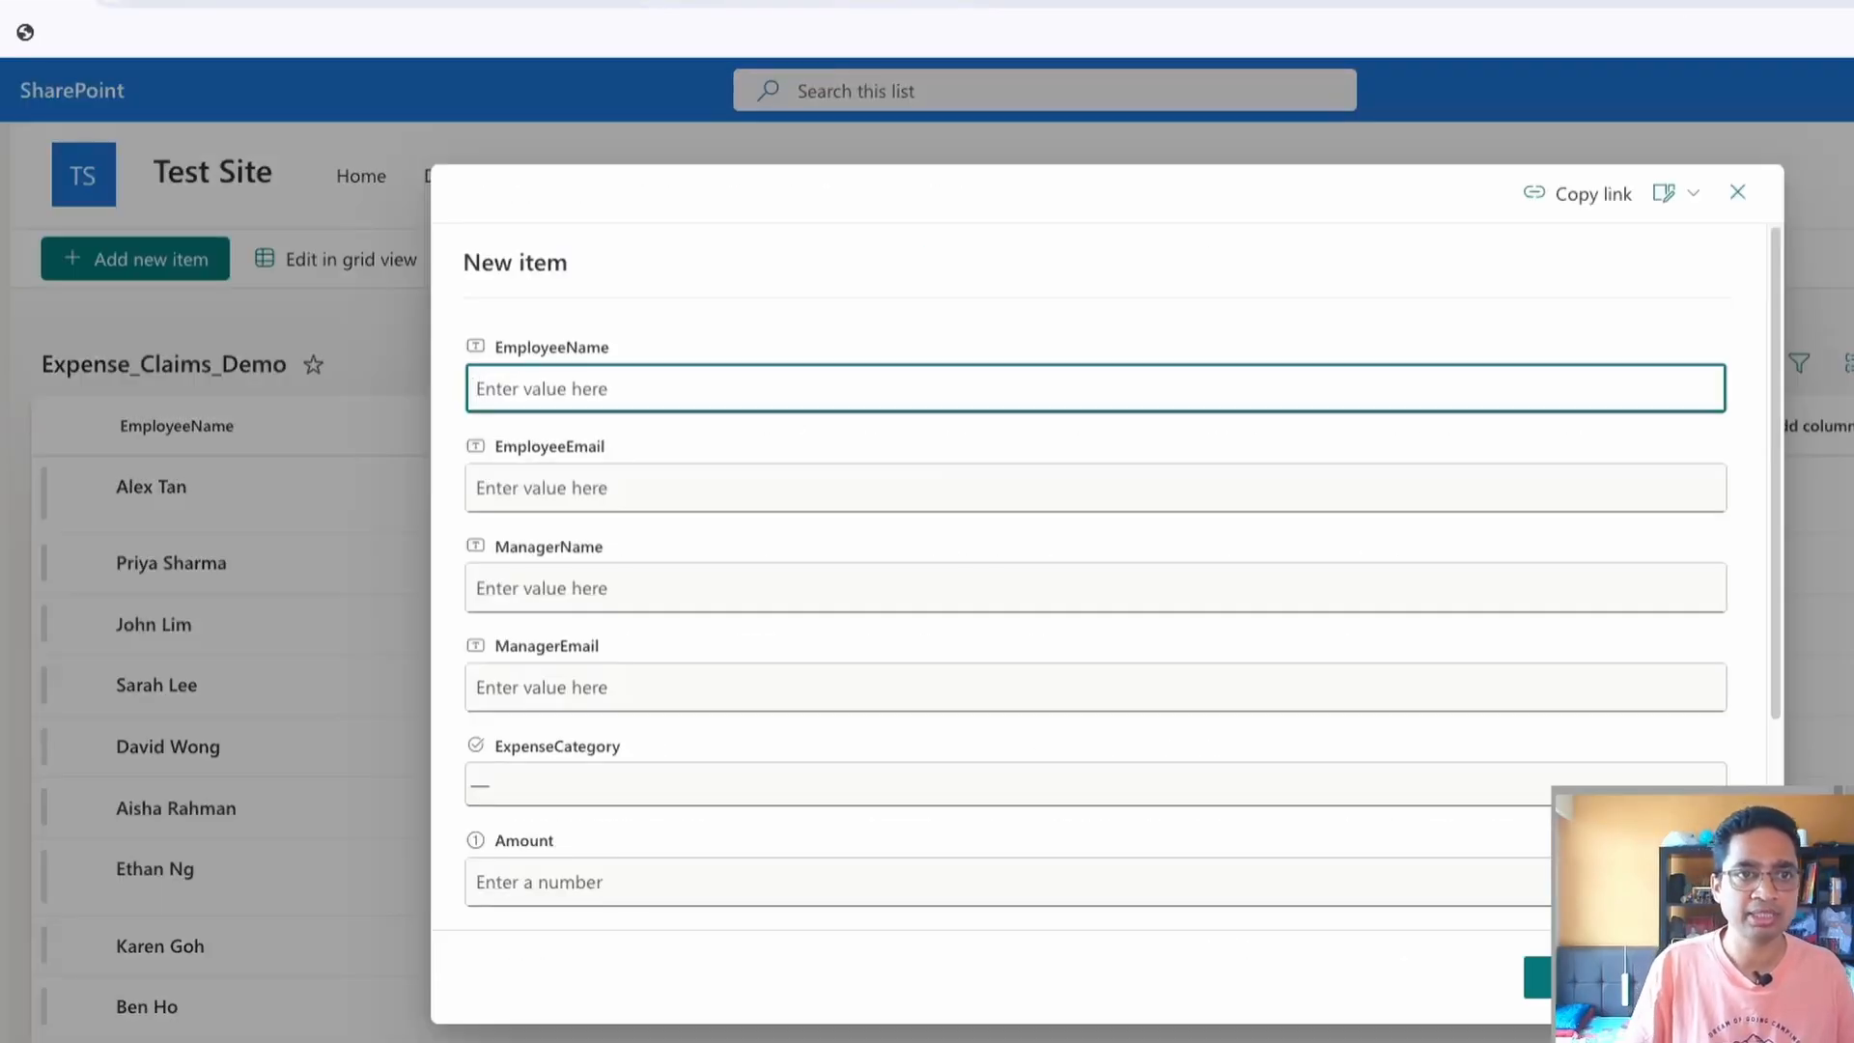
{"action": "type", "text": "hemant"}
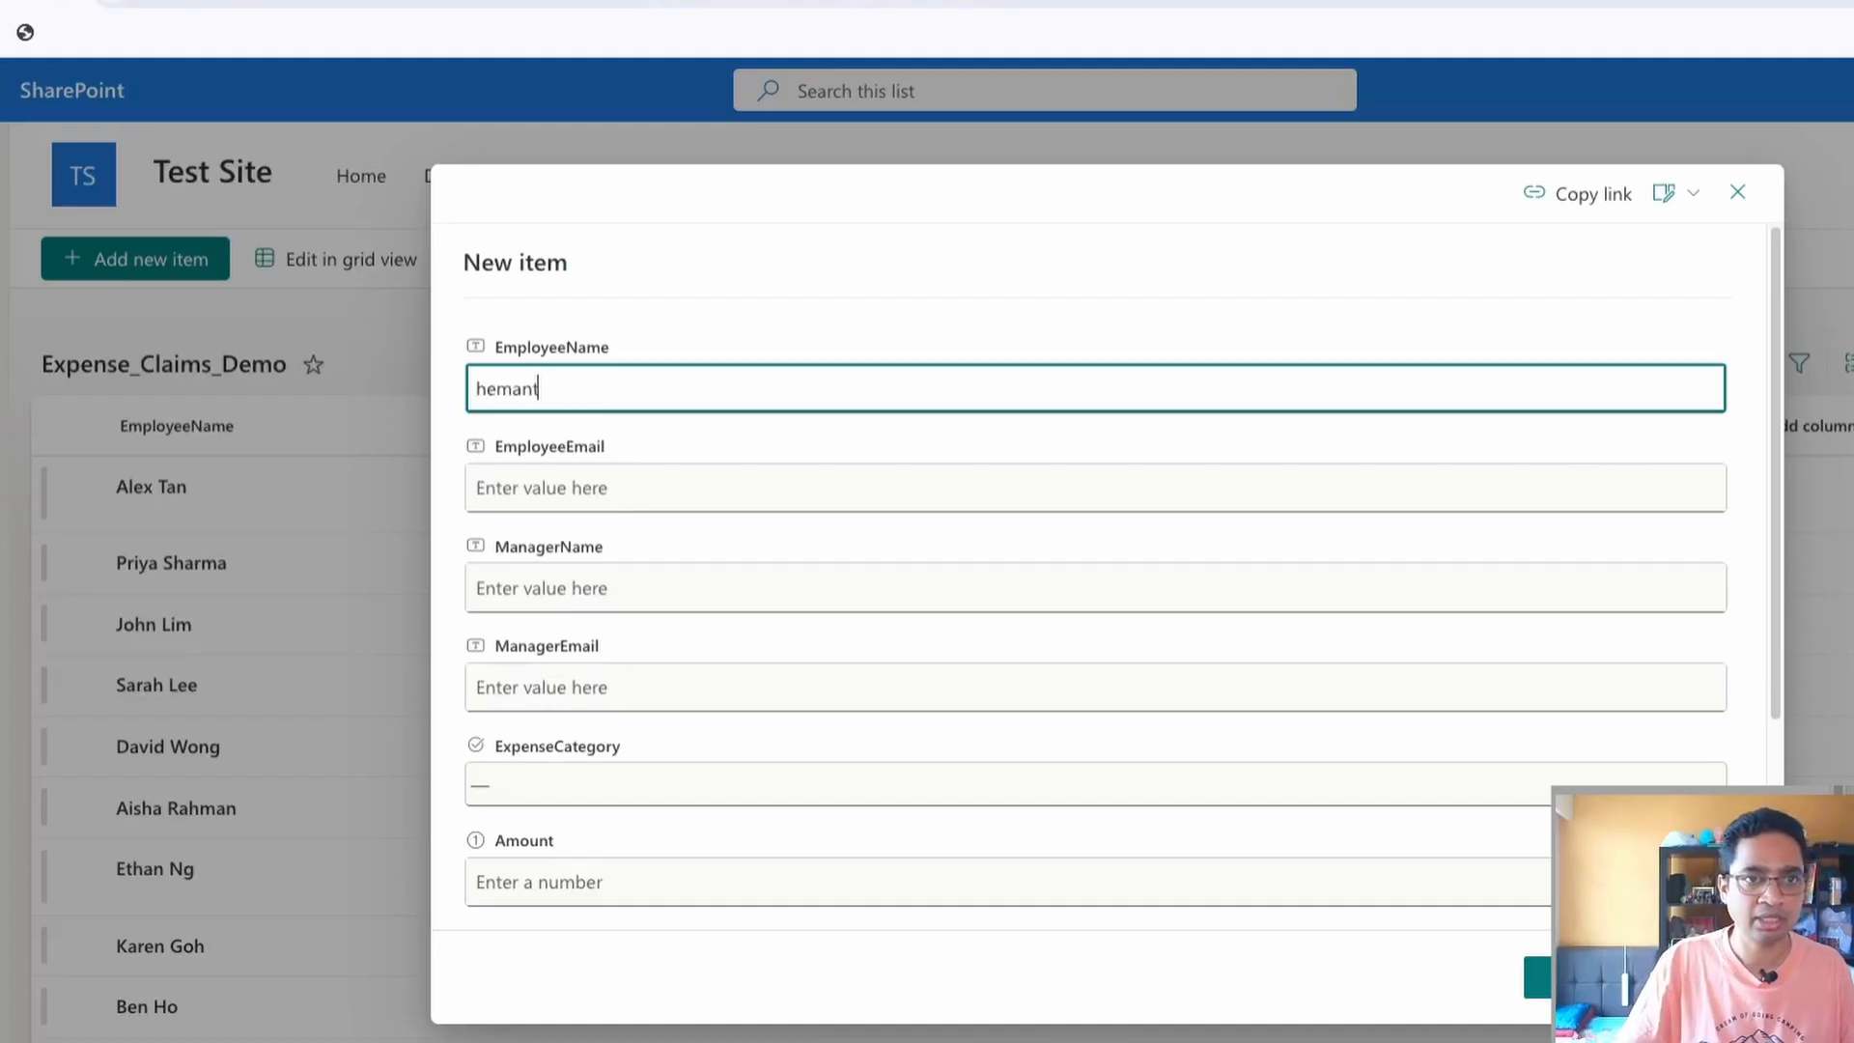
{"action": "key", "text": "Tab"}
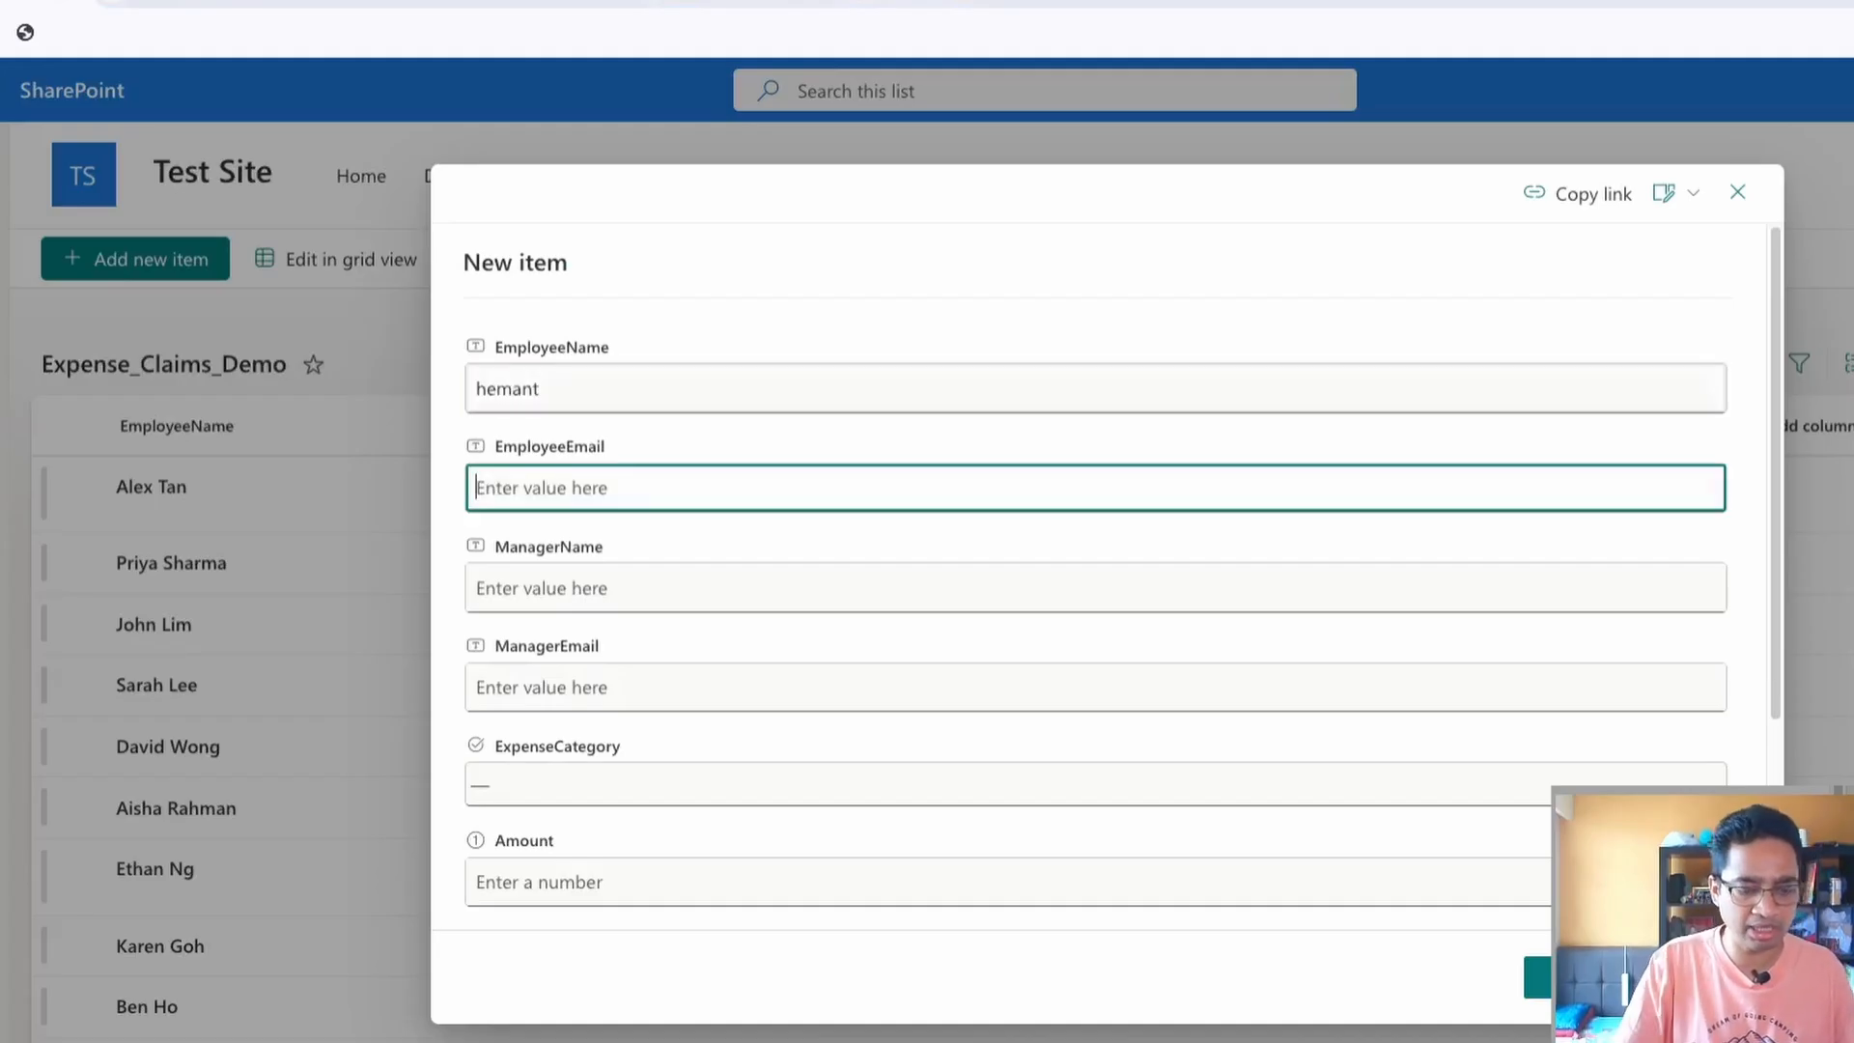
Fill in the employee's email and the manager's name in the new expense claim
{"action": "type", "text": "asdas@"}
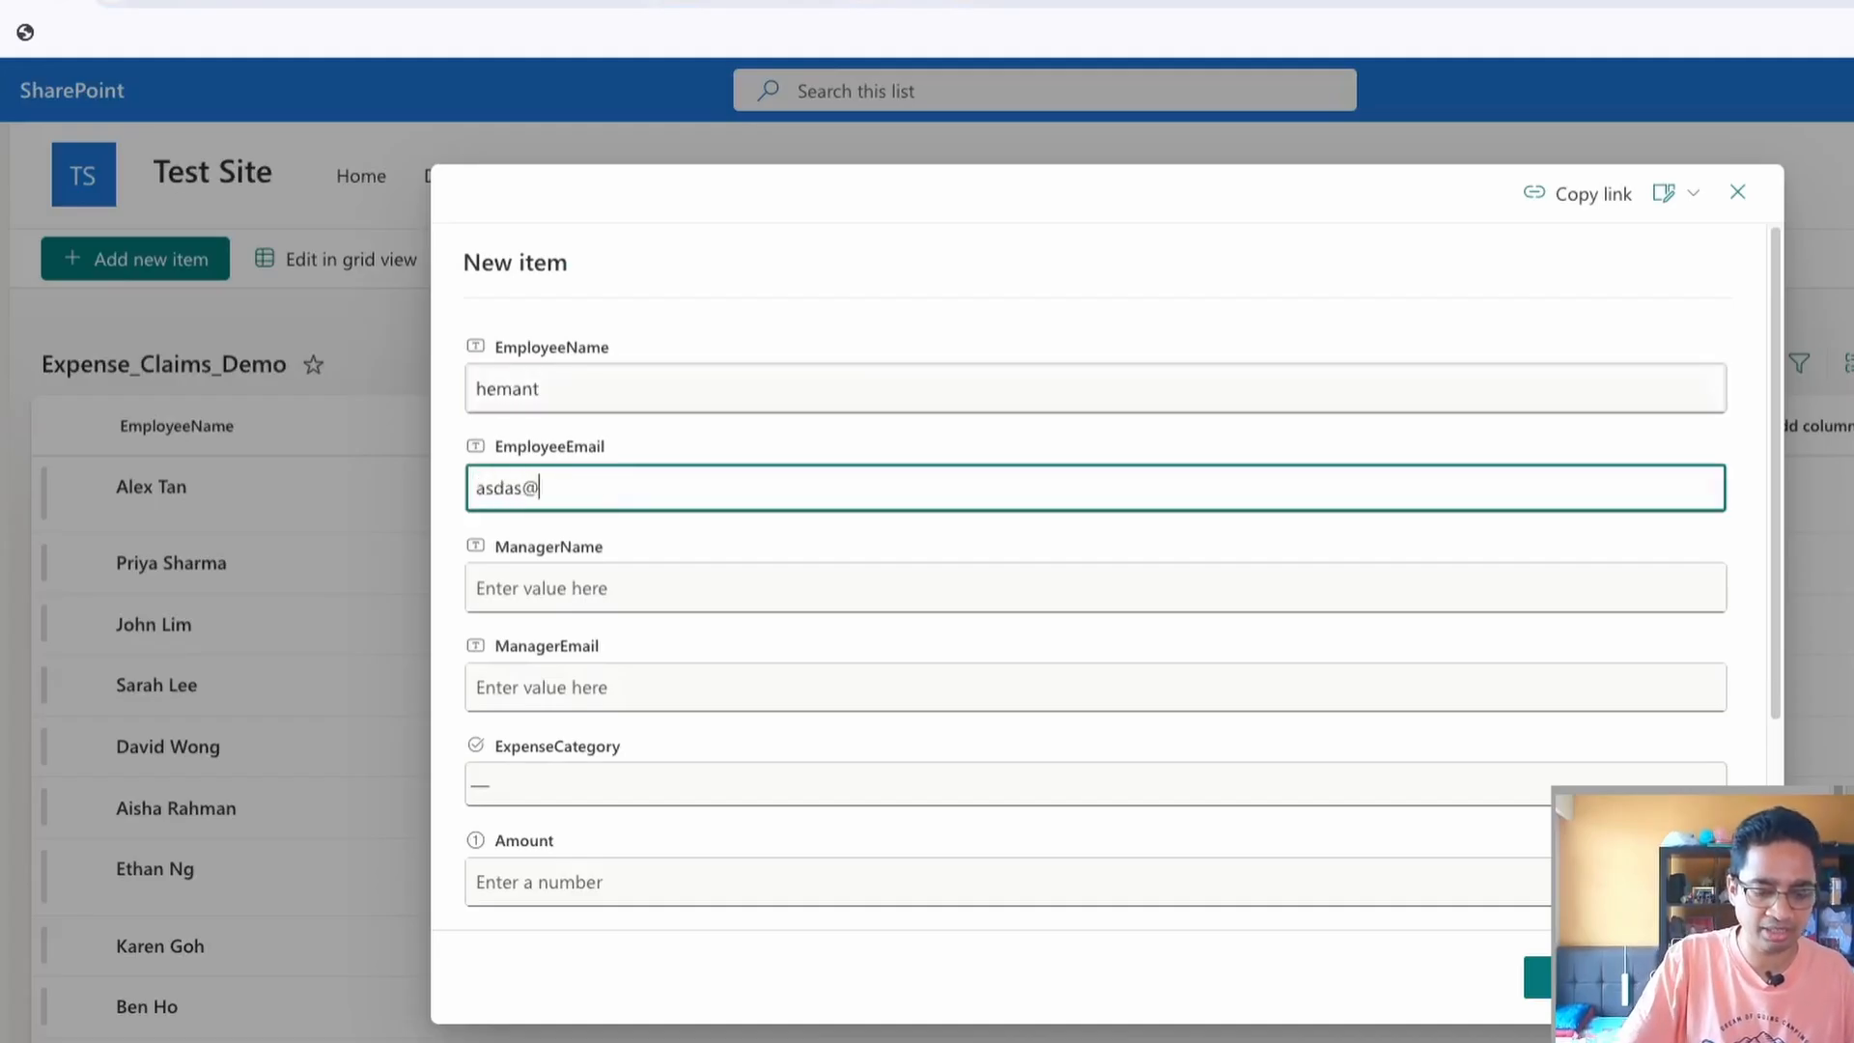
{"action": "type", "text": "asdf.com"}
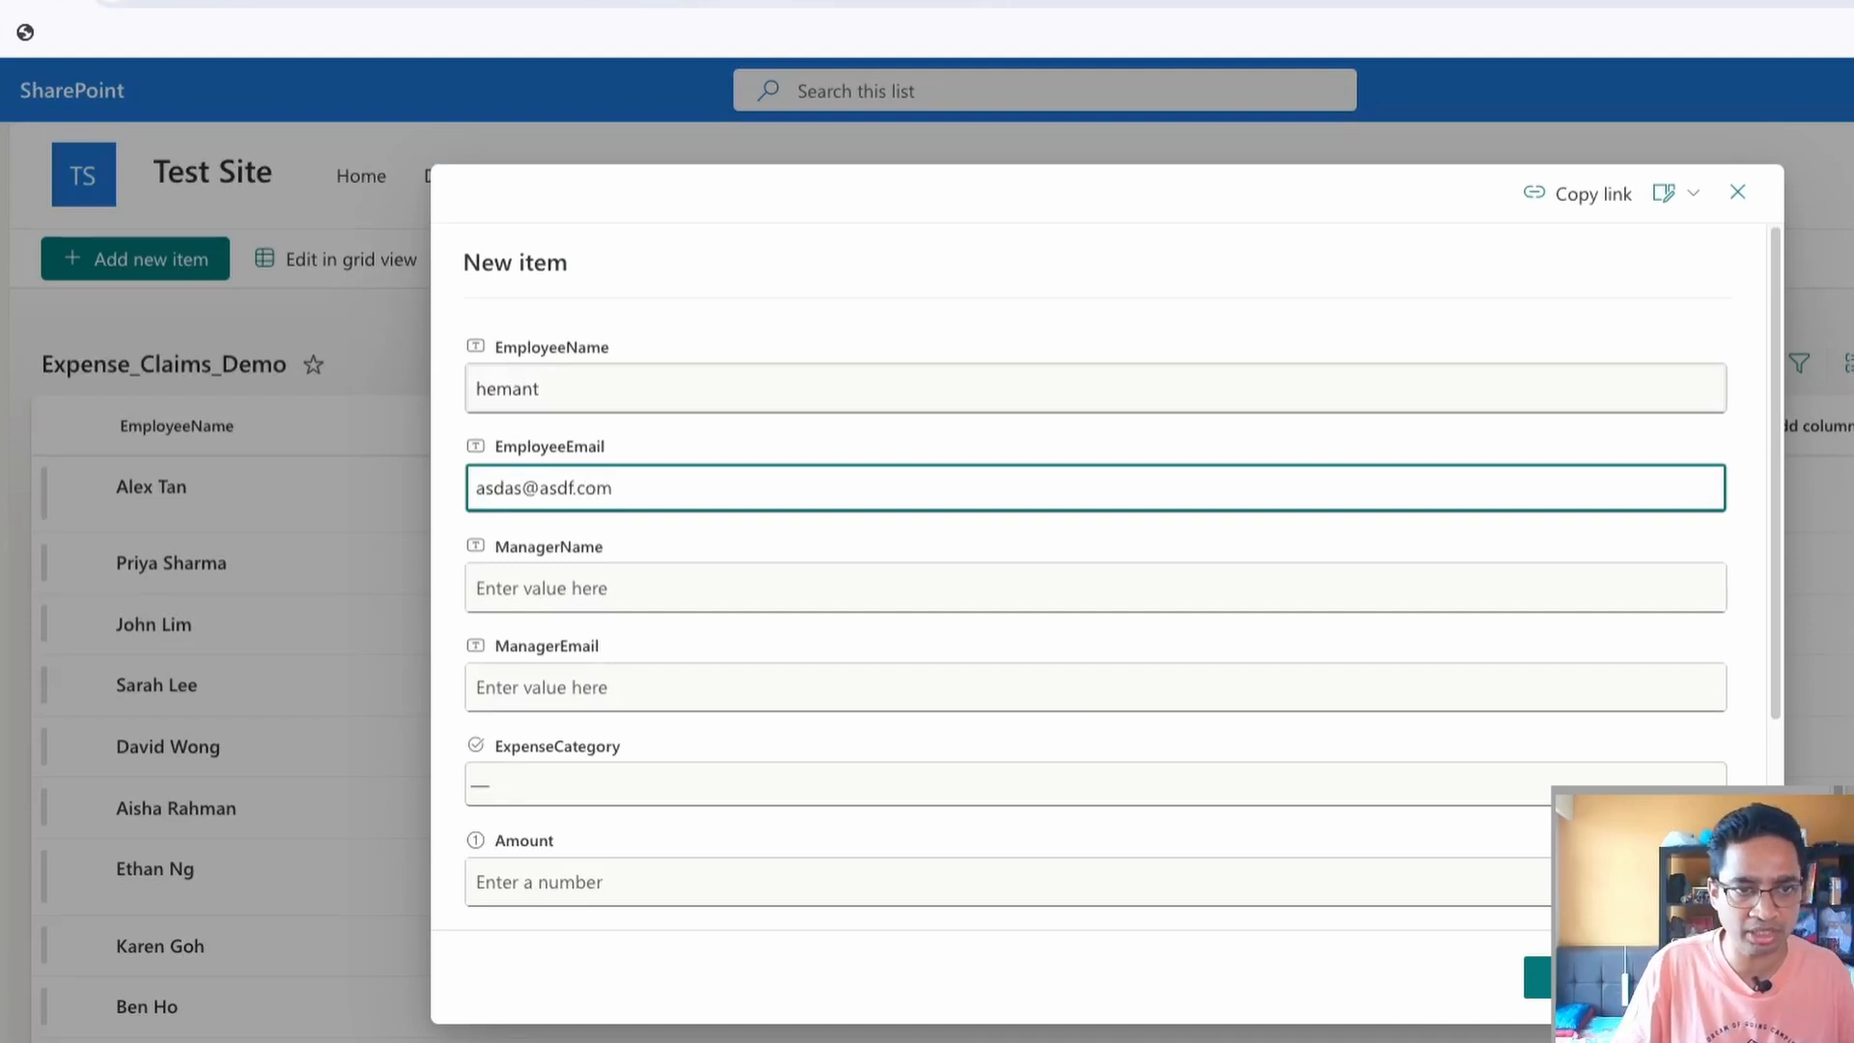
{"action": "key", "text": "Tab"}
{"action": "type", "text": "Vivek"}
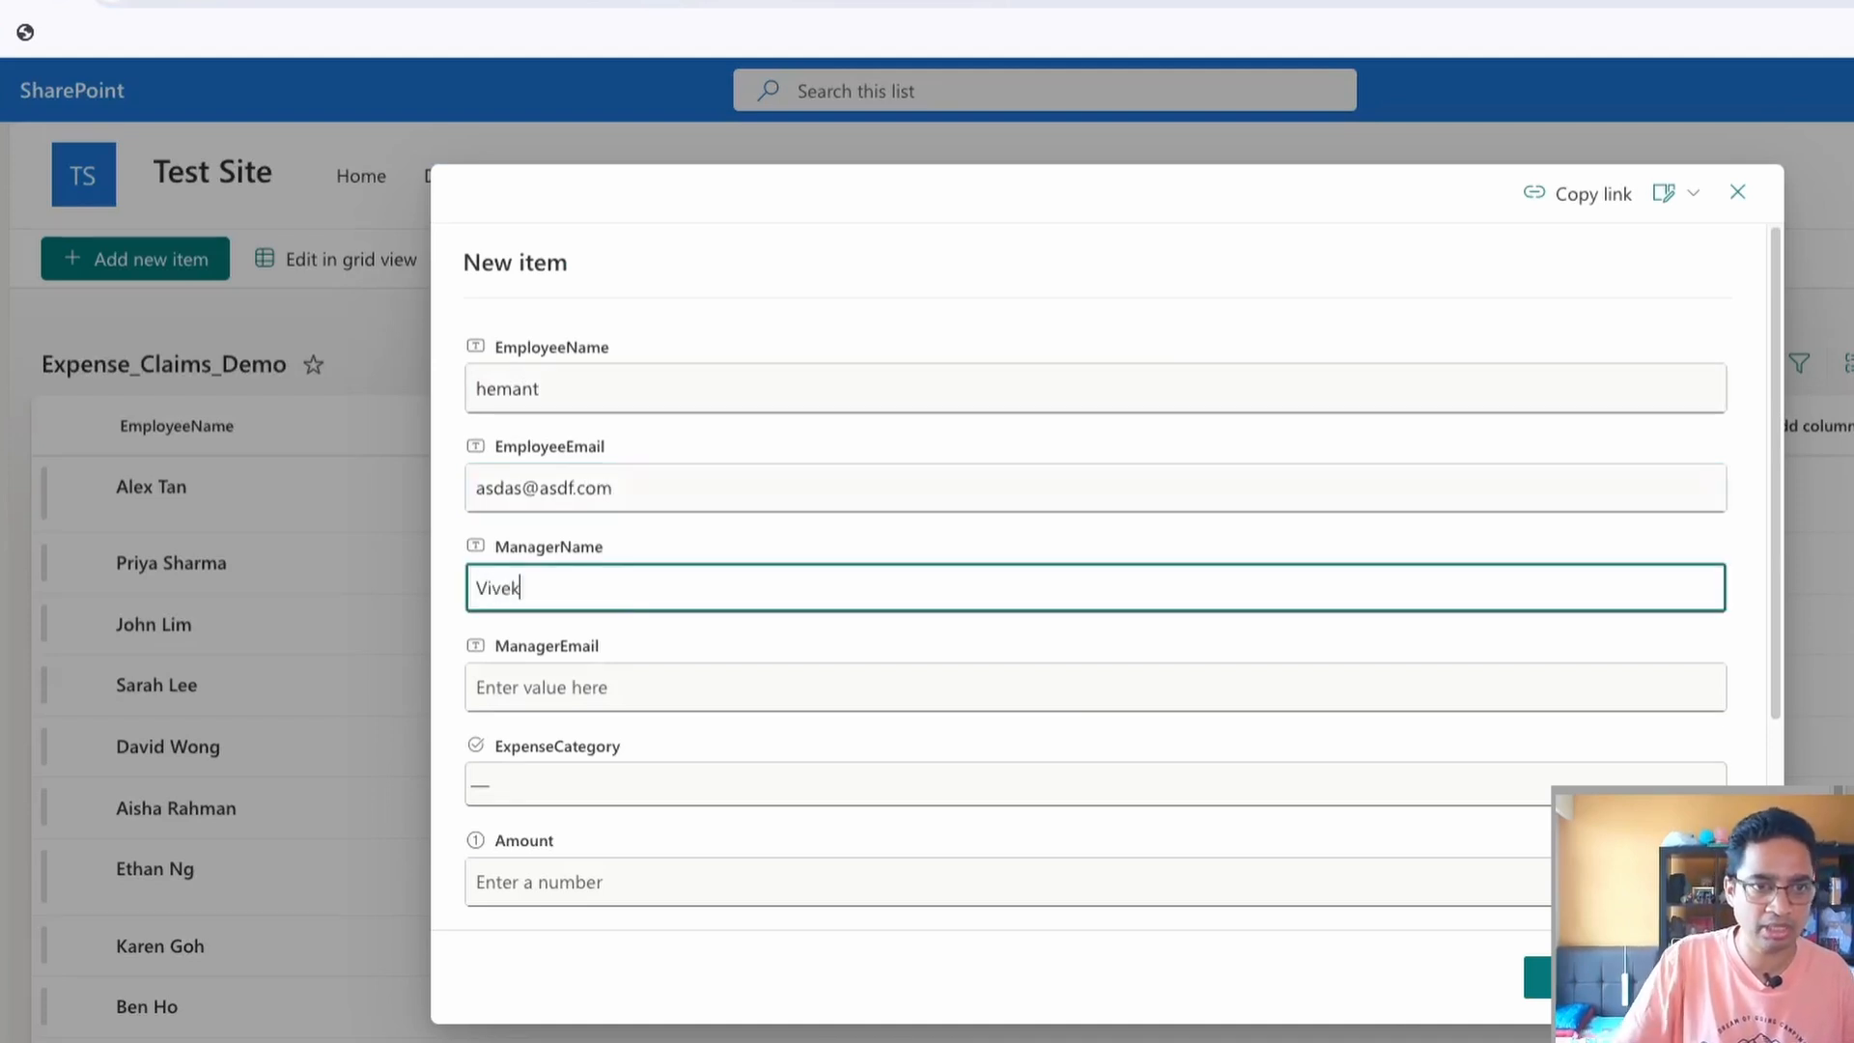
{"action": "key", "text": "Tab"}
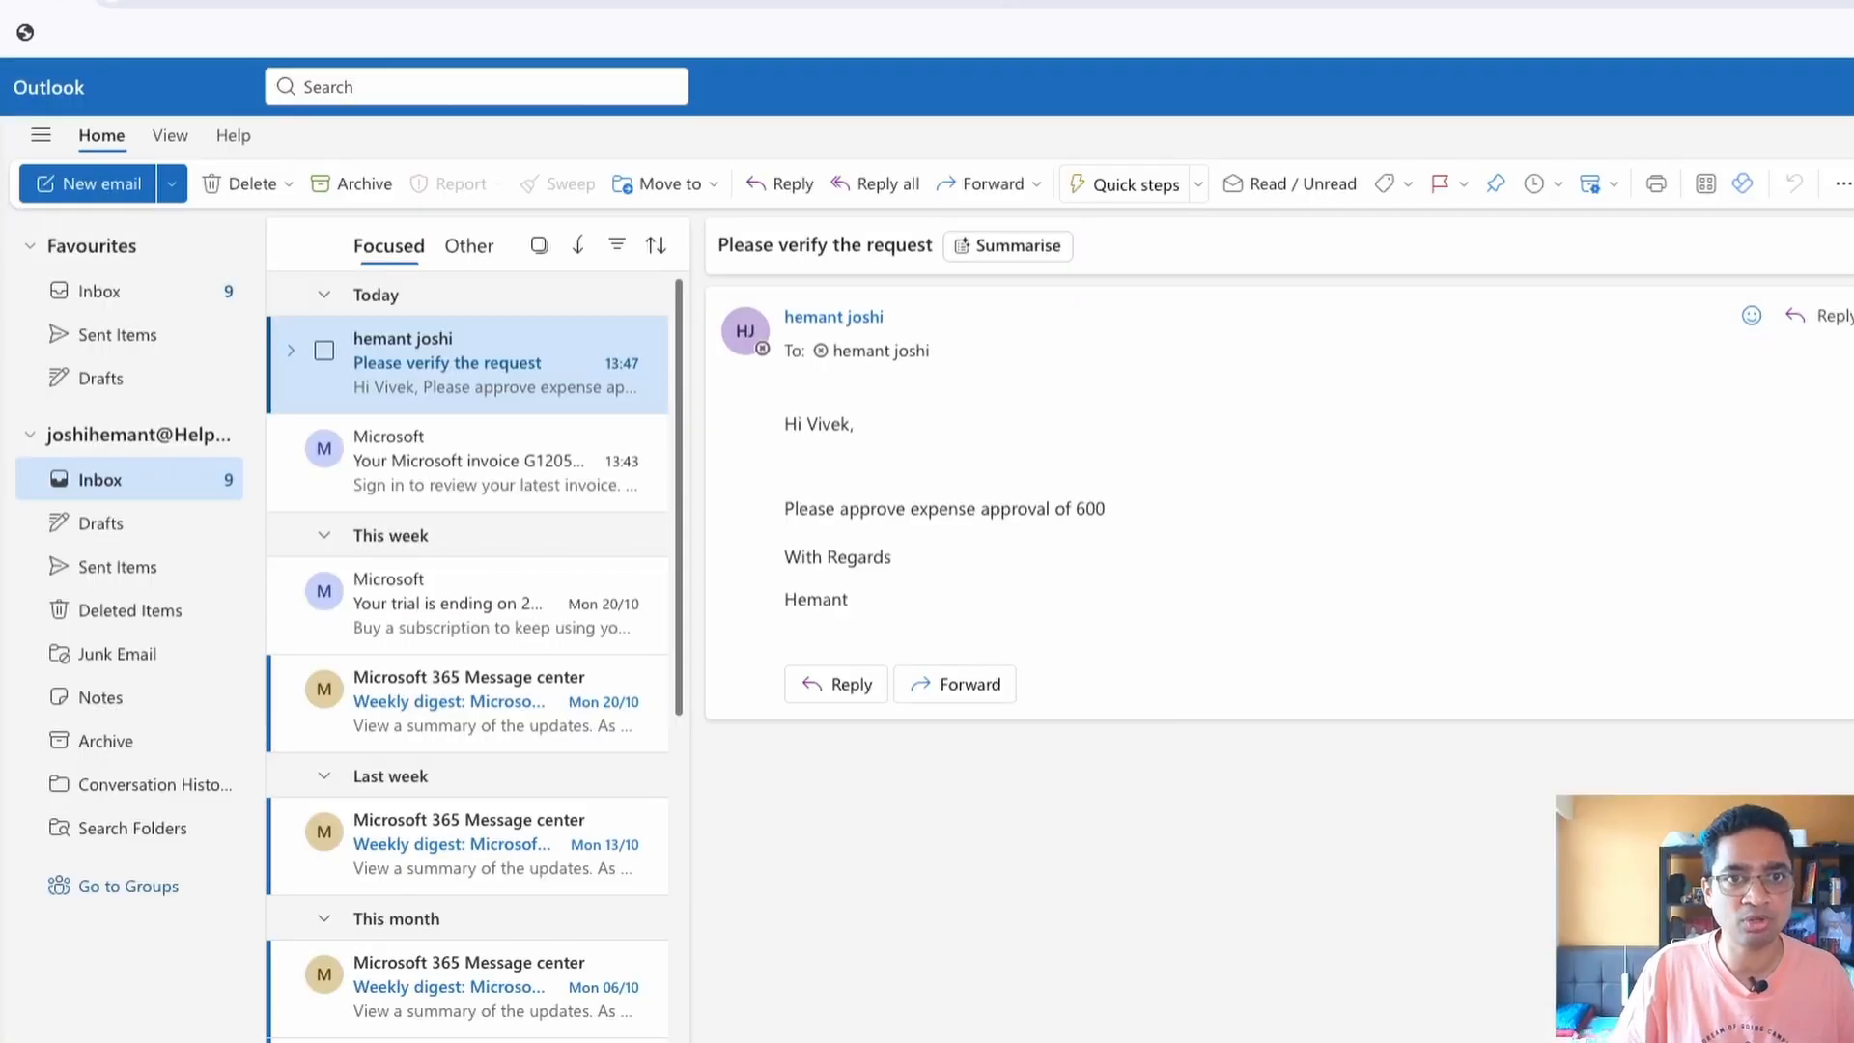
Copy the recipient's email address from their Outlook contact card and paste it as ManagerEmail in the SharePoint claim
{"action": "left_click", "coordinate": [880, 351]}
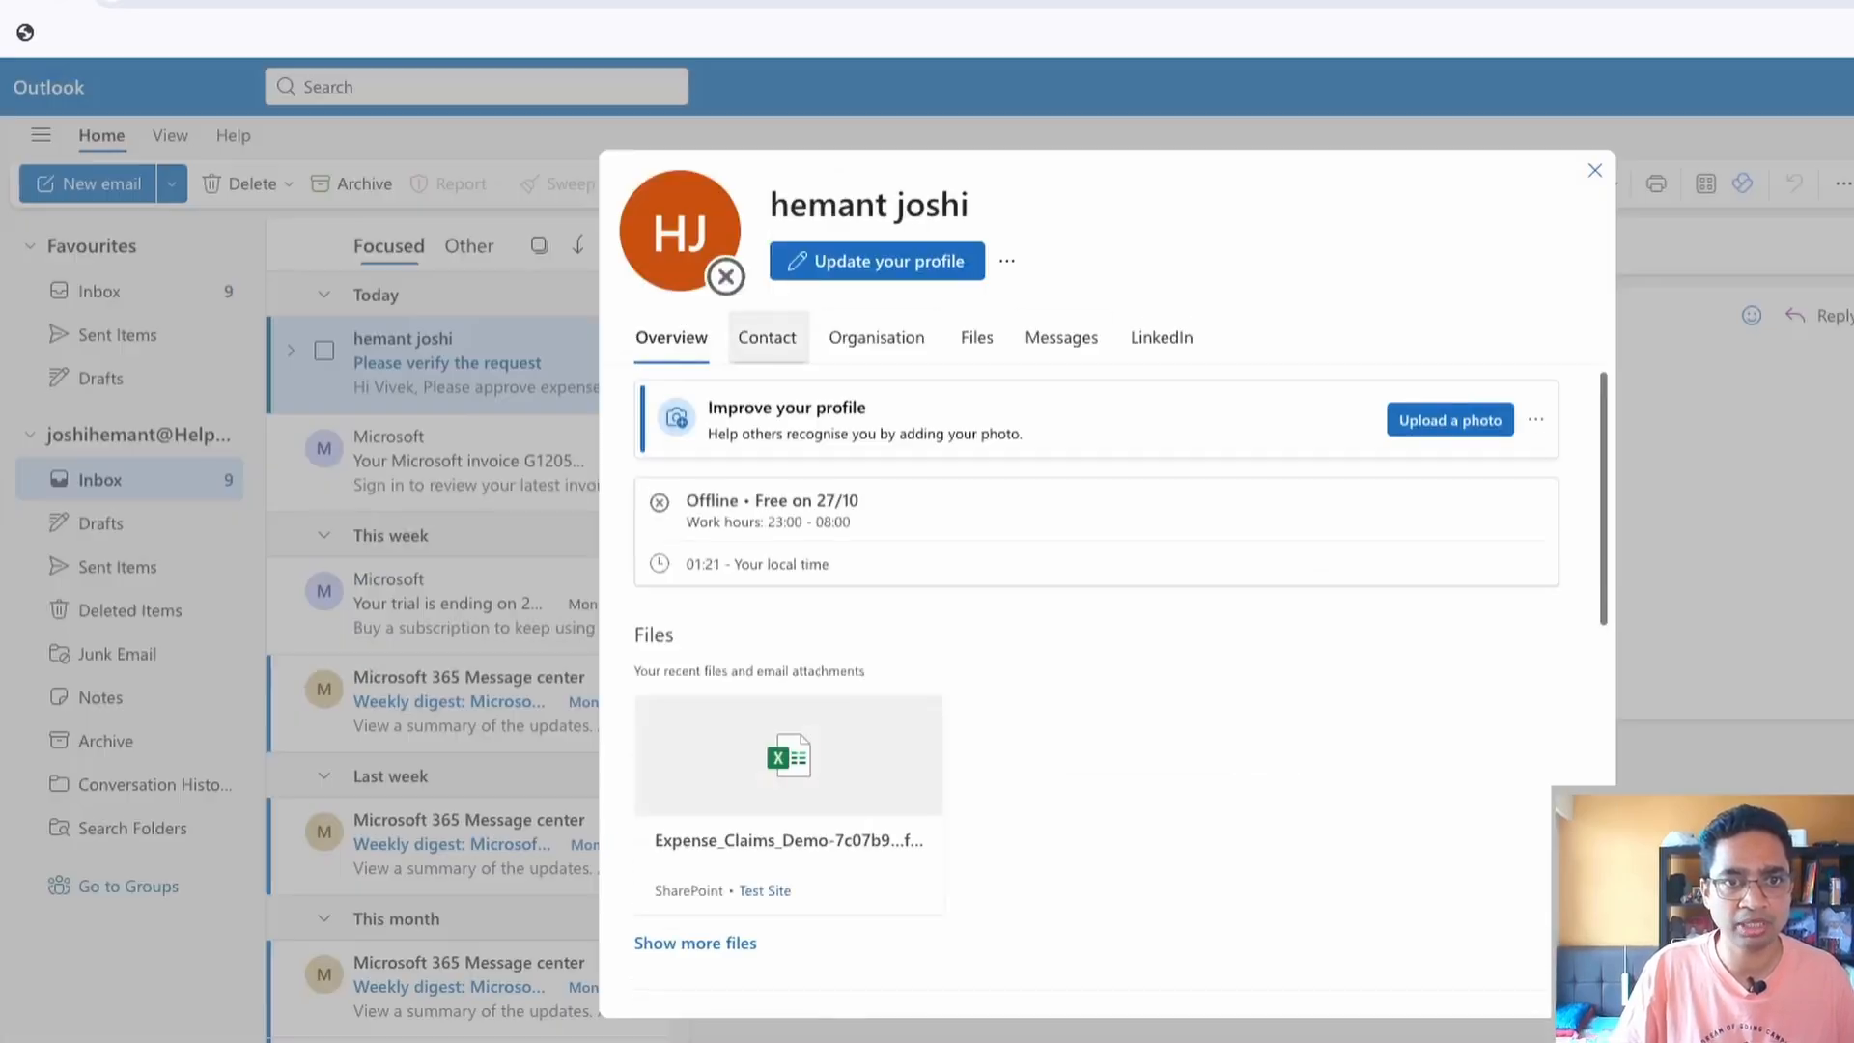
{"action": "left_click", "coordinate": [768, 337]}
{"action": "left_click", "coordinate": [907, 571]}
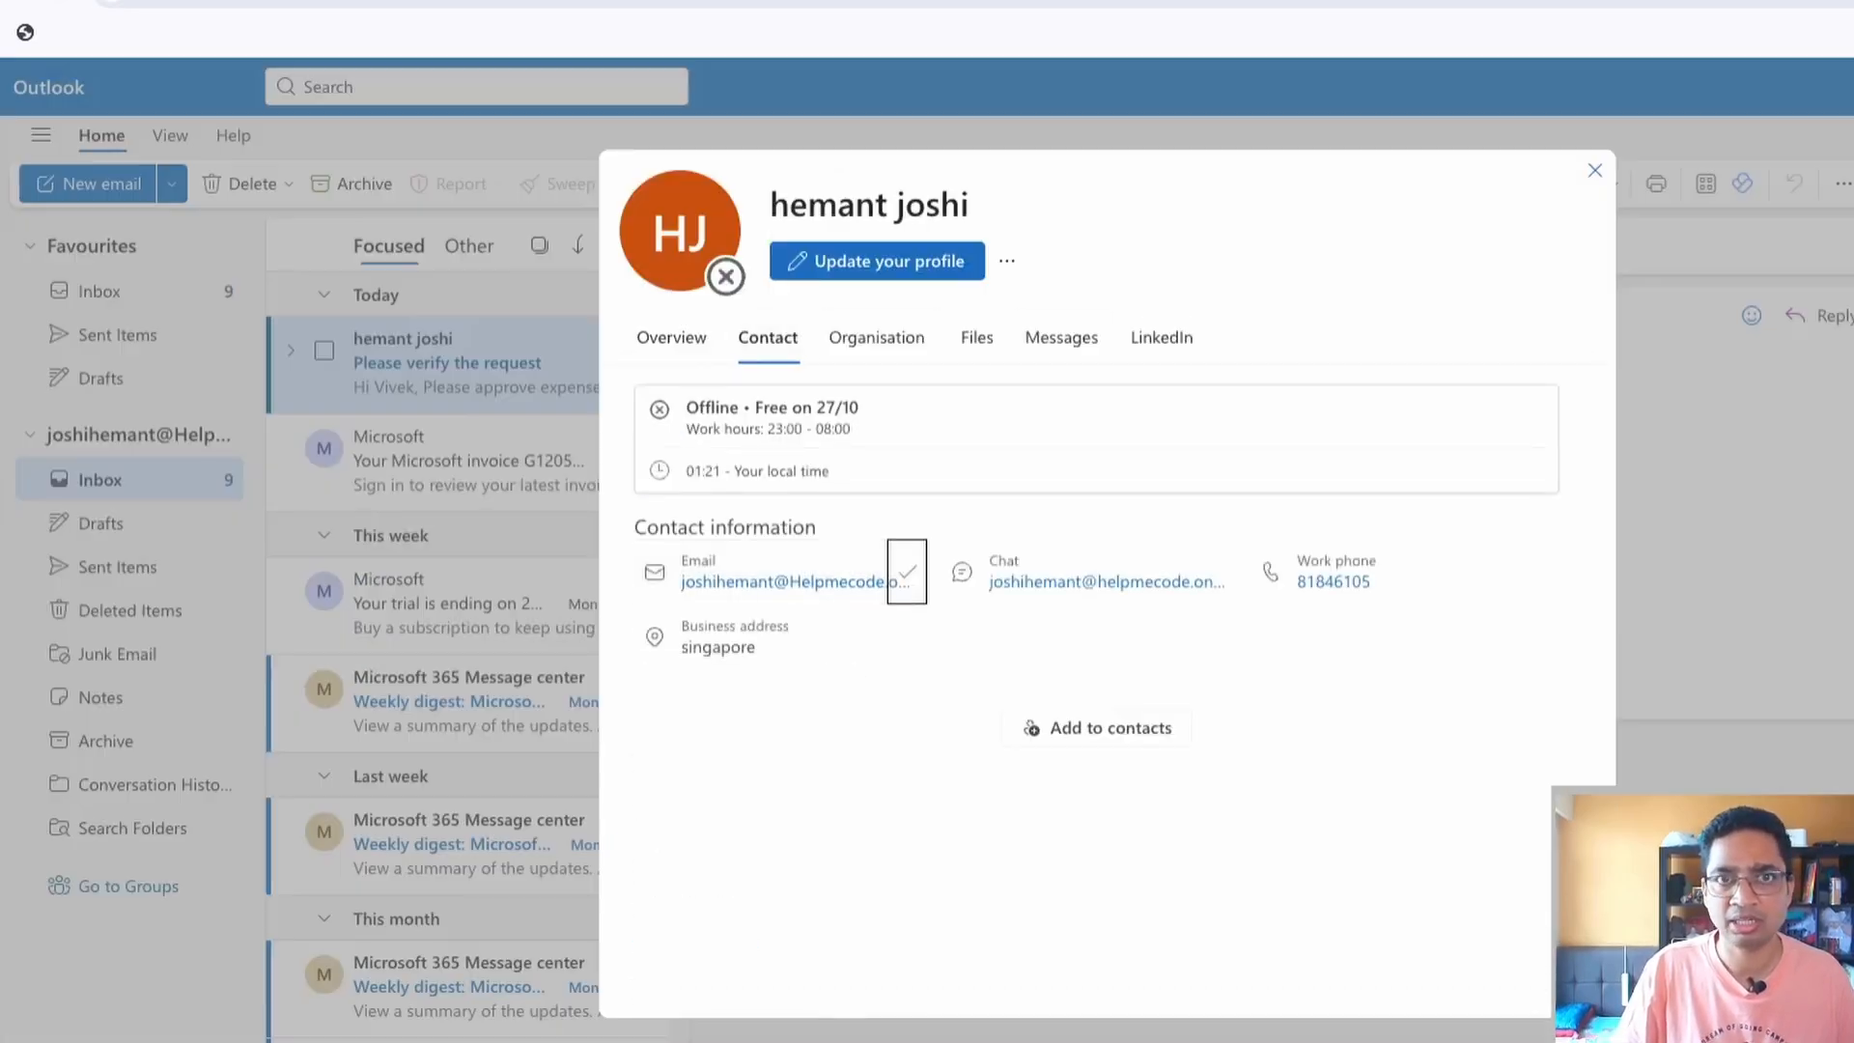
{"action": "key", "text": "Escape"}
{"action": "key", "text": "ctrl+Tab"}
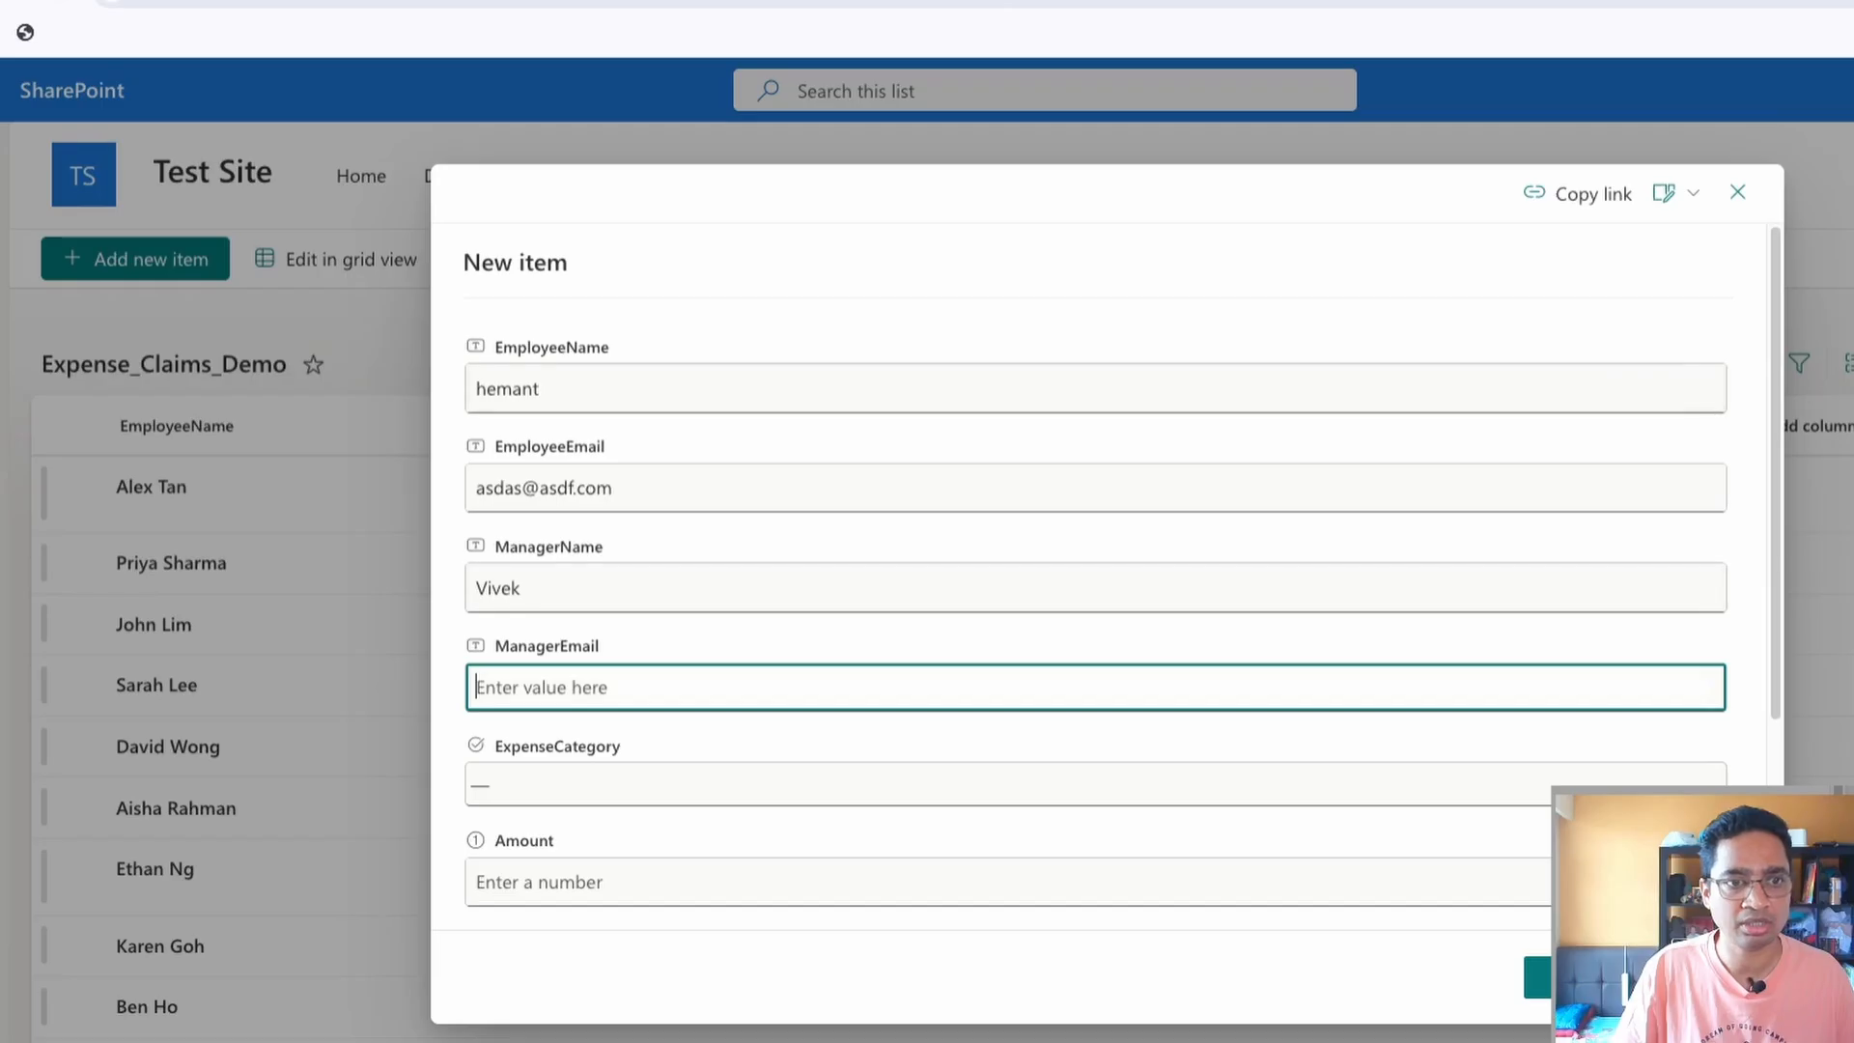
{"action": "key", "text": "ctrl+v"}
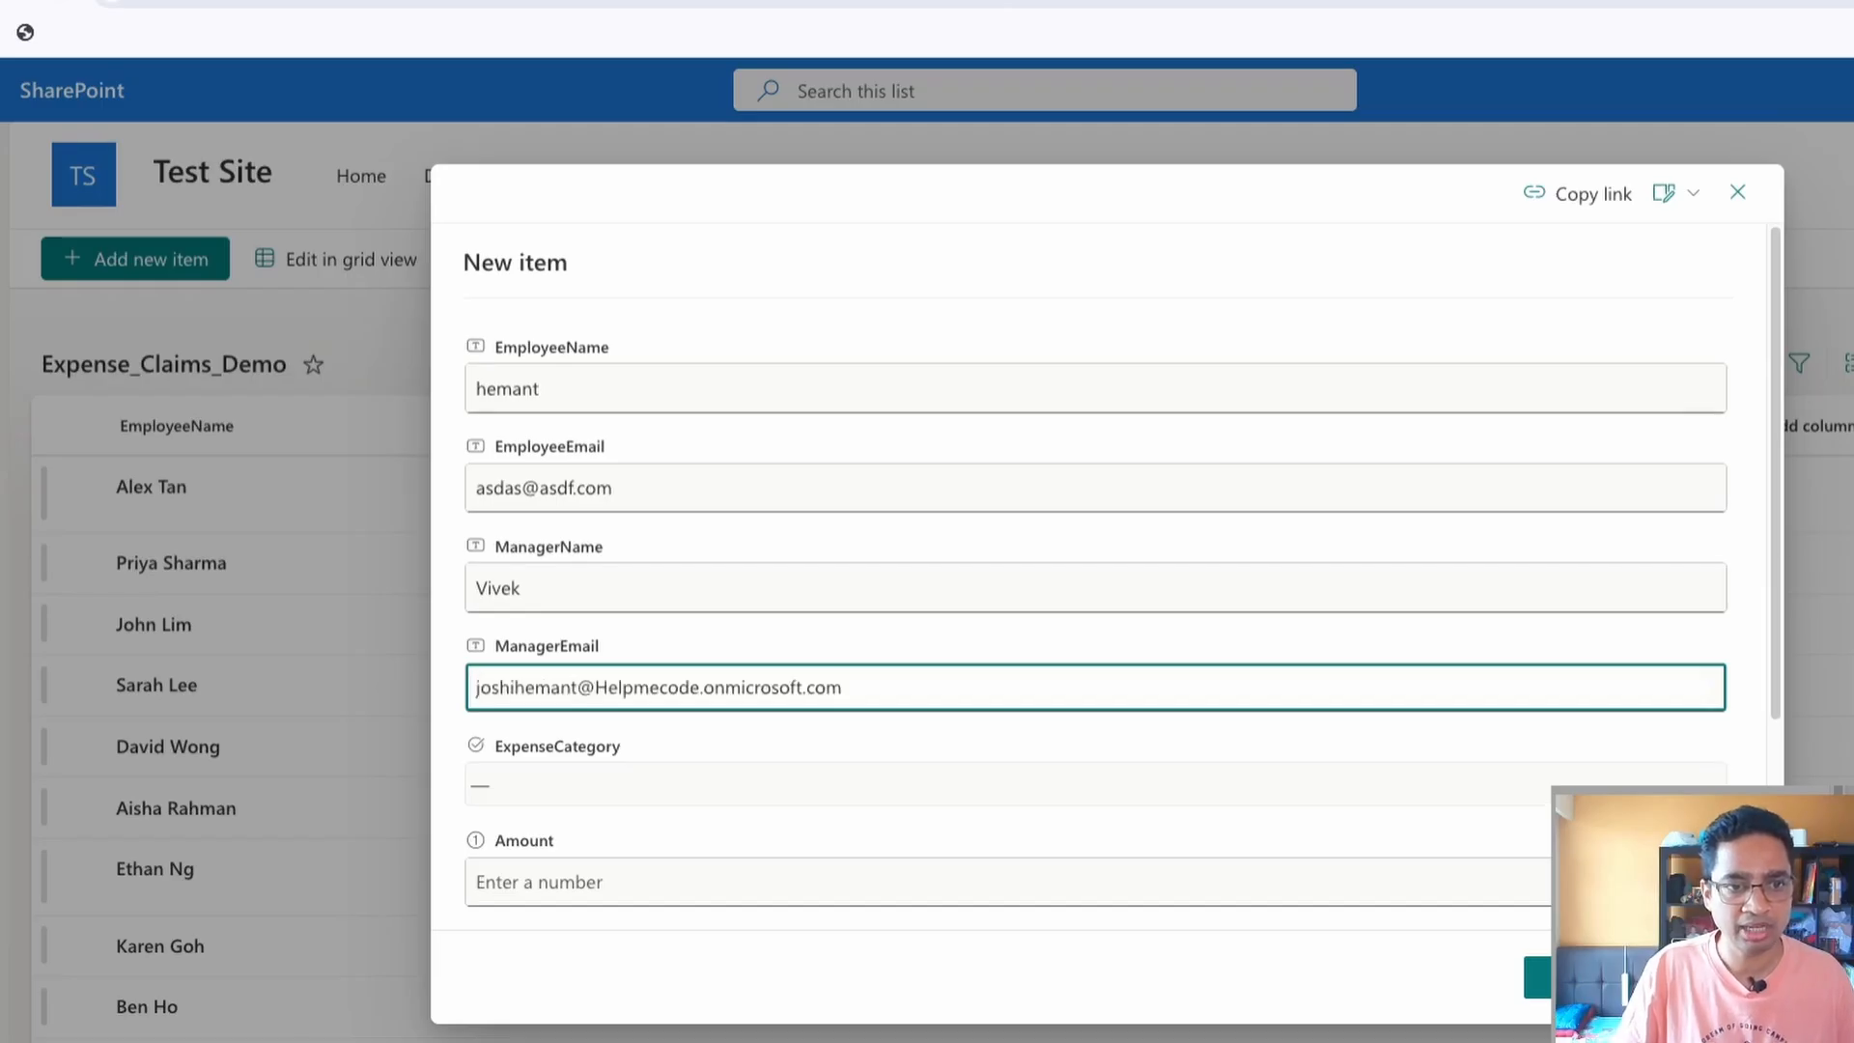
Set the claim's ExpenseCategory to Travel and its Amount to 600
{"action": "left_click", "coordinate": [619, 785]}
{"action": "left_click", "coordinate": [579, 845]}
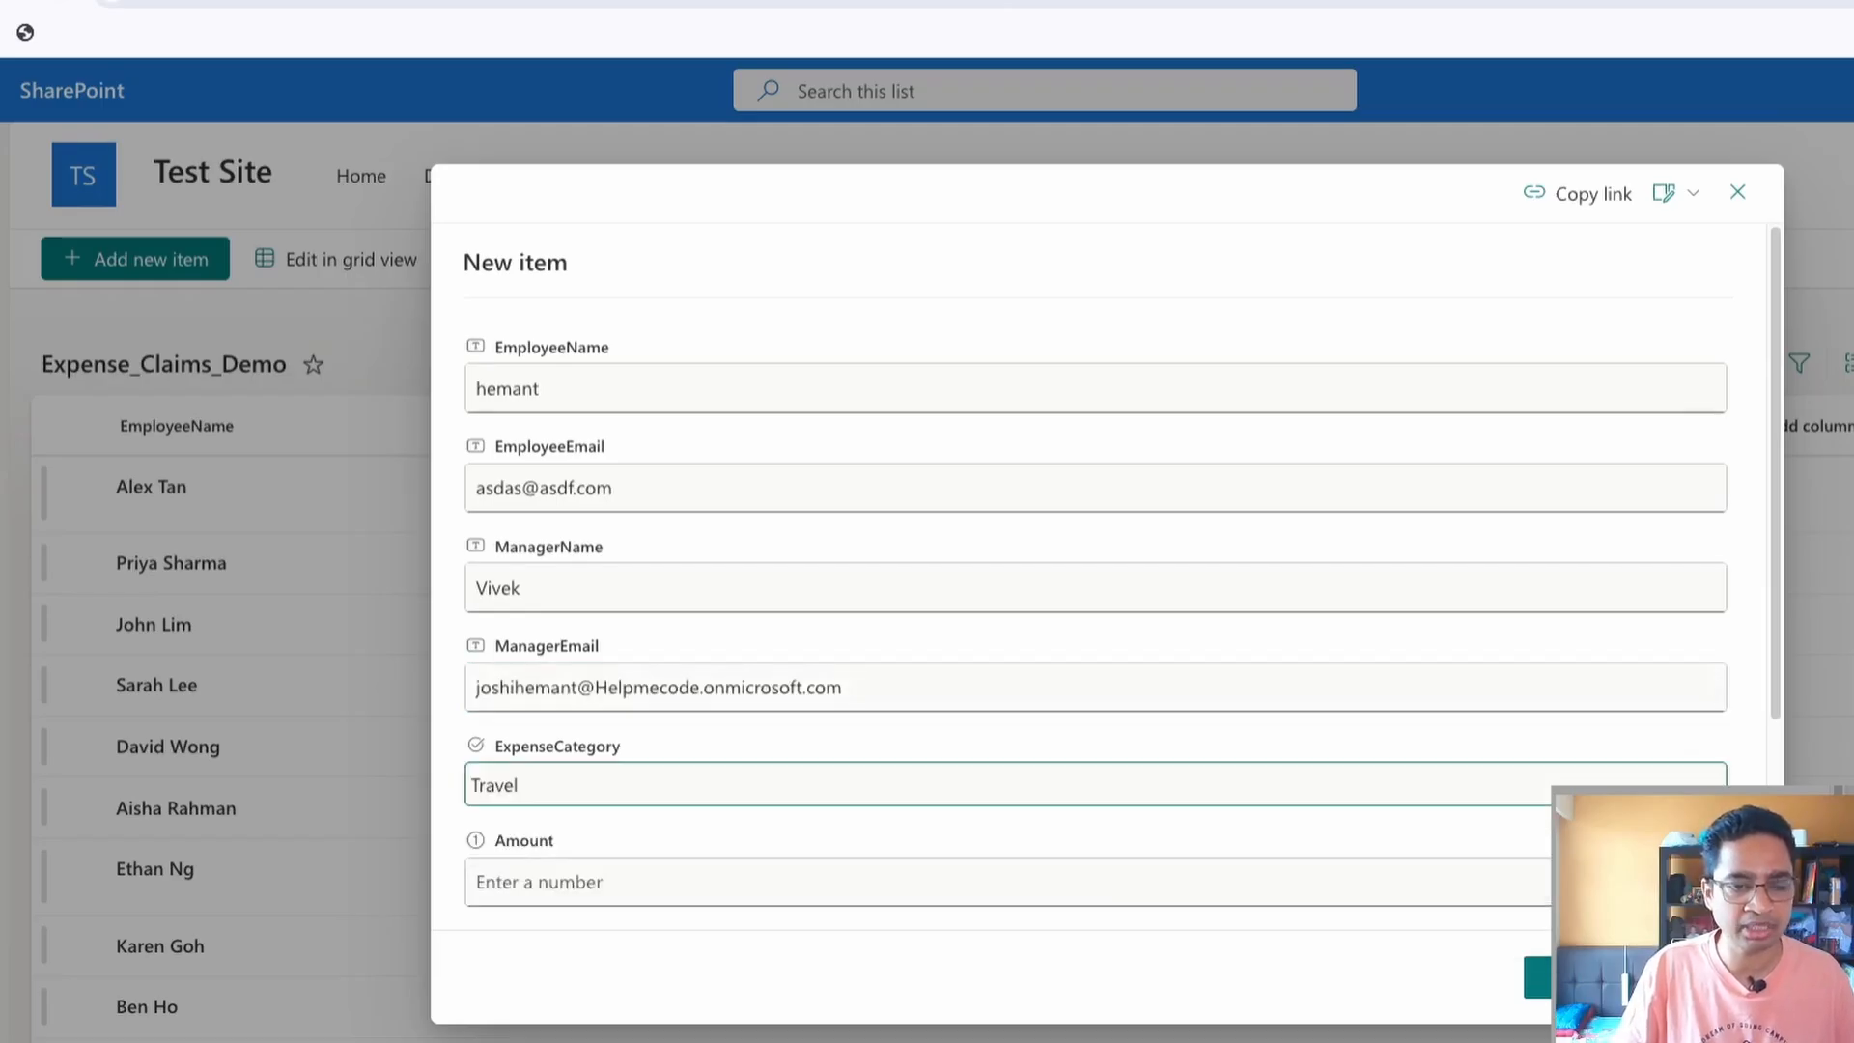
{"action": "left_click", "coordinate": [772, 882]}
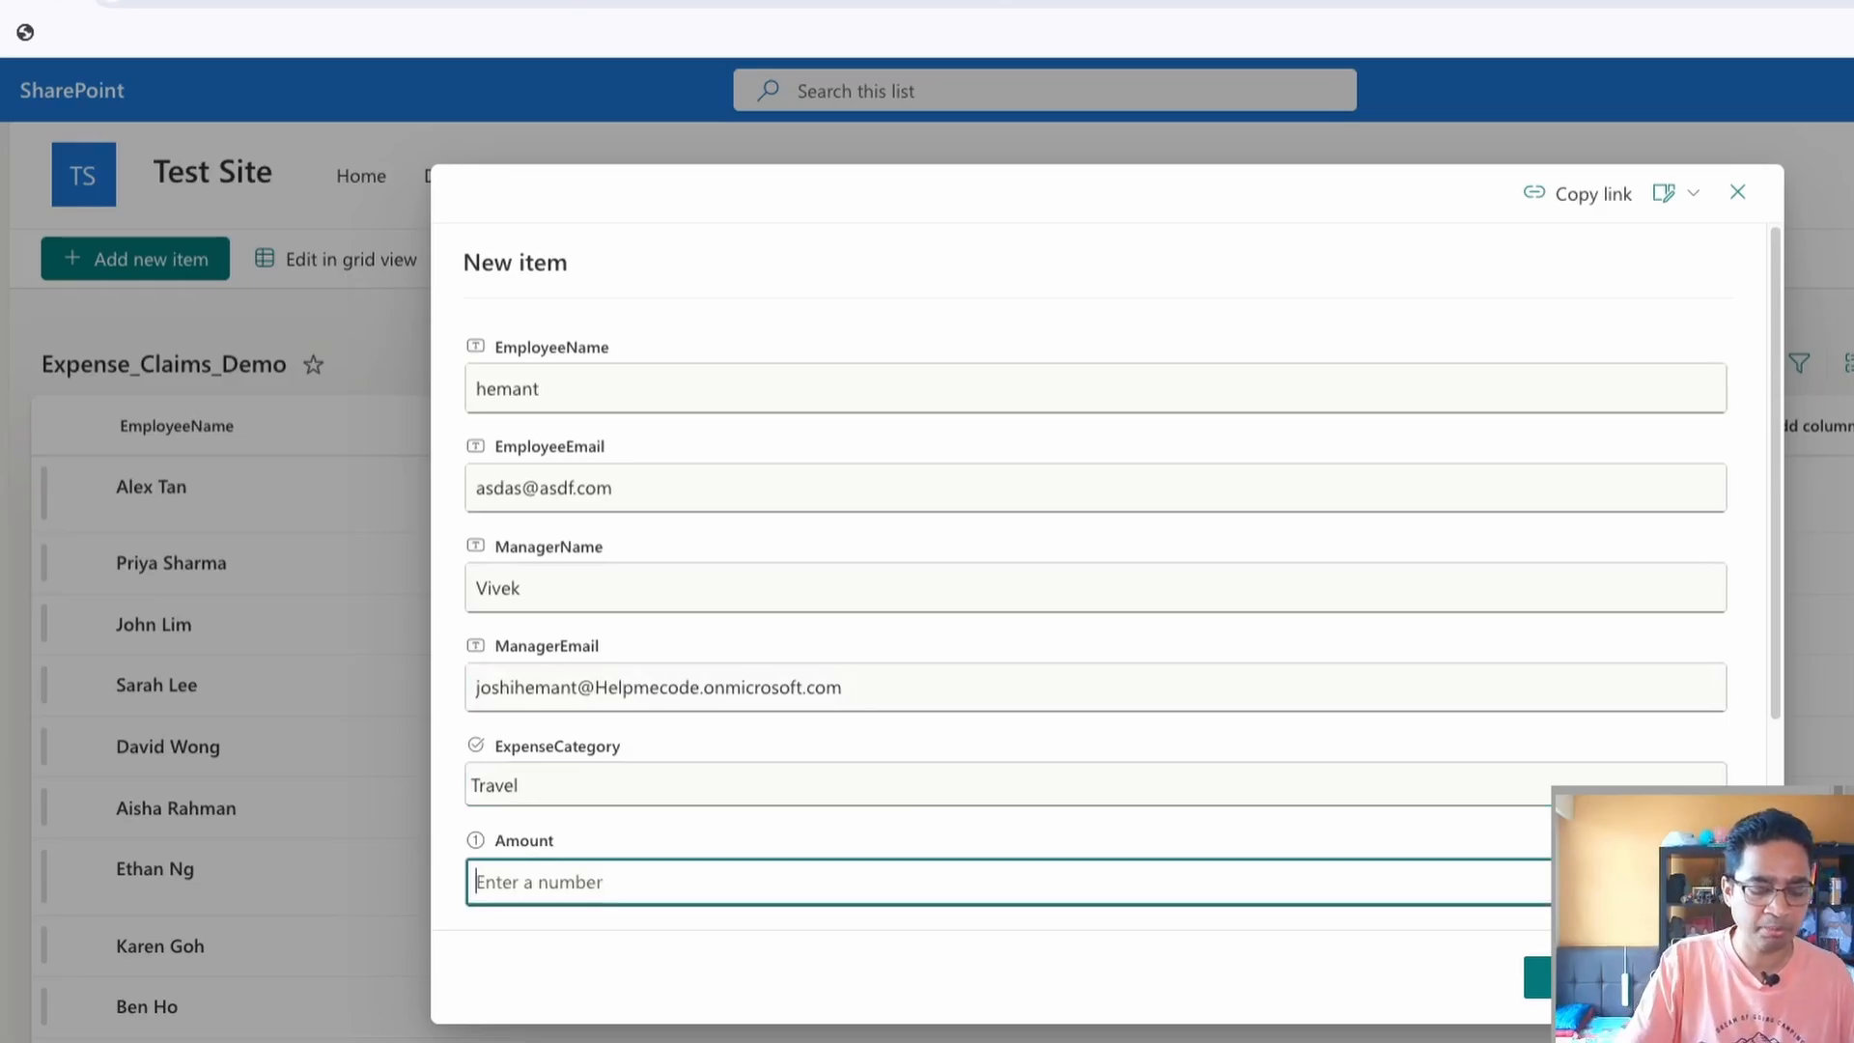
{"action": "type", "text": "600"}
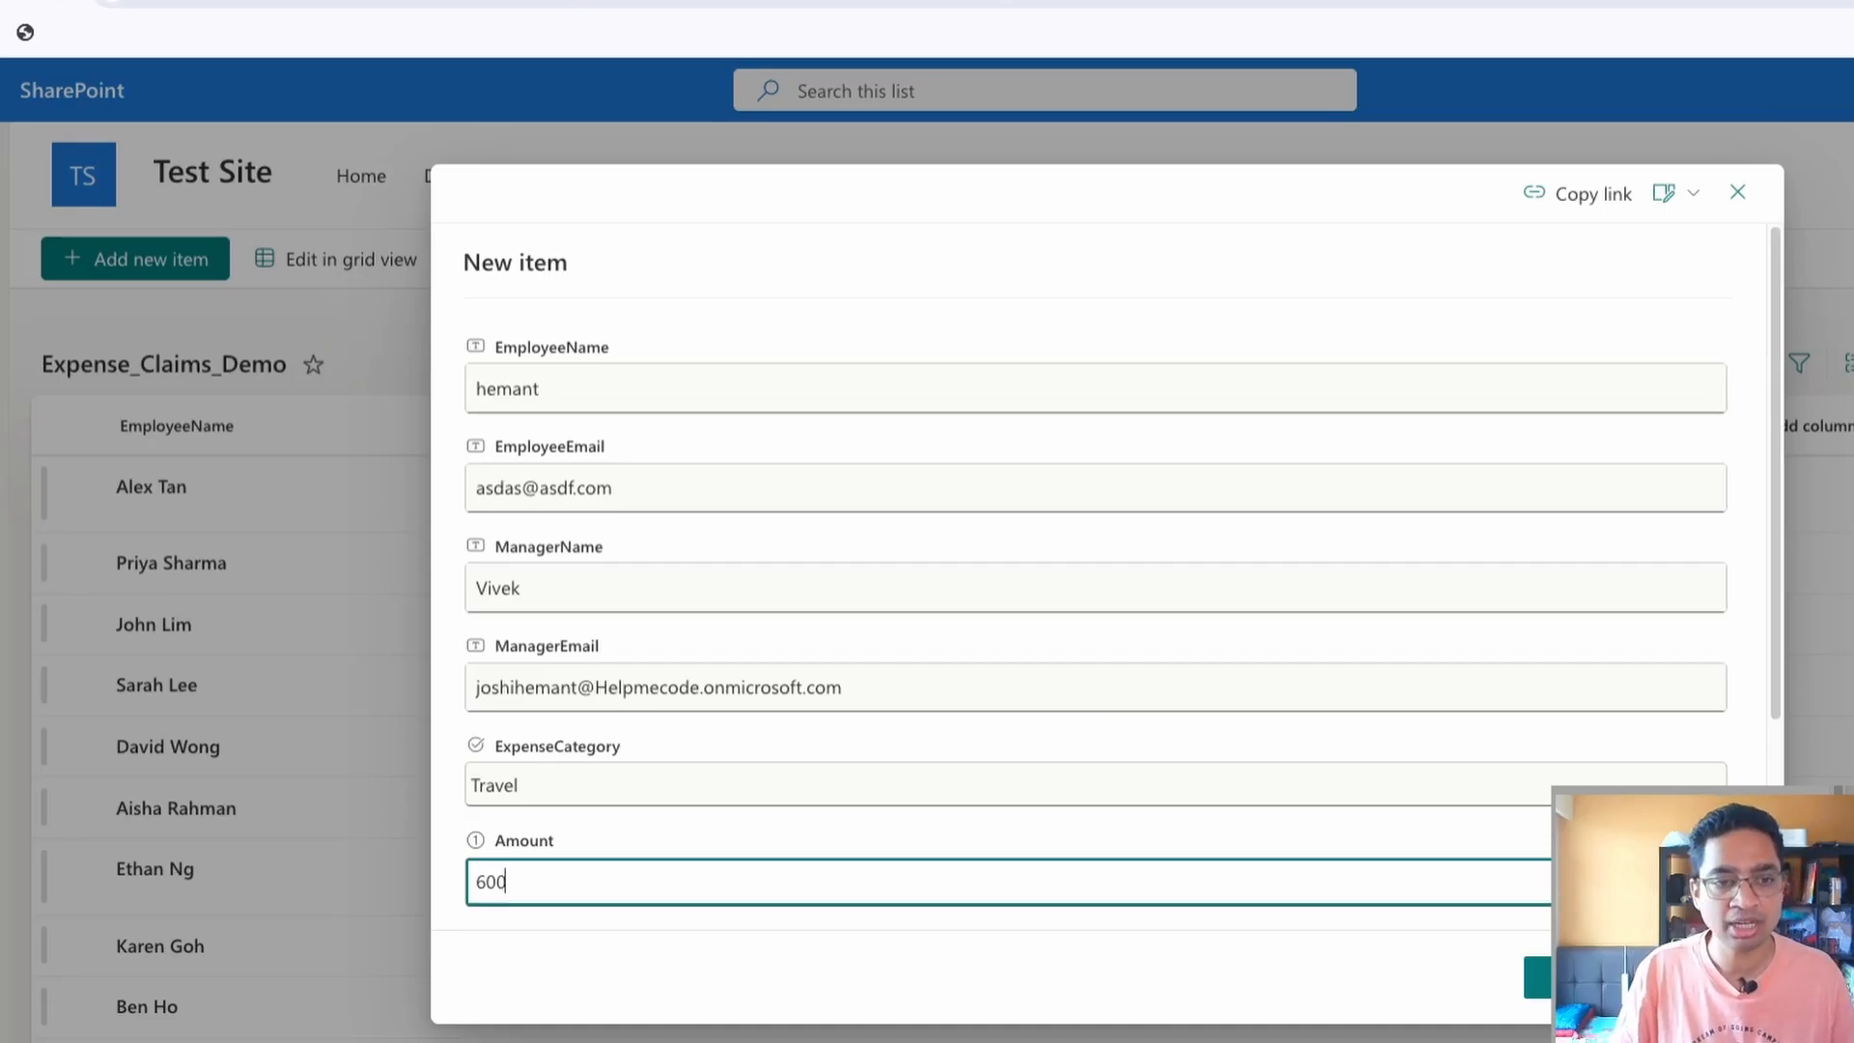
Enter test as the claim's Description, set its Status to Pending and save the item
{"action": "scroll", "coordinate": [1095, 579], "scroll_direction": "down", "scroll_amount": 3}
{"action": "left_click", "coordinate": [772, 690]}
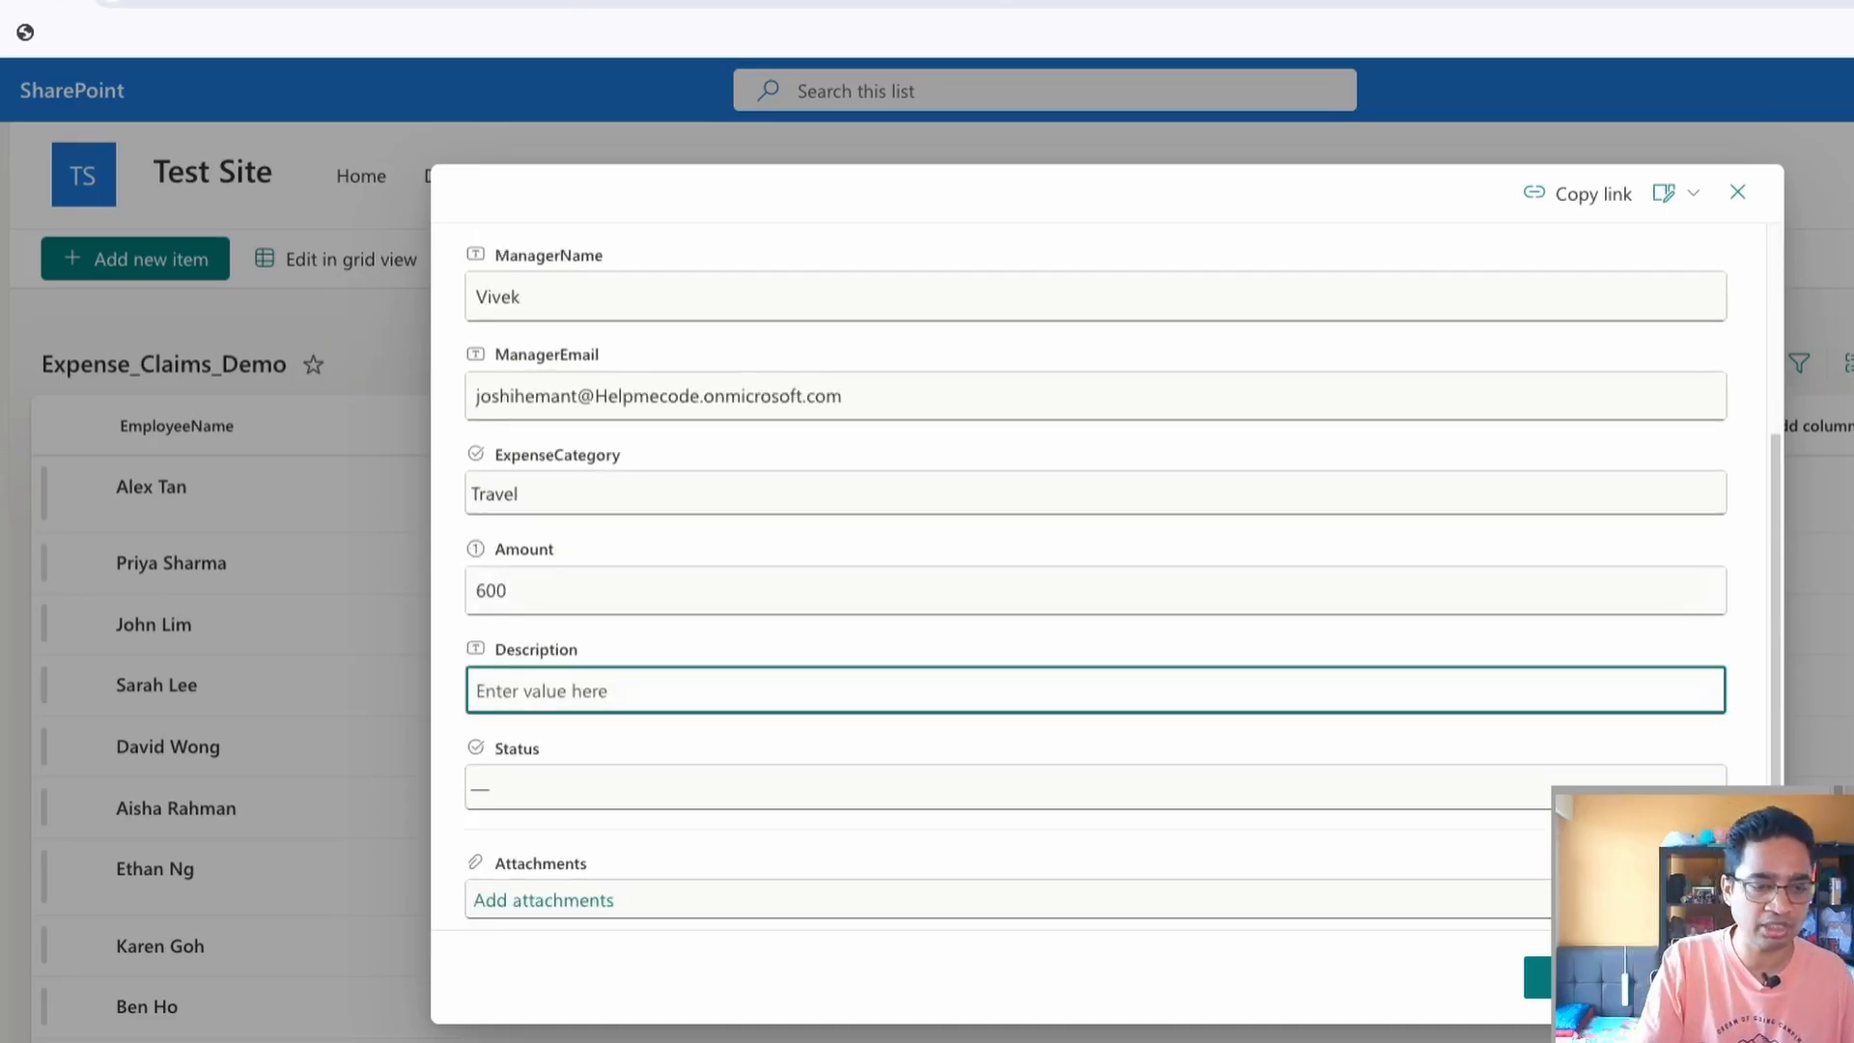
{"action": "type", "text": "test"}
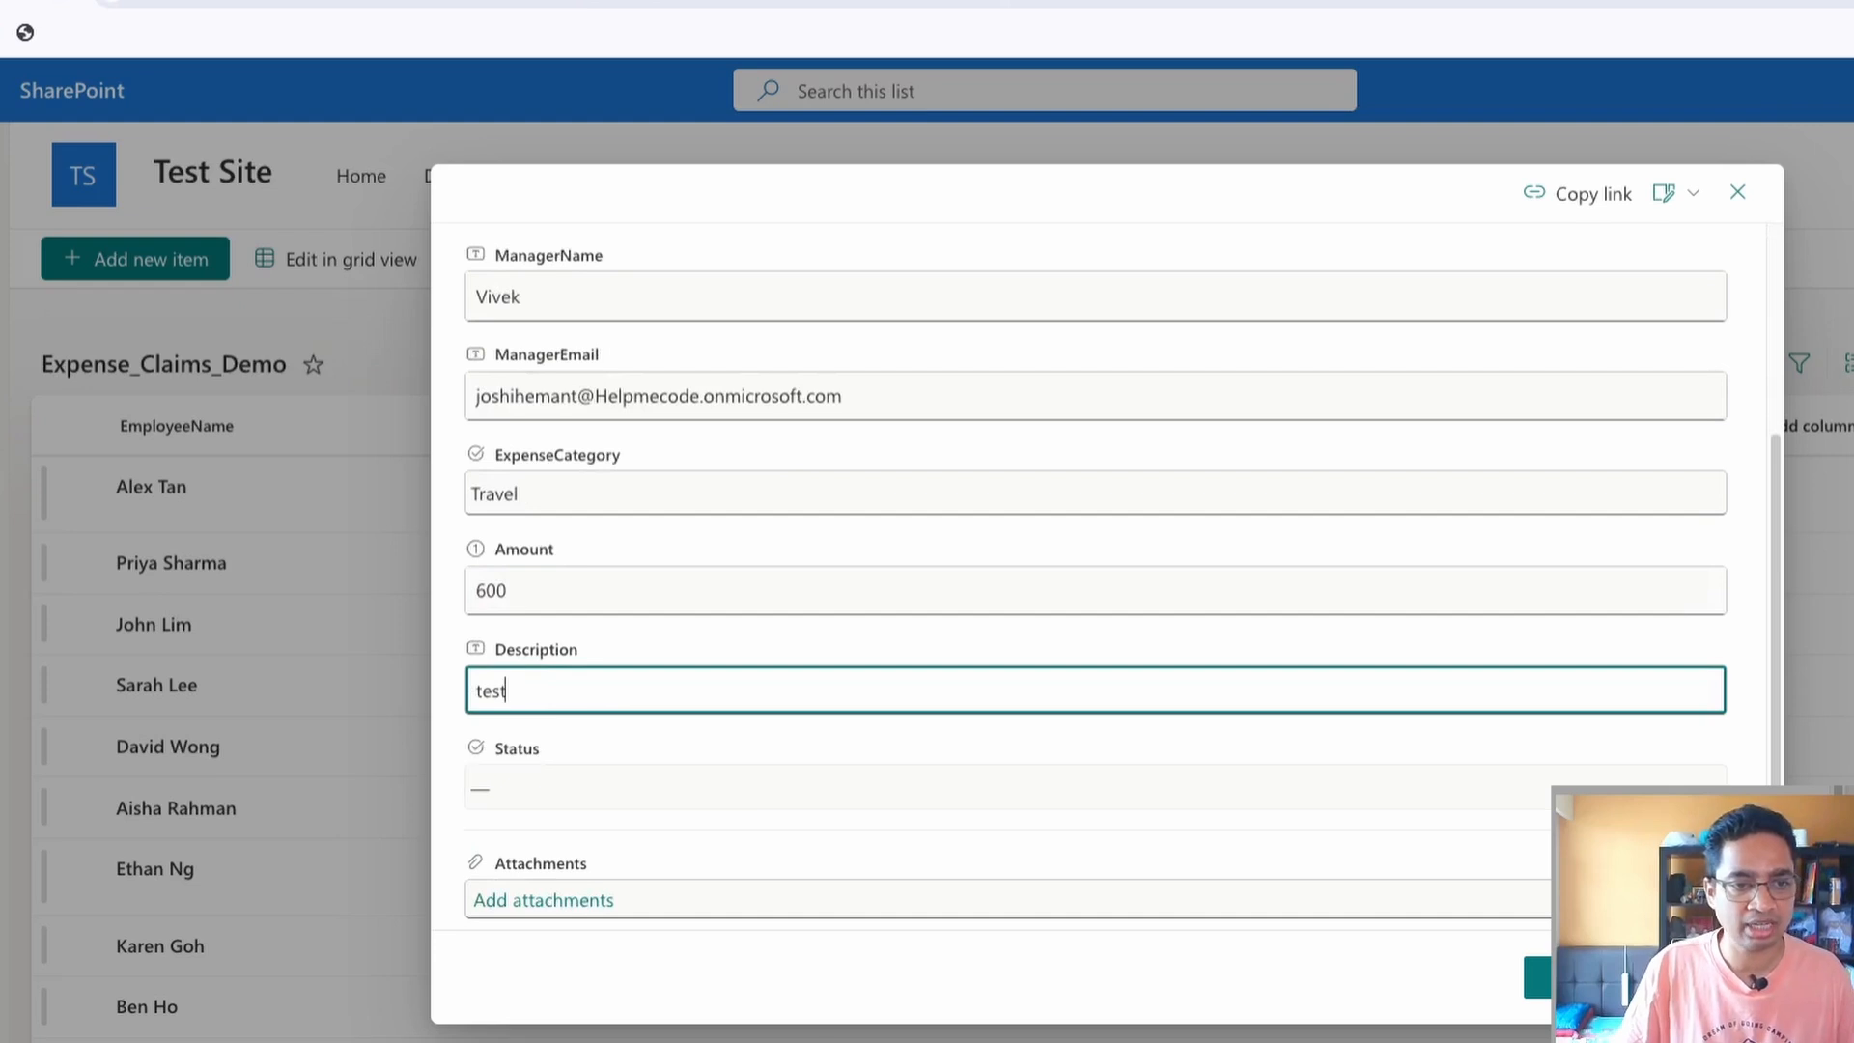
{"action": "left_click", "coordinate": [772, 788]}
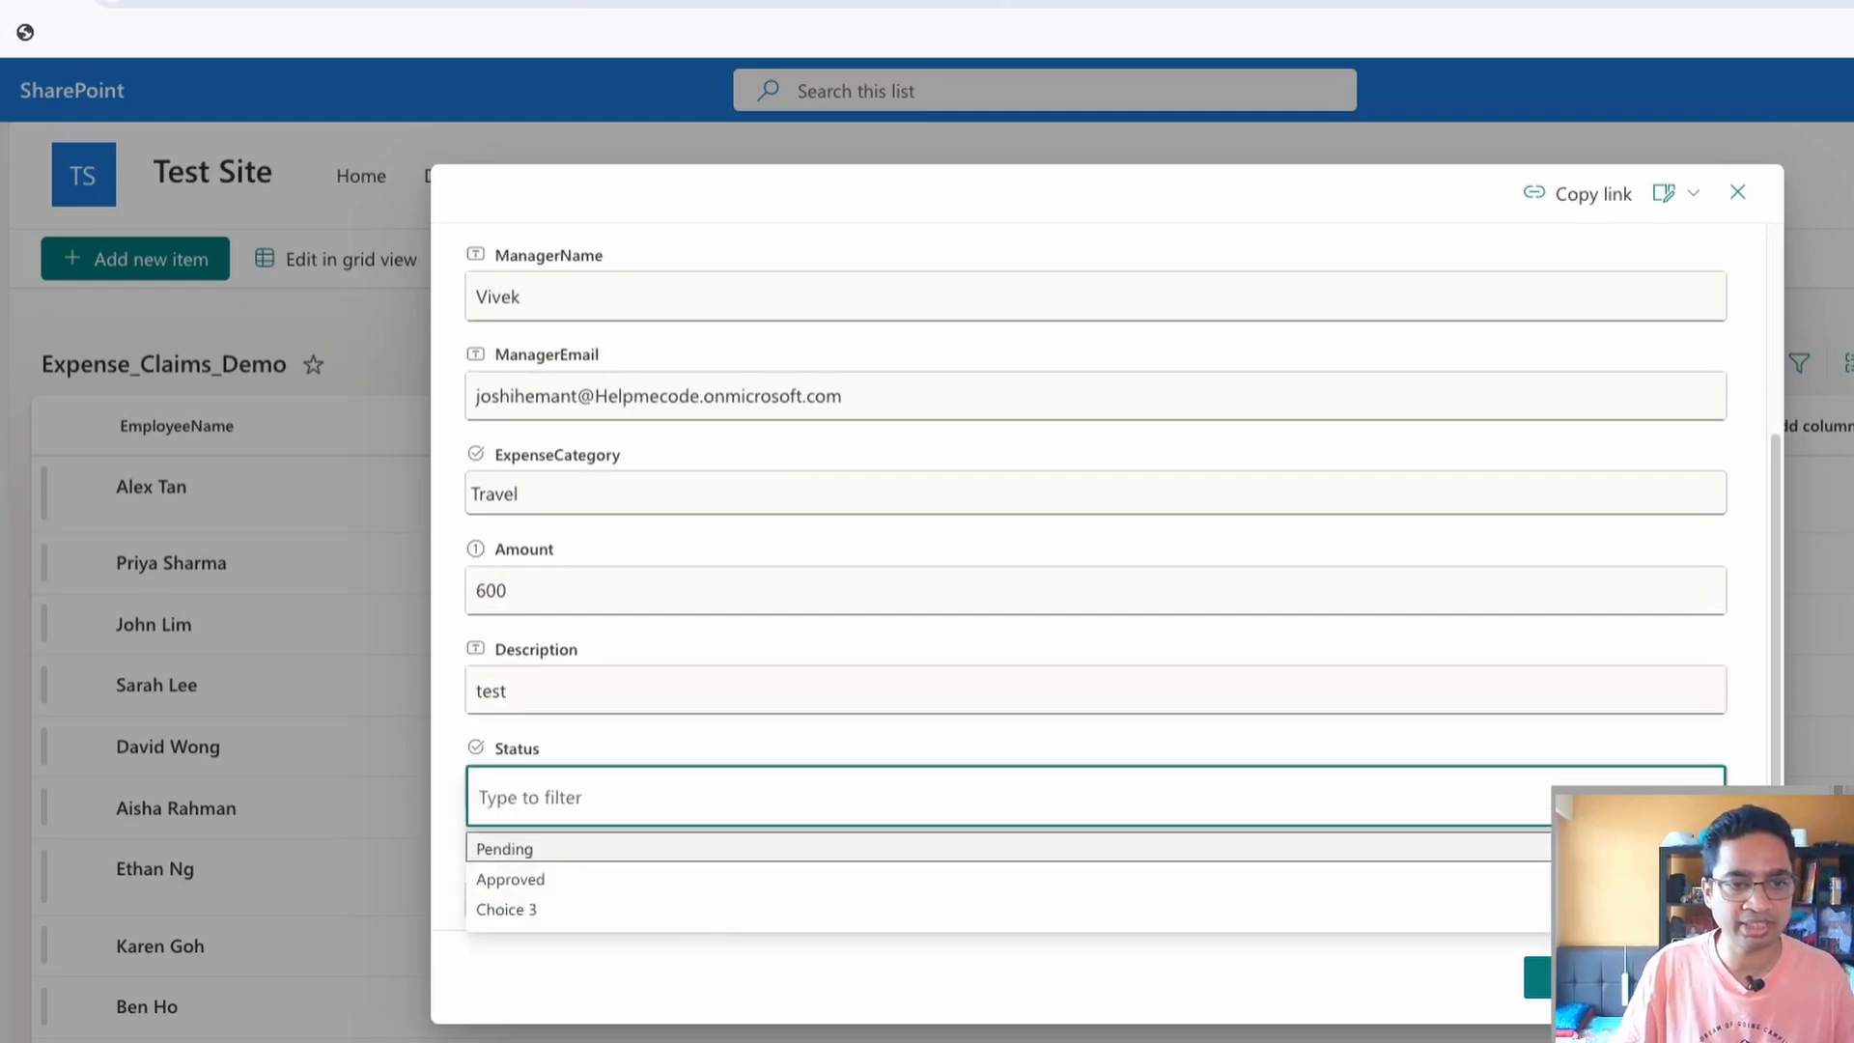
{"action": "key", "text": "Return"}
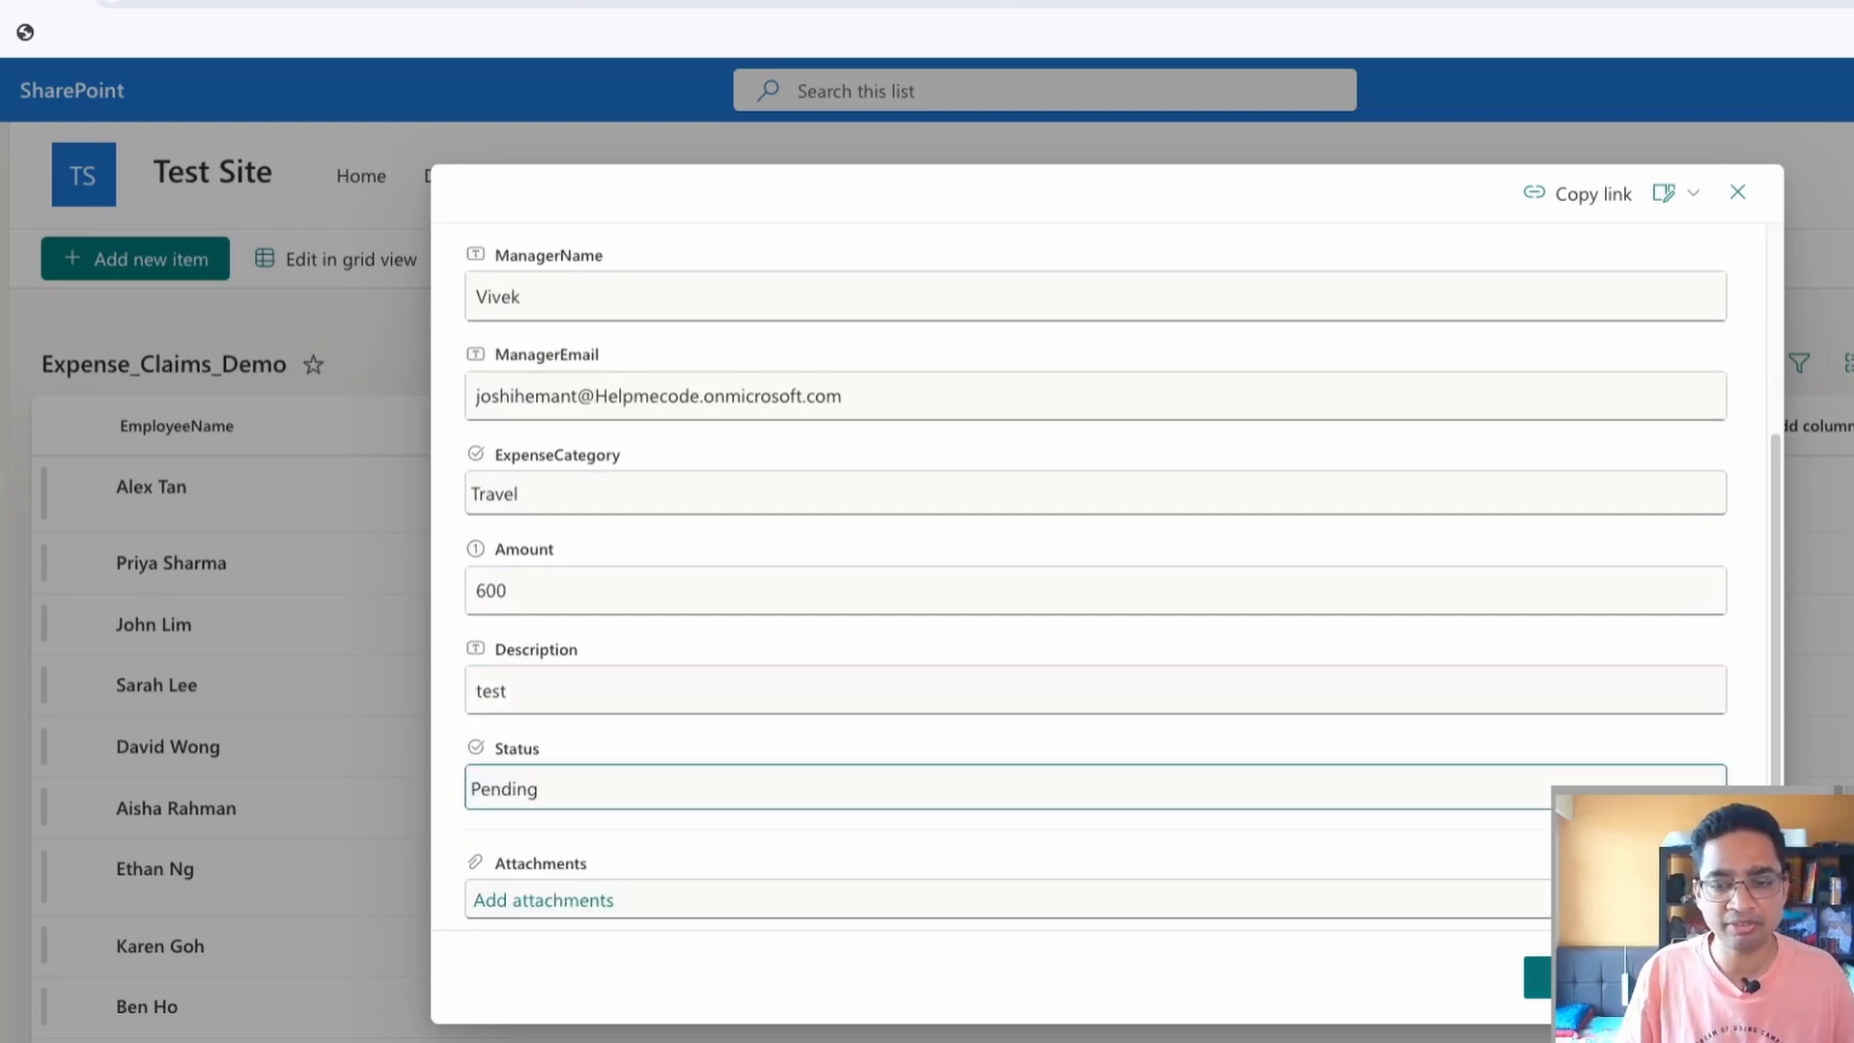
{"action": "left_click", "coordinate": [1572, 981]}
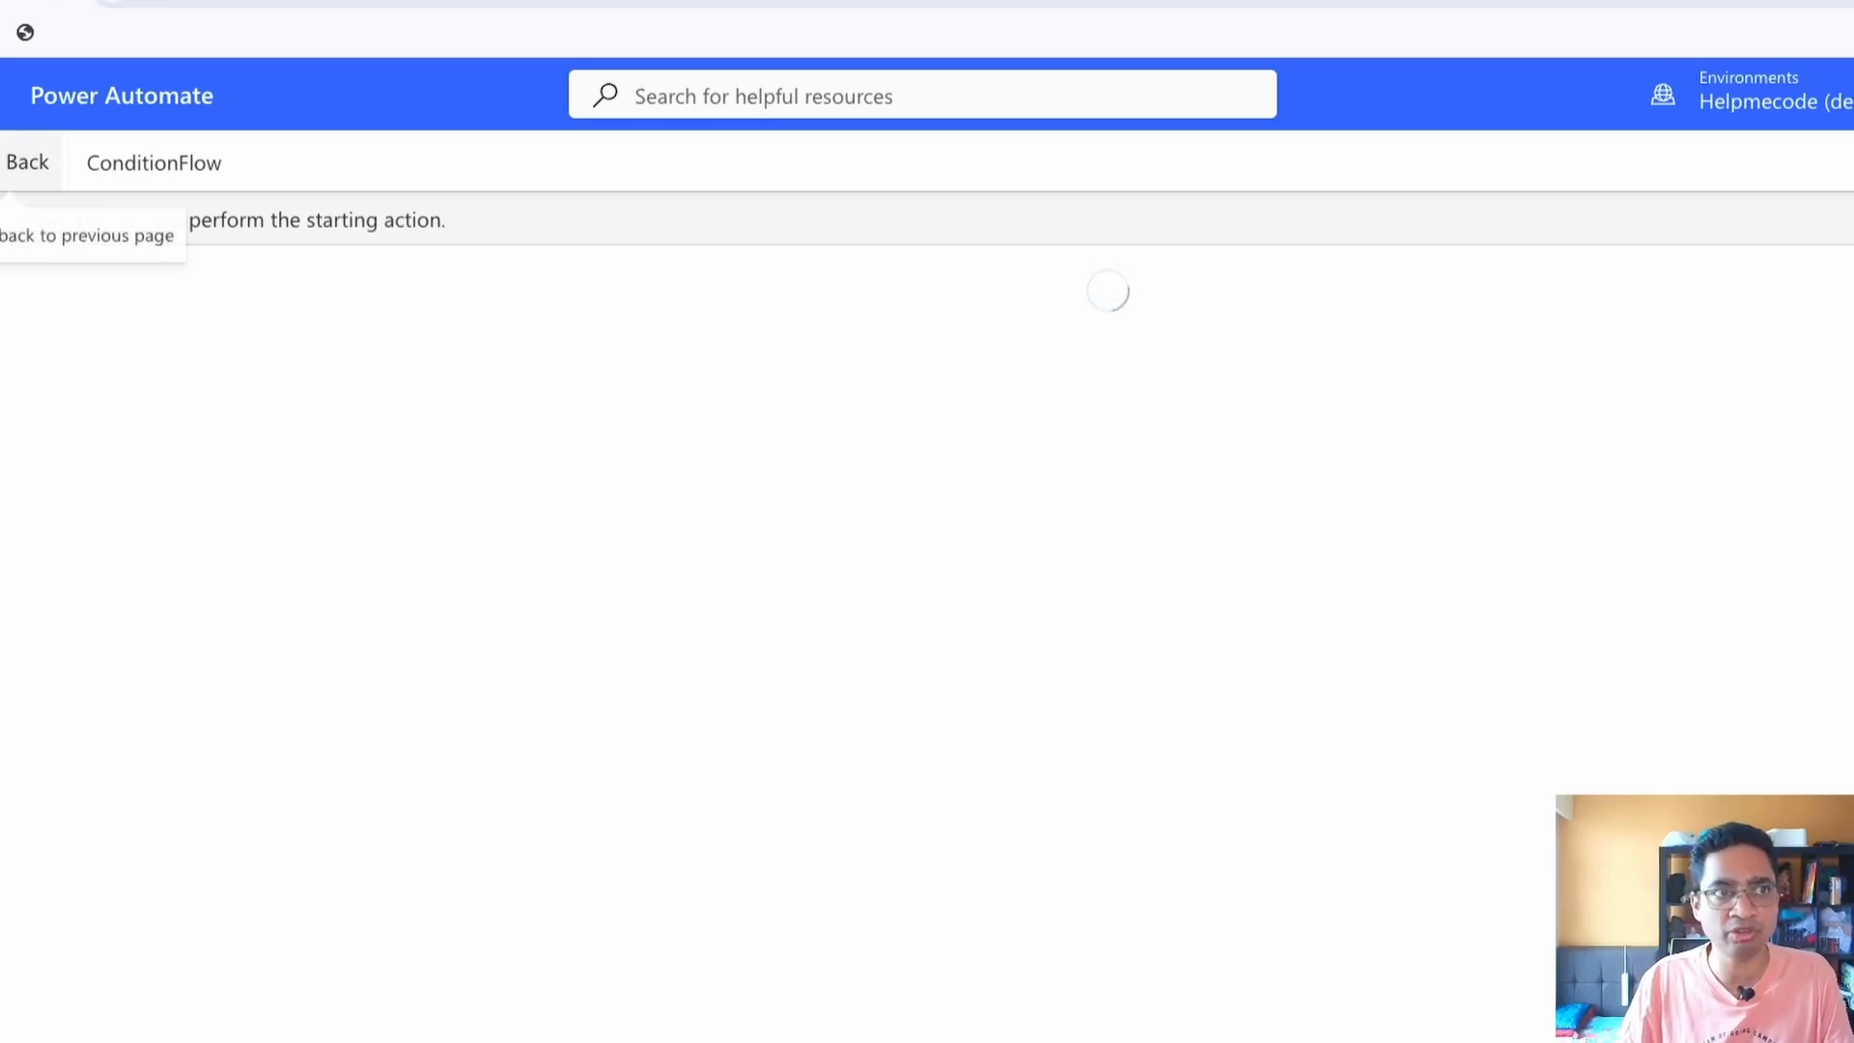
Switch to Power Automate, return to ConditionFlow's details page and refresh the 28-day run history until the run is listed
{"action": "left_click", "coordinate": [27, 162]}
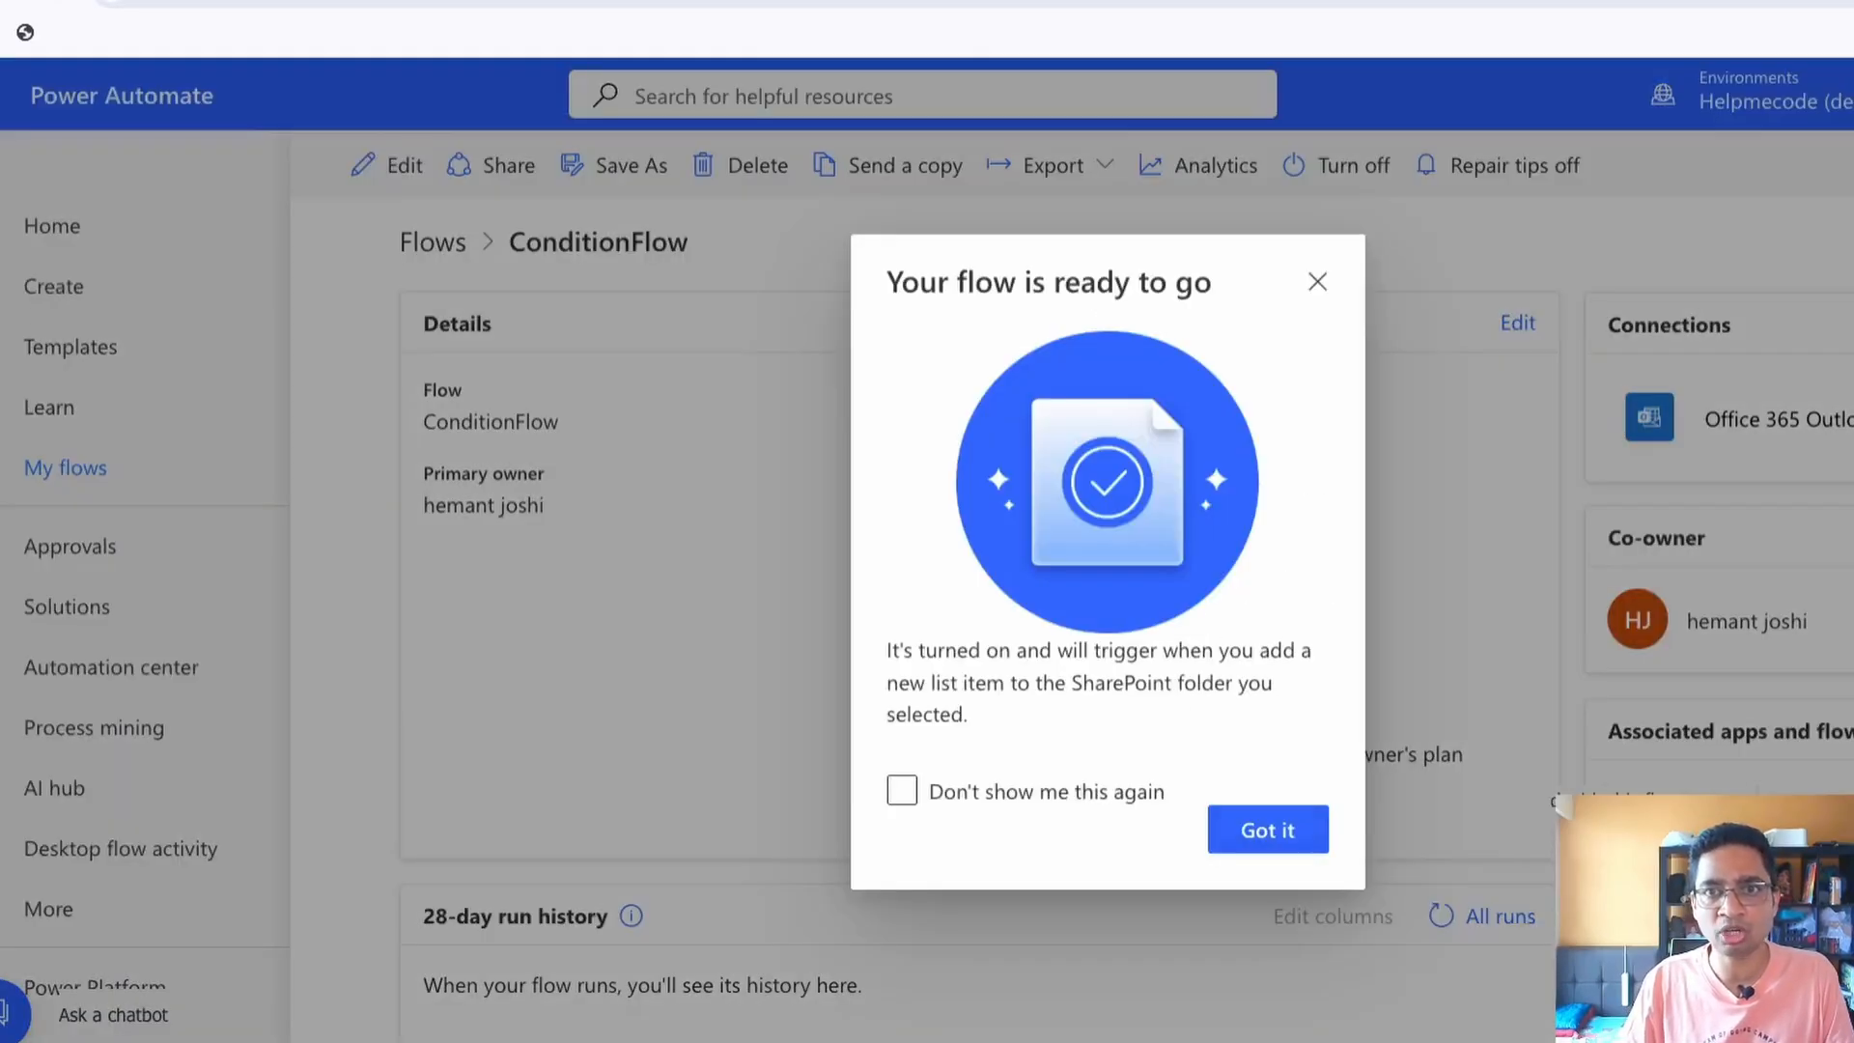
{"action": "left_click", "coordinate": [1317, 281]}
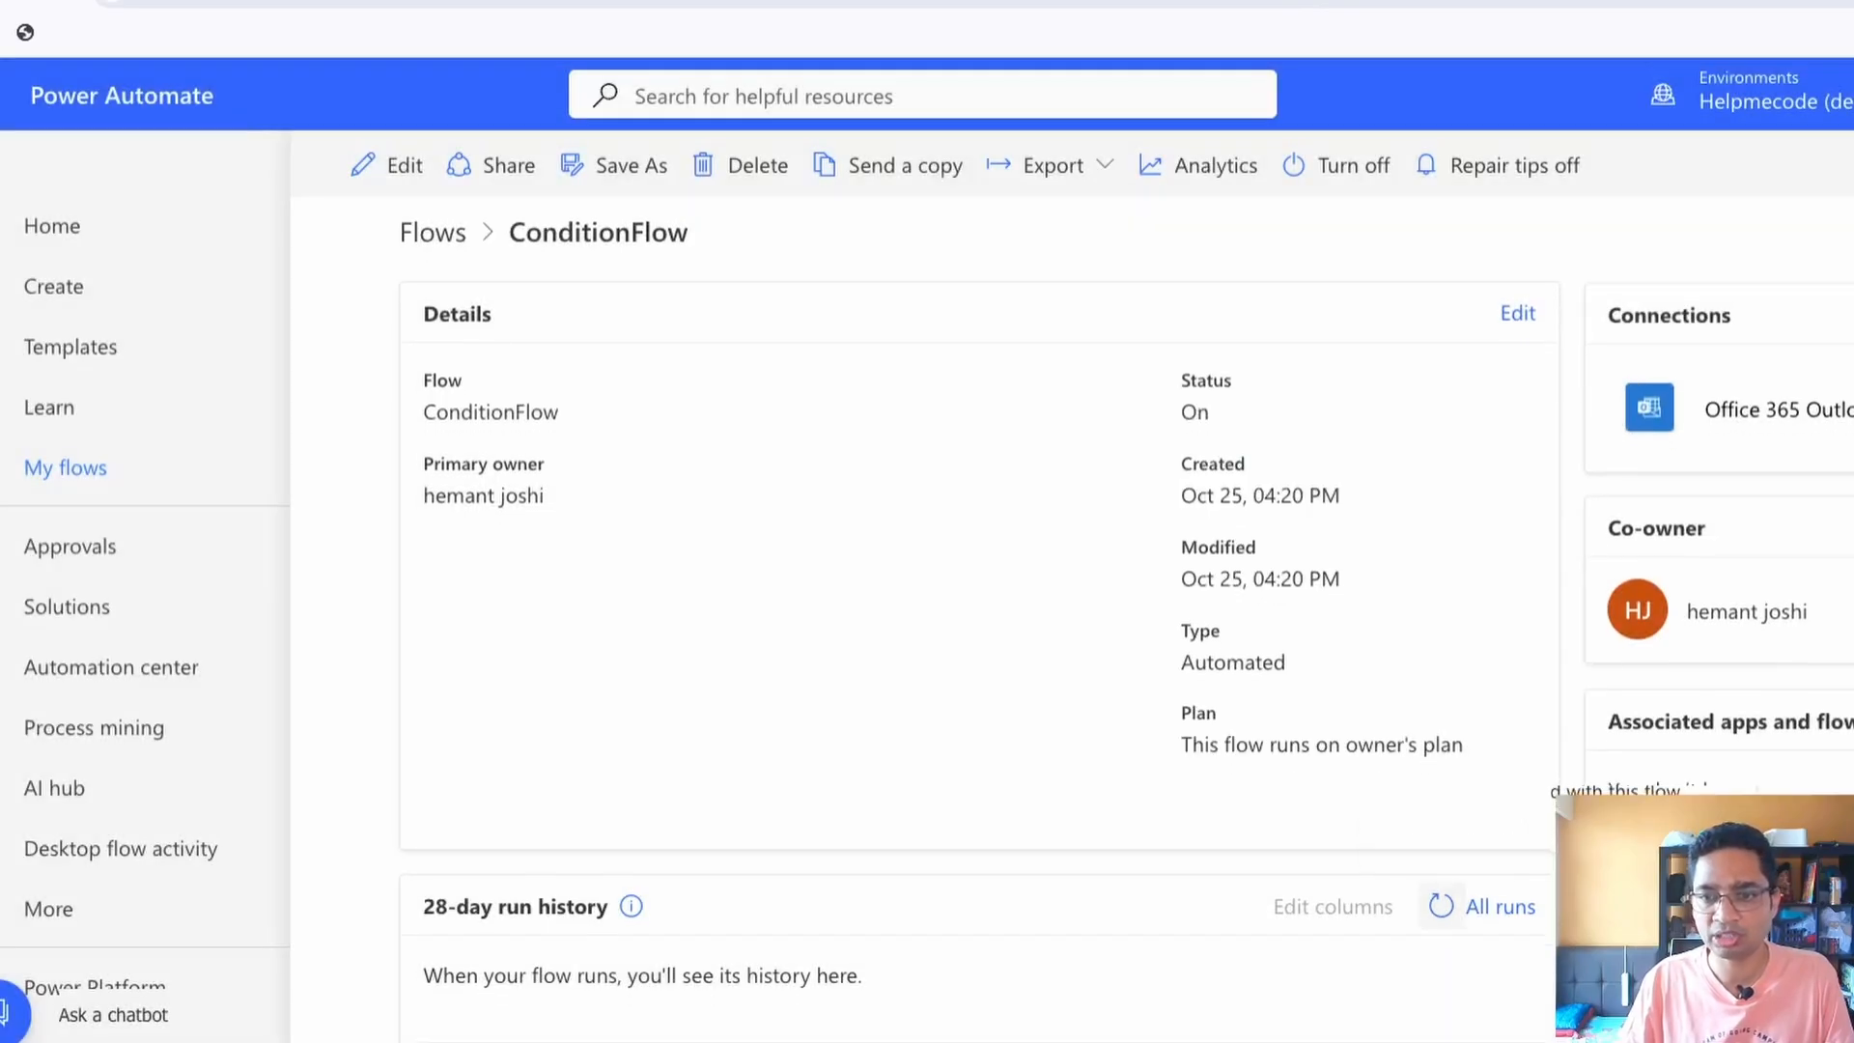
{"action": "left_click", "coordinate": [1441, 906]}
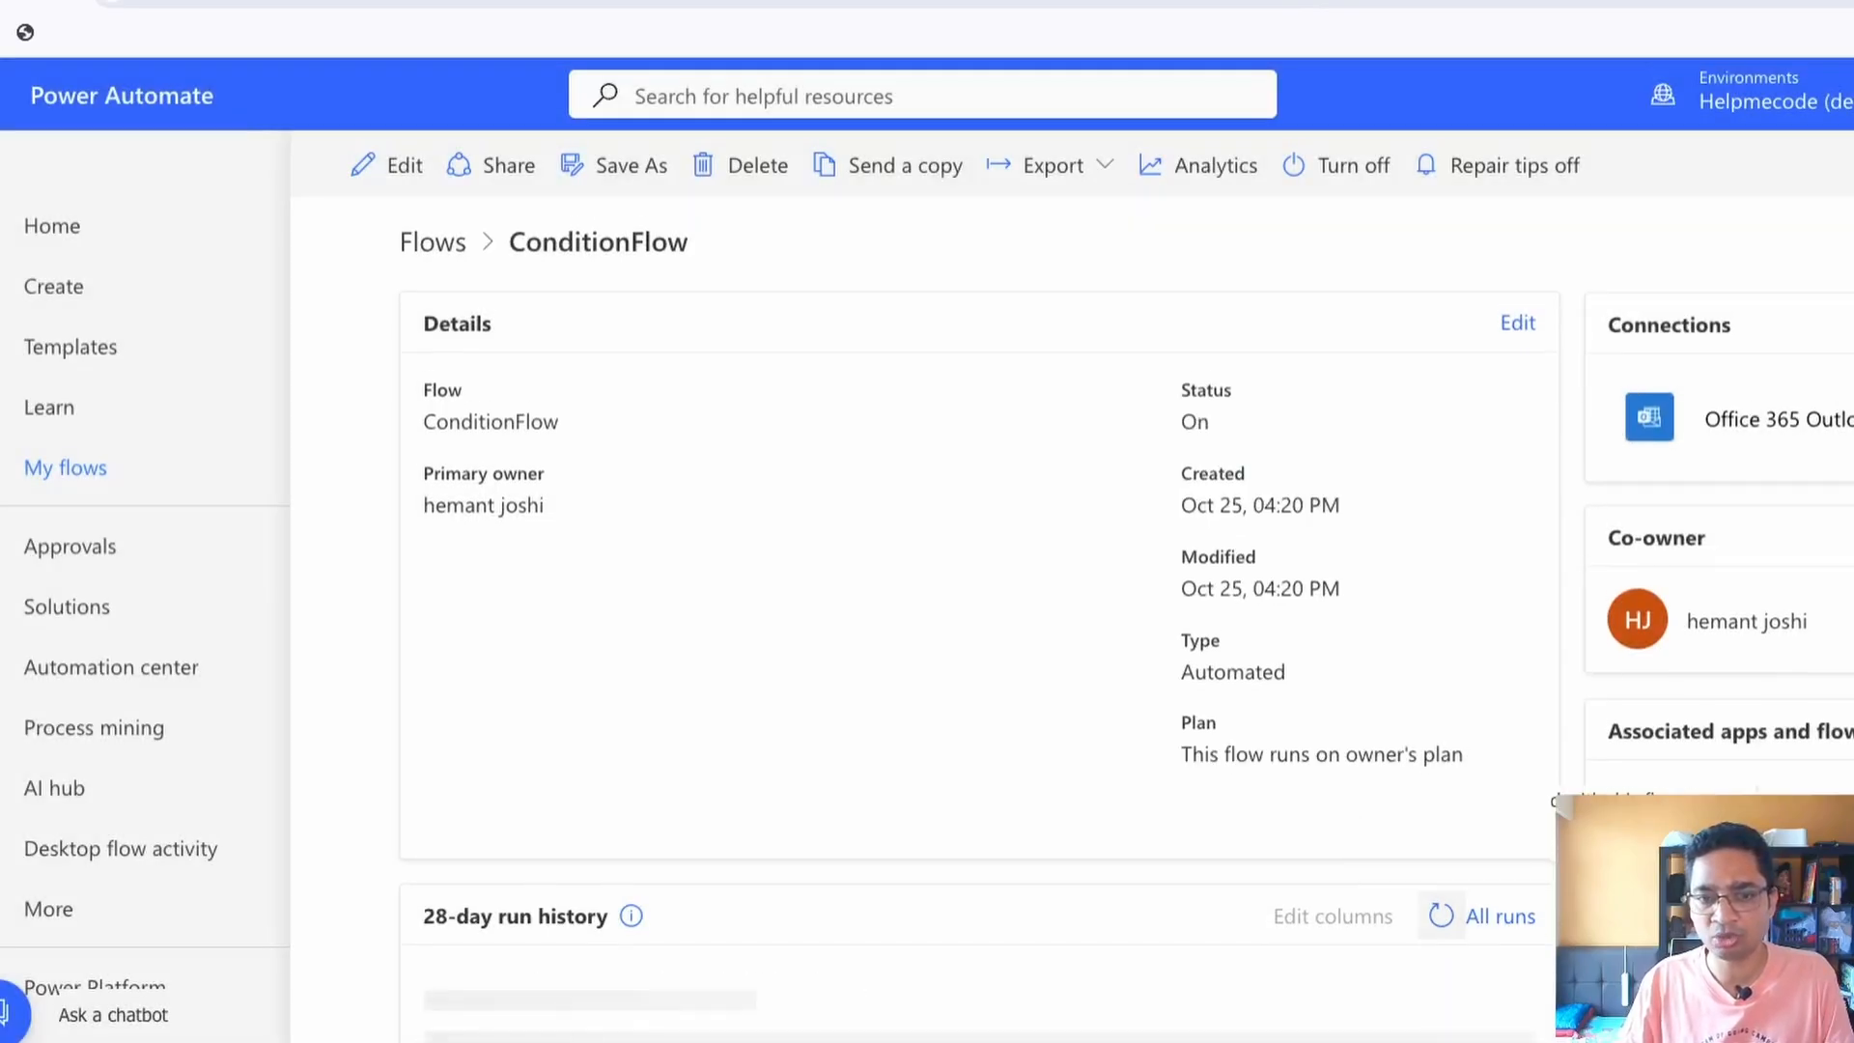
{"action": "left_click", "coordinate": [1441, 912]}
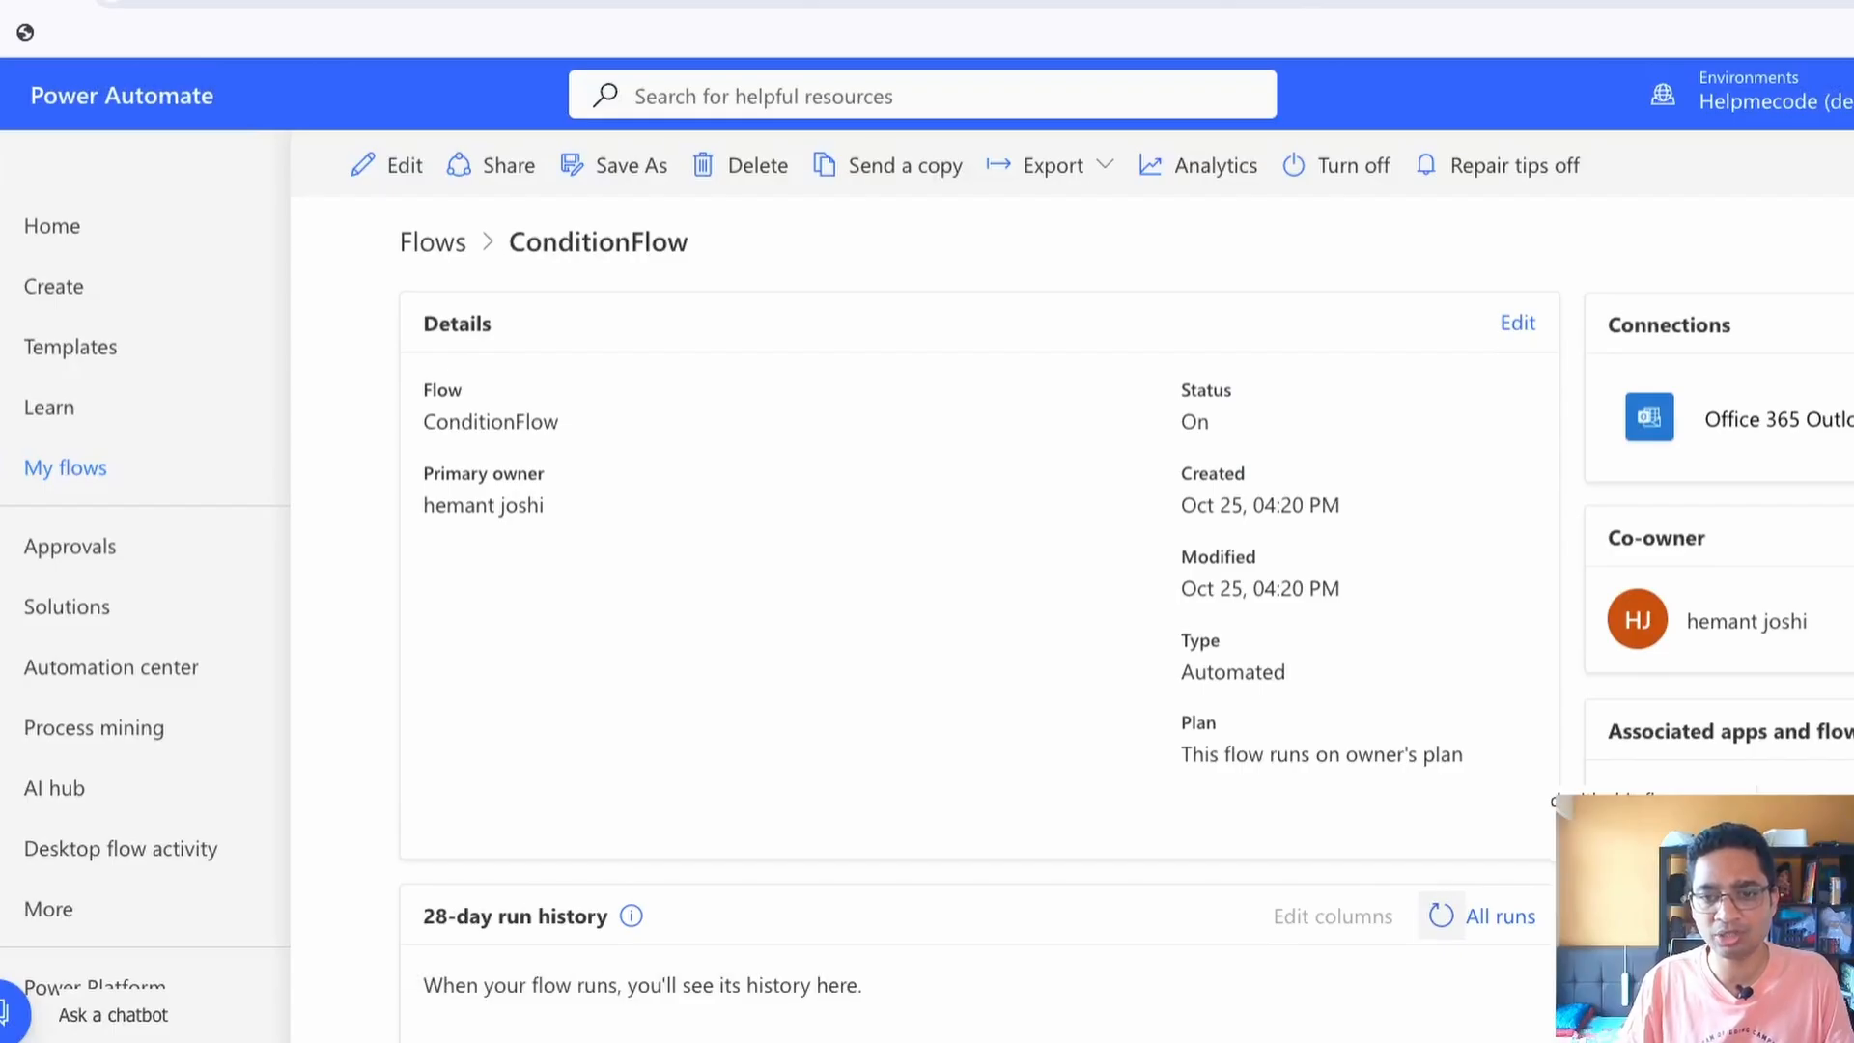
{"action": "left_click", "coordinate": [1441, 915]}
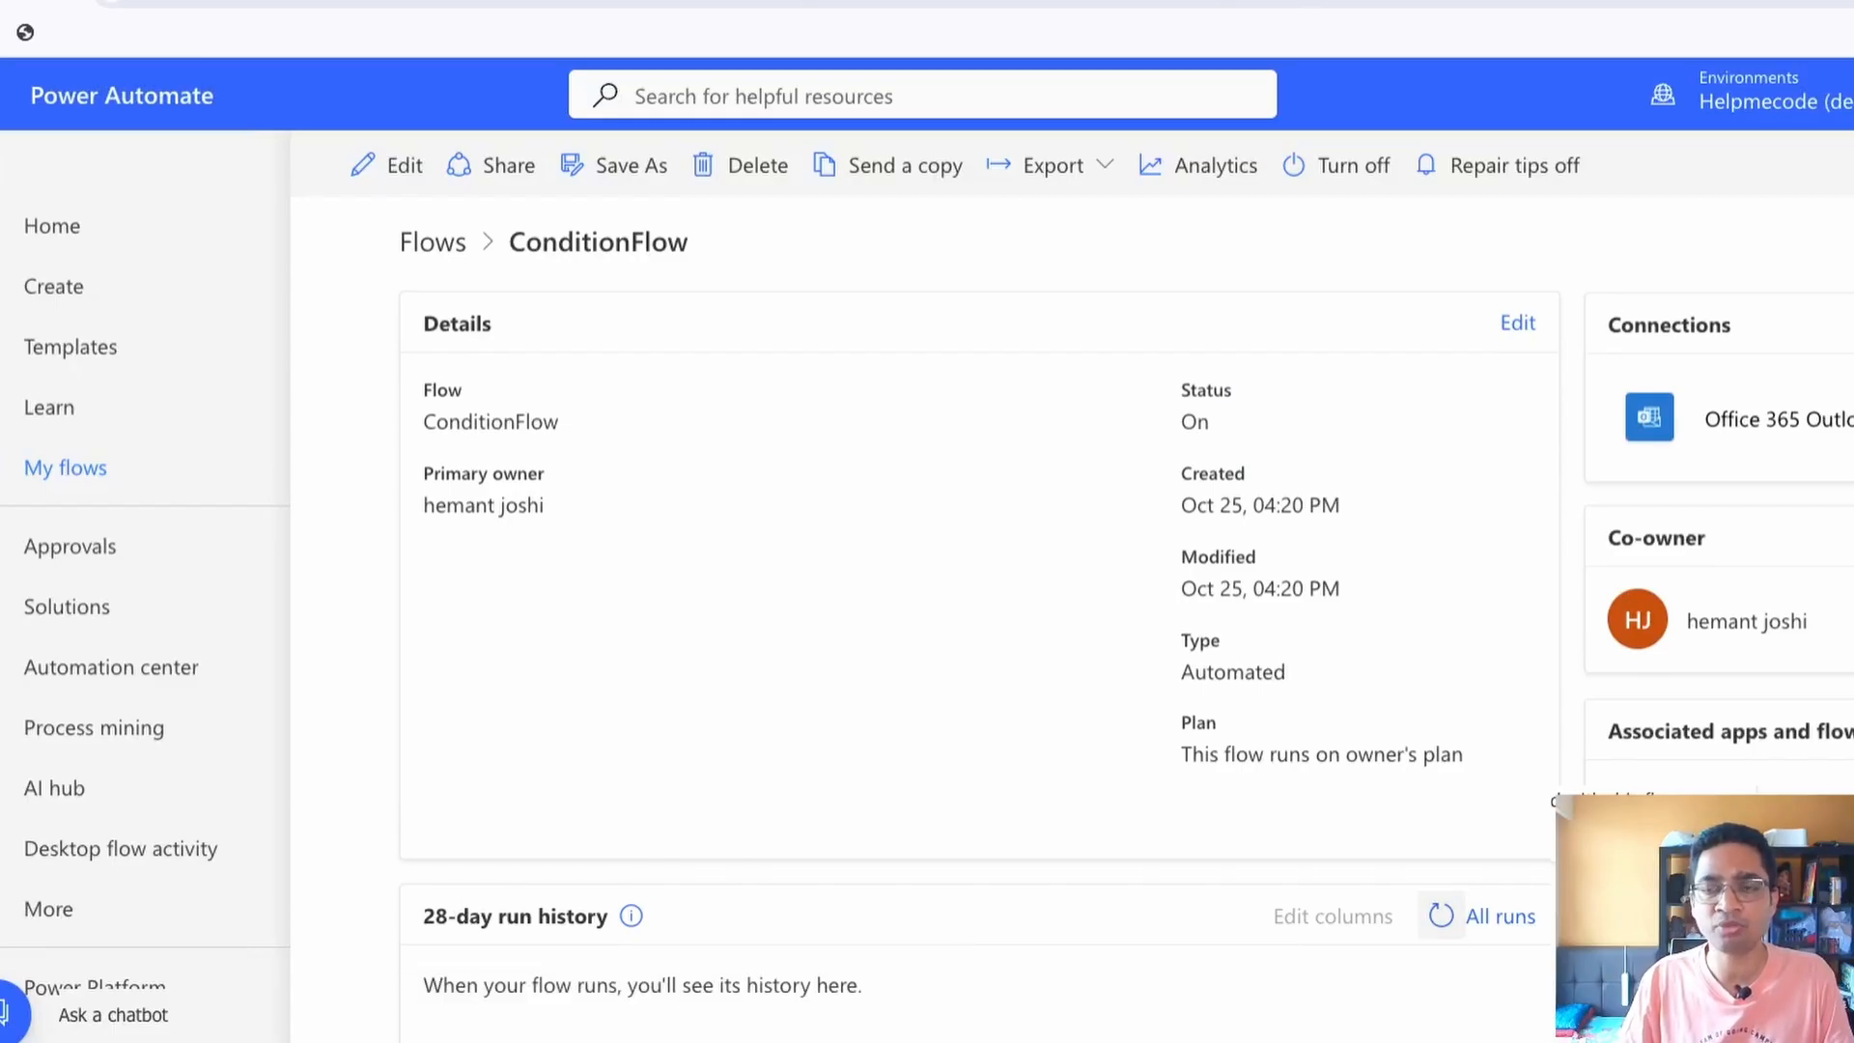
{"action": "left_click", "coordinate": [1441, 916]}
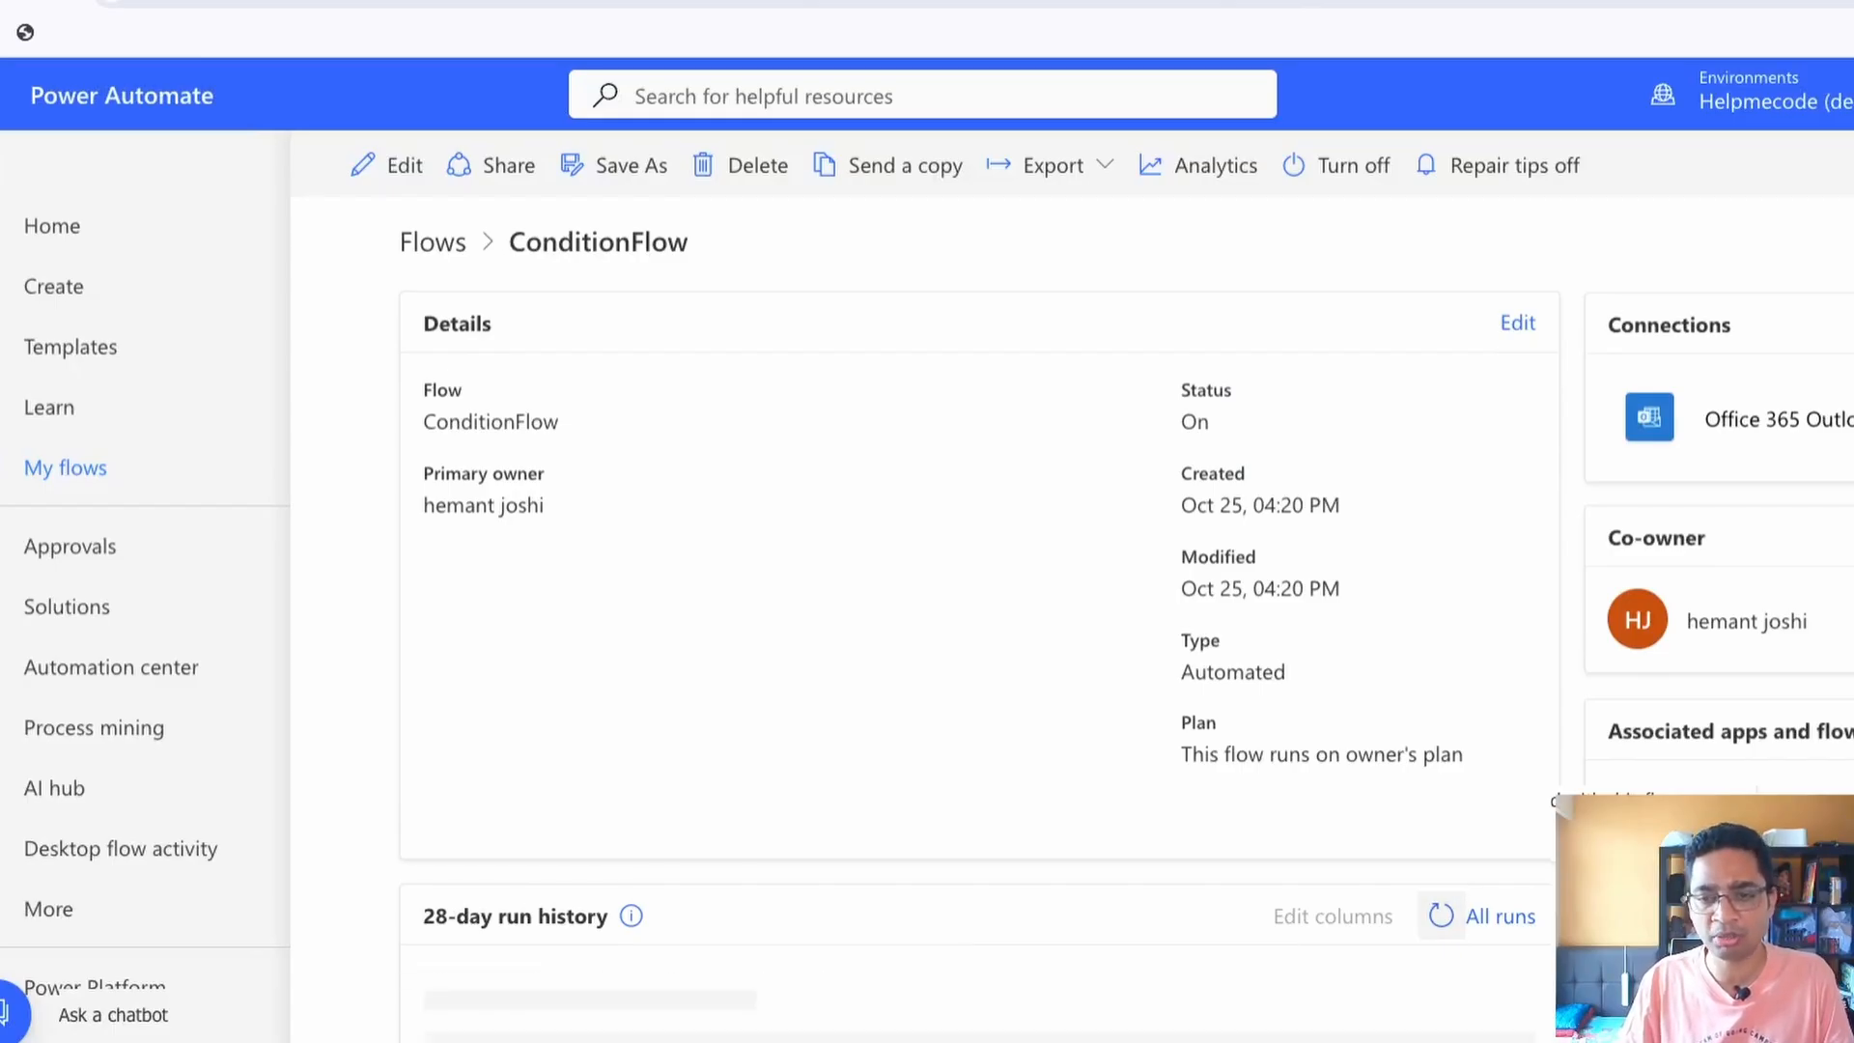
{"action": "scroll", "coordinate": [1441, 916], "scroll_direction": "down", "scroll_amount": 1}
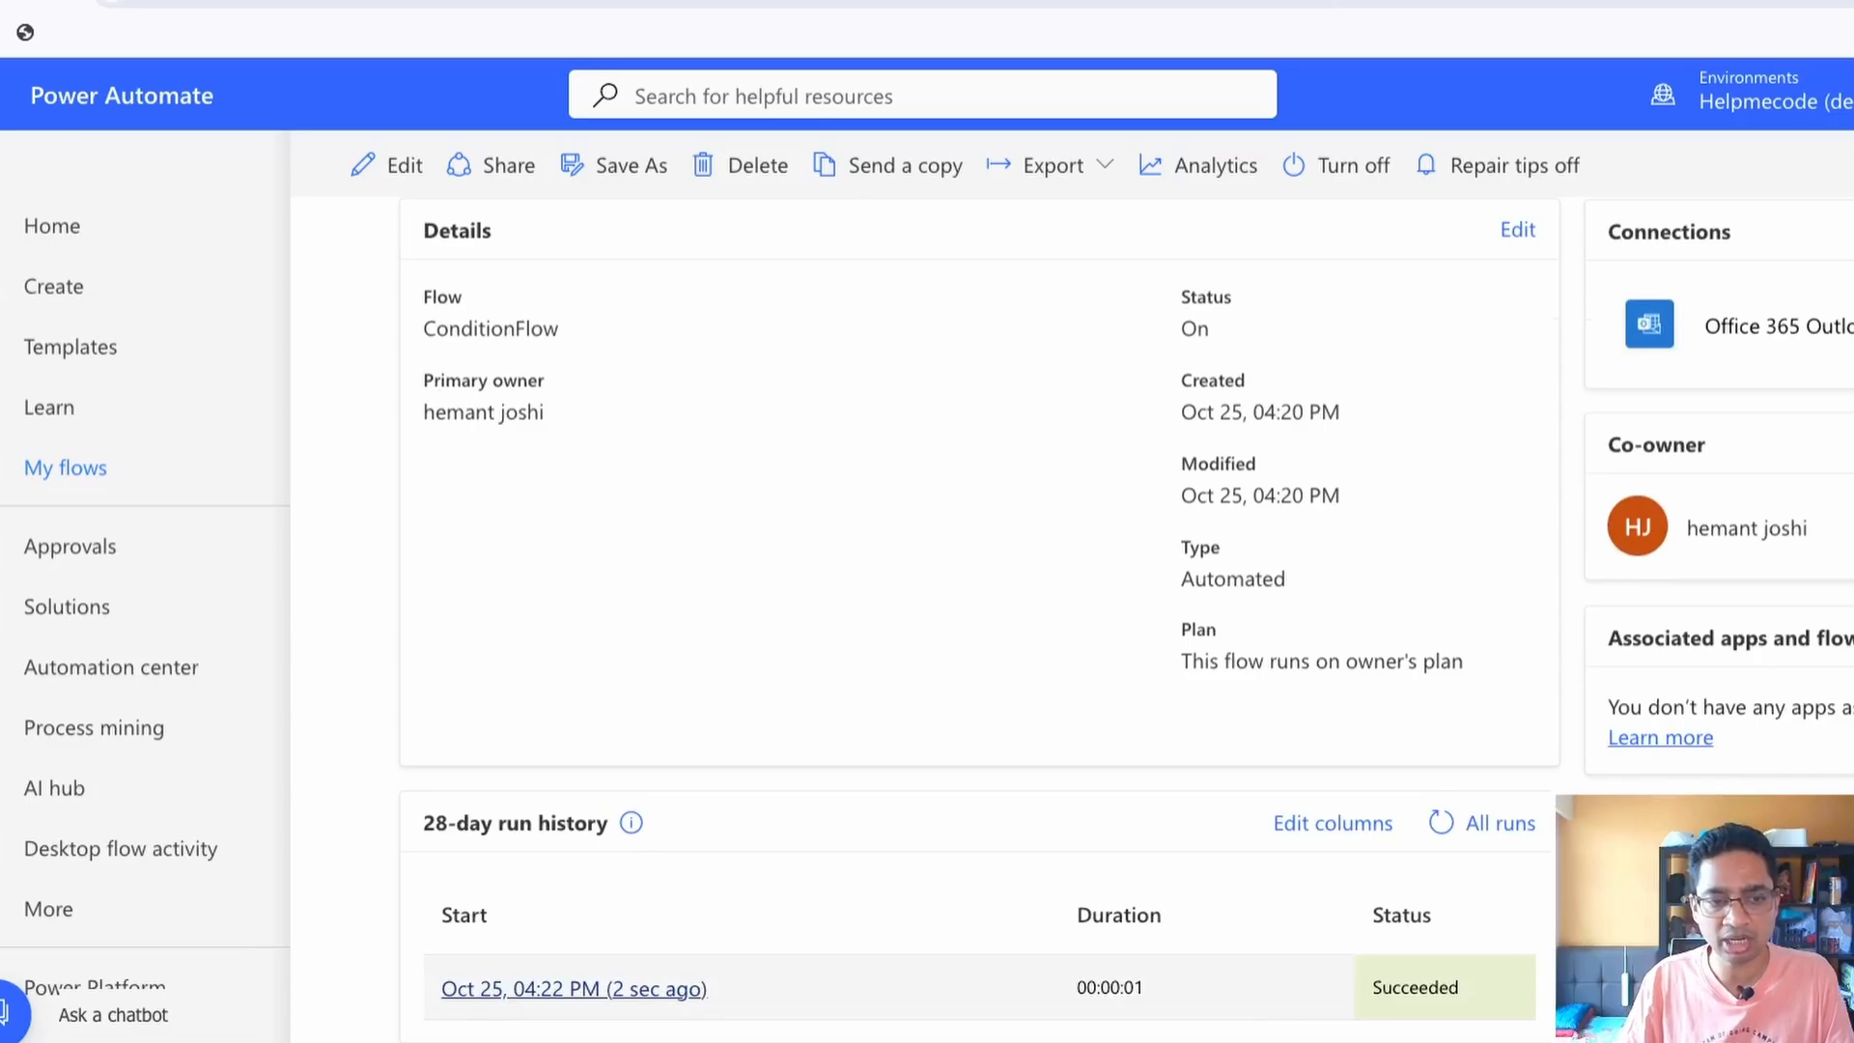
Open the latest ConditionFlow run and inspect the results of its trigger and Condition, expanding the Condition's branches
{"action": "left_click", "coordinate": [574, 989]}
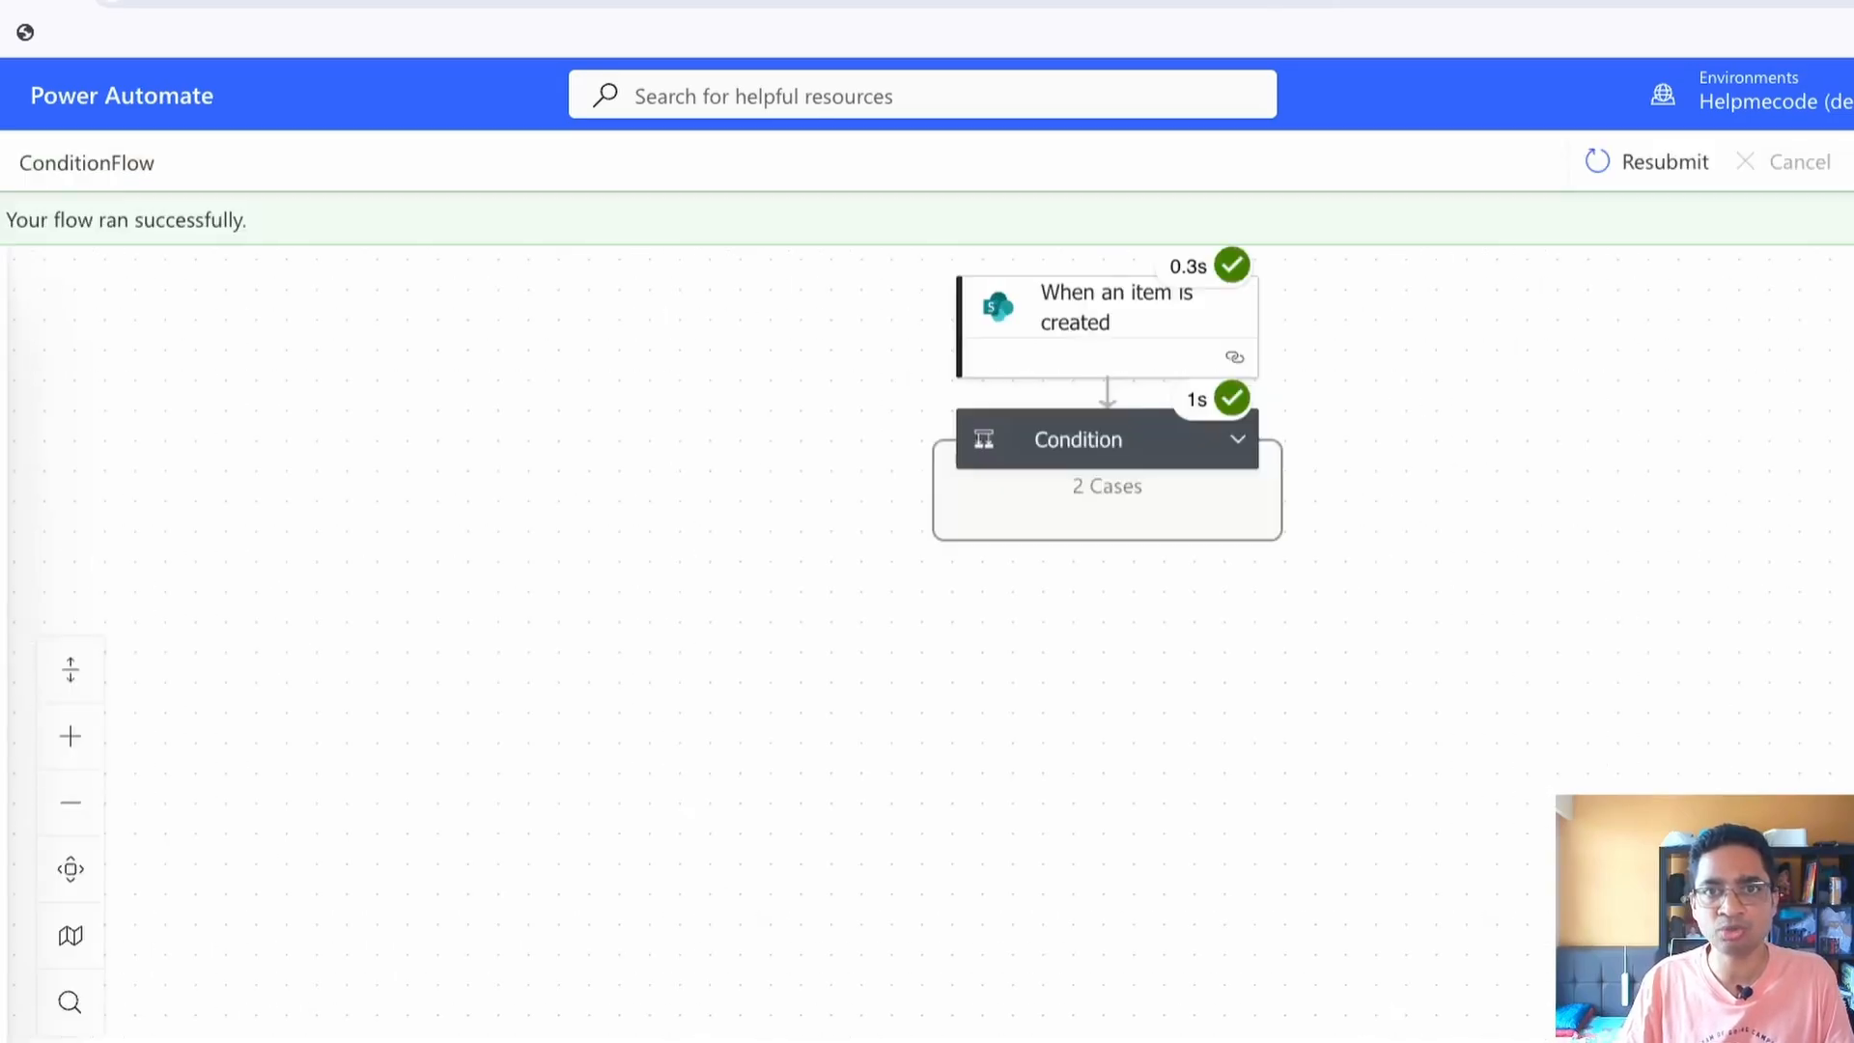
{"action": "left_click", "coordinate": [1107, 322]}
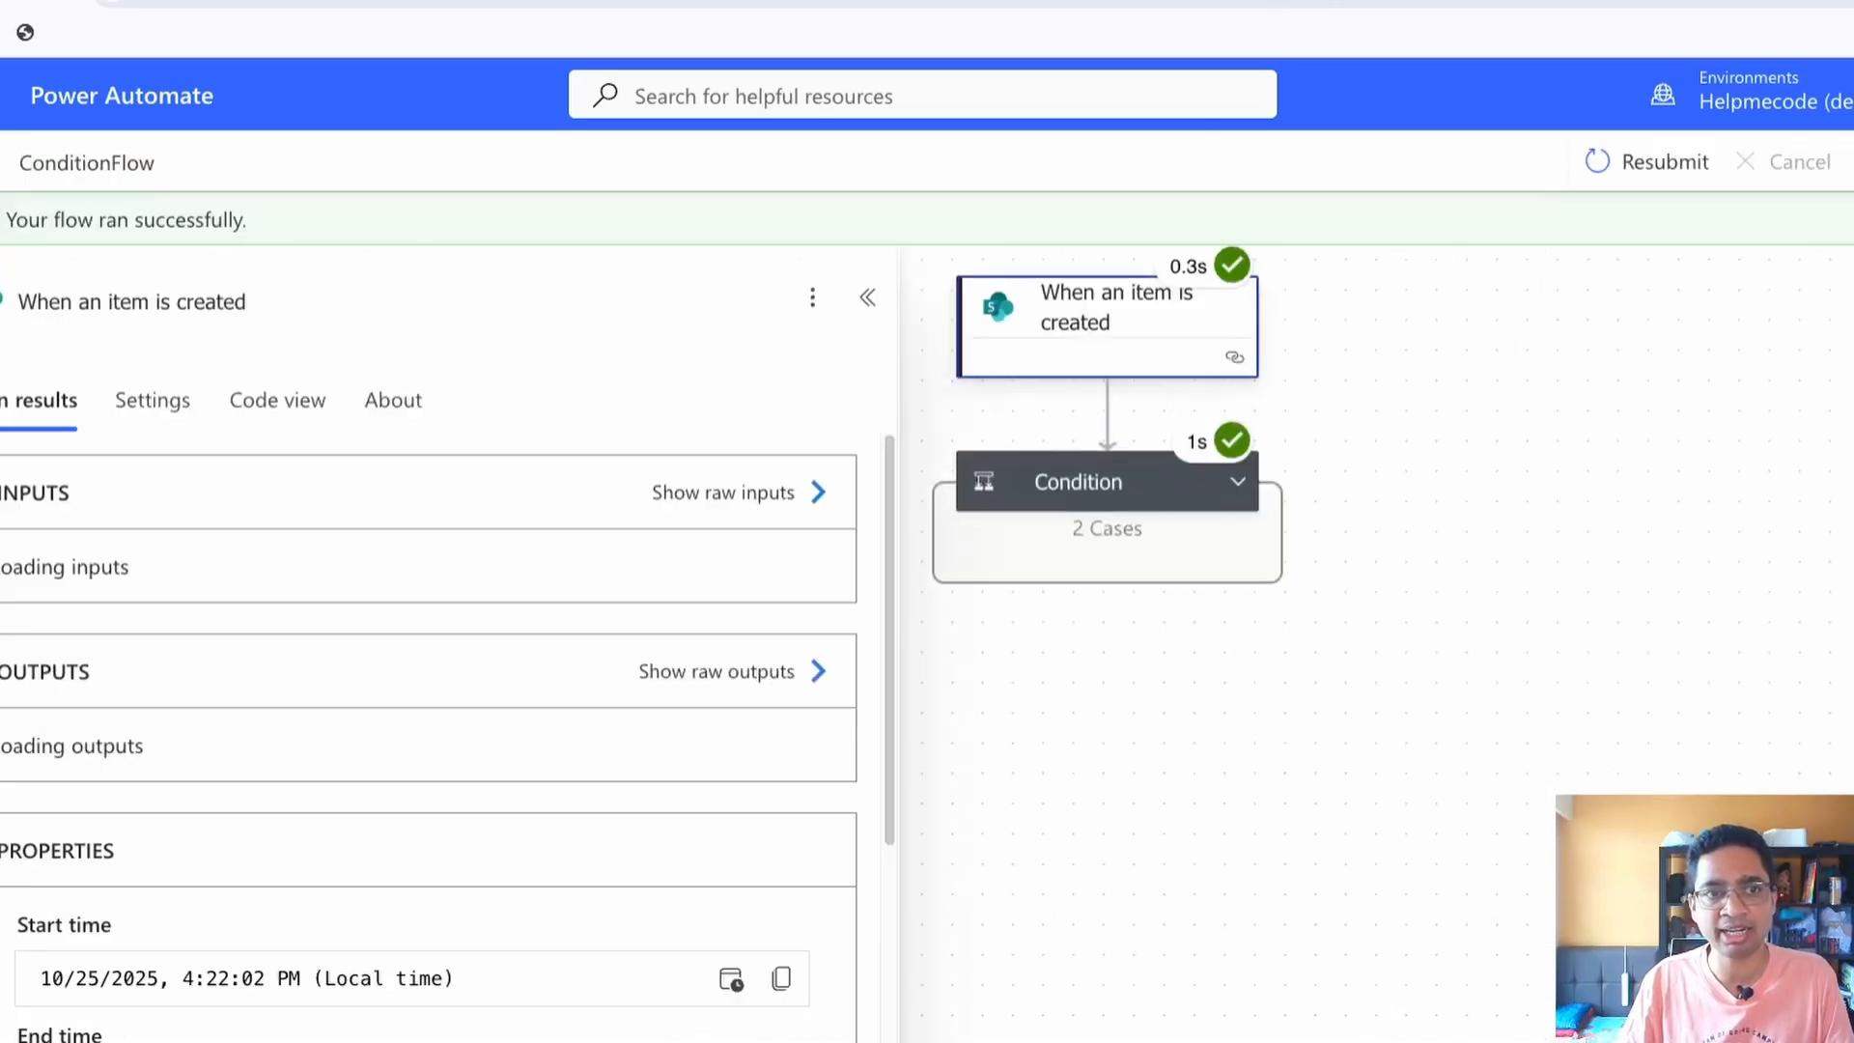
{"action": "left_click", "coordinate": [1092, 480]}
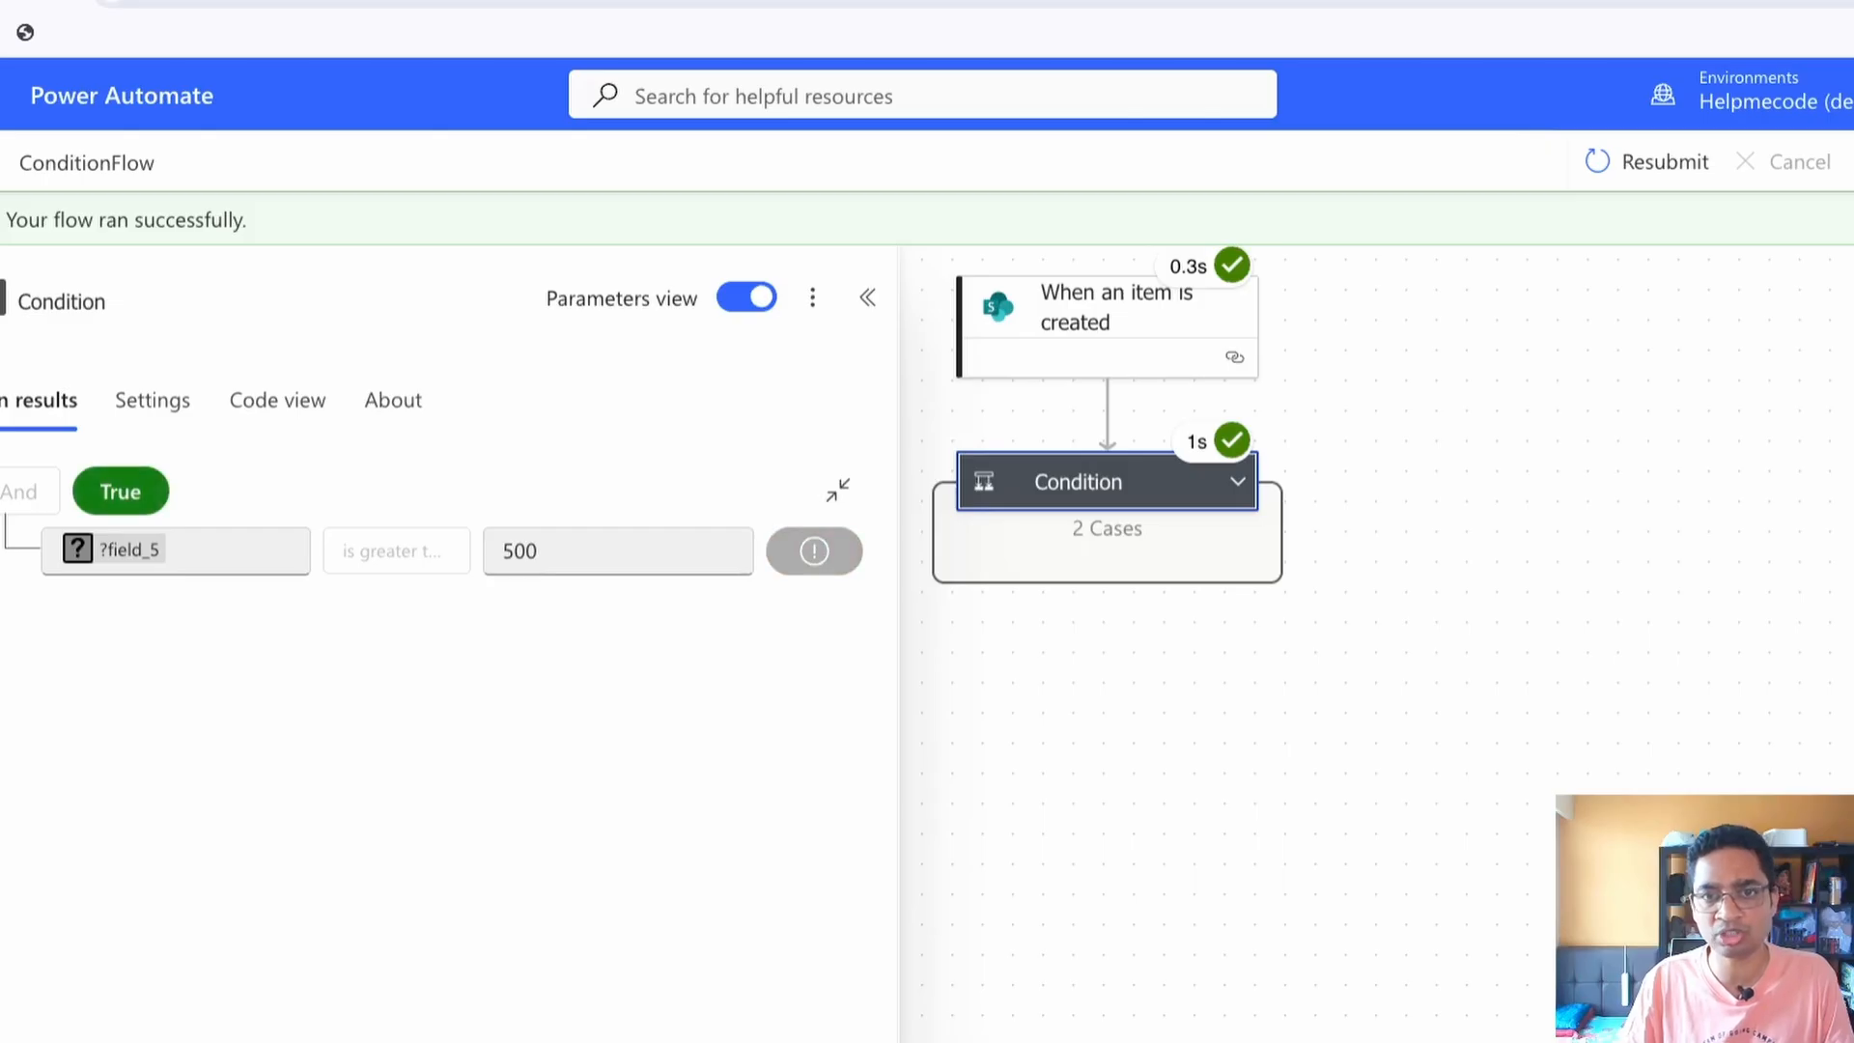
{"action": "left_click", "coordinate": [1237, 481]}
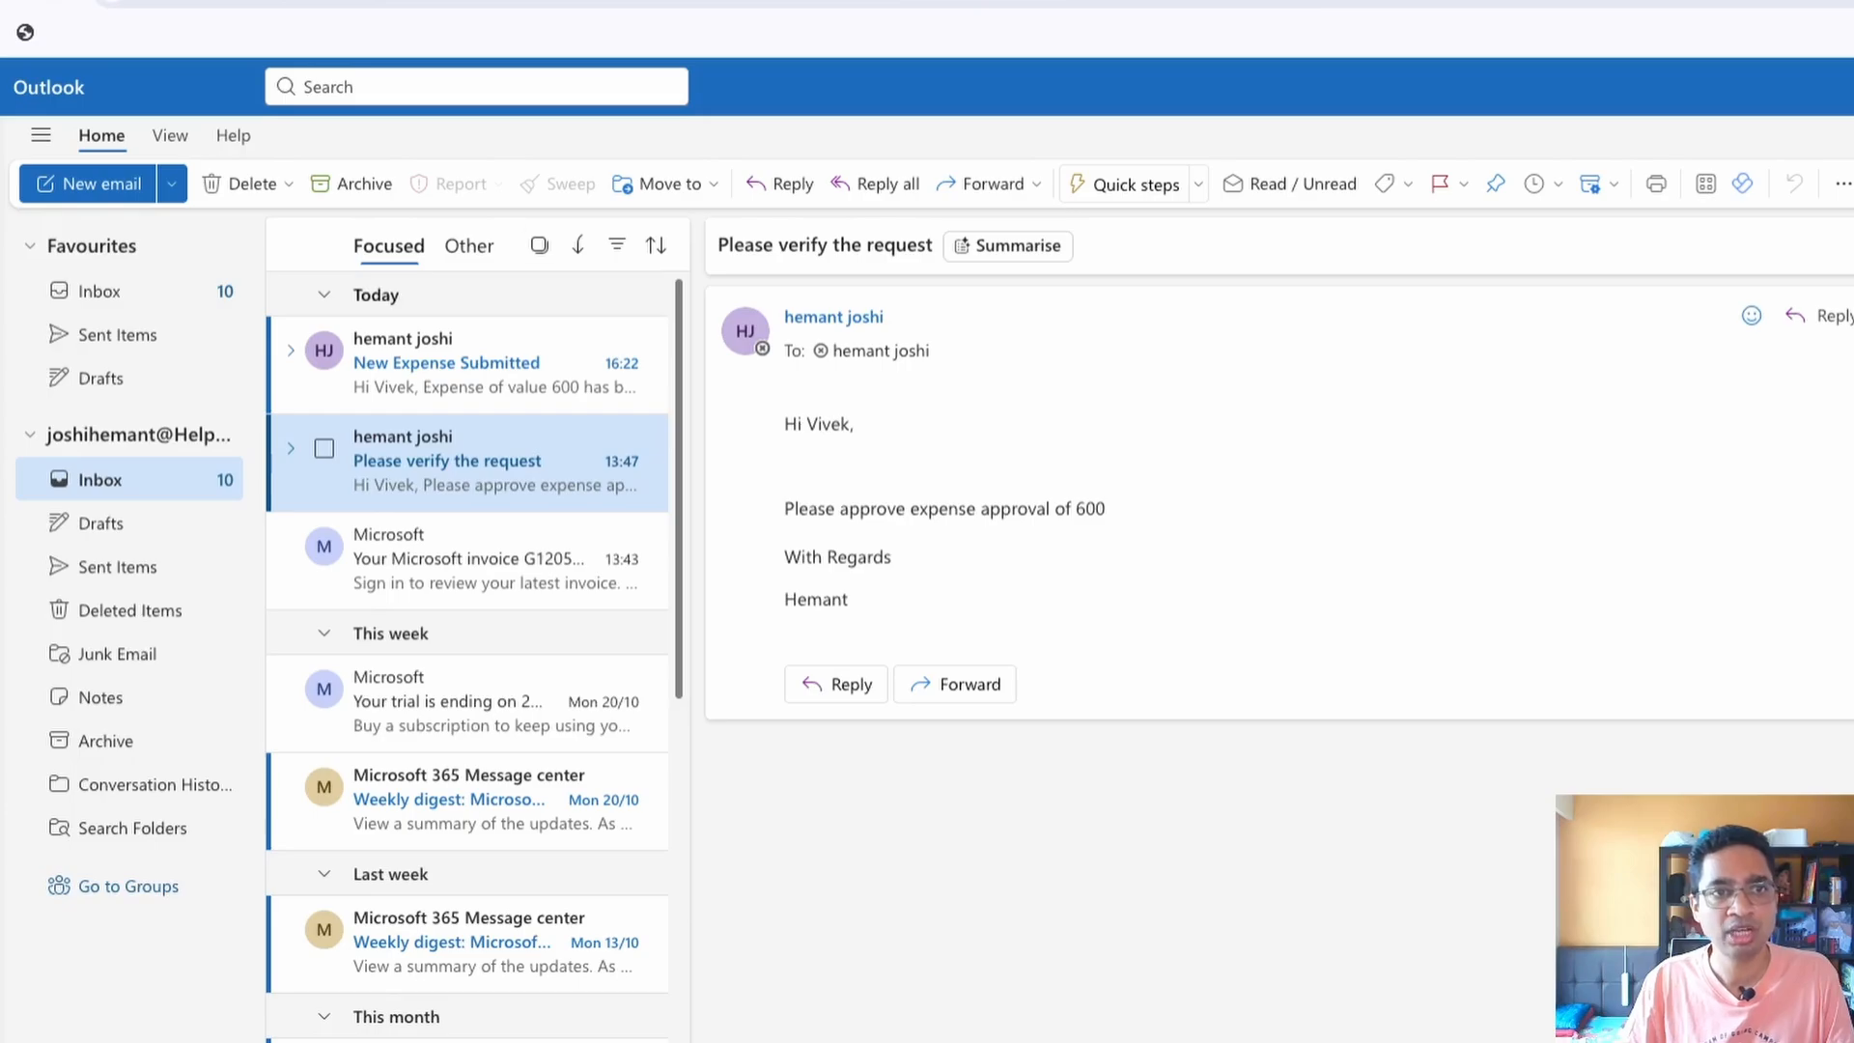
Open the New Expense Submitted email in Outlook and read its message through to the sign-off
{"action": "left_click", "coordinate": [467, 365]}
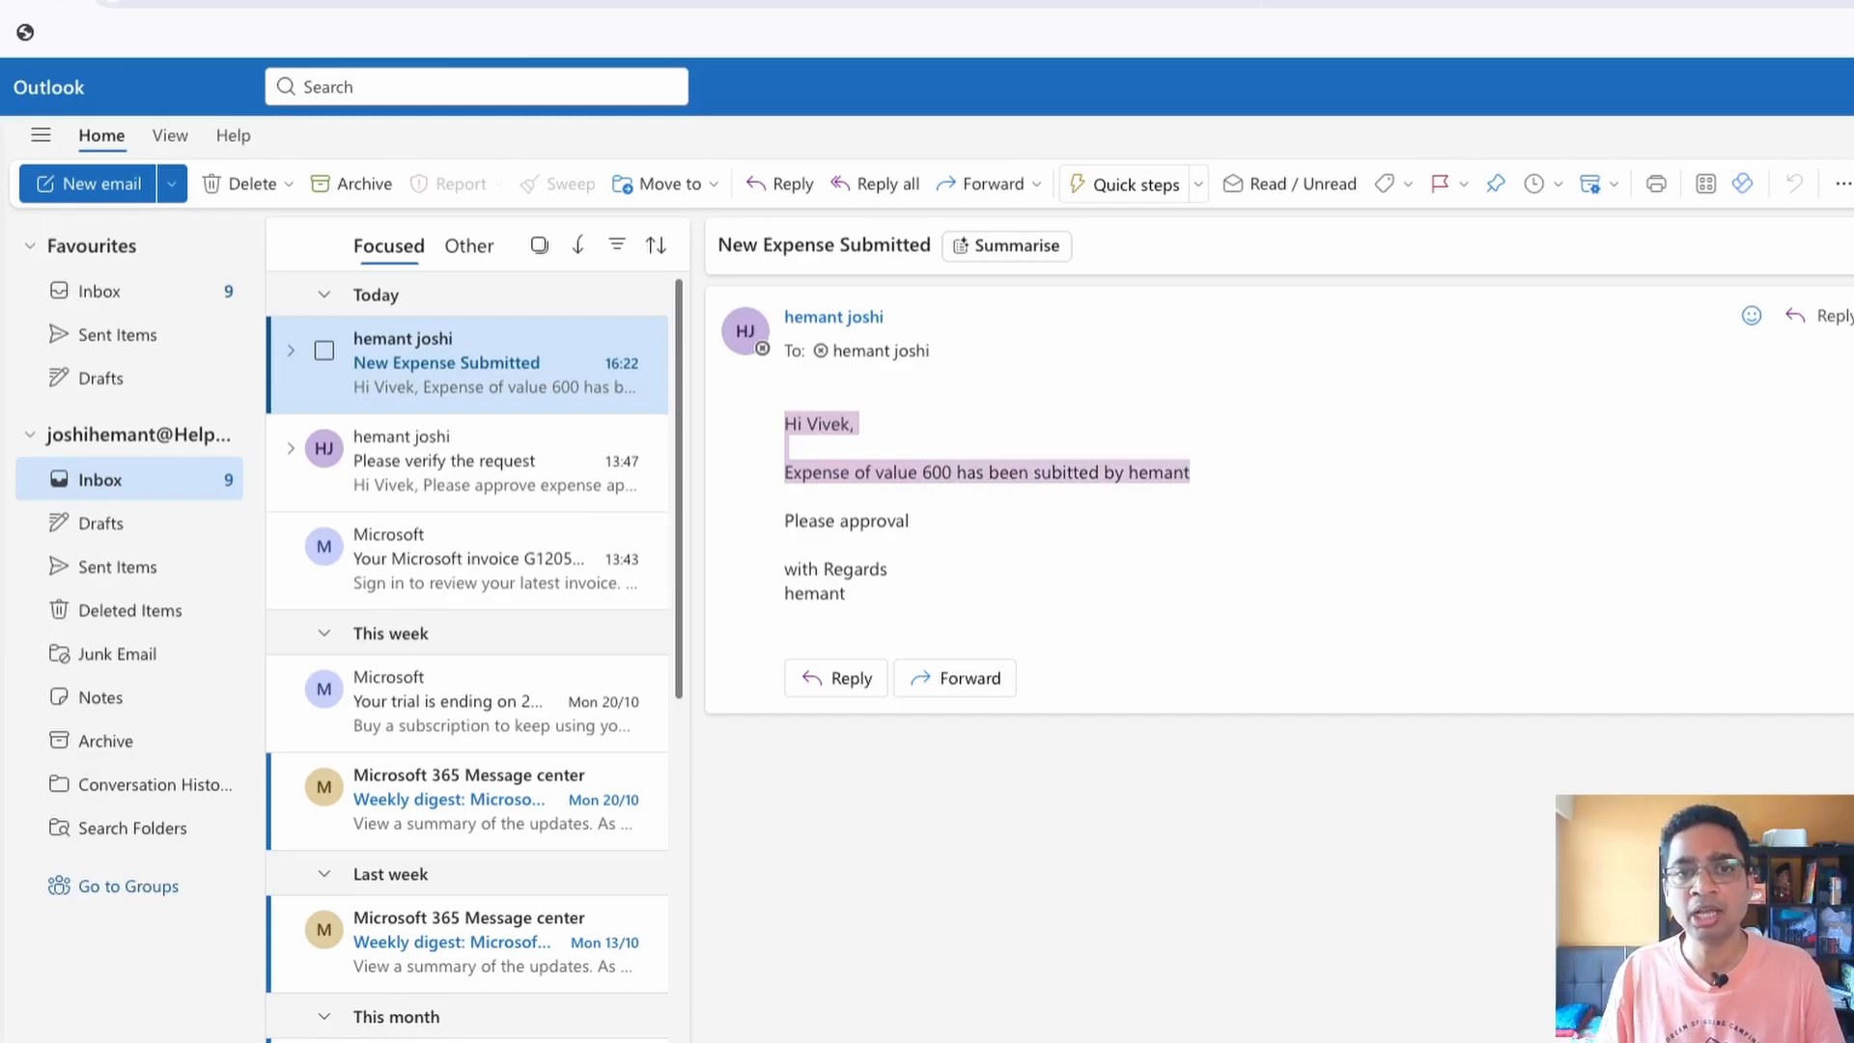
{"action": "left_click_drag", "start_coordinate": [809, 521], "coordinate": [910, 522]}
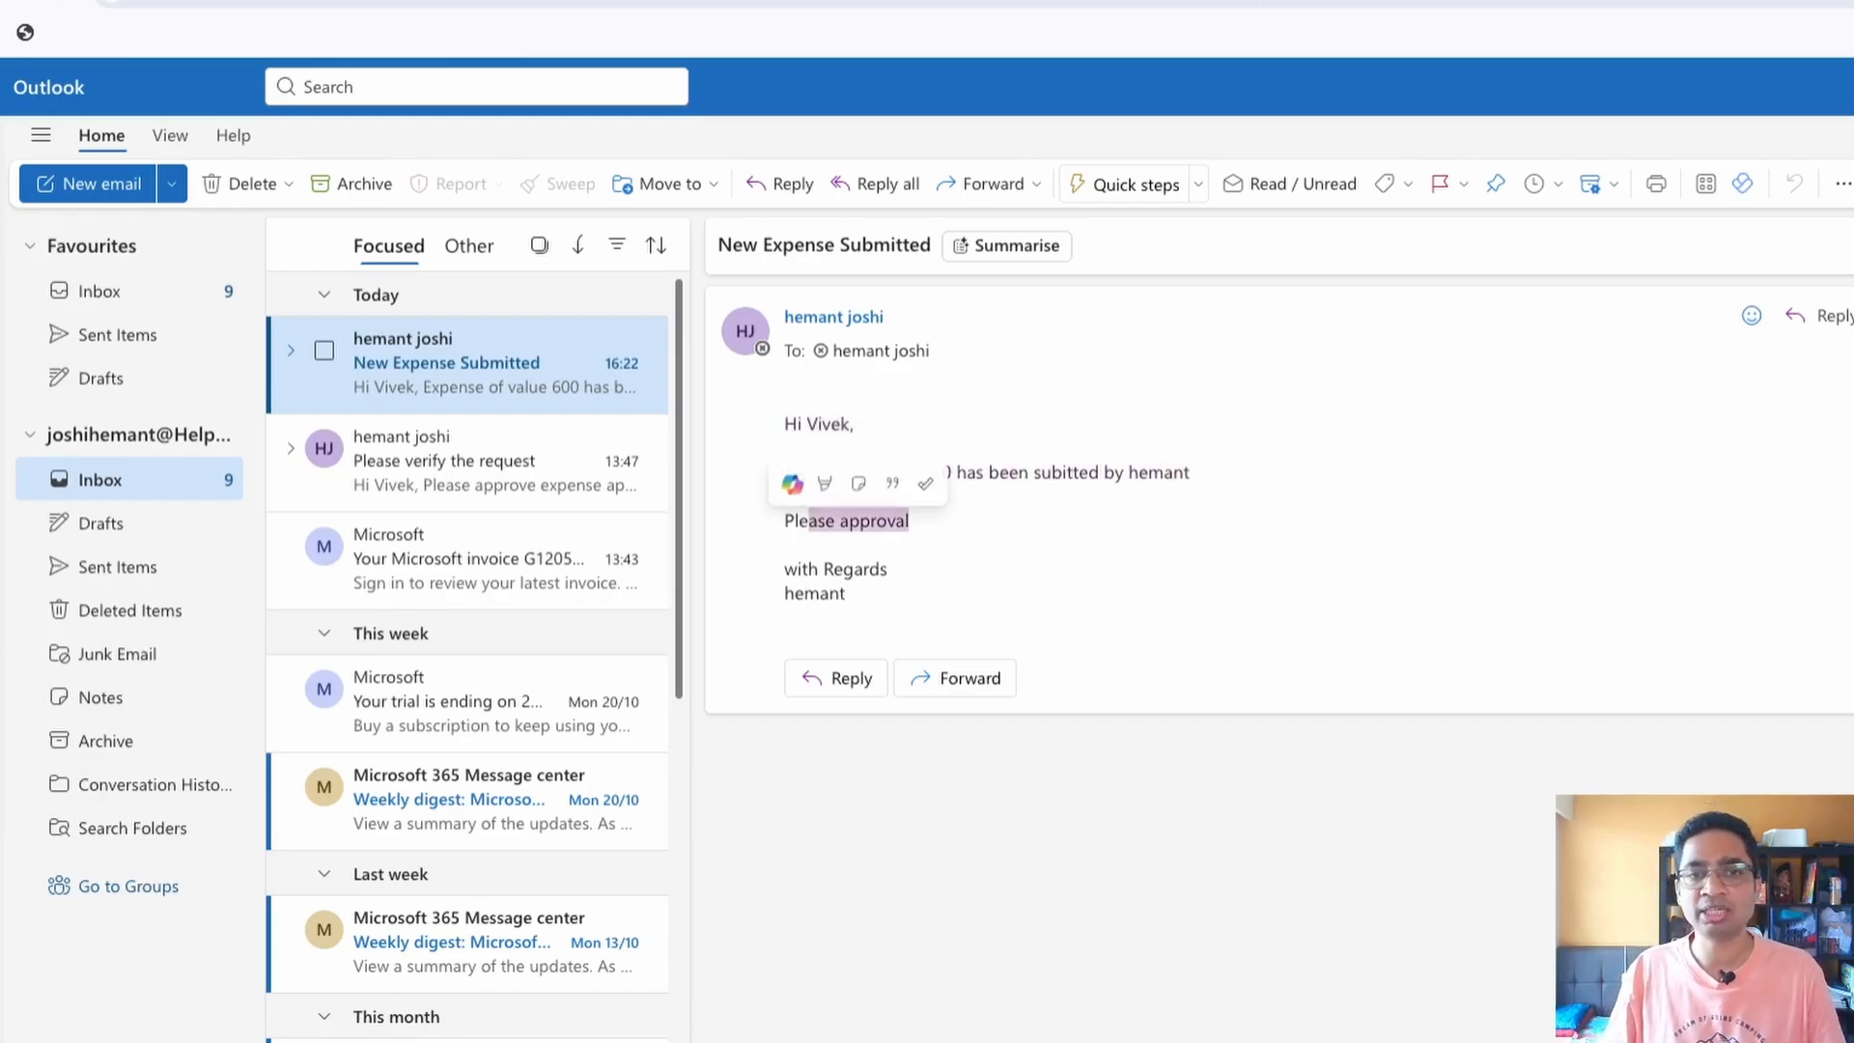
{"action": "left_click_drag", "start_coordinate": [797, 569], "coordinate": [847, 594]}
{"action": "left_click", "coordinate": [850, 593]}
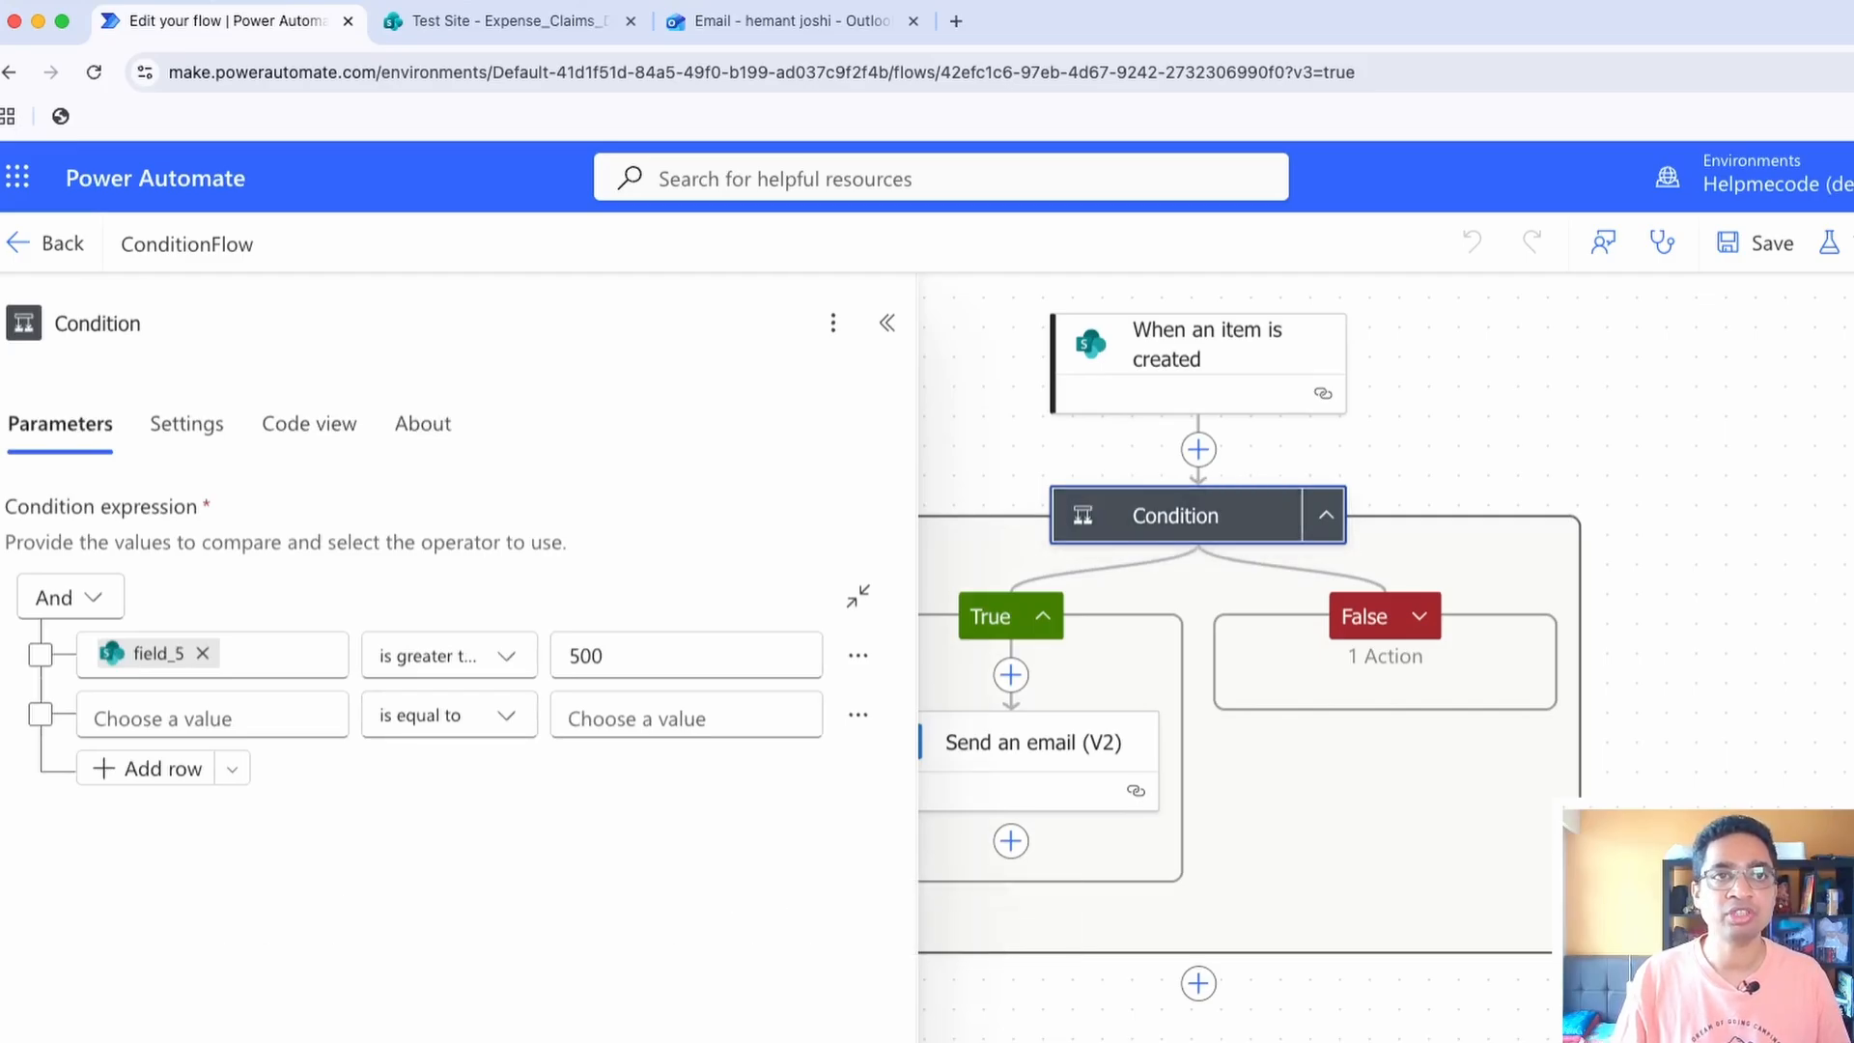
Compare the claims' amounts and statuses in the SharePoint Expense_Claims_Demo list with the Condition in the flow editor
{"action": "left_click", "coordinate": [510, 22]}
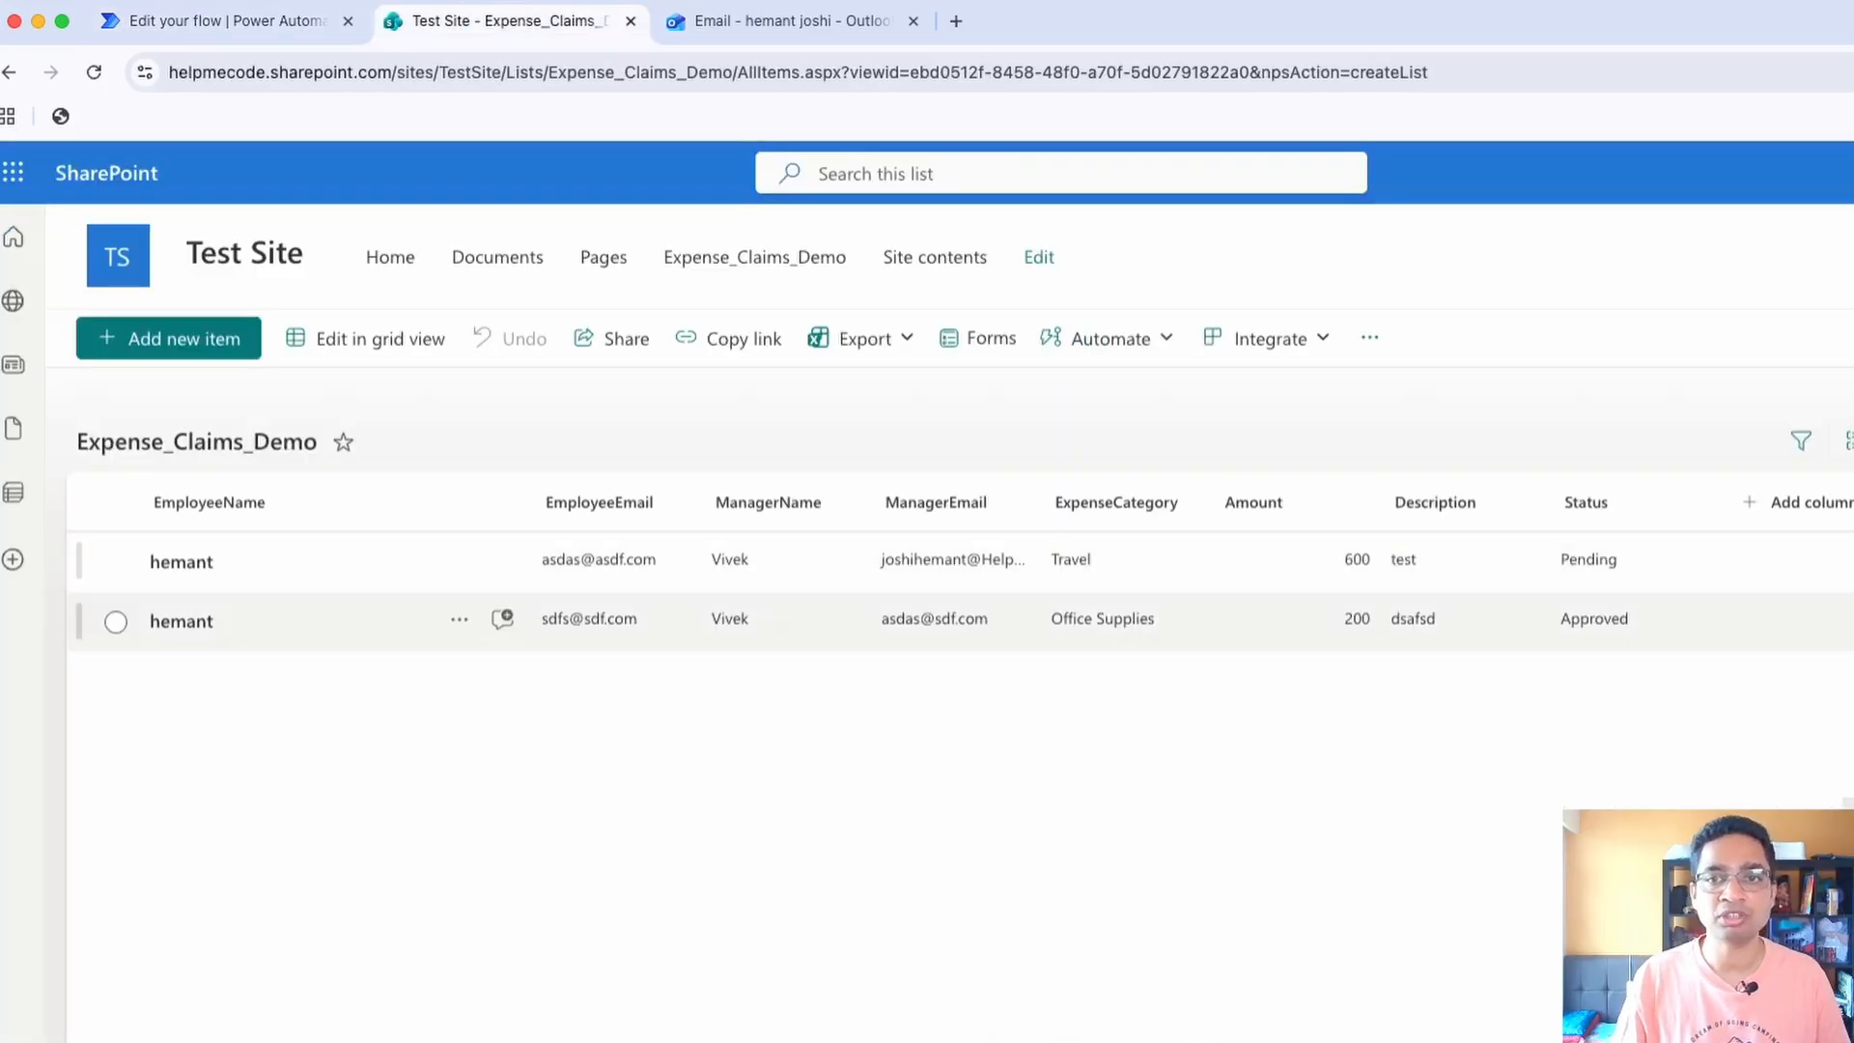
{"action": "left_click", "coordinate": [222, 22]}
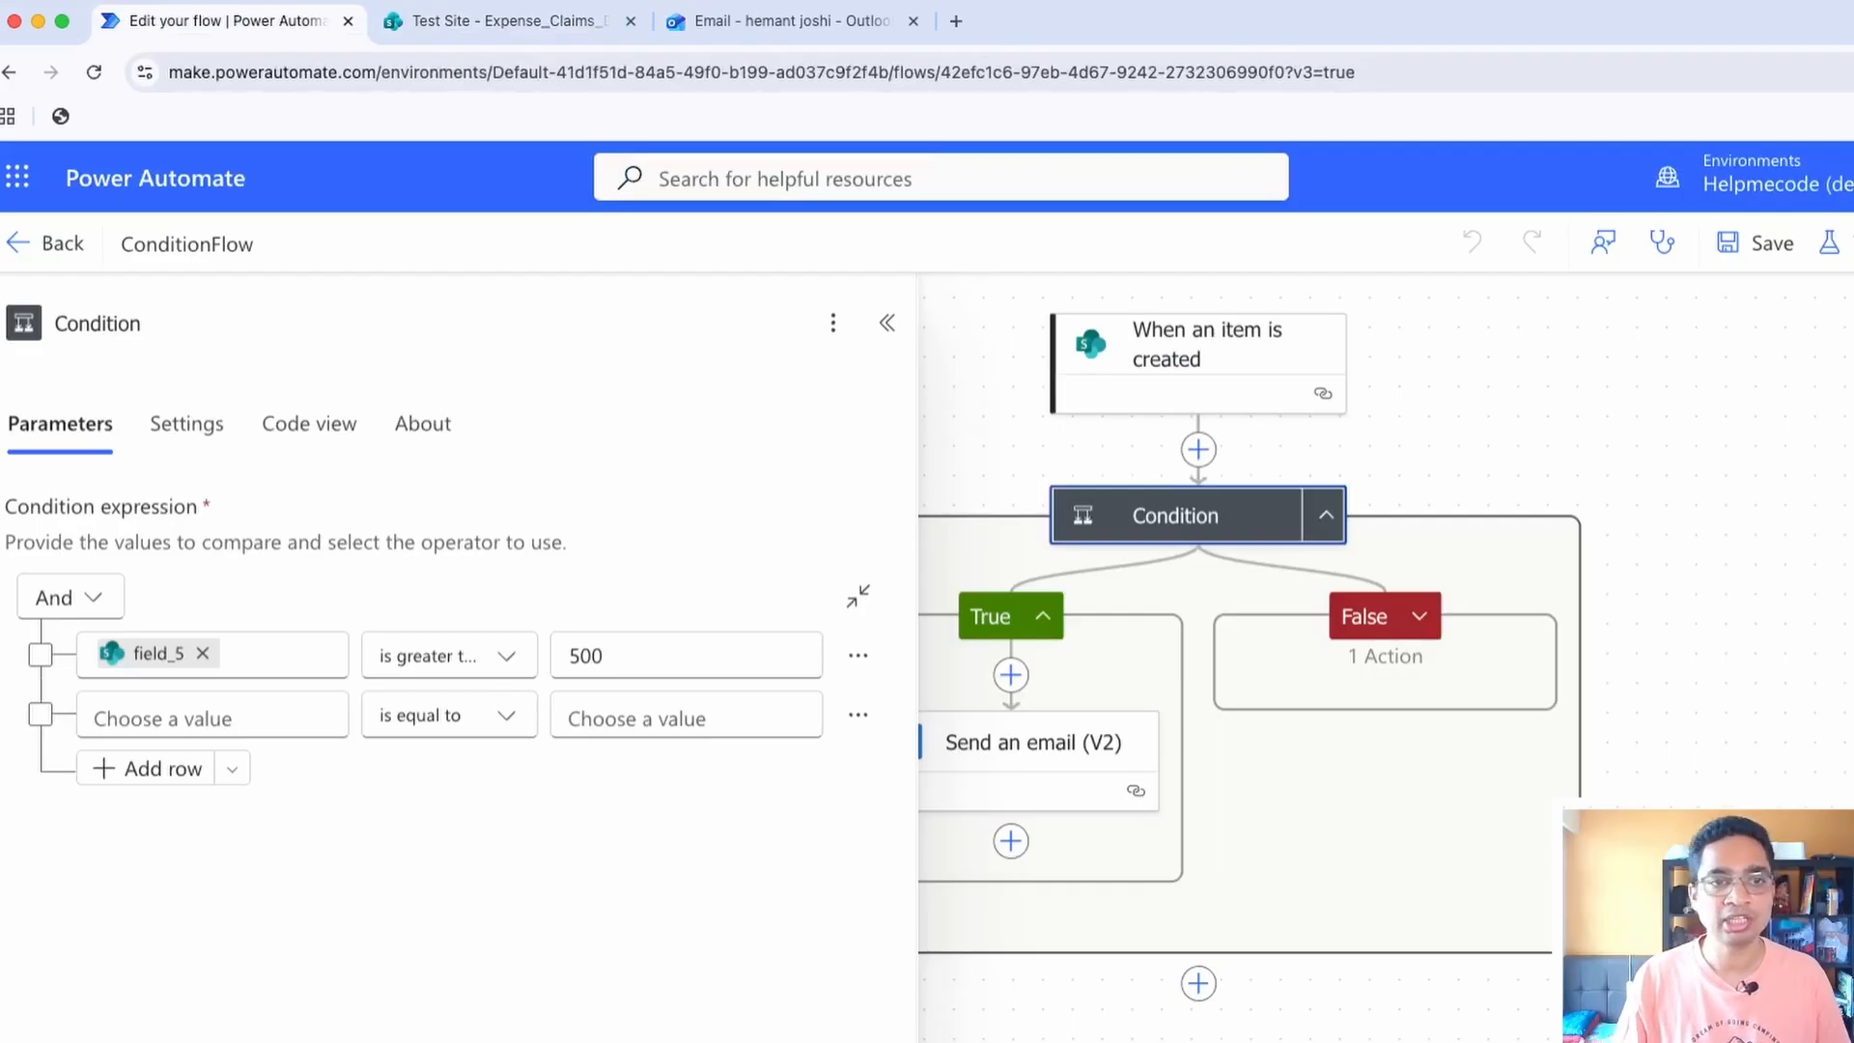
{"action": "left_click", "coordinate": [503, 20]}
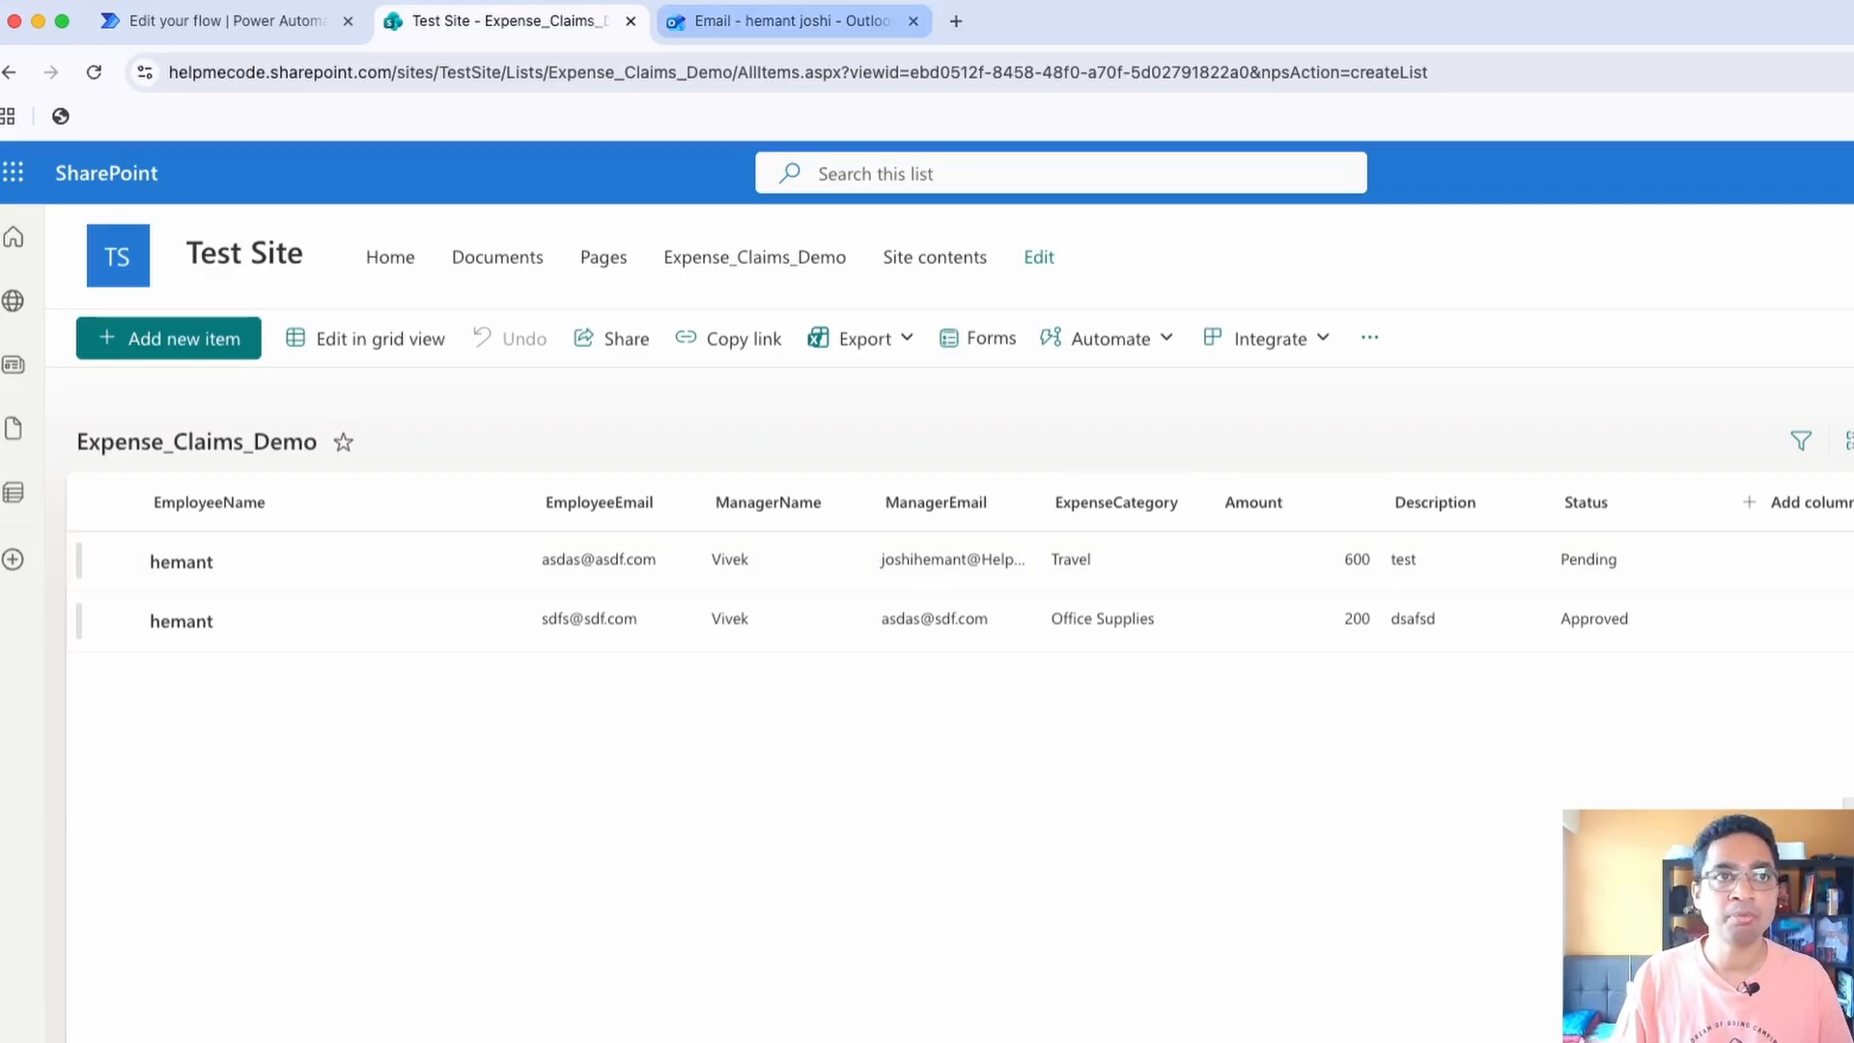
Return to ConditionFlow and fill the Condition's second row with ExpenseCategory Value is equal to Travel, checking the category in the SharePoint list
{"action": "left_click", "coordinate": [227, 21]}
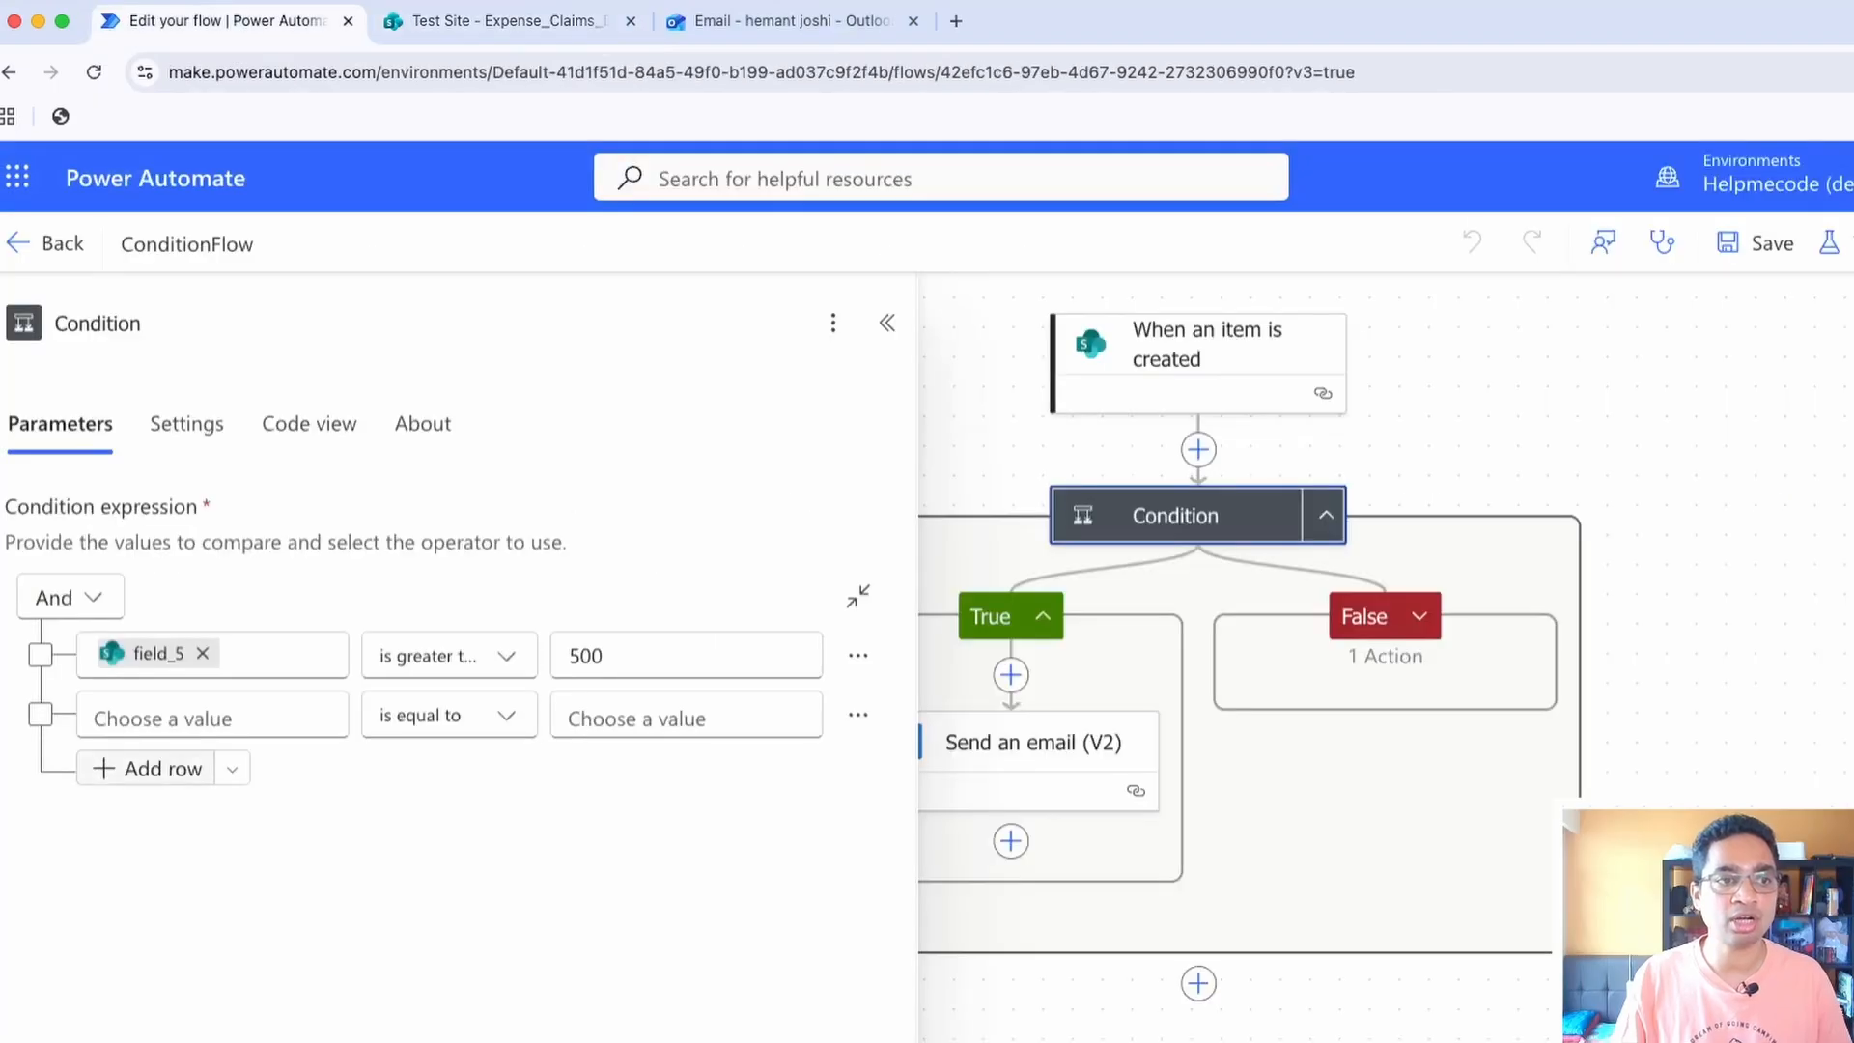
{"action": "left_click", "coordinate": [212, 715]}
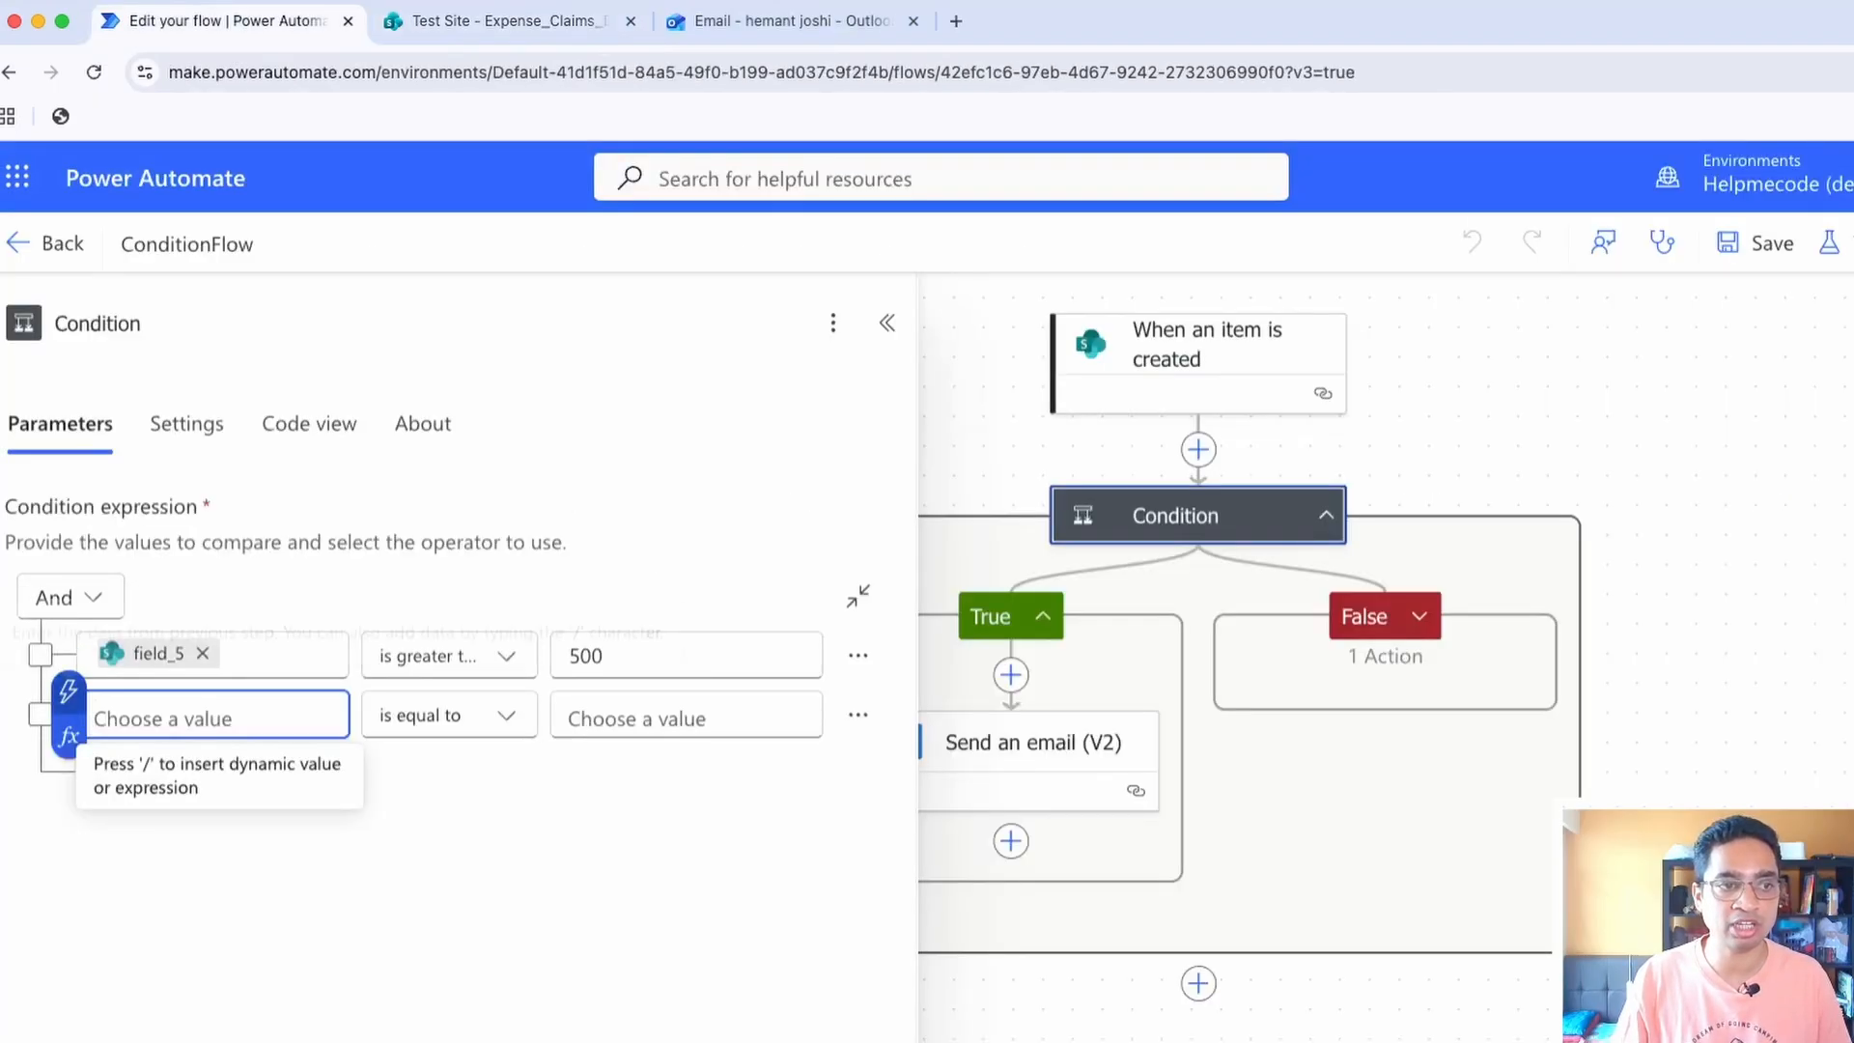
{"action": "left_click", "coordinate": [68, 691]}
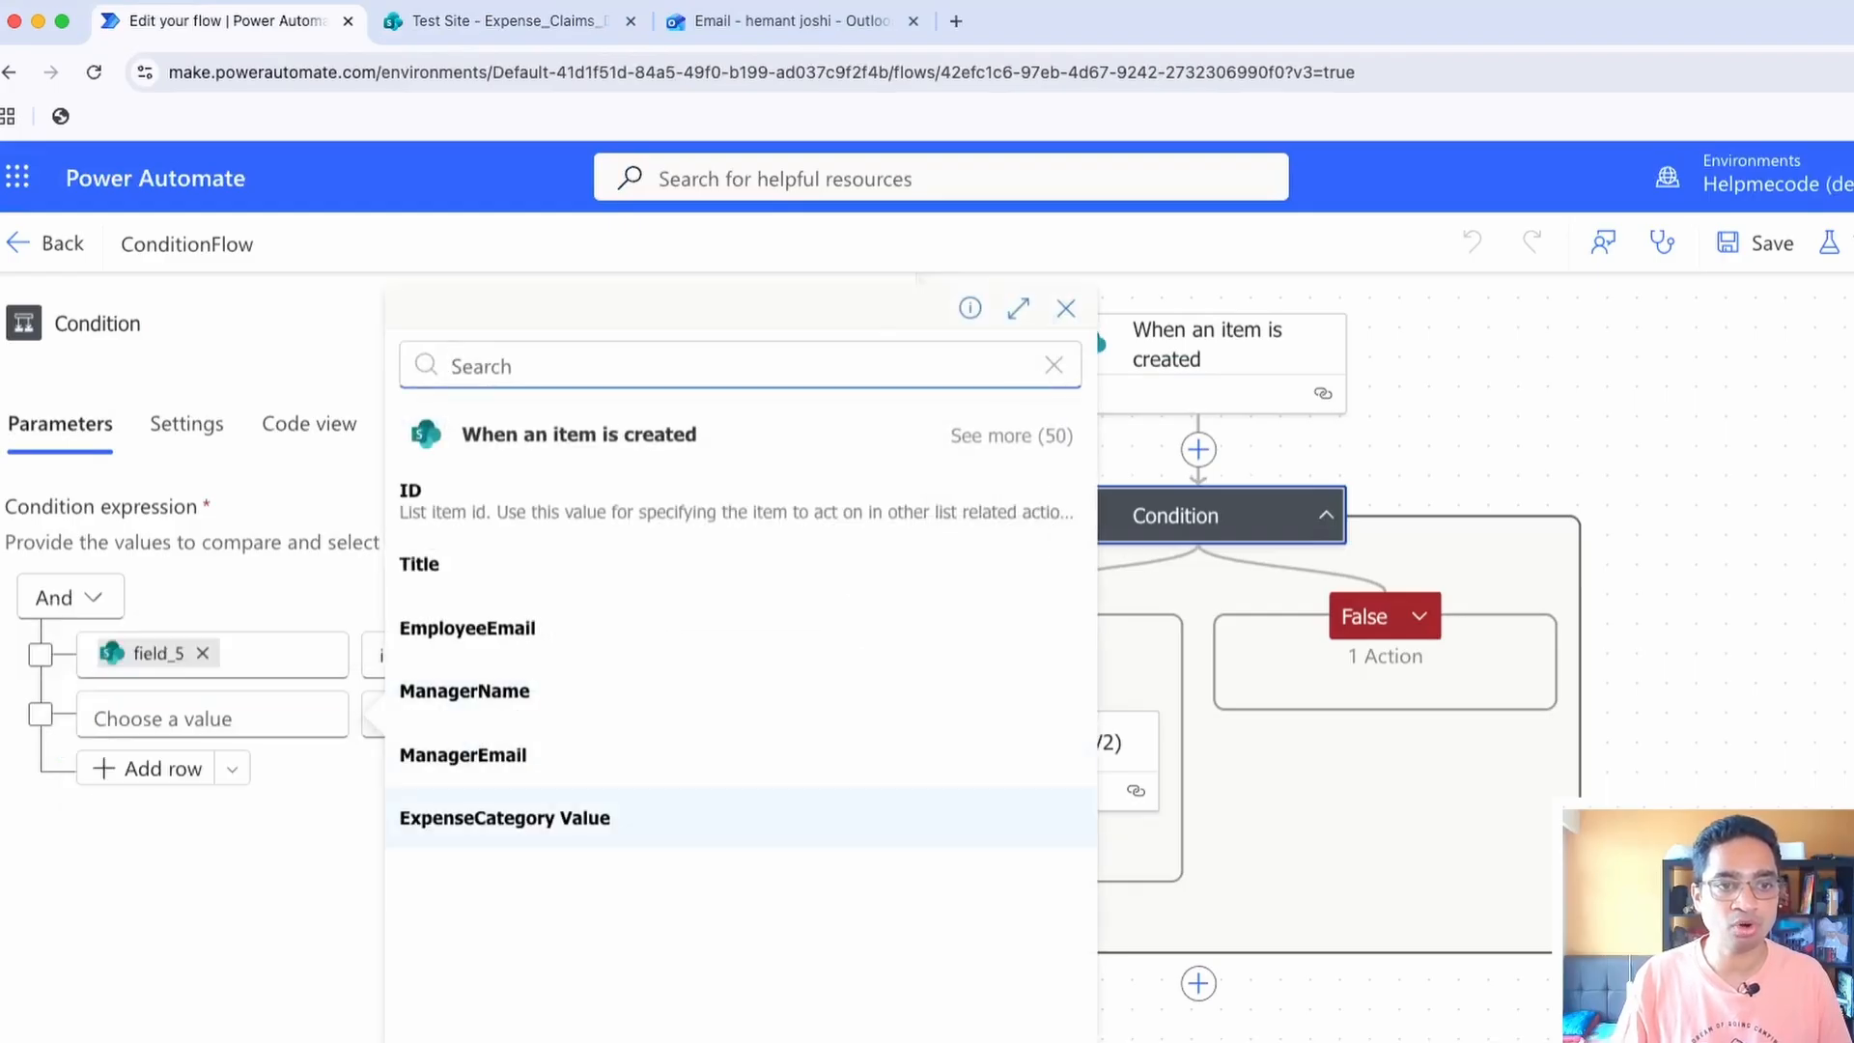
{"action": "left_click", "coordinate": [504, 818]}
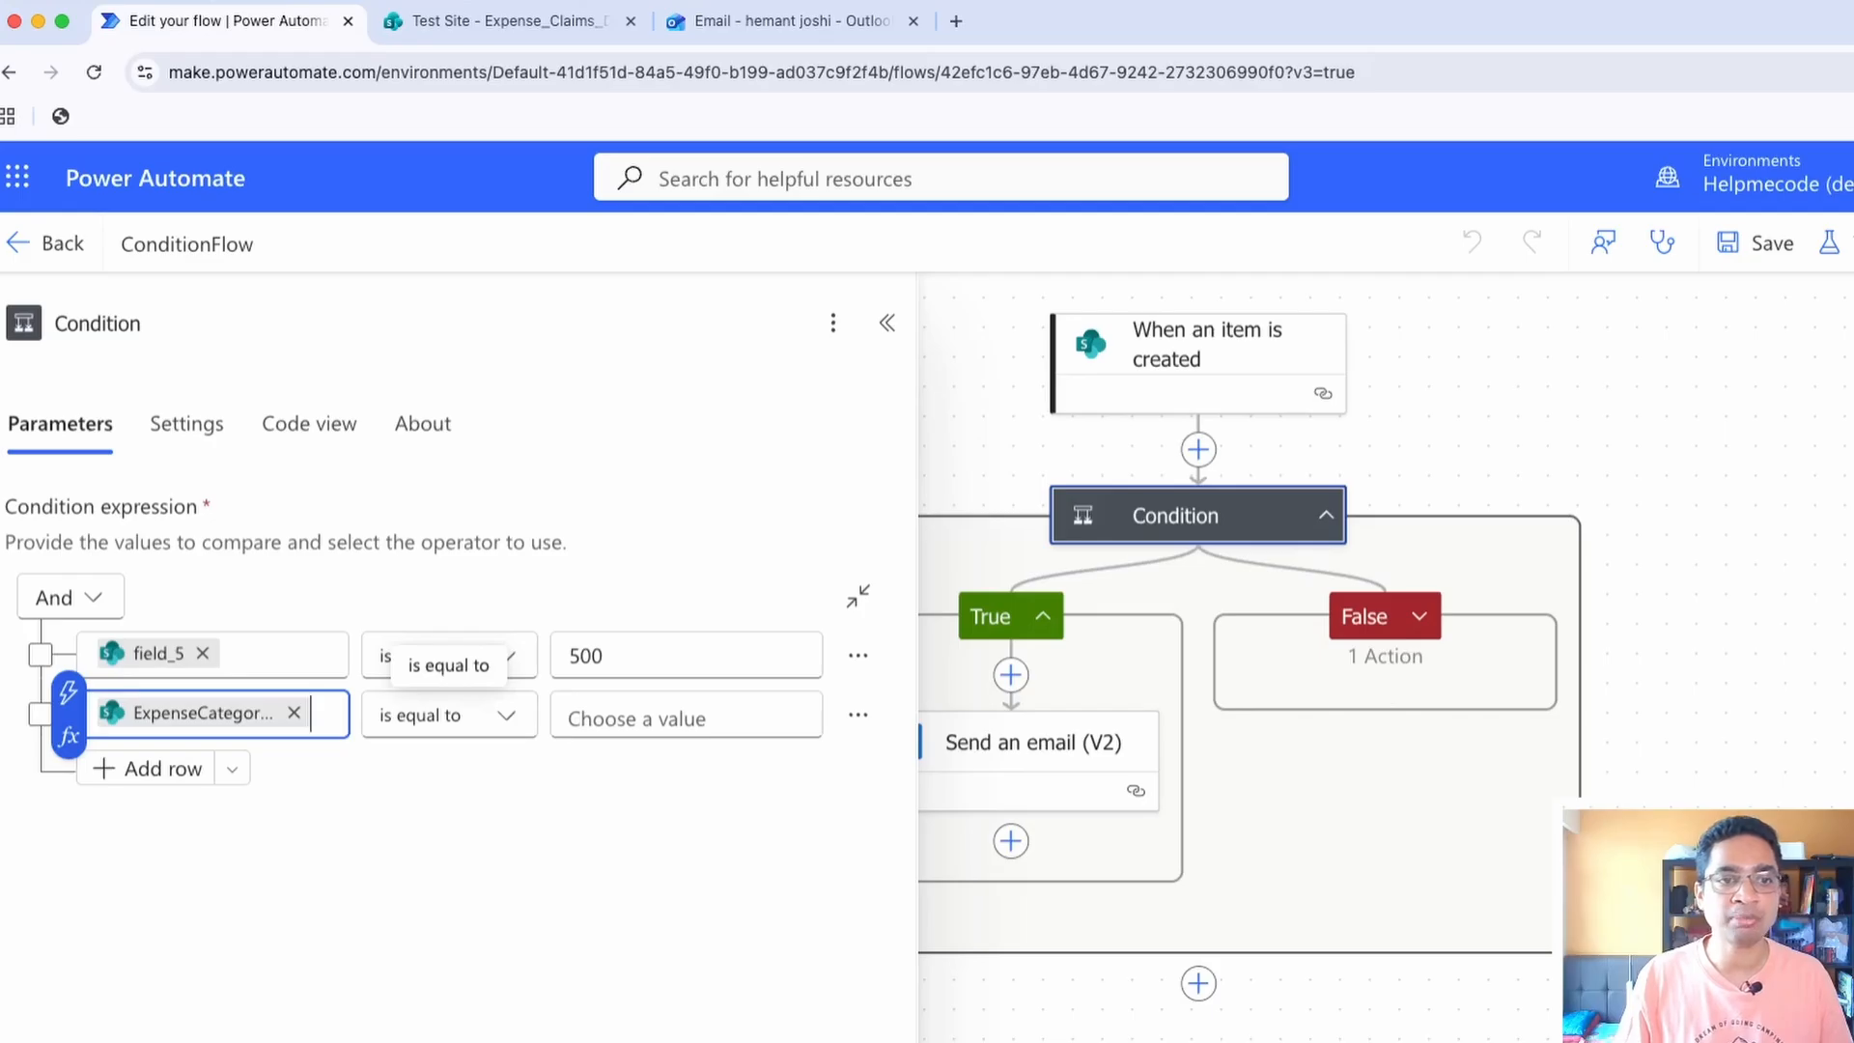
{"action": "left_click", "coordinate": [510, 22]}
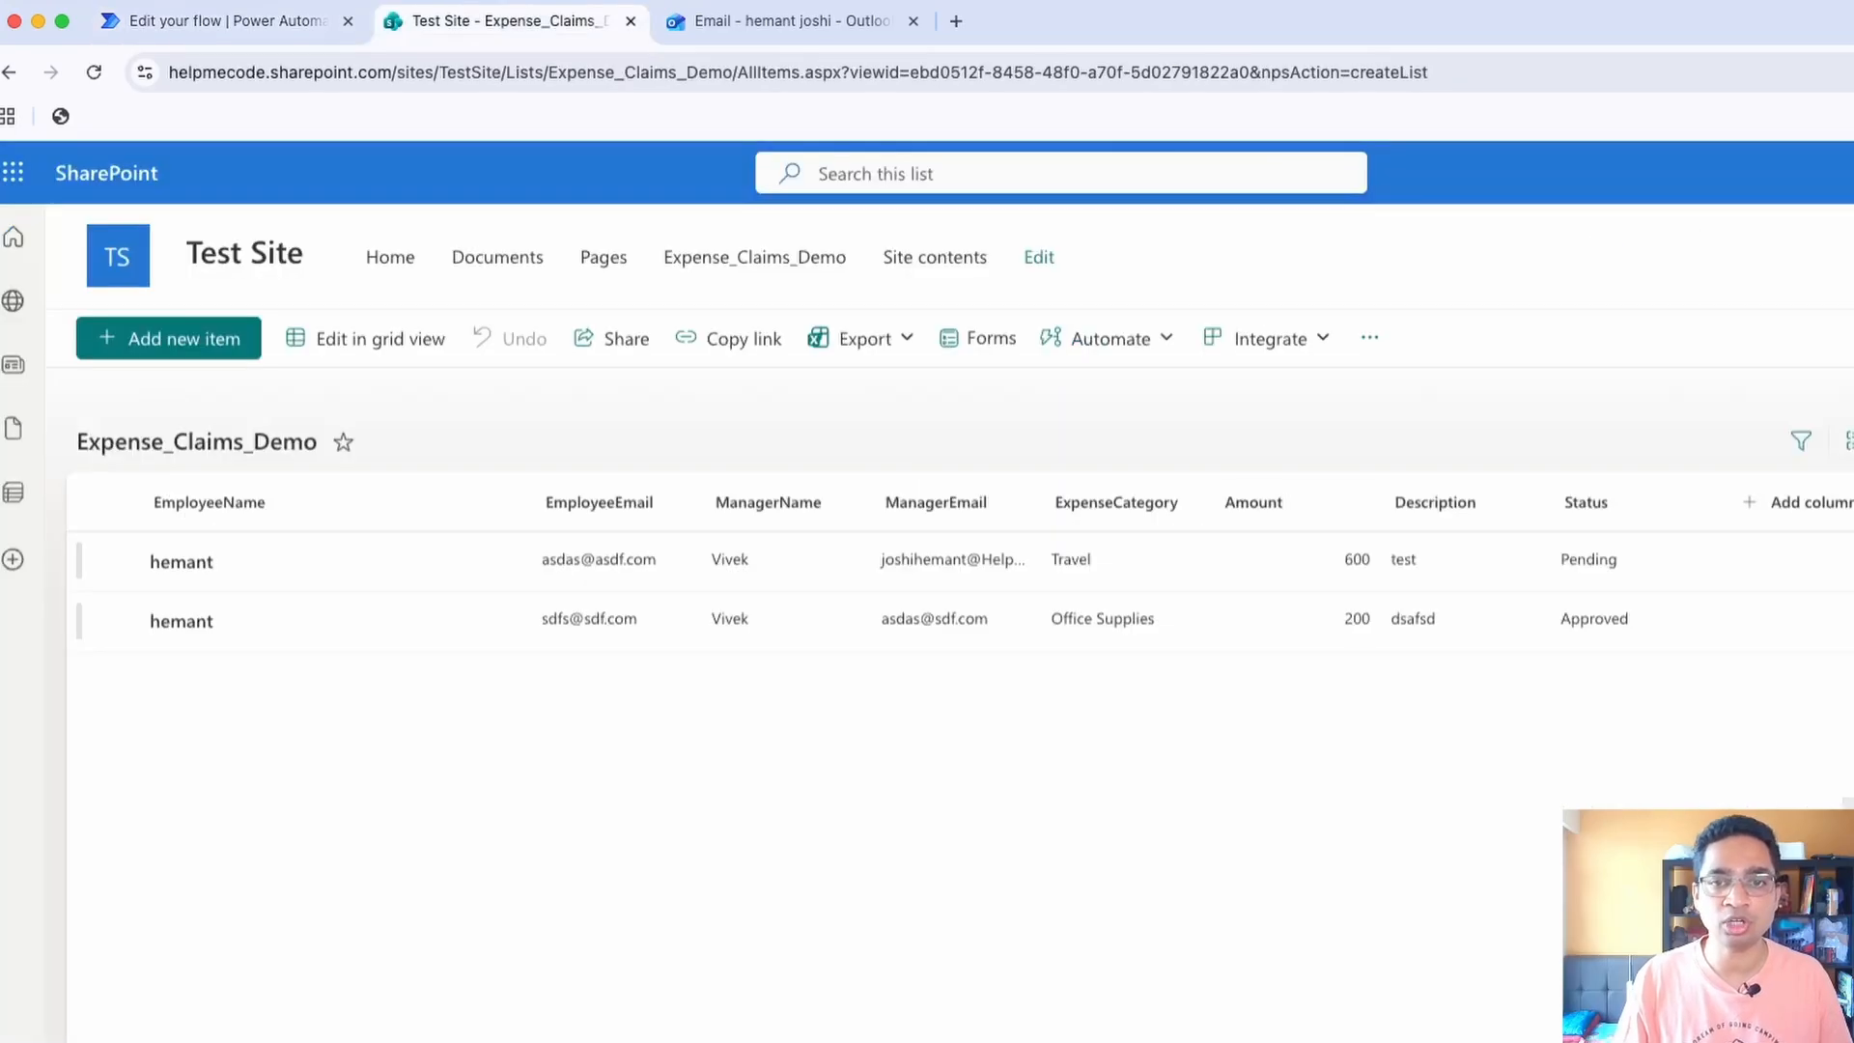
{"action": "left_click", "coordinate": [222, 21]}
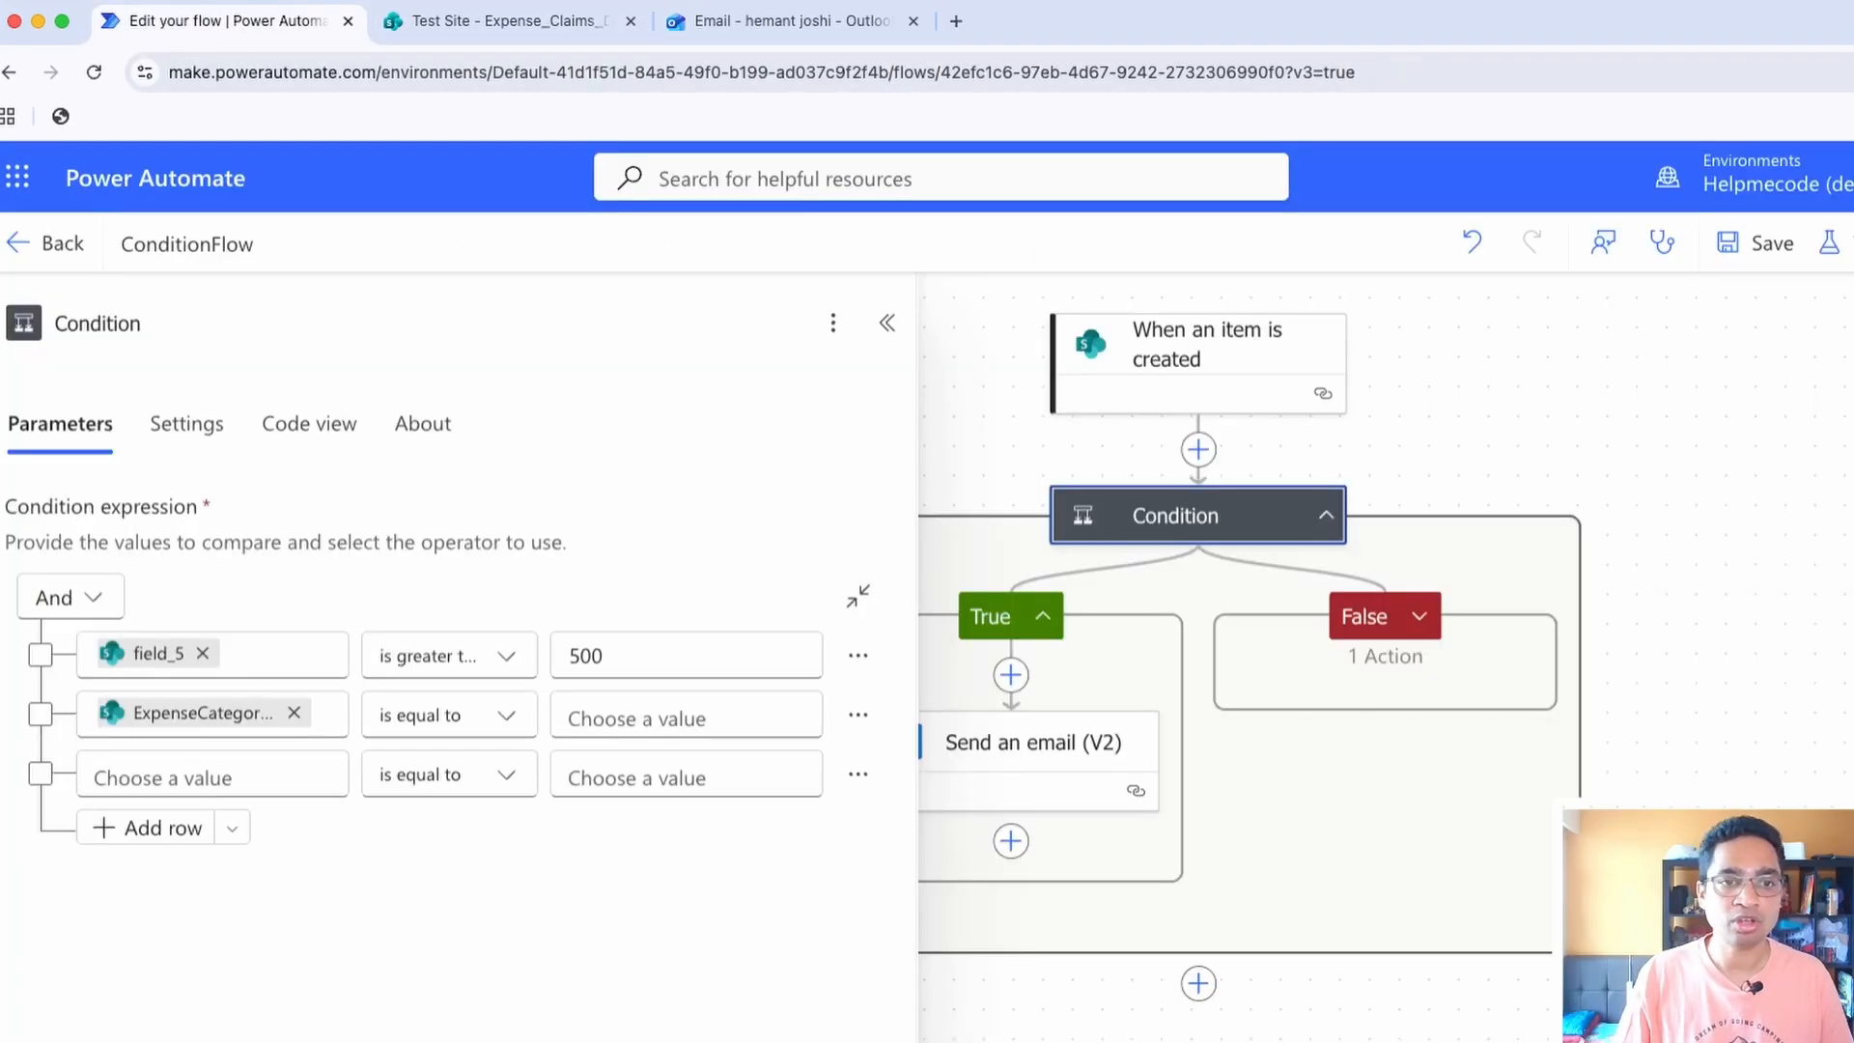
{"action": "left_click", "coordinate": [667, 717]}
{"action": "type", "text": "Travel"}
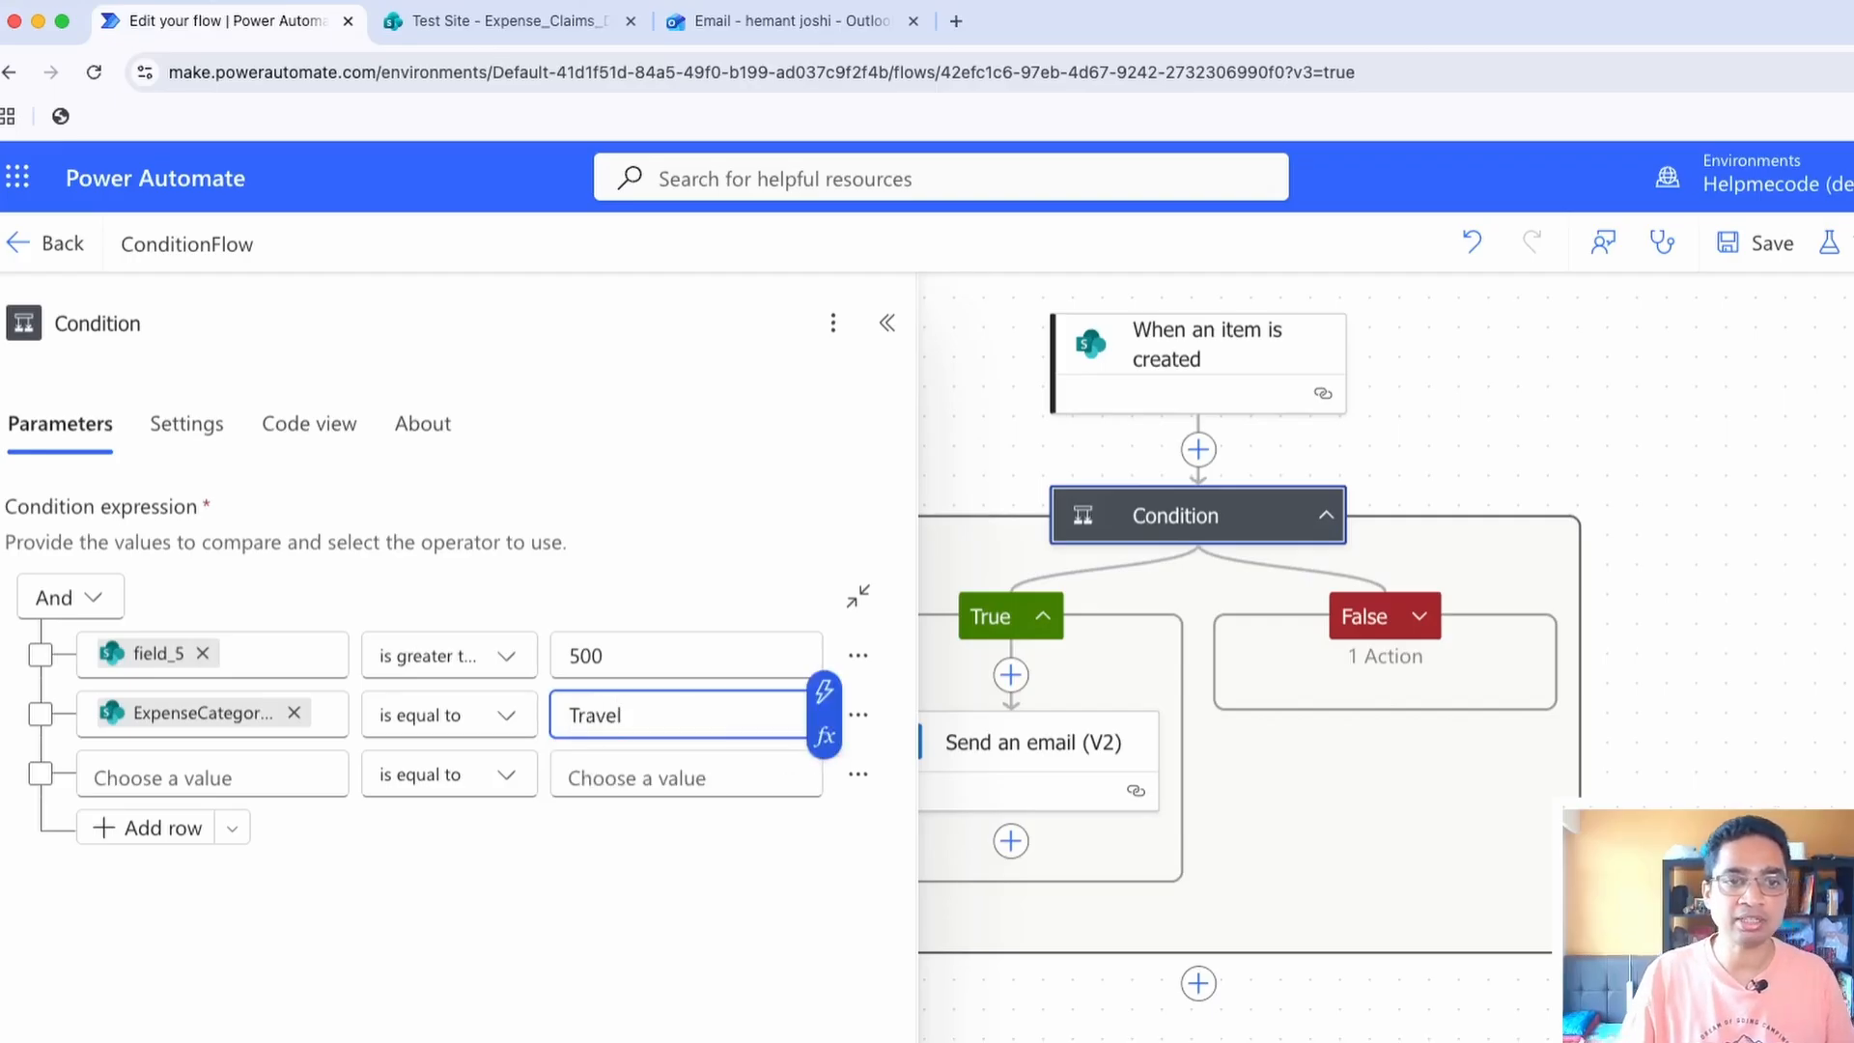
{"action": "key", "text": "Tab"}
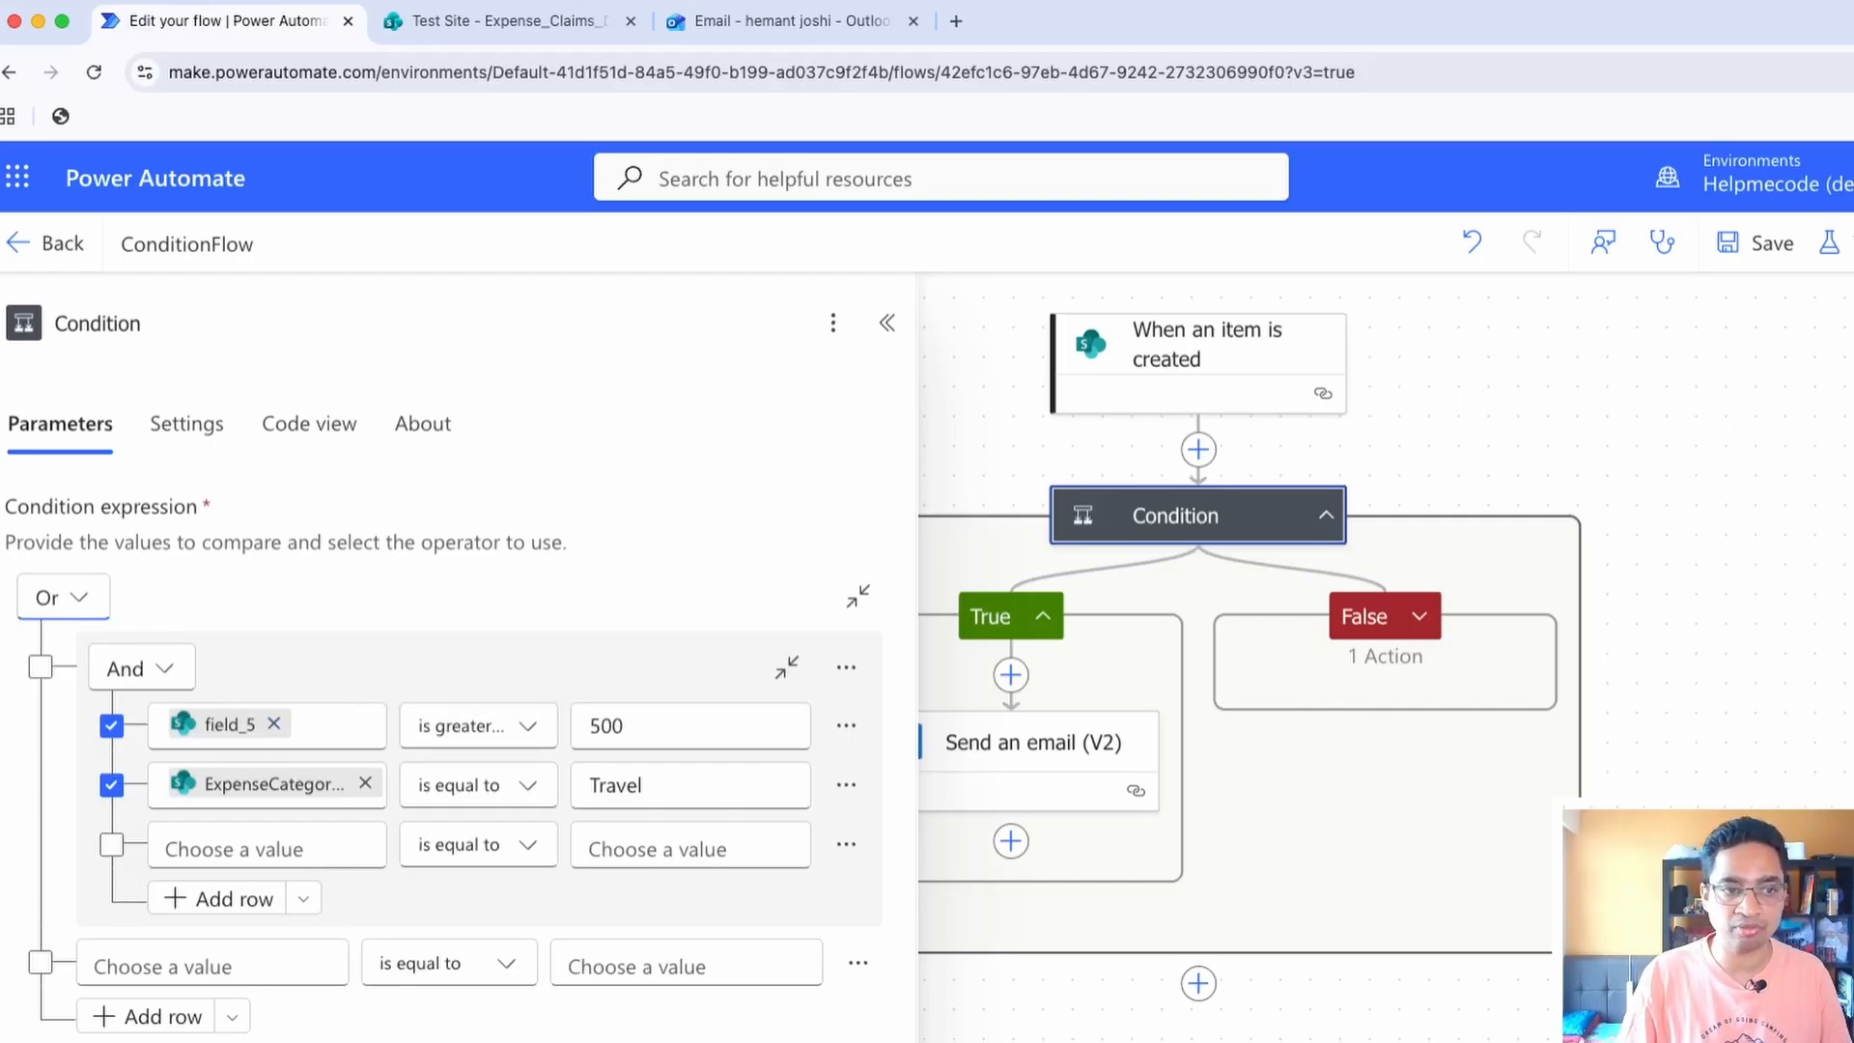
Fill the row outside the nested And group with the trigger's Amount field and the value 1000
{"action": "left_click", "coordinate": [212, 964]}
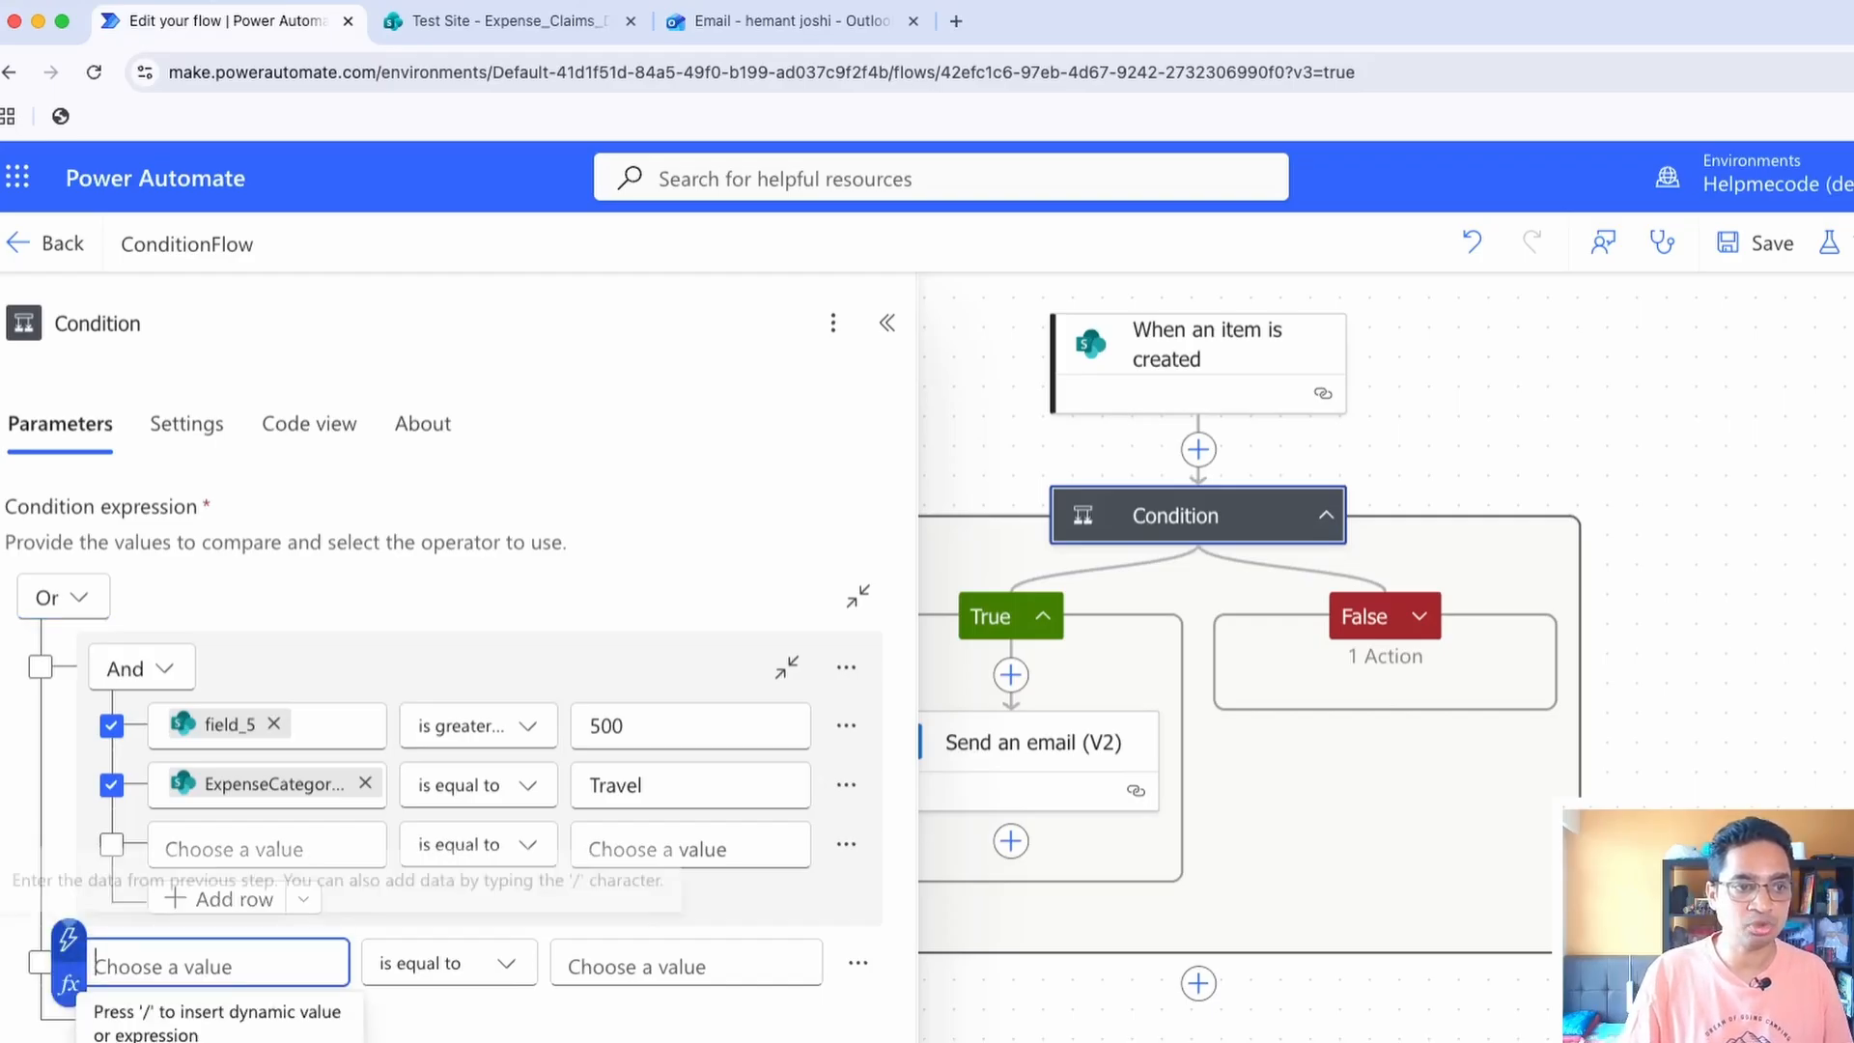
{"action": "left_click", "coordinate": [69, 939]}
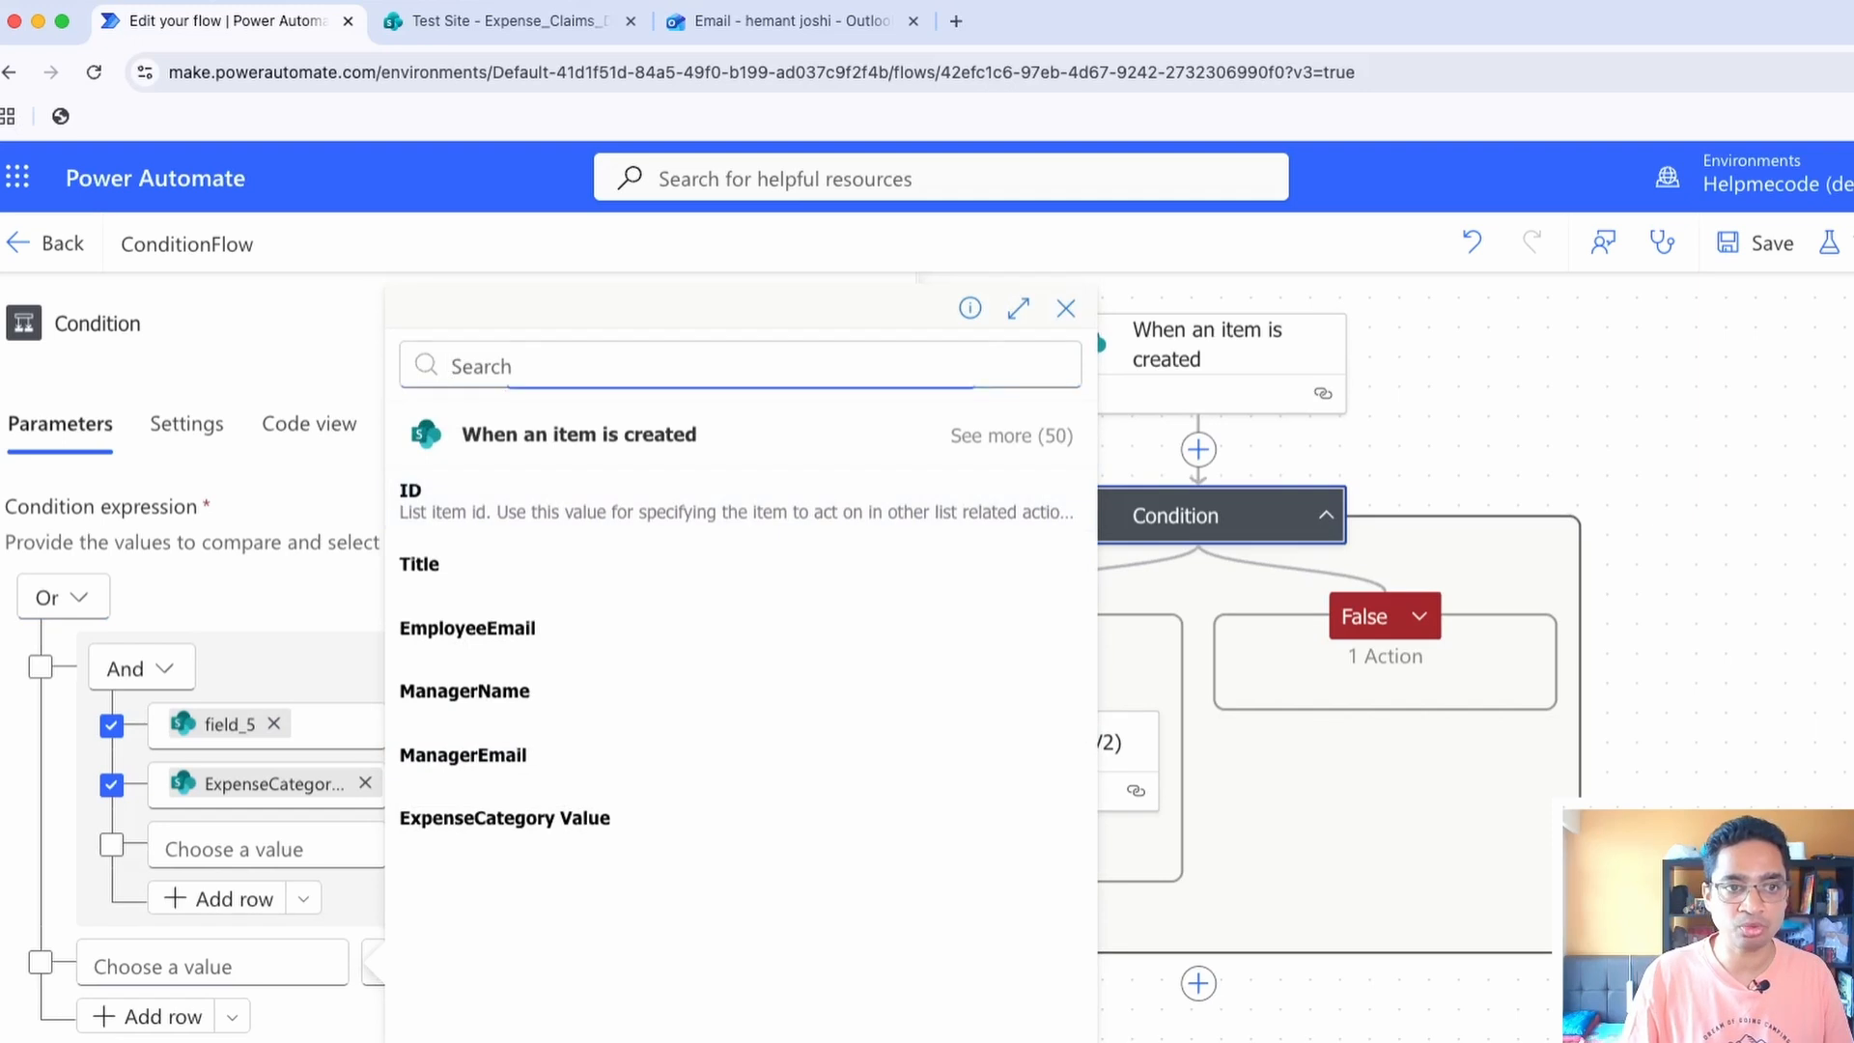
{"action": "left_click", "coordinate": [1011, 435]}
{"action": "left_click", "coordinate": [435, 944]}
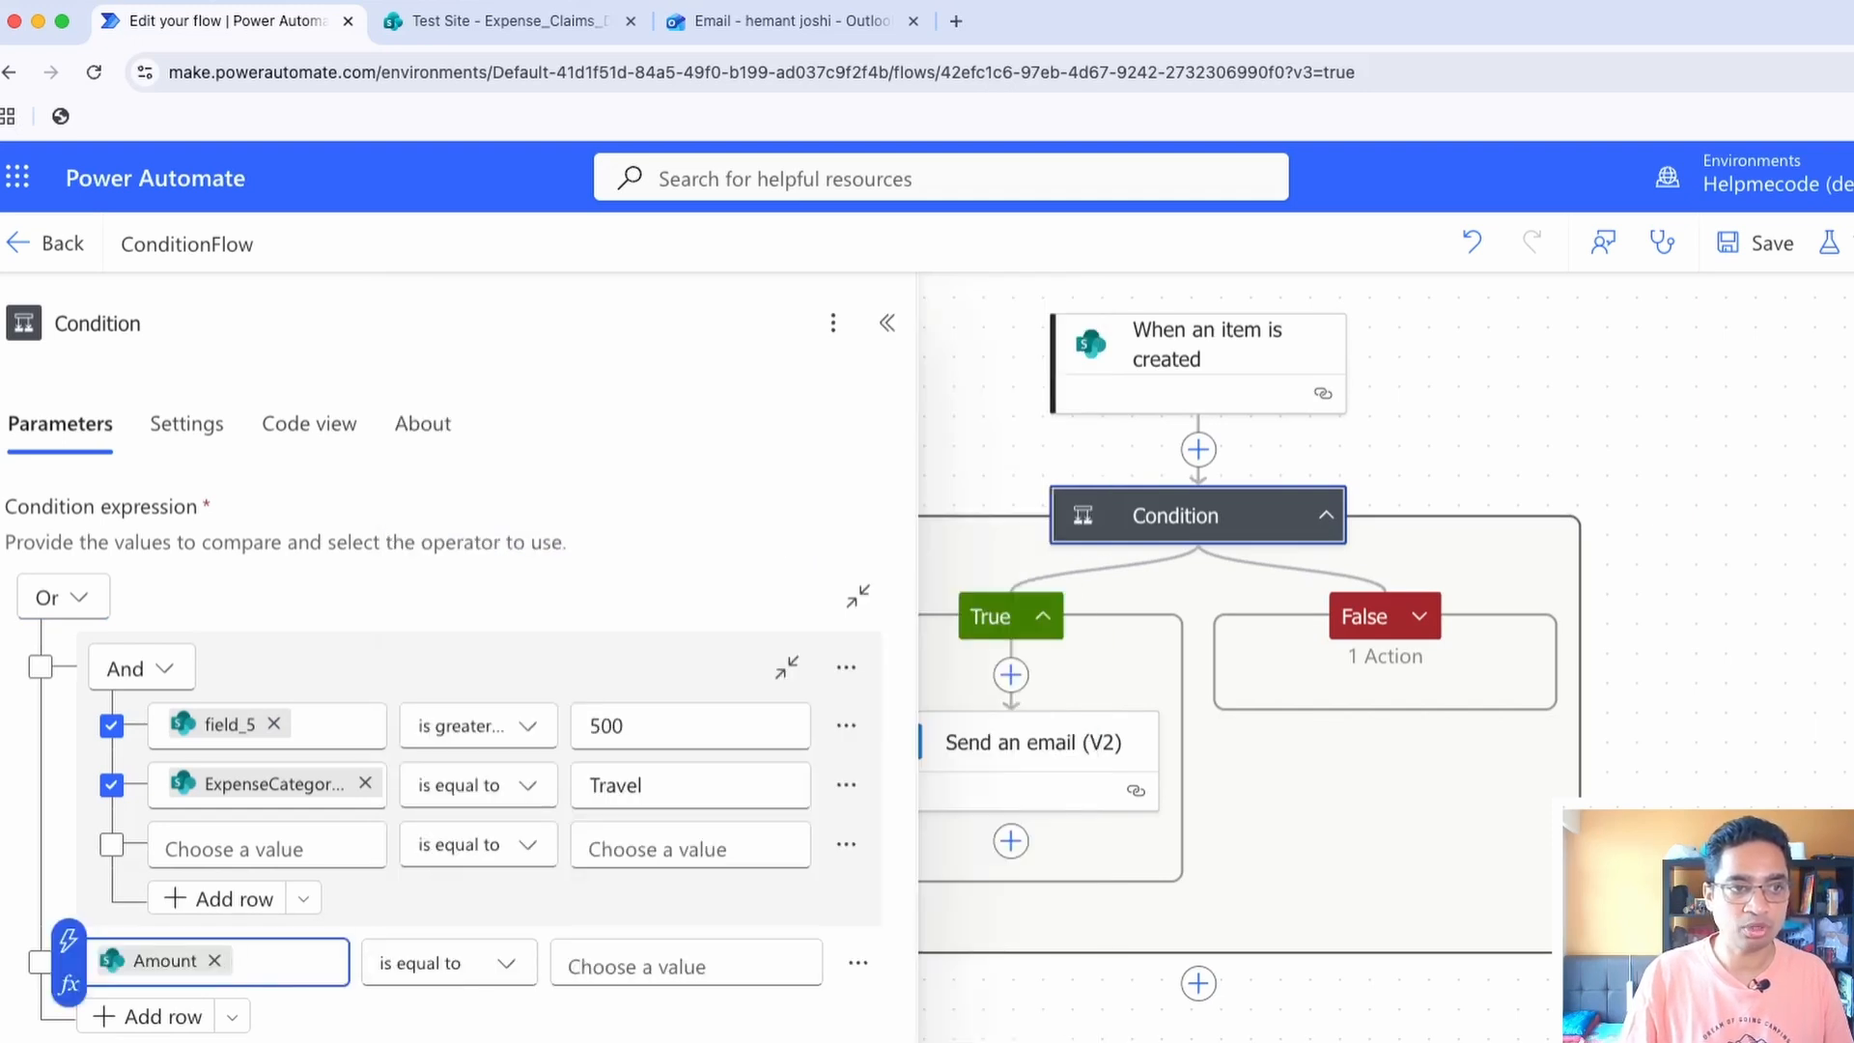
{"action": "left_click", "coordinate": [666, 965]}
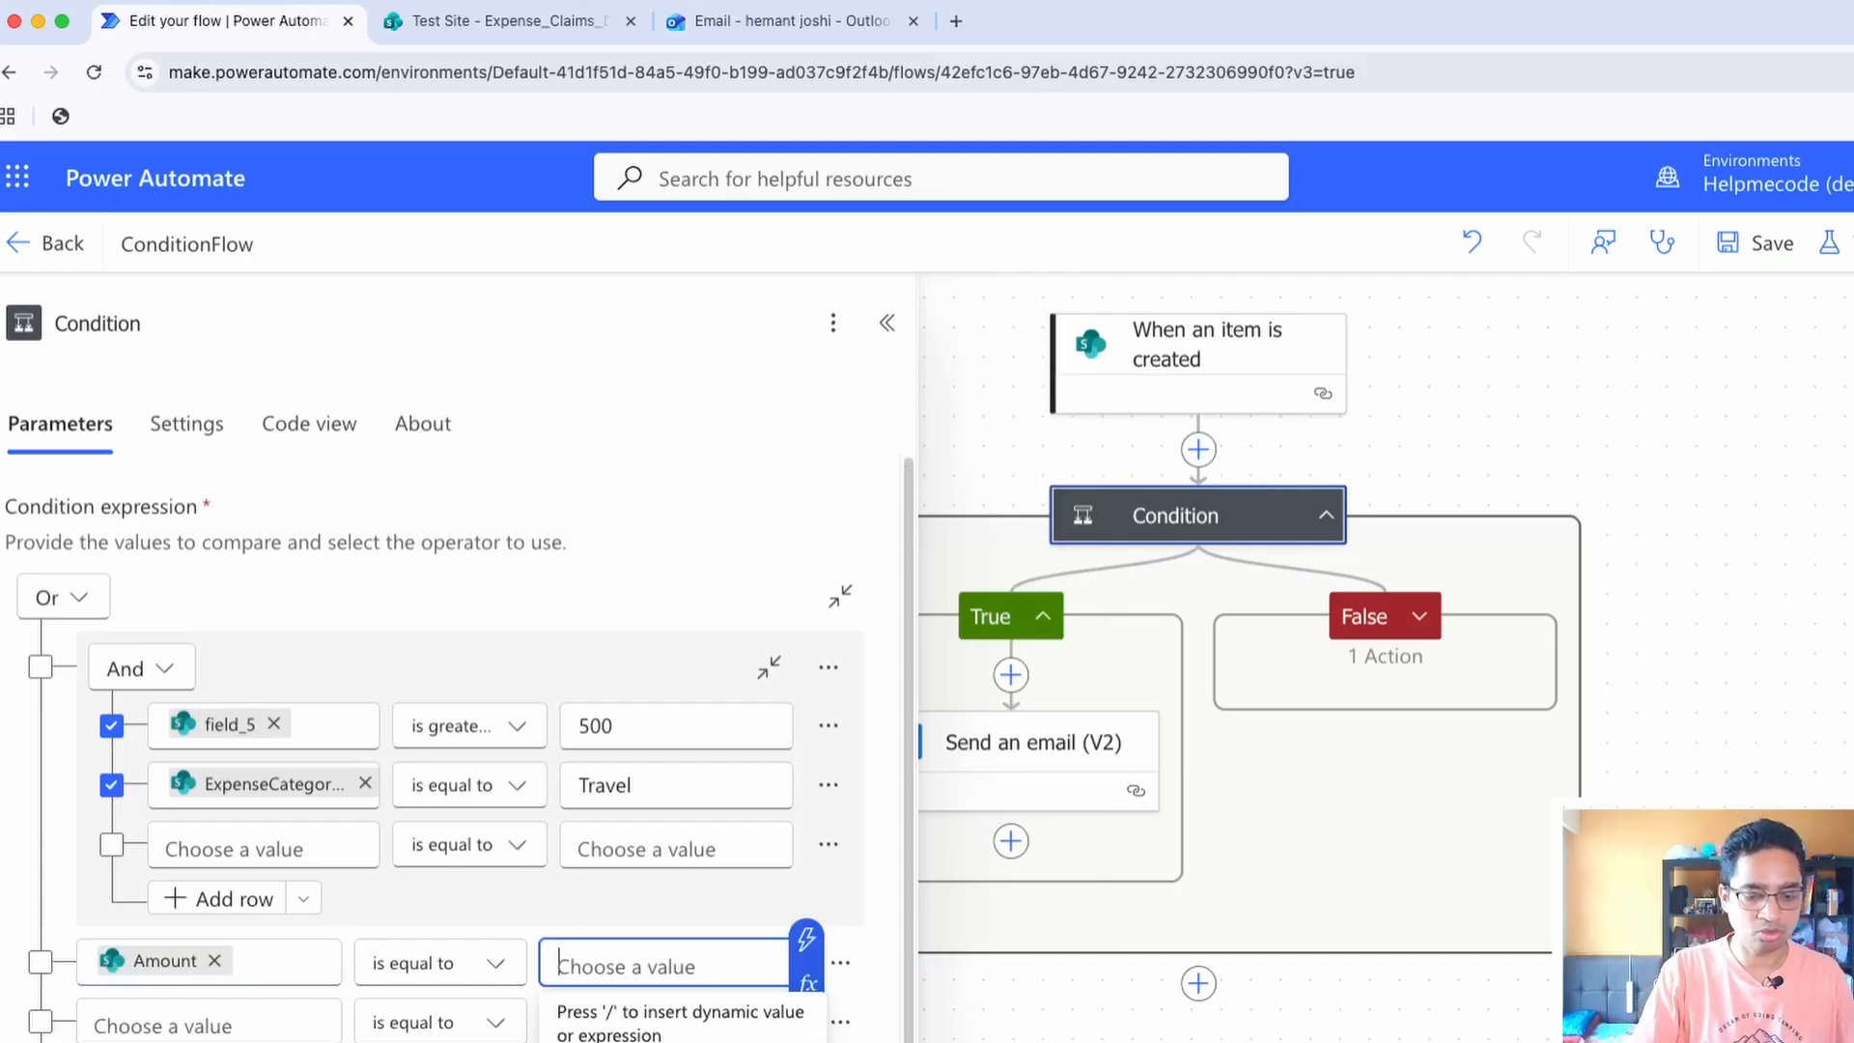
{"action": "type", "text": "1000"}
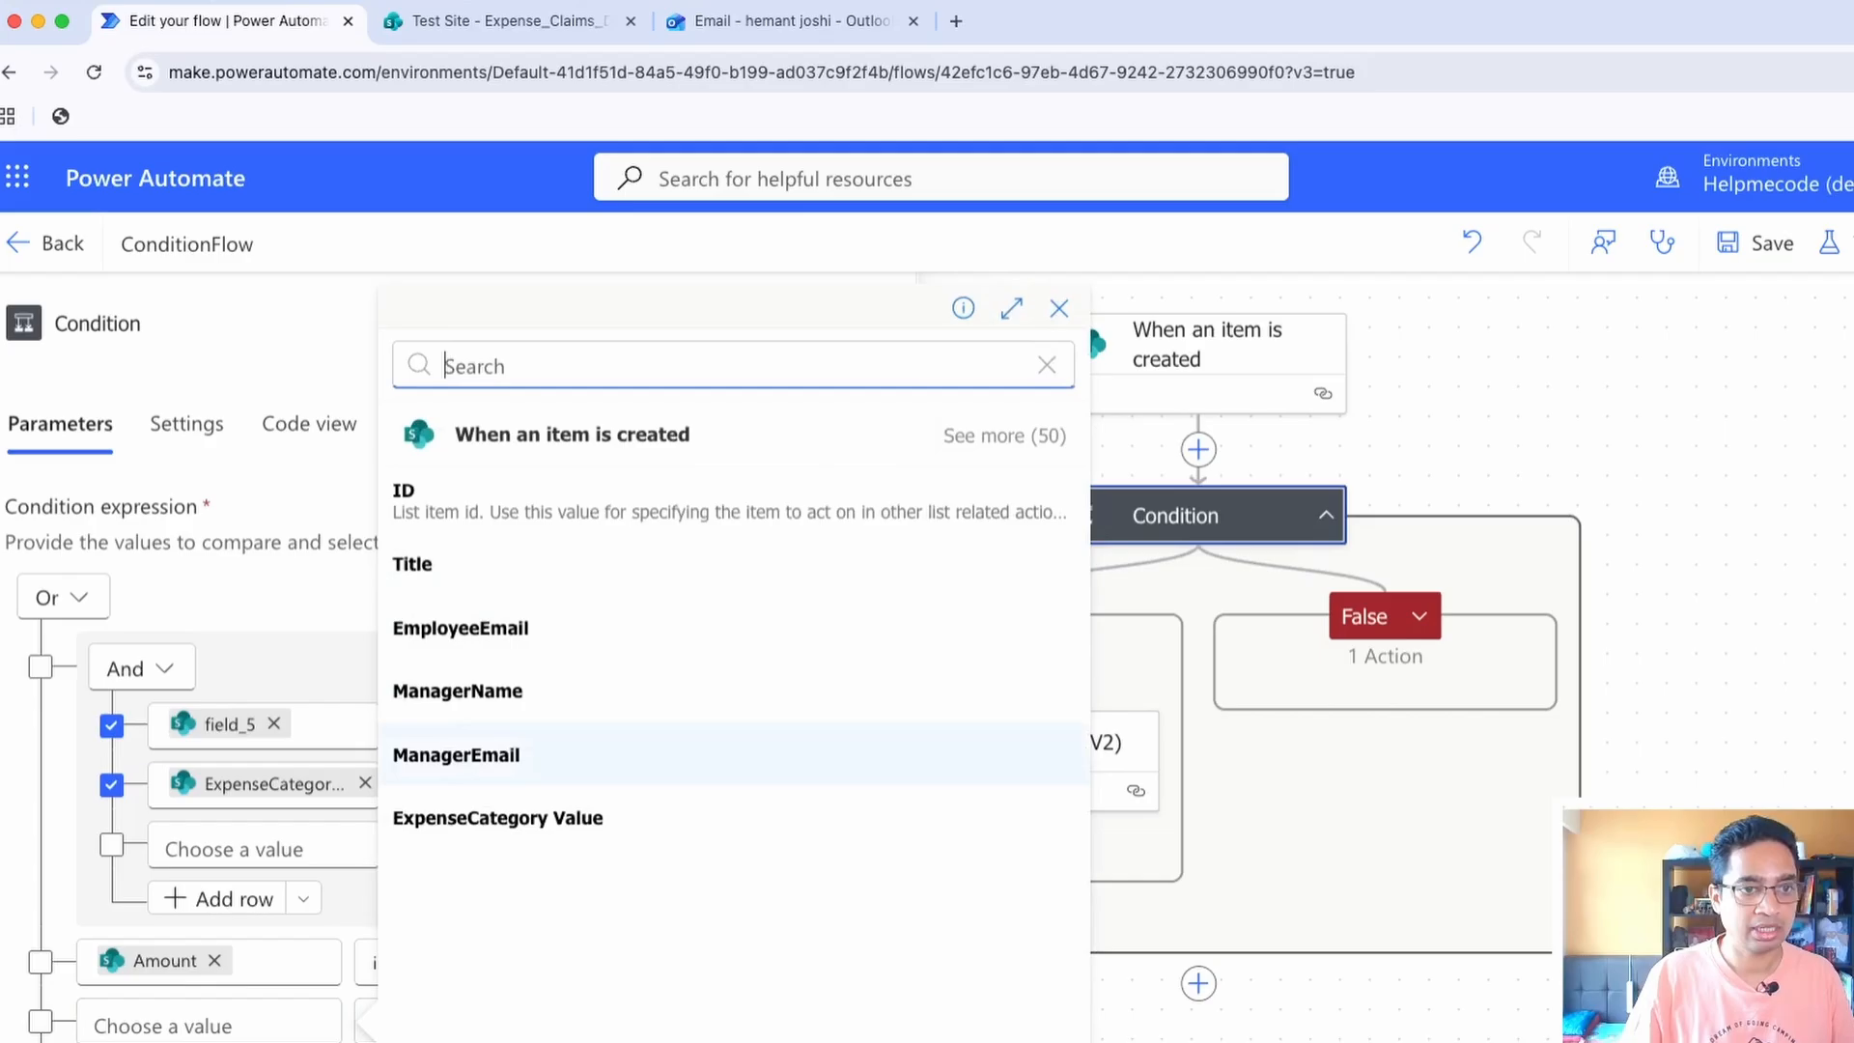
Make the Amount row use is greater than, and fill the row below with ExpenseCategory Value is equal to Meals
{"action": "left_click", "coordinate": [498, 817]}
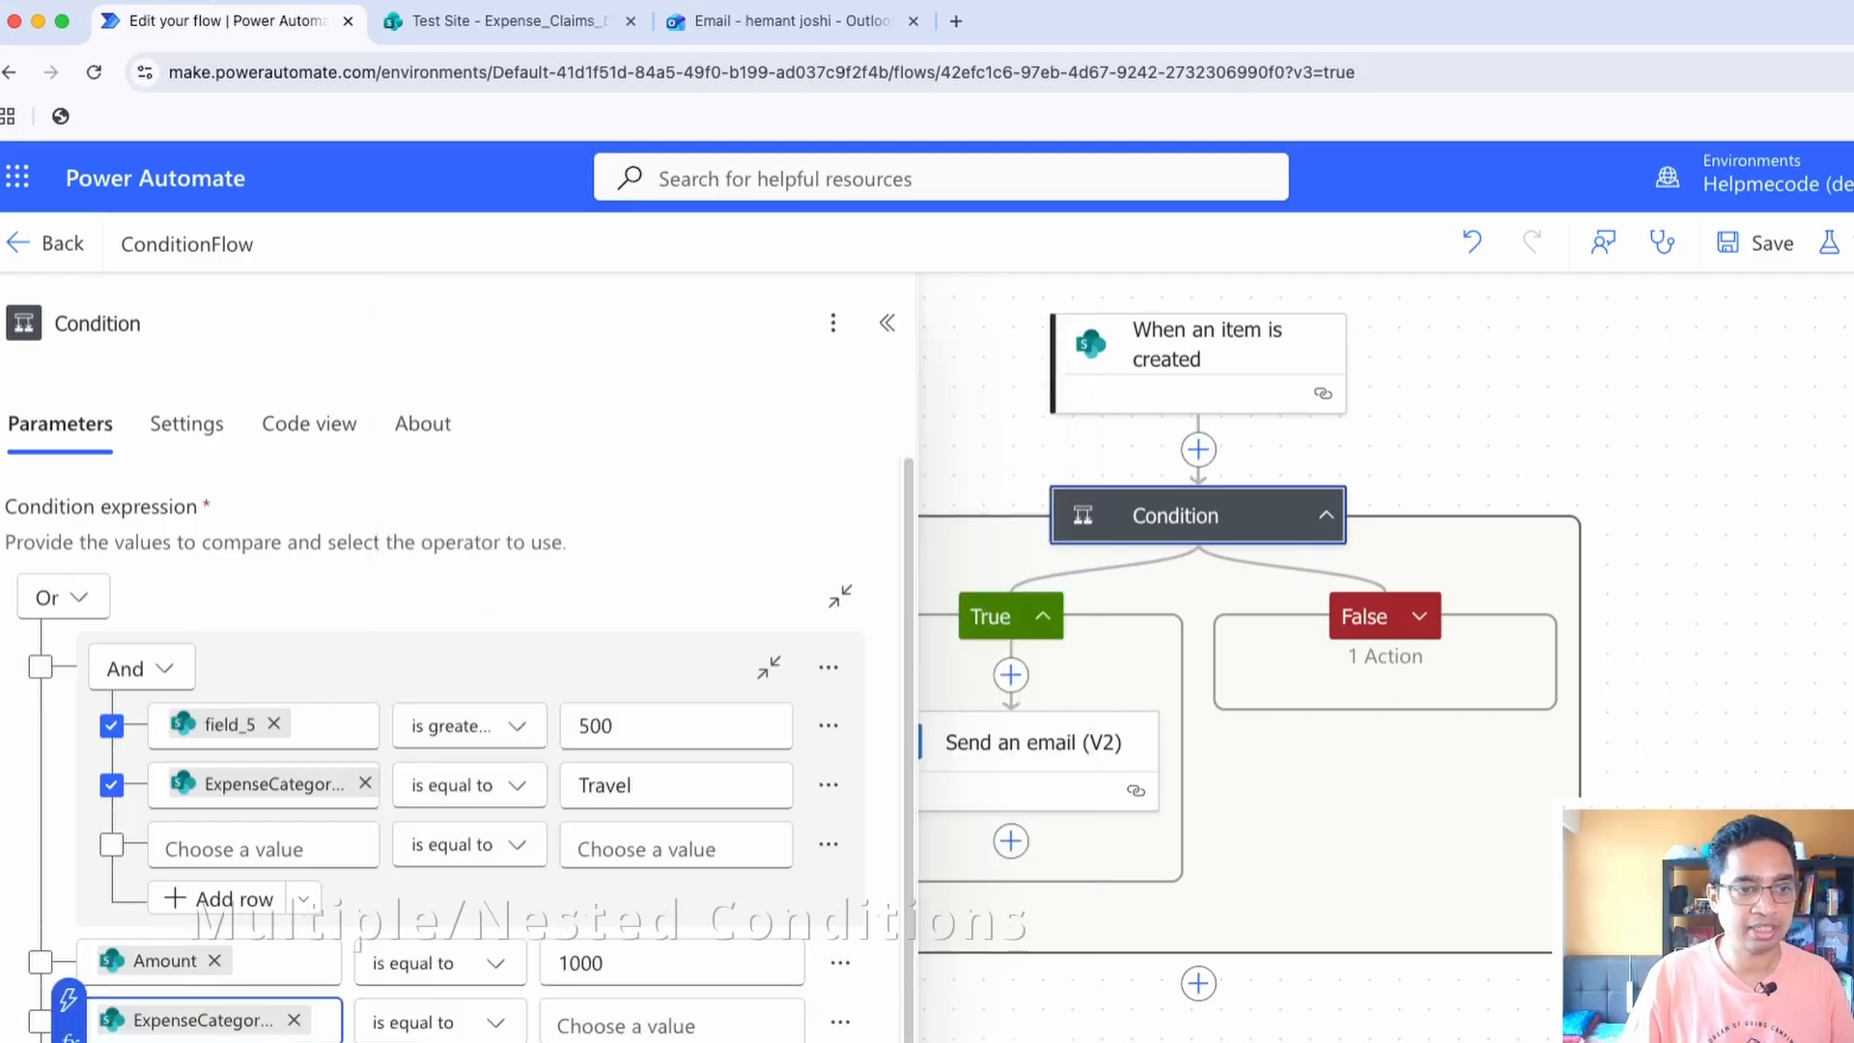
{"action": "left_click", "coordinate": [439, 964]}
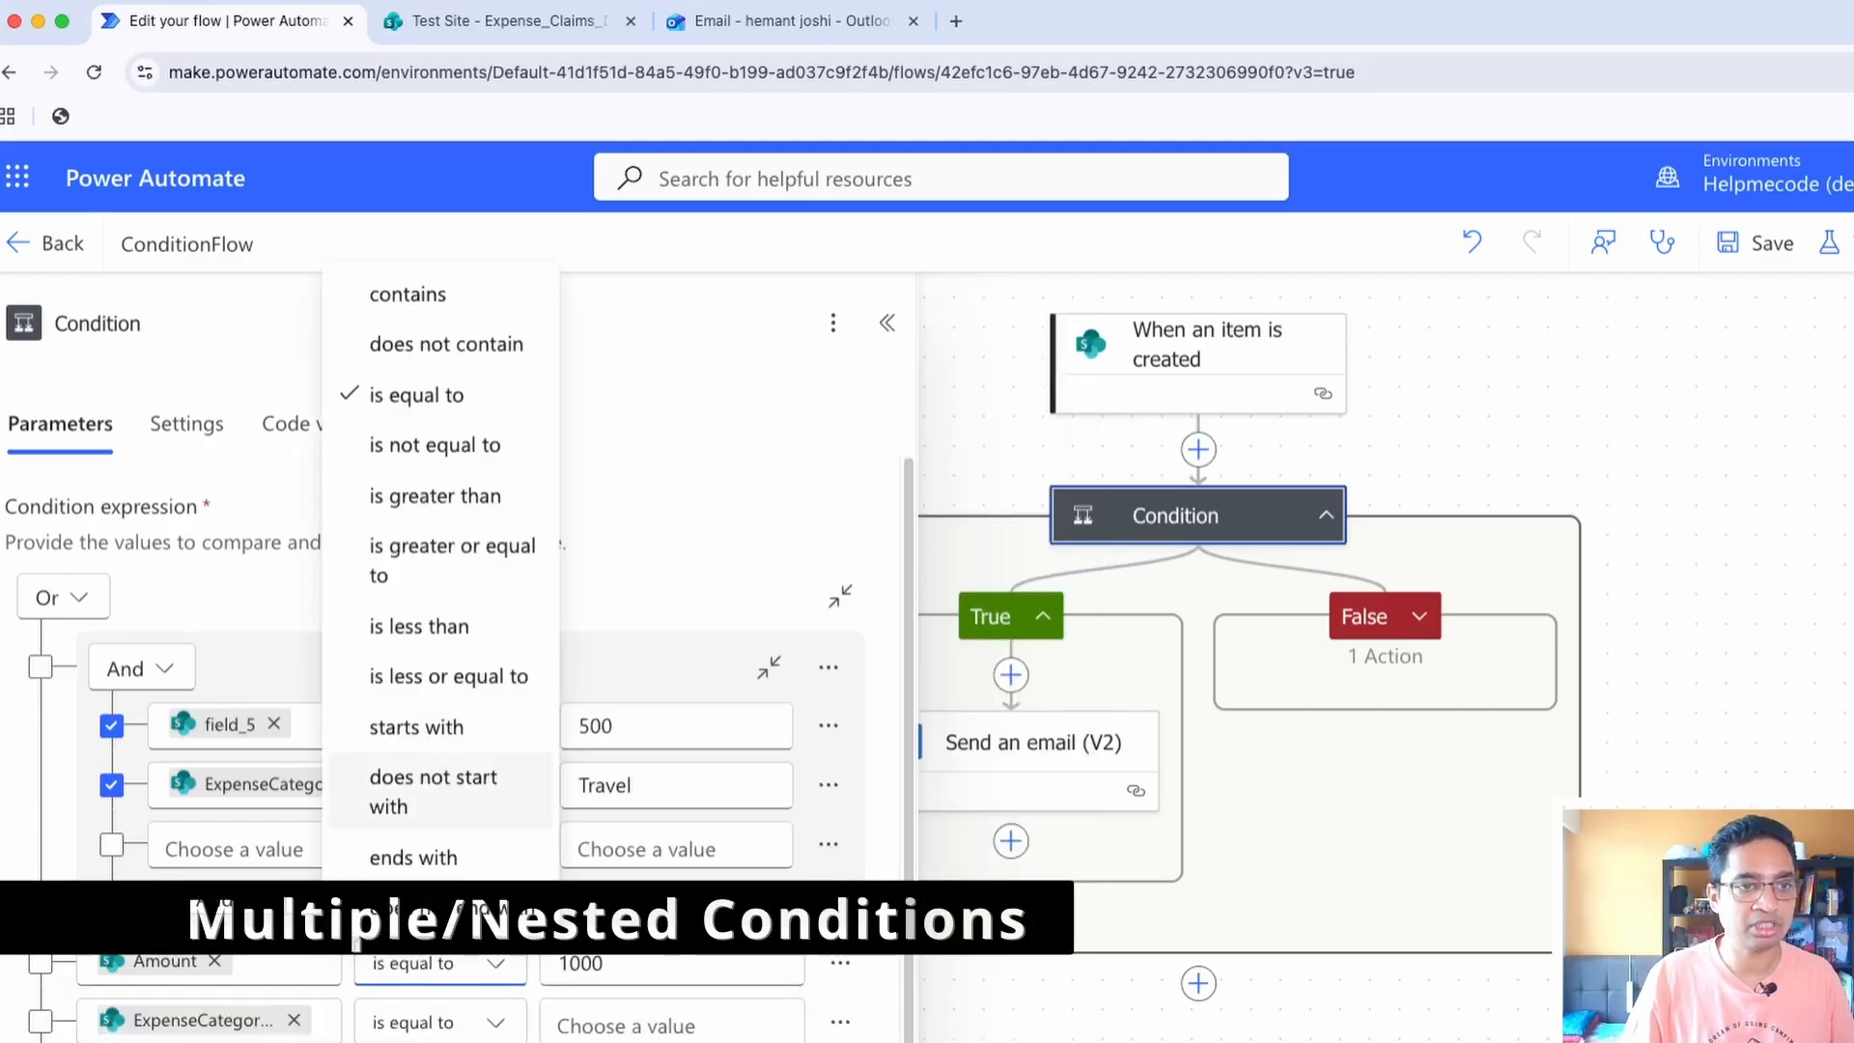
{"action": "left_click", "coordinate": [406, 494]}
{"action": "left_click", "coordinate": [440, 1022]}
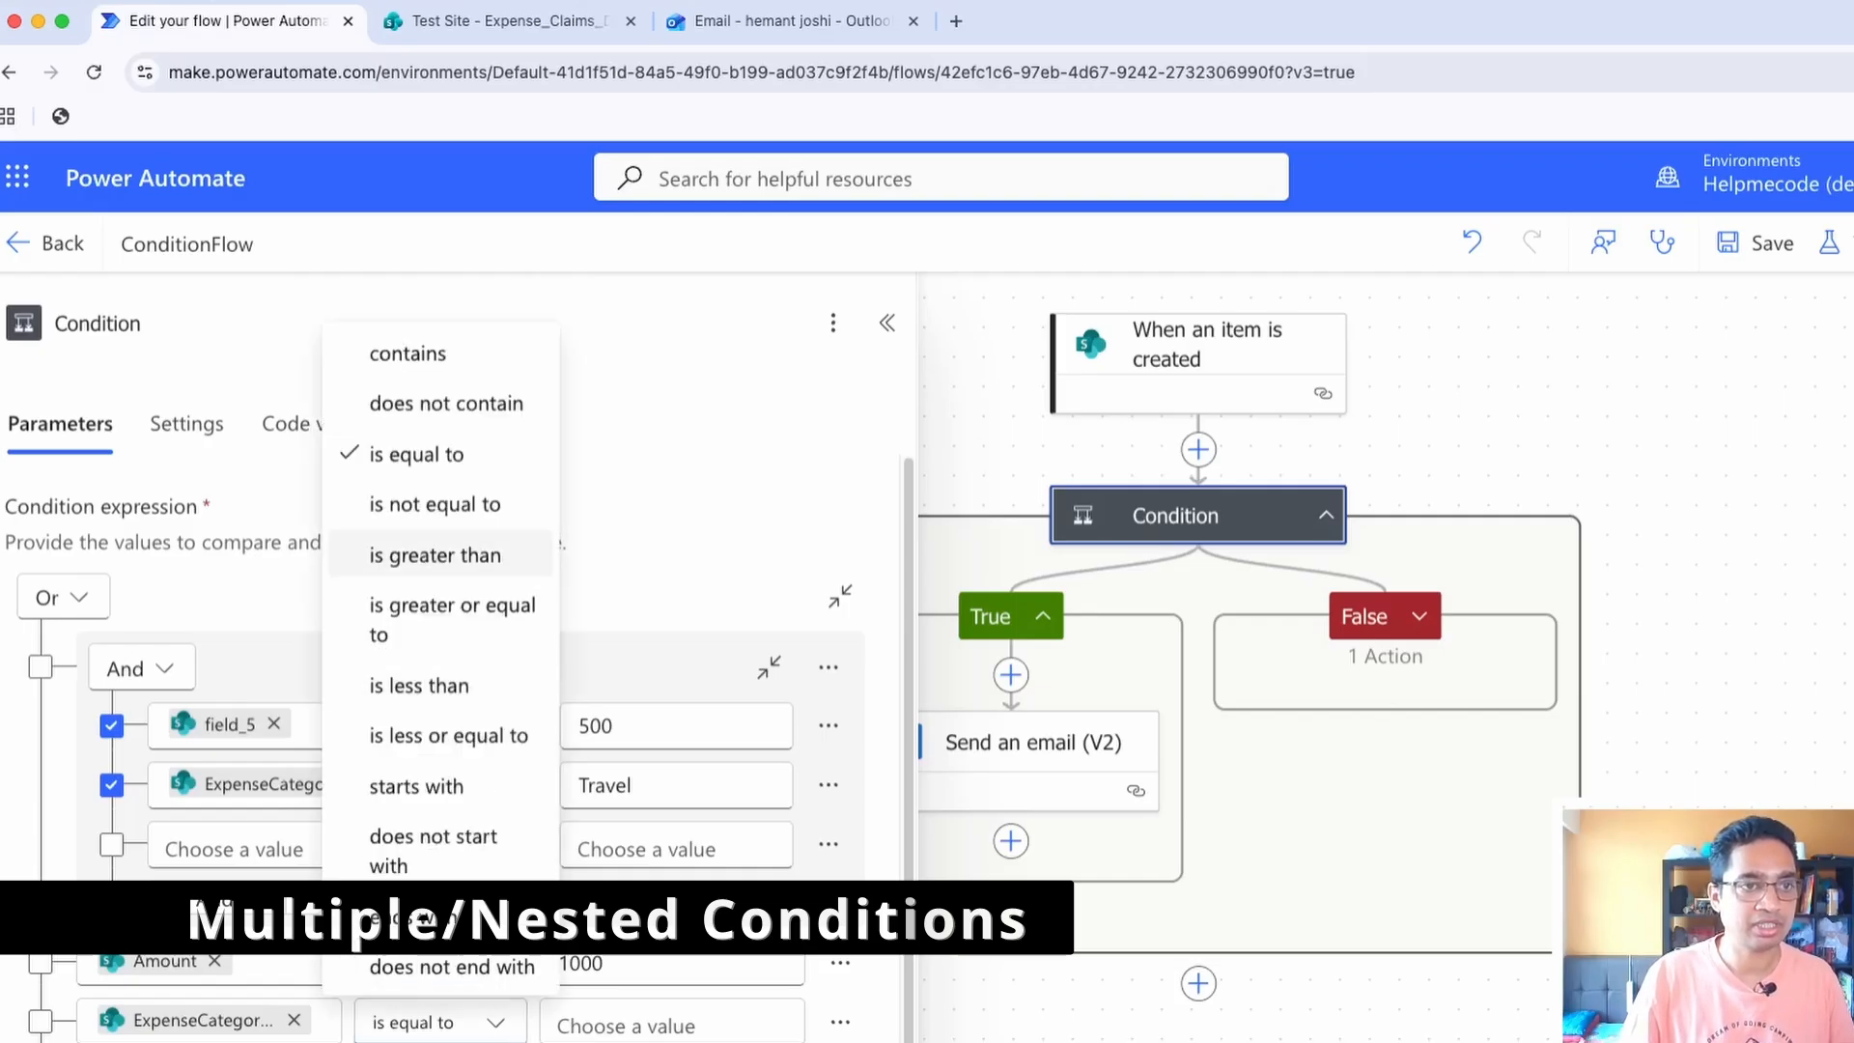
{"action": "left_click", "coordinate": [416, 454]}
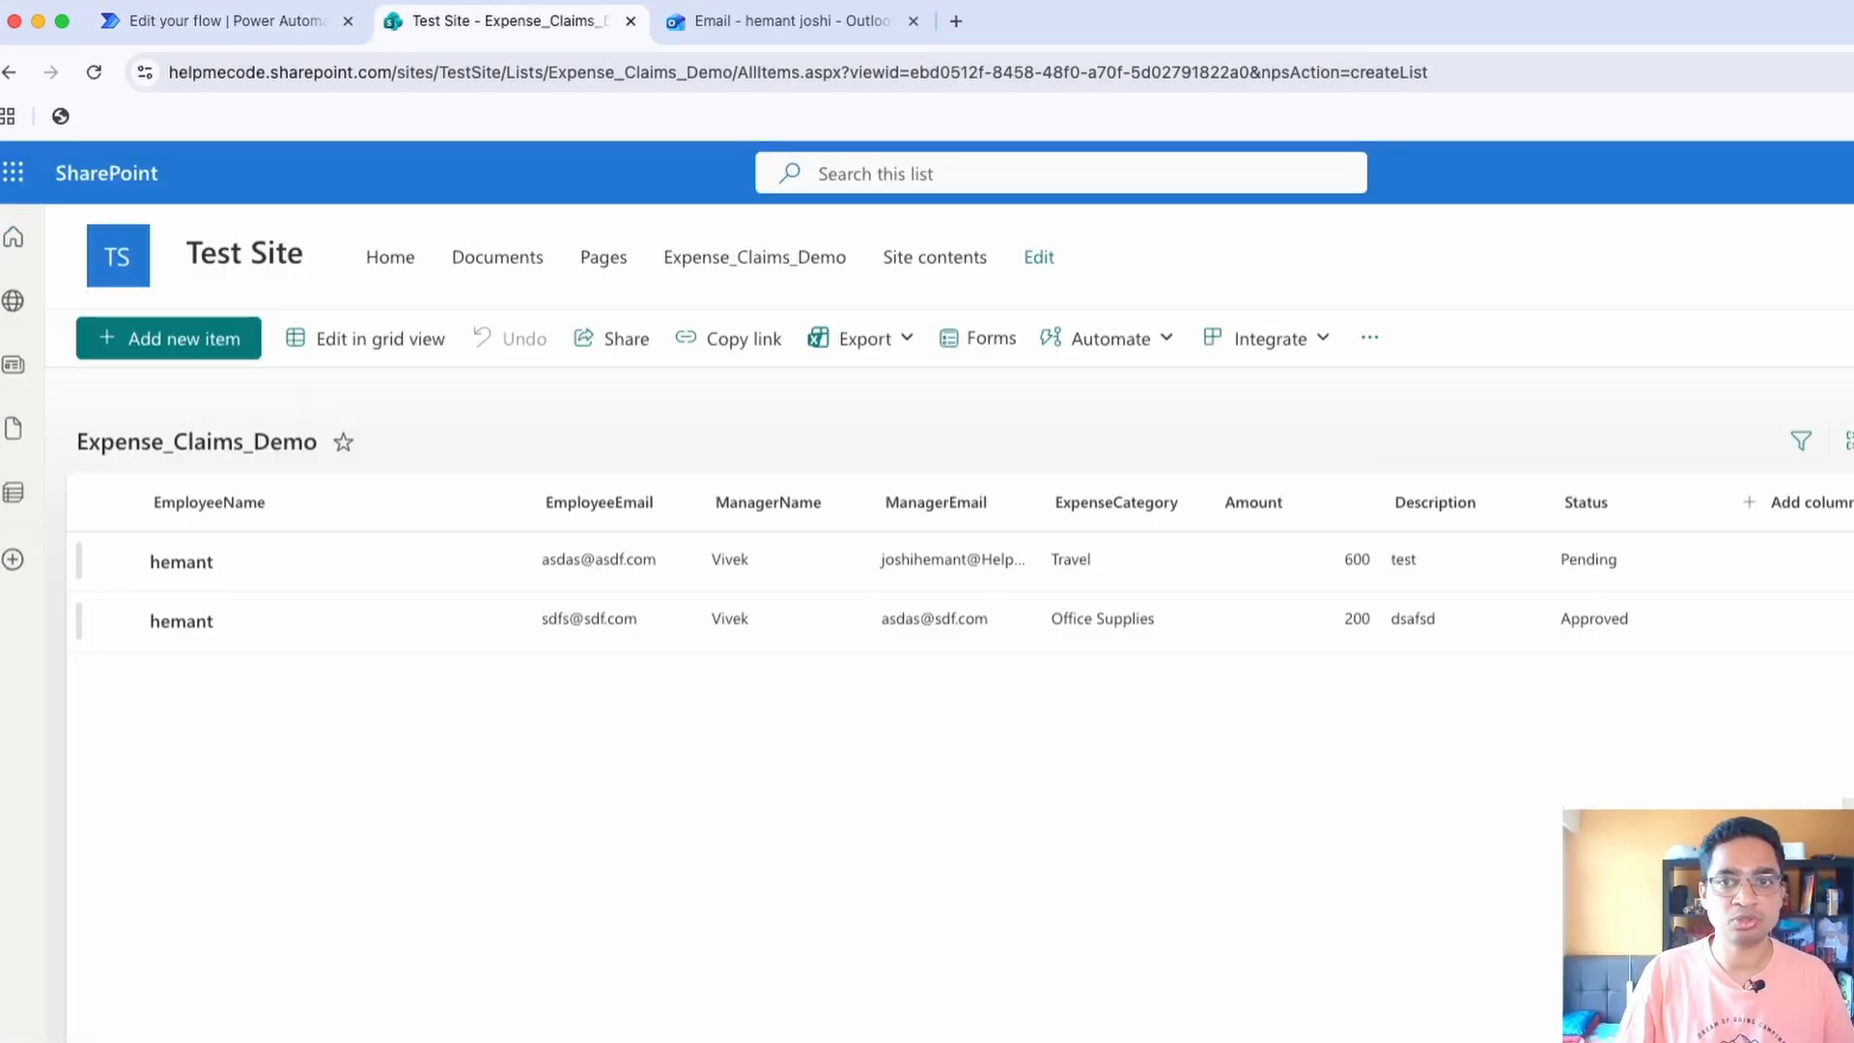
{"action": "type", "text": "Meals"}
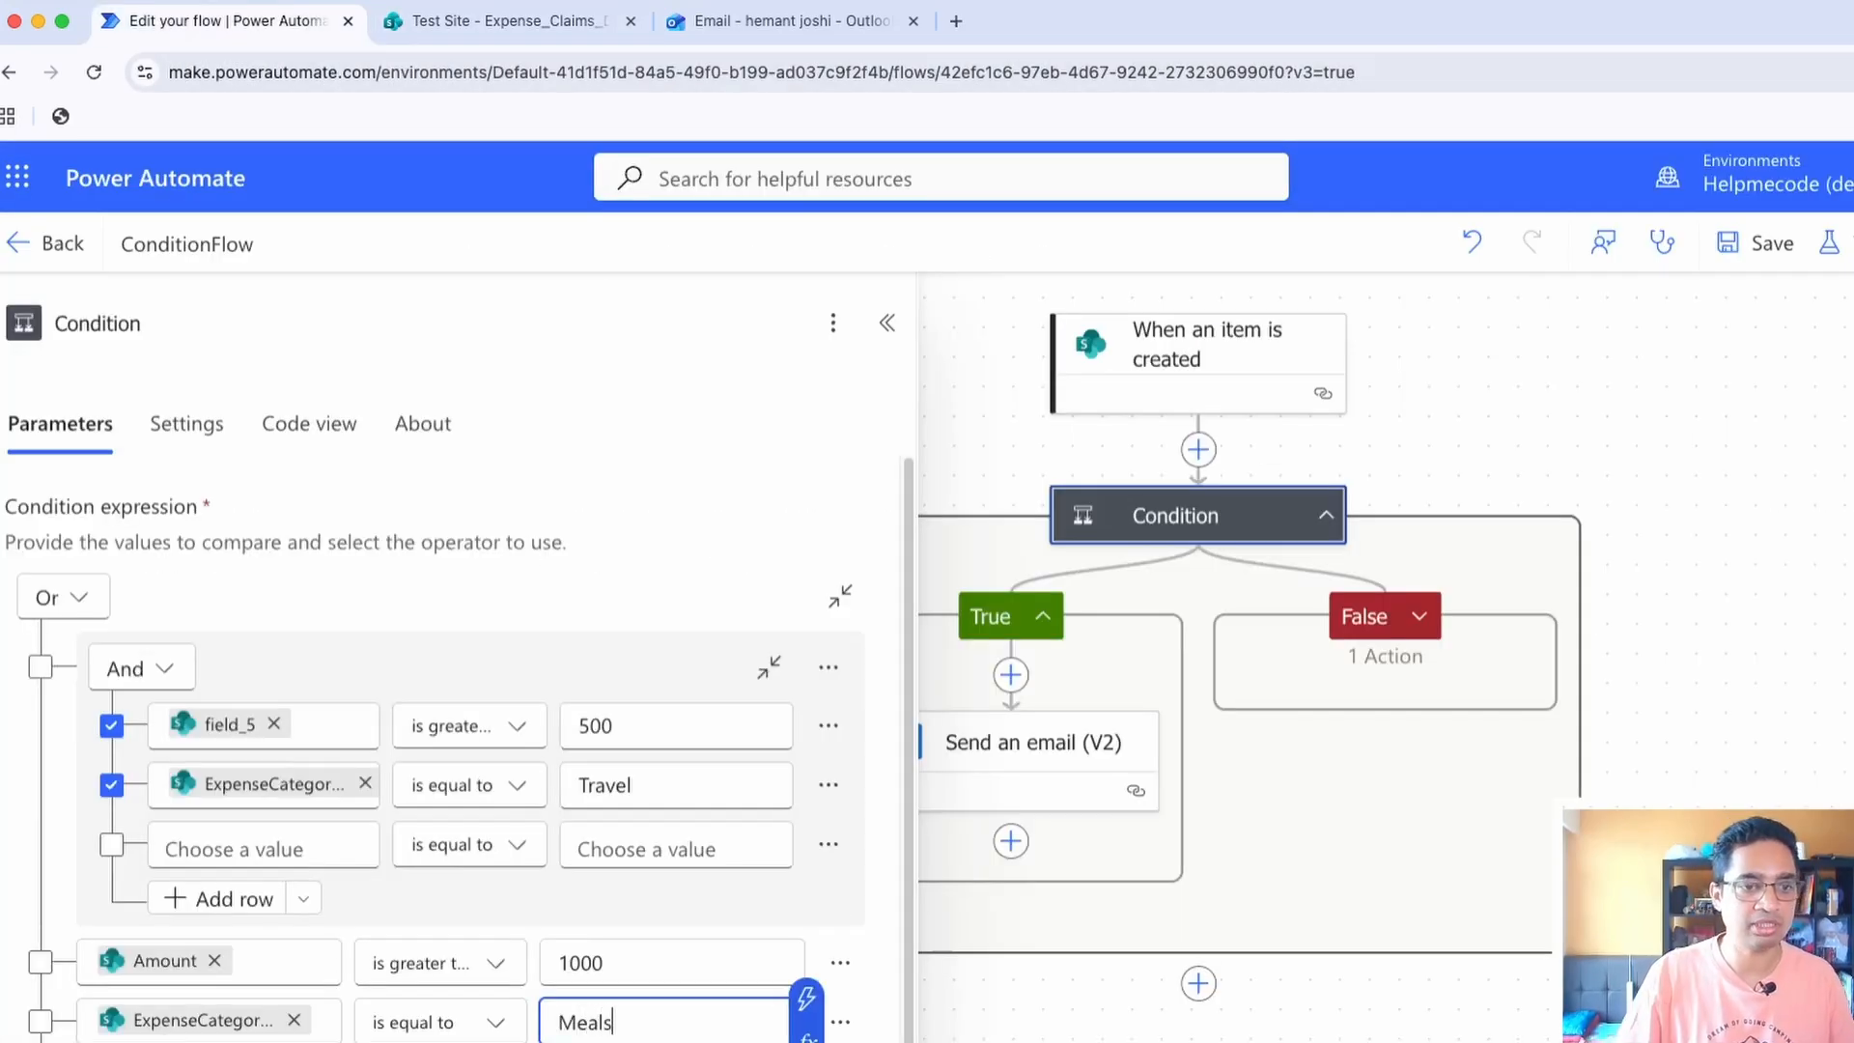
{"action": "key", "text": "Tab"}
Group the Amount and Meals rows into a second And group under the Or
{"action": "left_click", "coordinate": [39, 962]}
{"action": "left_click", "coordinate": [39, 1020]}
{"action": "left_click", "coordinate": [840, 963]}
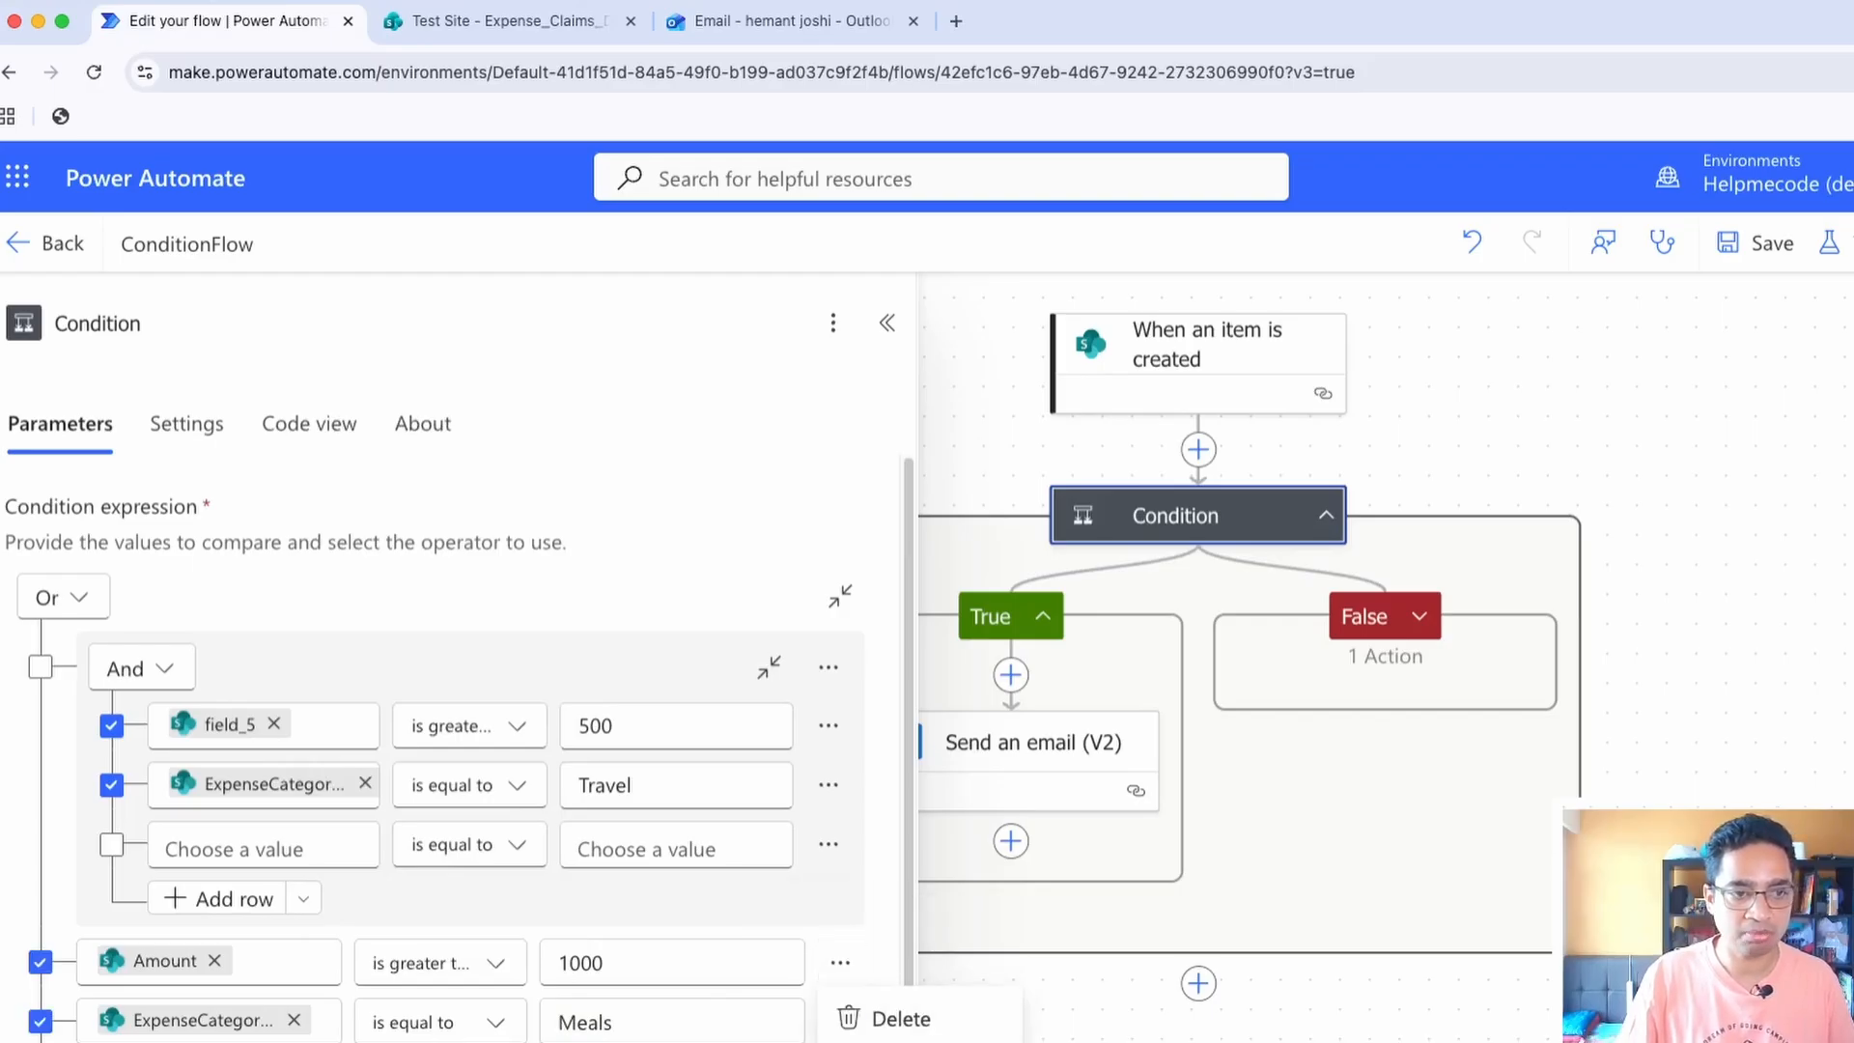
{"action": "left_click", "coordinate": [908, 1042]}
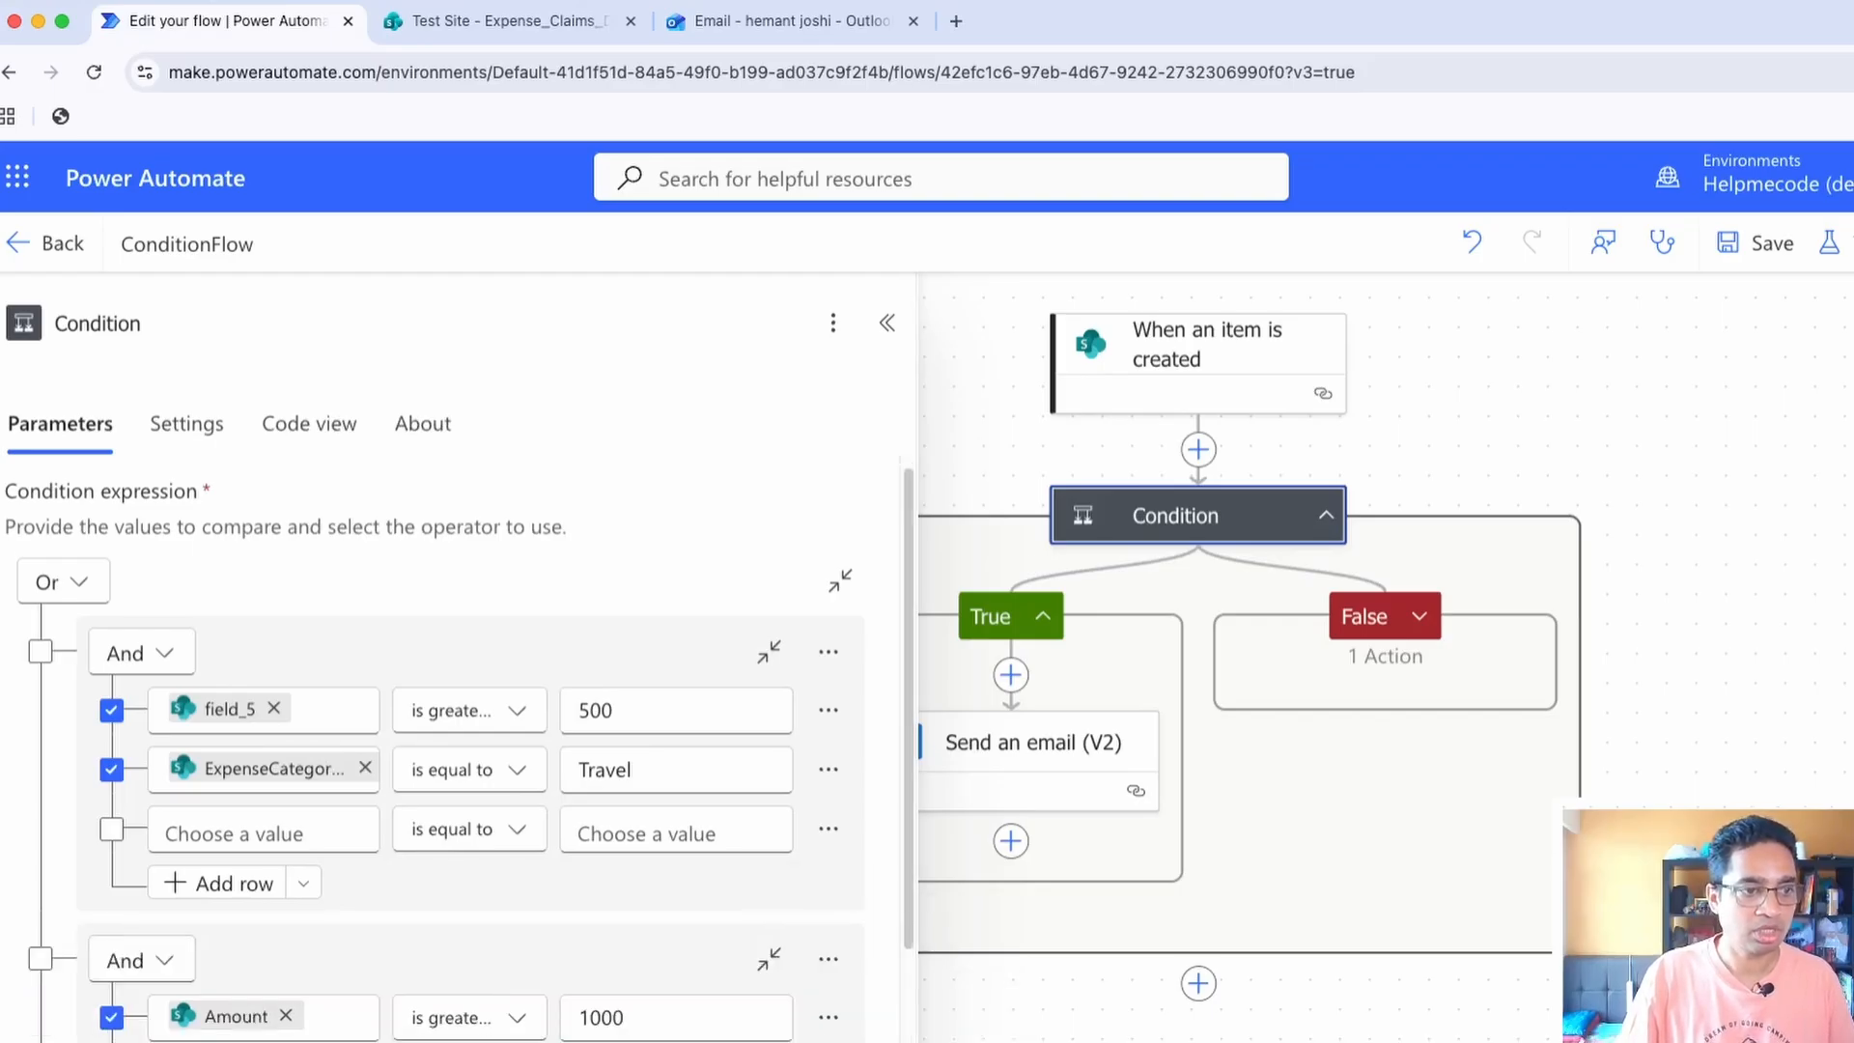
{"action": "scroll", "coordinate": [459, 751], "scroll_direction": "down", "scroll_amount": 2}
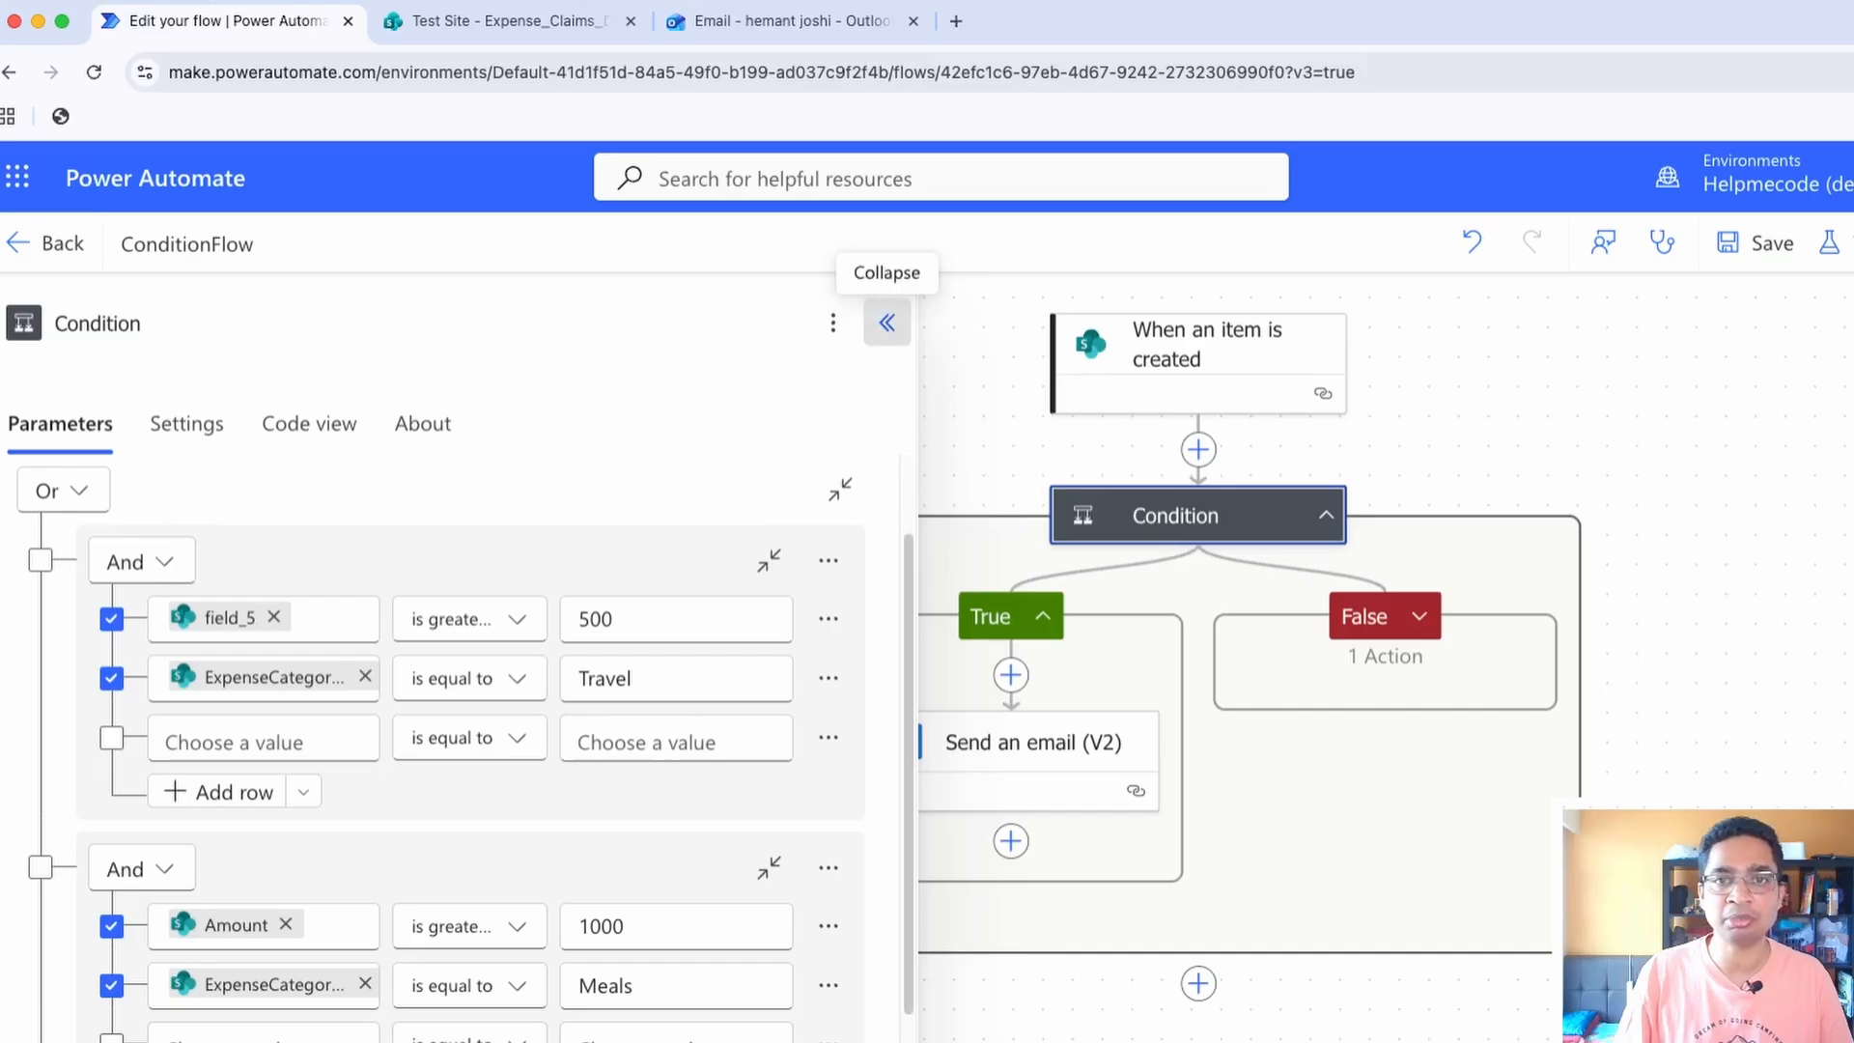
Expand the Condition's False branch and add a nested Condition control before the Update item action
{"action": "left_click", "coordinate": [886, 322]}
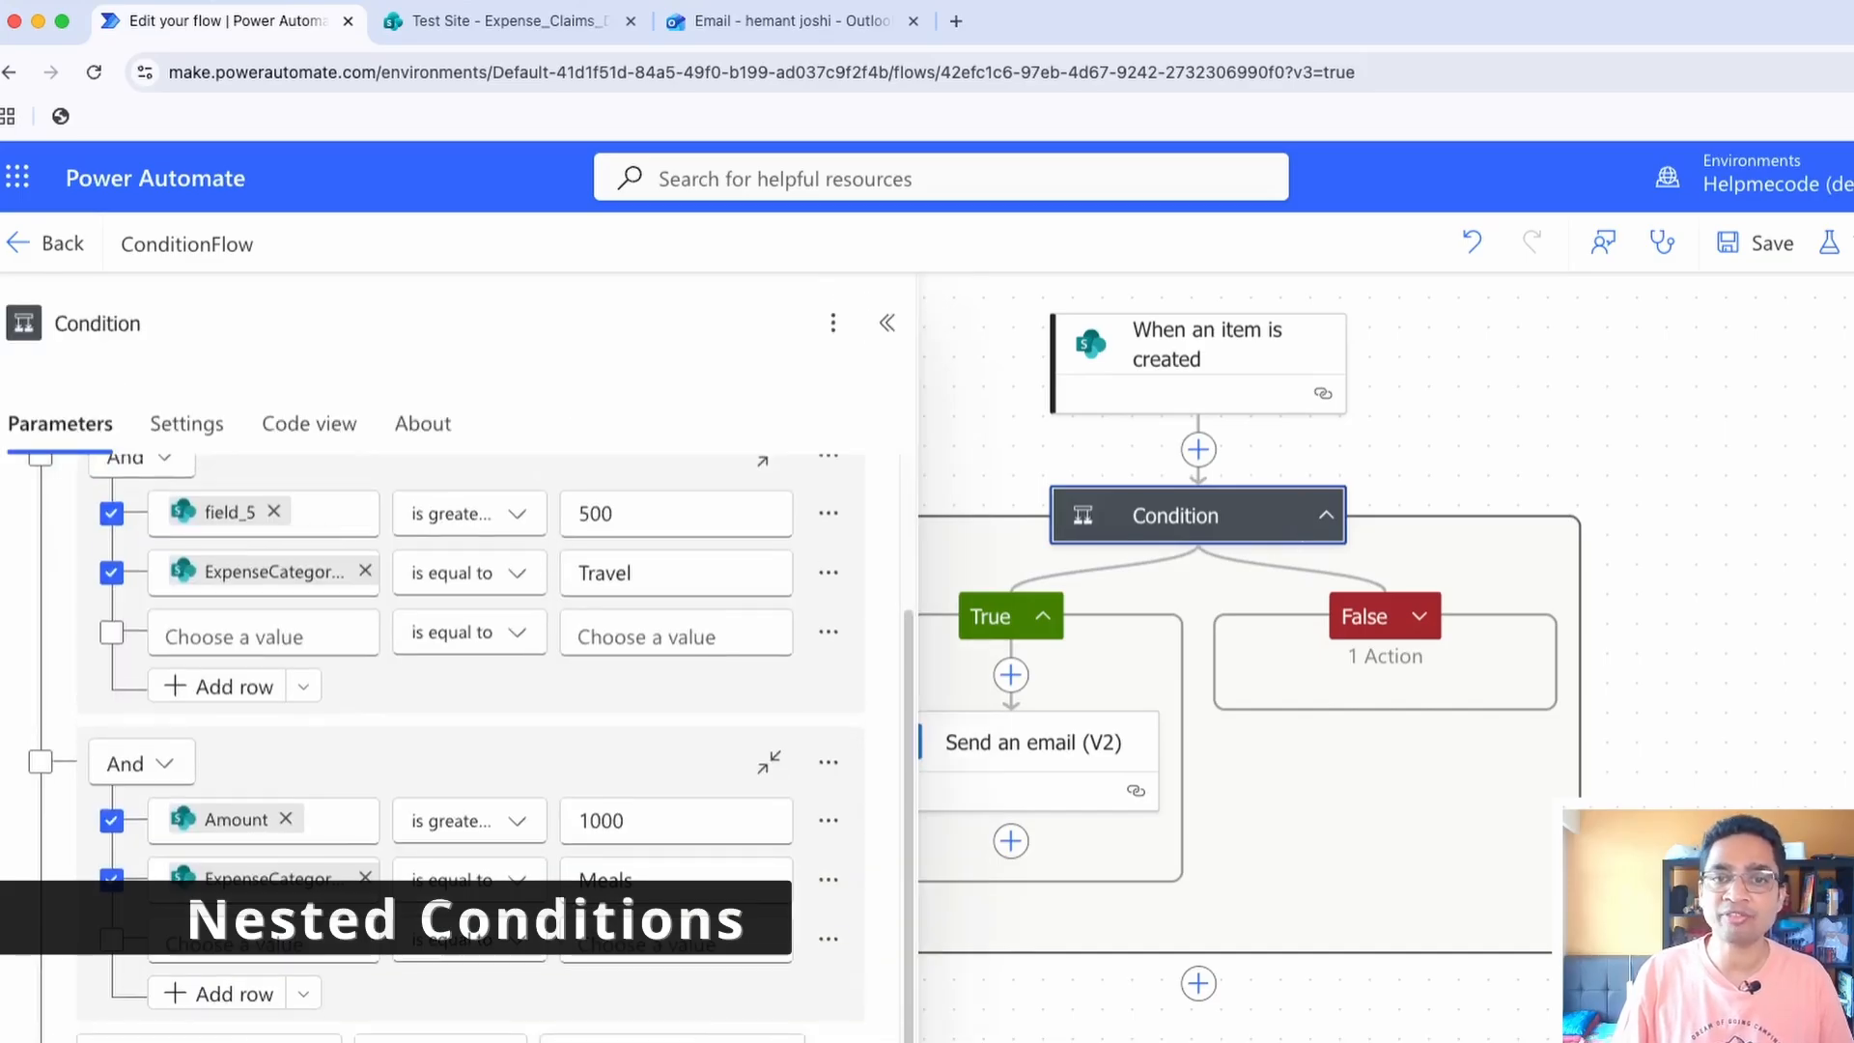
{"action": "left_click", "coordinate": [886, 322]}
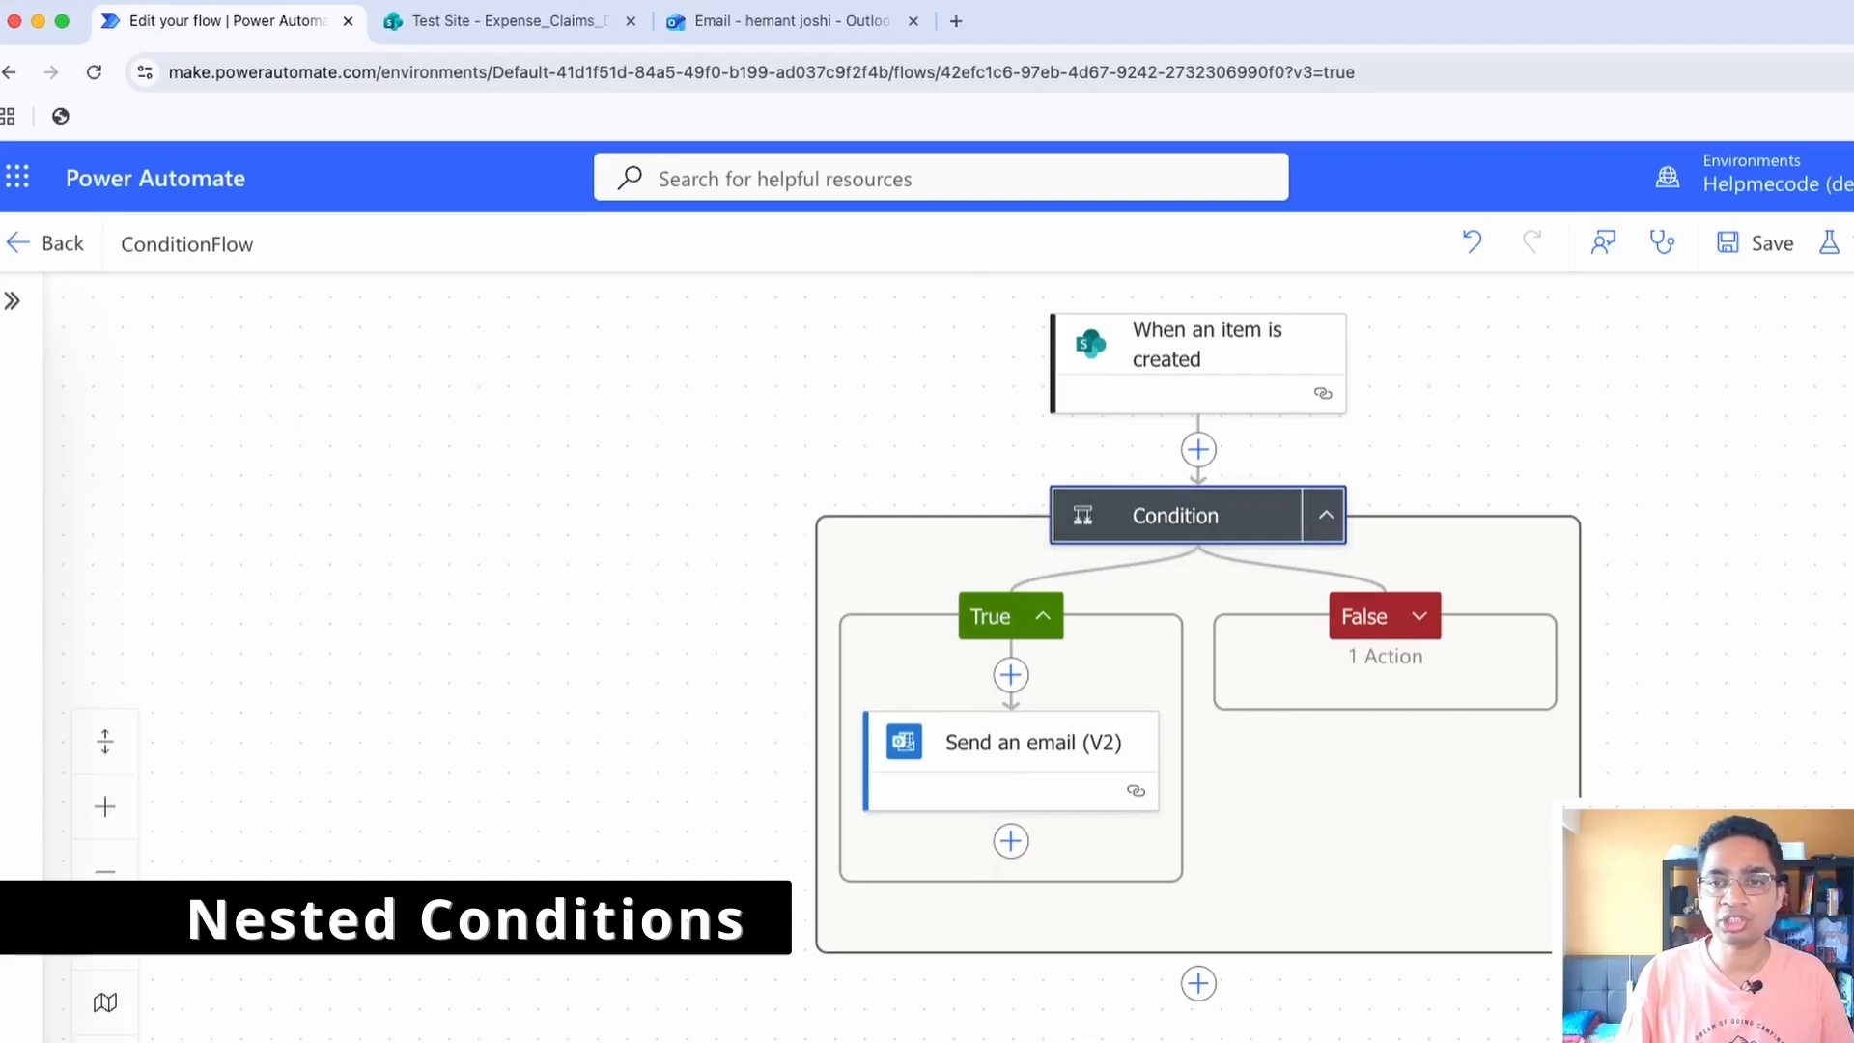
{"action": "left_click", "coordinate": [1419, 616]}
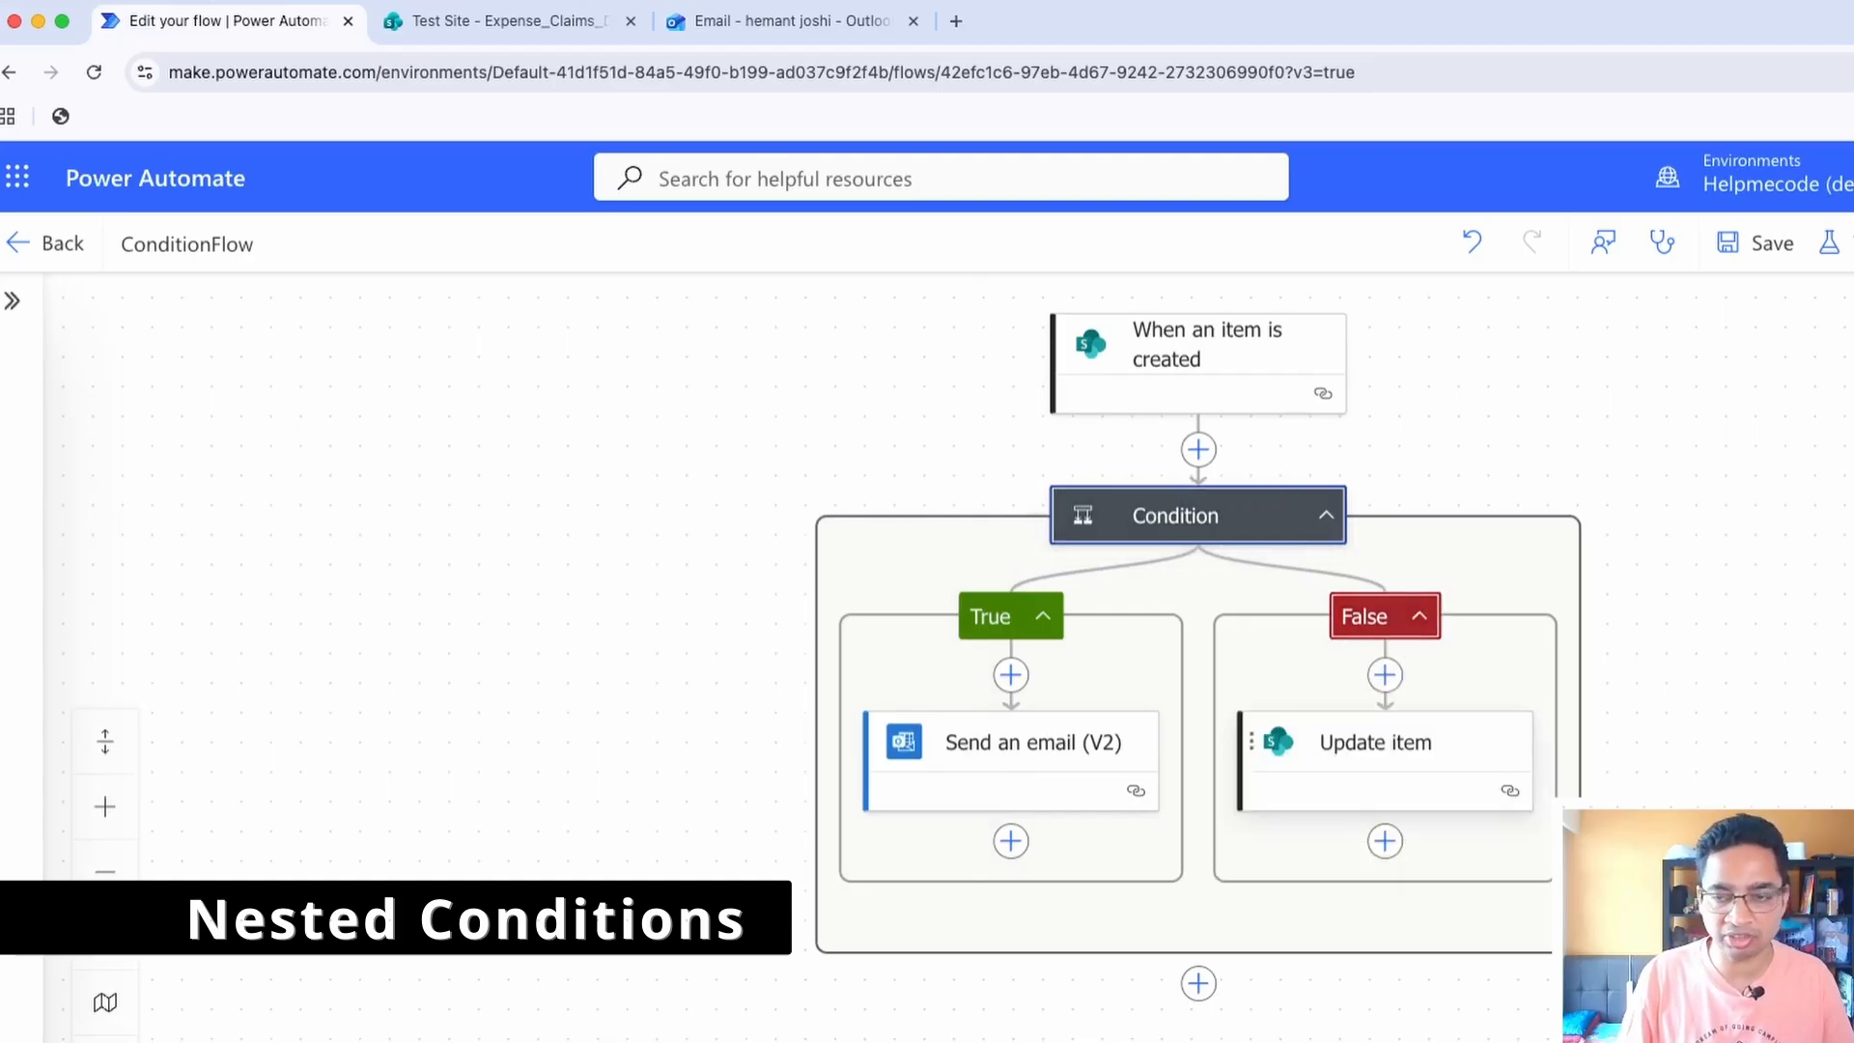
{"action": "left_click", "coordinate": [1385, 675]}
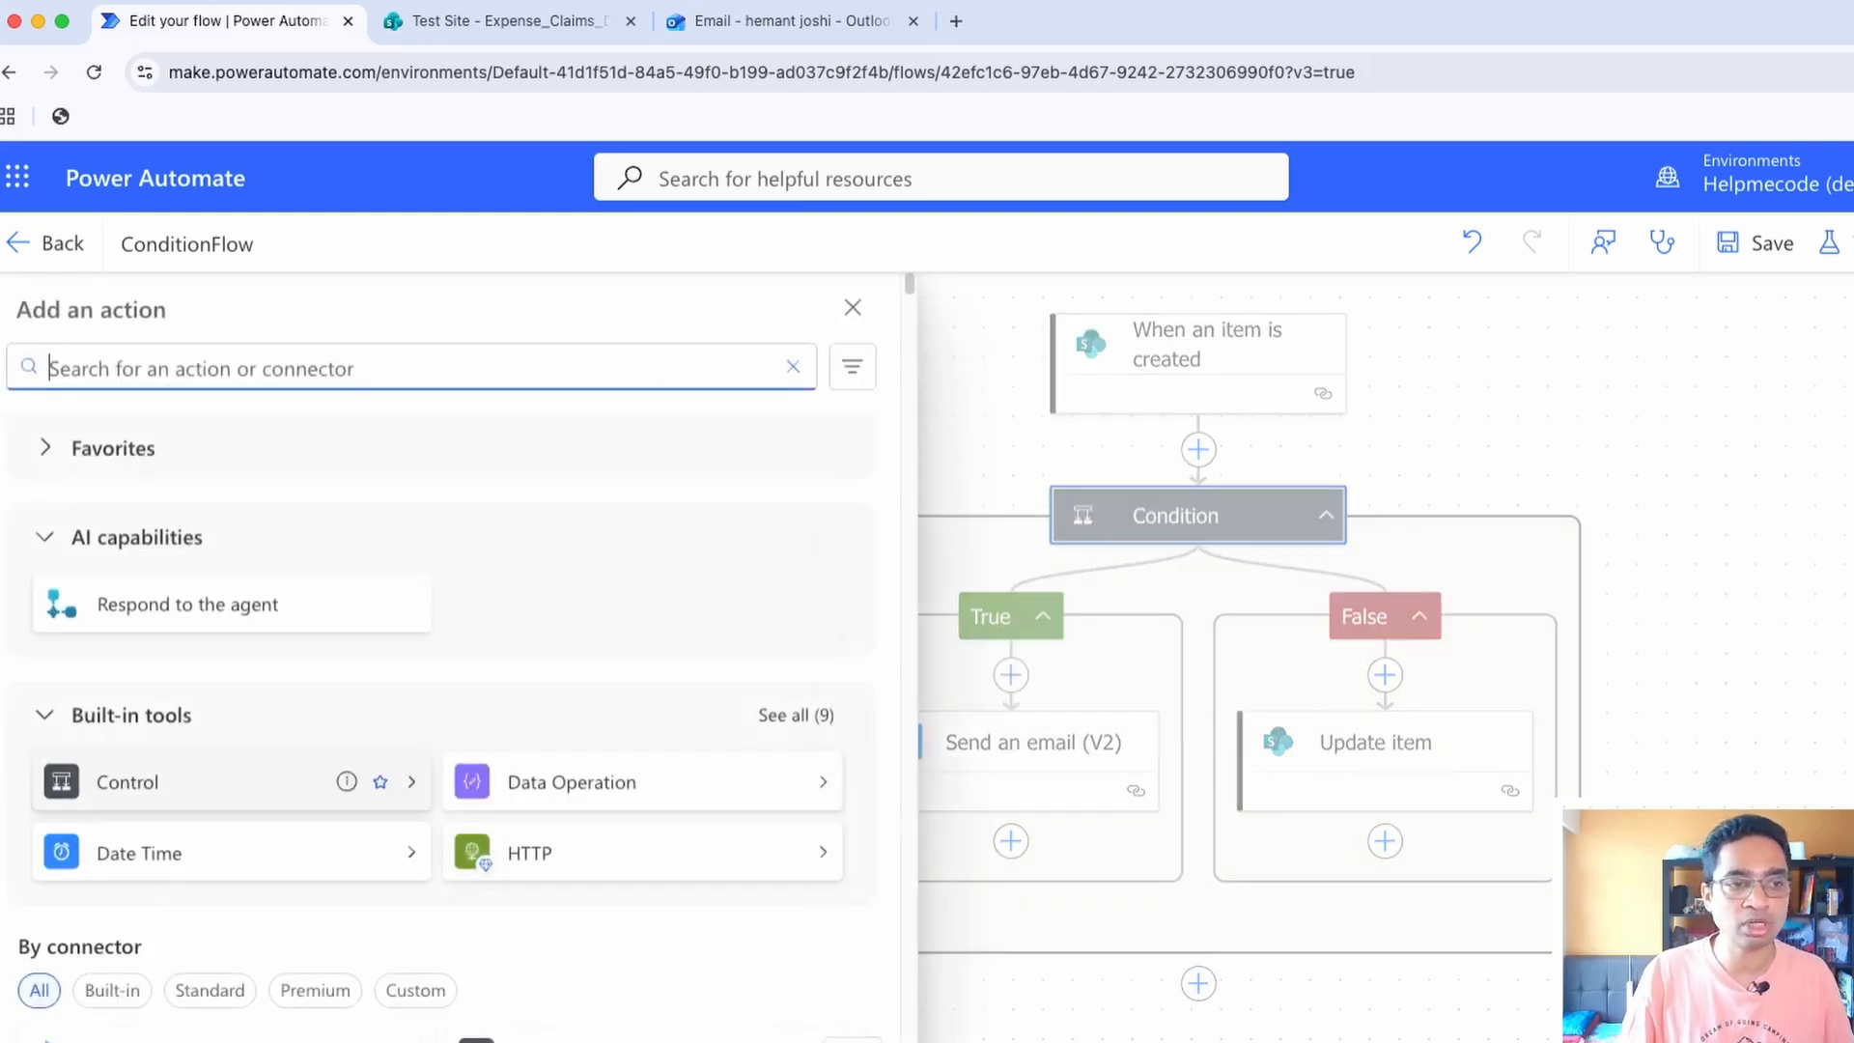
{"action": "left_click", "coordinate": [193, 781]}
{"action": "left_click", "coordinate": [193, 436]}
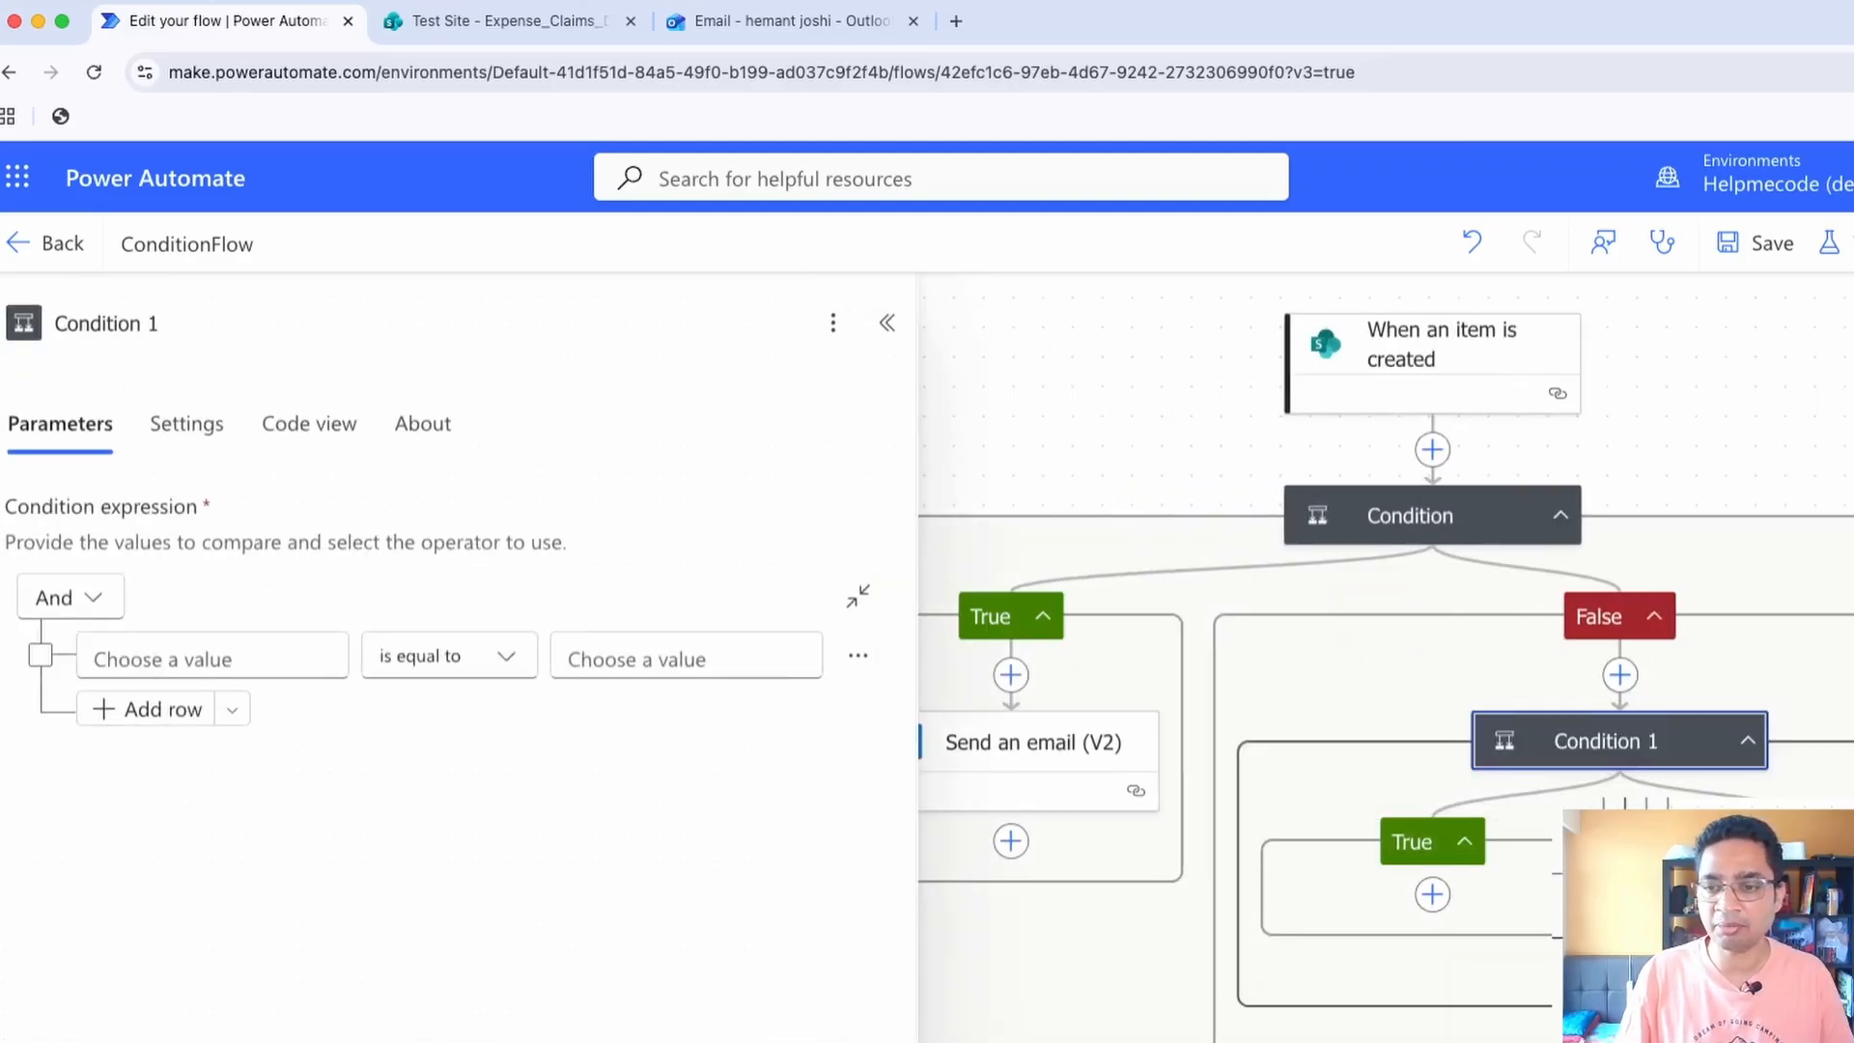
{"action": "left_click", "coordinate": [1432, 893]}
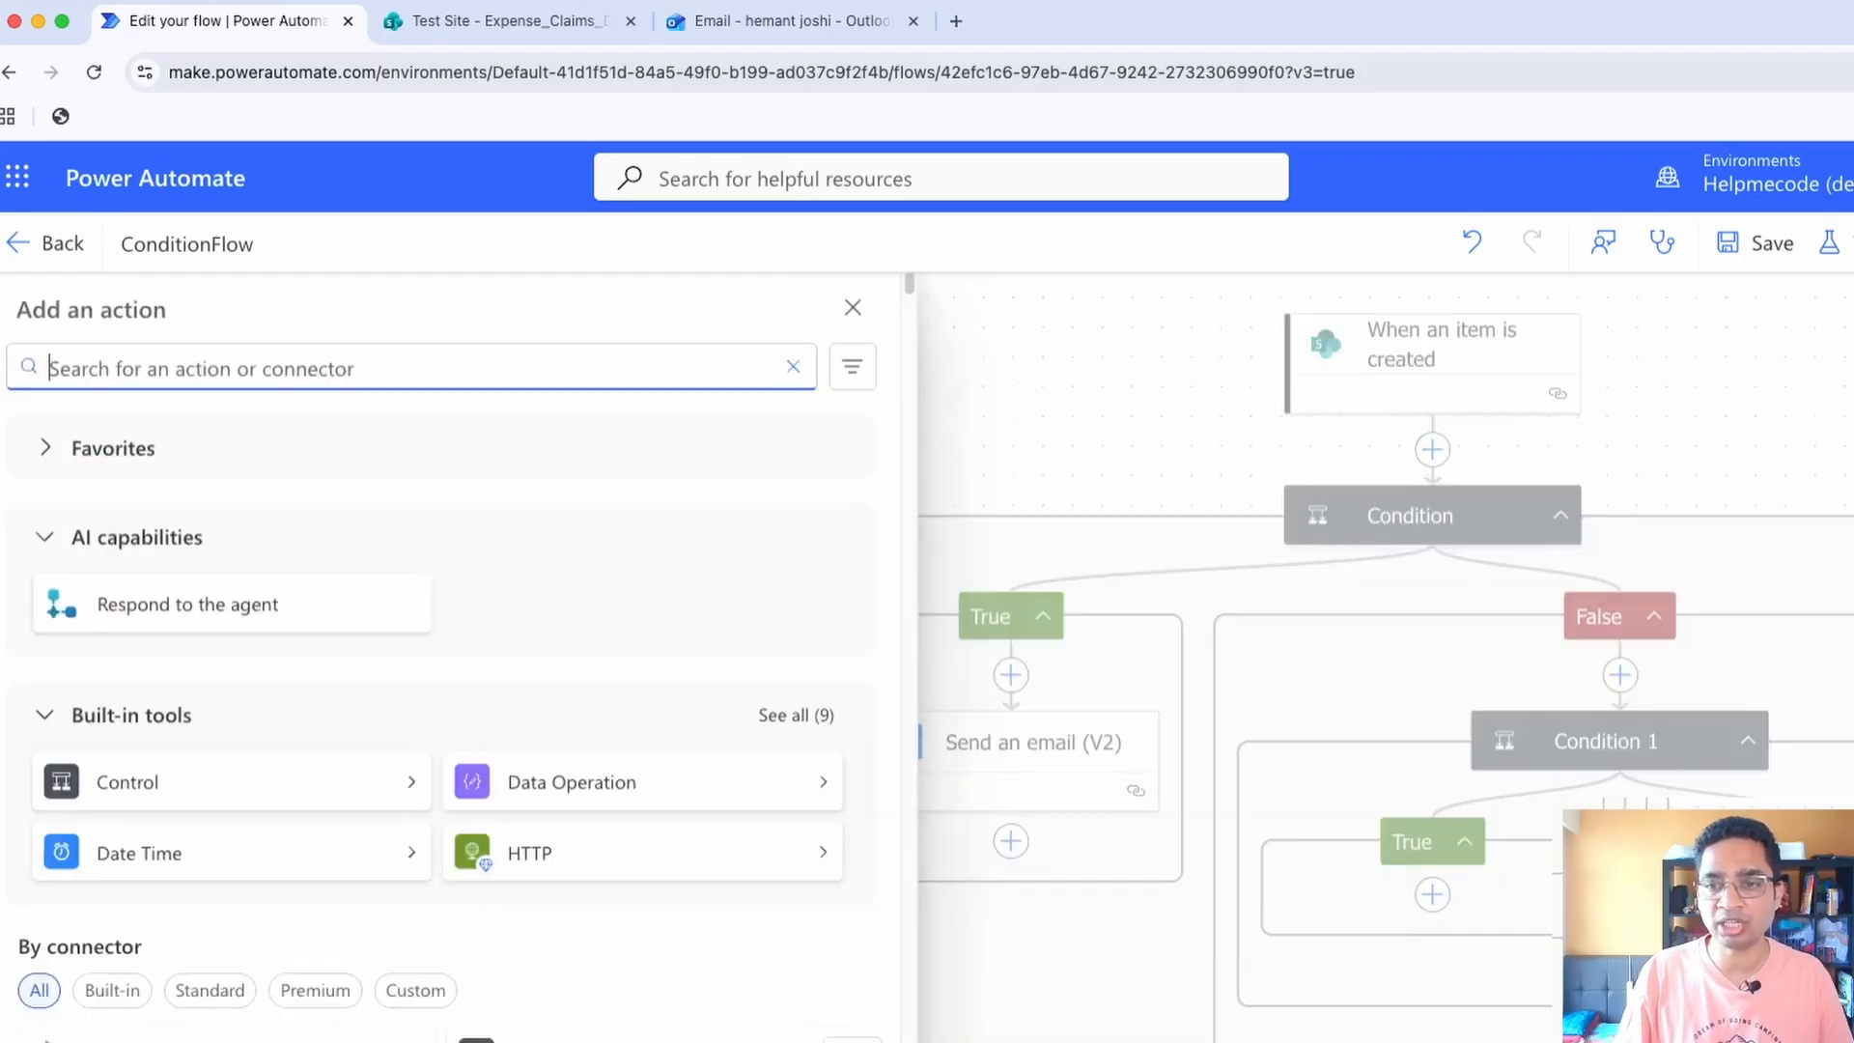
{"action": "key", "text": "Escape"}
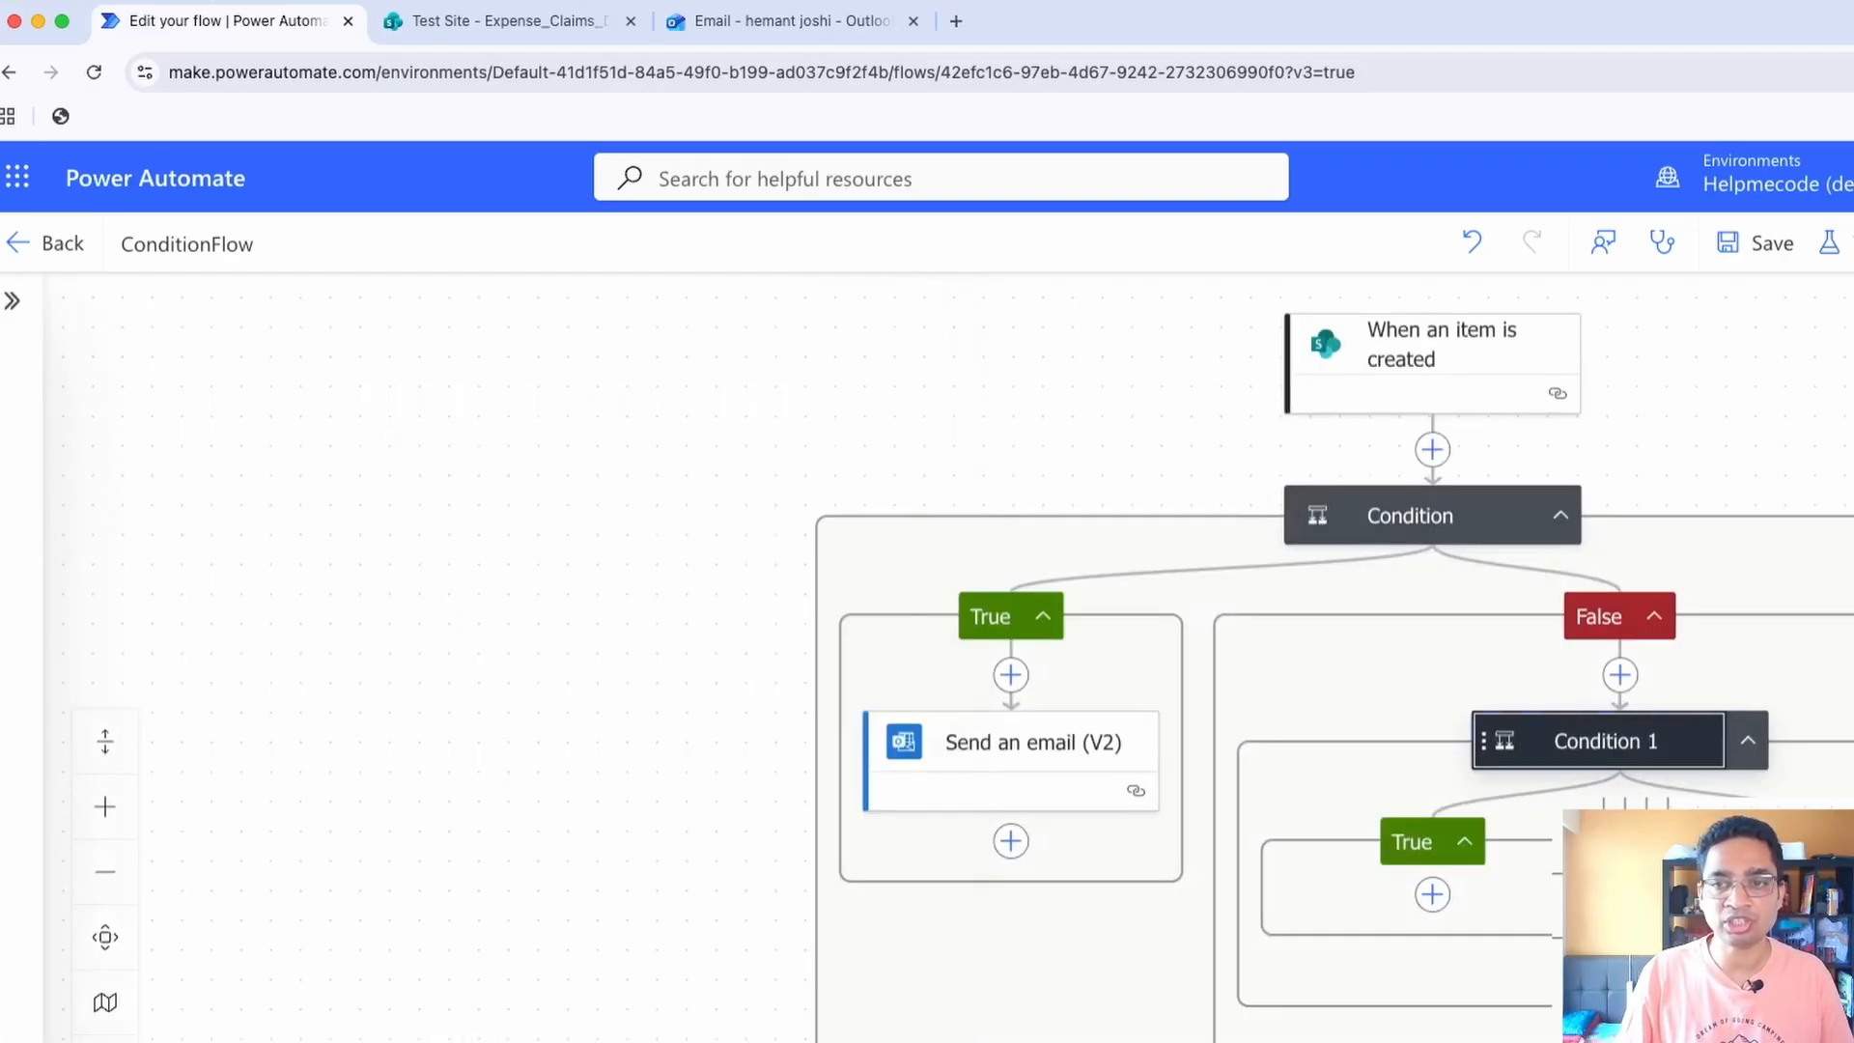
Configure Condition 1 to check that ExpenseCategory Value is equal to Others
{"action": "left_click", "coordinate": [1598, 741]}
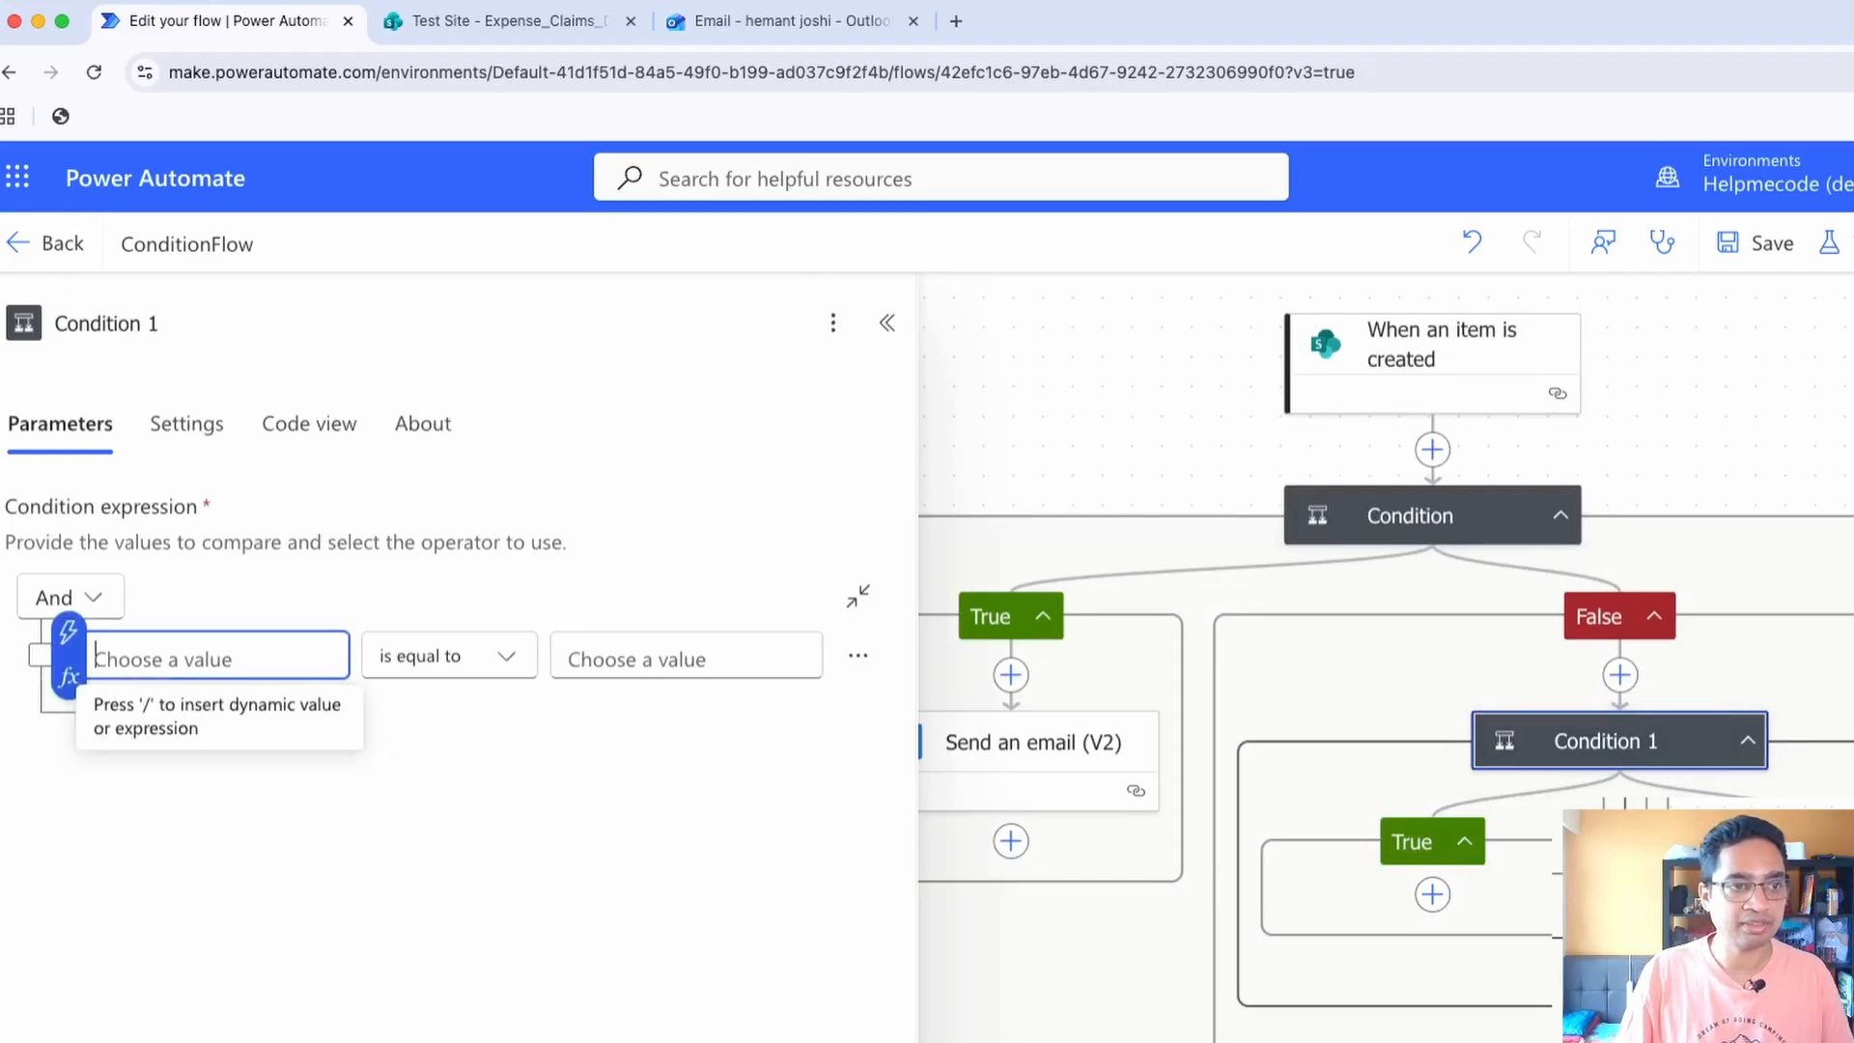
{"action": "left_click", "coordinate": [68, 633]}
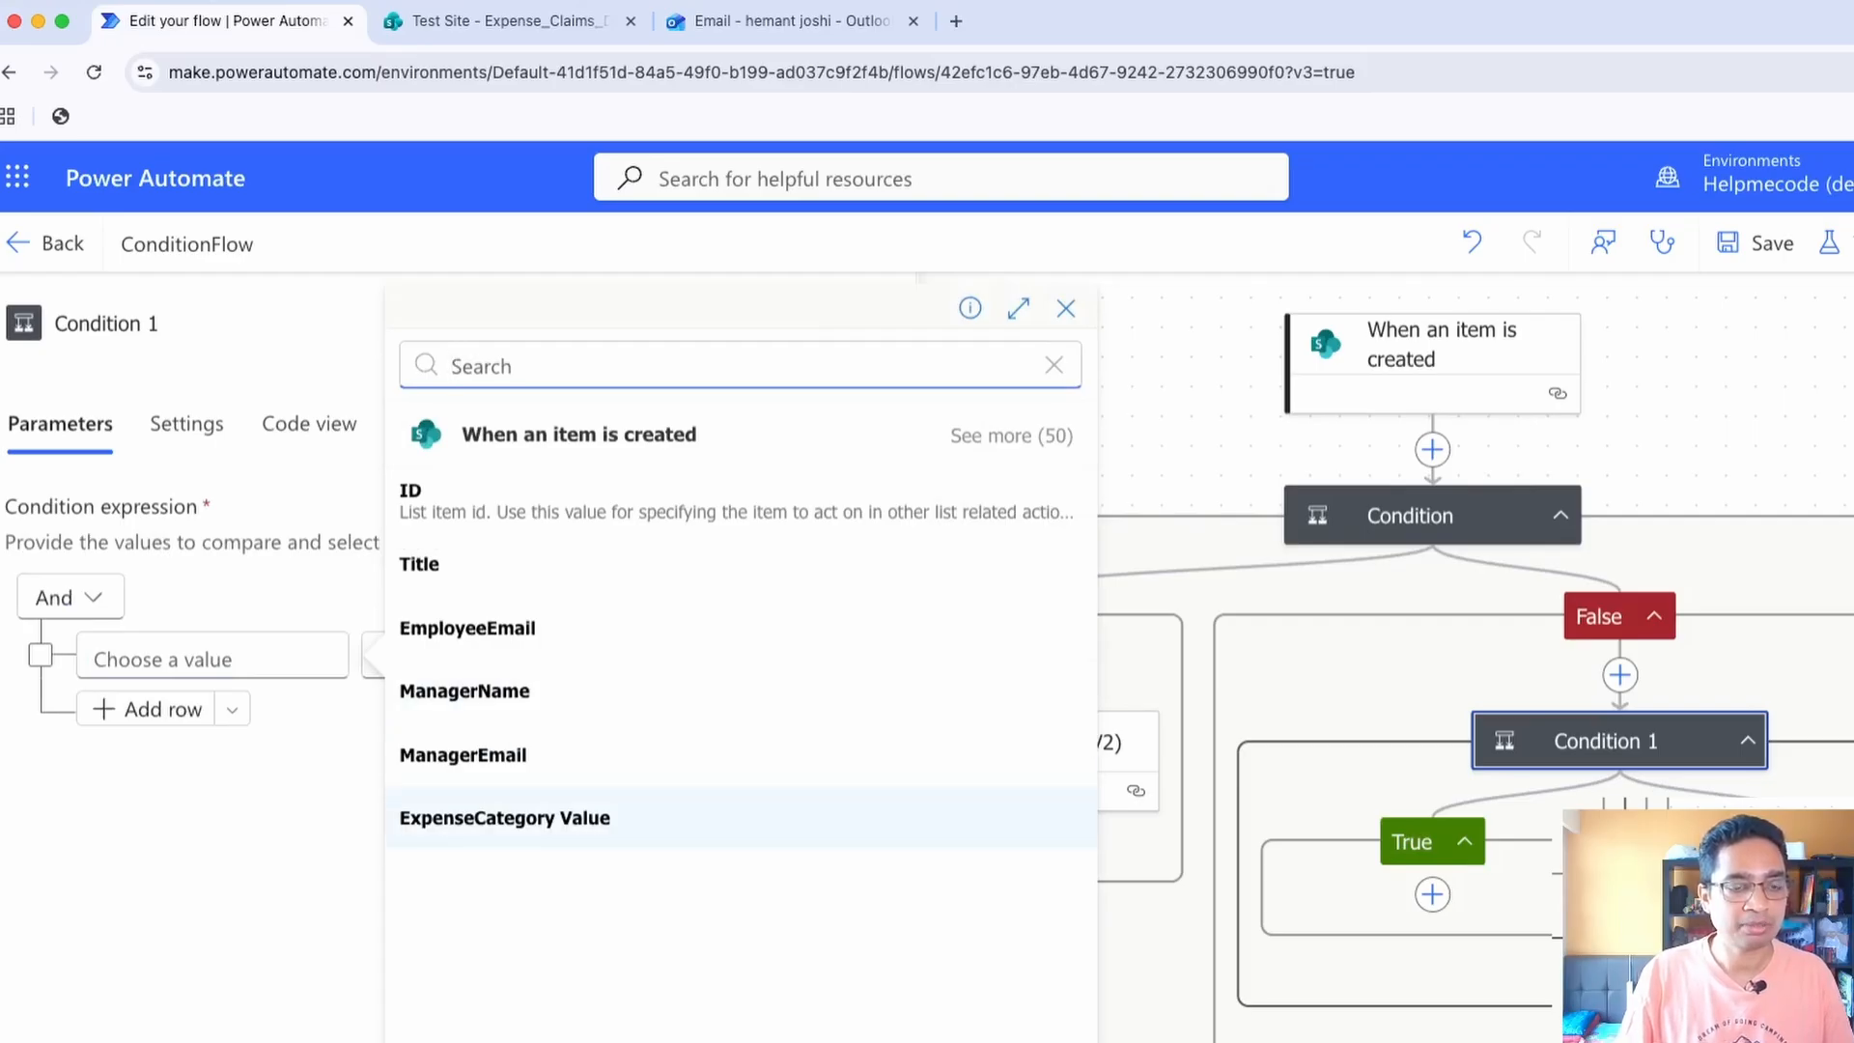
{"action": "left_click", "coordinate": [504, 818]}
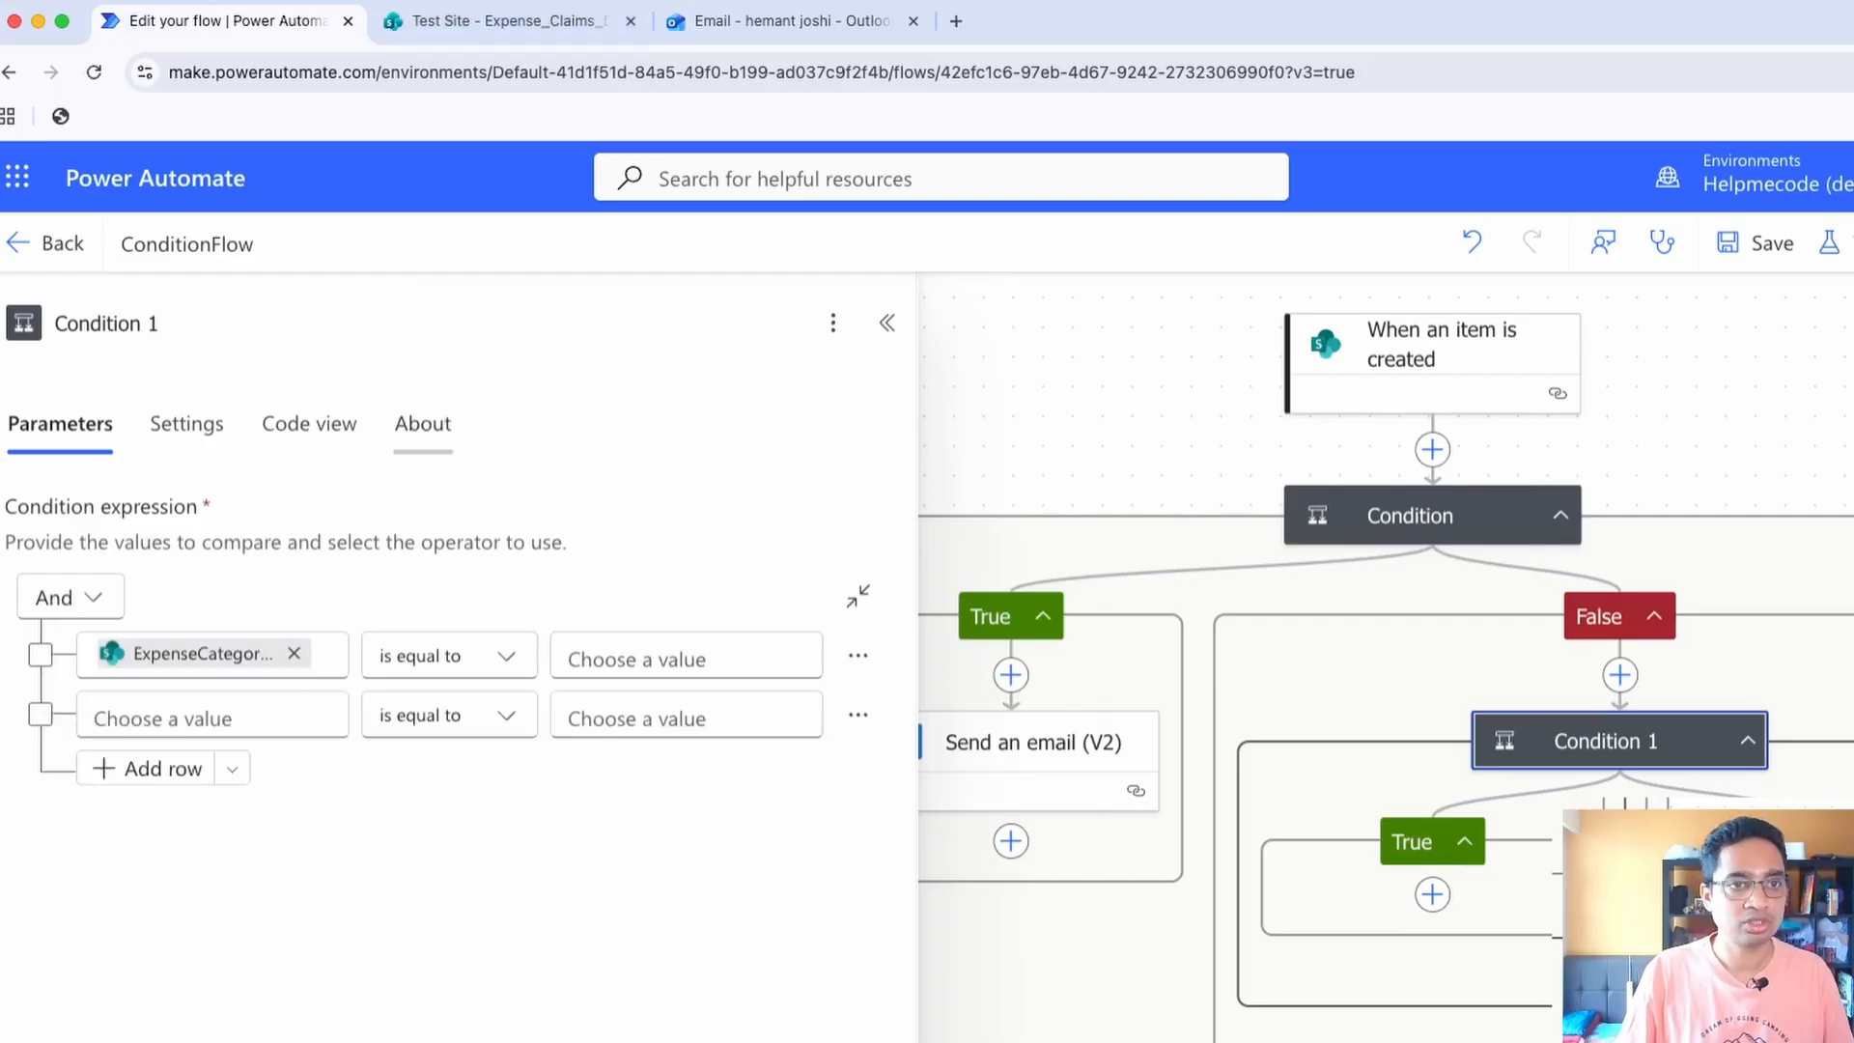
{"action": "left_click", "coordinate": [680, 657]}
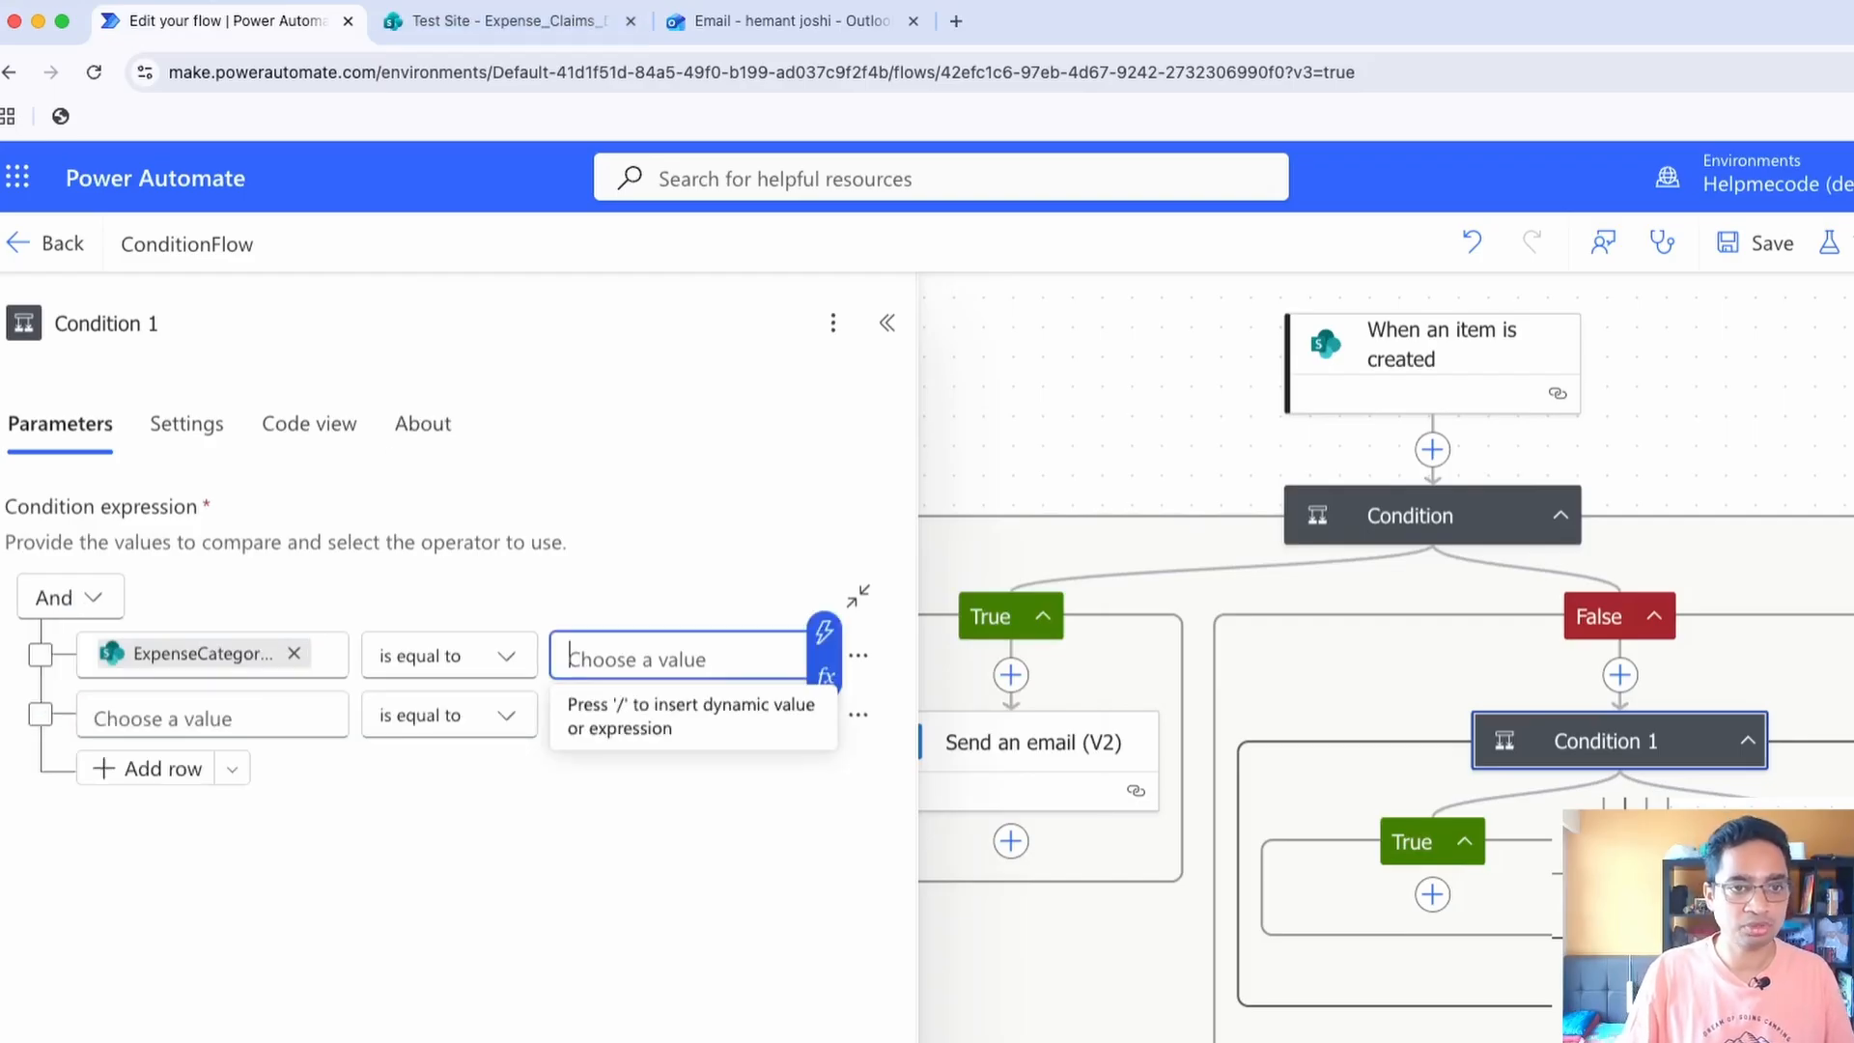
{"action": "type", "text": "Other"}
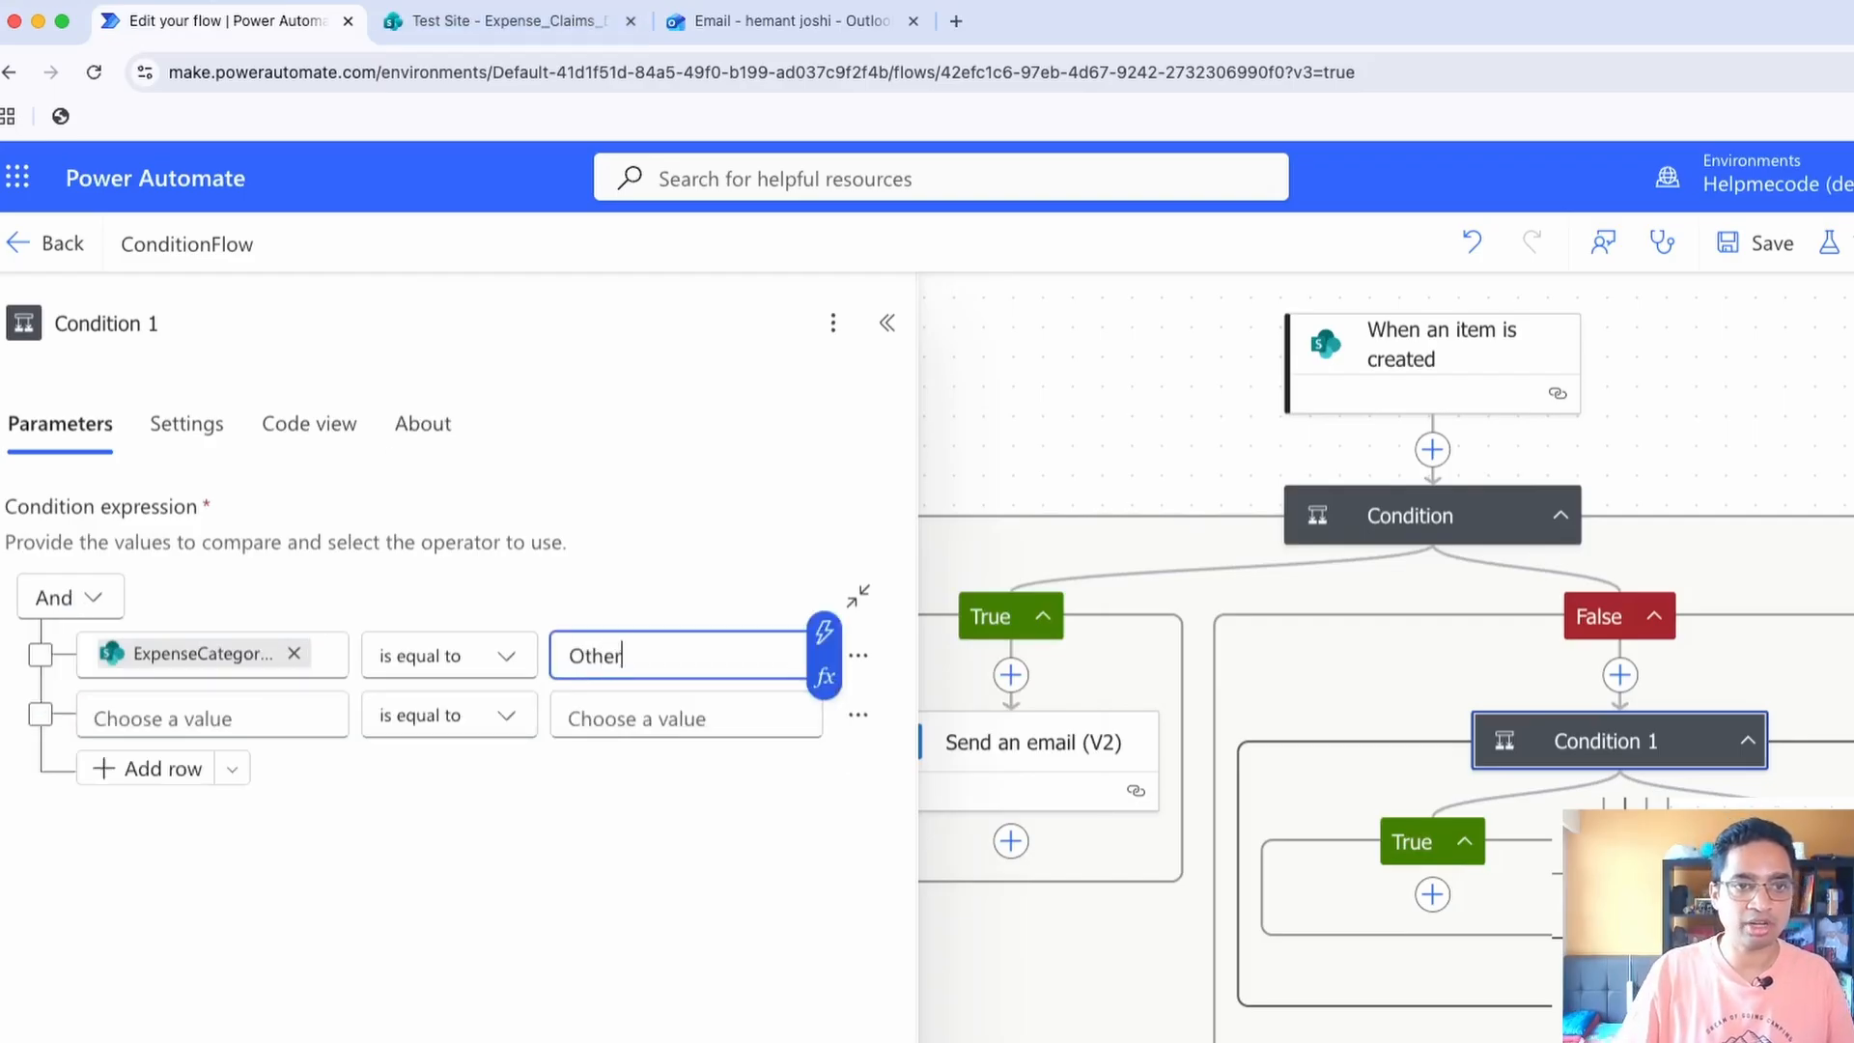
{"action": "type", "text": "s"}
{"action": "key", "text": "Tab"}
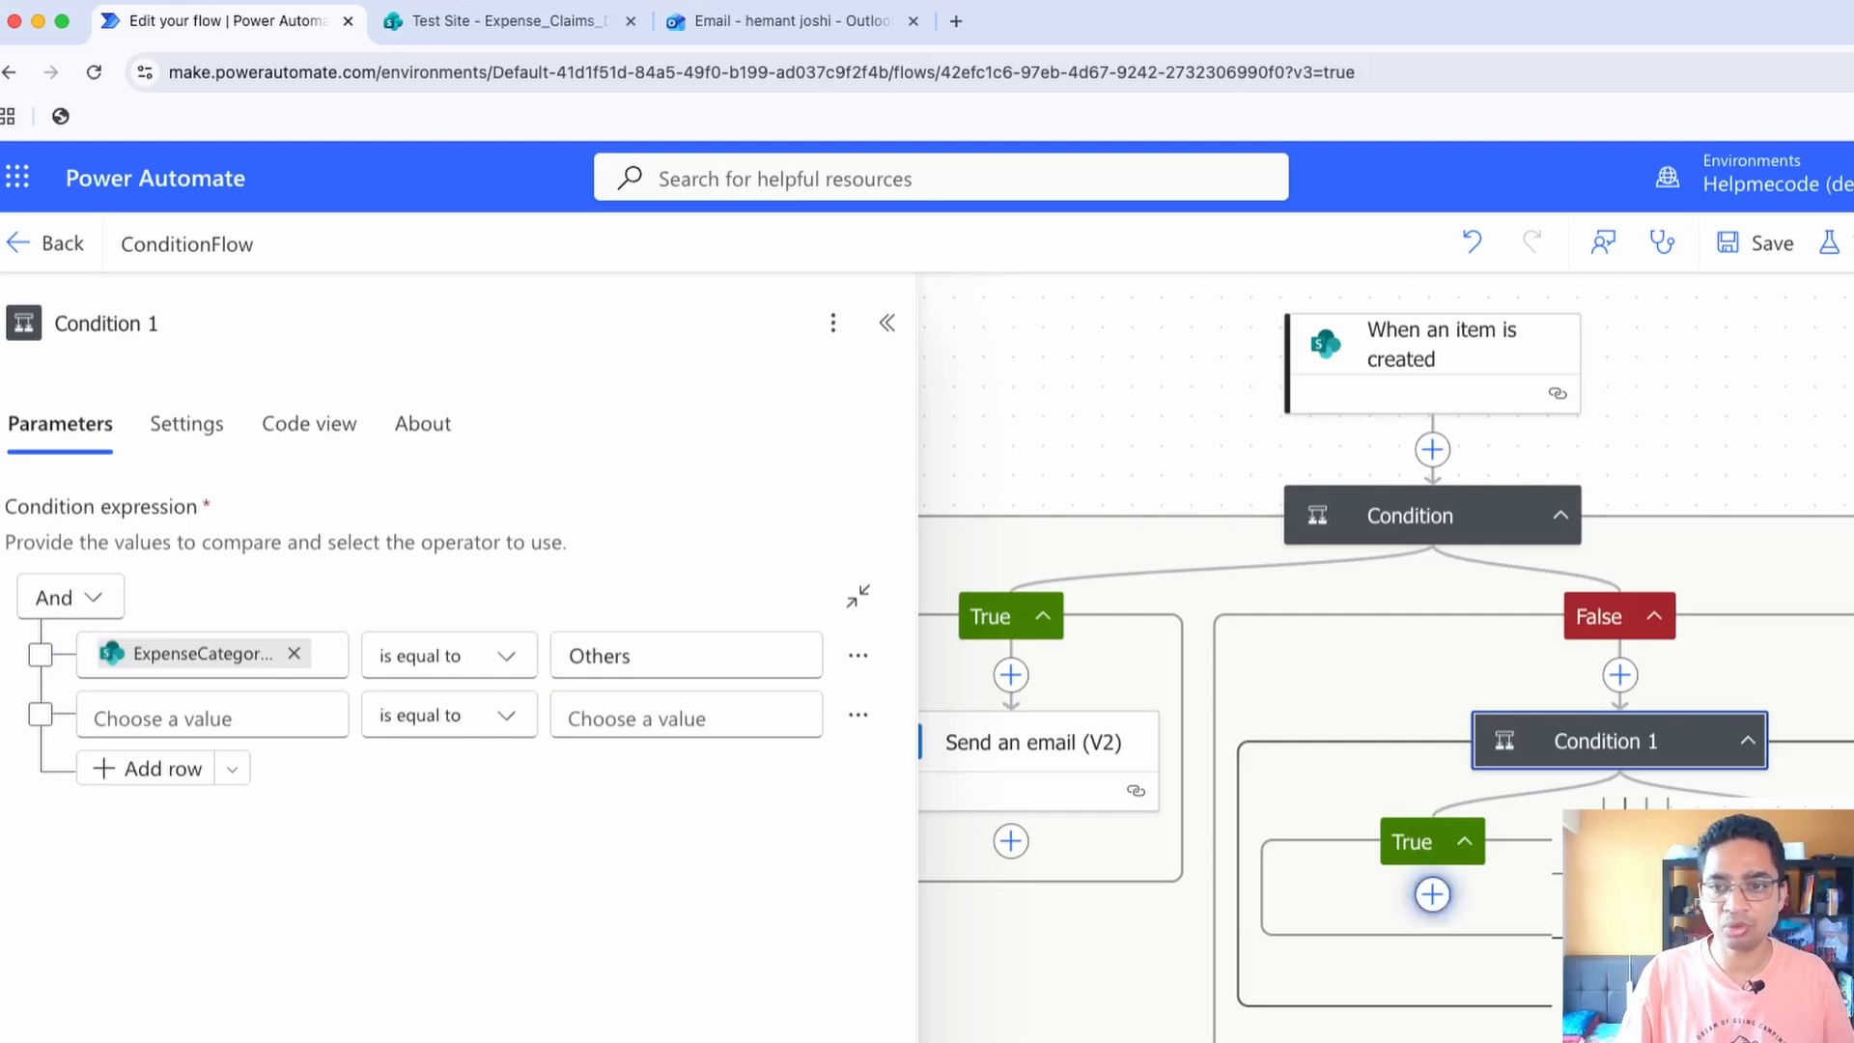
Add a Compose action to Condition 1's True branch with the input text "Others category and limit has not"
{"action": "left_click", "coordinate": [1432, 893]}
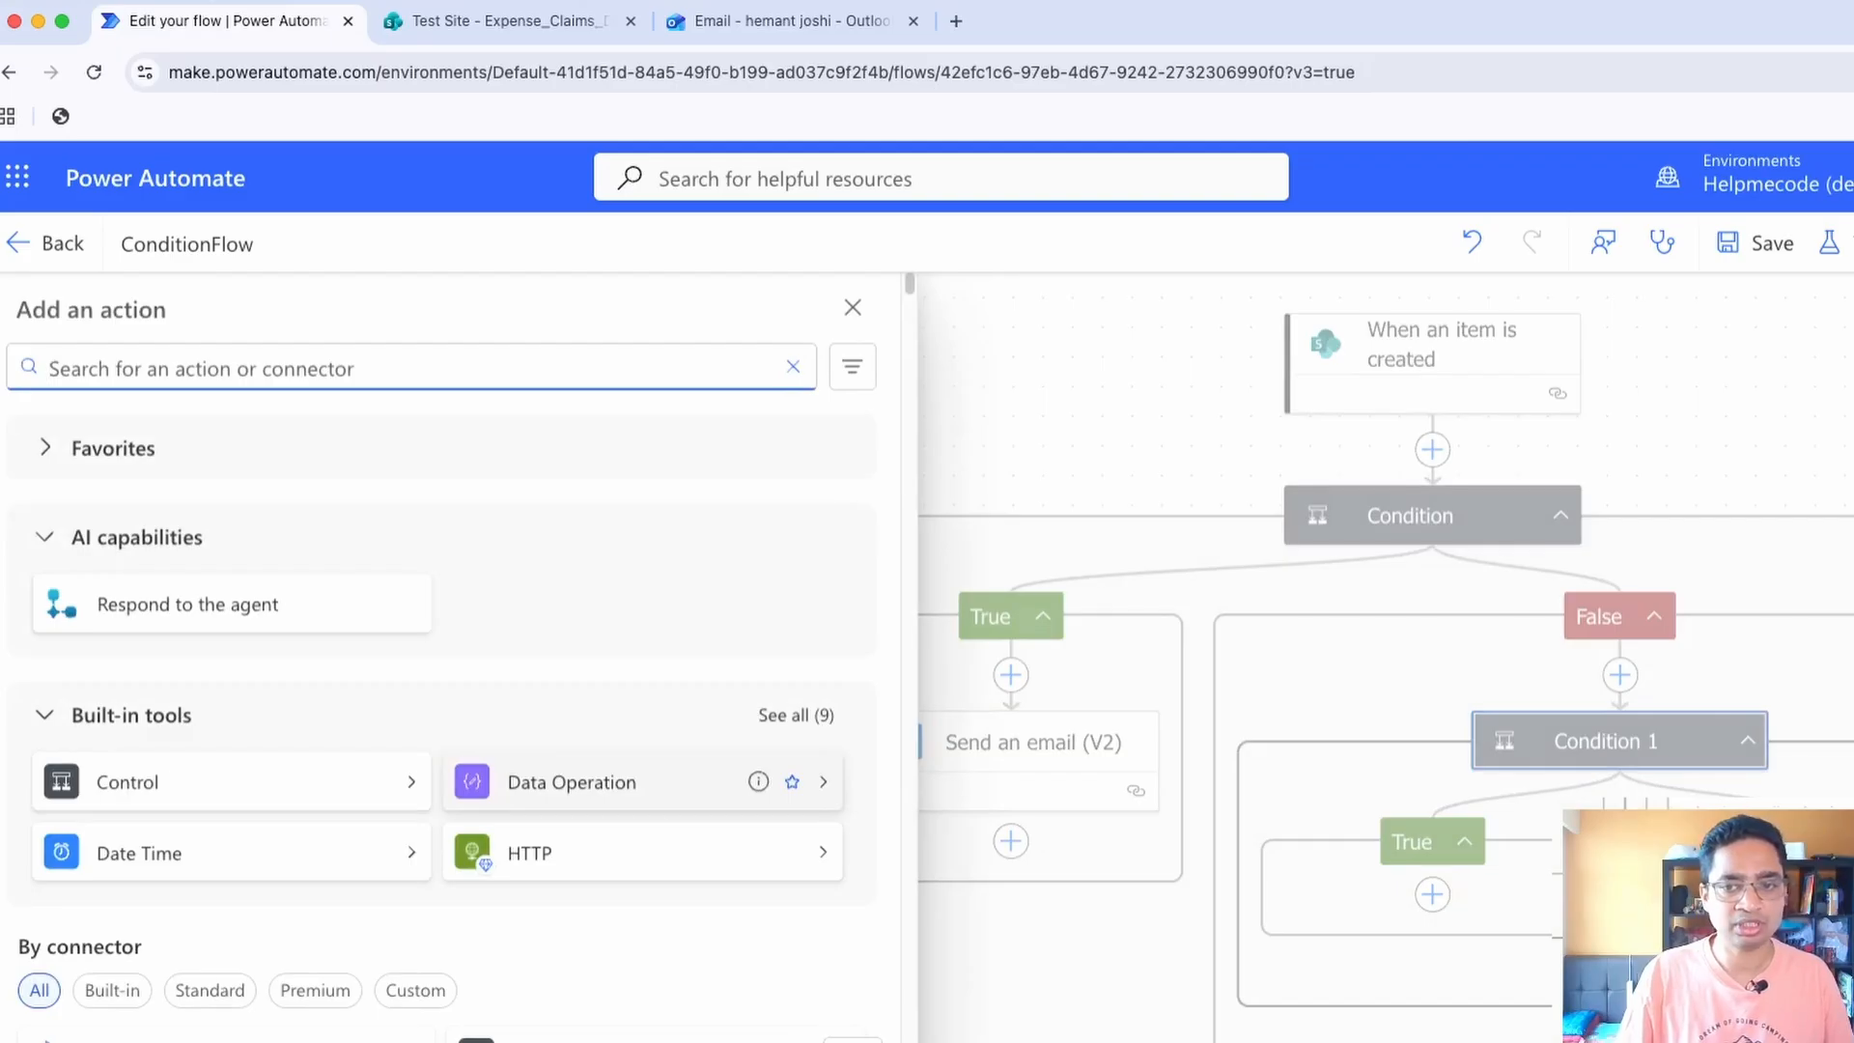
{"action": "left_click", "coordinate": [572, 781]}
{"action": "left_click", "coordinate": [122, 435]}
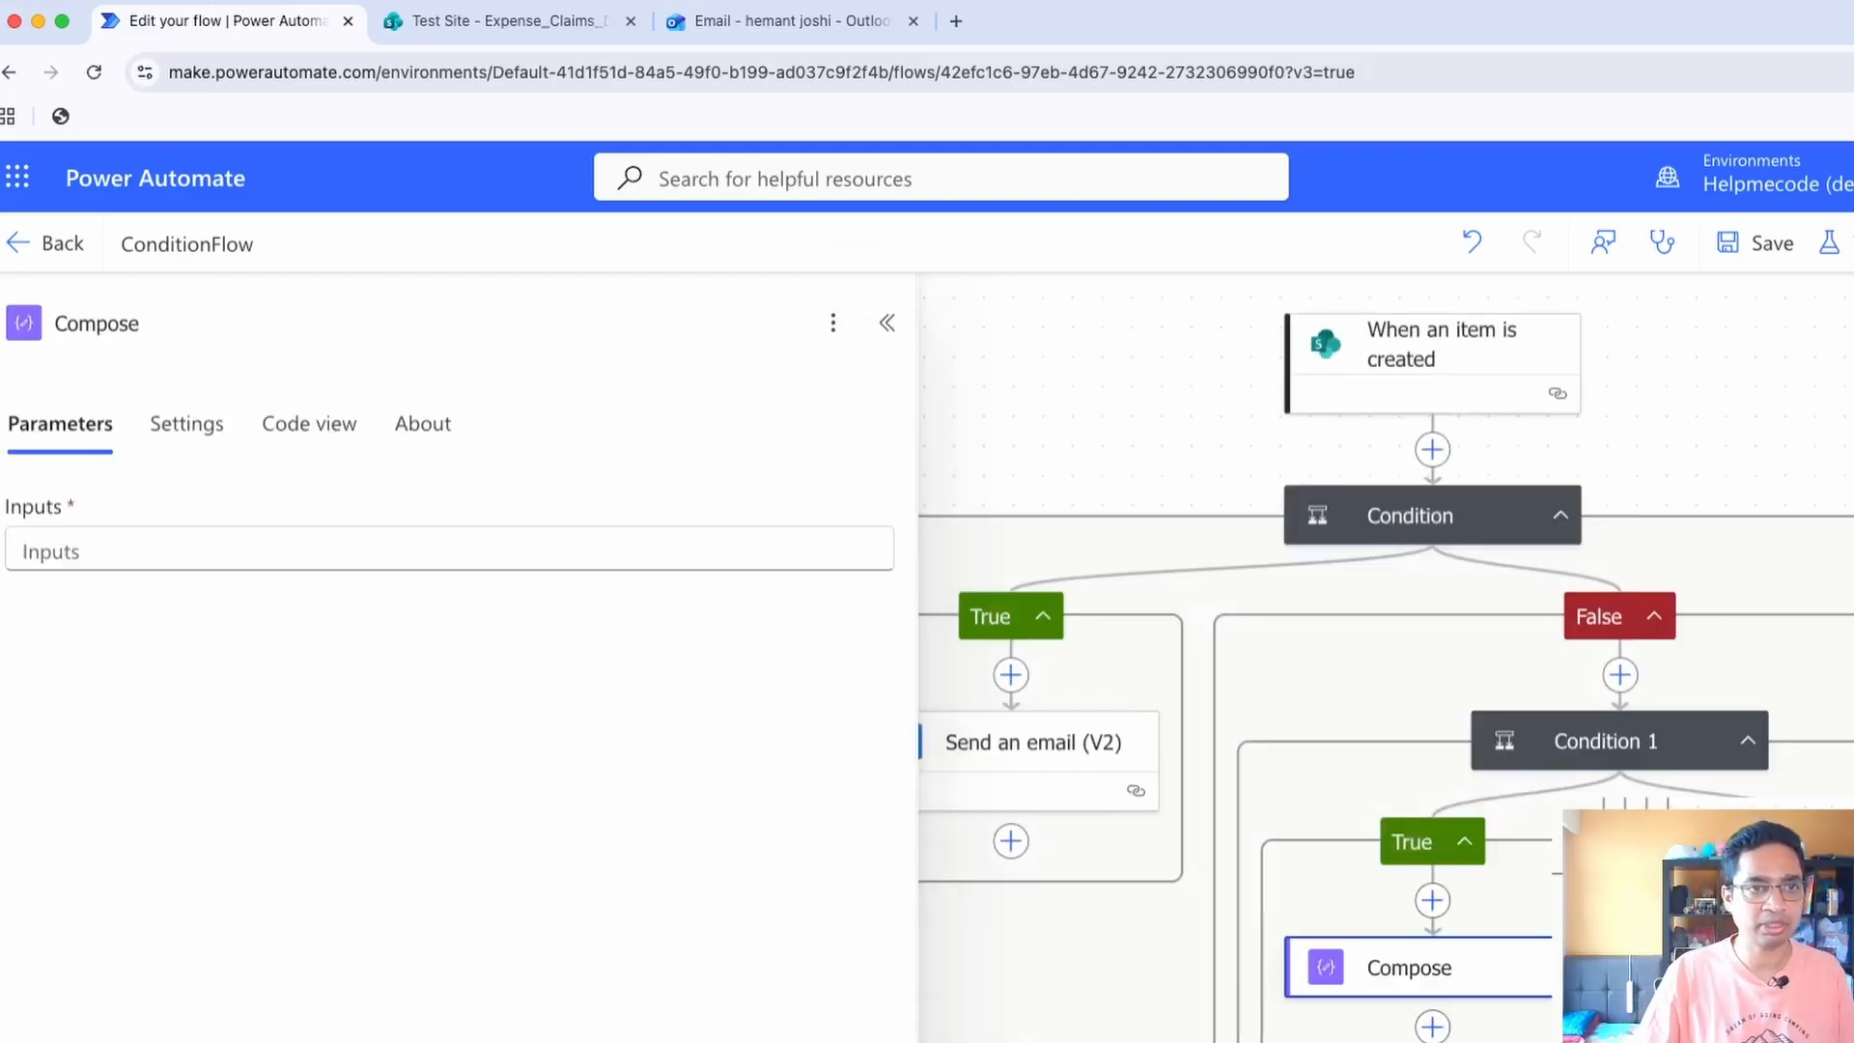
{"action": "left_click", "coordinate": [449, 549]}
{"action": "type", "text": "O"}
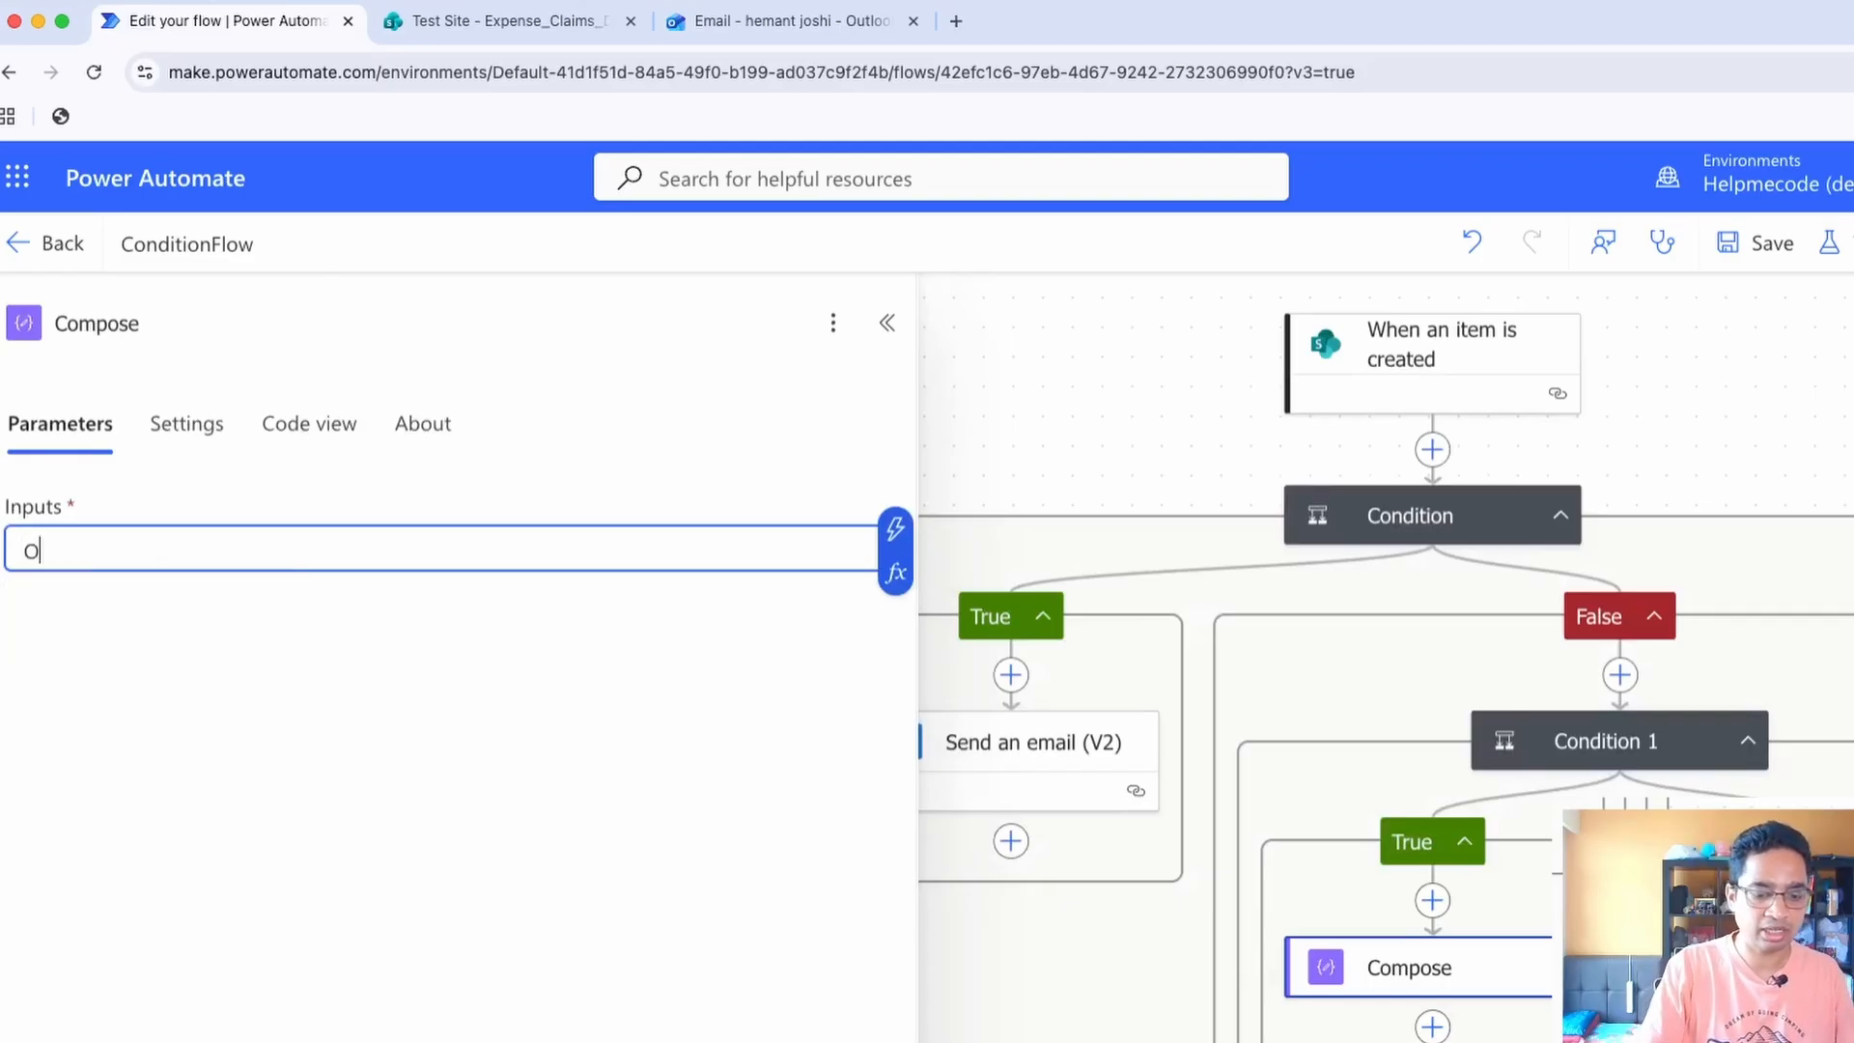
{"action": "type", "text": "thers ca"}
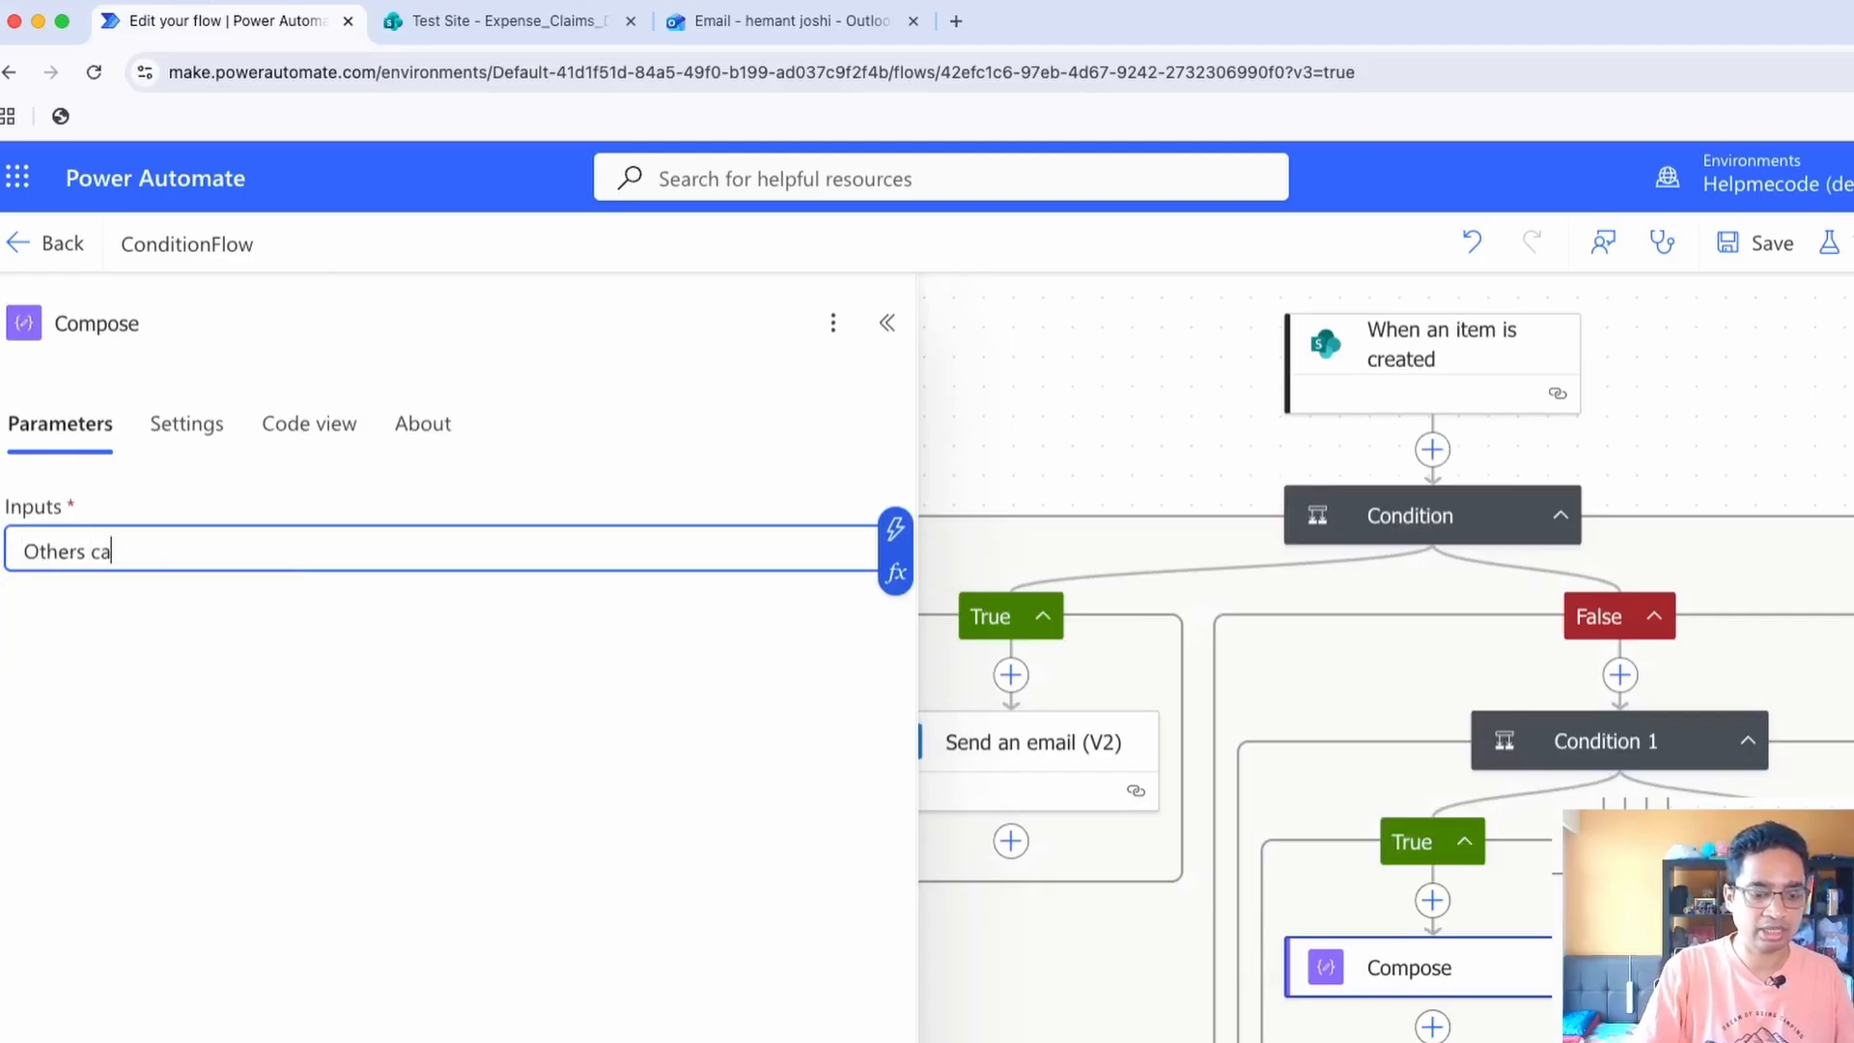
{"action": "type", "text": "tegory and "}
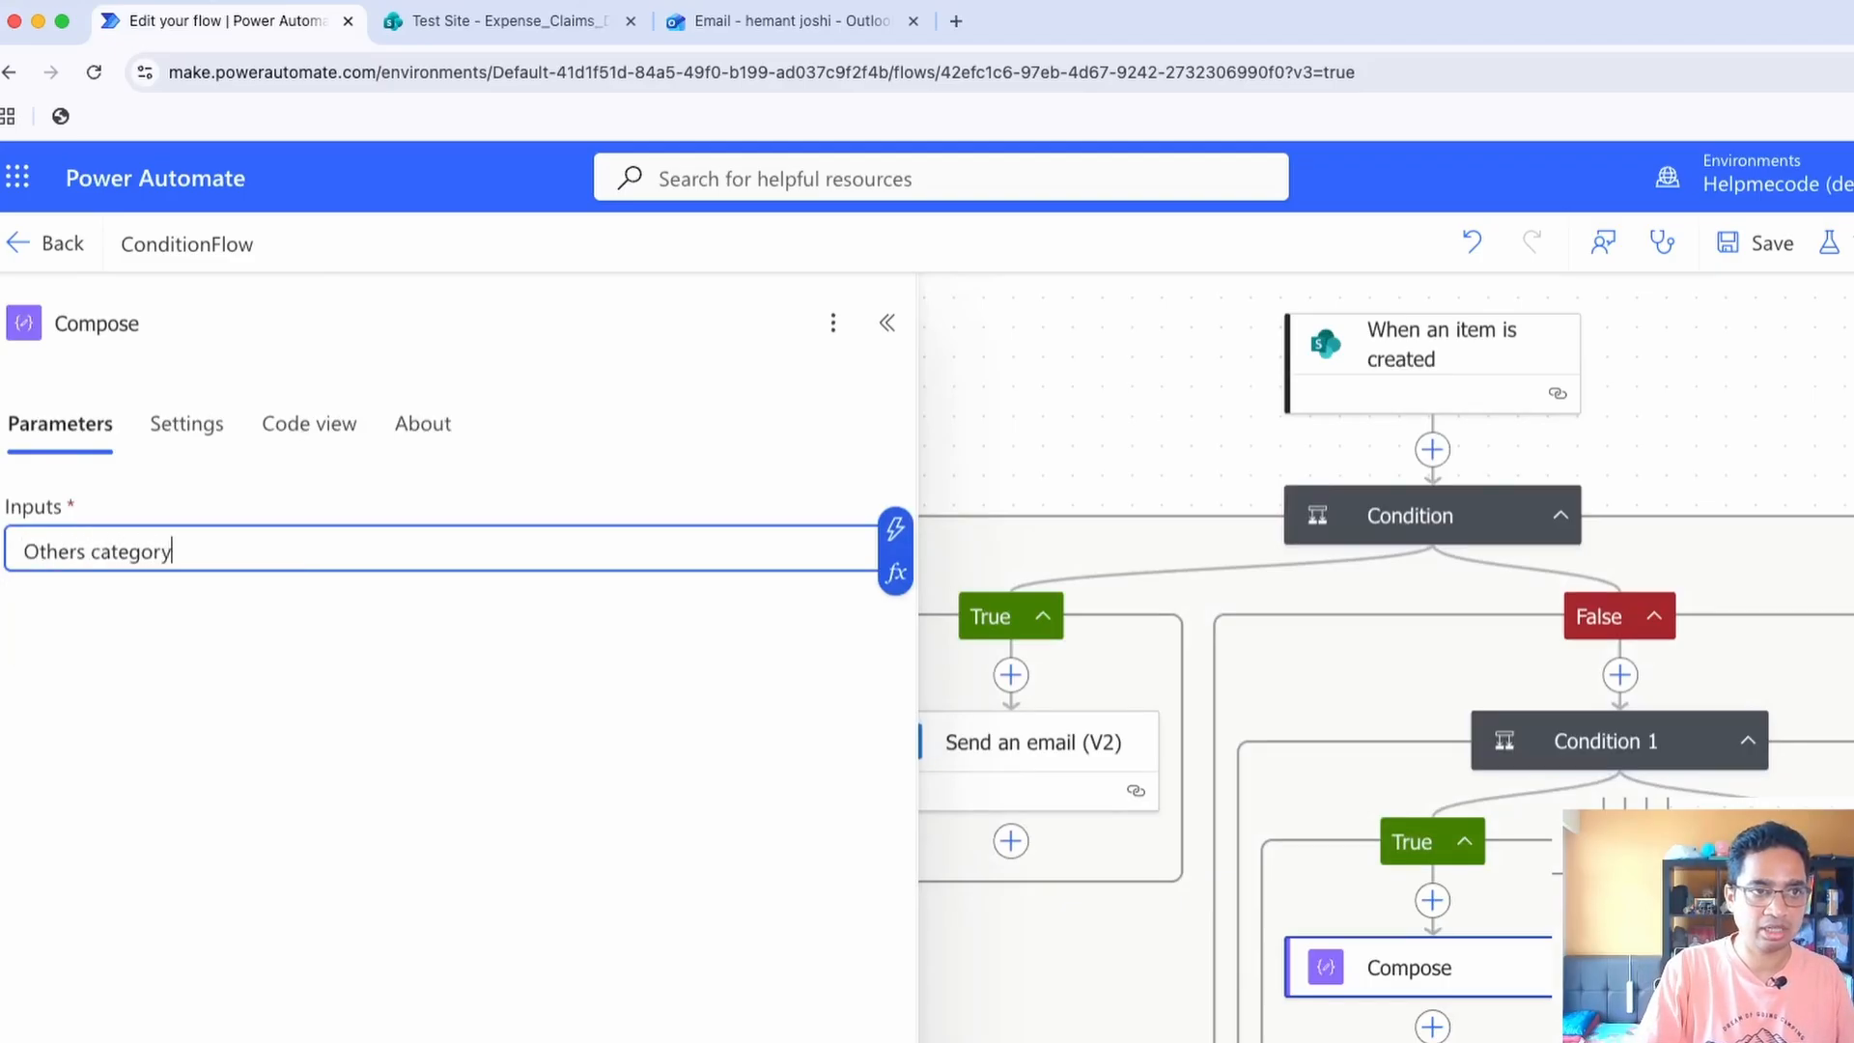
{"action": "type", "text": "limit has not"}
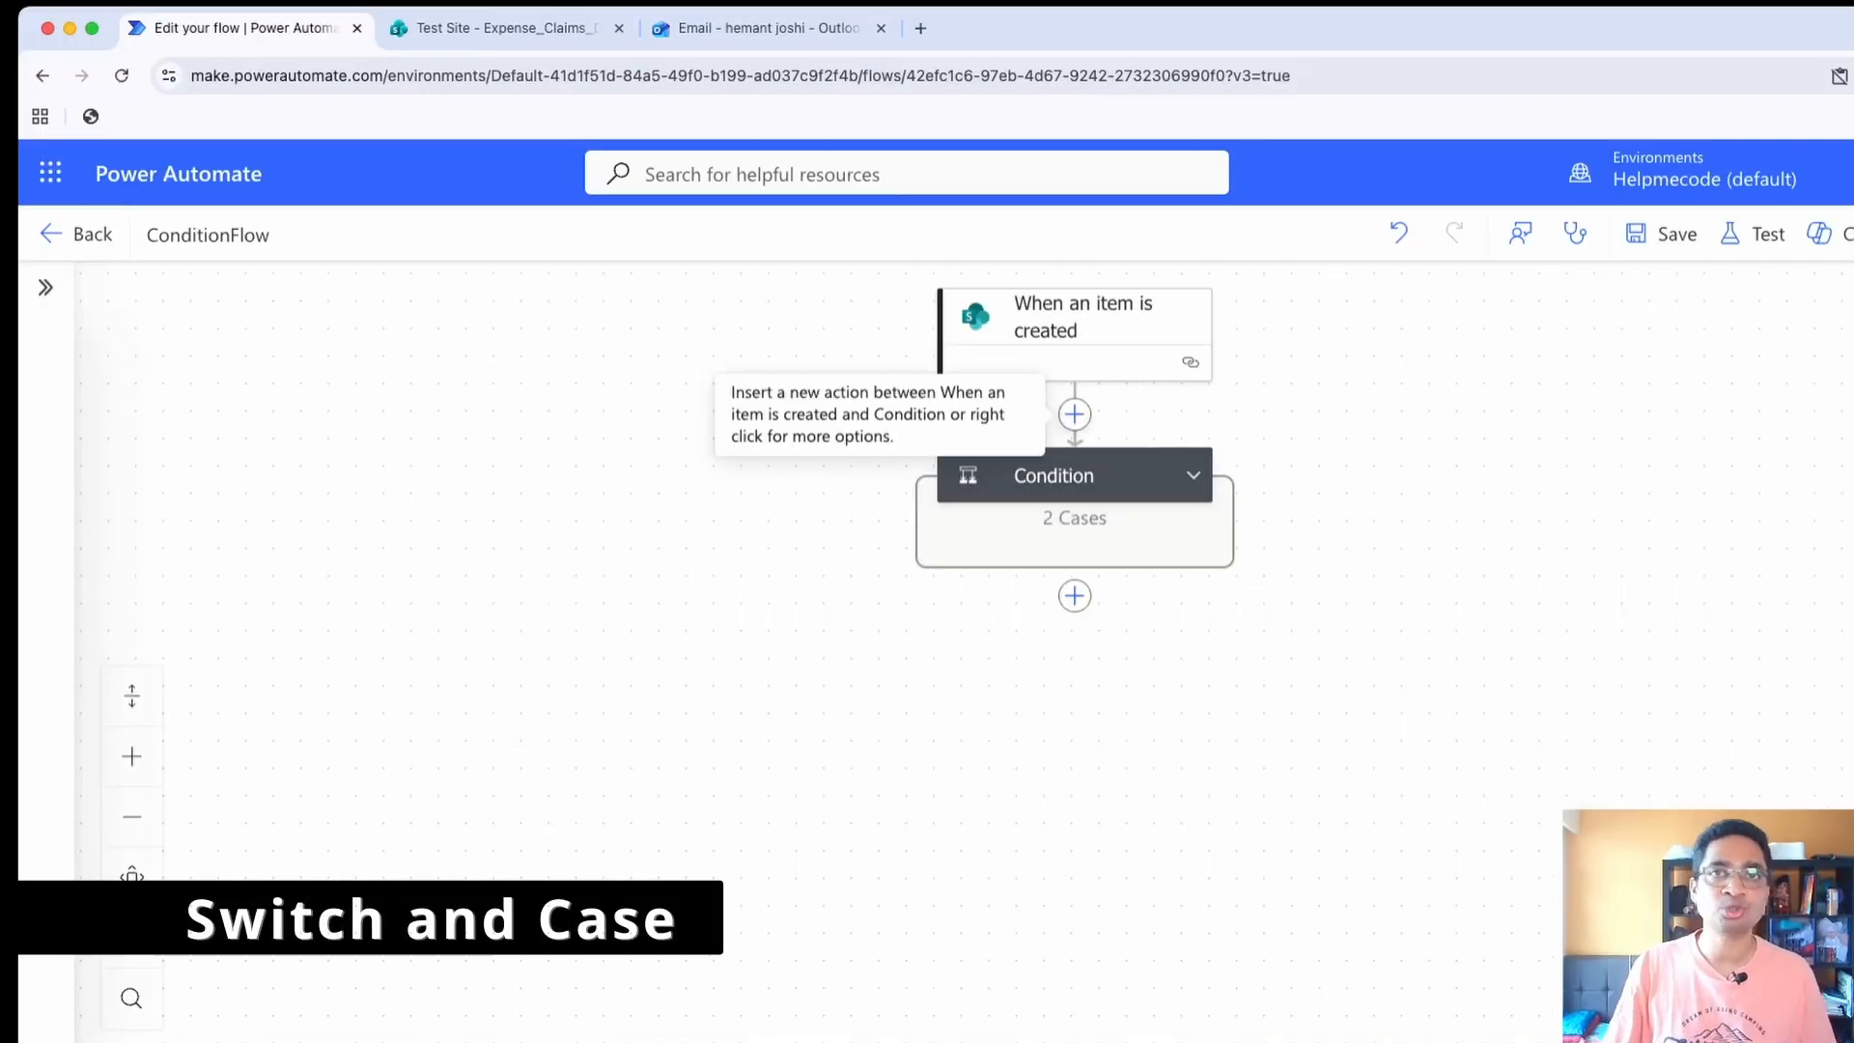
Insert a Switch control between the trigger and the Condition, switching on ExpenseCategory Value
{"action": "left_click", "coordinate": [1075, 414]}
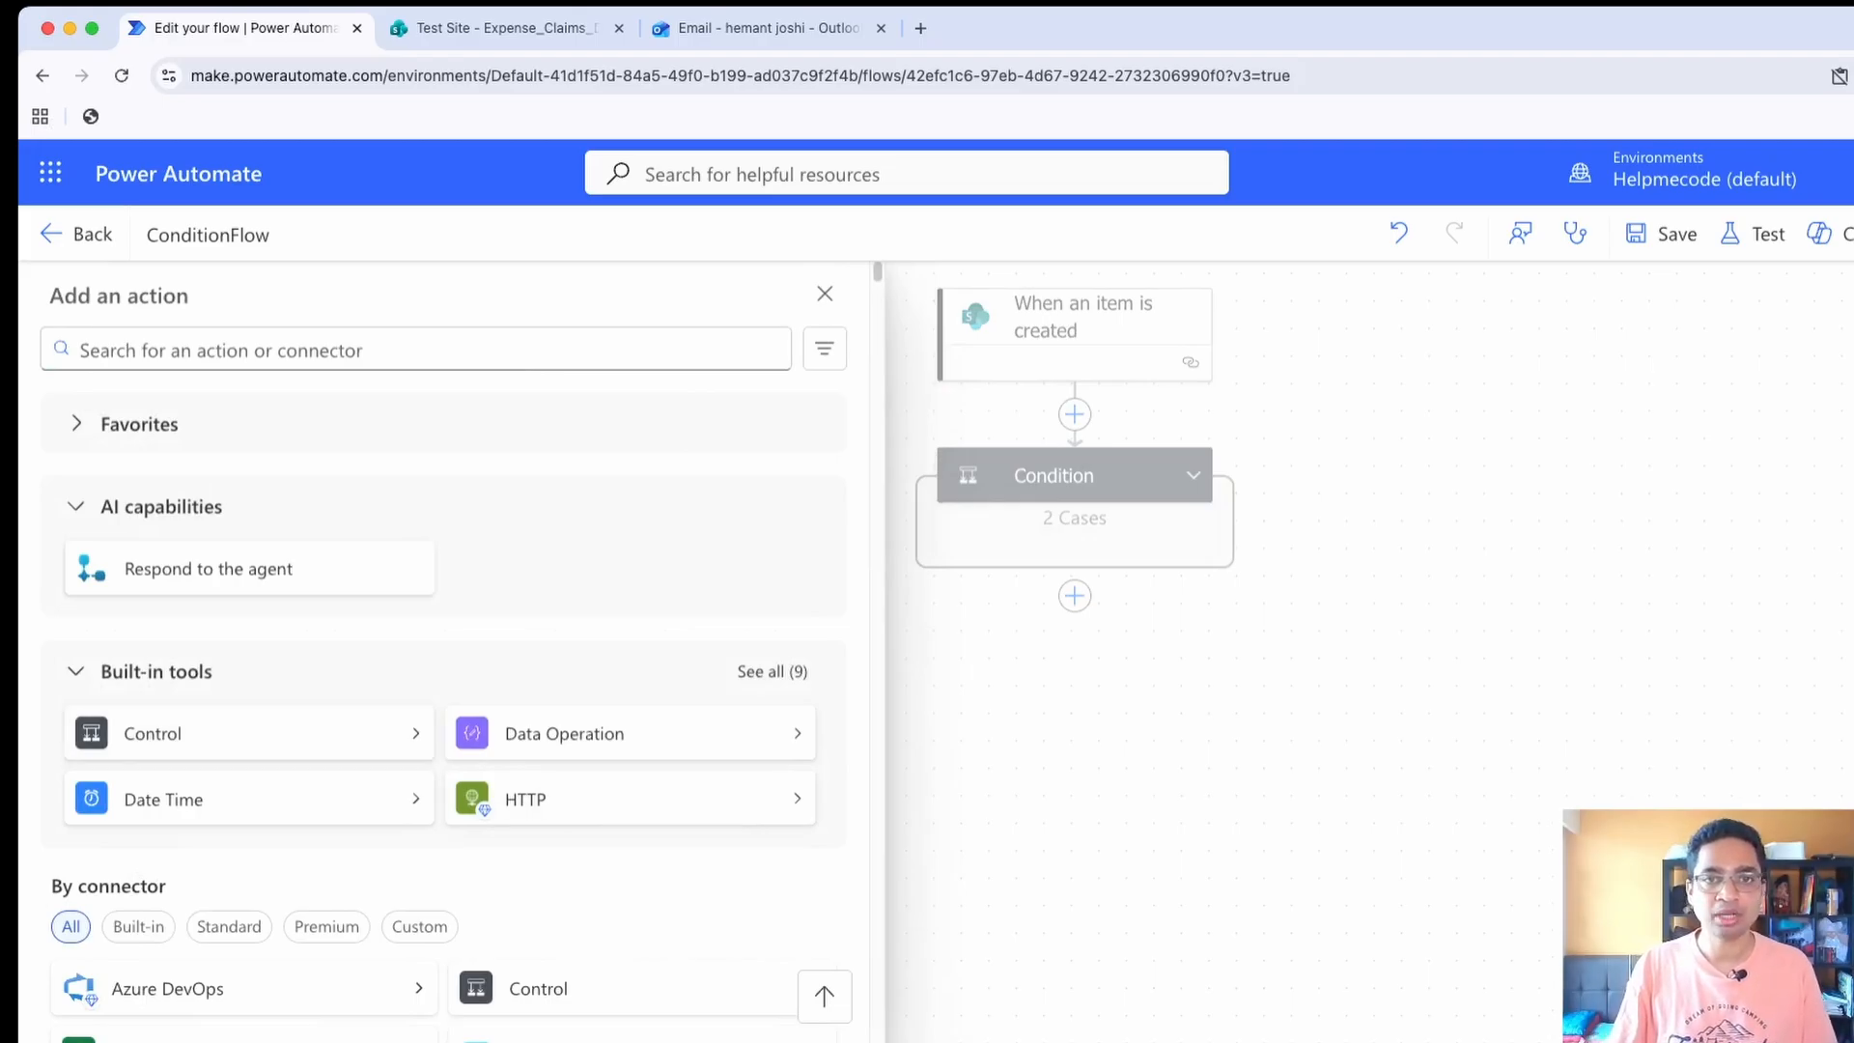
{"action": "left_click", "coordinate": [1075, 414]}
{"action": "left_click", "coordinate": [1075, 414]}
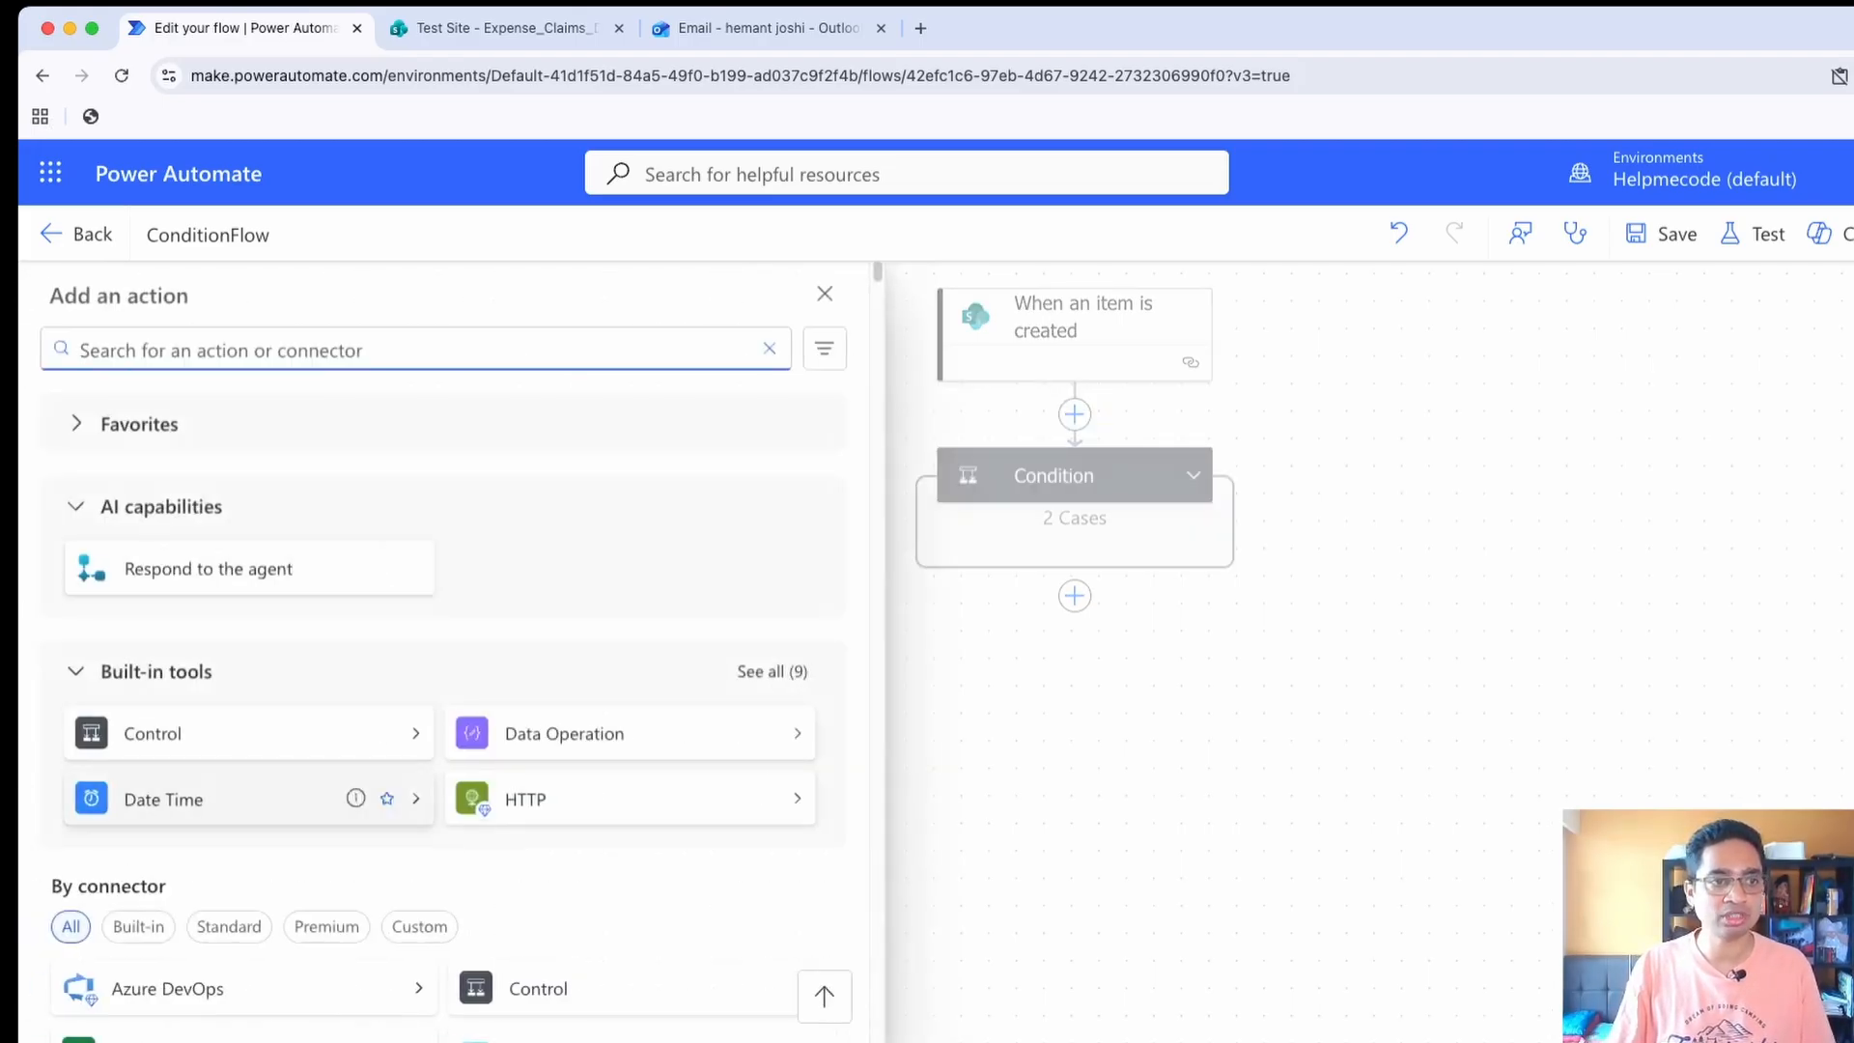
{"action": "left_click", "coordinate": [380, 734]}
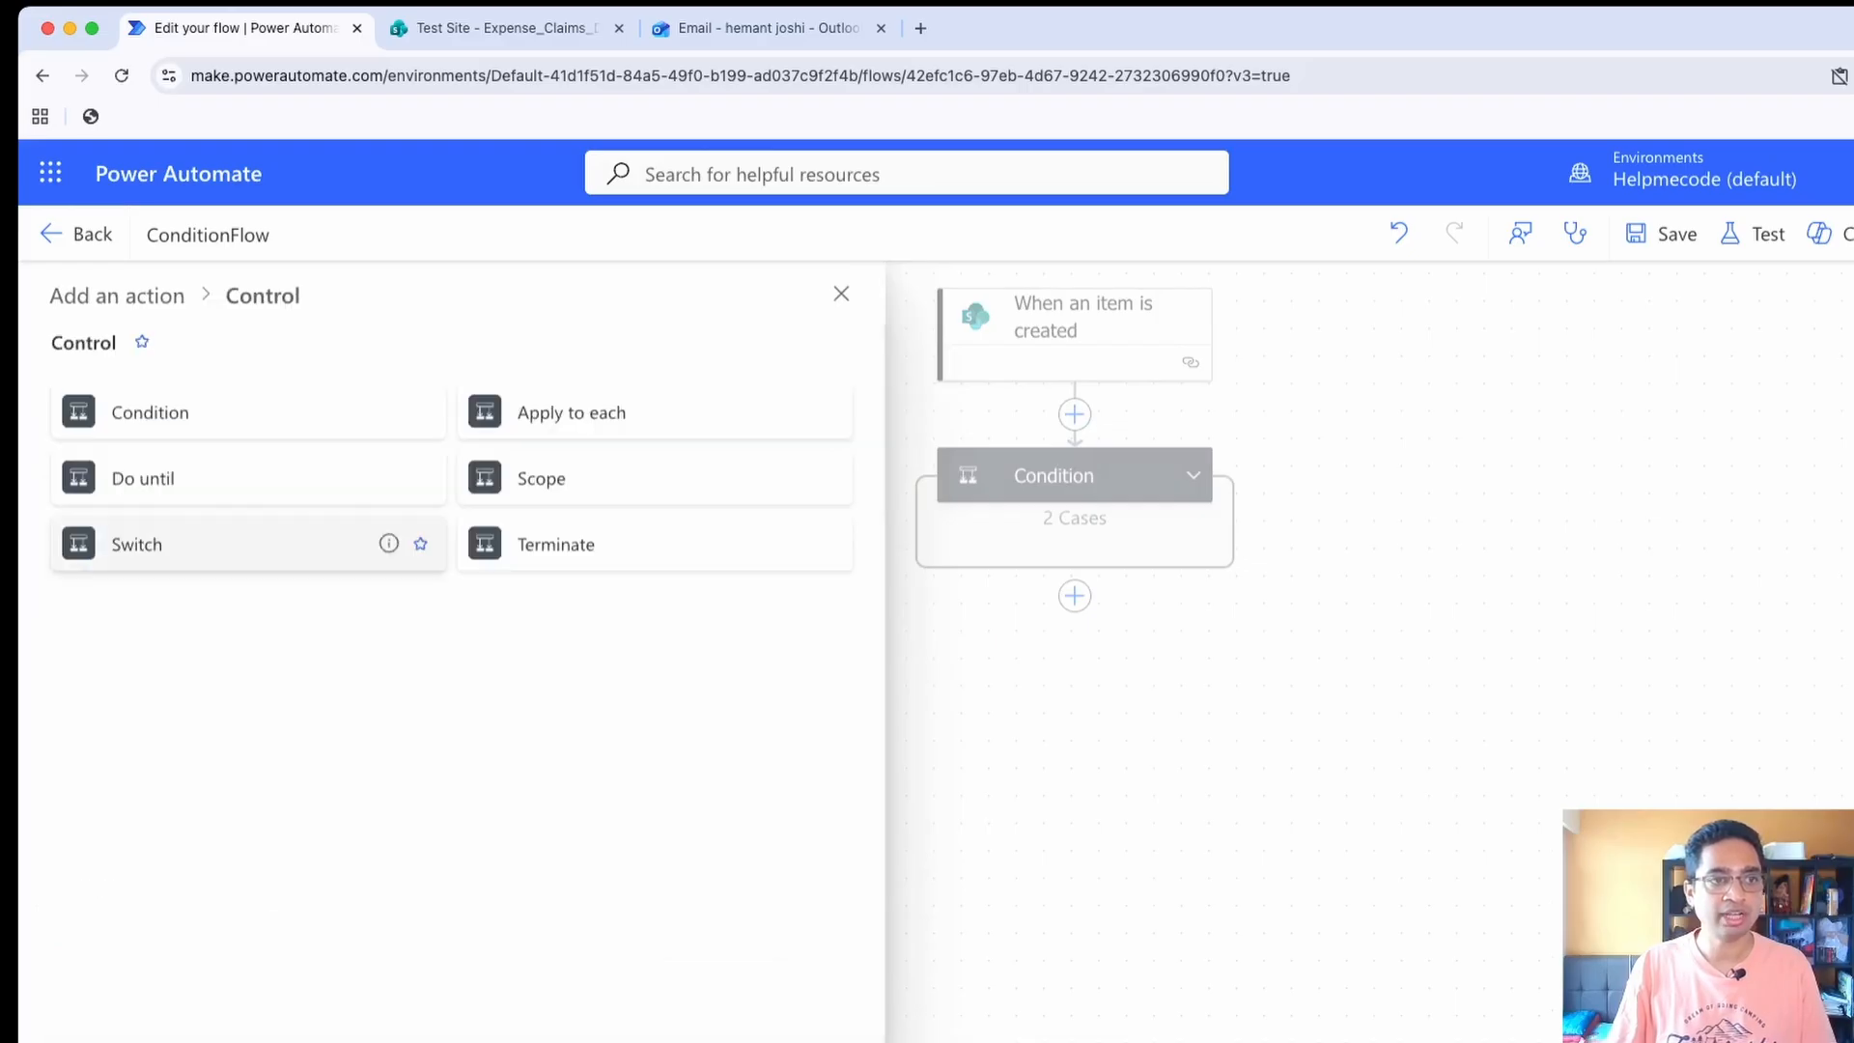
{"action": "left_click", "coordinate": [136, 544]}
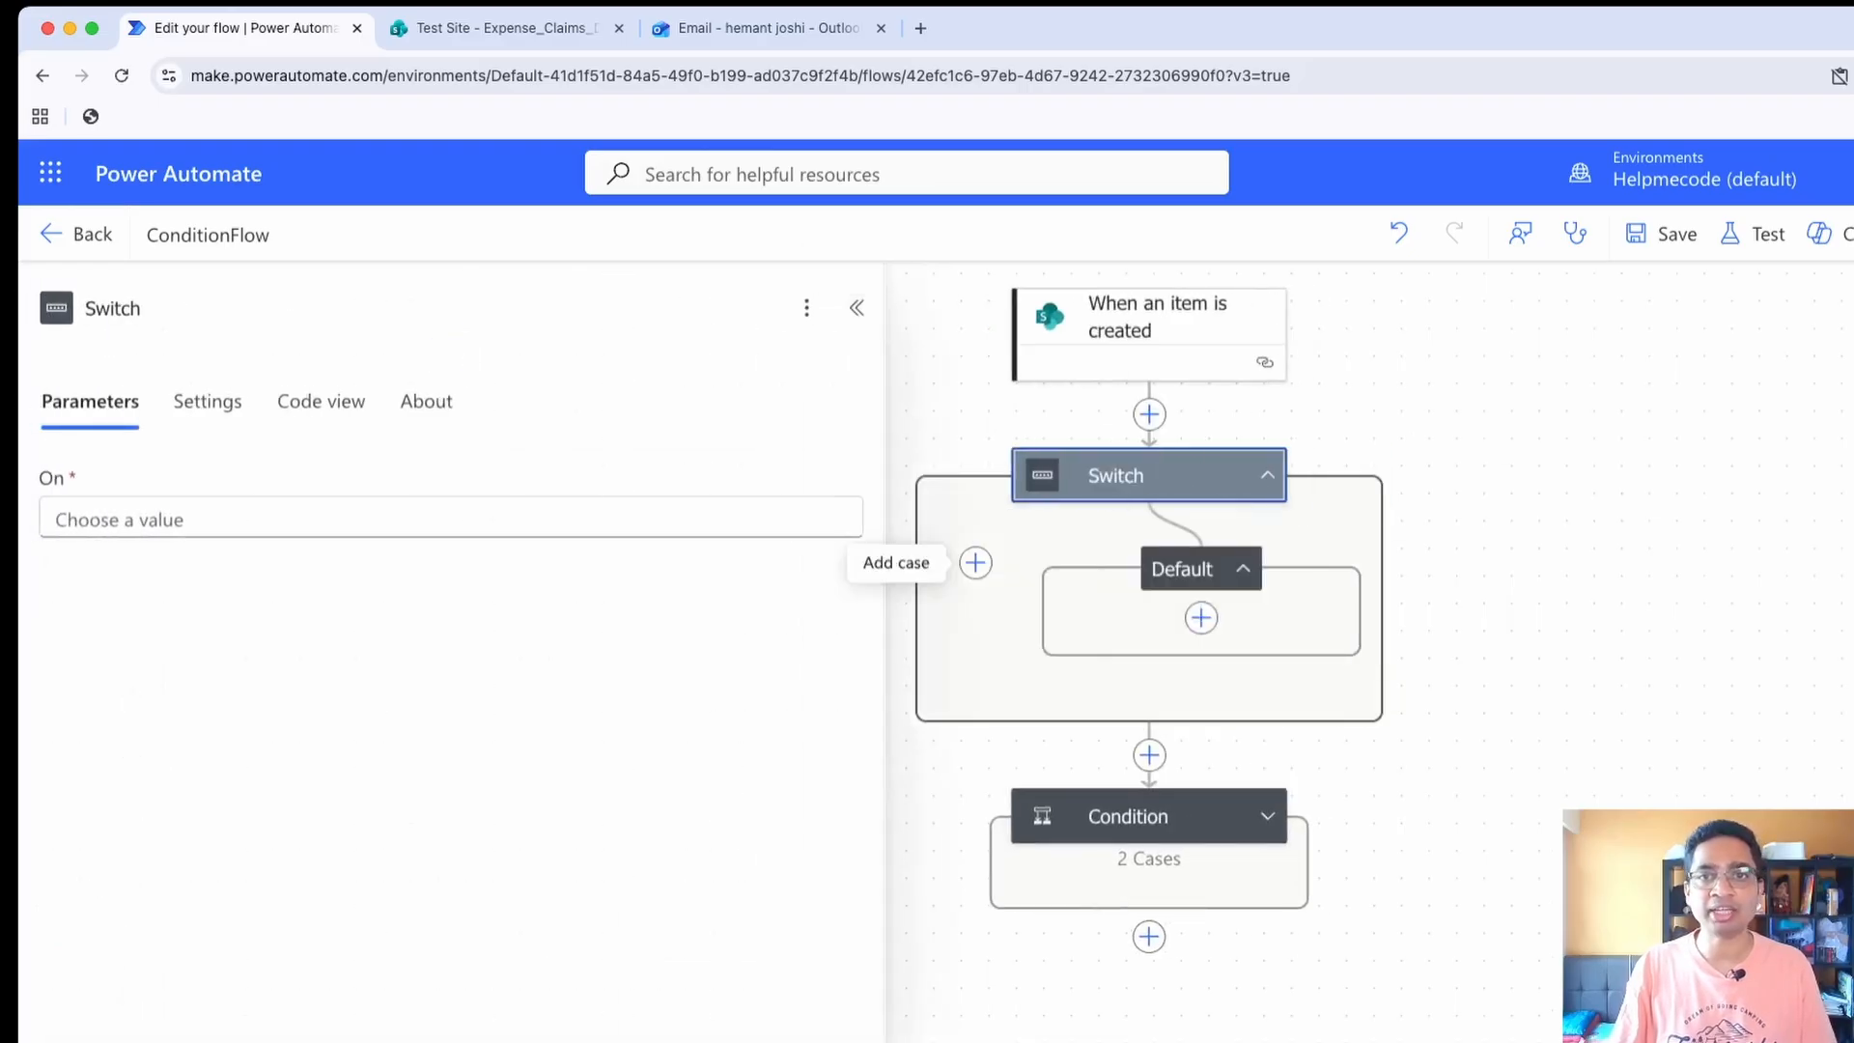
{"action": "left_click", "coordinate": [451, 520]}
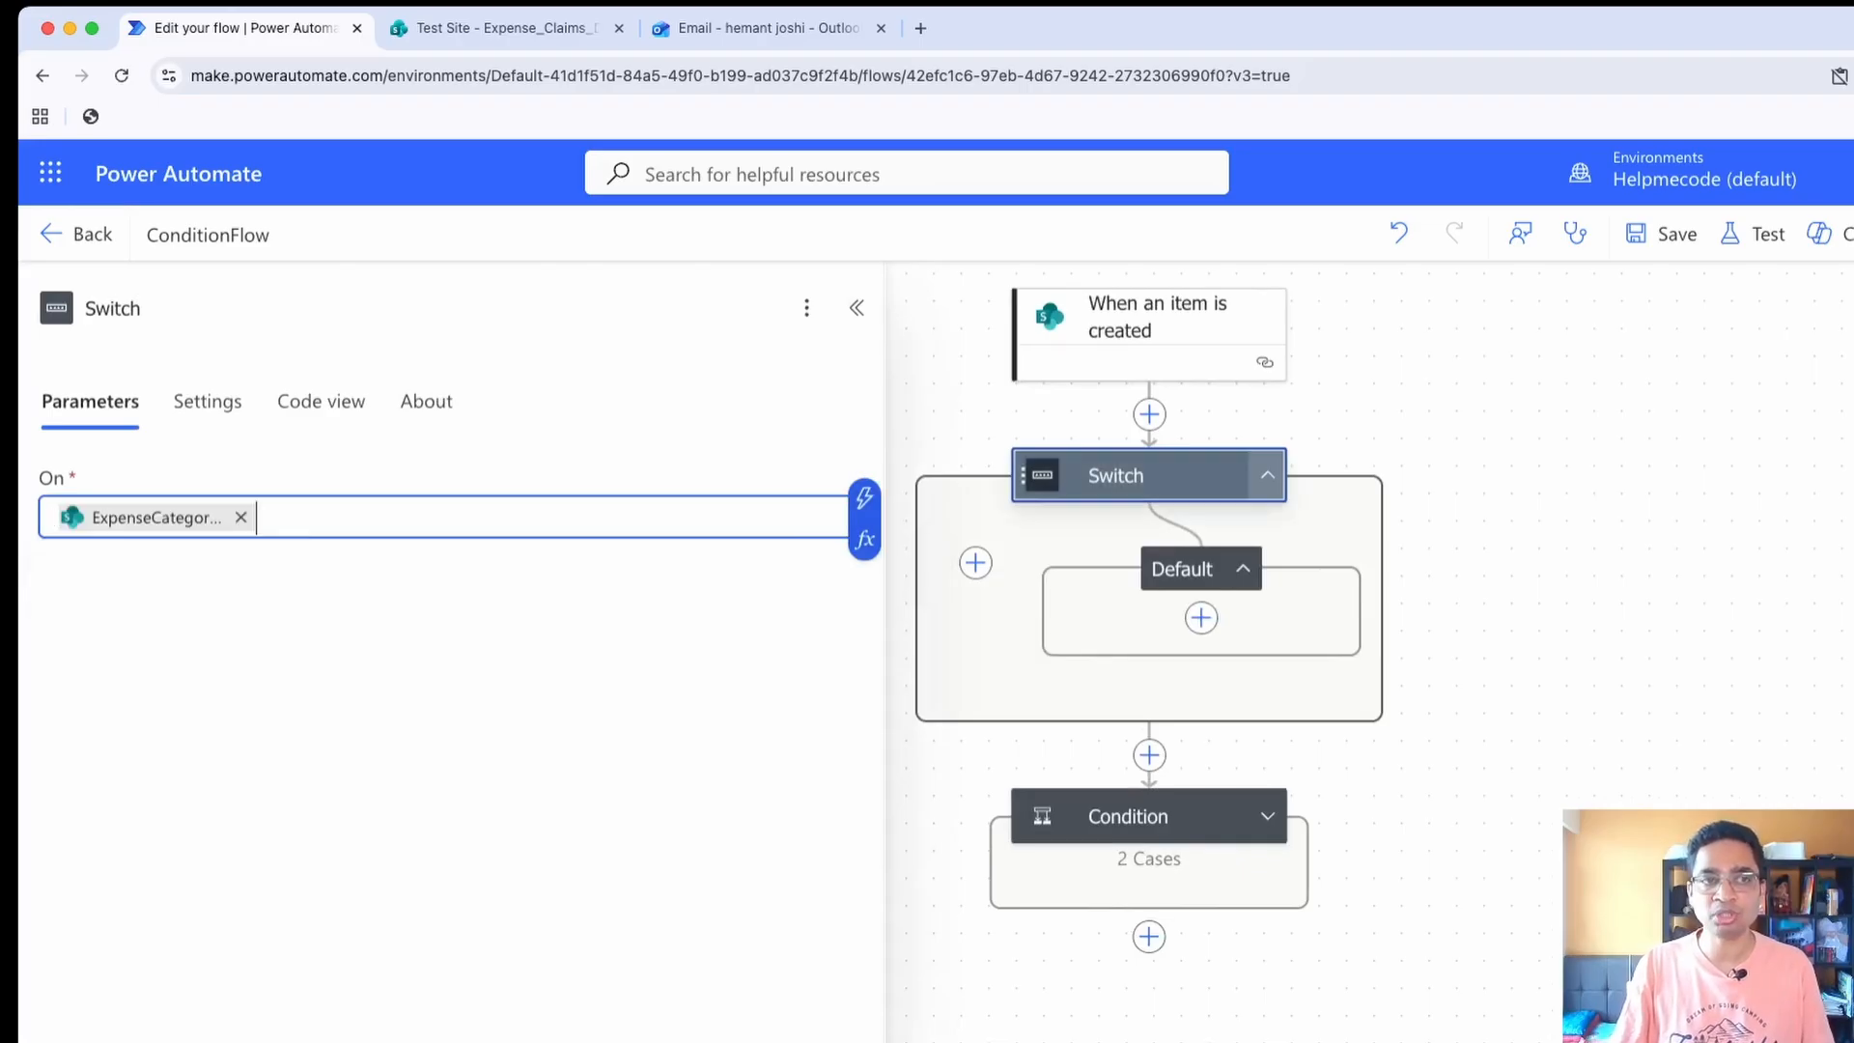
Add three cases to the Switch and narrow the parameter pane to make room for the flow
{"action": "left_click", "coordinate": [976, 562]}
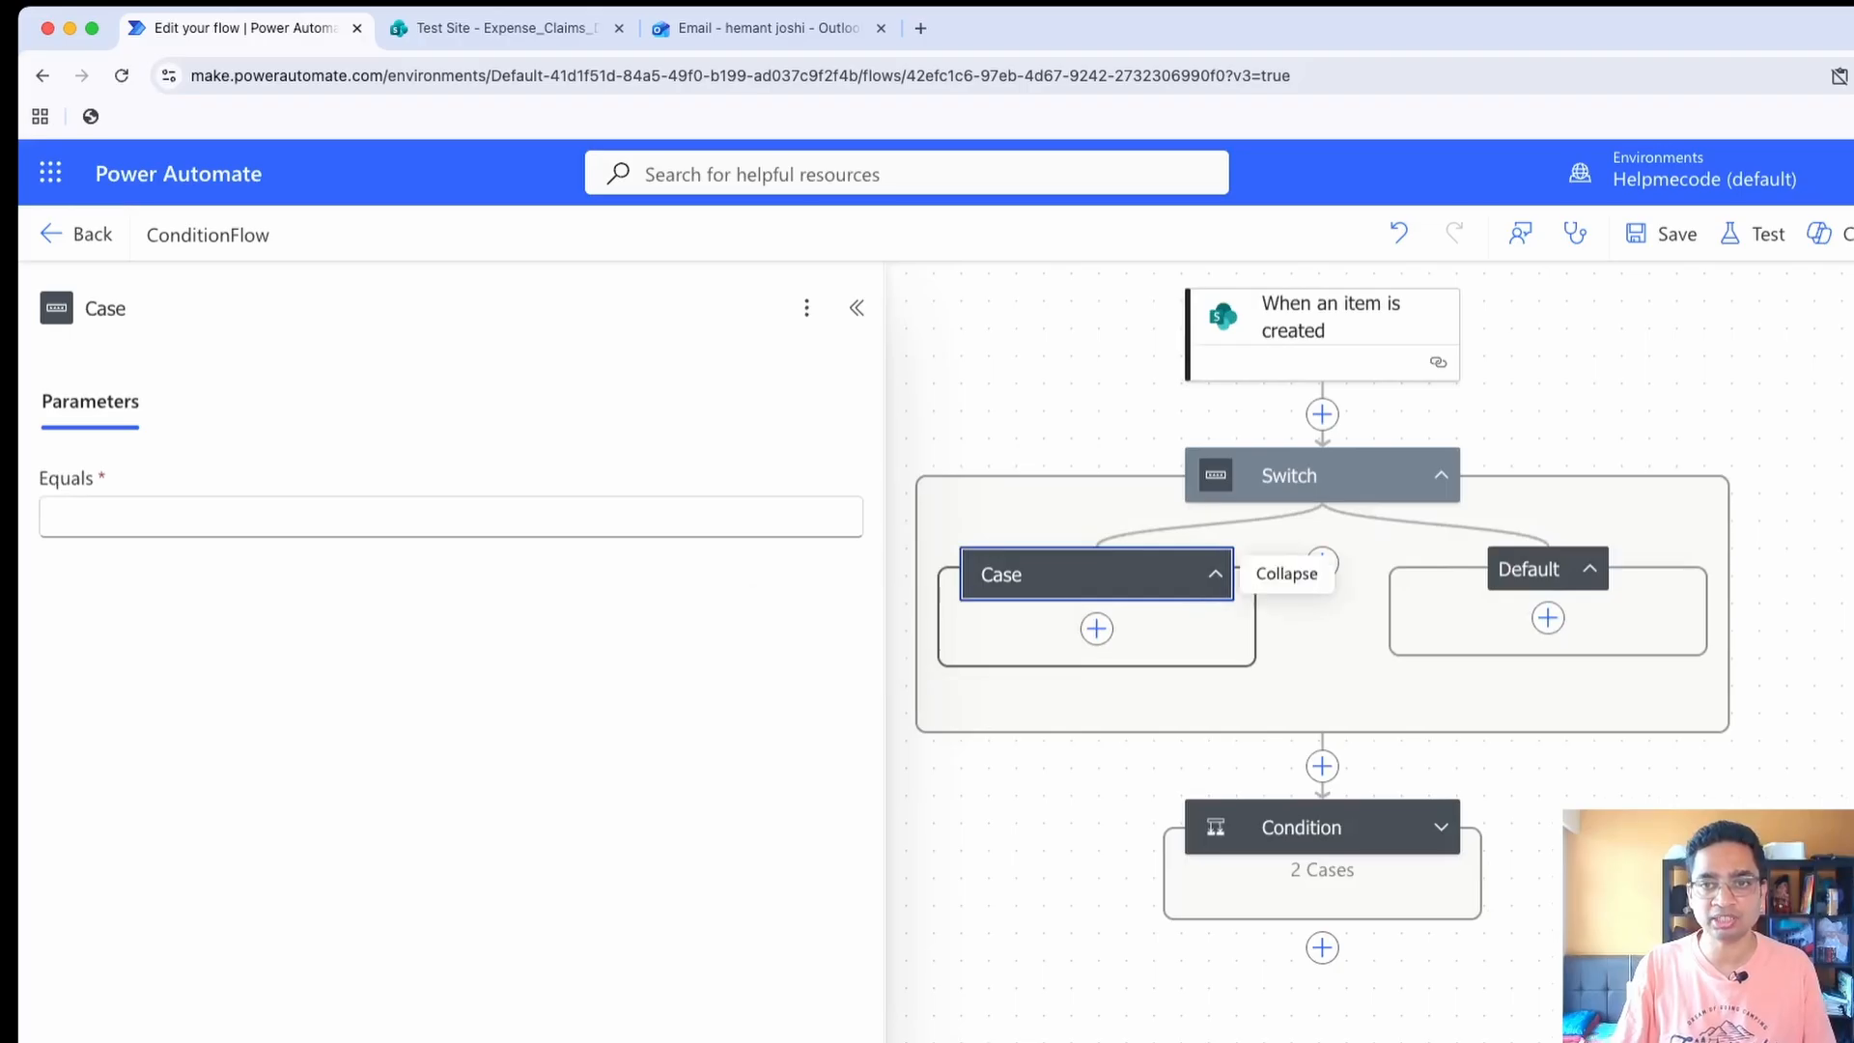
{"action": "left_click", "coordinate": [1322, 562]}
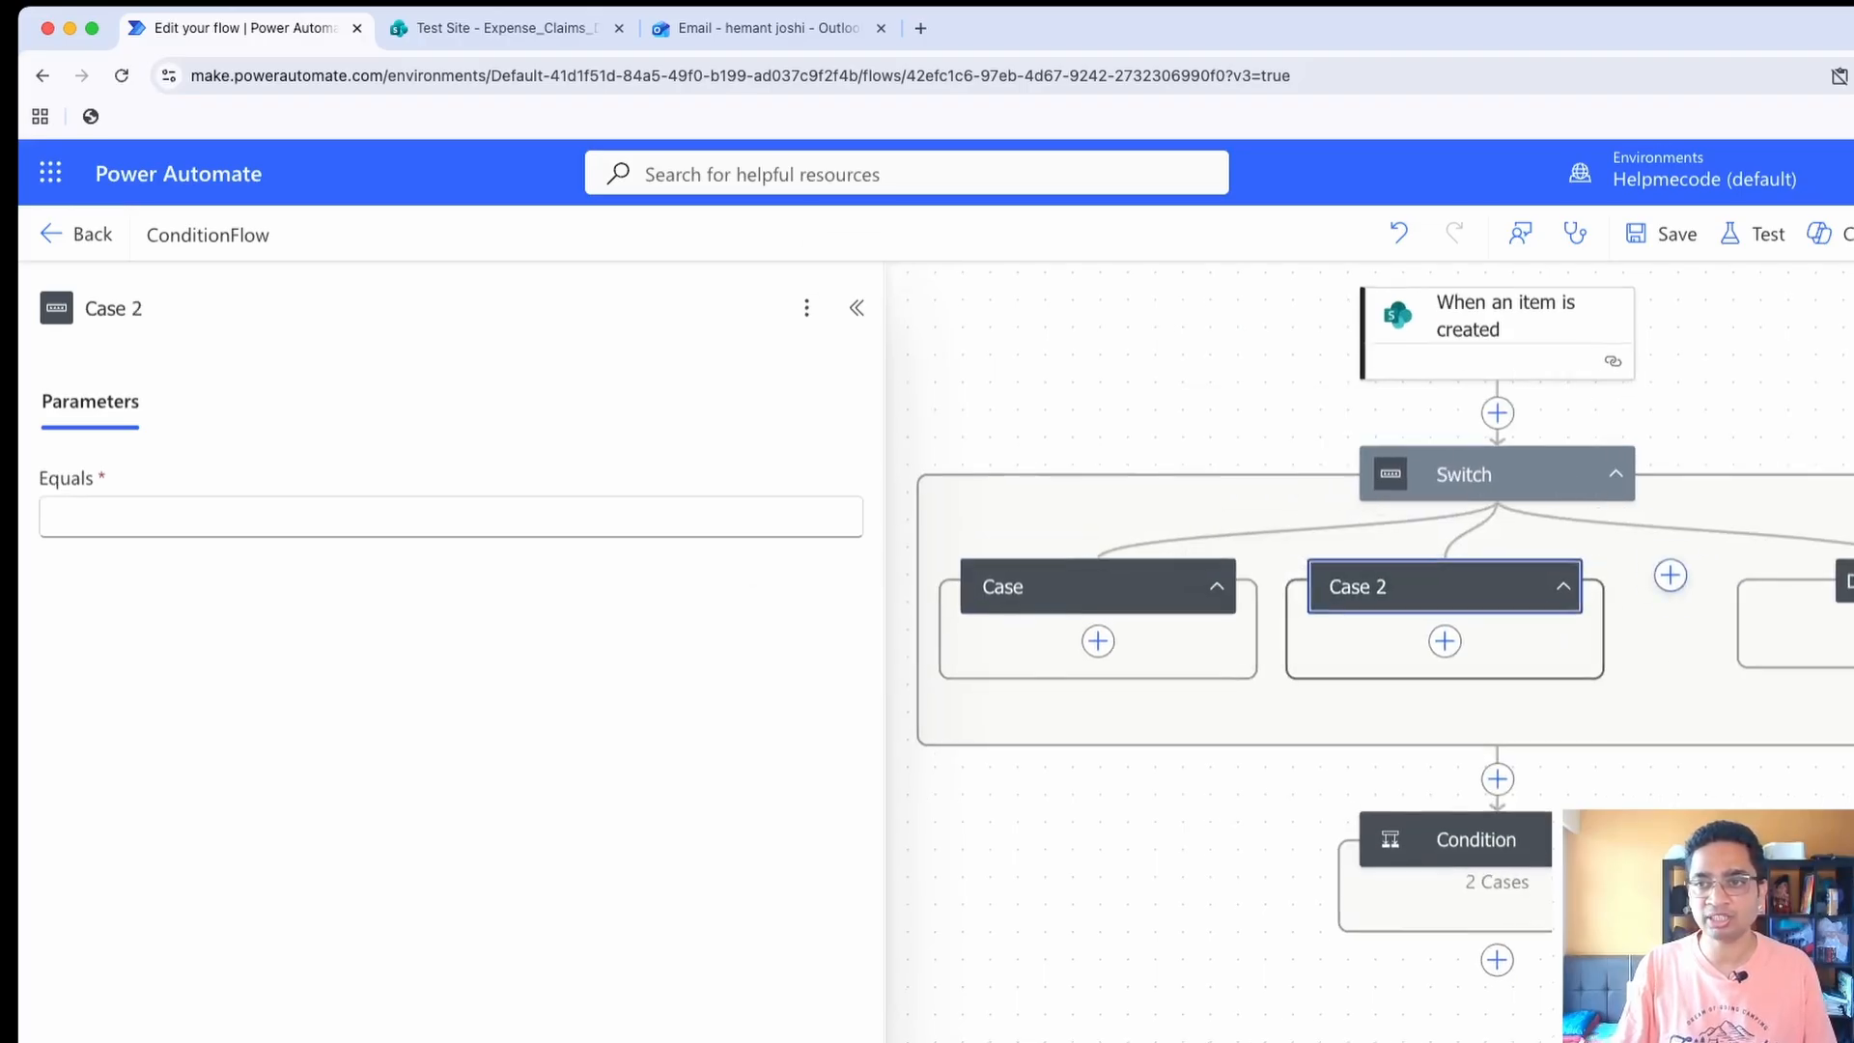
{"action": "left_click", "coordinate": [1671, 576]}
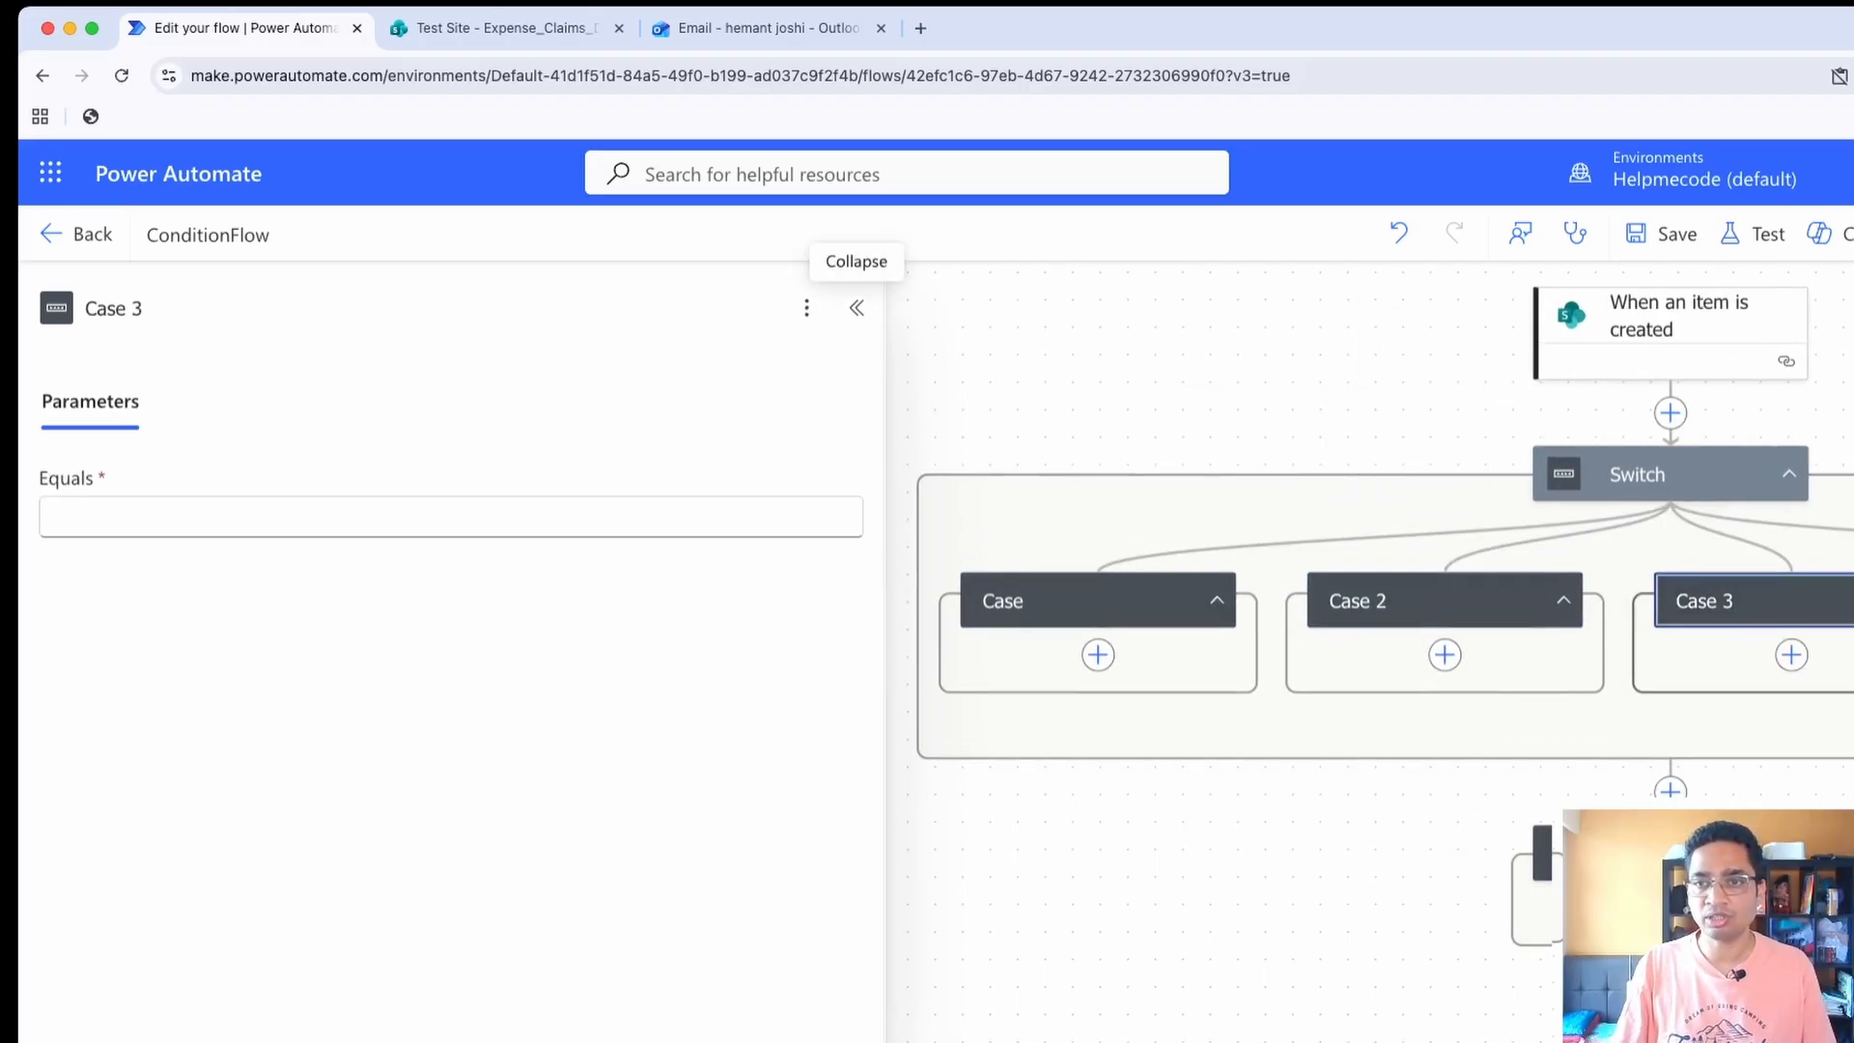
{"action": "left_click_drag", "start_coordinate": [885, 627], "coordinate": [581, 628]}
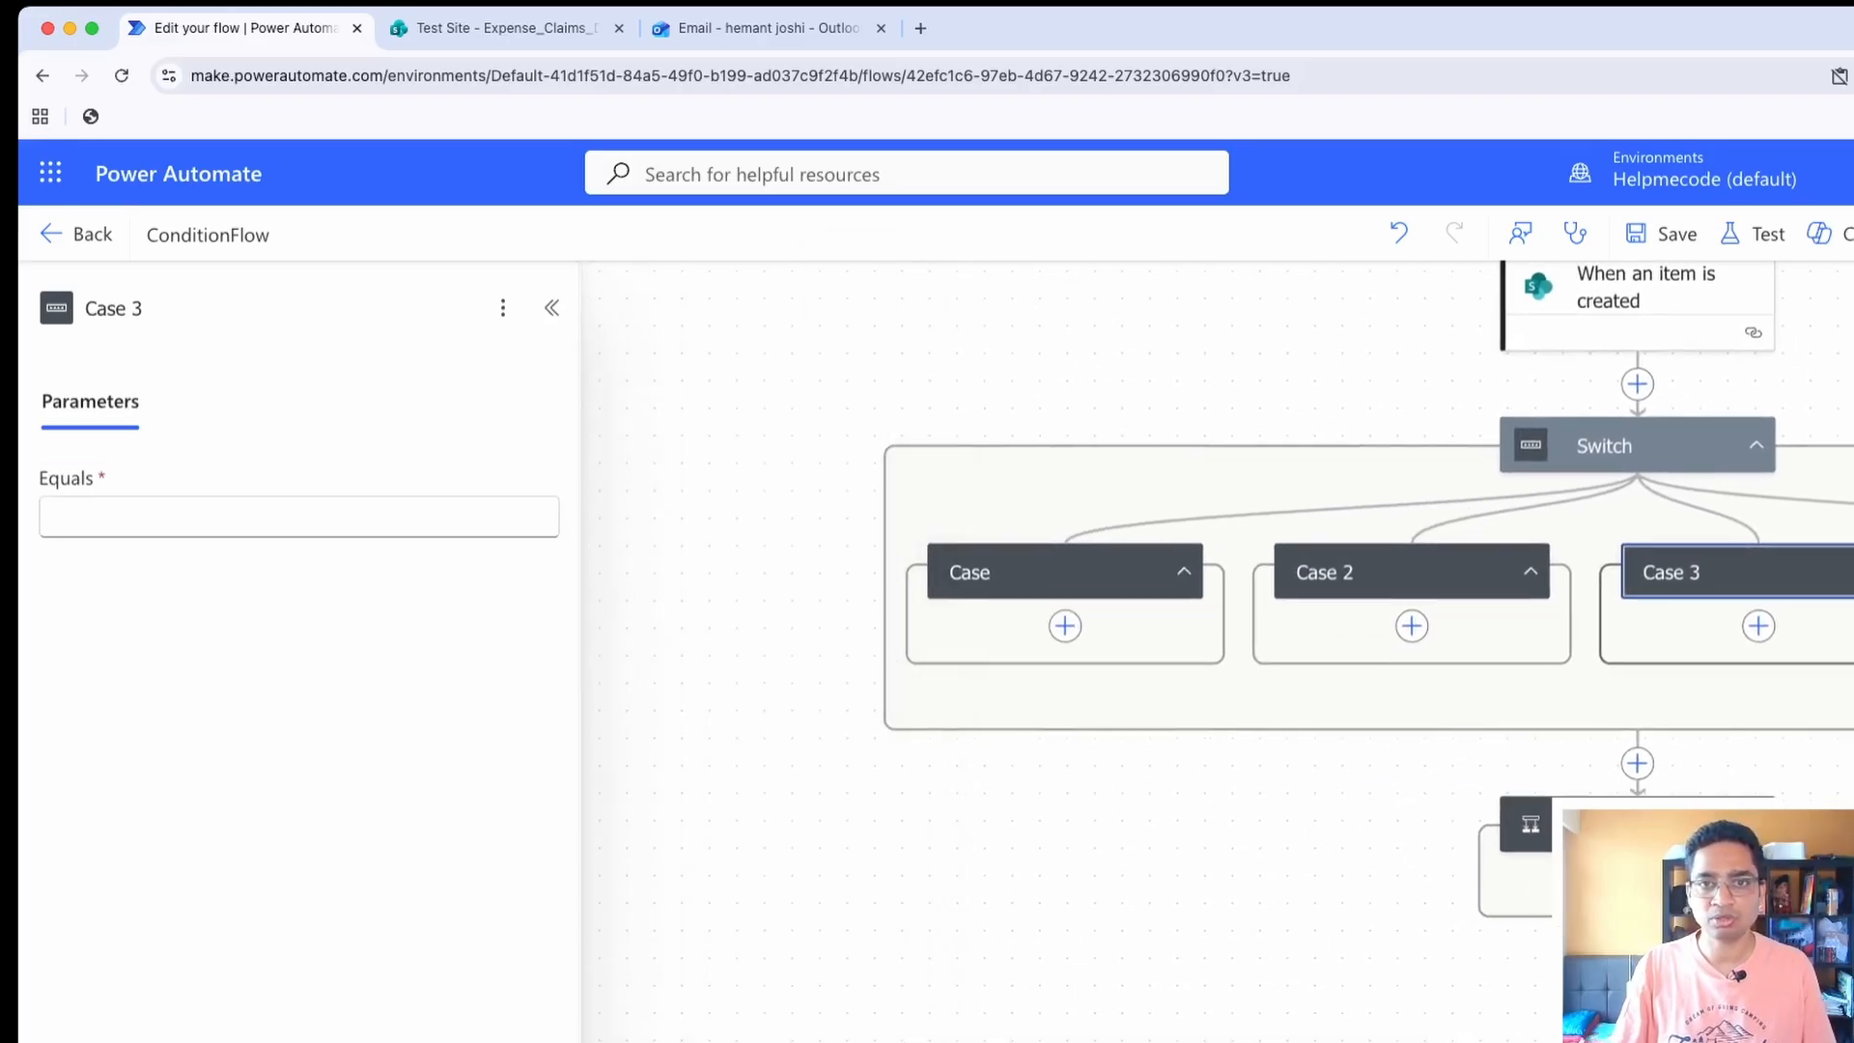
Check the ExpenseCategory values in the Expense_Claims_Demo list and make the first case equal Others
{"action": "left_click", "coordinate": [1047, 571]}
{"action": "left_click", "coordinate": [298, 518]}
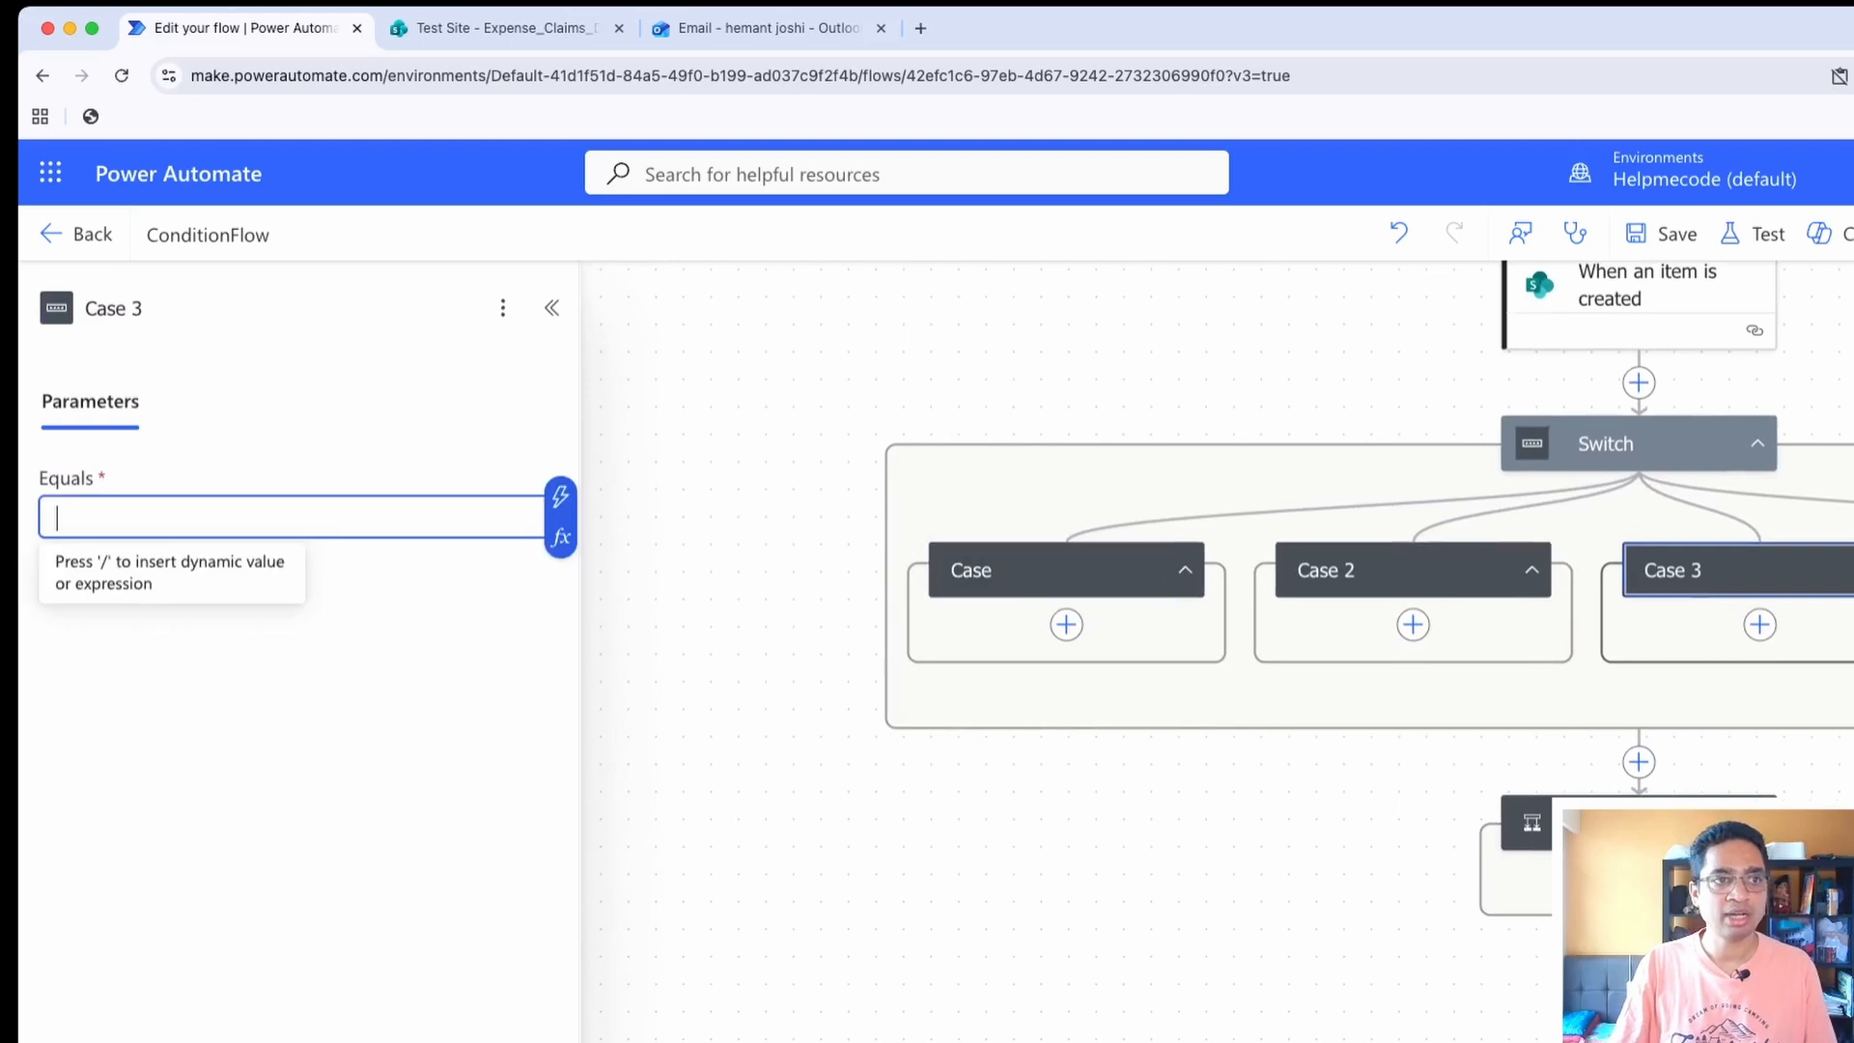
{"action": "left_click", "coordinate": [1622, 445]}
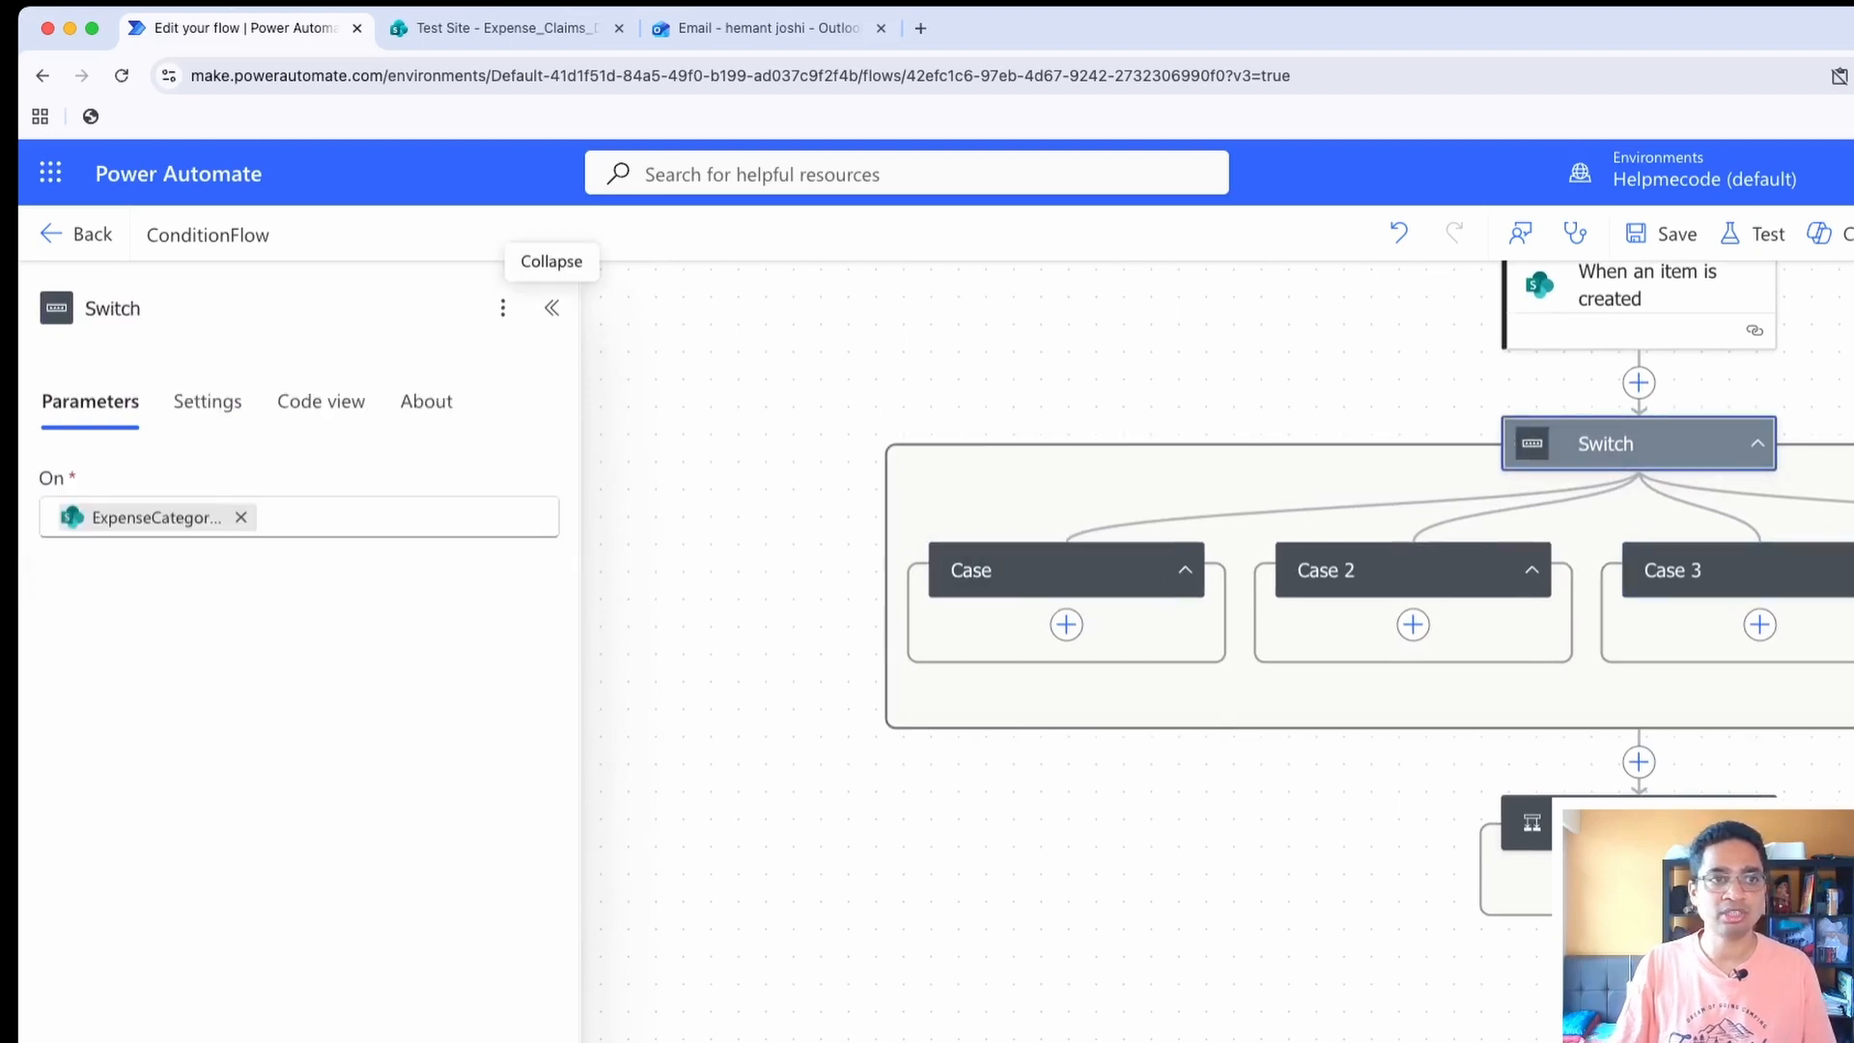
{"action": "left_click", "coordinate": [503, 28]}
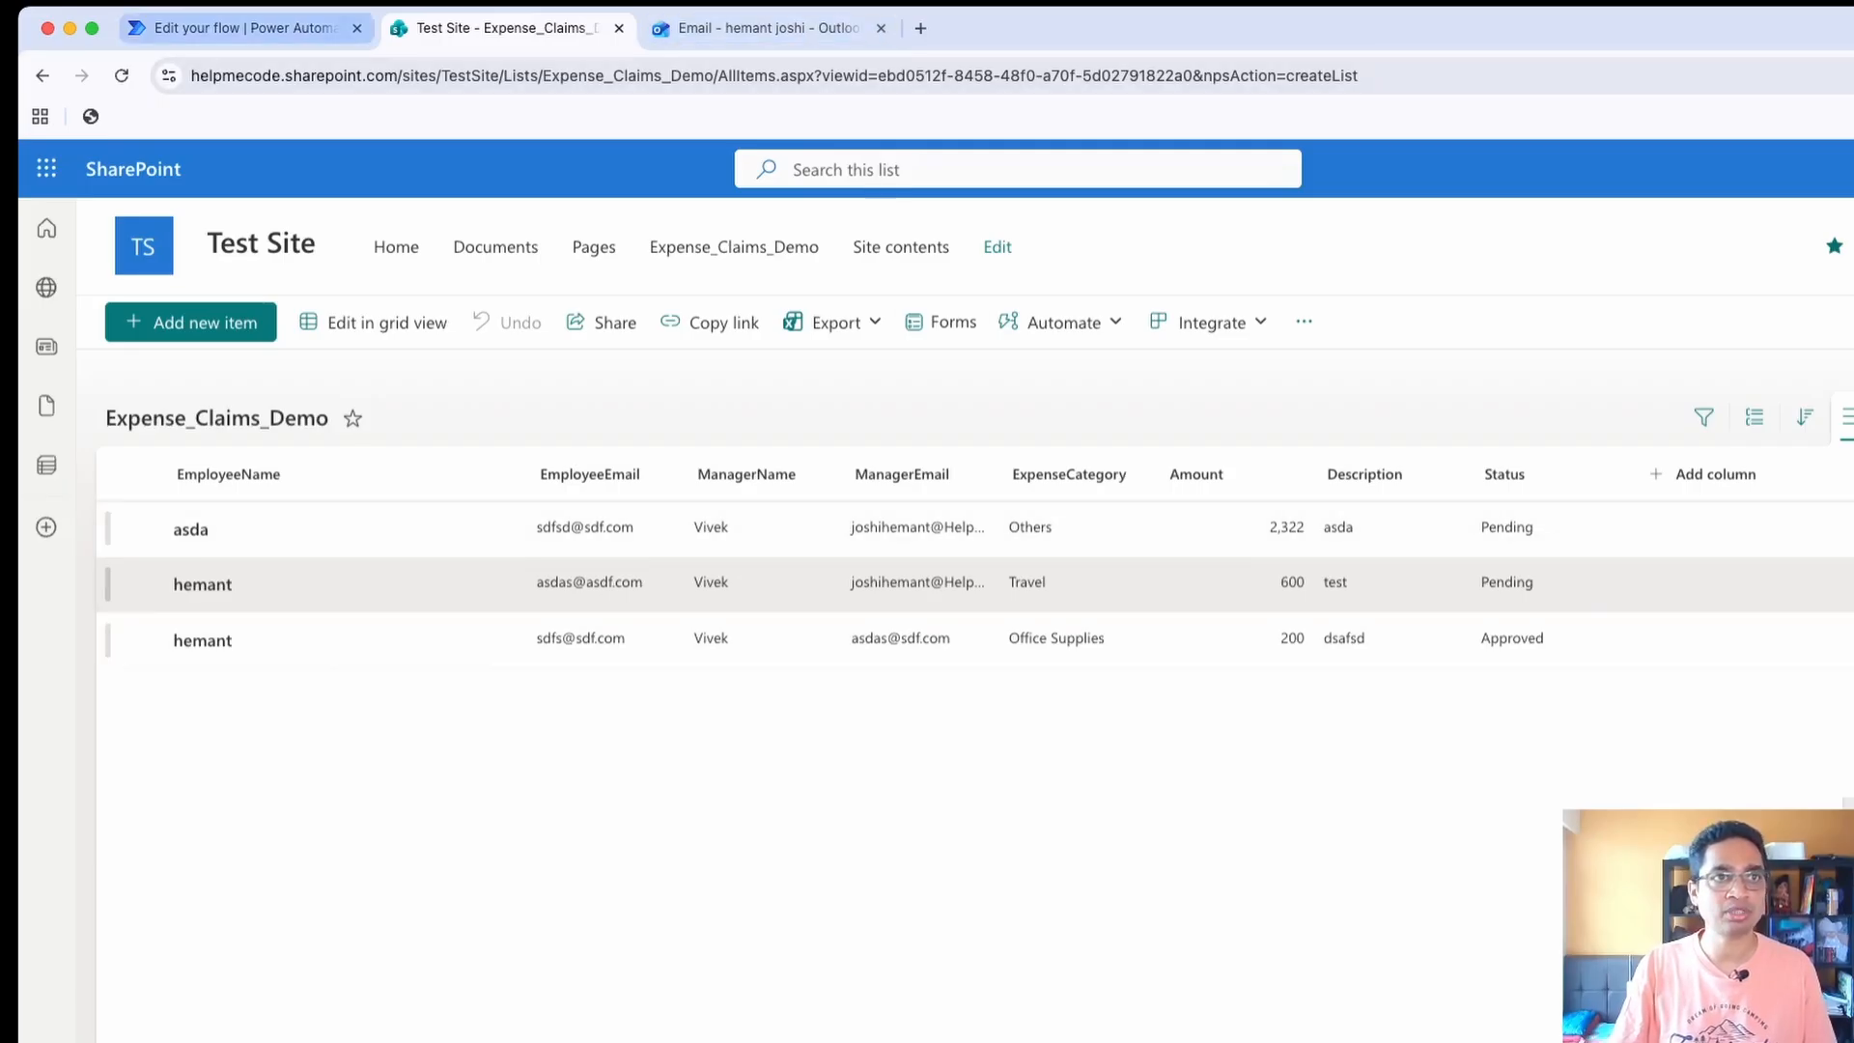
{"action": "left_click", "coordinate": [241, 28]}
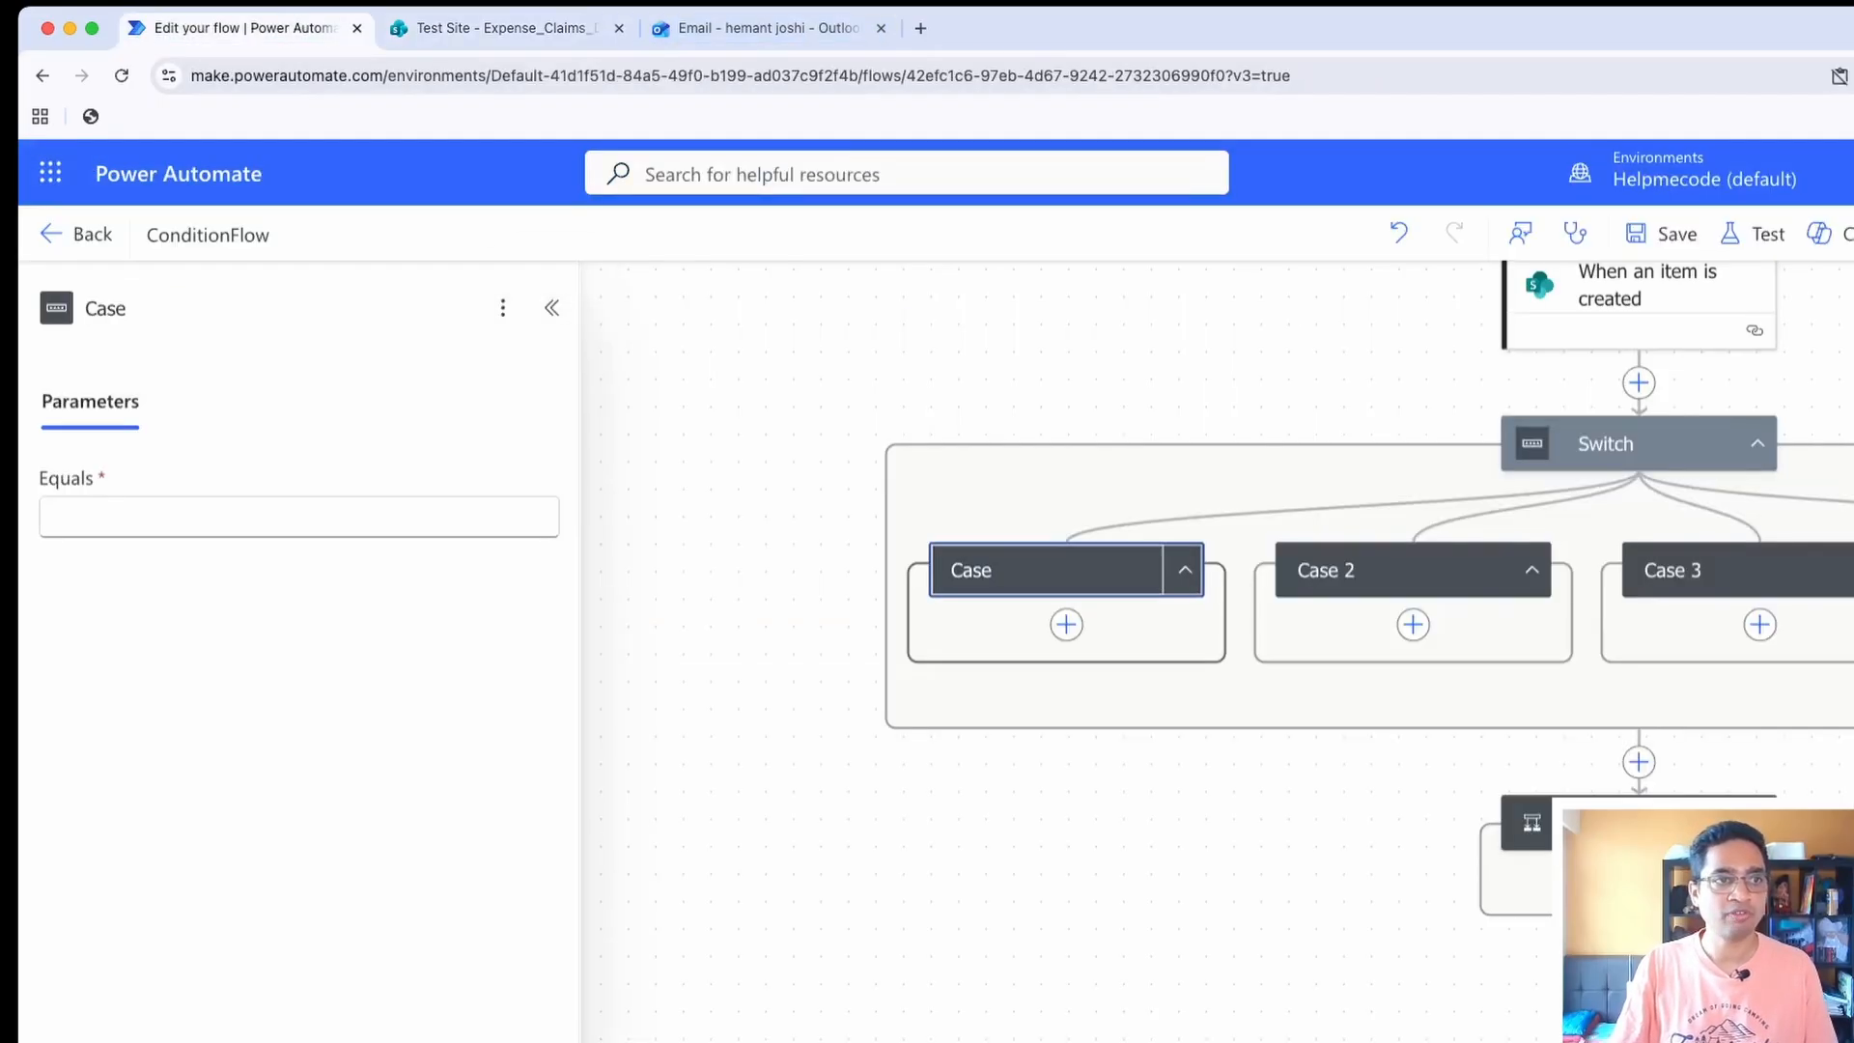
{"action": "left_click", "coordinate": [290, 518]}
{"action": "type", "text": "Others"}
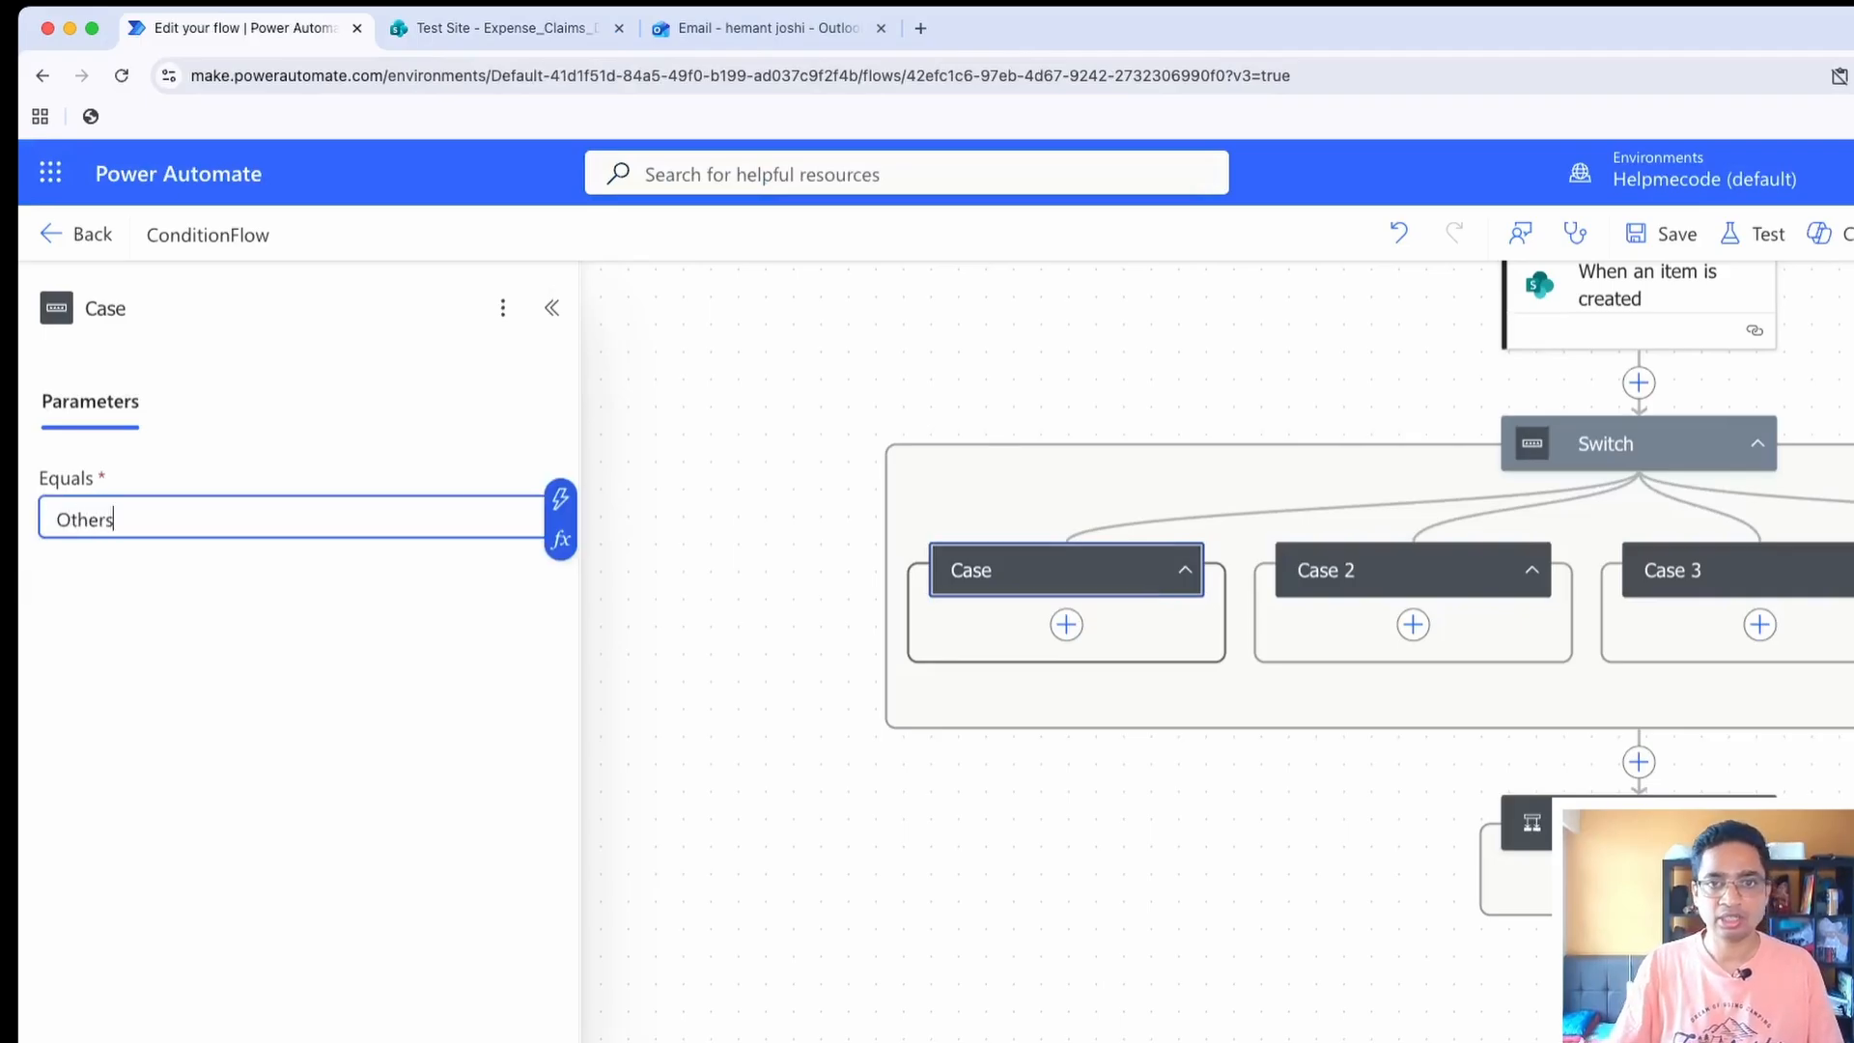
{"action": "left_click", "coordinate": [753, 619]}
Rename the first case as "Case : Others"
{"action": "left_click", "coordinate": [1048, 570]}
{"action": "left_click", "coordinate": [131, 308]}
{"action": "type", "text": ": Othersd"}
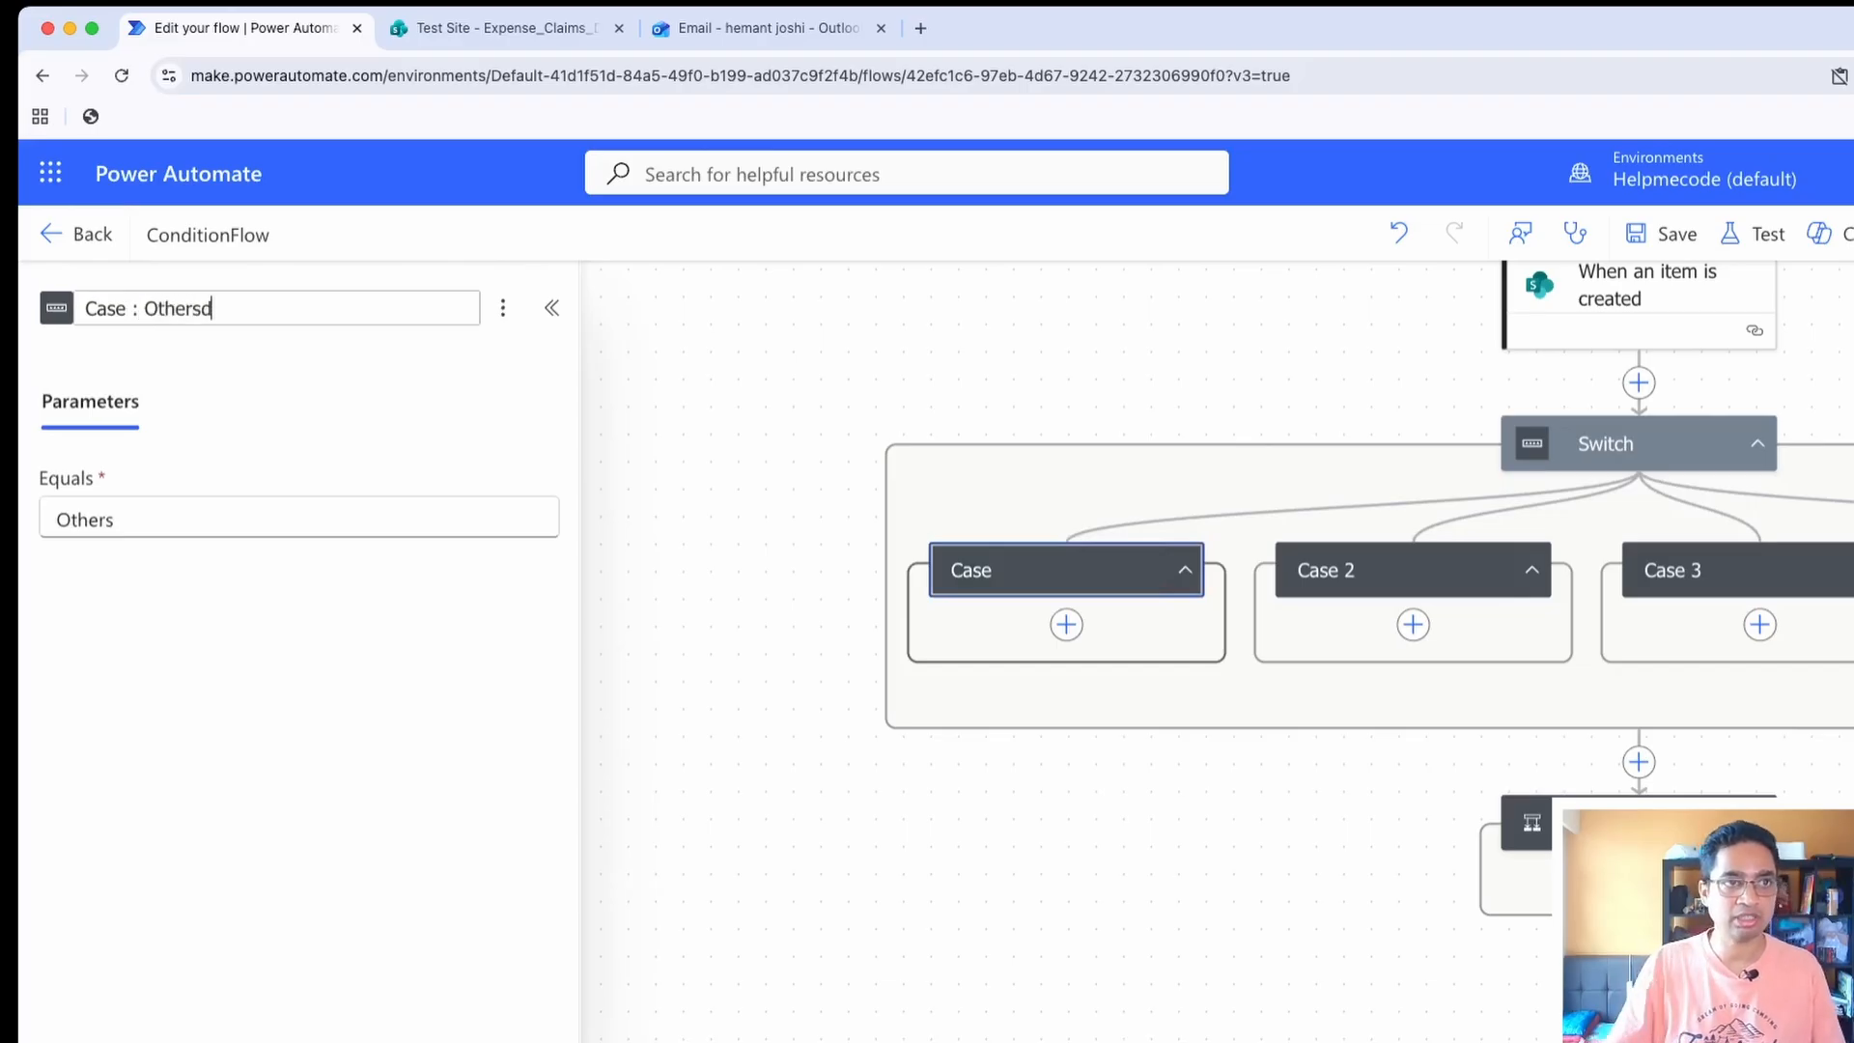
{"action": "key", "text": "BackSpace"}
{"action": "type", "text": "s"}
{"action": "key", "text": "BackSpace"}
{"action": "key", "text": "Return"}
{"action": "left_click", "coordinate": [1111, 382]}
Make the second case of the Switch equal Travel
{"action": "left_click", "coordinate": [1391, 570]}
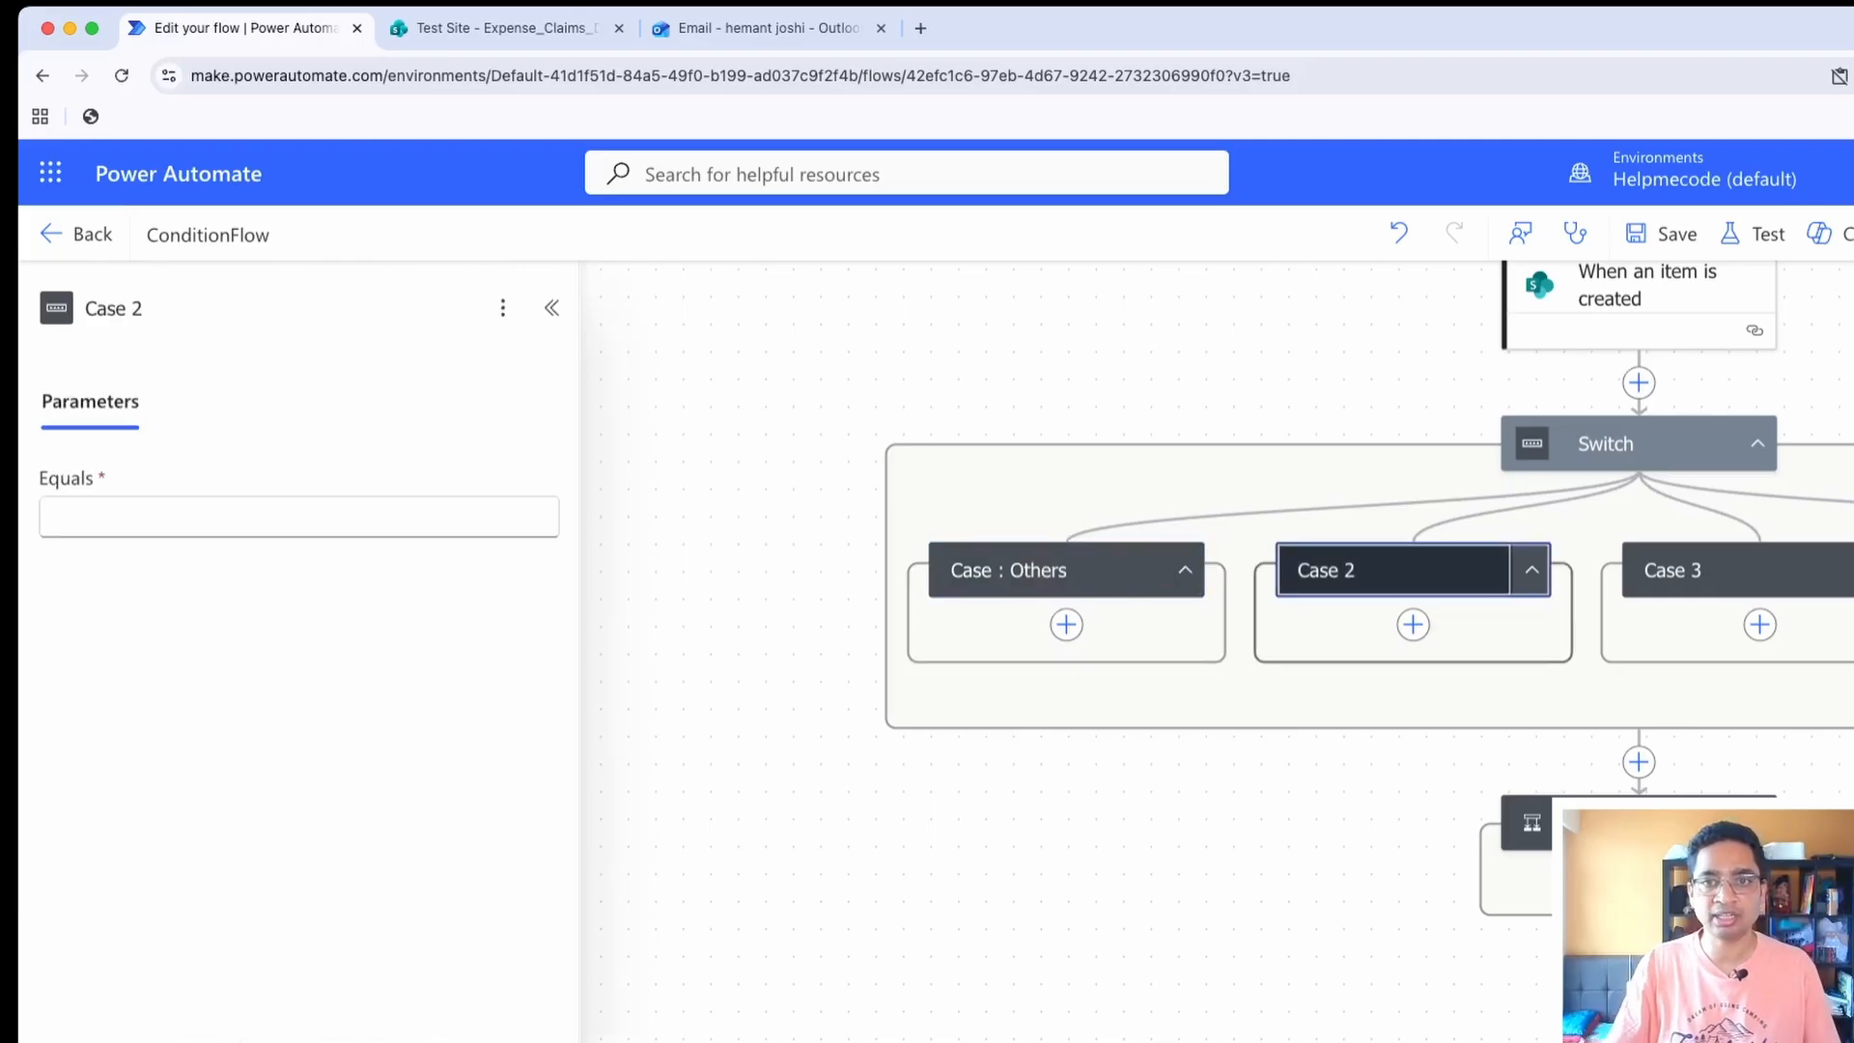
{"action": "left_click", "coordinate": [289, 518]}
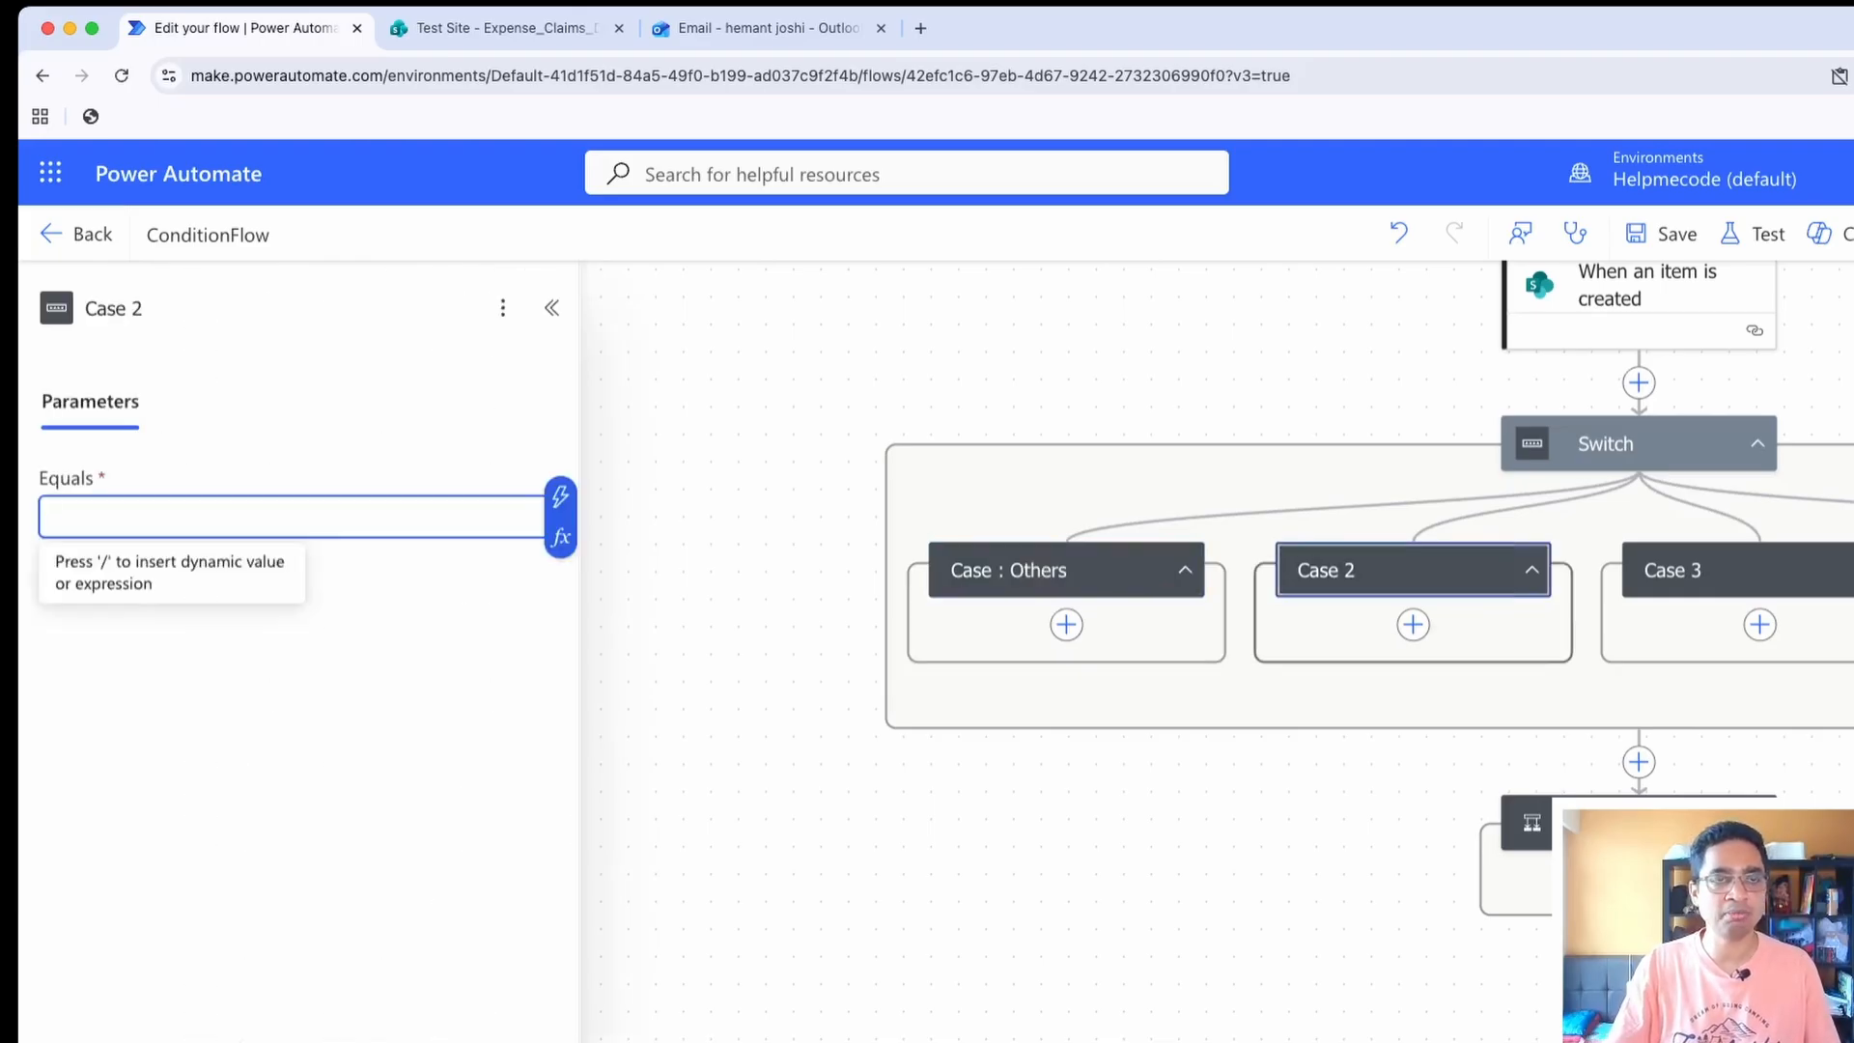
{"action": "type", "text": "Travel"}
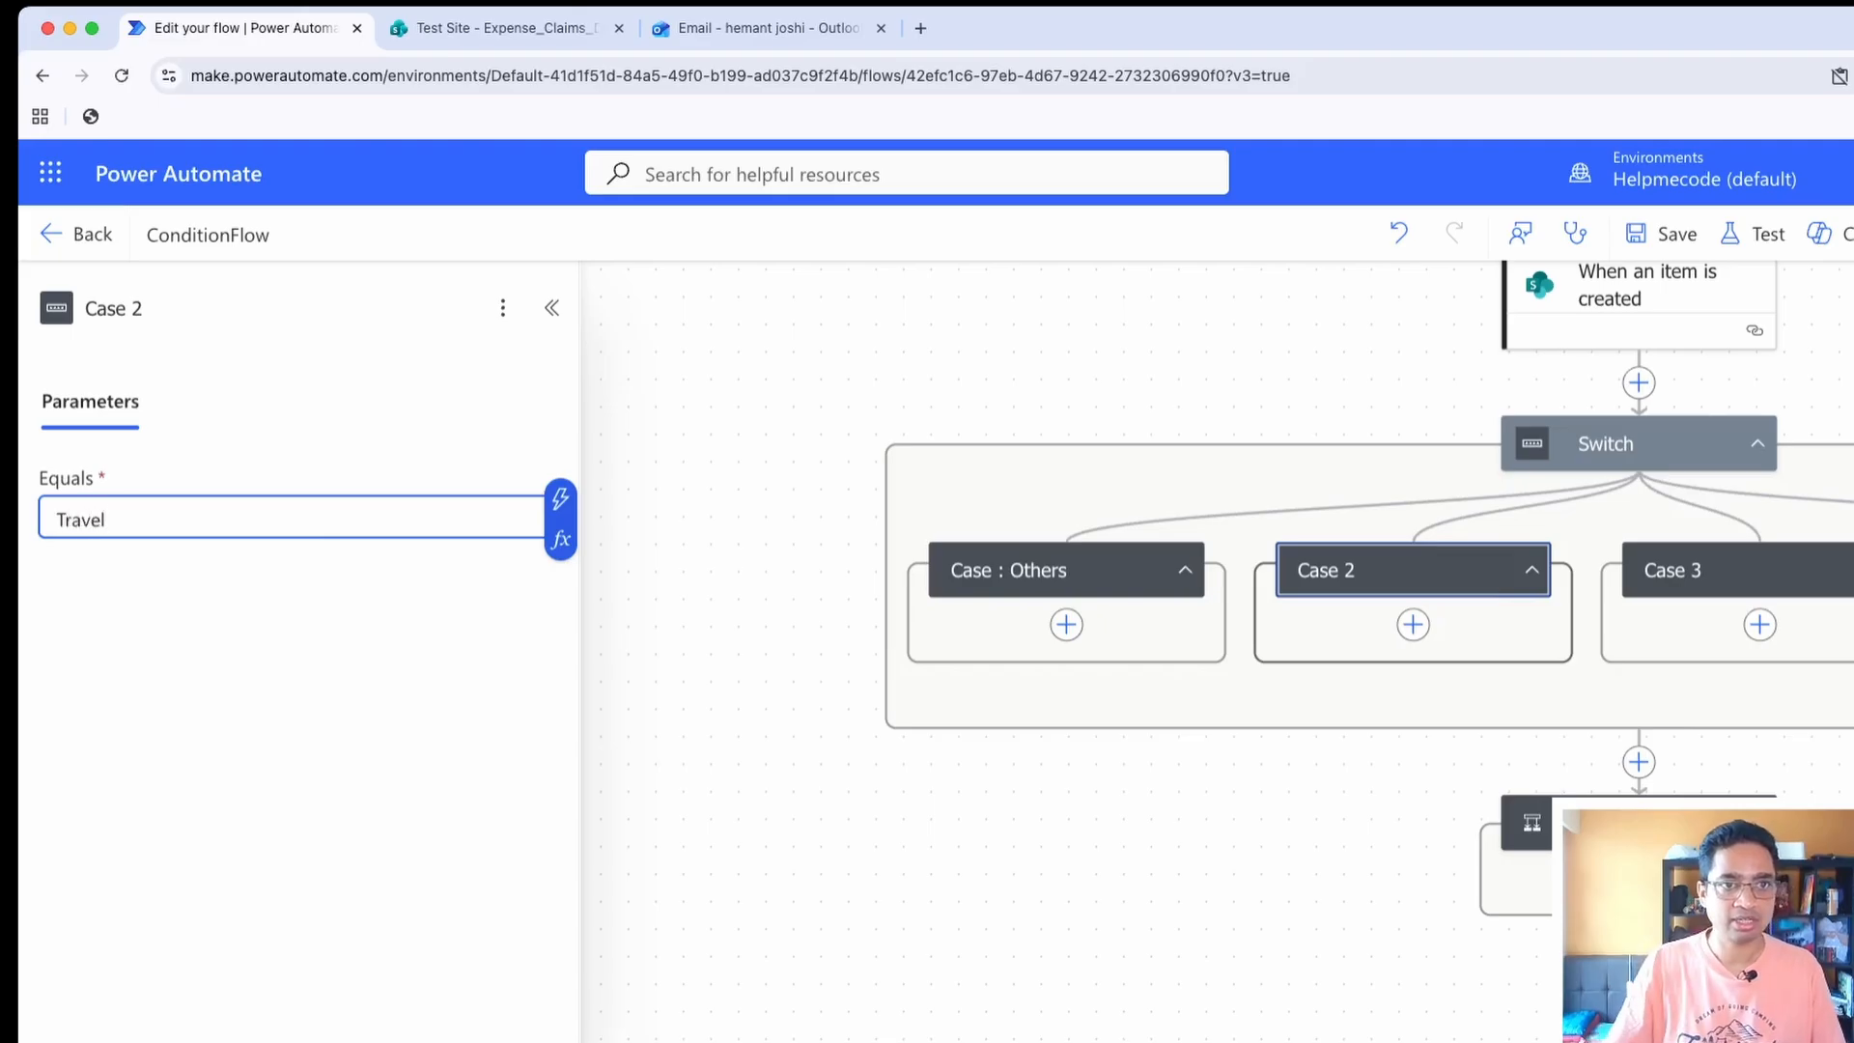
{"action": "key", "text": "Tab"}
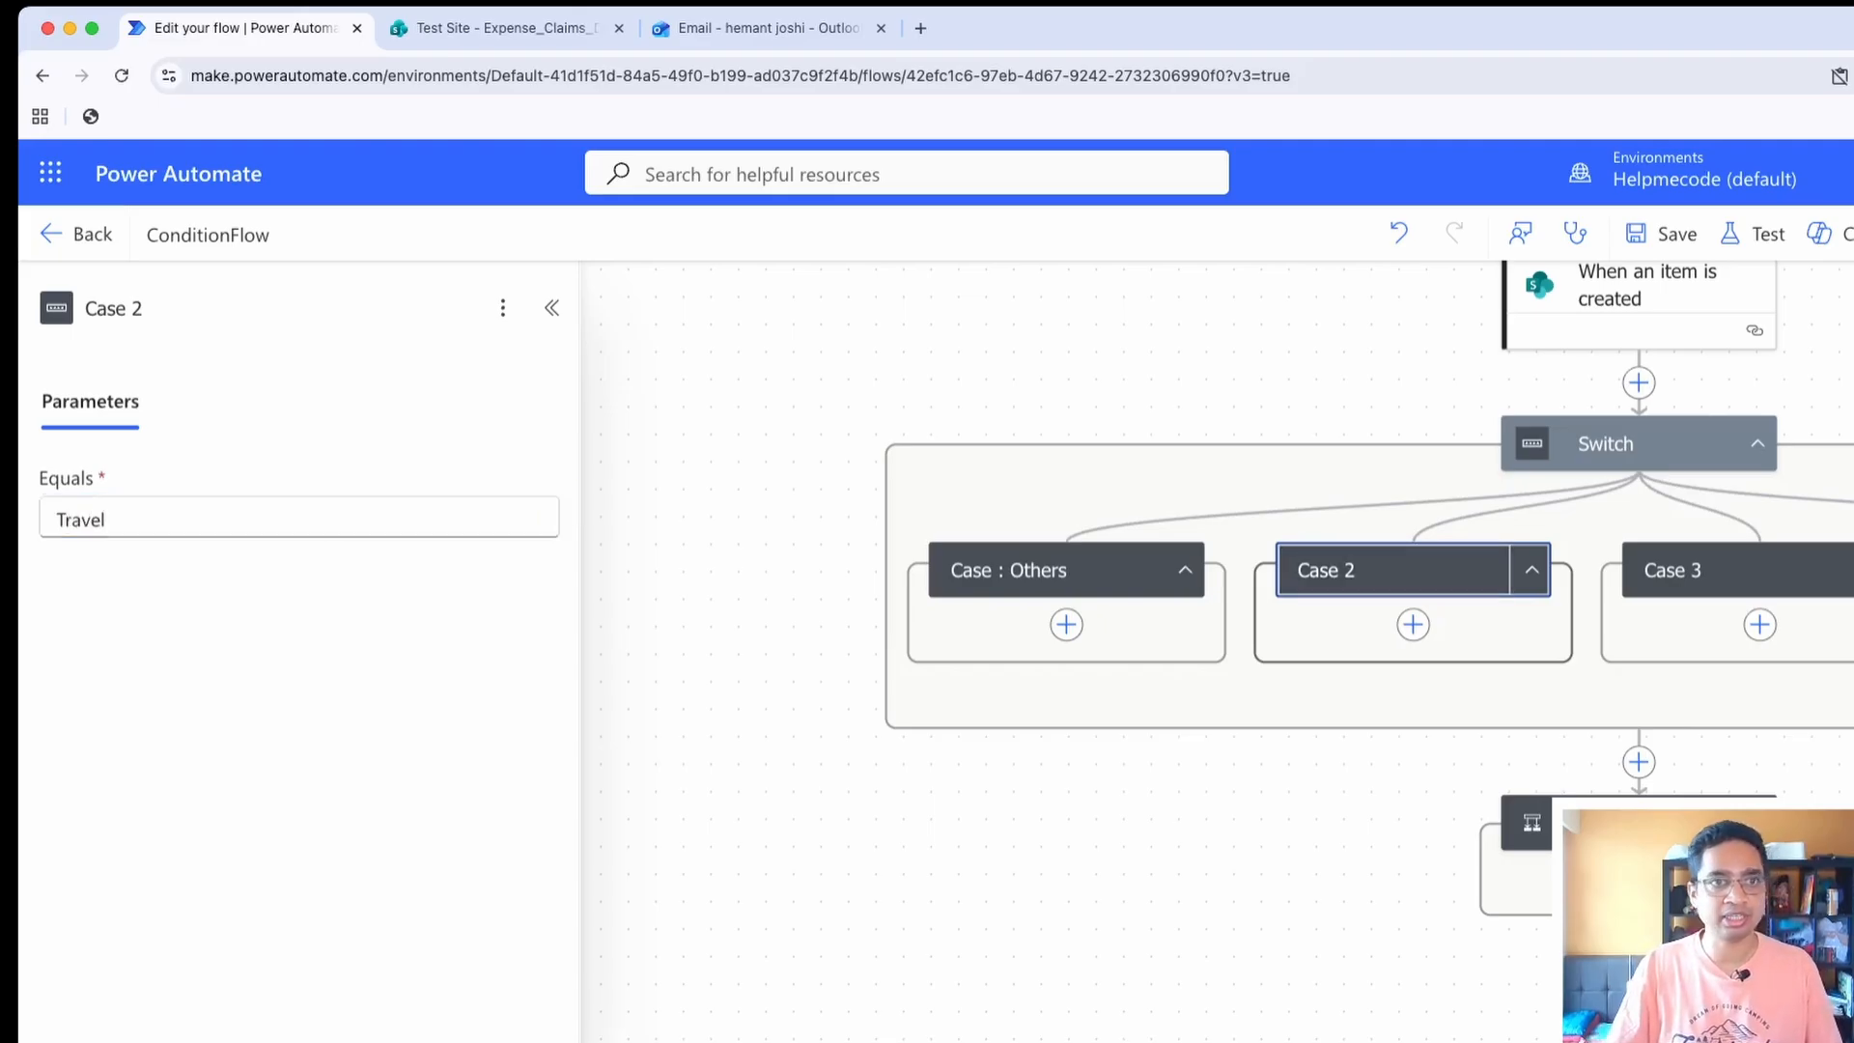
Rename the second case as "Case : Travel"
{"action": "left_click", "coordinate": [145, 308]}
{"action": "key", "text": "BackSpace"}
{"action": "type", "text": ": Travel"}
{"action": "key", "text": "Return"}
Rename the third case as "Case :Meals" and make it equal Meals
{"action": "left_click", "coordinate": [1717, 571]}
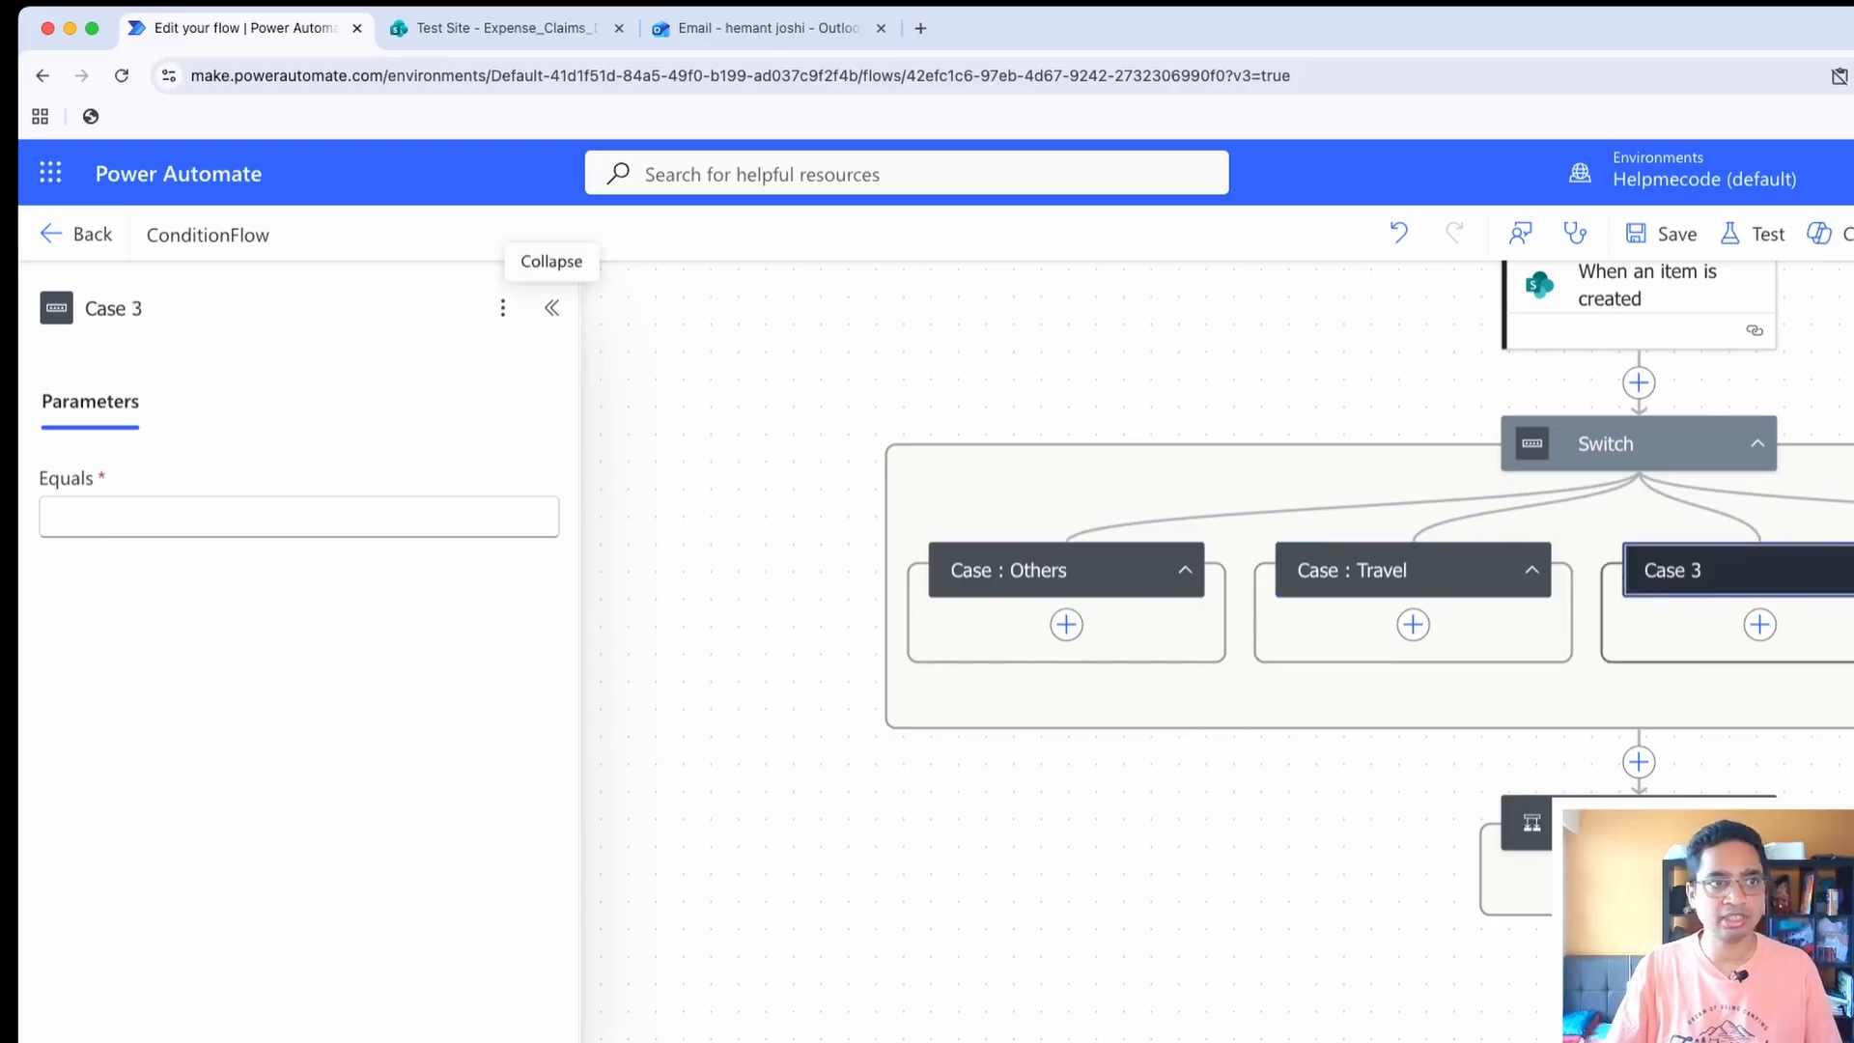
{"action": "left_click", "coordinate": [155, 309]}
{"action": "type", "text": ":Meals"}
{"action": "key", "text": "Return"}
{"action": "left_click", "coordinate": [290, 518]}
{"action": "type", "text": "Meals"}
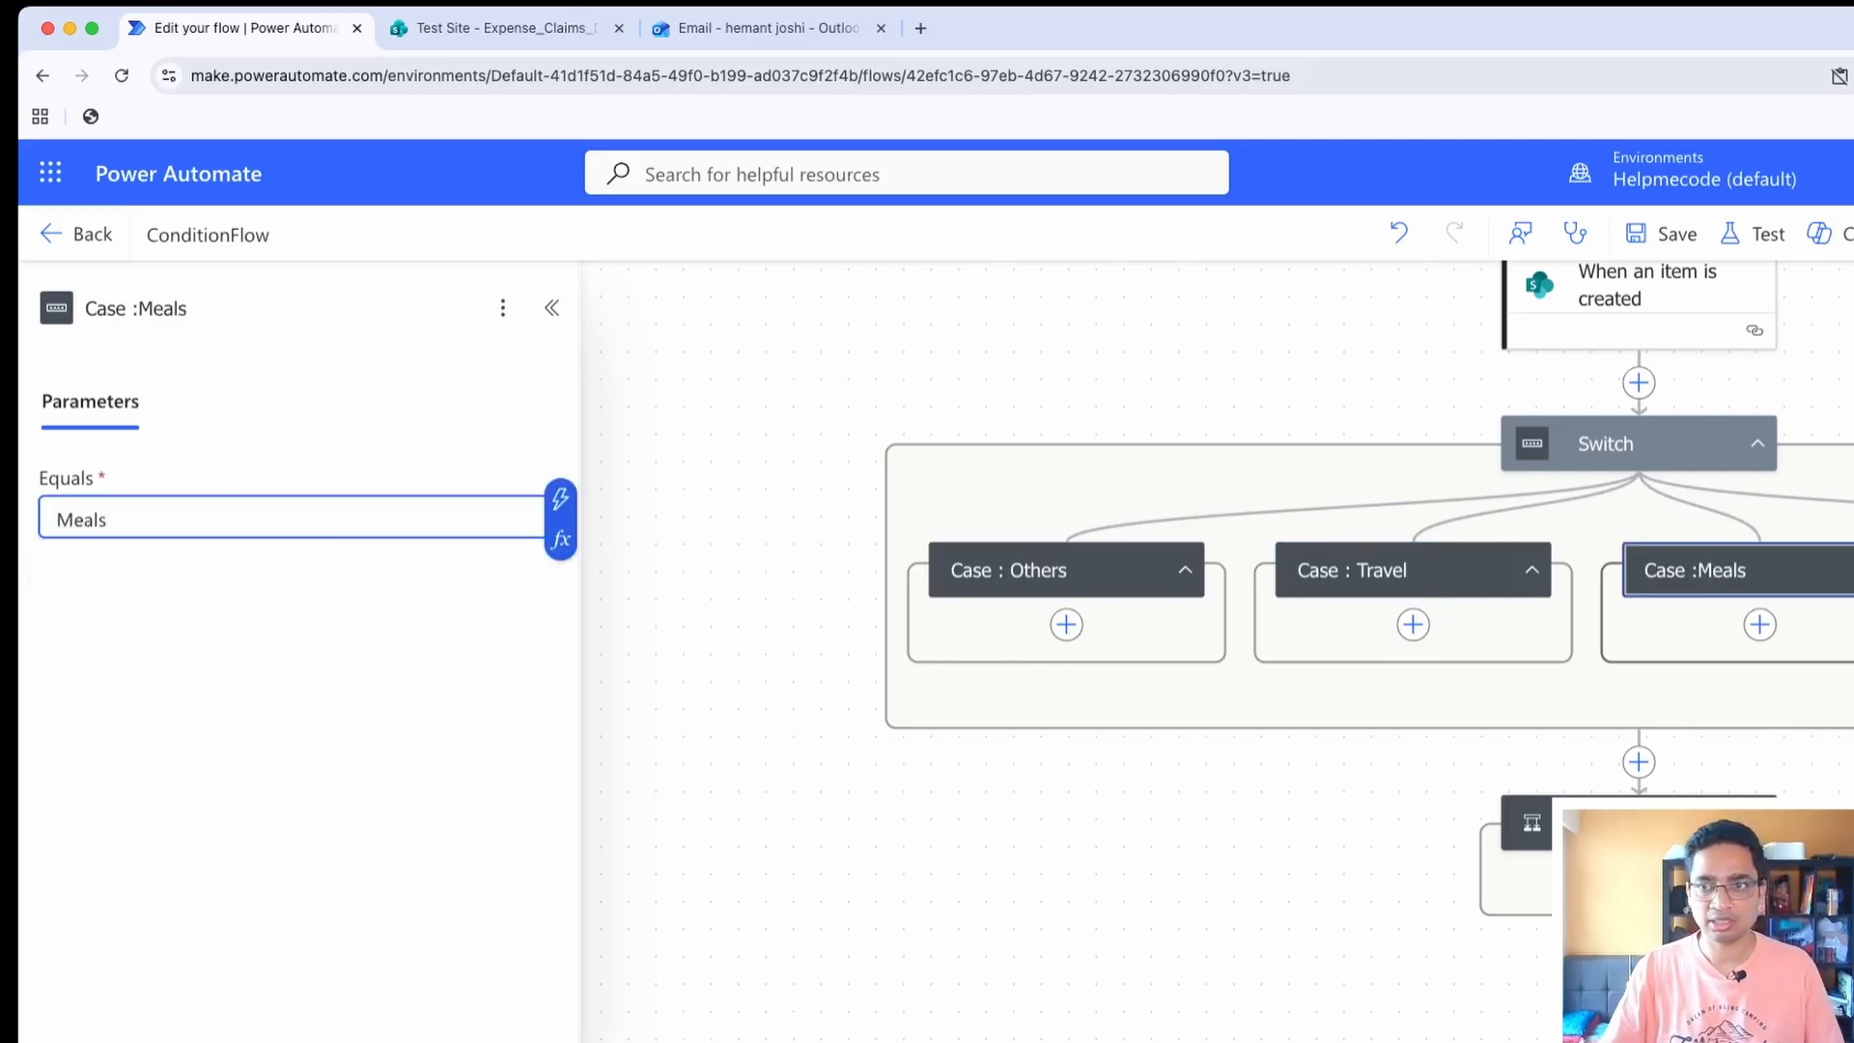
{"action": "left_click", "coordinate": [1062, 367]}
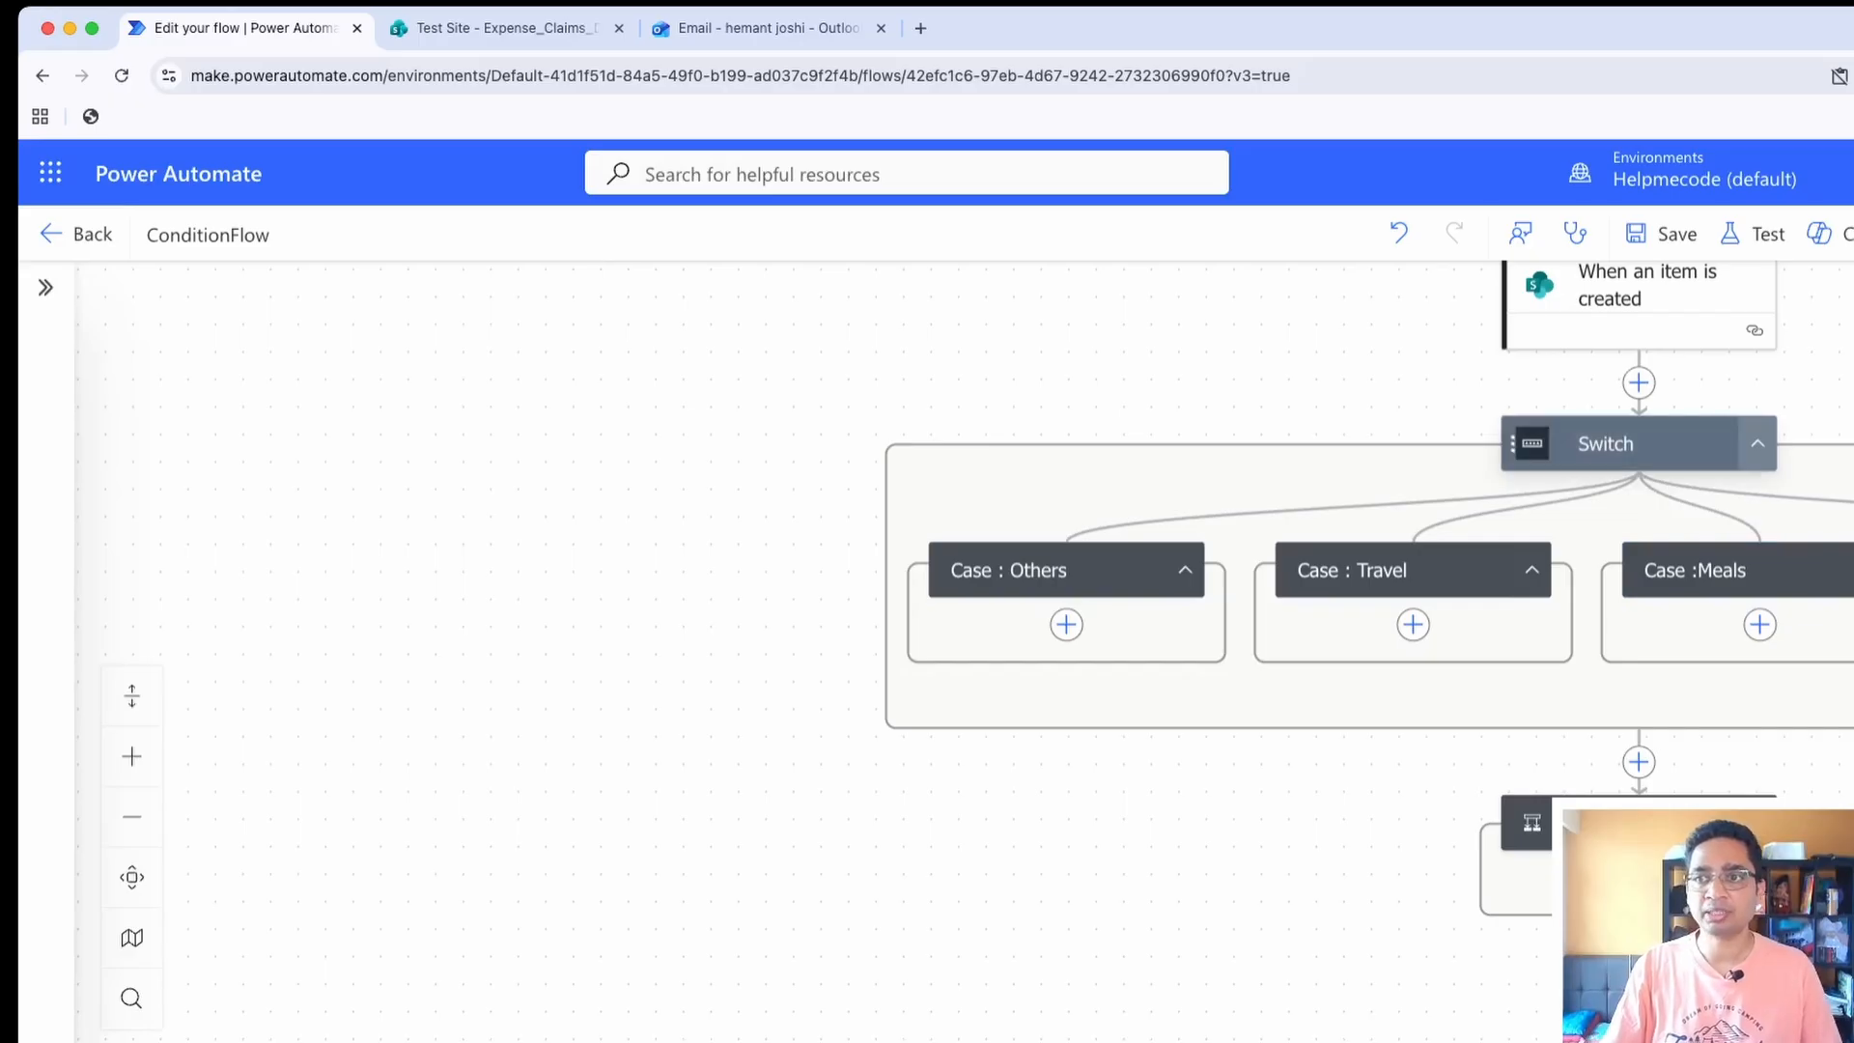
Add a Data Operation Compose action inside the Others case
{"action": "left_click_drag", "start_coordinate": [1111, 695], "coordinate": [781, 748]}
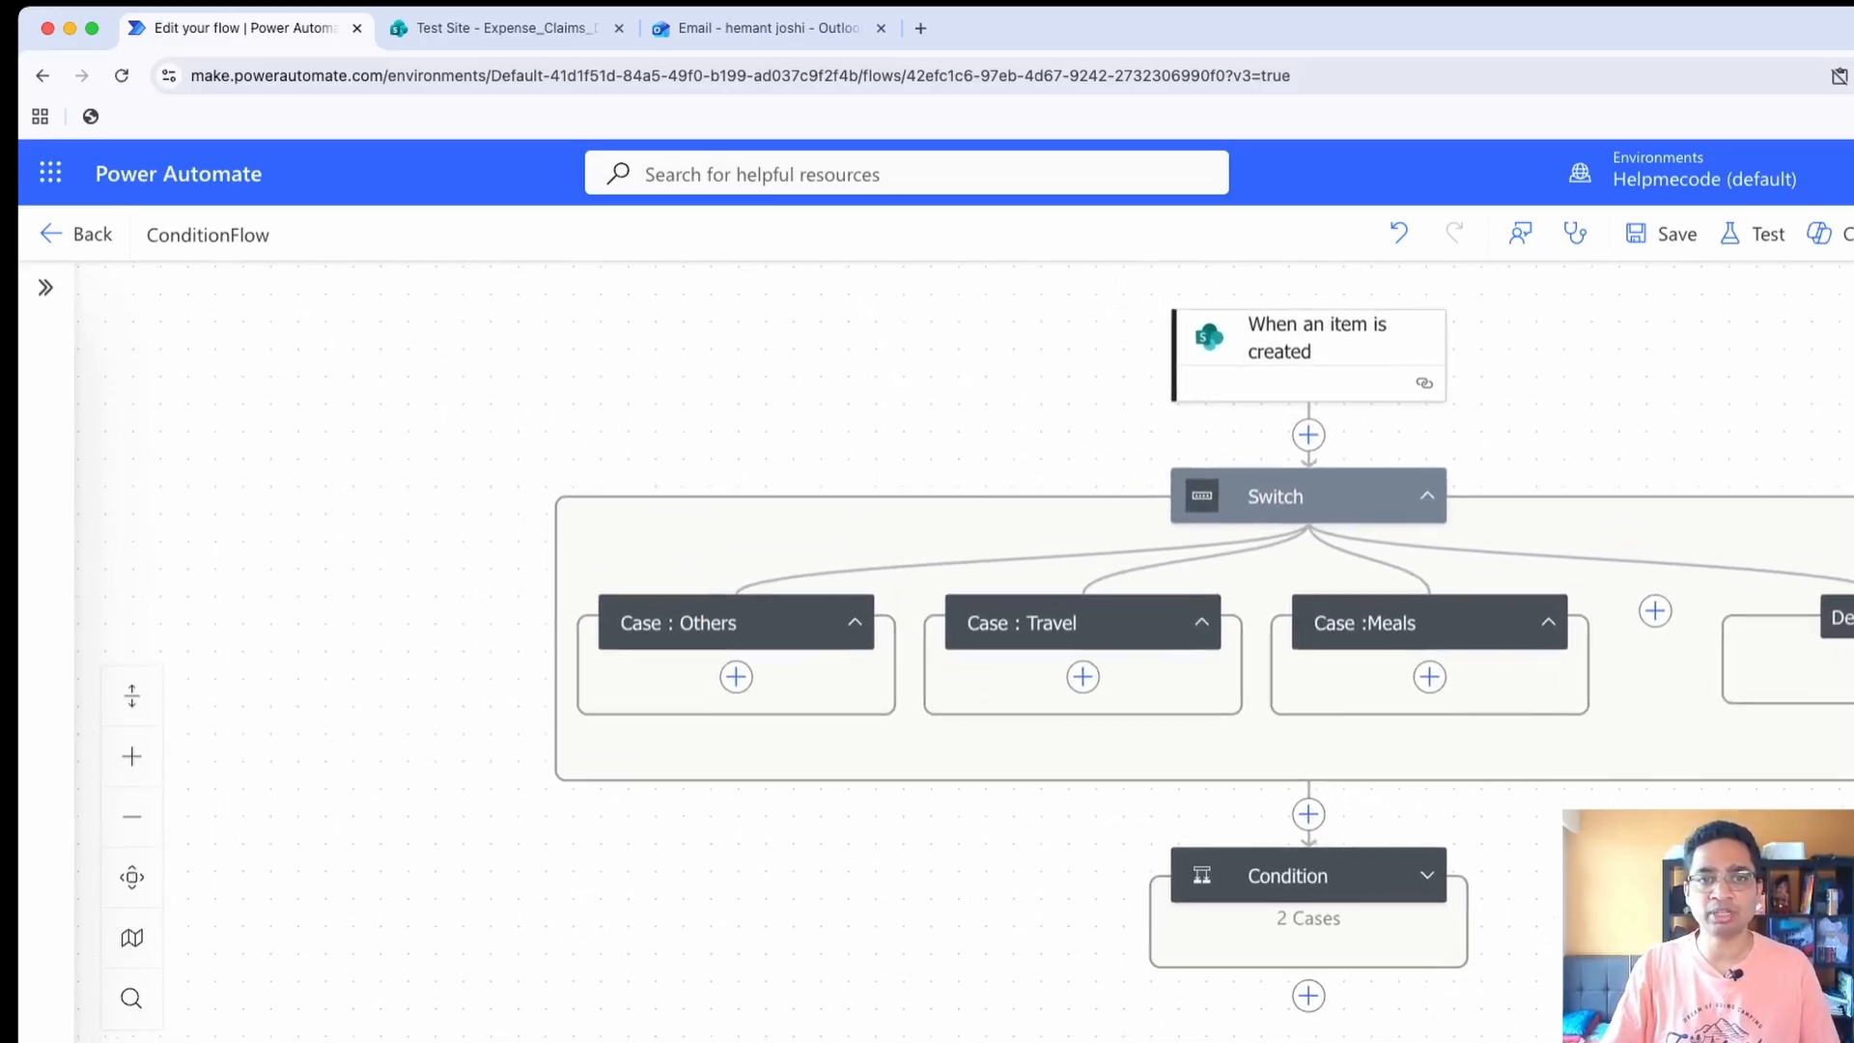
{"action": "left_click", "coordinate": [736, 676]}
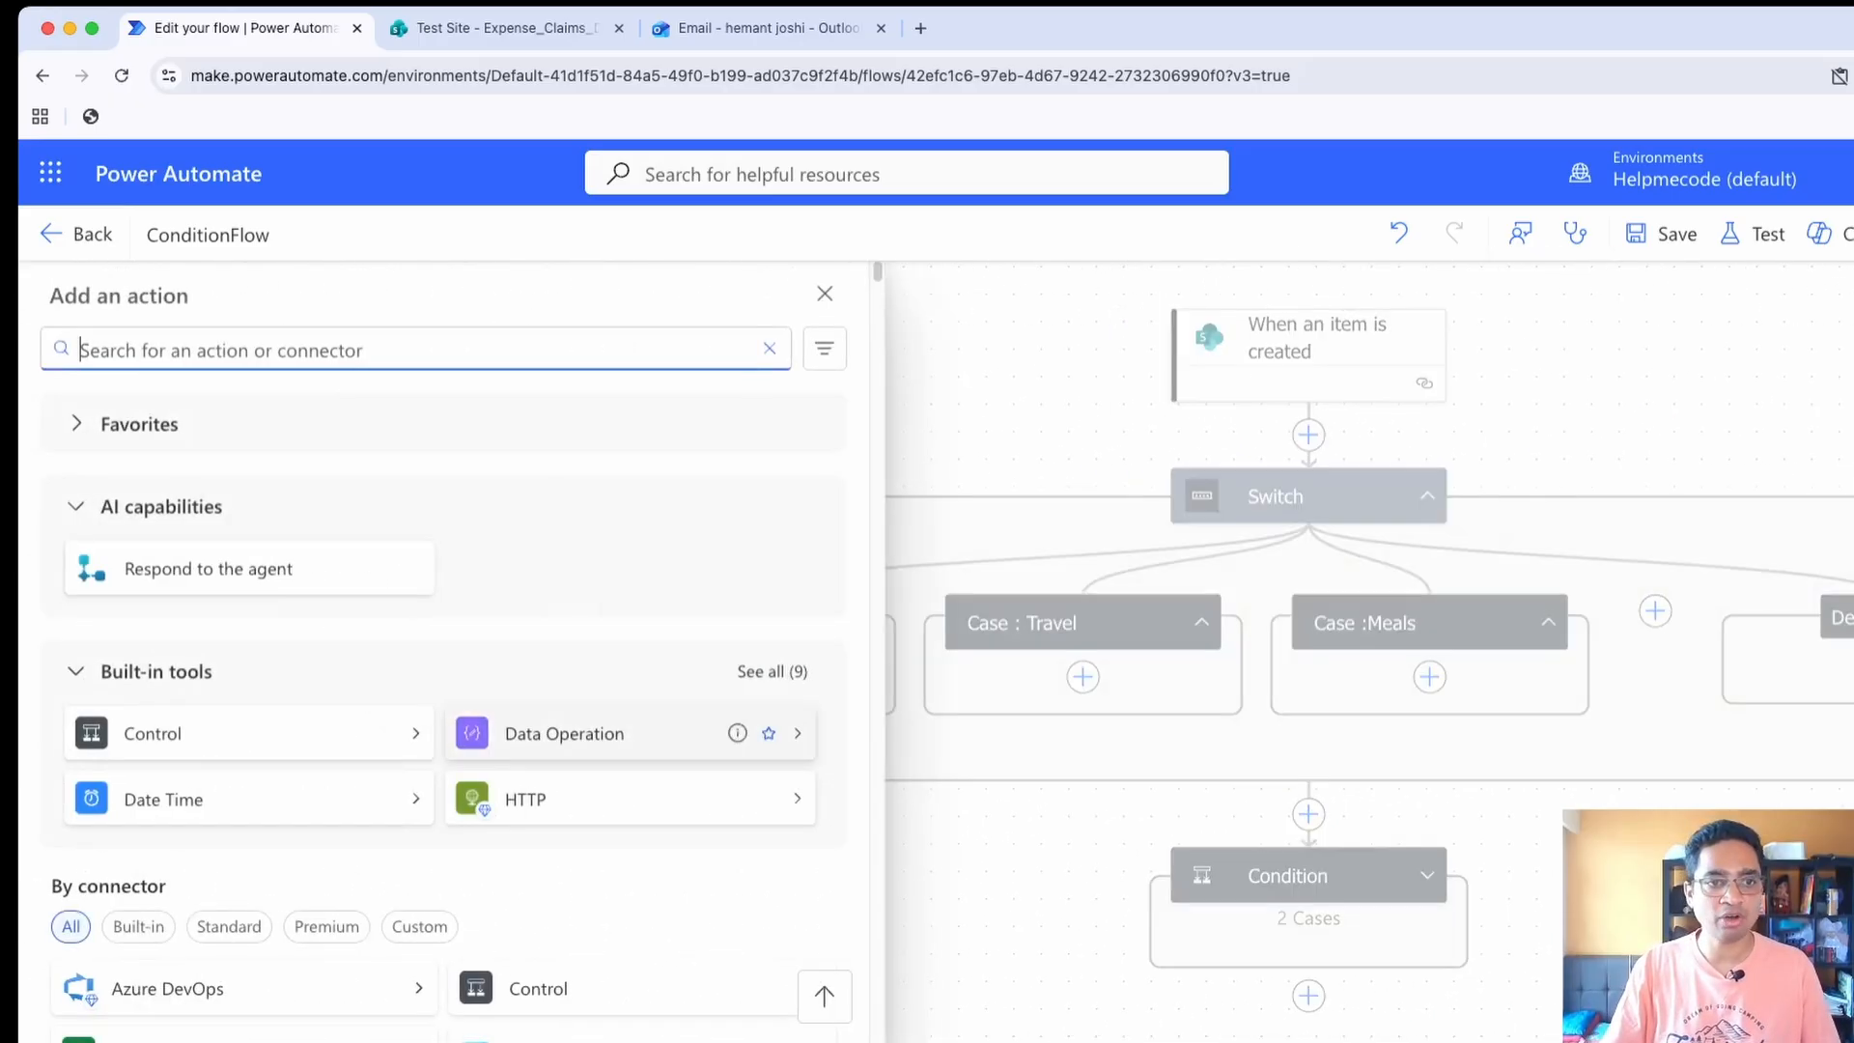
{"action": "left_click", "coordinate": [569, 729]}
{"action": "left_click", "coordinate": [149, 412]}
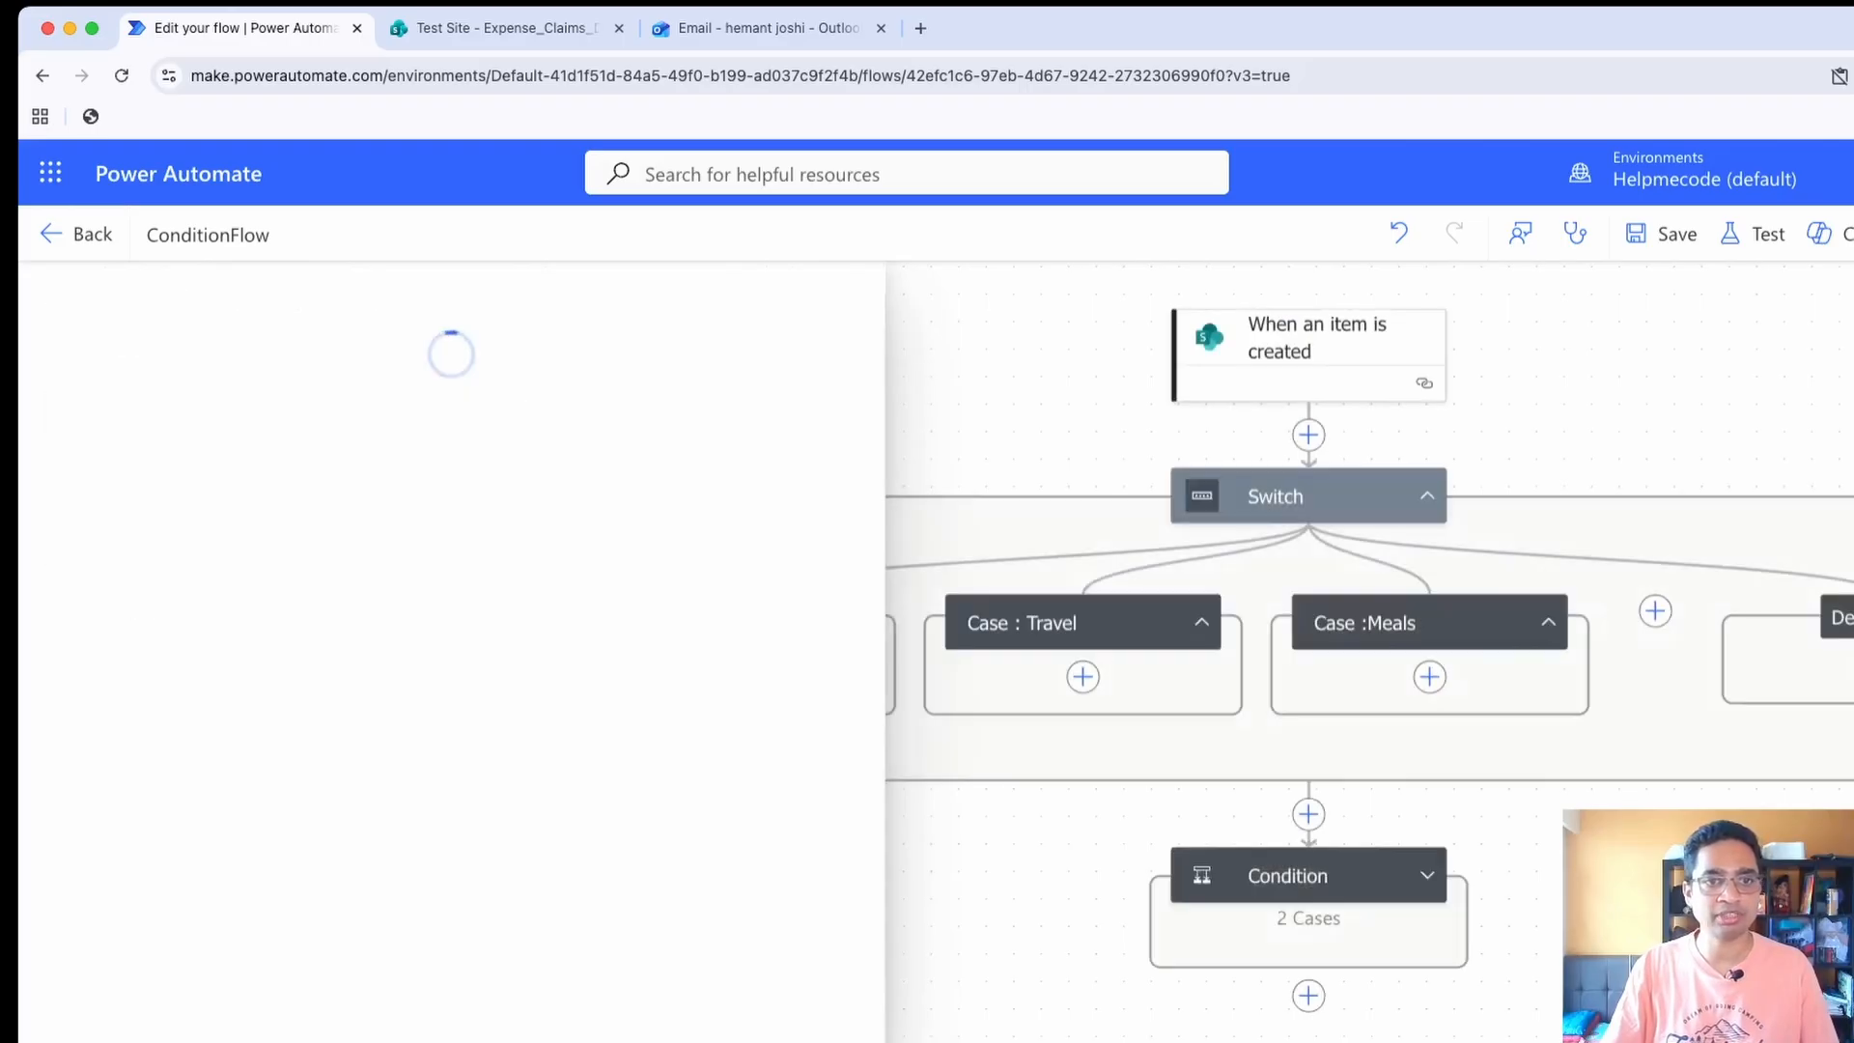
Set the input of the Others case's Compose action to "Others Called"
{"action": "left_click", "coordinate": [155, 519]}
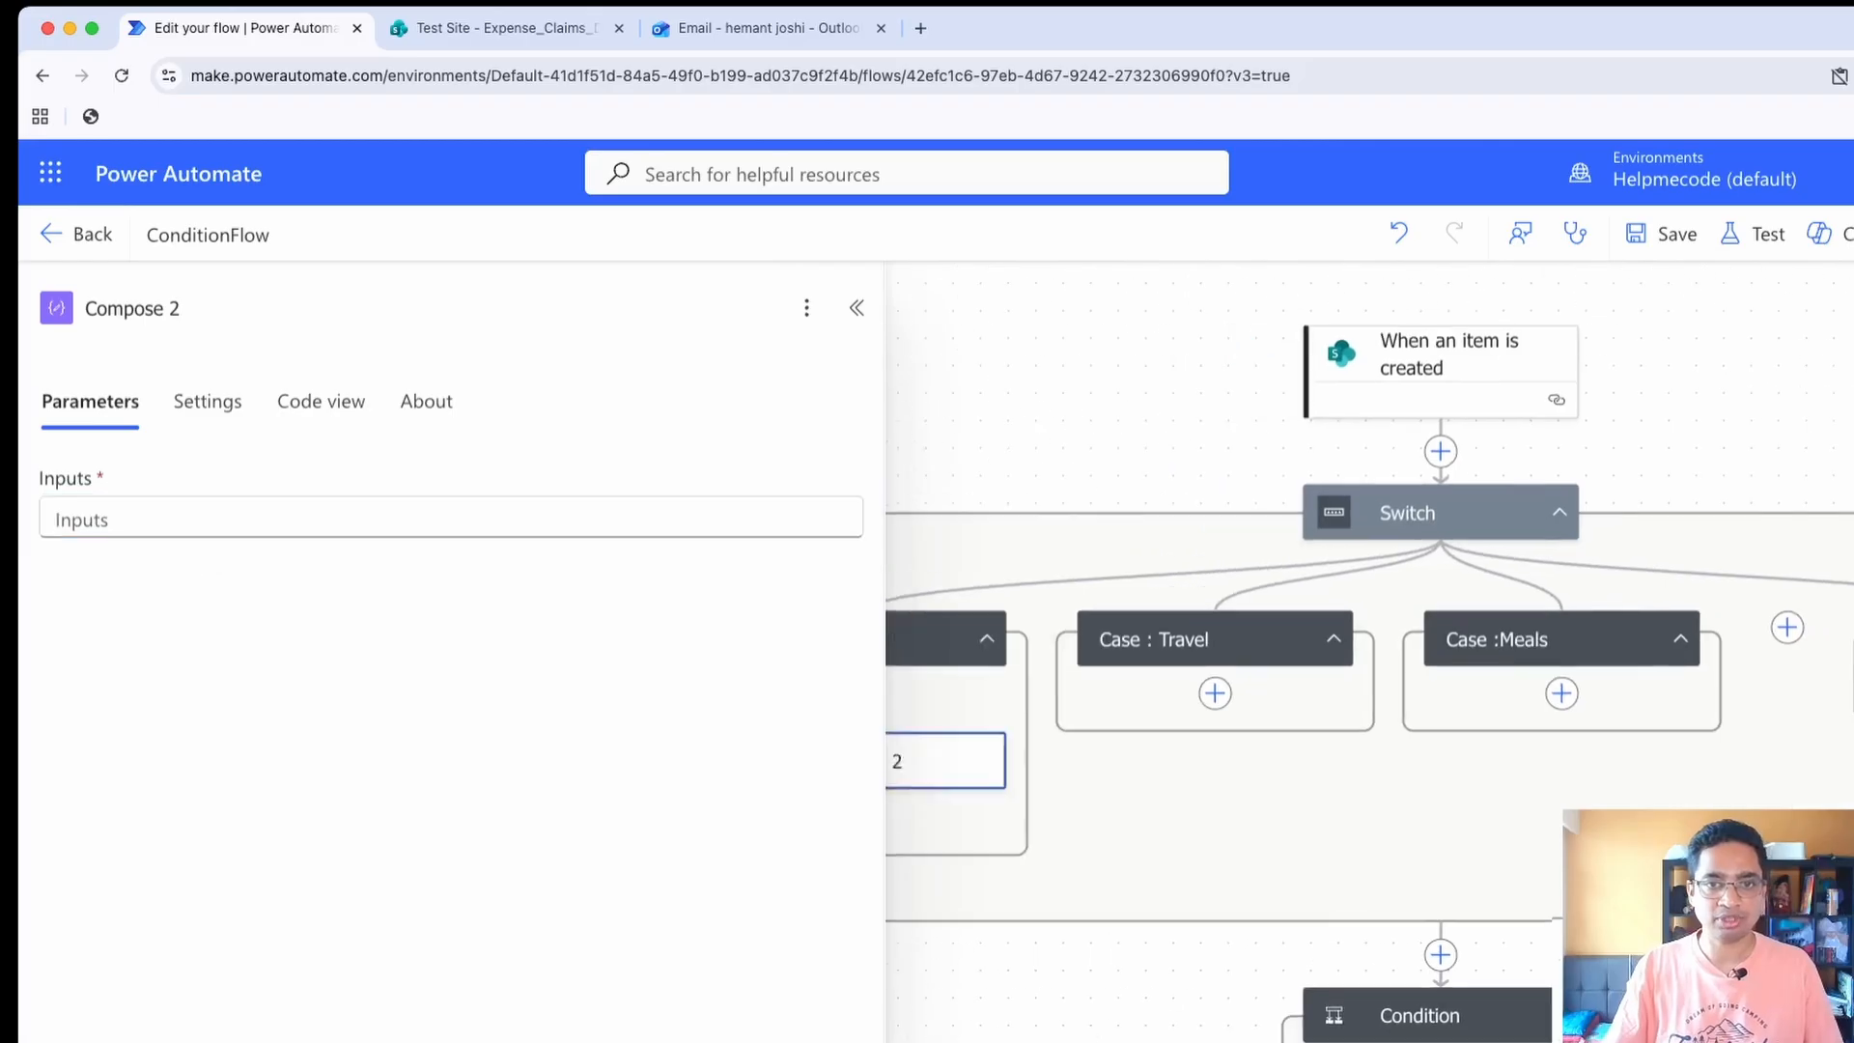
{"action": "left_click", "coordinate": [154, 519]}
{"action": "type", "text": "oTHER"}
{"action": "key", "text": "BackSpace"}
{"action": "key", "text": "BackSpace"}
{"action": "key", "text": "BackSpace"}
{"action": "key", "text": "BackSpace"}
{"action": "key", "text": "BackSpace"}
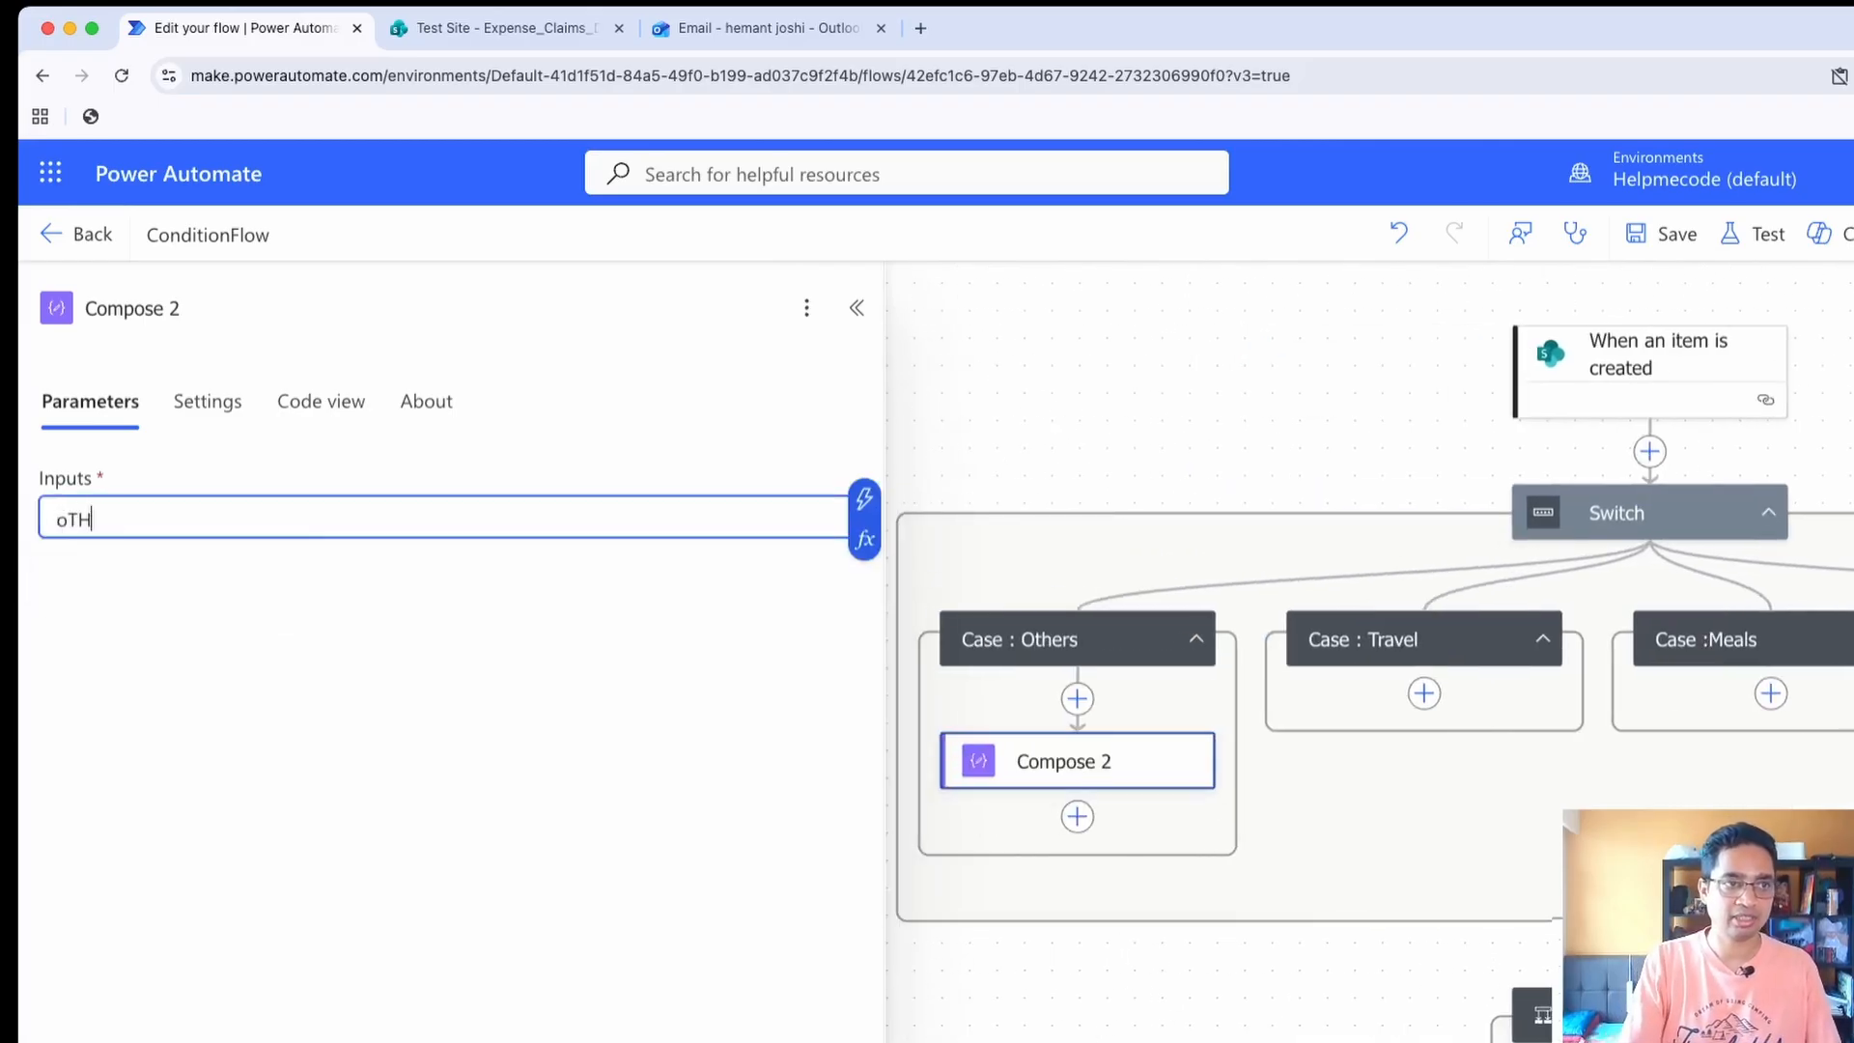
{"action": "type", "text": "Other"}
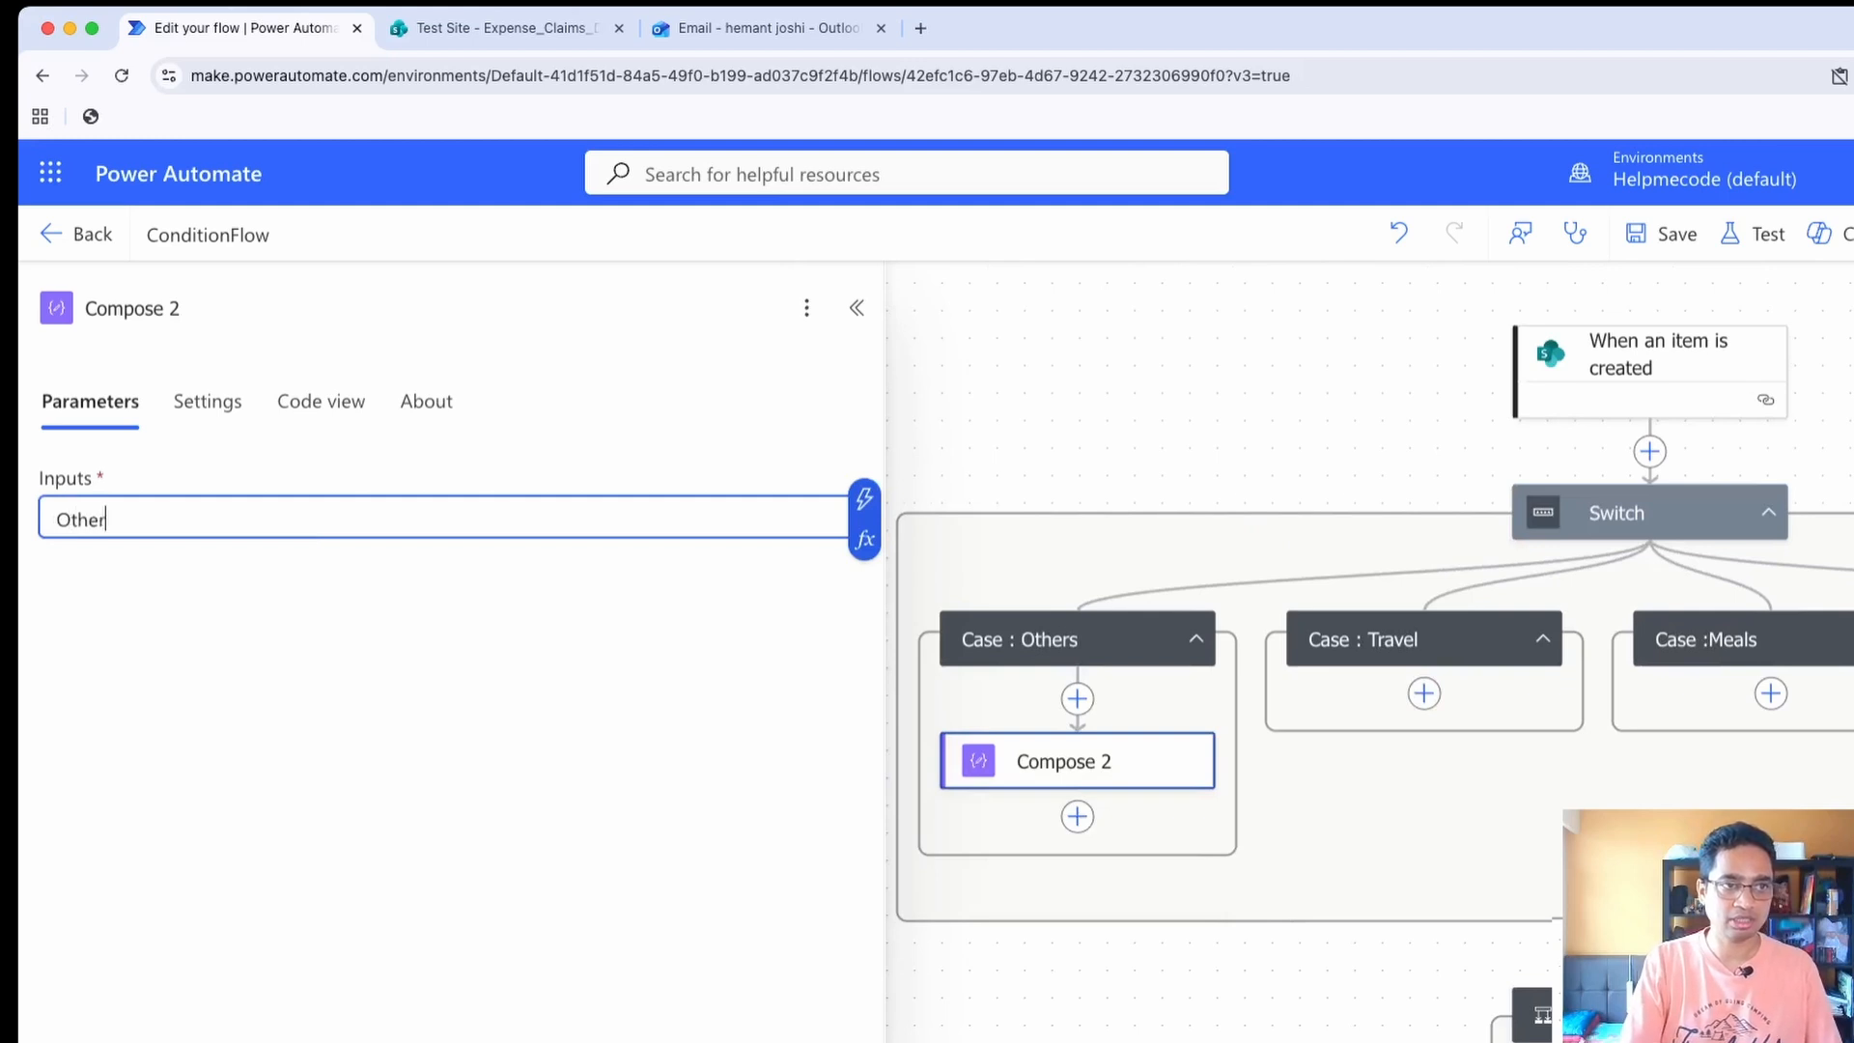
{"action": "type", "text": "s Called"}
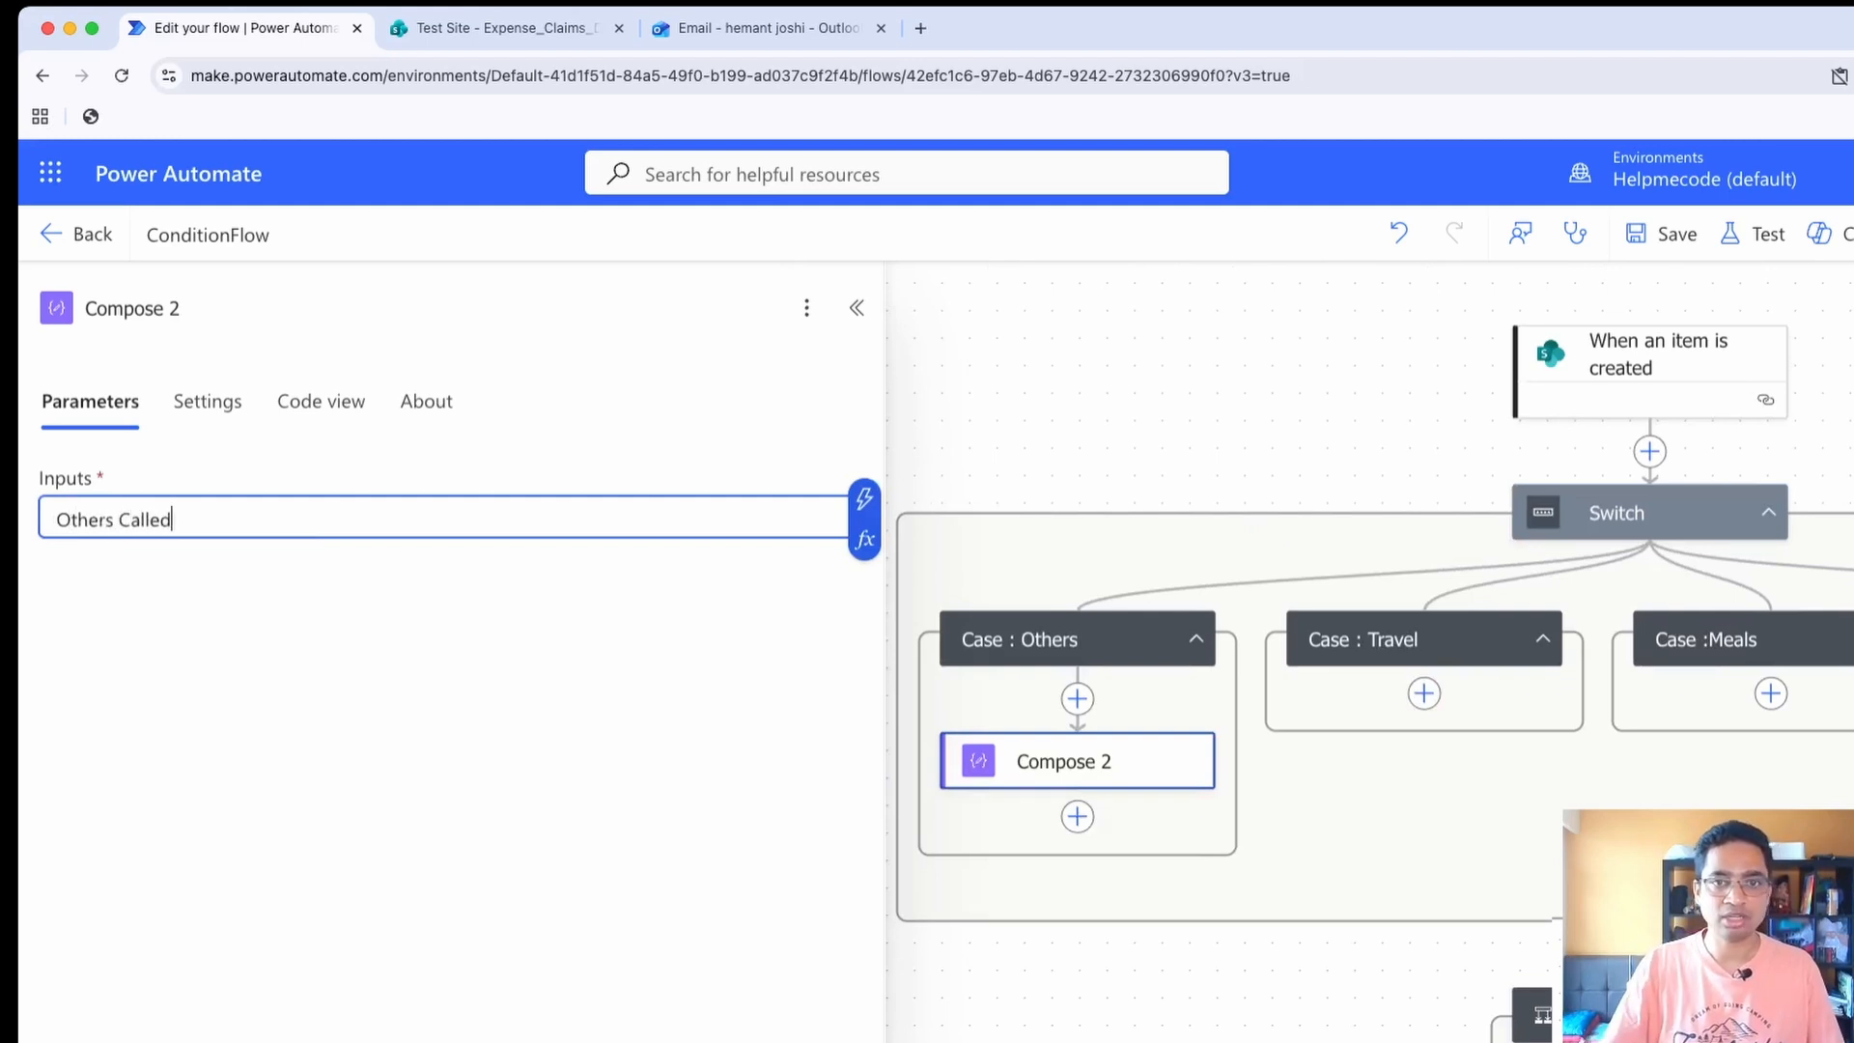
Add a Data Operation Compose action inside the Travel case with "Travel Called" as its input
{"action": "left_click", "coordinate": [1425, 693]}
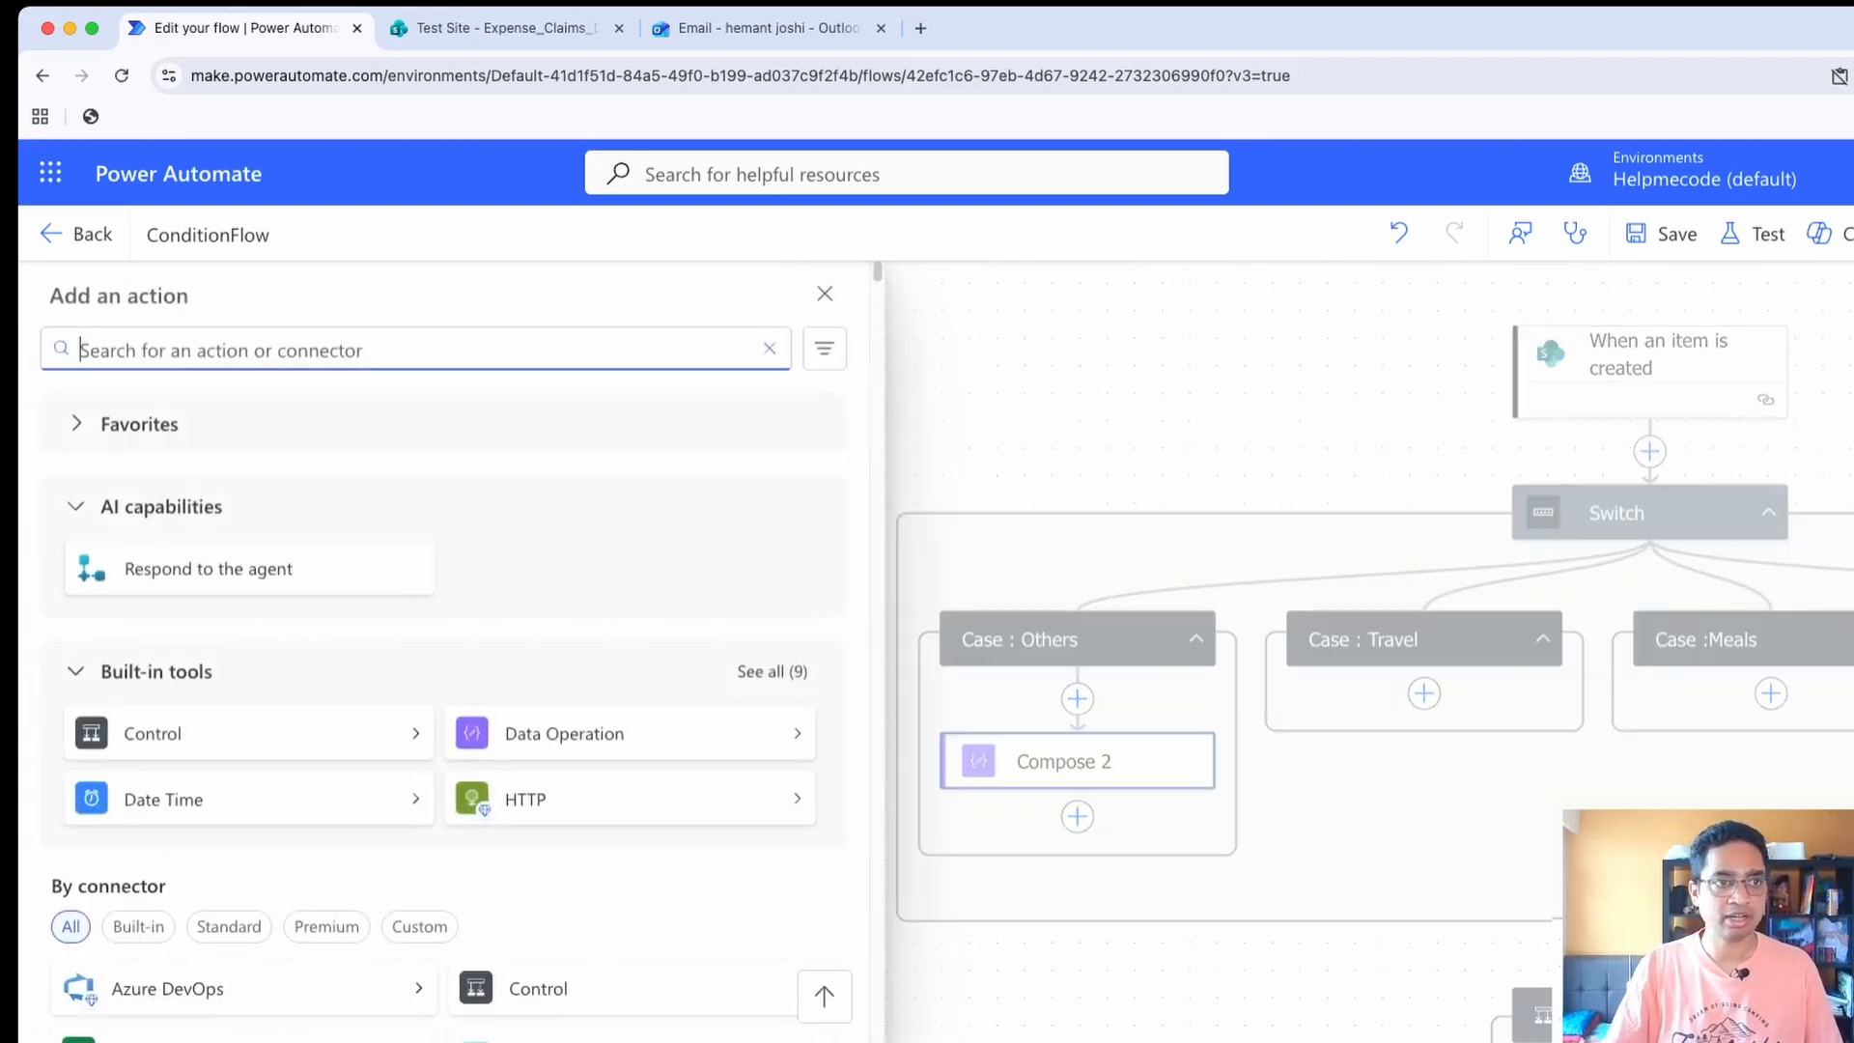
{"action": "left_click", "coordinate": [579, 733]}
{"action": "left_click", "coordinate": [145, 413]}
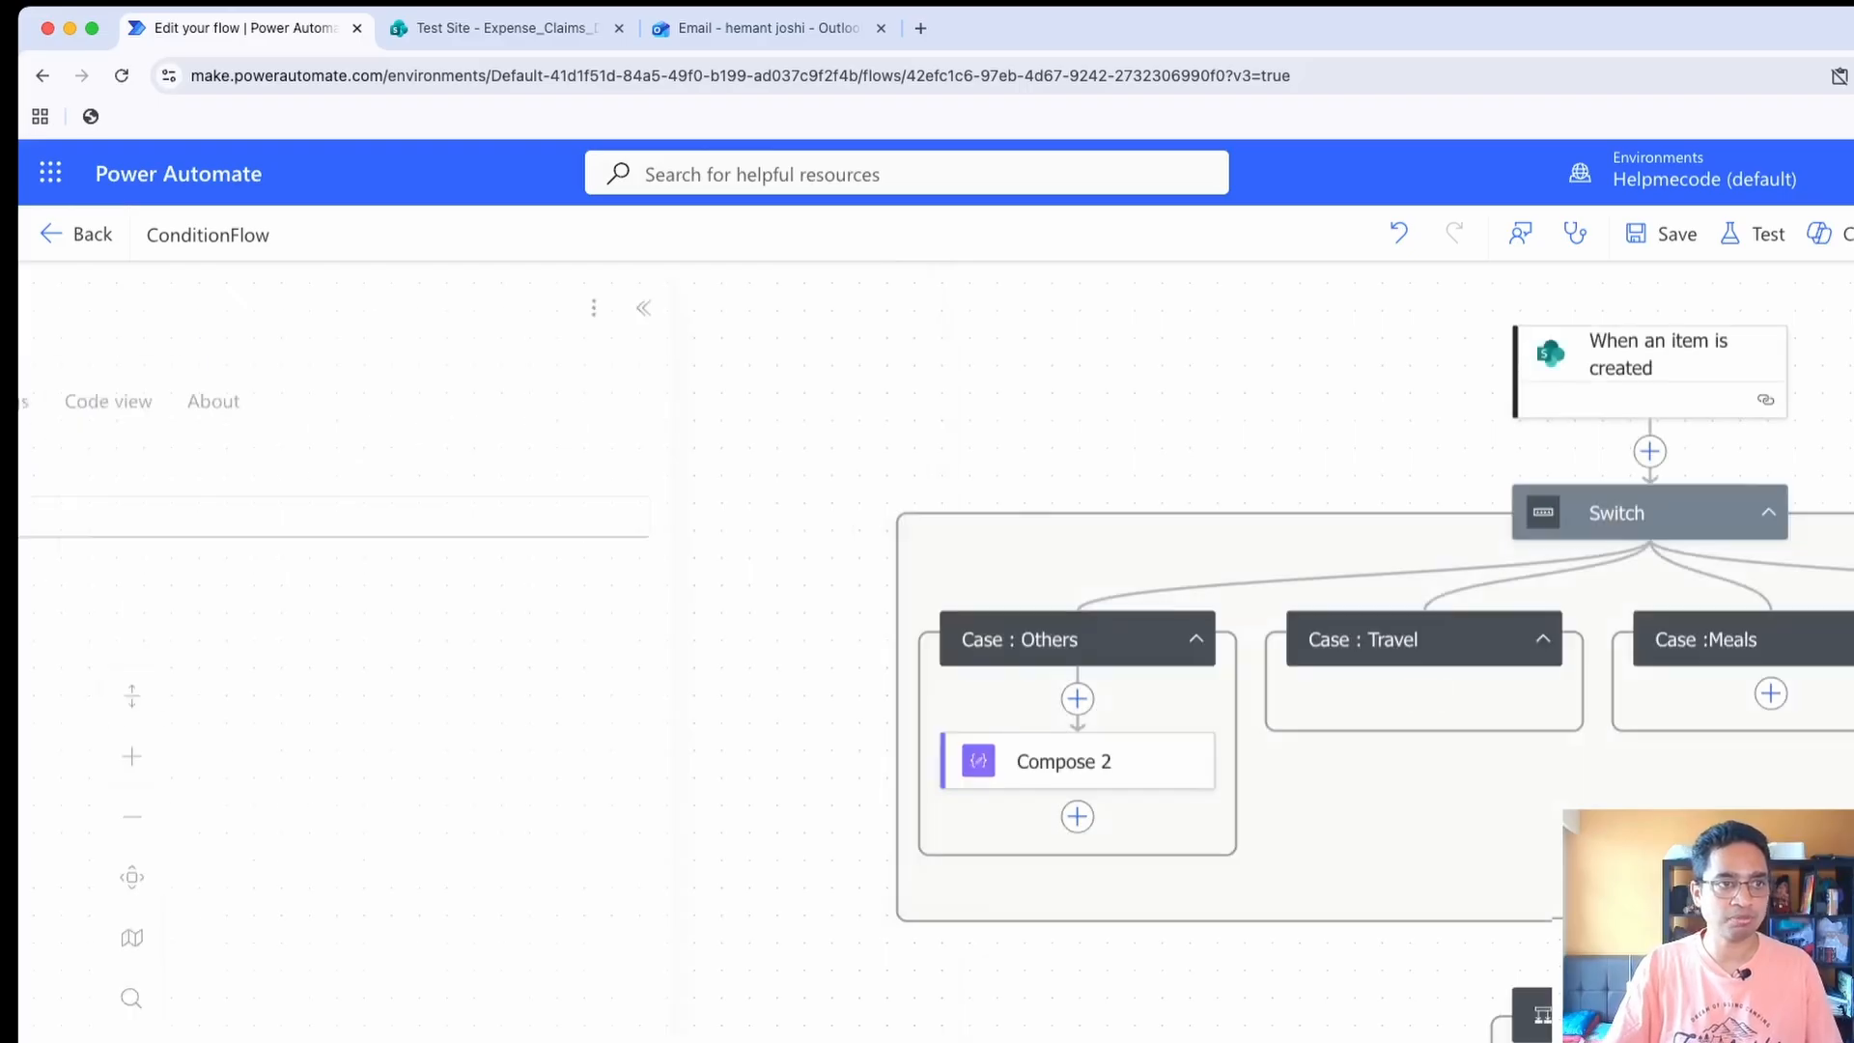
{"action": "left_click", "coordinate": [162, 519]}
{"action": "type", "text": "Tra"}
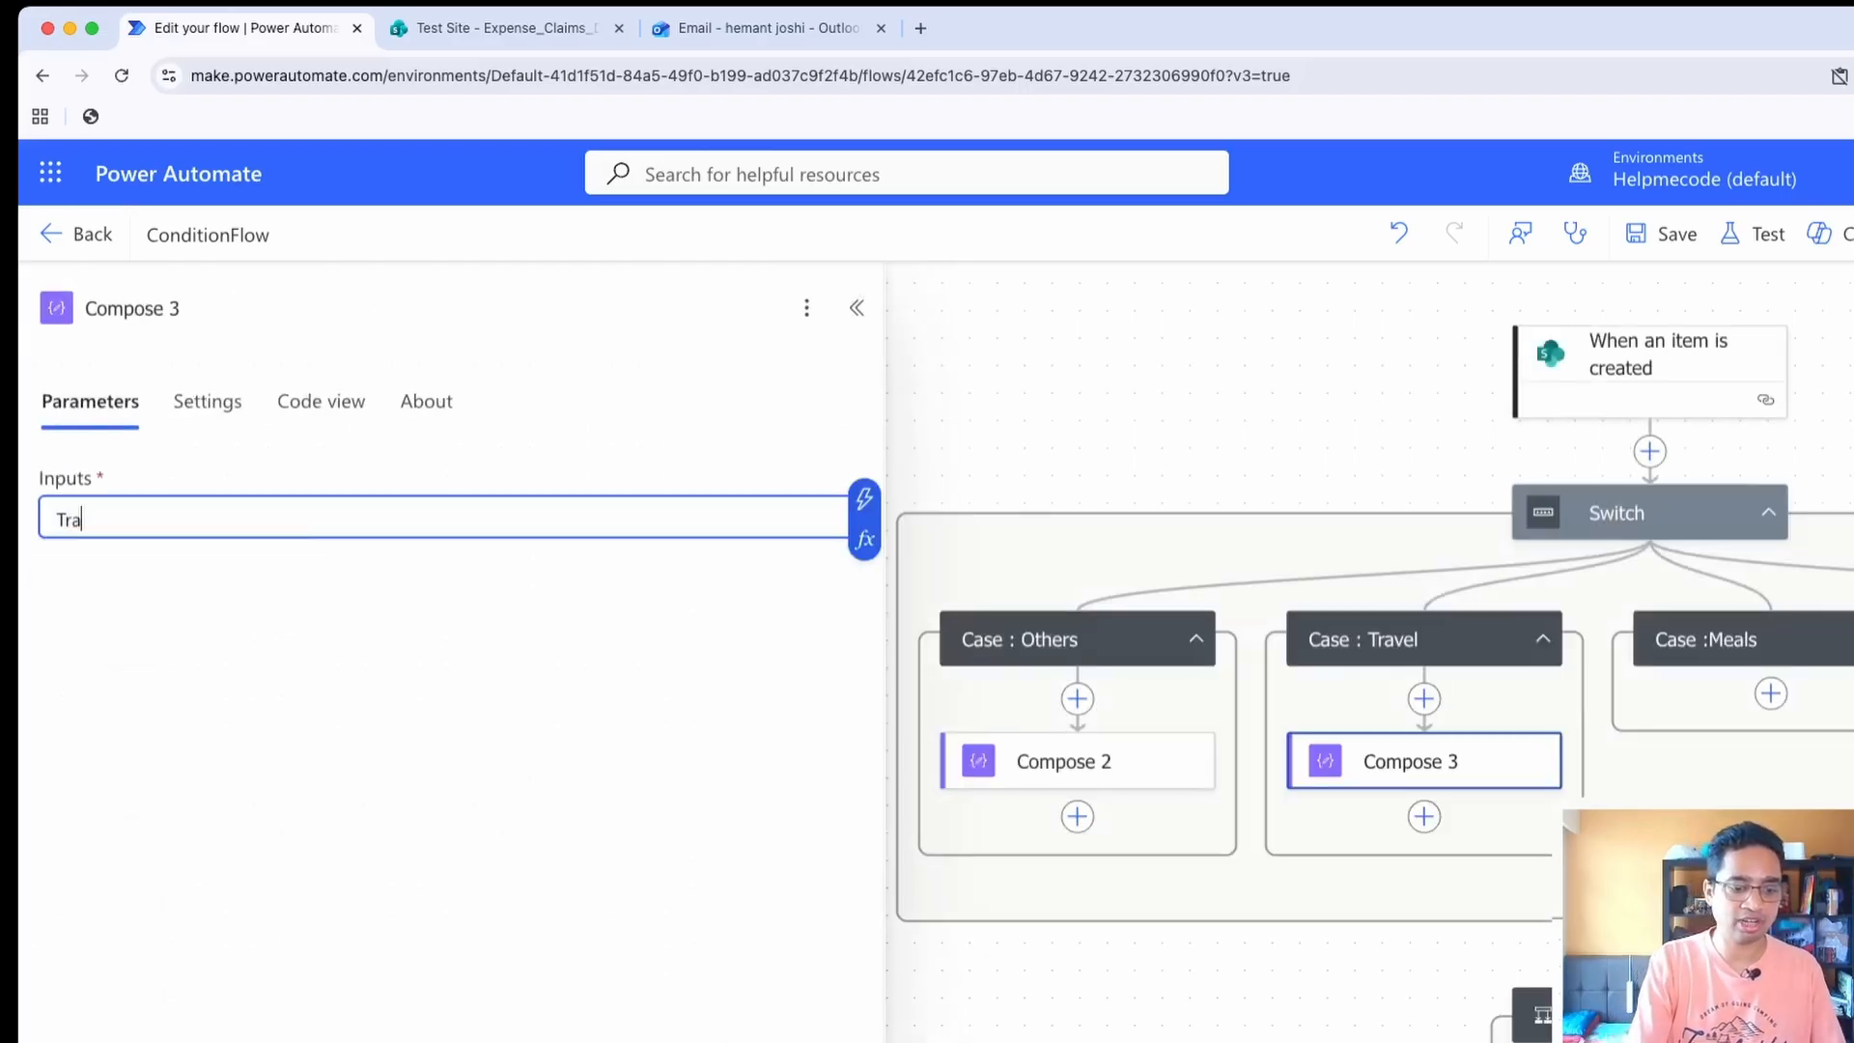
{"action": "type", "text": "vel Called"}
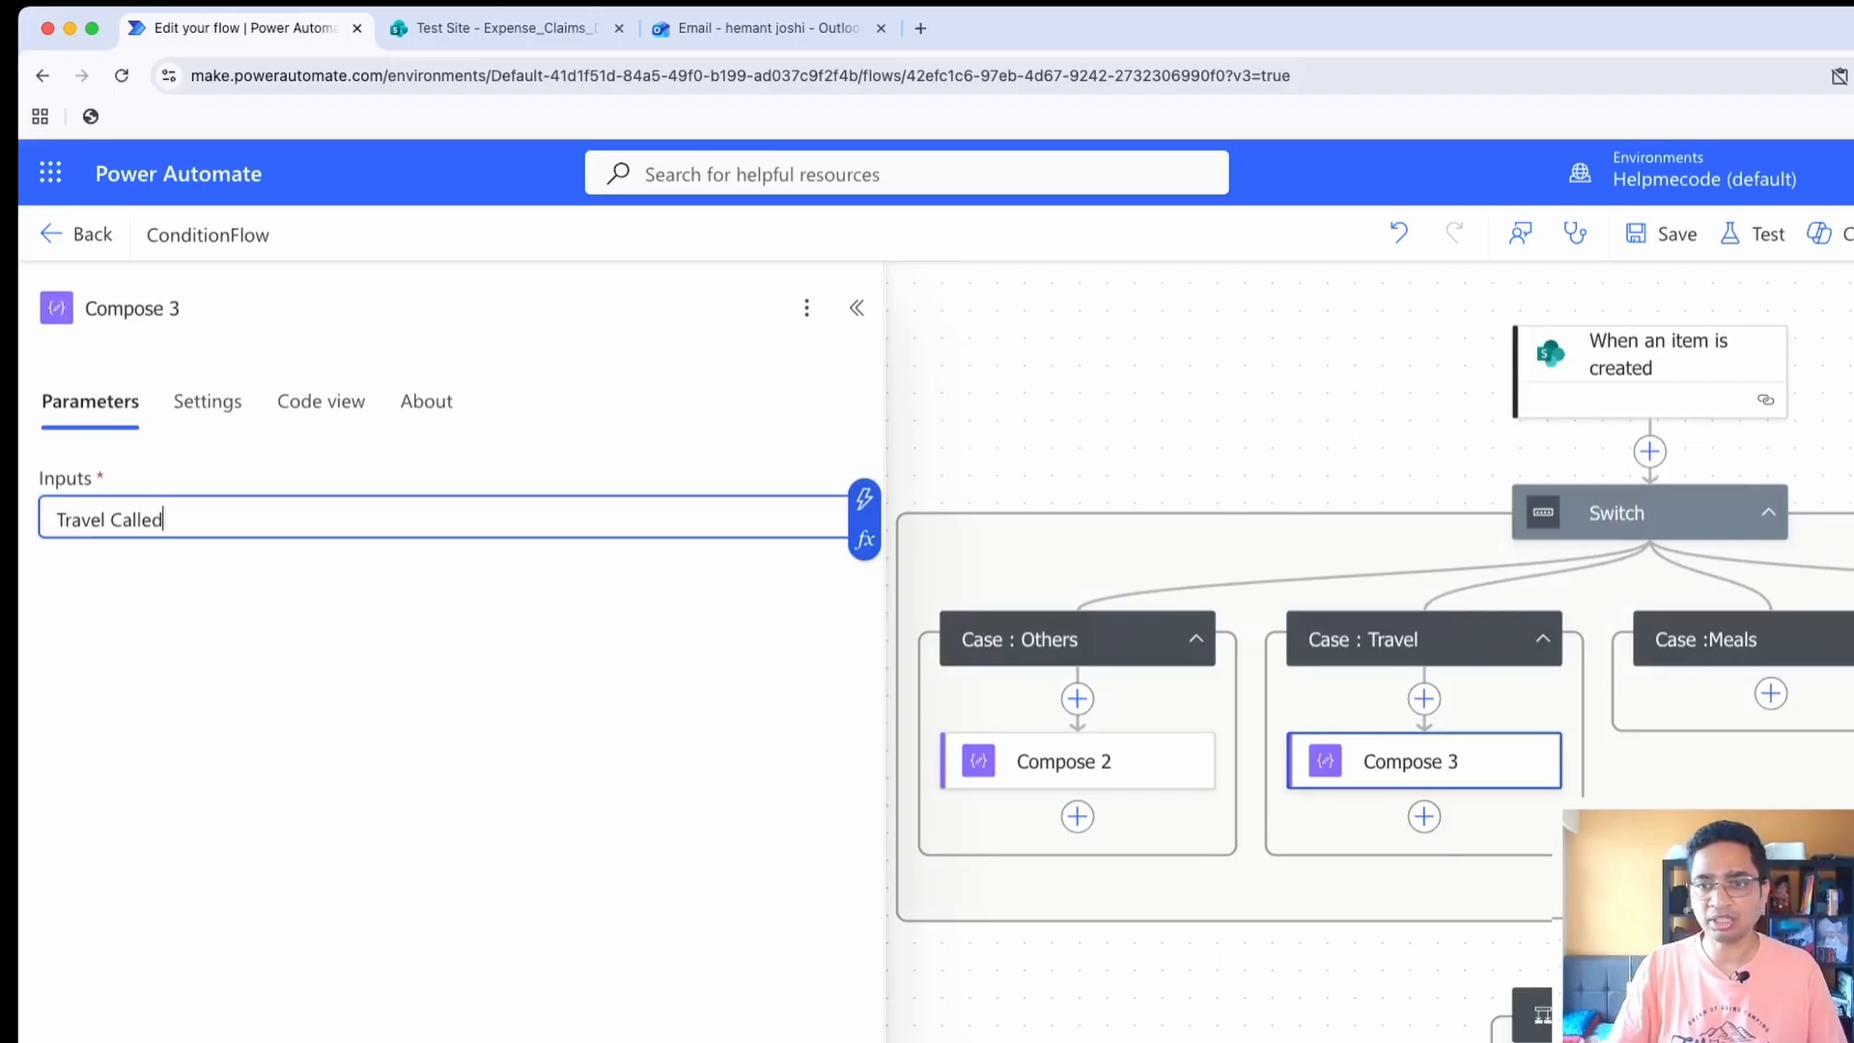
{"action": "key", "text": "Tab"}
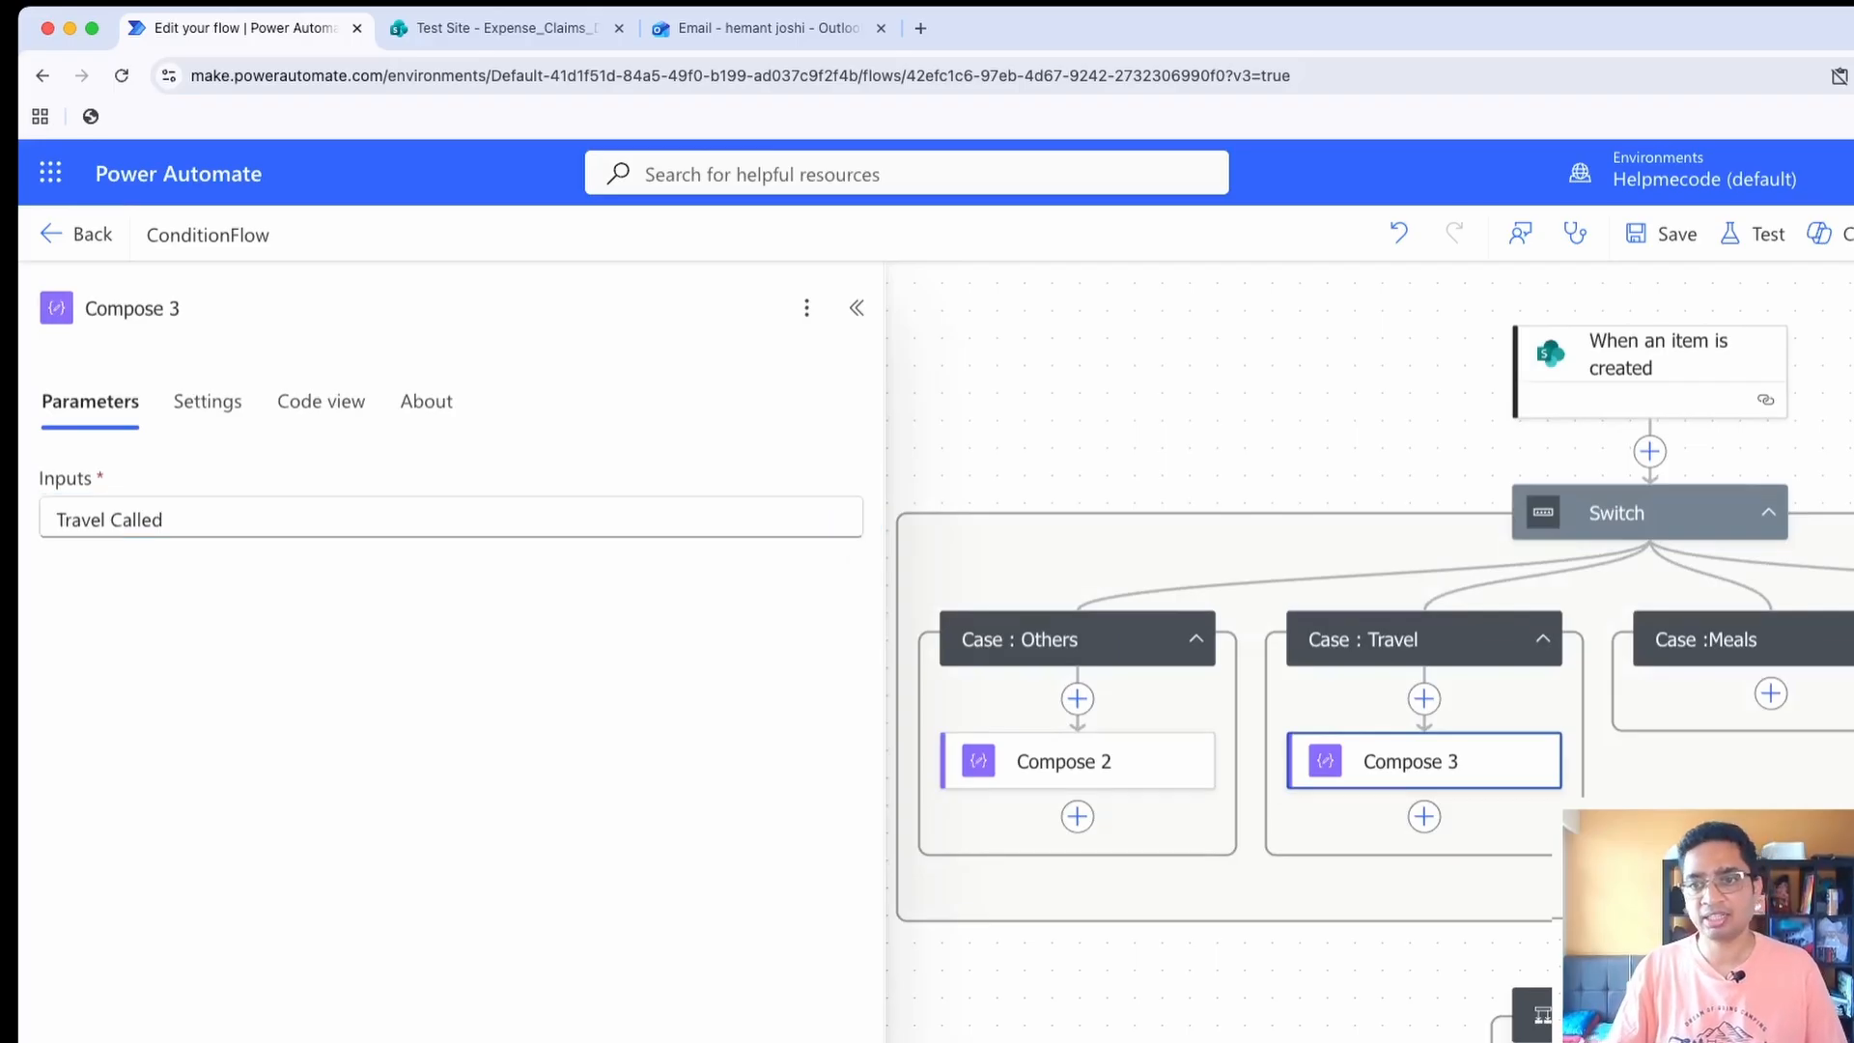
Rename the Travel case's Compose action as "Compose :Travel"
{"action": "left_click", "coordinate": [180, 308]}
{"action": "key", "text": "BackSpace"}
{"action": "type", "text": ":Trace"}
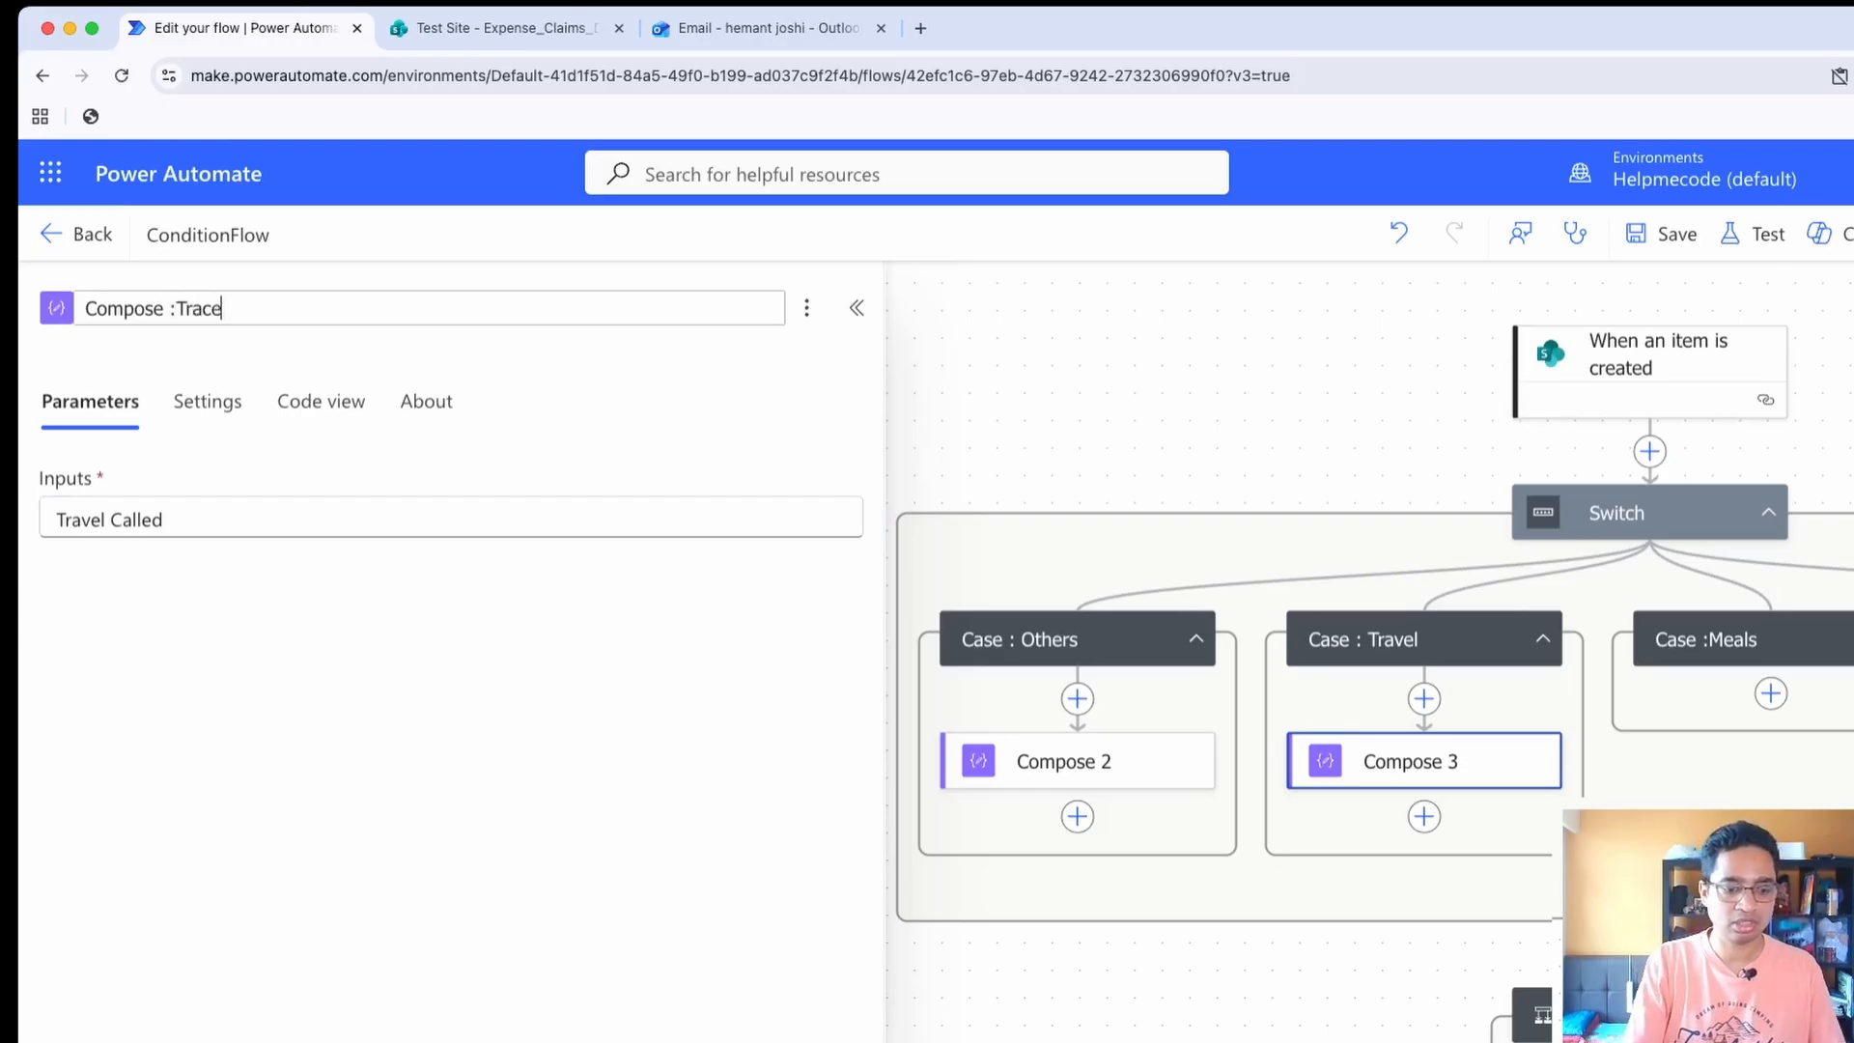
{"action": "key", "text": "BackSpace"}
{"action": "type", "text": "vel"}
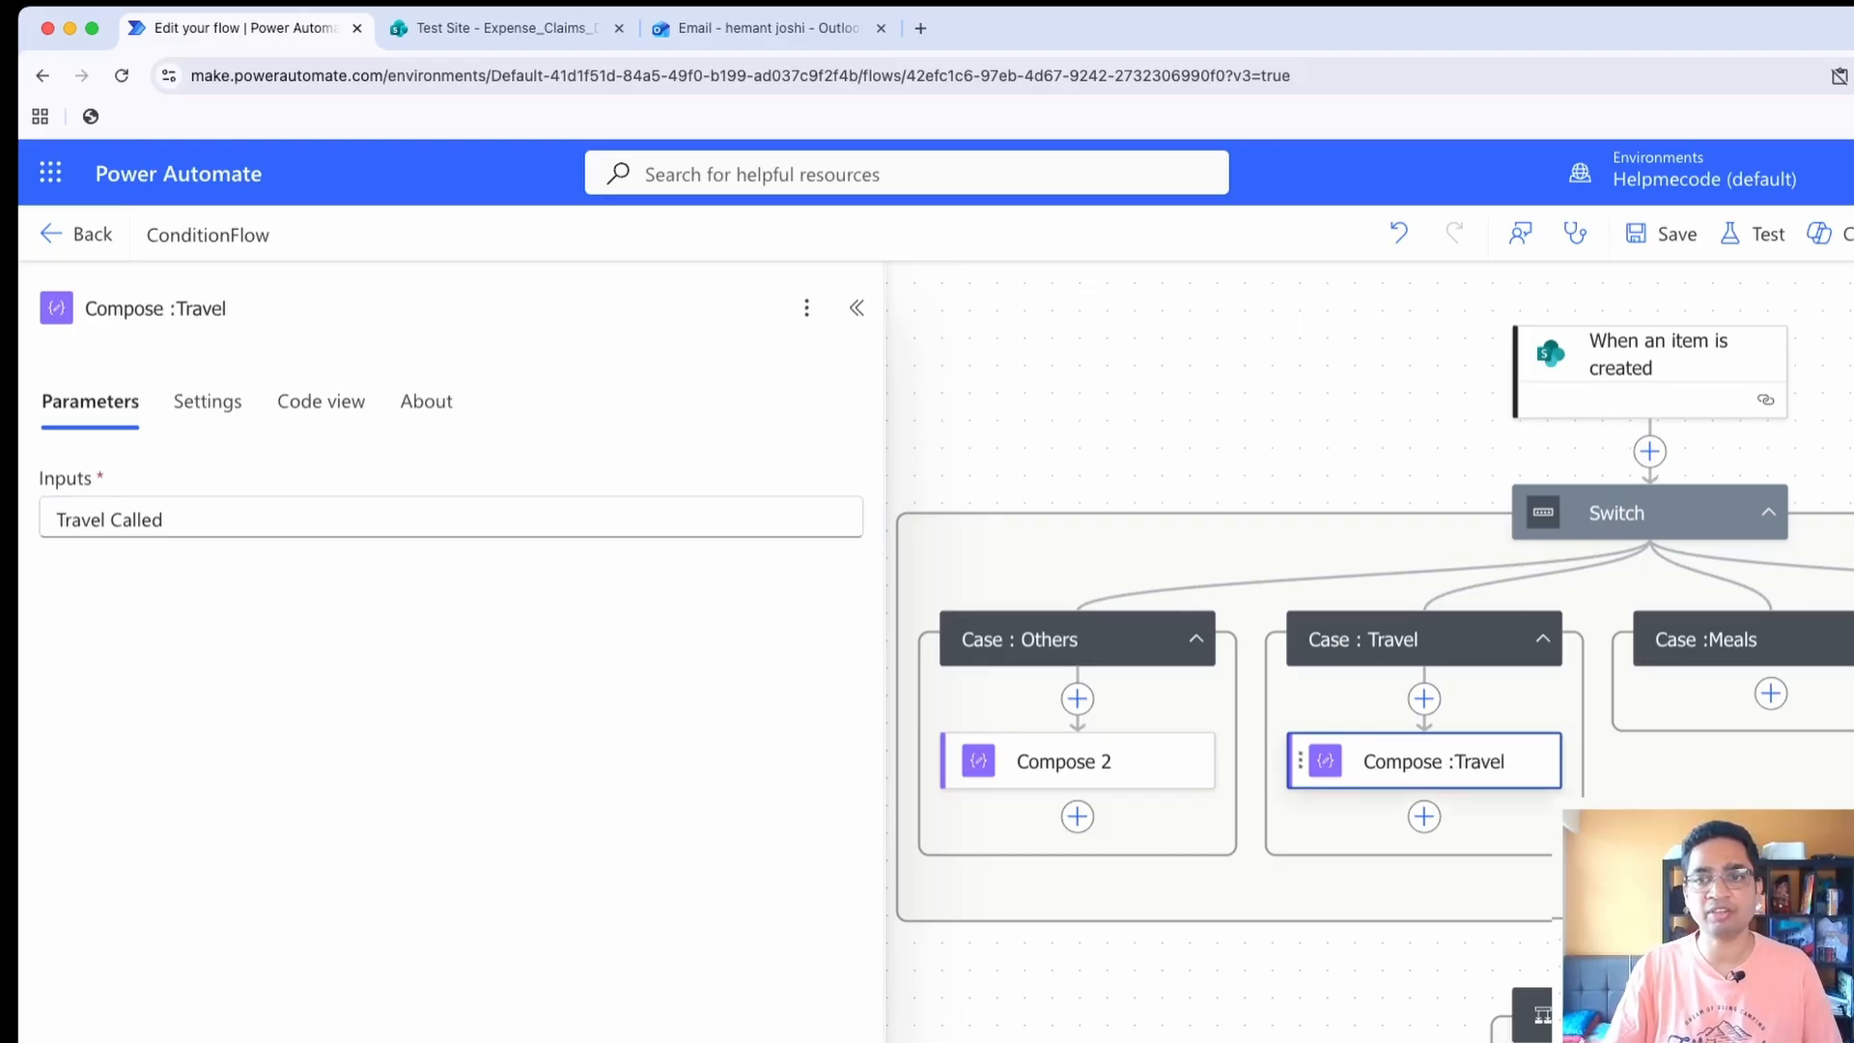
Rename the Others case's Compose action as "Compose : Others"
{"action": "left_click", "coordinate": [1062, 761]}
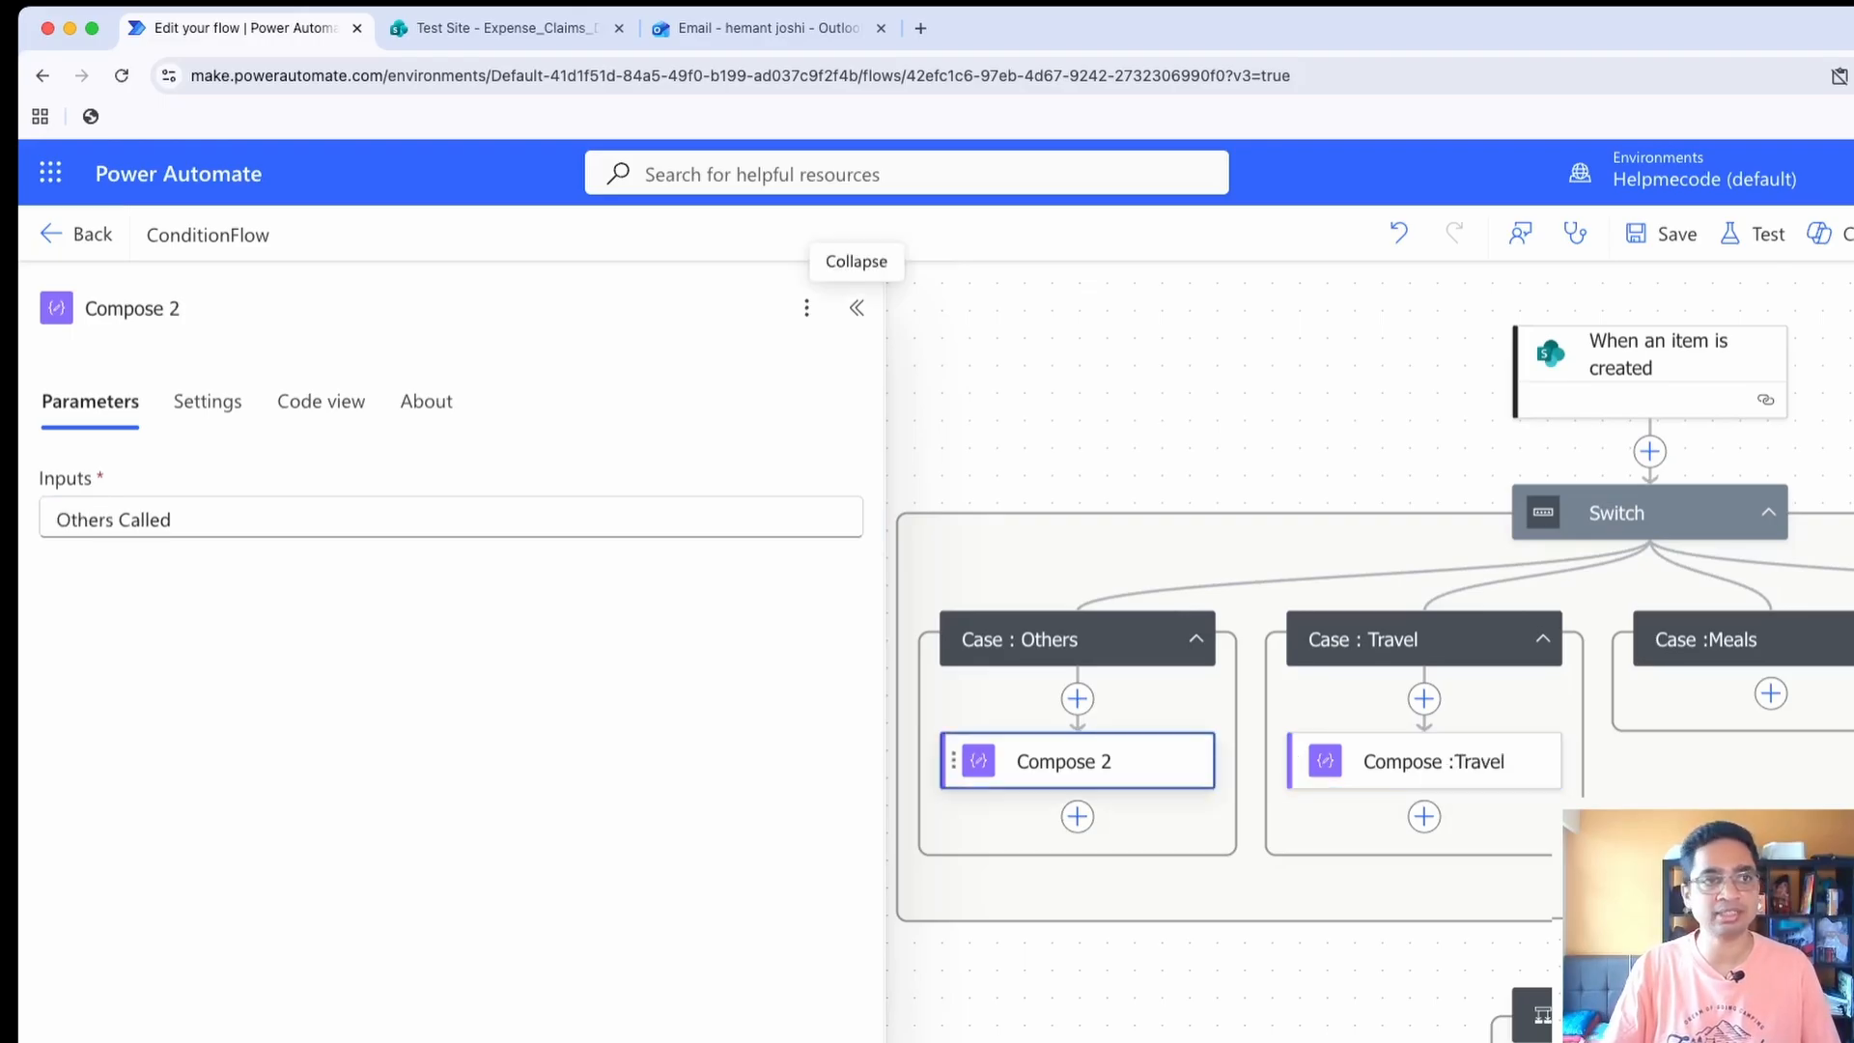
{"action": "left_click", "coordinate": [183, 309]}
{"action": "key", "text": "BackSpace"}
{"action": "type", "text": ":"}
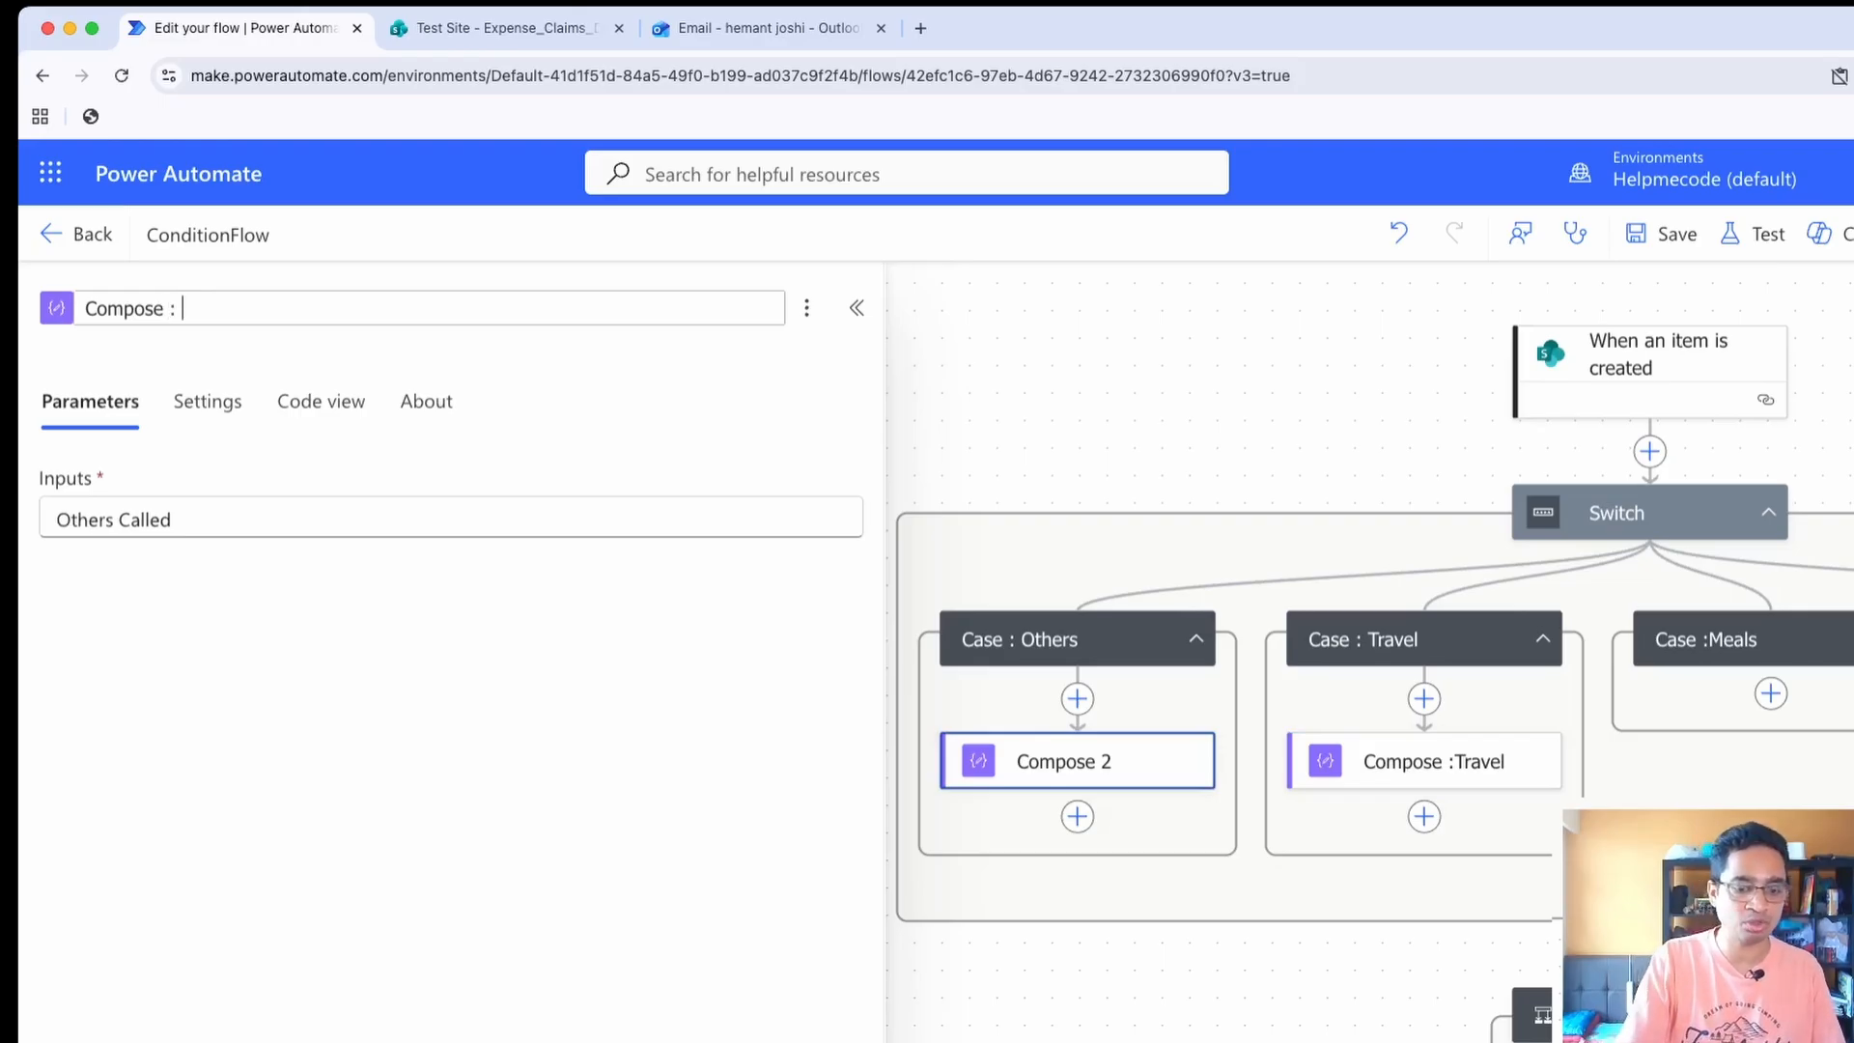
{"action": "type", "text": "Othersd"}
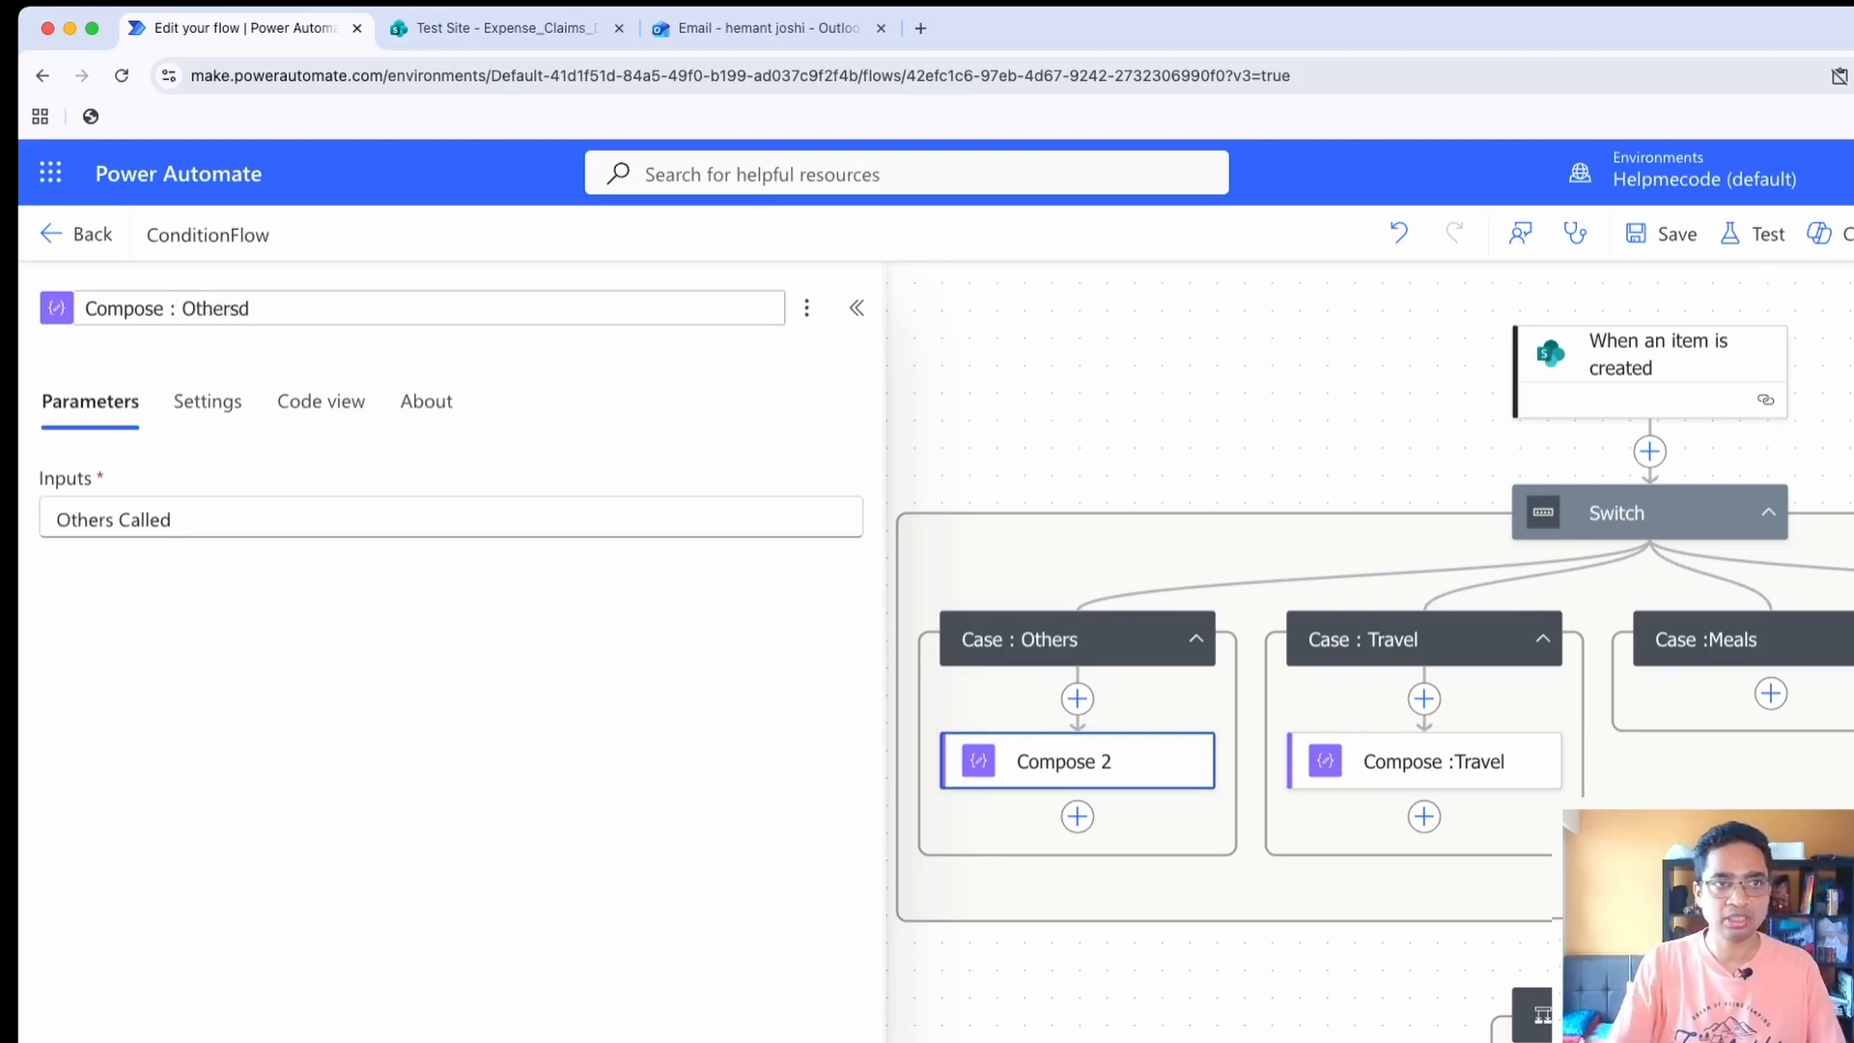
{"action": "key", "text": "Return"}
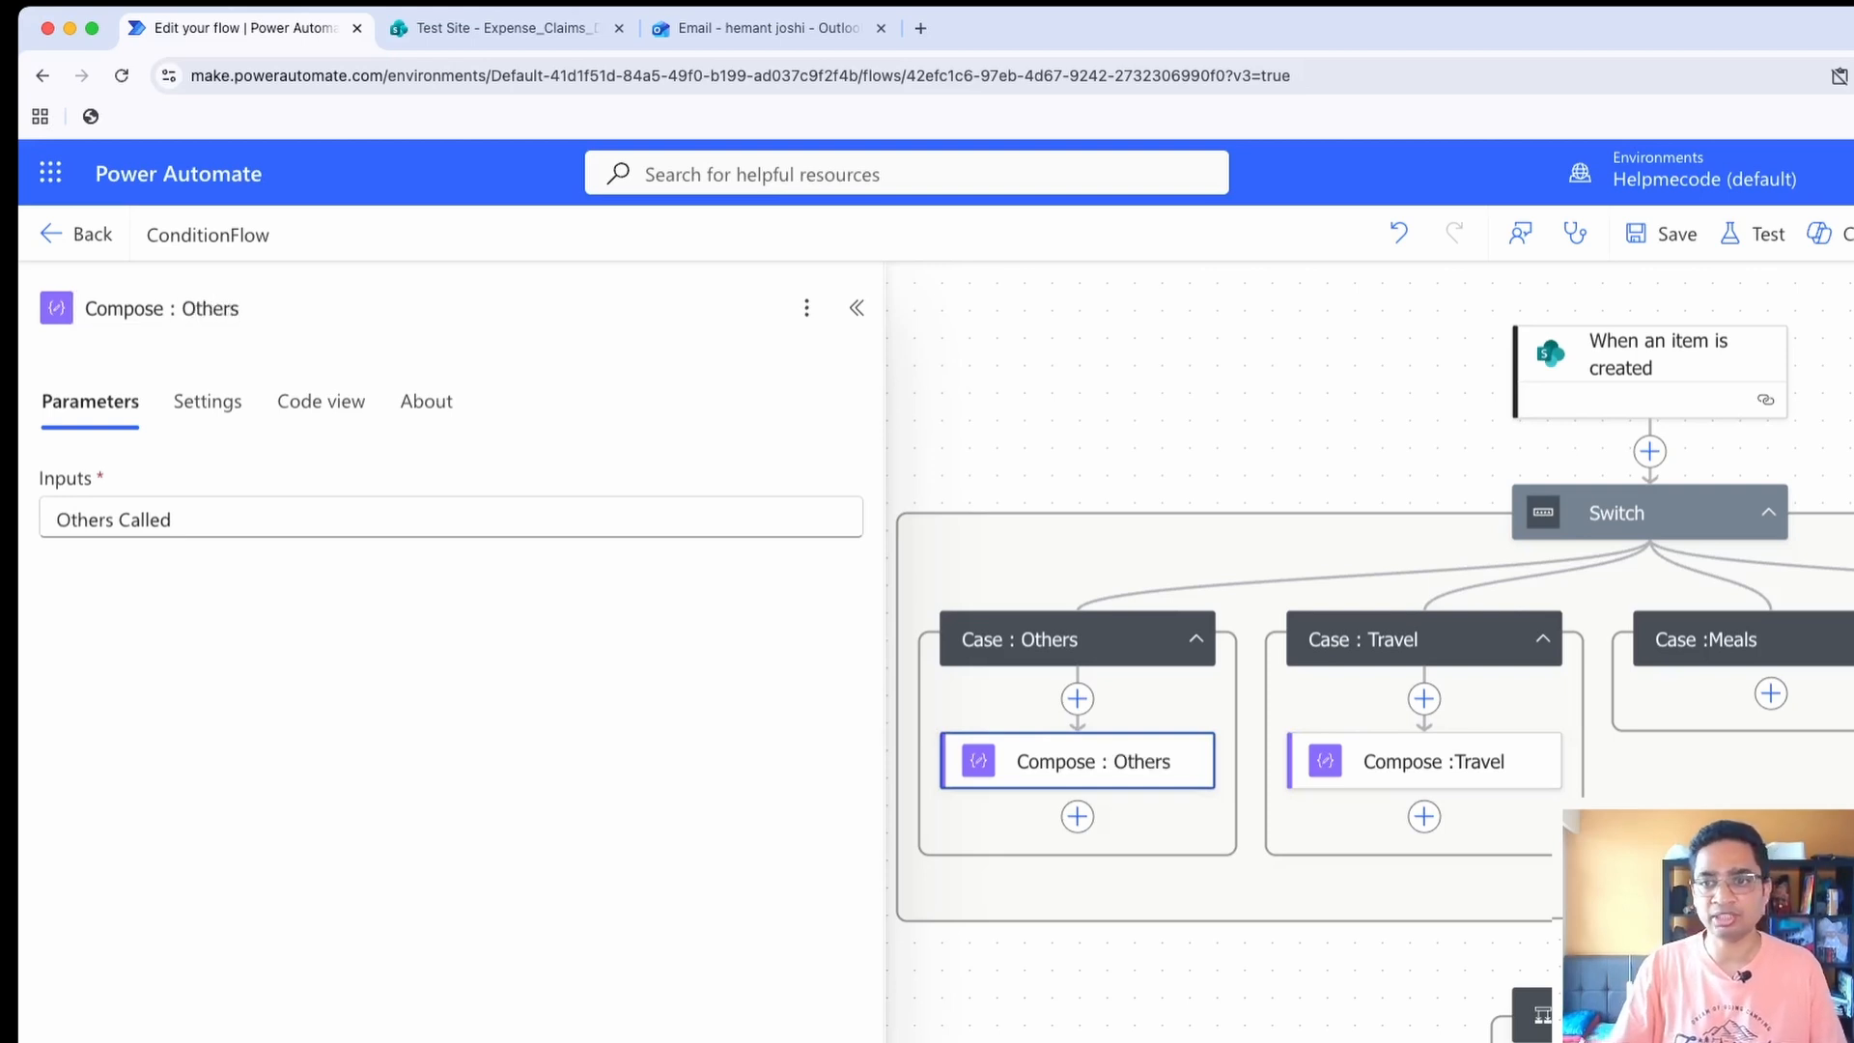
Save ConditionFlow and return to its details page
{"action": "left_click", "coordinate": [856, 307]}
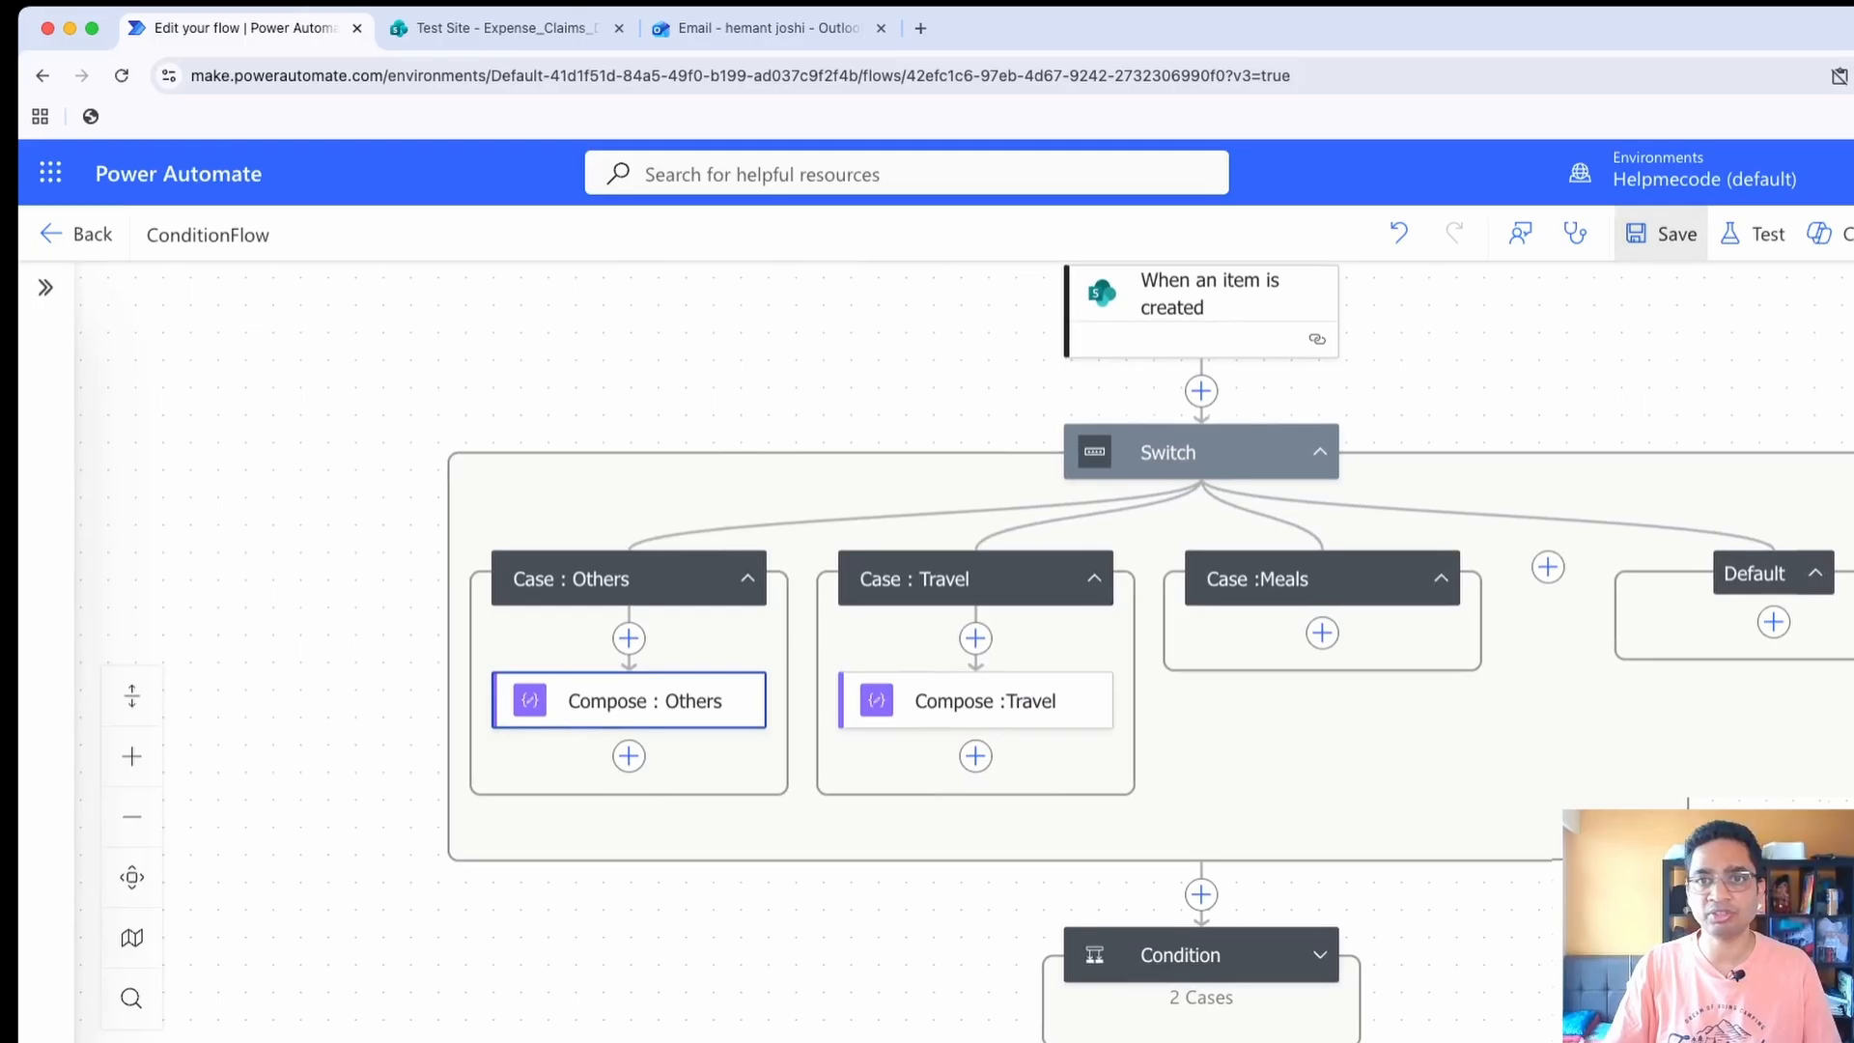
{"action": "left_click", "coordinate": [1661, 234]}
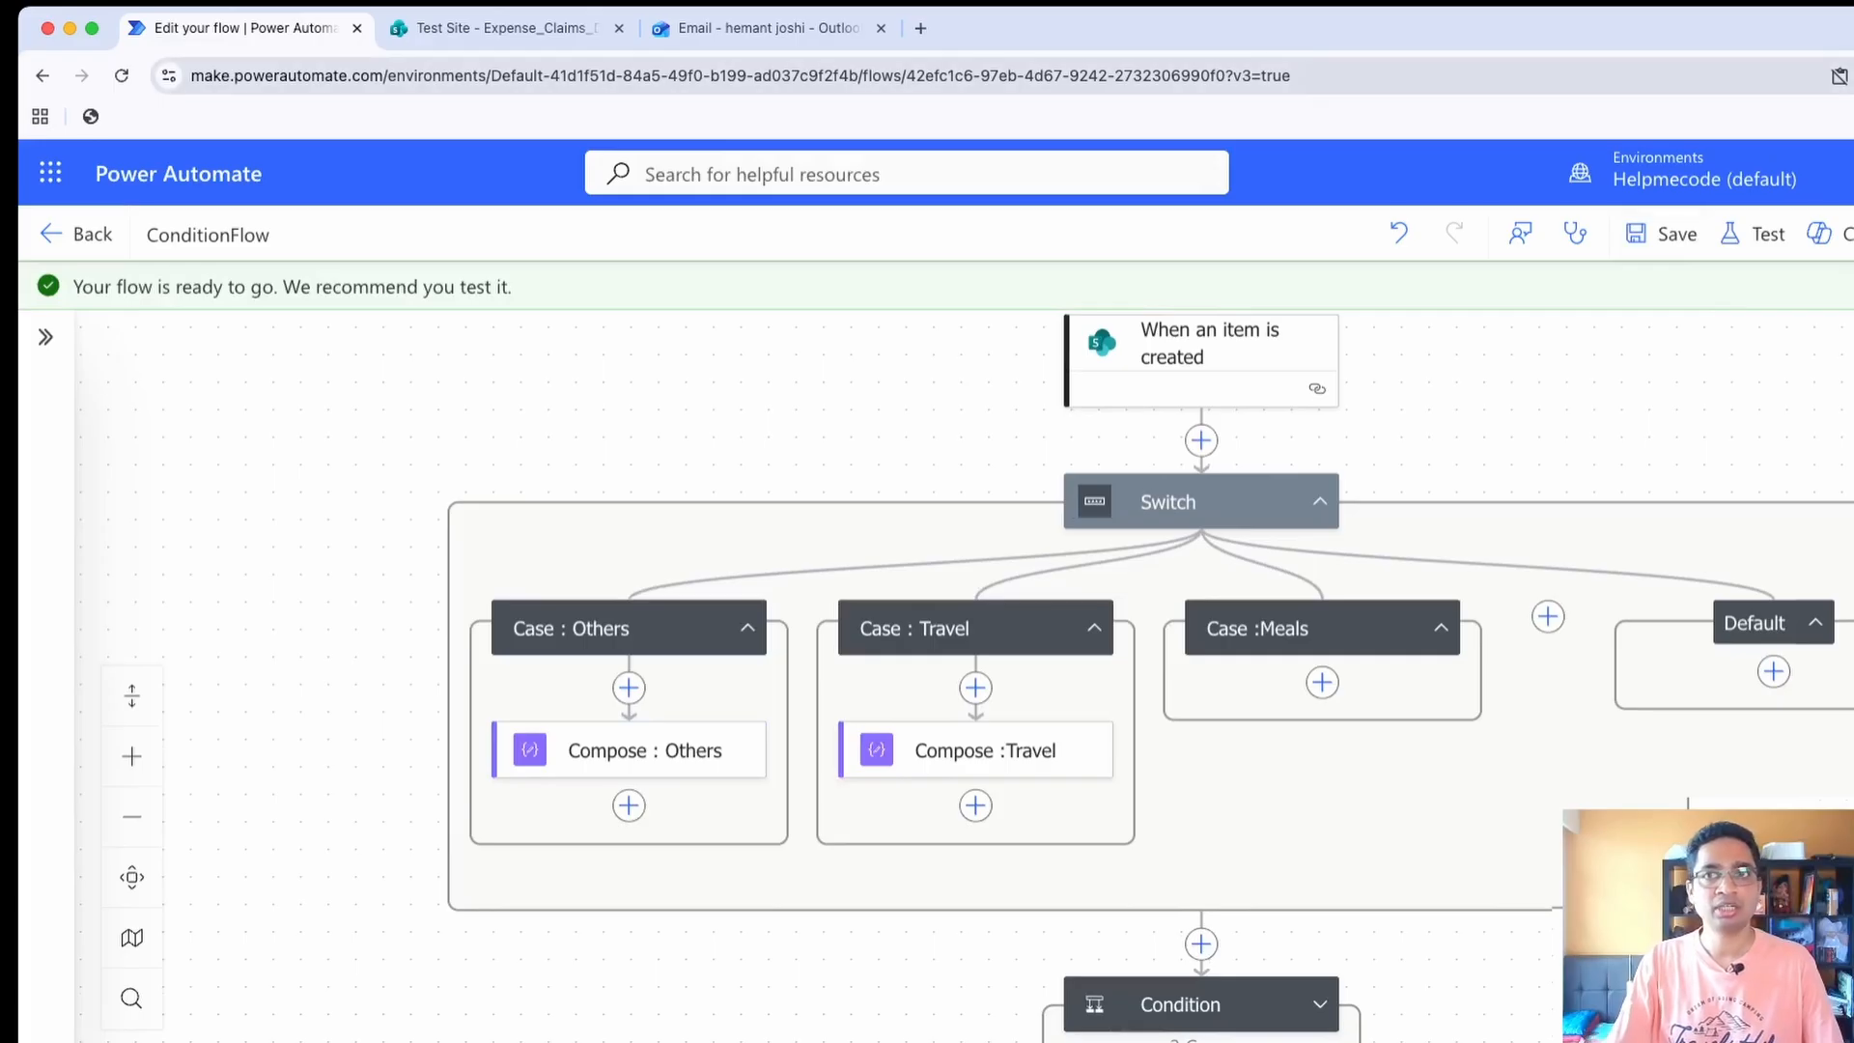
{"action": "left_click", "coordinate": [78, 235]}
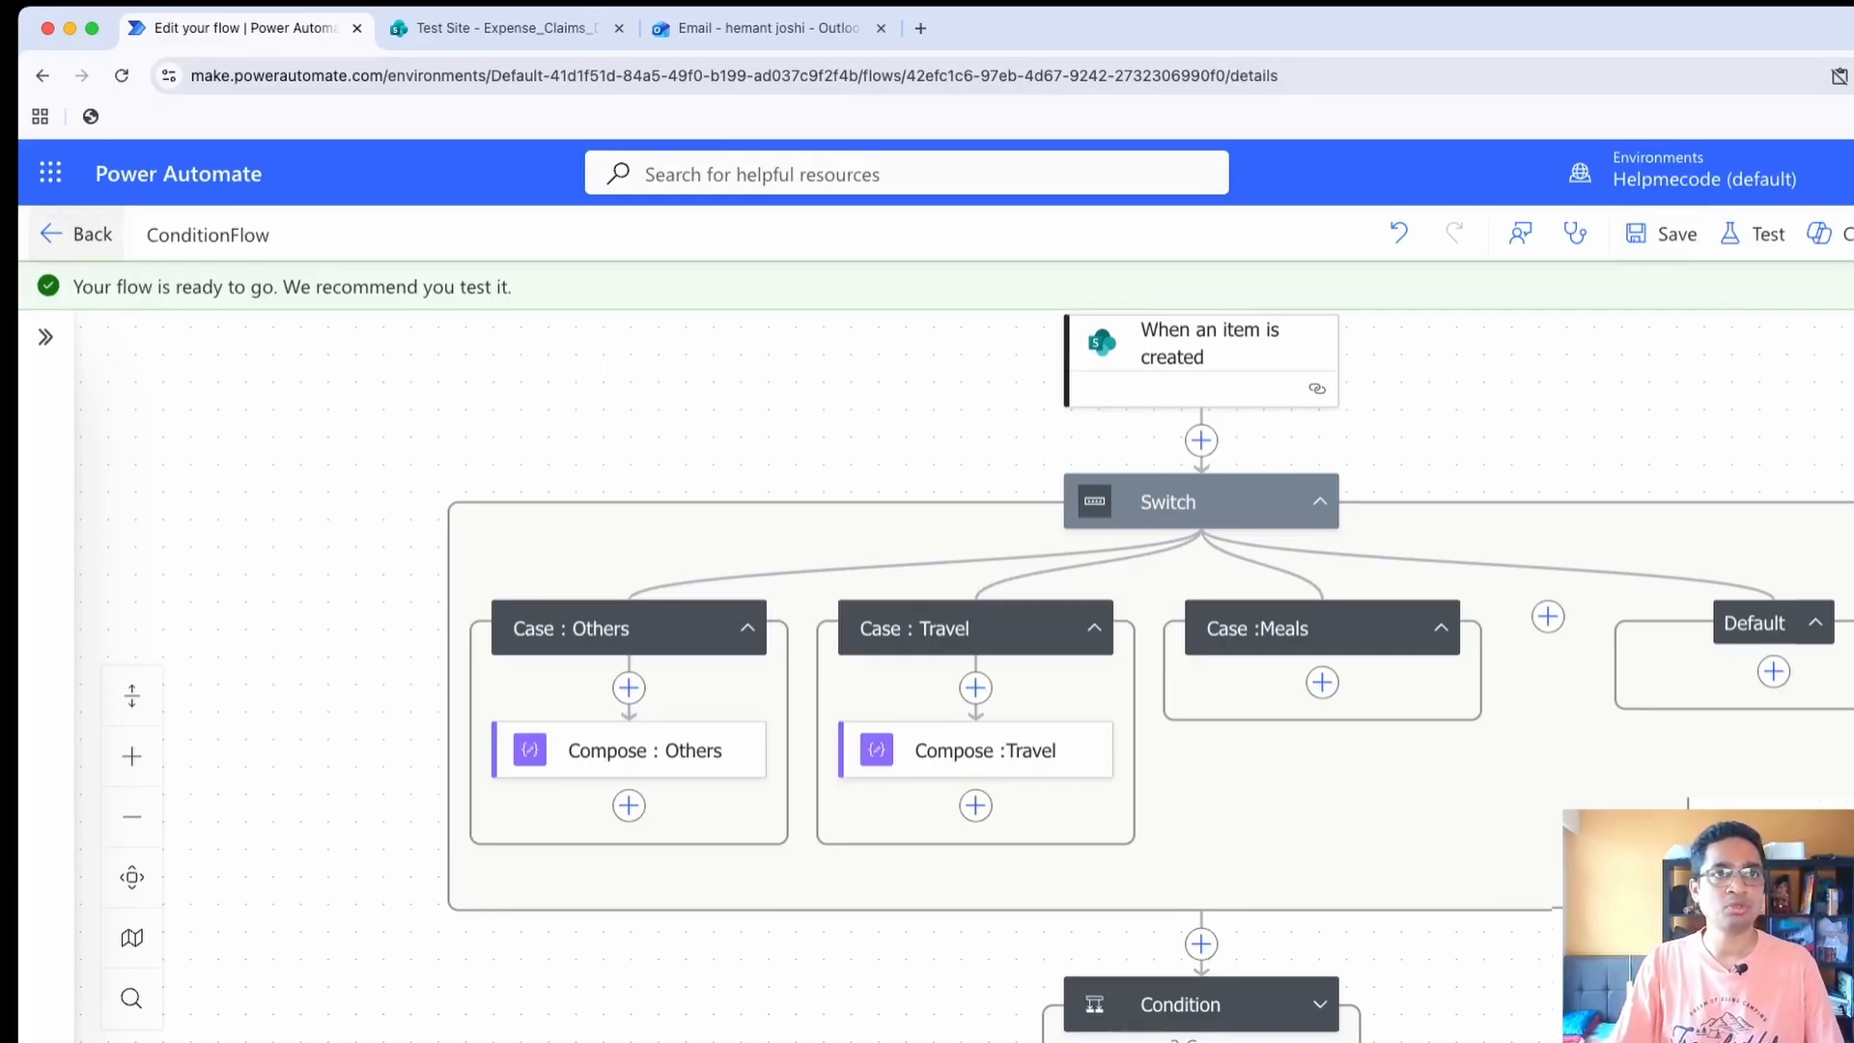
Switch to the Expense_Claims_Demo list in SharePoint and fill in the new item's employee name, employee email, manager name and manager email
{"action": "left_click", "coordinate": [504, 29]}
{"action": "left_click", "coordinate": [560, 440]}
{"action": "type", "text": "sdfs"}
{"action": "key", "text": "Tab"}
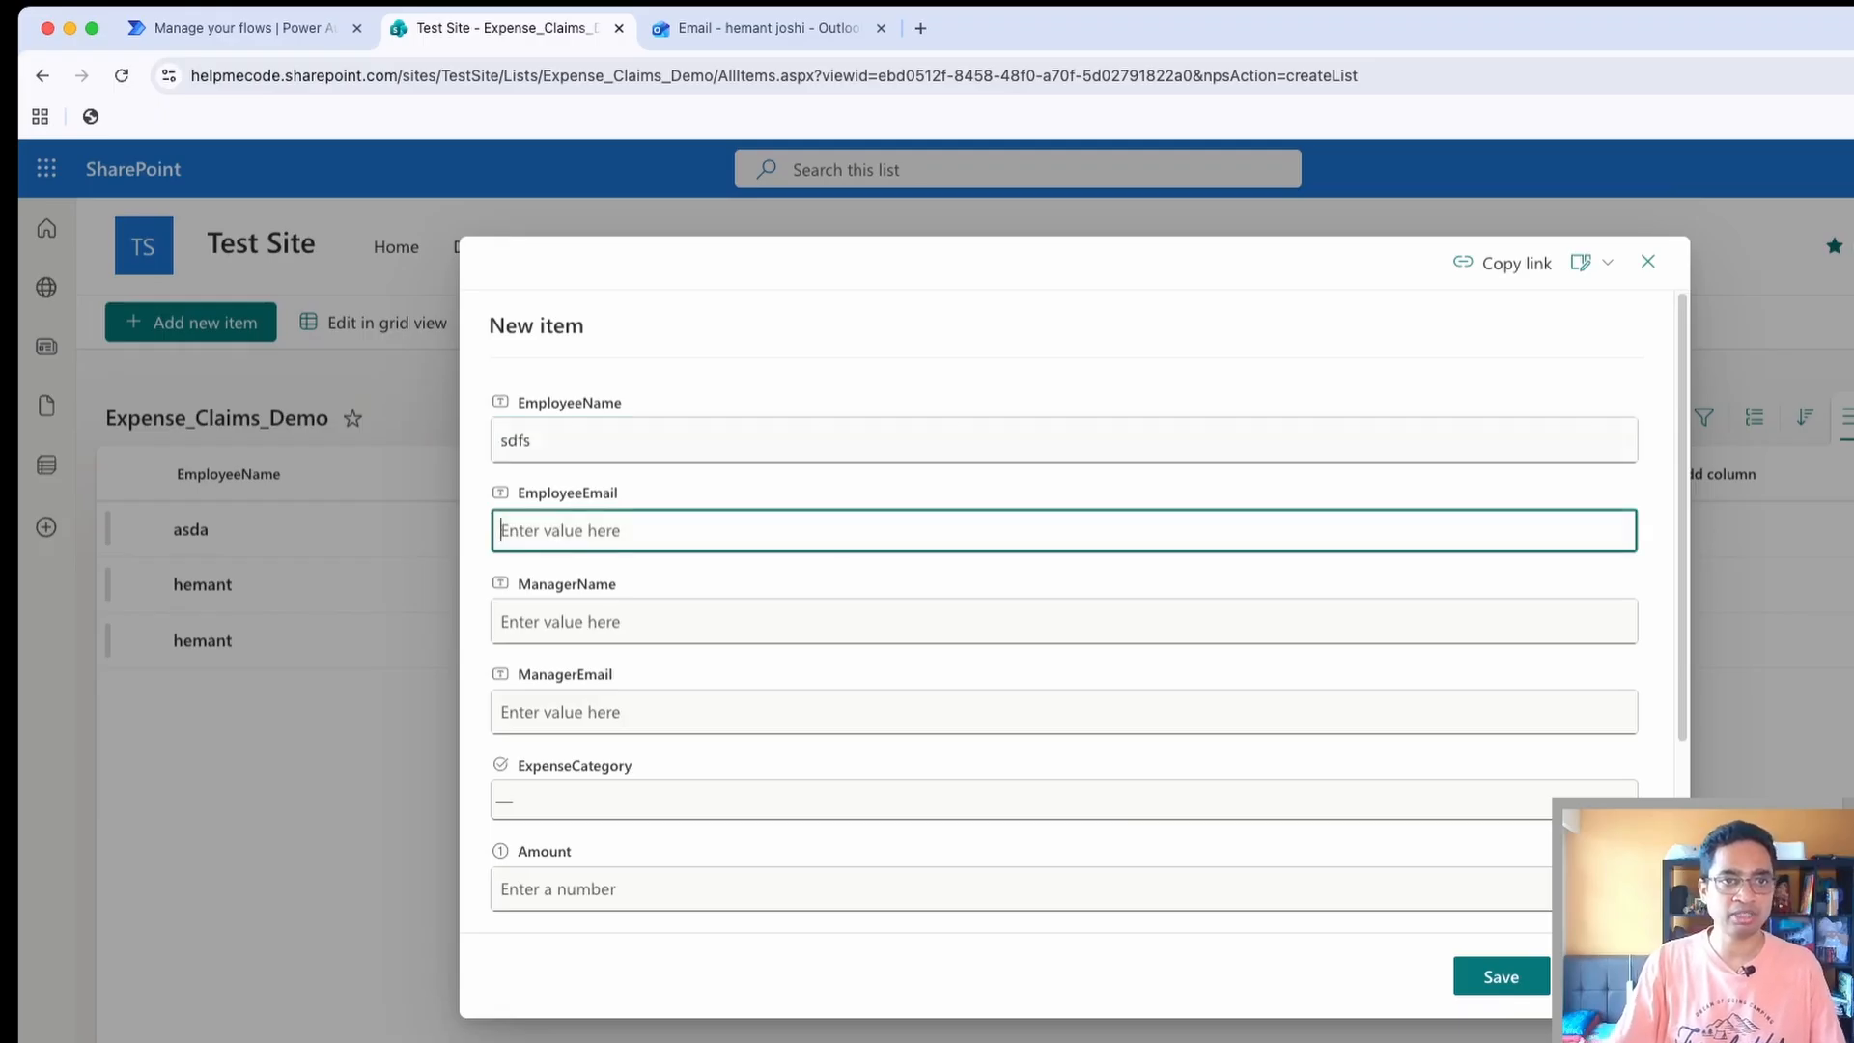
{"action": "type", "text": "sdfs"}
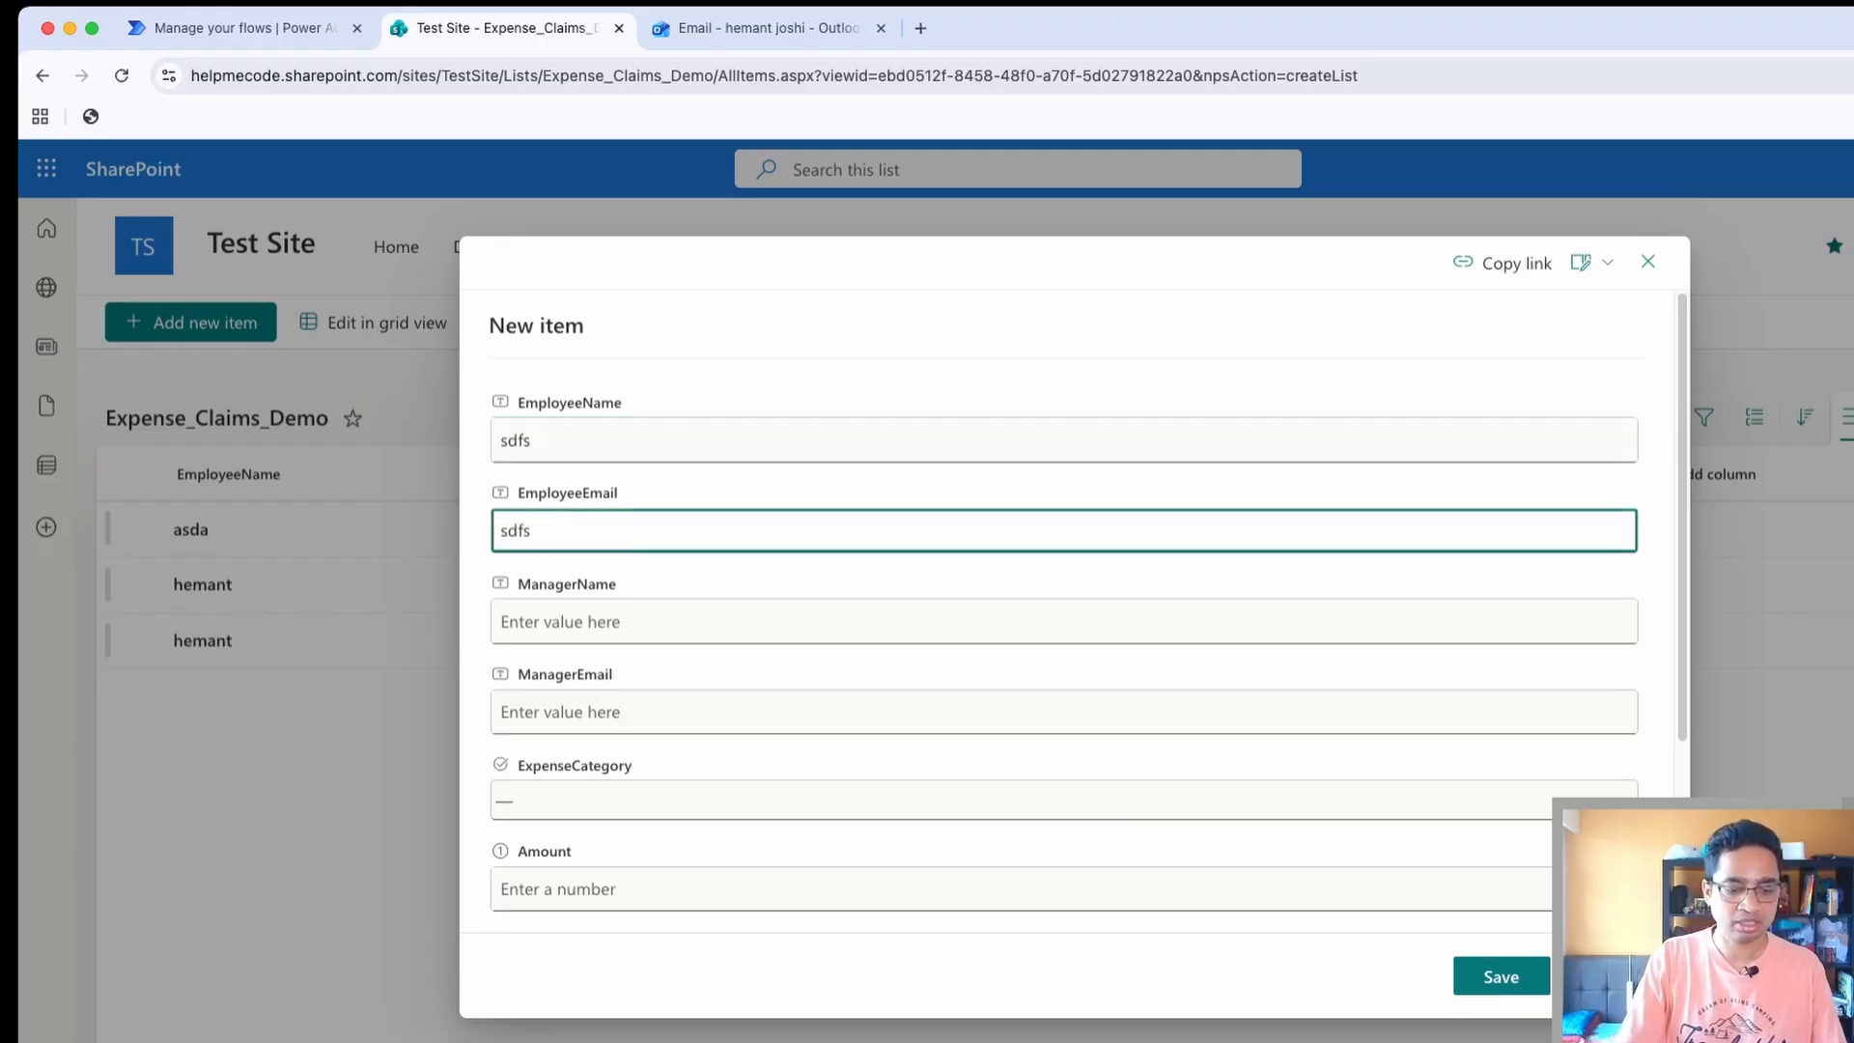
{"action": "type", "text": "@sdf.cvom"}
{"action": "key", "text": "Tab"}
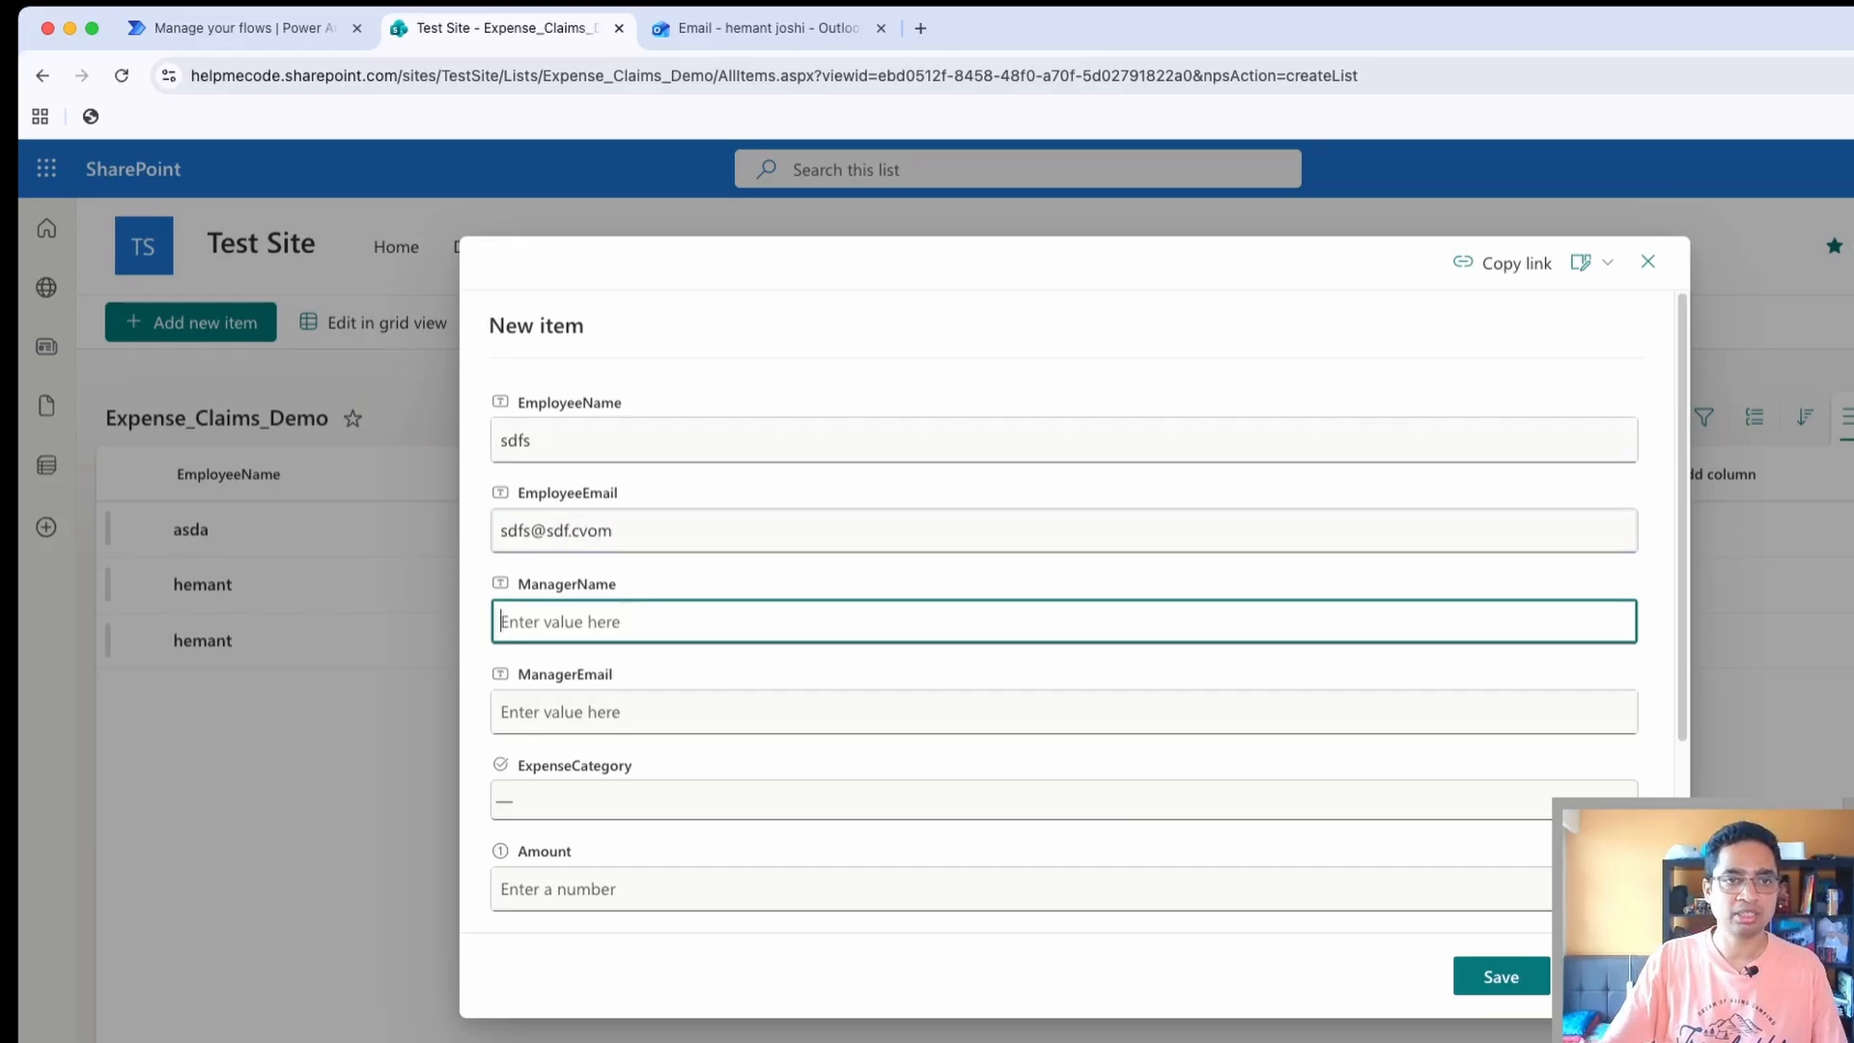
{"action": "type", "text": "Hemant"}
{"action": "key", "text": "Tab"}
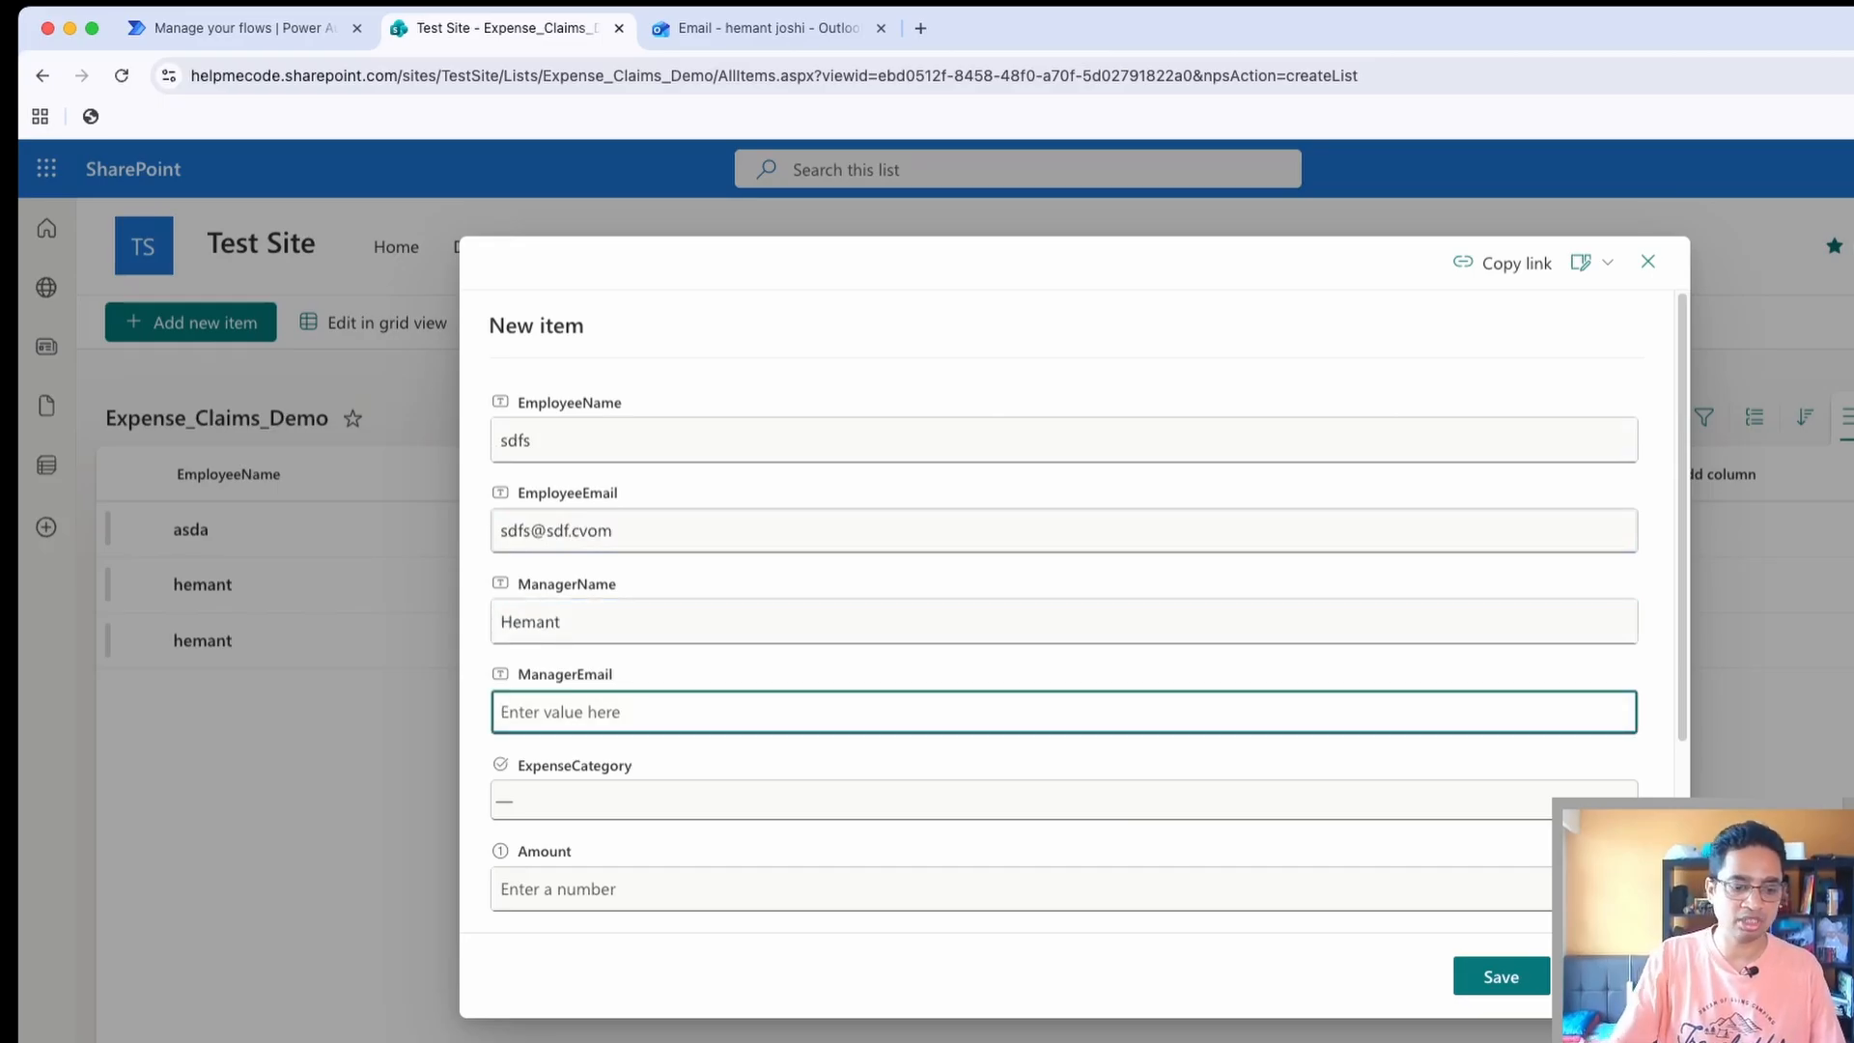
{"action": "key", "text": "super+v"}
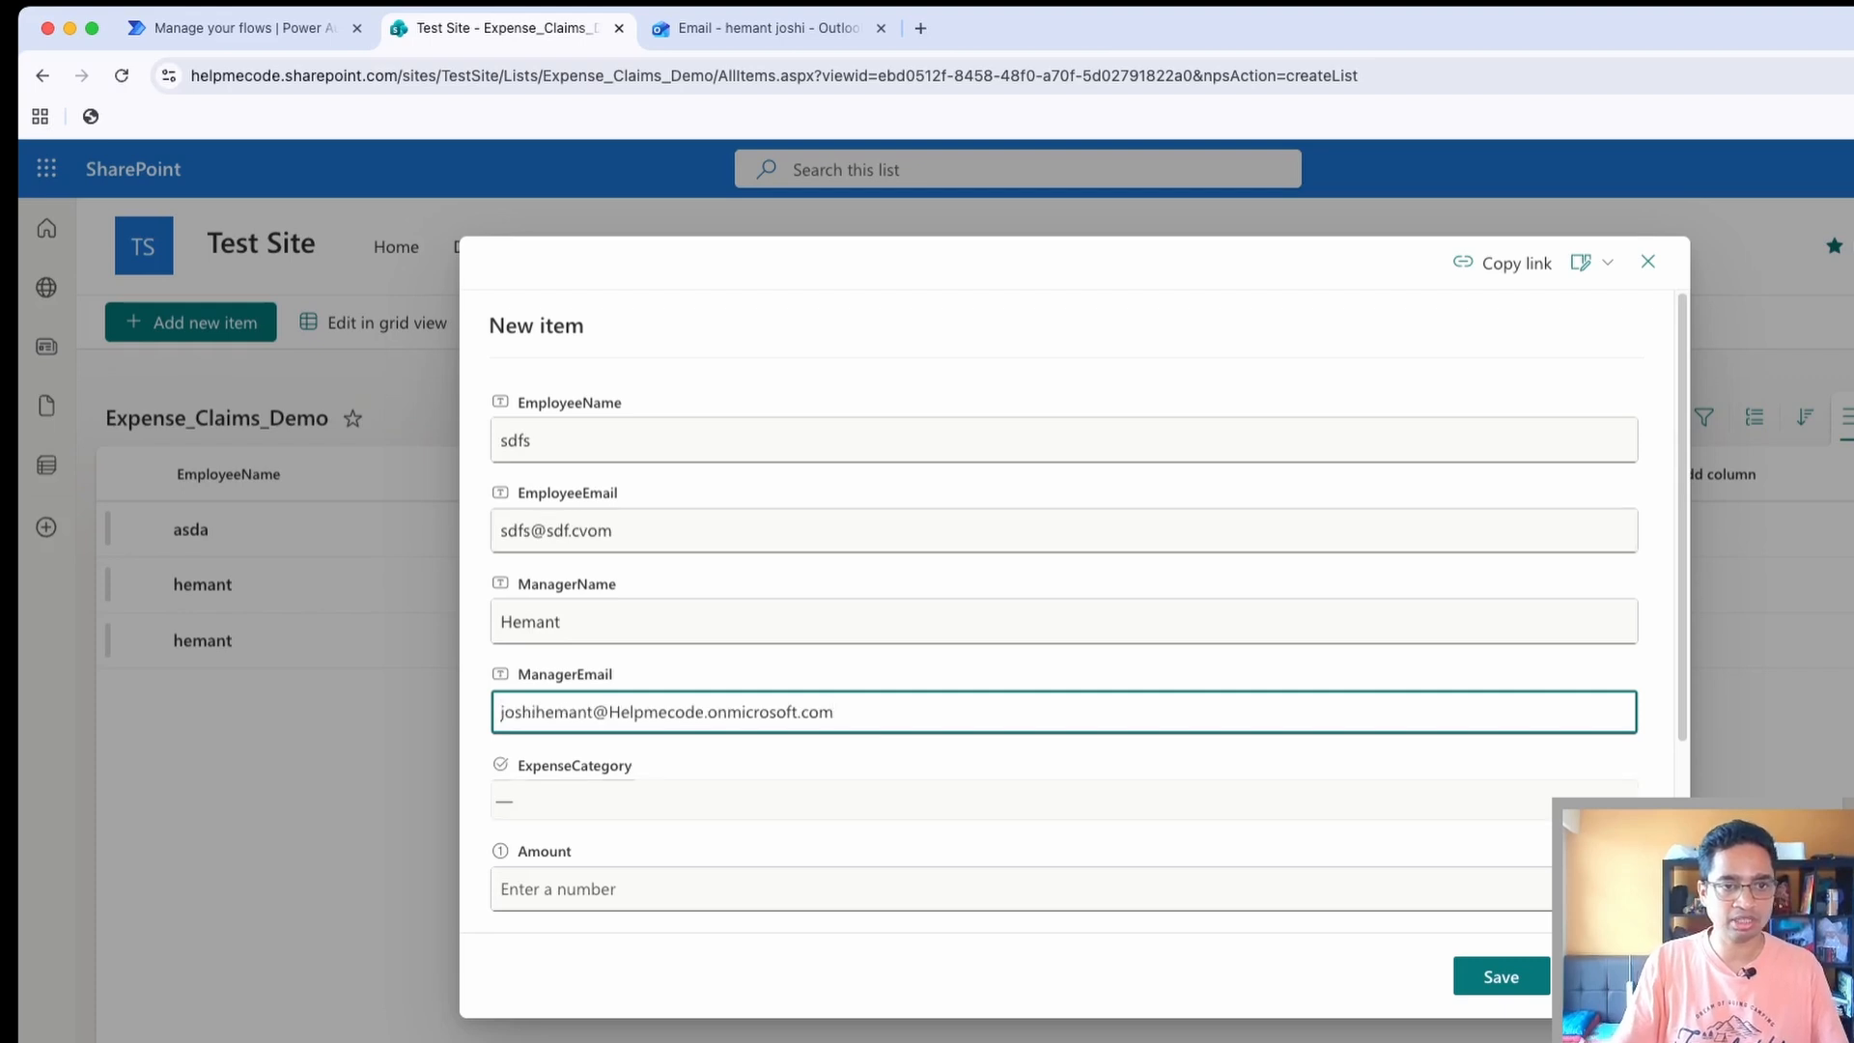
Set the new item's ExpenseCategory to Travel, the Amount to 5000 and the Description to "asdads"
{"action": "key", "text": "Tab"}
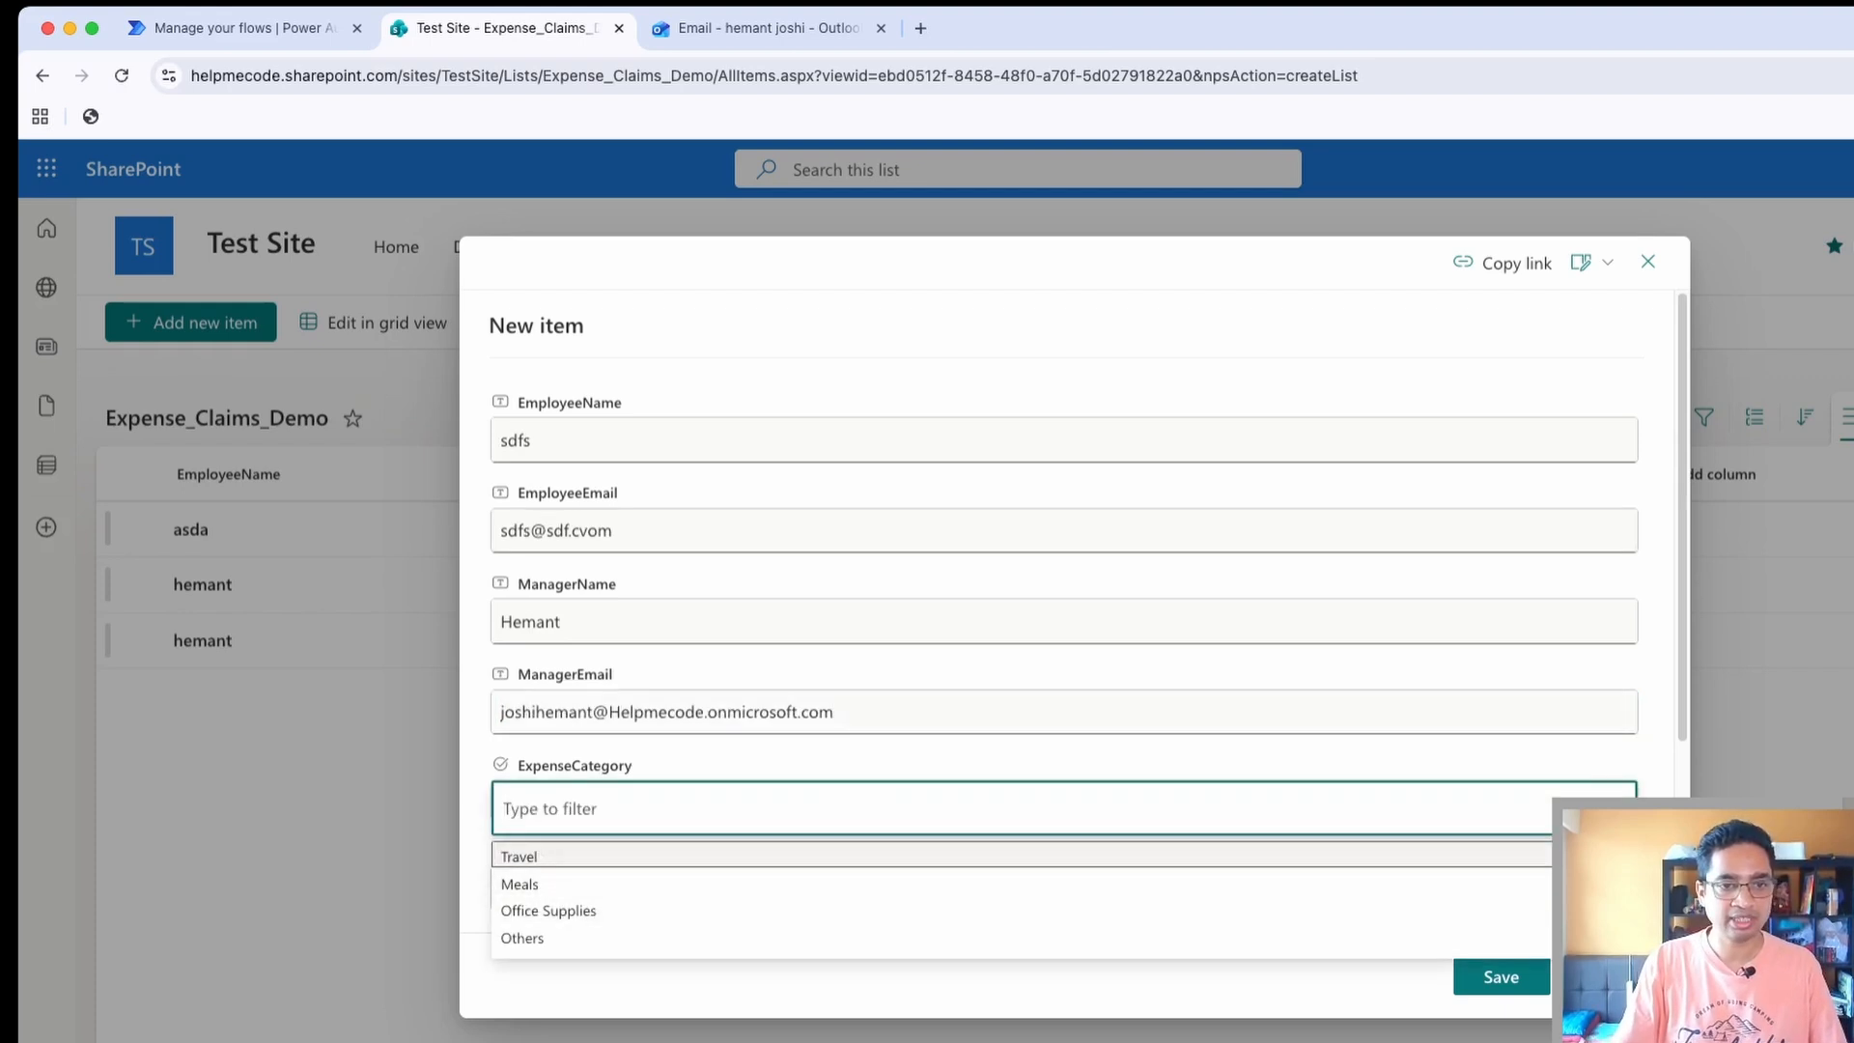
{"action": "key", "text": "Return"}
{"action": "left_click", "coordinate": [558, 889]}
{"action": "type", "text": "5000"}
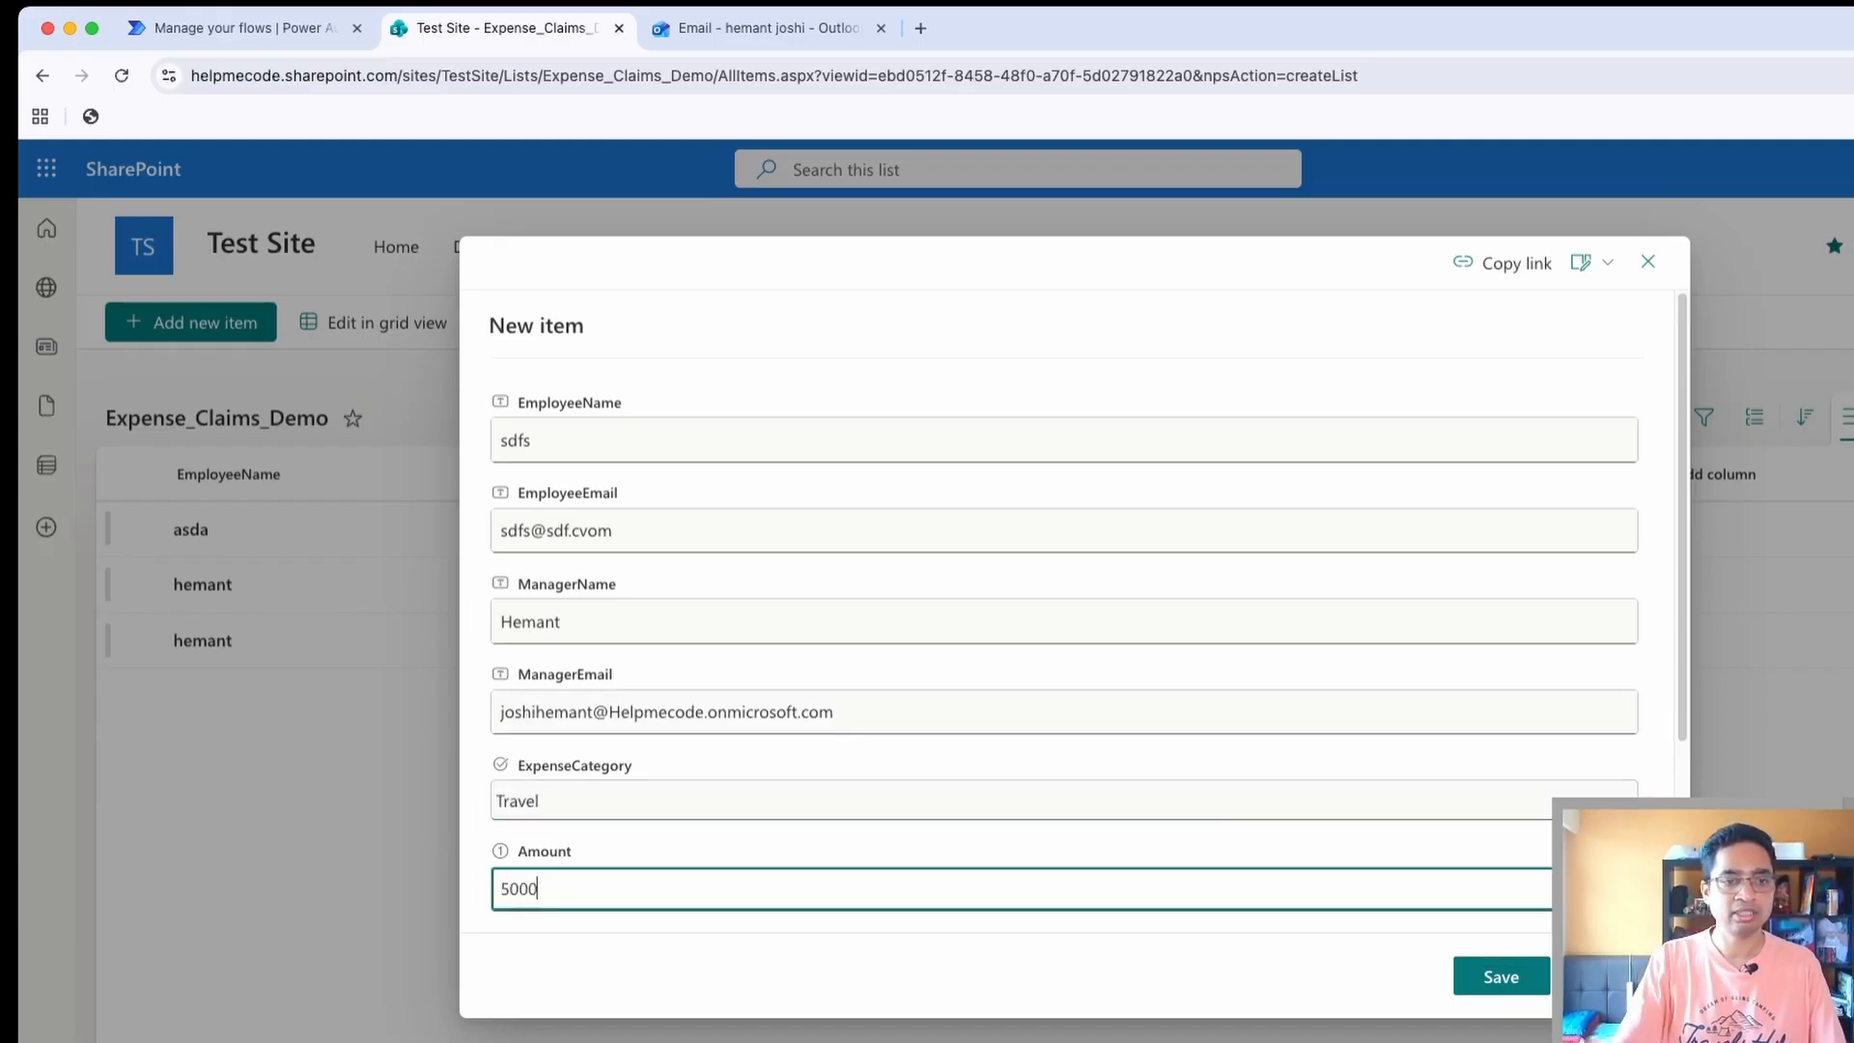
{"action": "scroll", "coordinate": [1062, 676], "scroll_direction": "down", "scroll_amount": 3}
{"action": "key", "text": "Tab"}
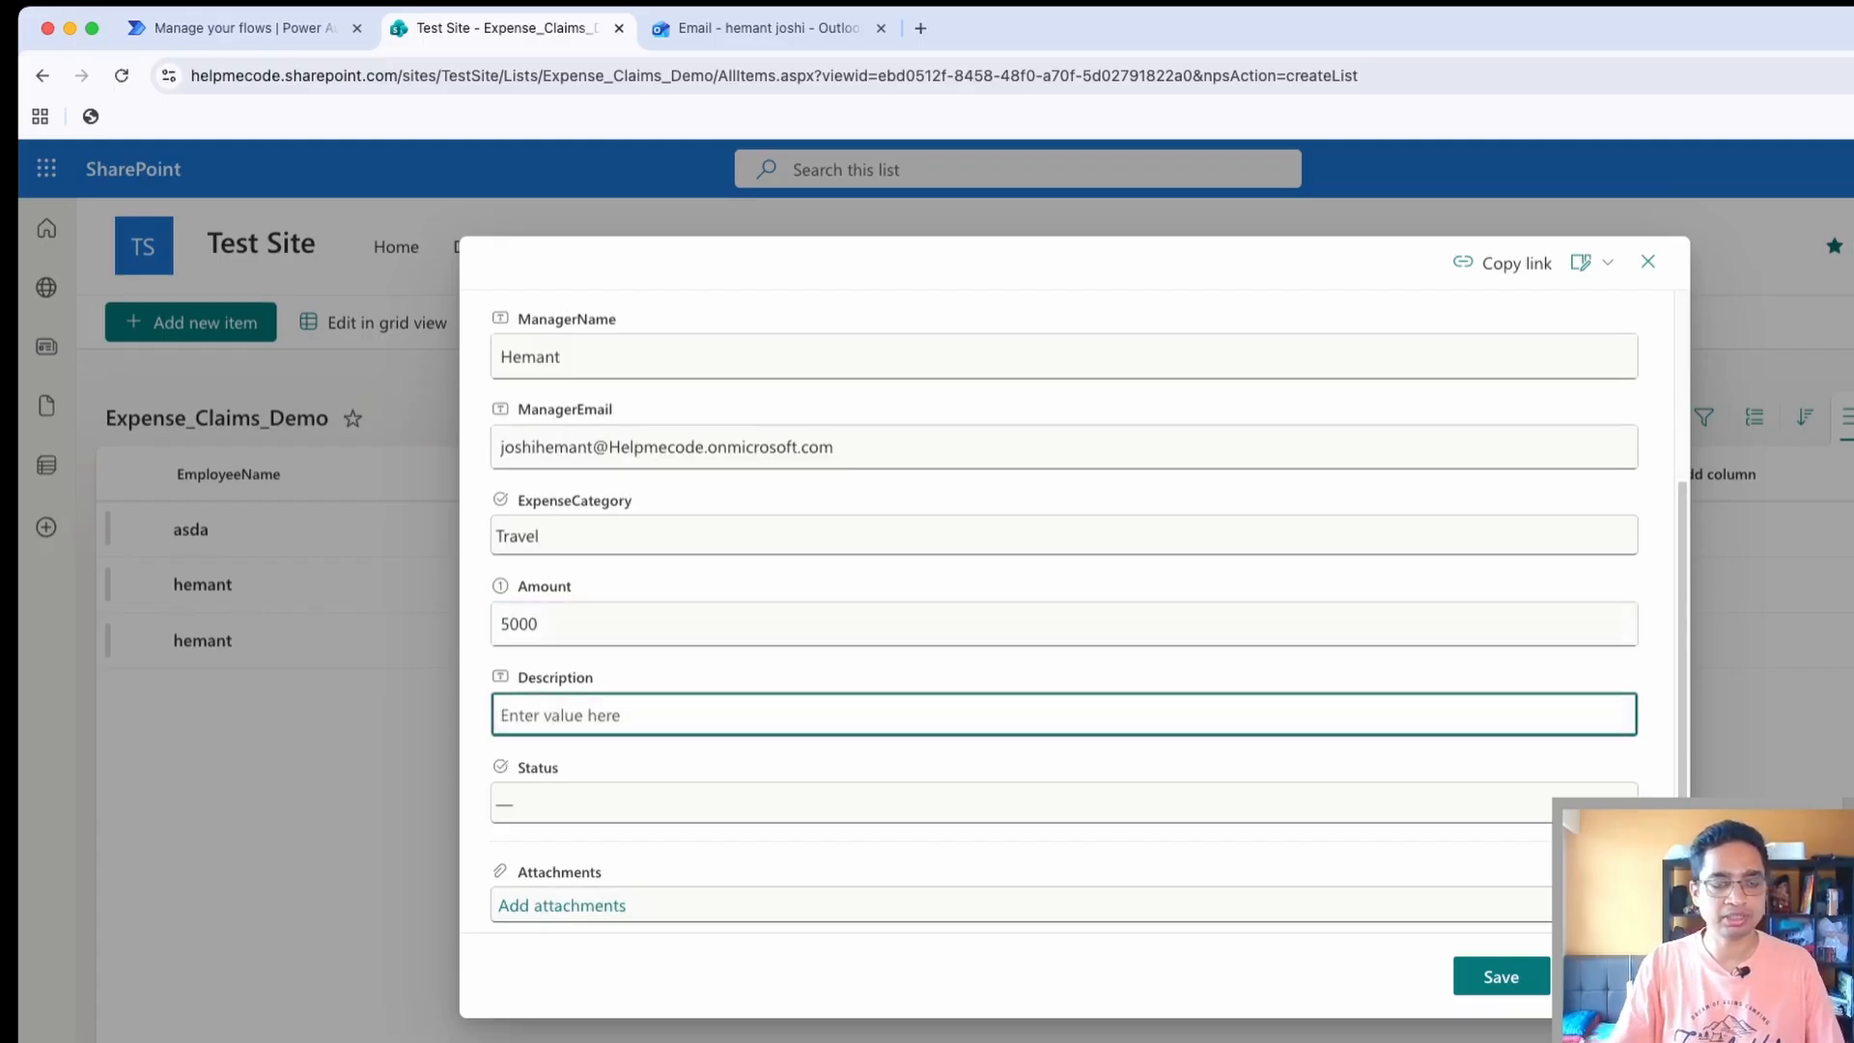
{"action": "type", "text": "asdads"}
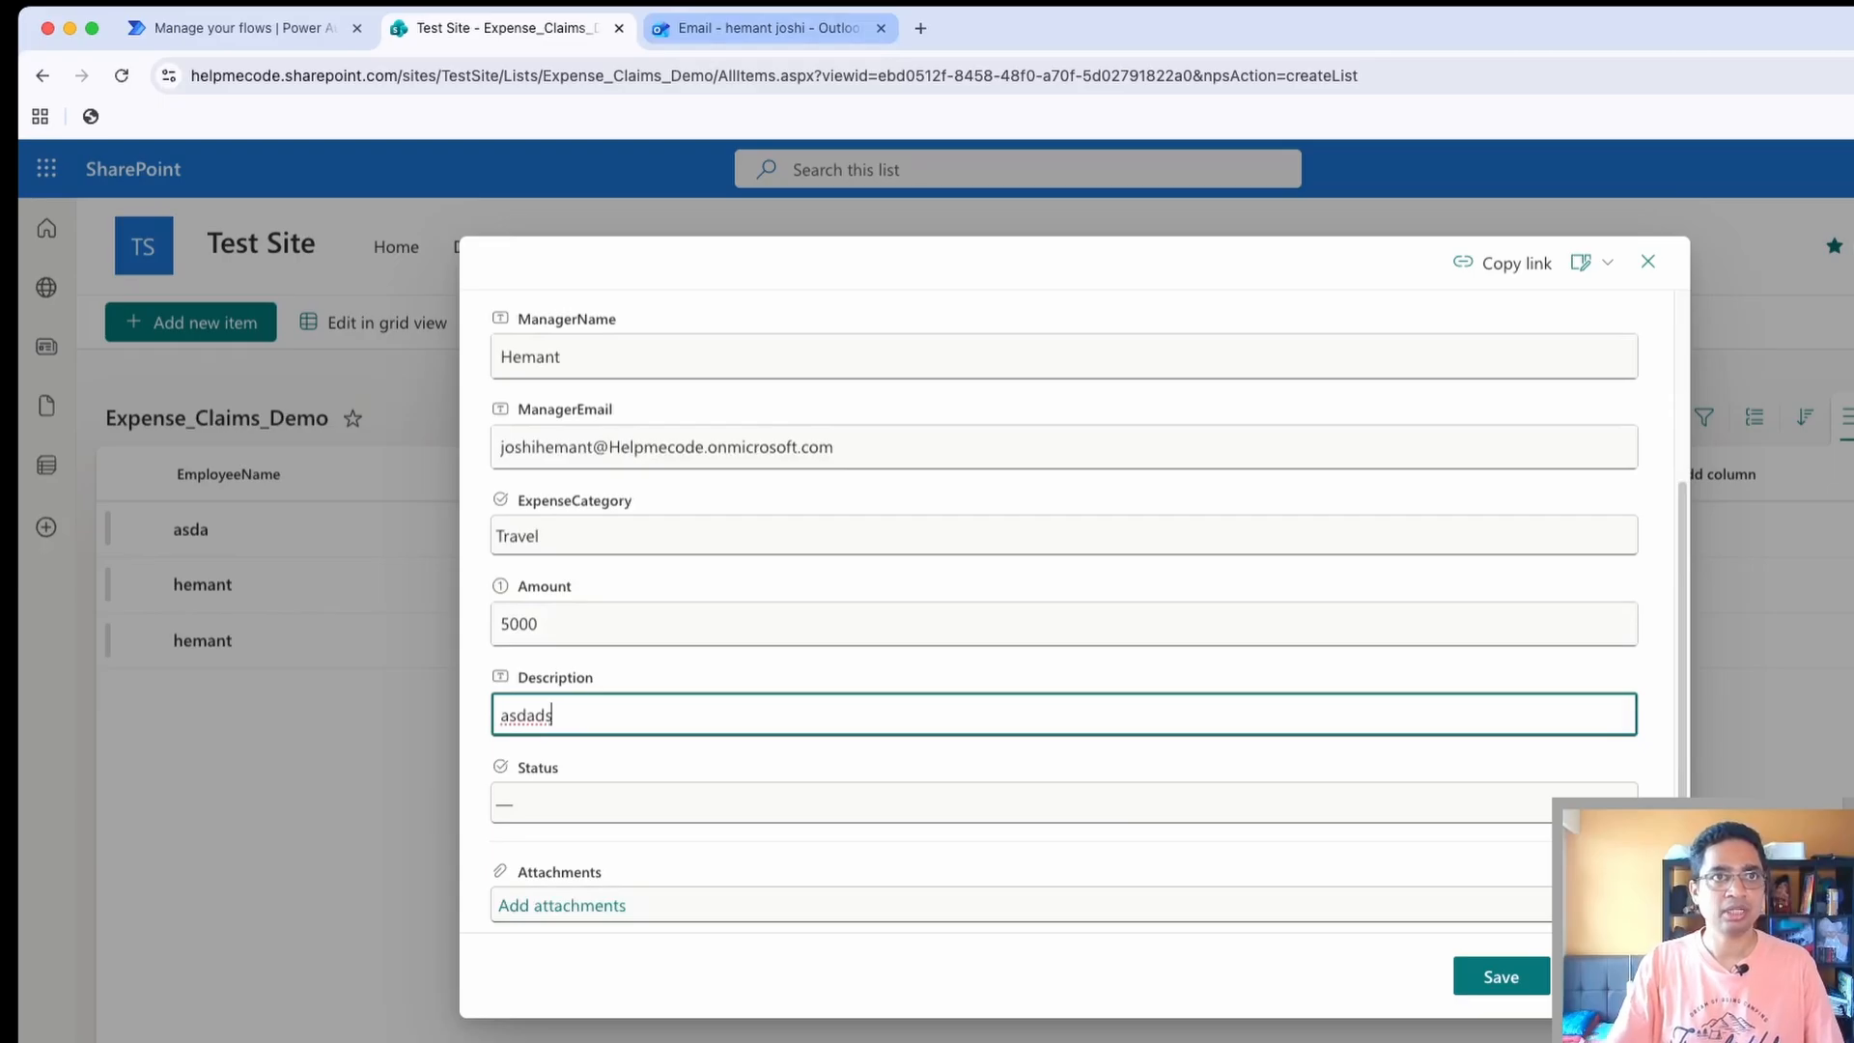
Set the new item's Status to Pending and save the item
{"action": "left_click", "coordinate": [966, 803]}
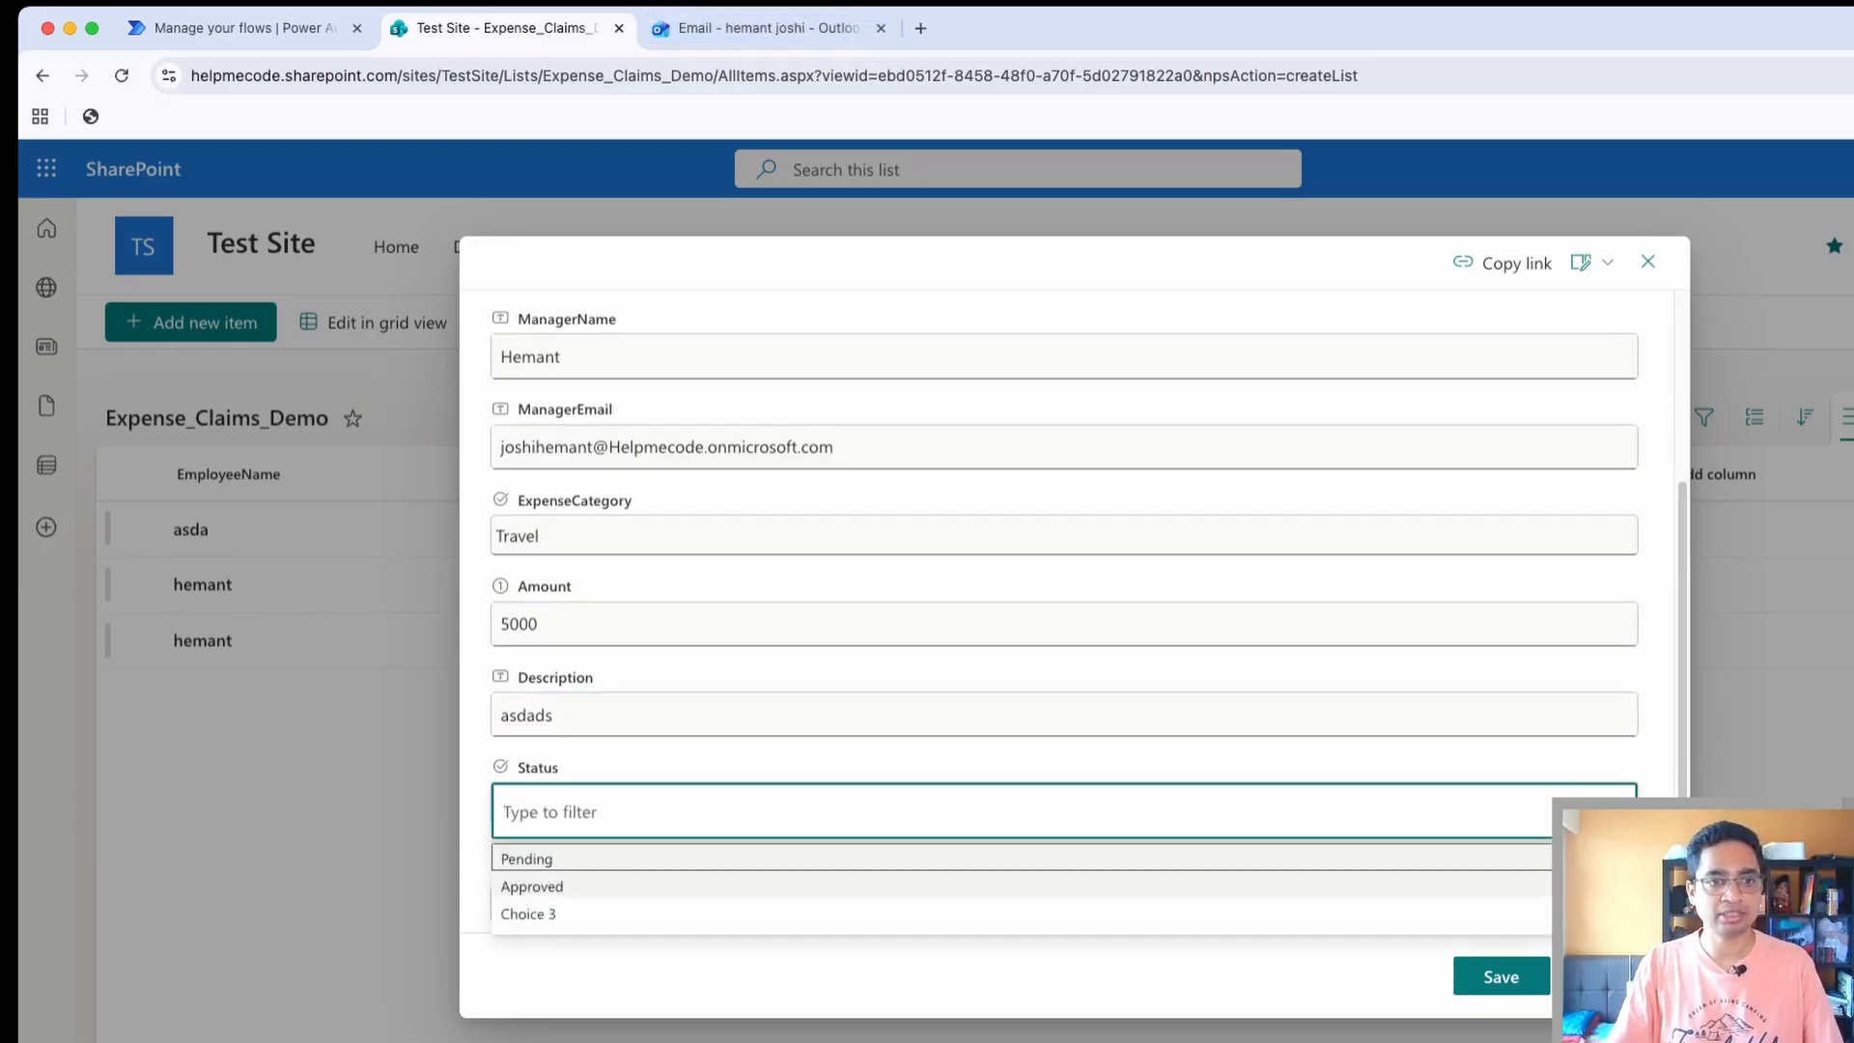
{"action": "key", "text": "Return"}
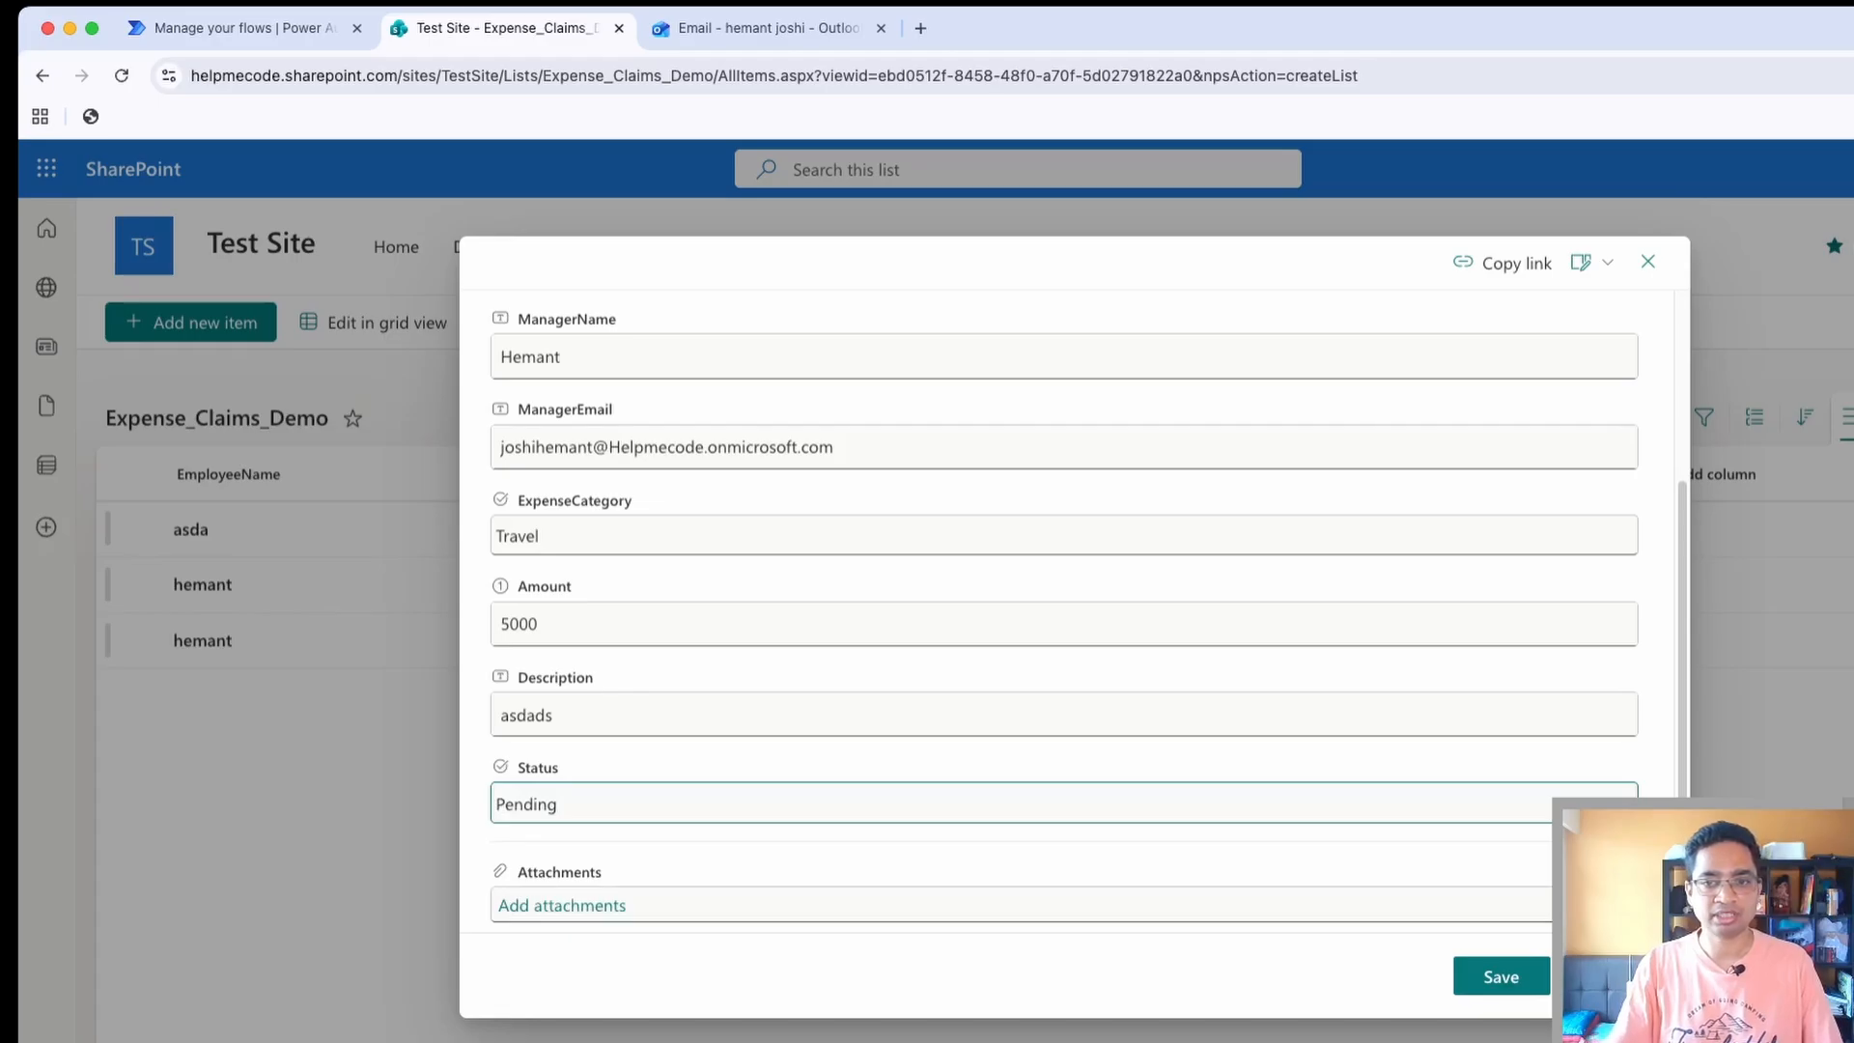
{"action": "left_click", "coordinate": [1502, 976]}
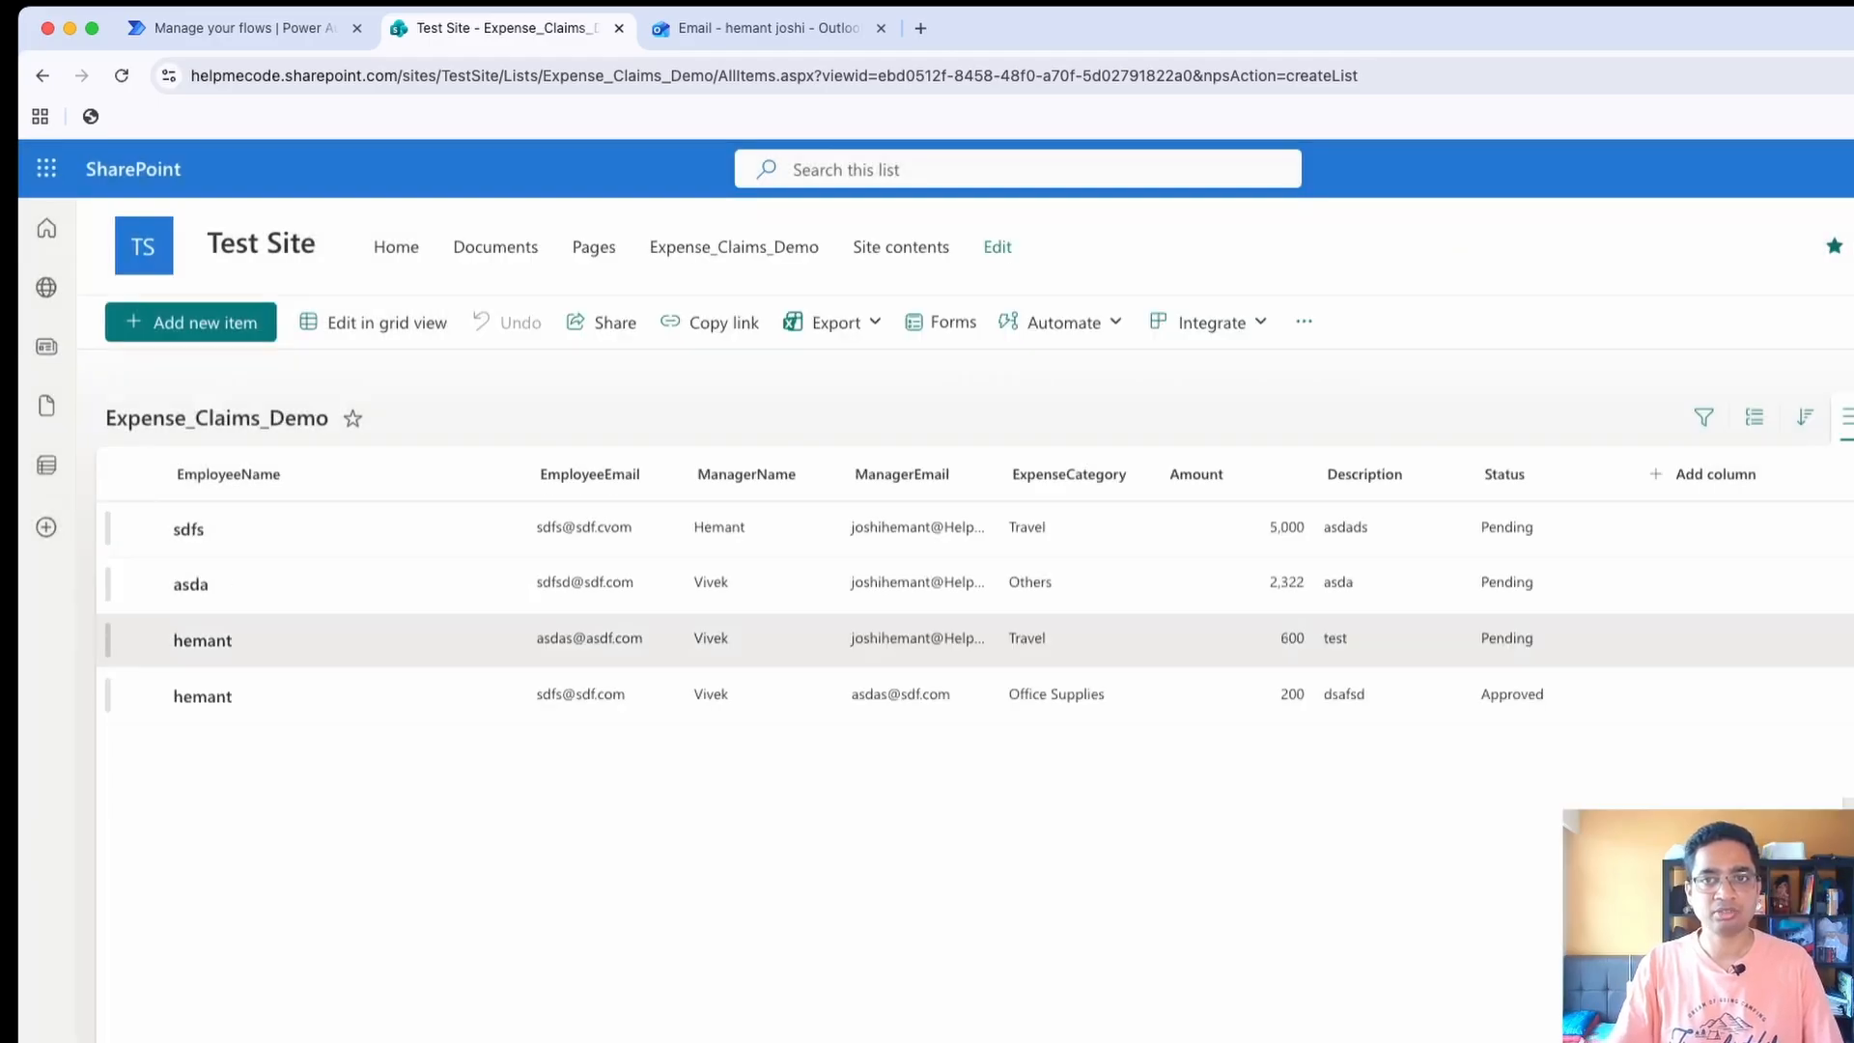
Switch back to Power Automate and open the most recent run in ConditionFlow's 28-day run history
{"action": "left_click", "coordinate": [244, 28]}
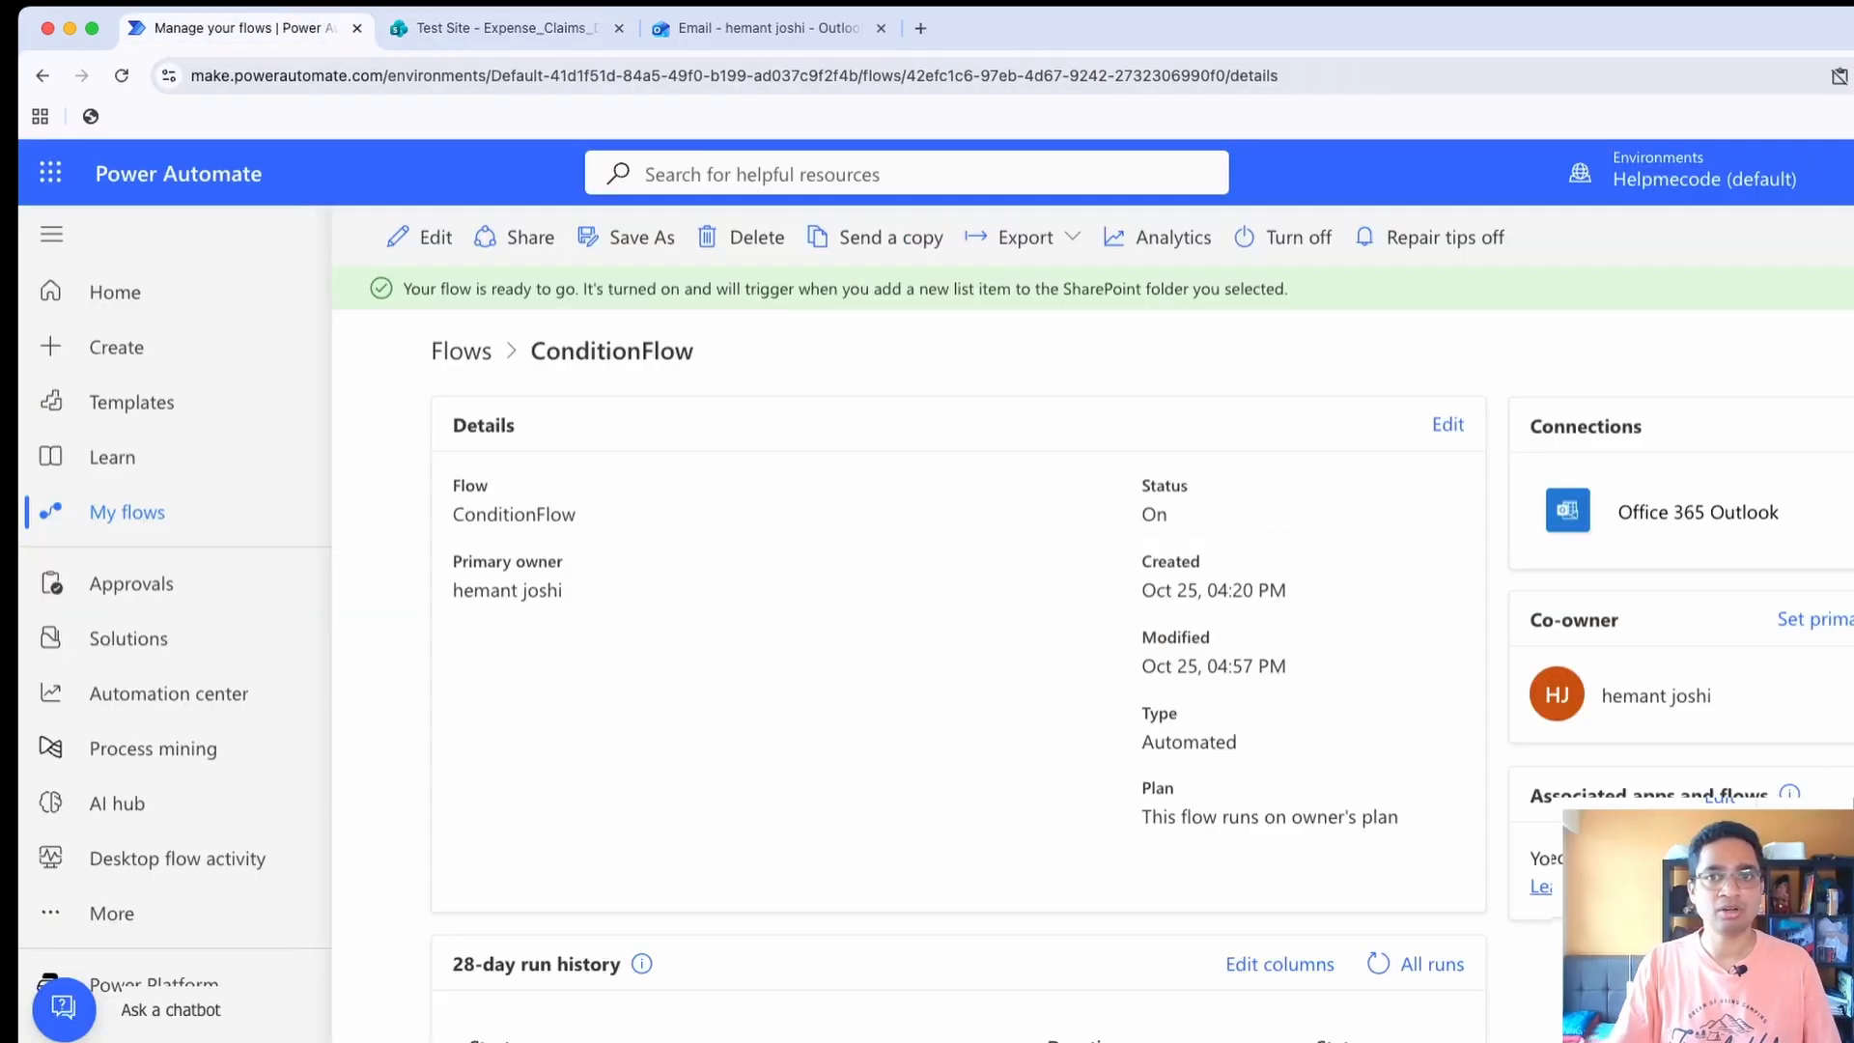
{"action": "scroll", "coordinate": [956, 627], "scroll_direction": "down", "scroll_amount": 3}
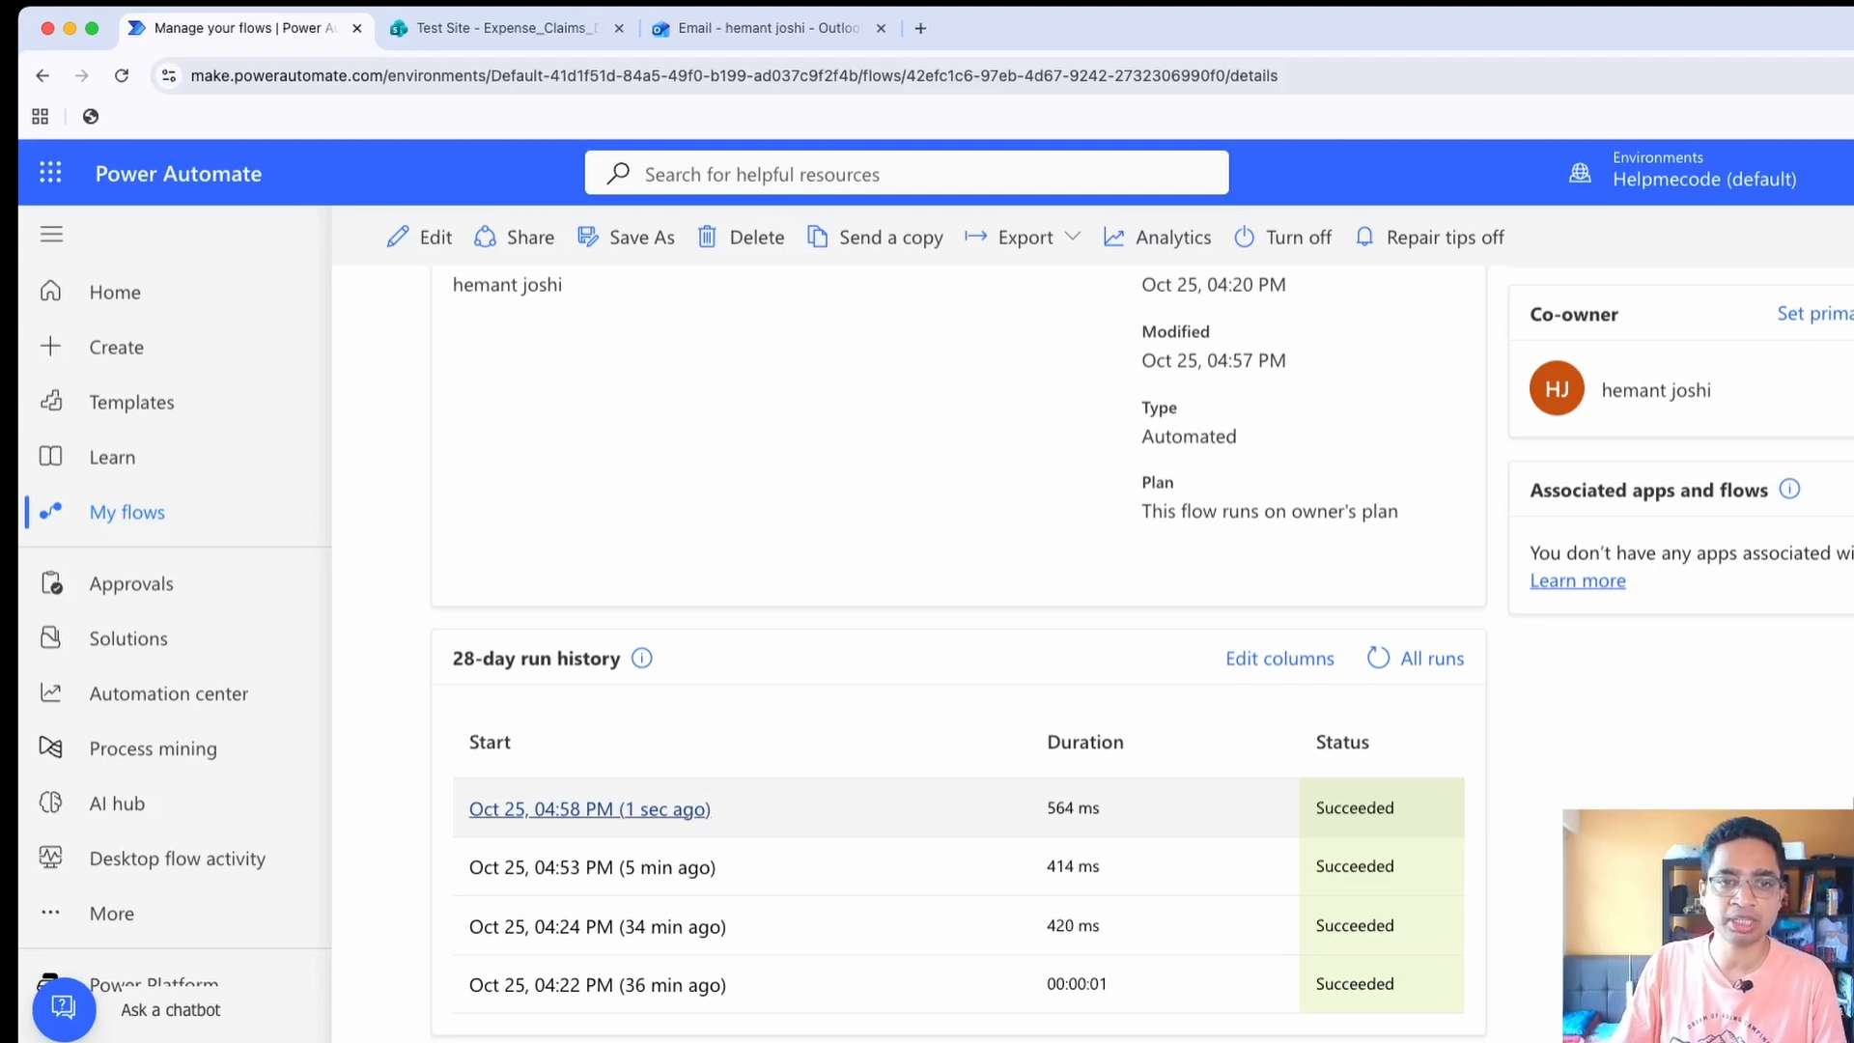
{"action": "left_click", "coordinate": [618, 809]}
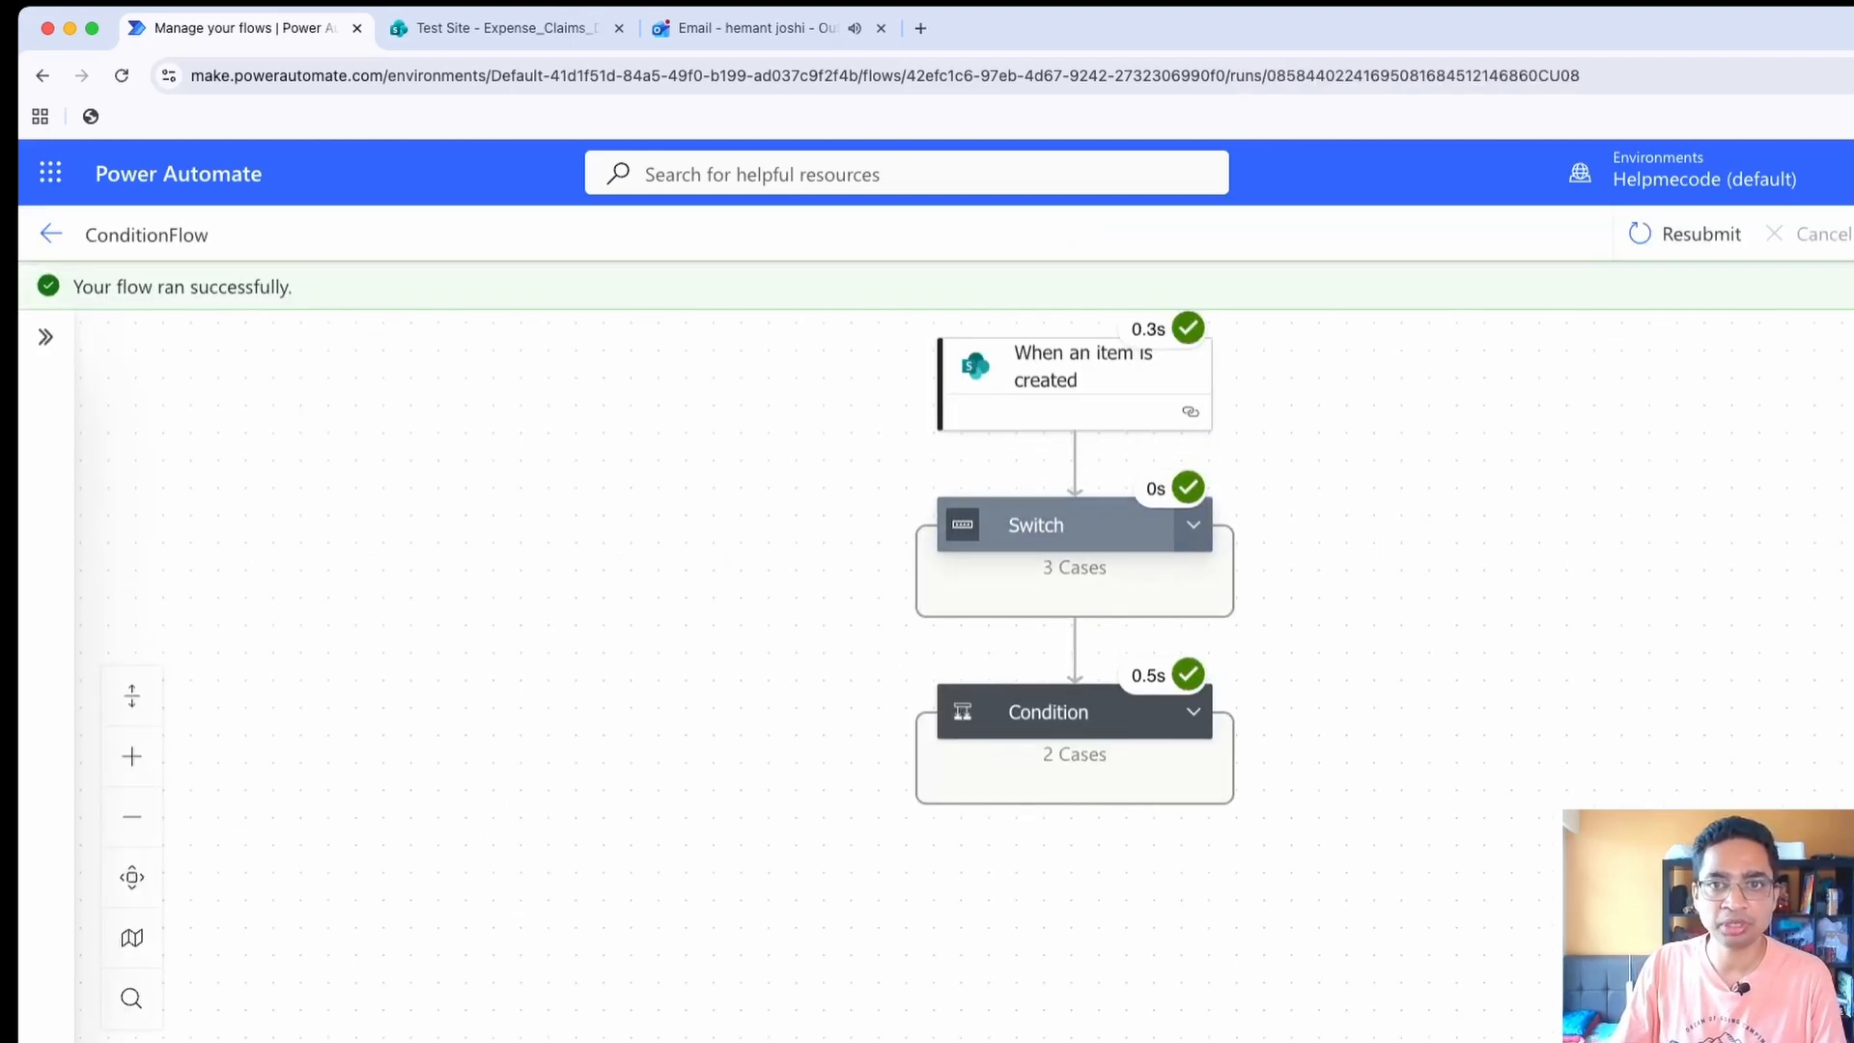
Examine the Switch's run results and check which of the Travel and Others cases' Compose actions ran
{"action": "left_click", "coordinate": [1193, 524]}
{"action": "left_click", "coordinate": [1752, 525]}
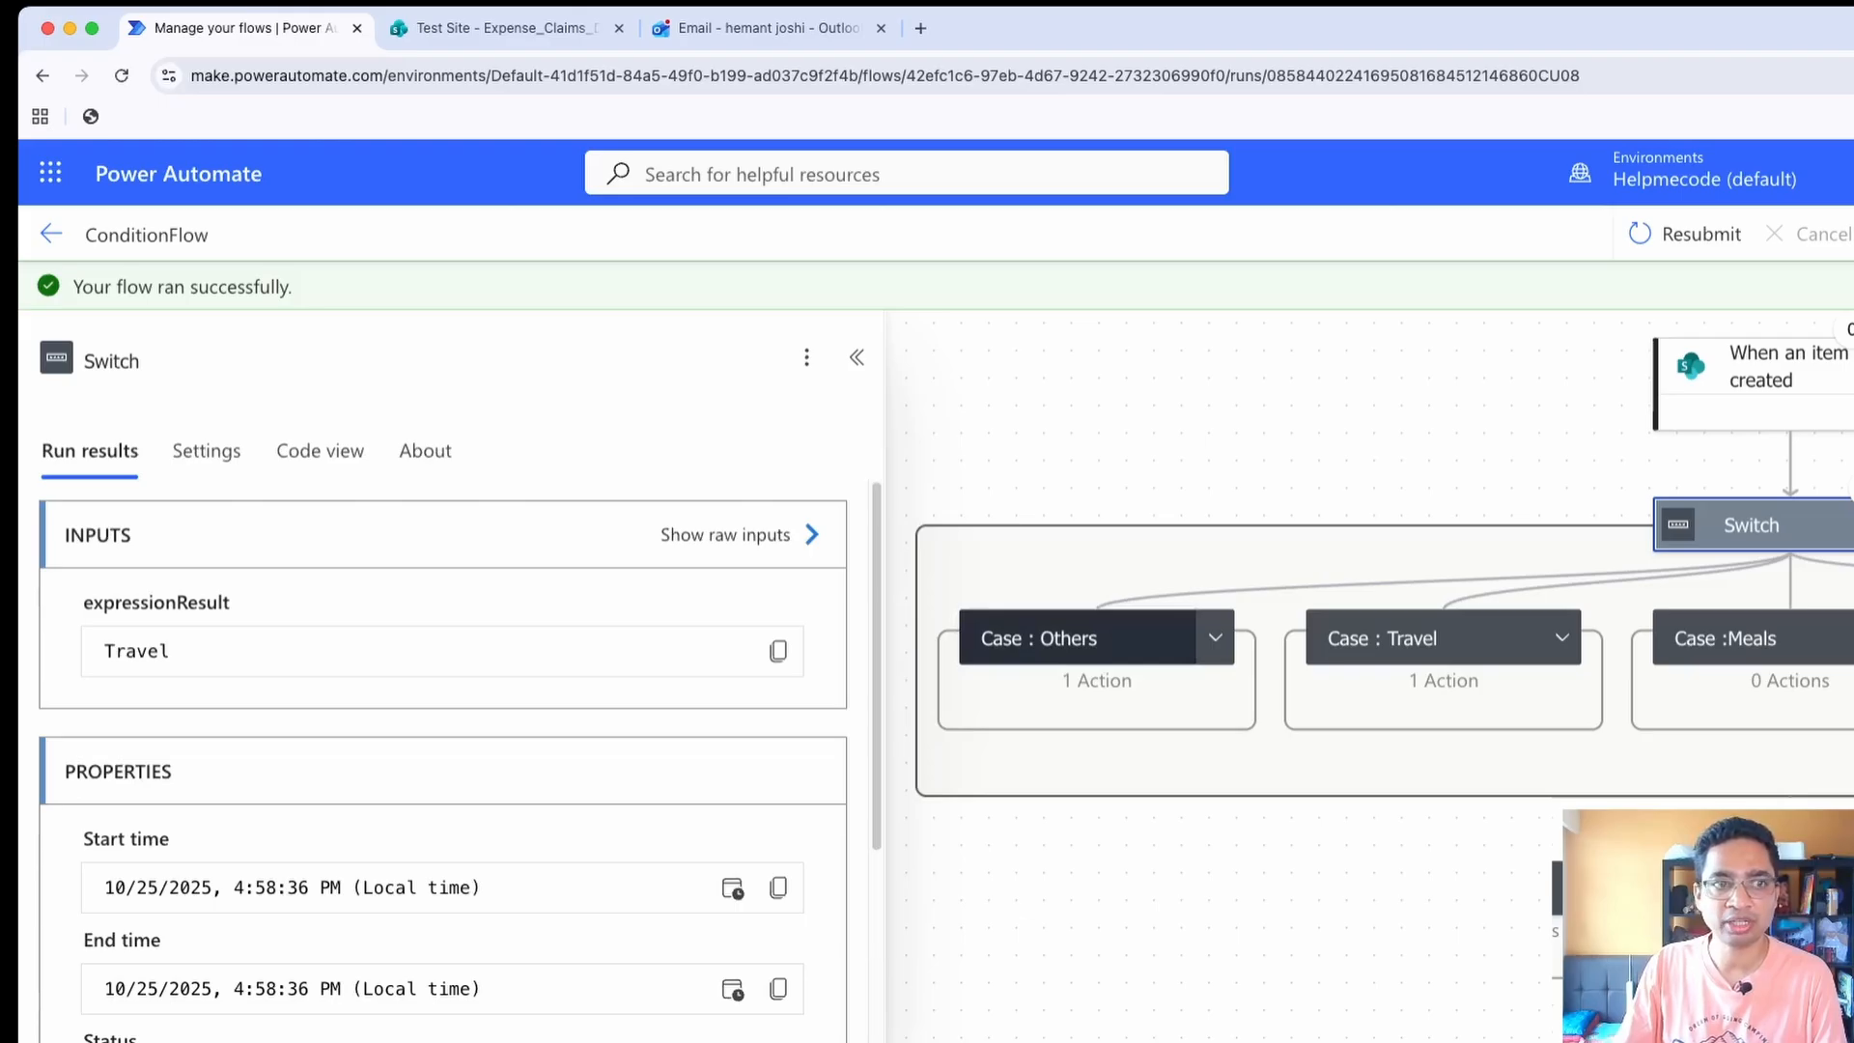
{"action": "left_click", "coordinate": [1562, 637]}
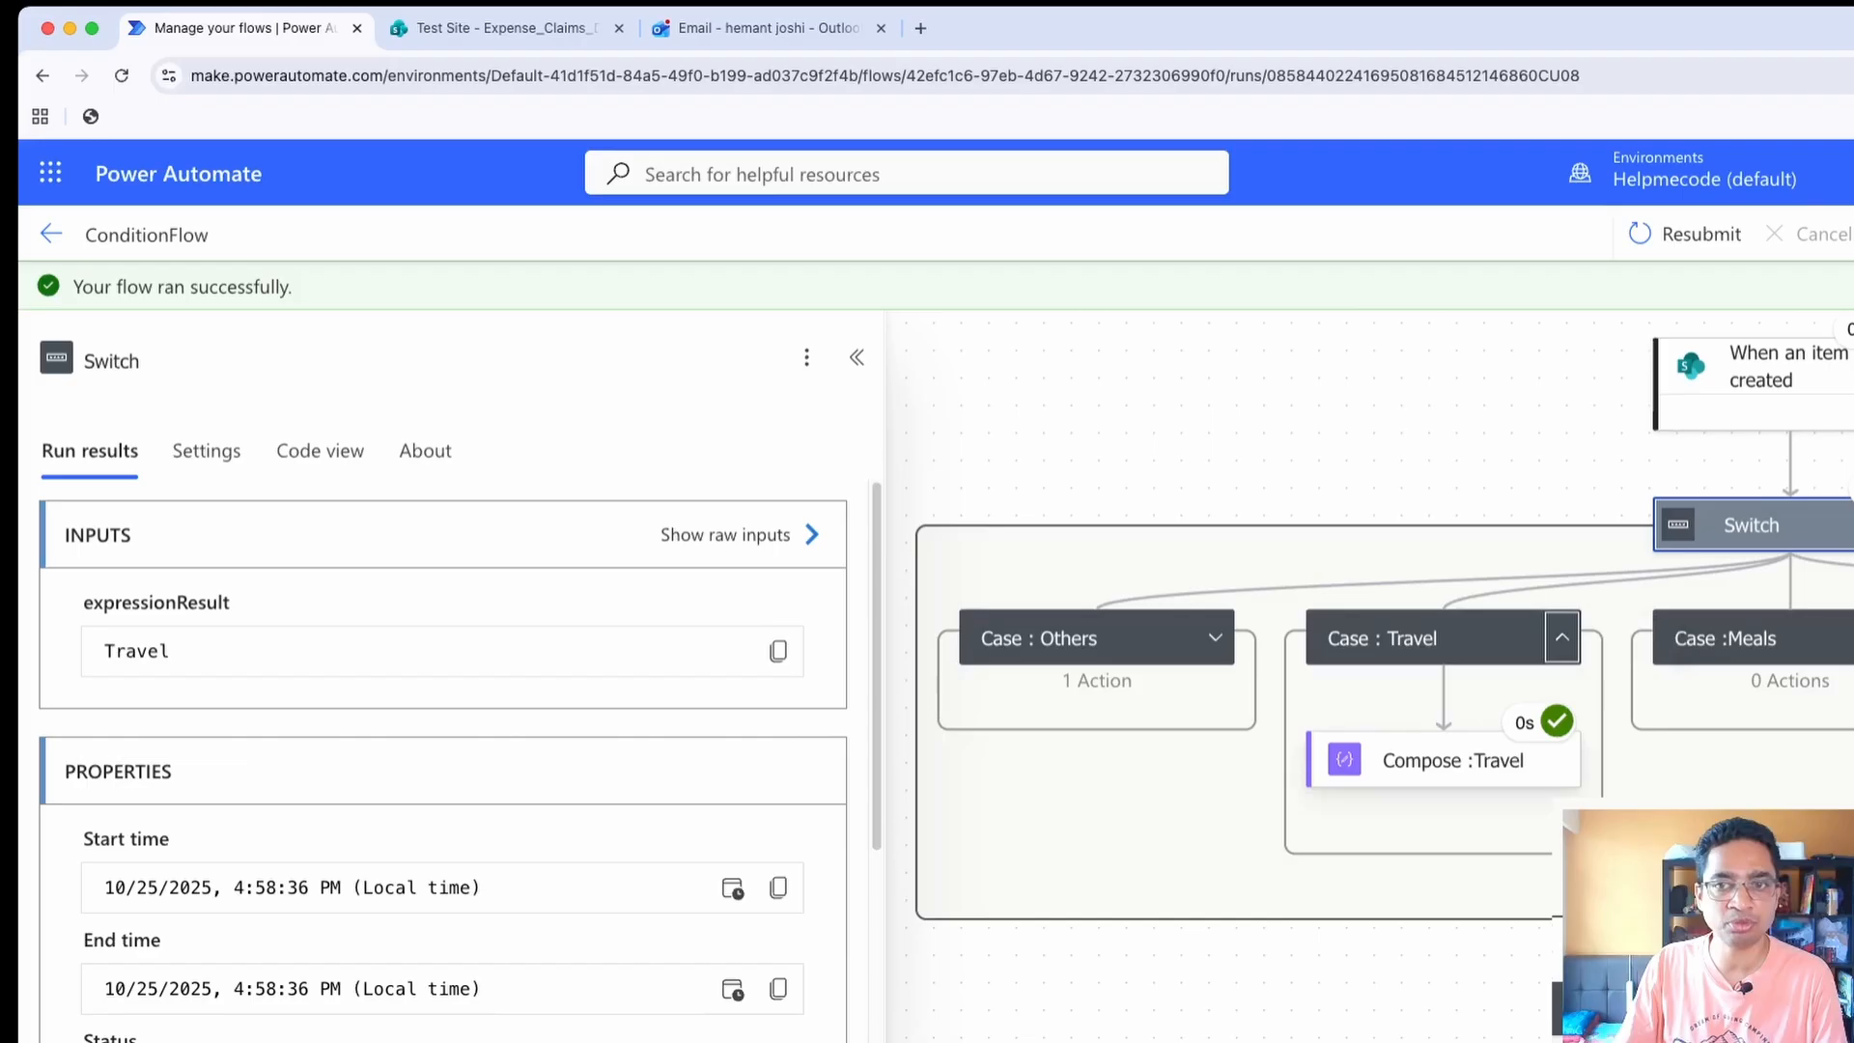
{"action": "left_click", "coordinate": [1215, 638]}
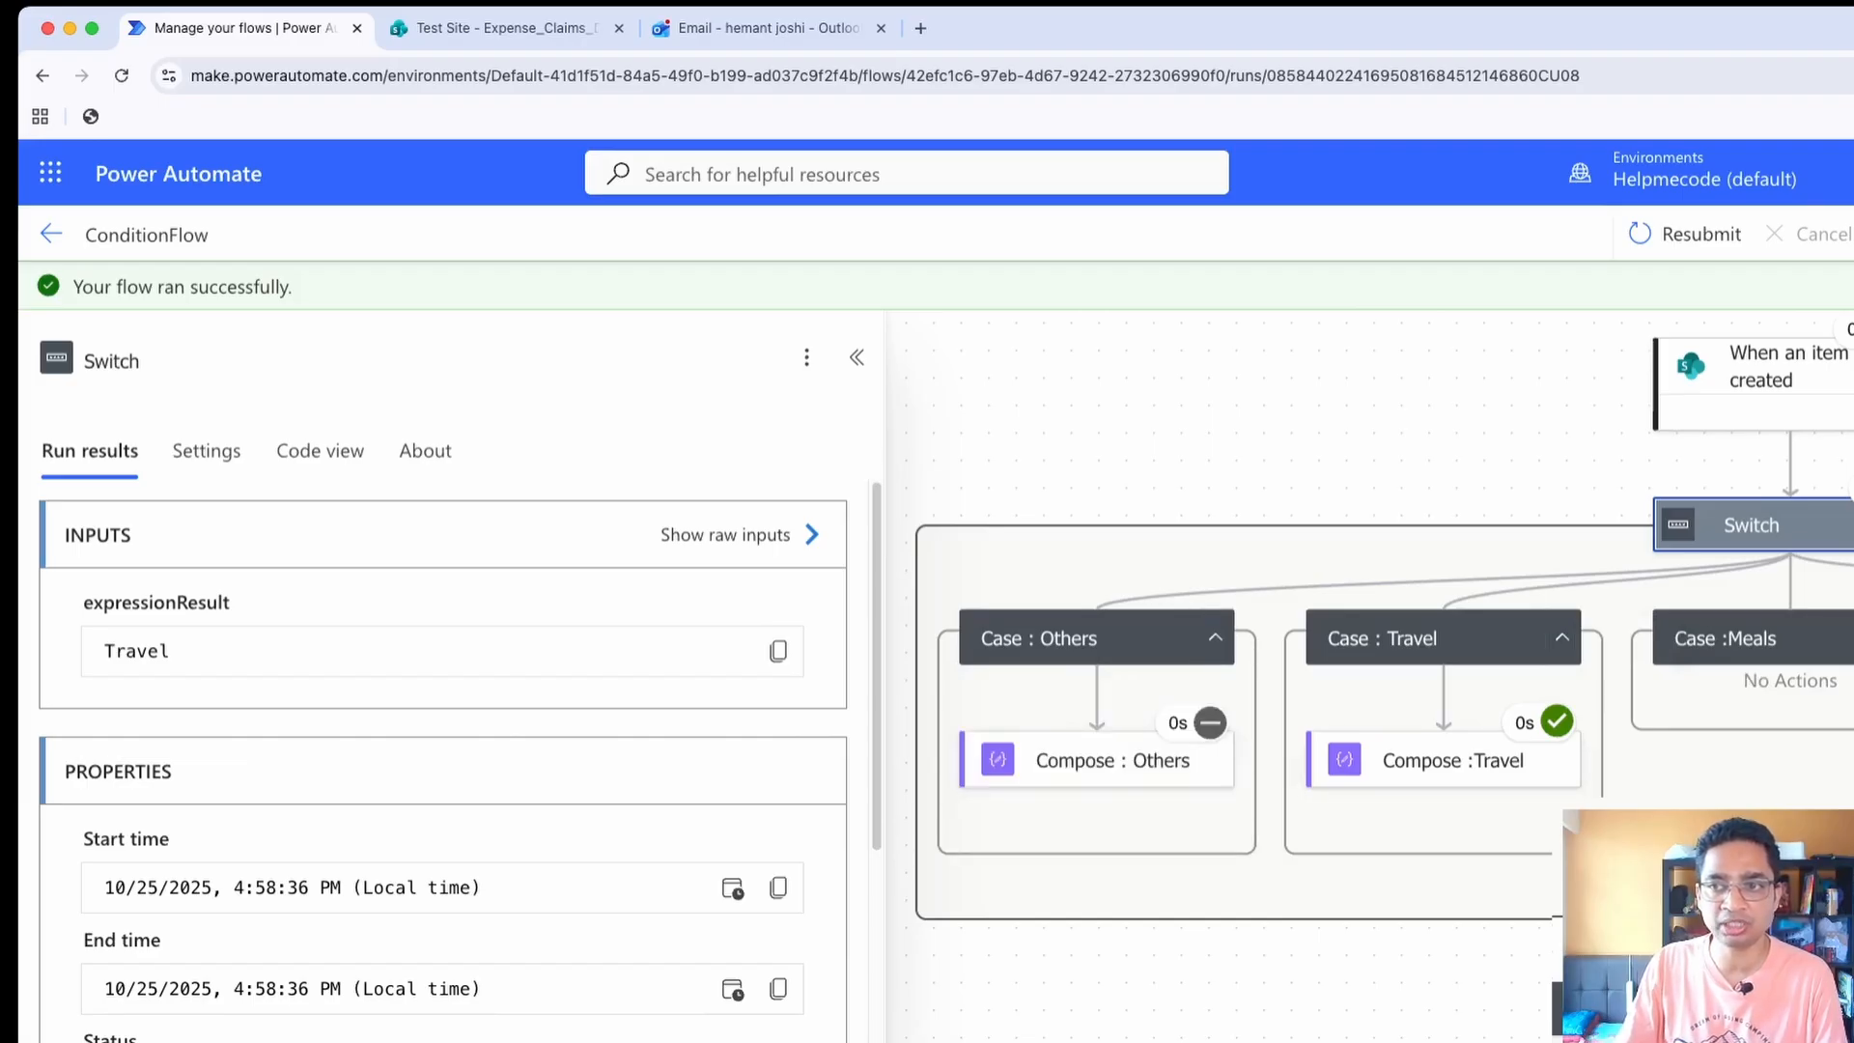
{"action": "left_click_drag", "start_coordinate": [1444, 760], "coordinate": [1014, 715]}
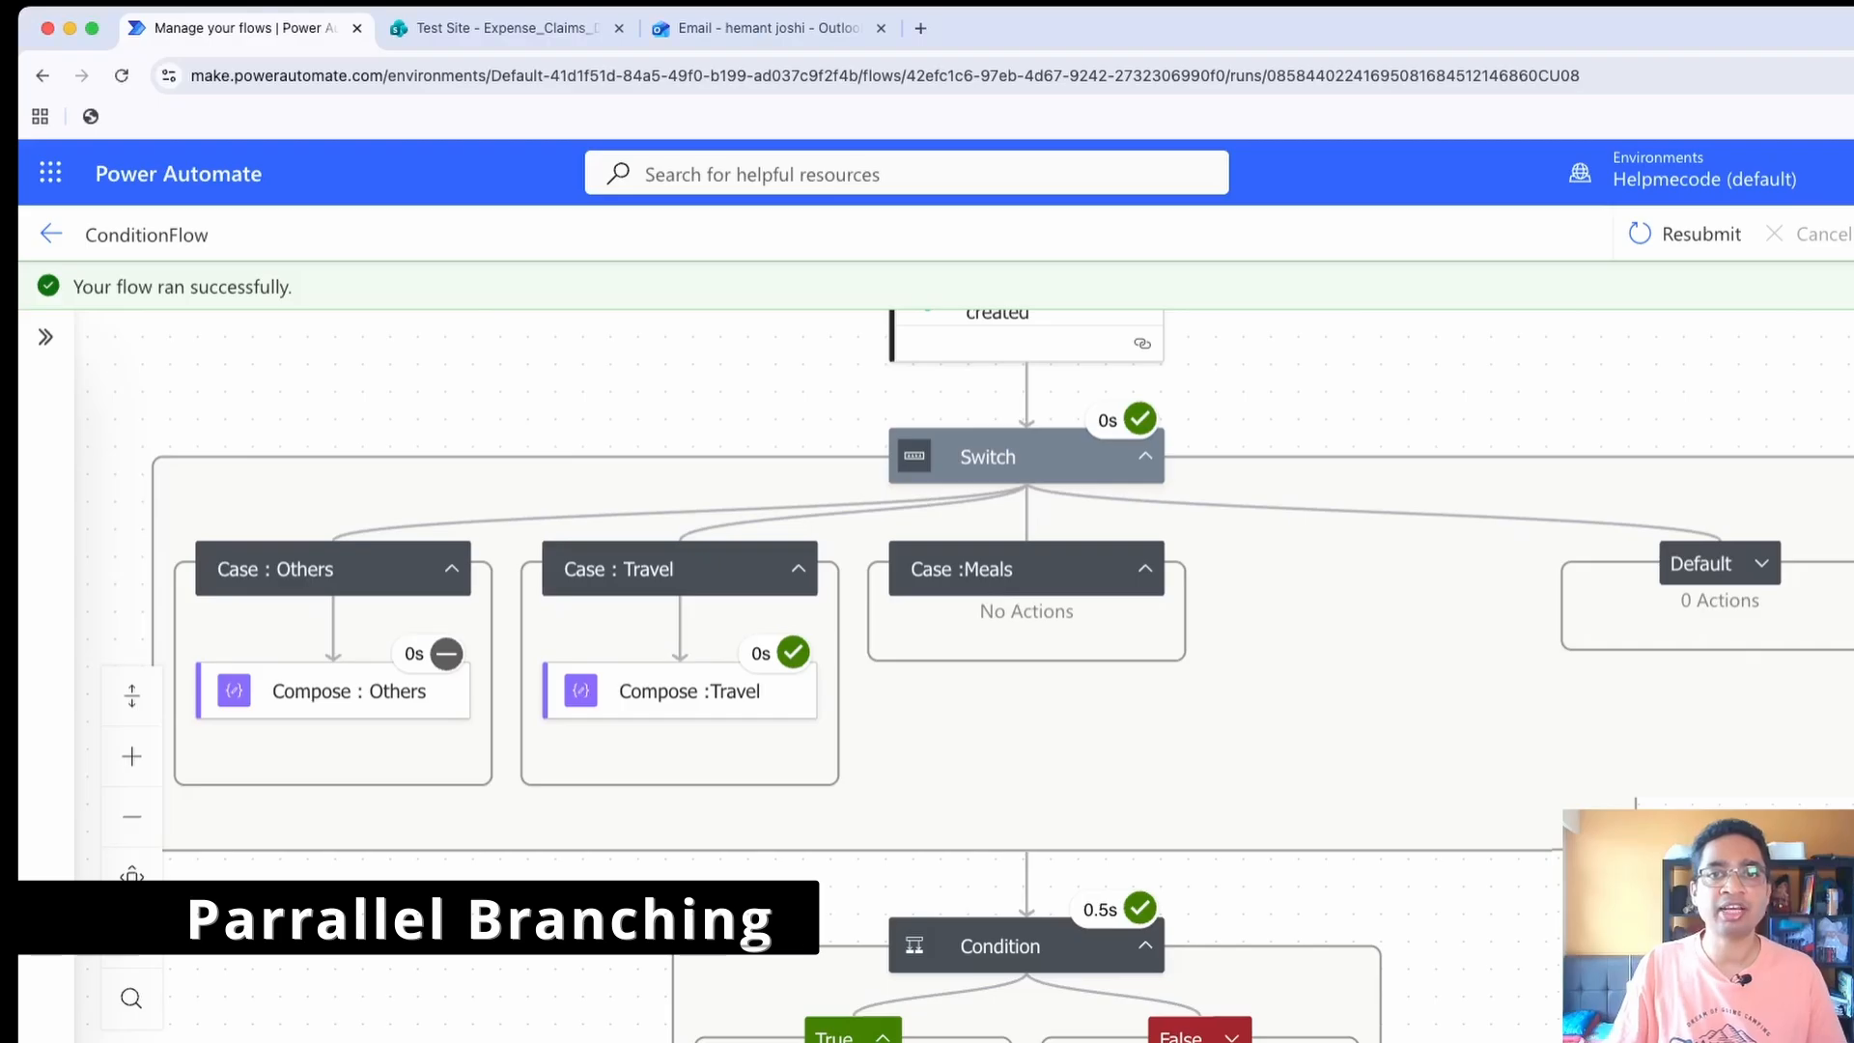
{"action": "scroll", "coordinate": [1002, 675], "scroll_direction": "down", "scroll_amount": 1}
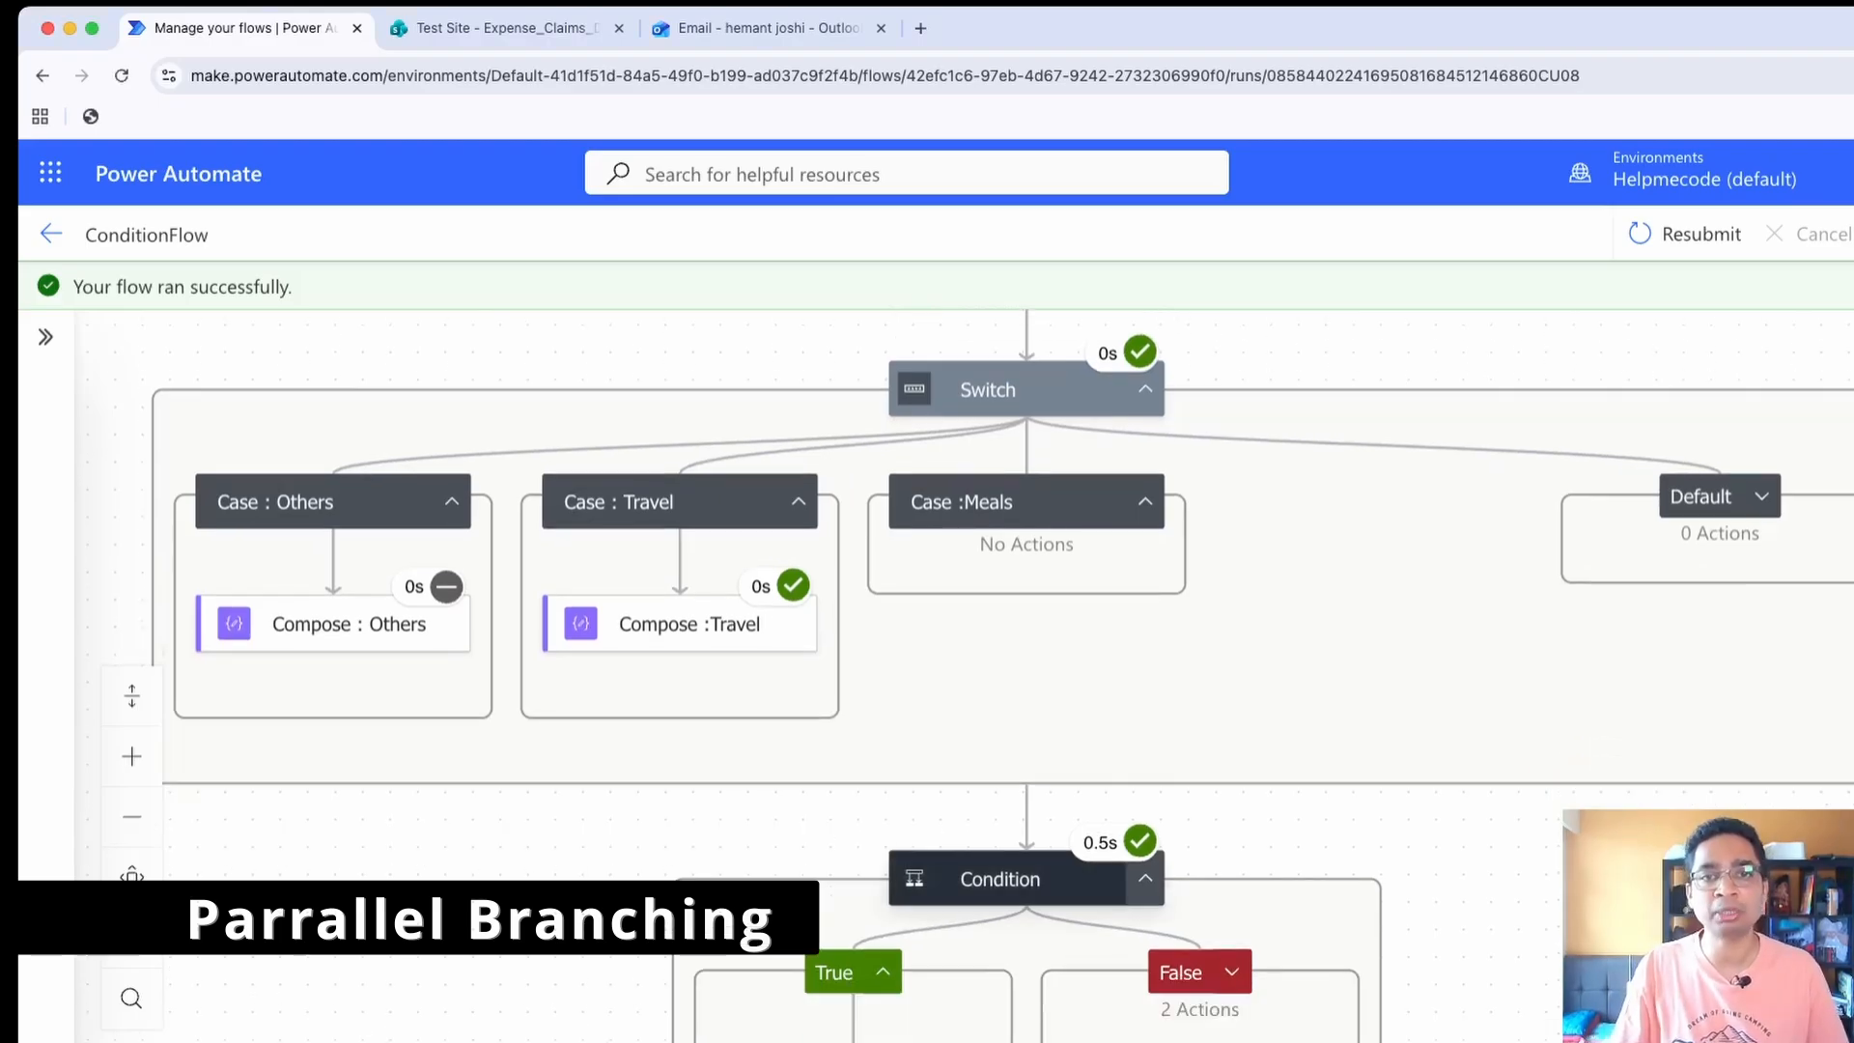
{"action": "scroll", "coordinate": [1003, 675], "scroll_direction": "up", "scroll_amount": 2}
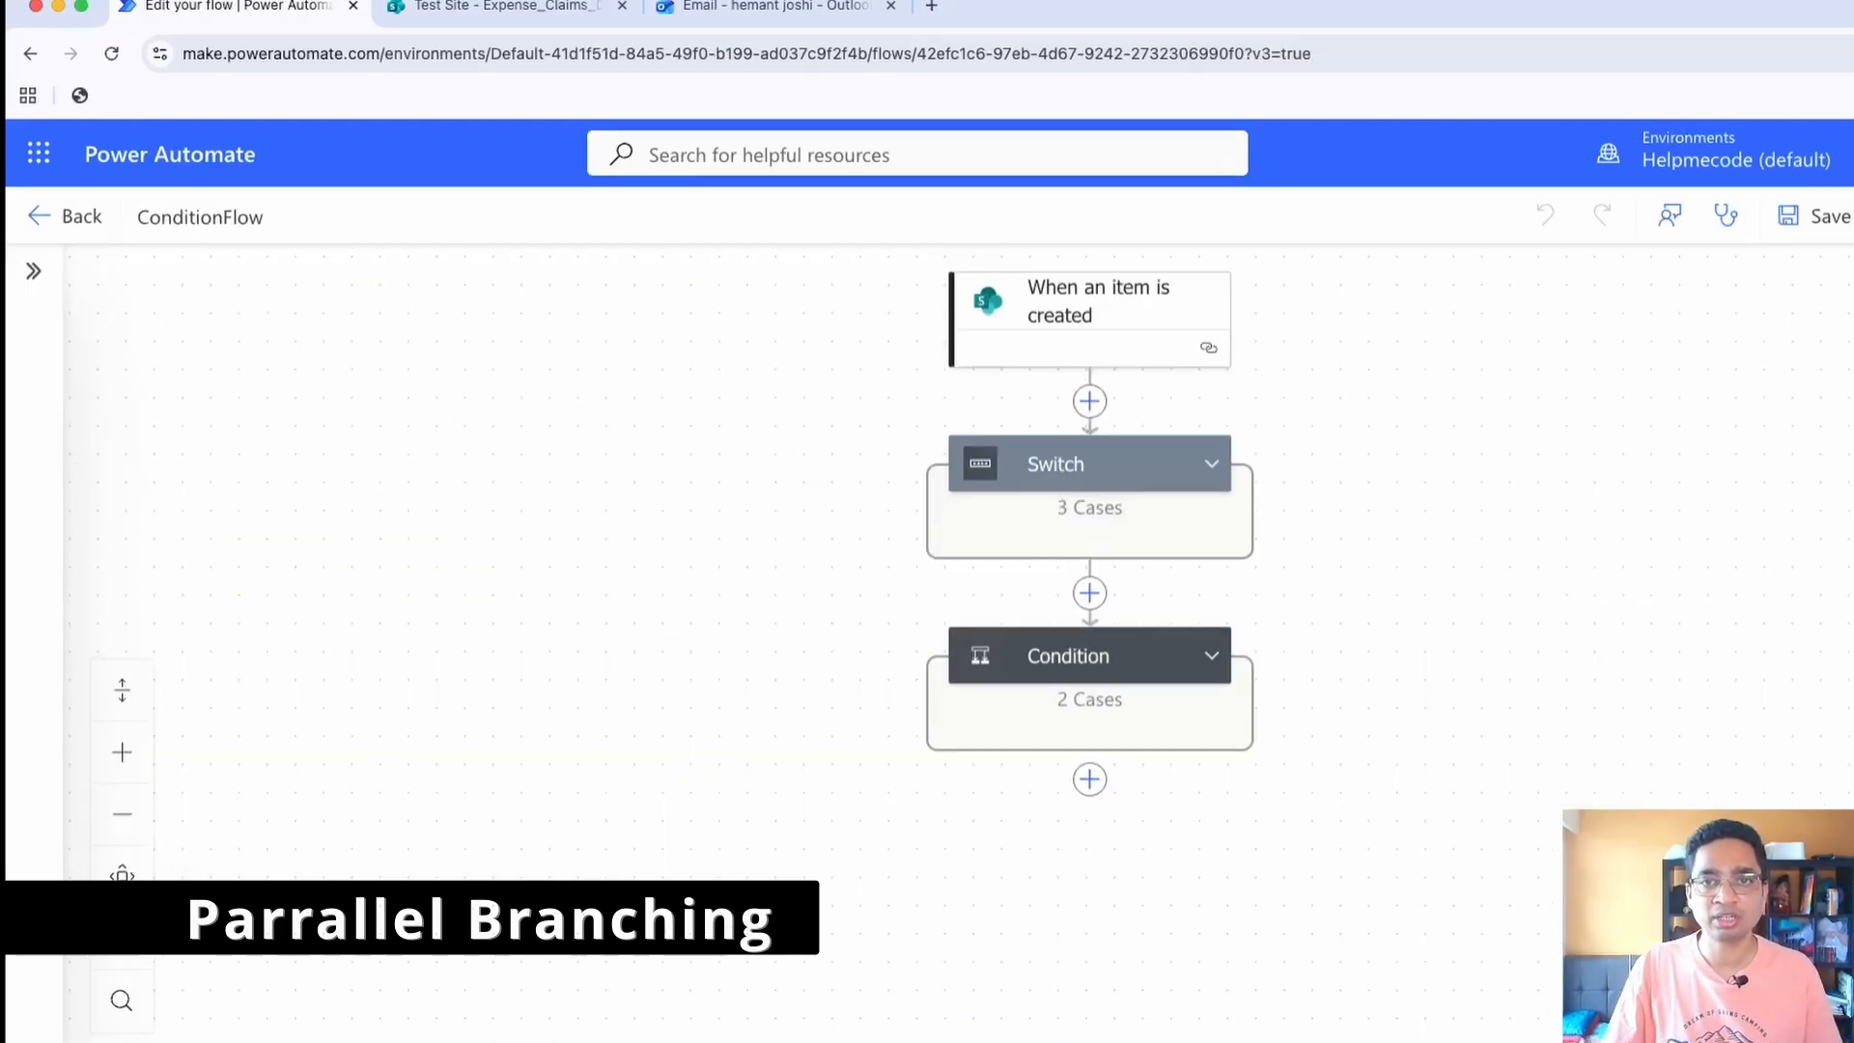
Add a parallel branch below the "When an item is created" trigger with an Office 365 Outlook "Send an email (V2)" action
{"action": "left_click", "coordinate": [1089, 401]}
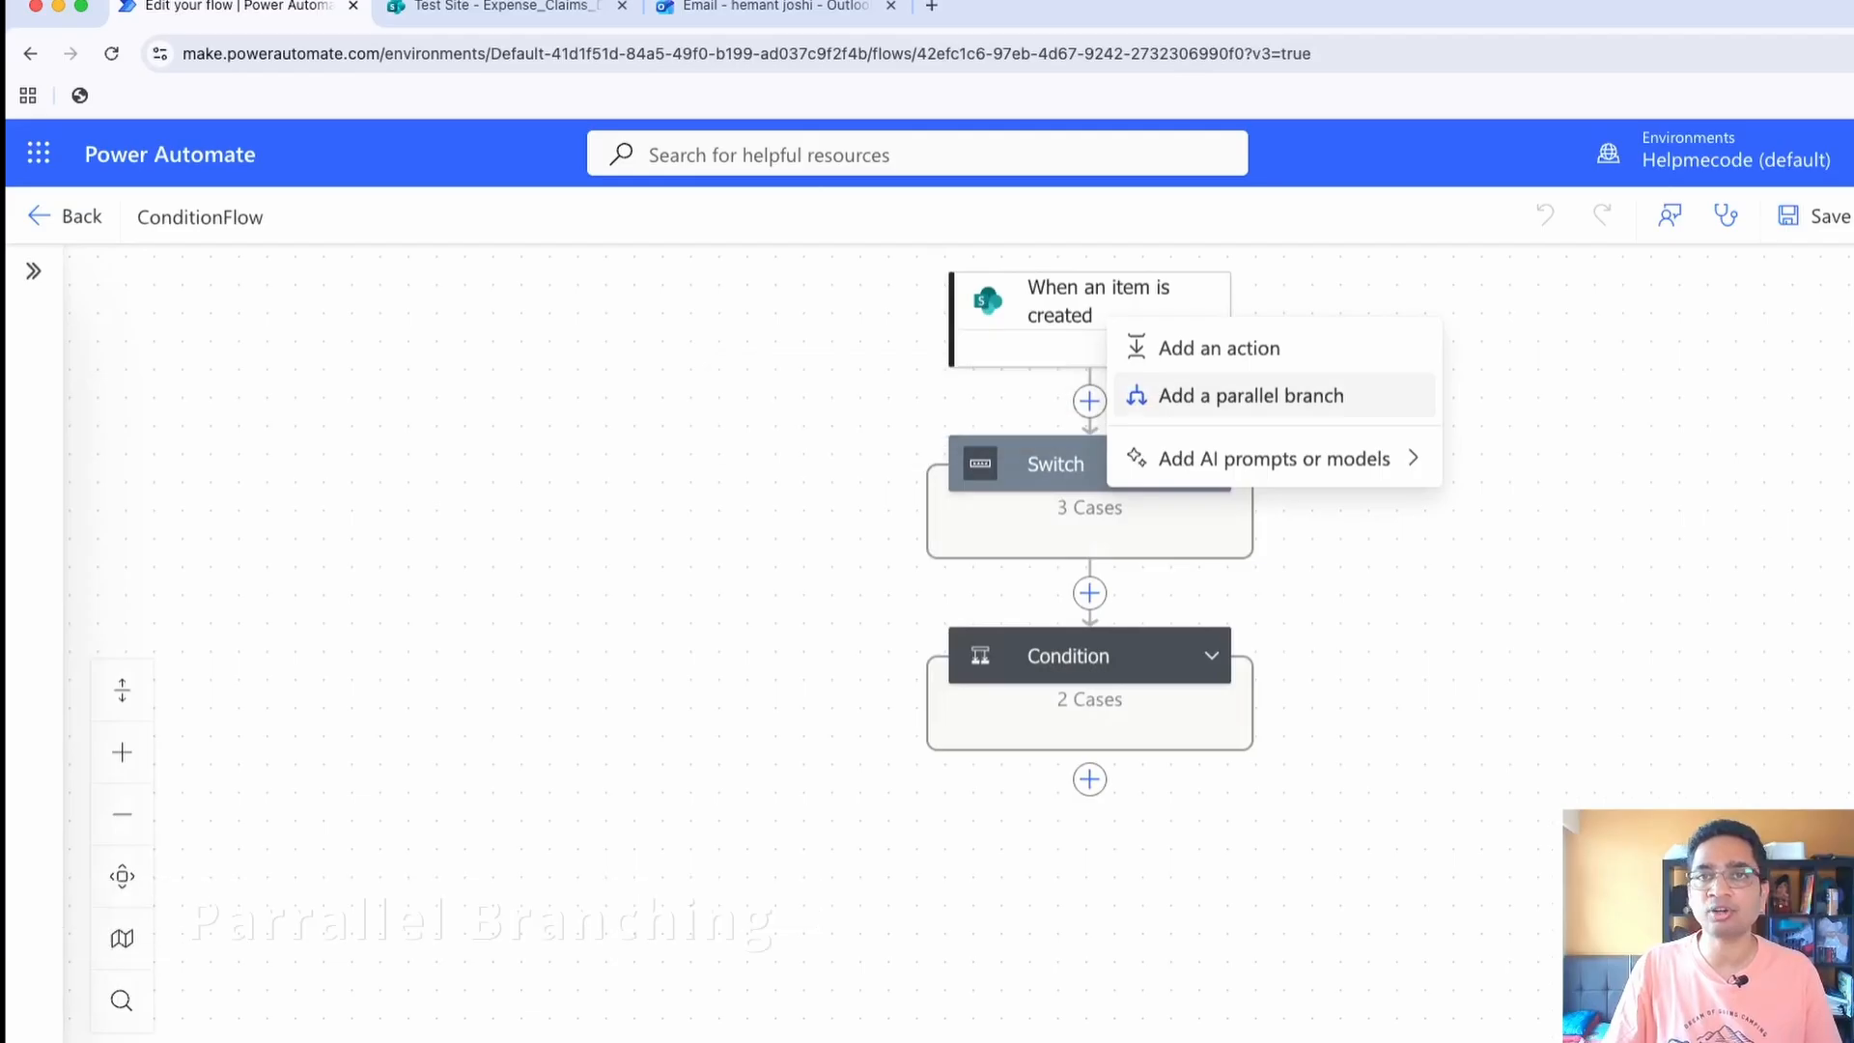
{"action": "left_click", "coordinate": [1251, 395]}
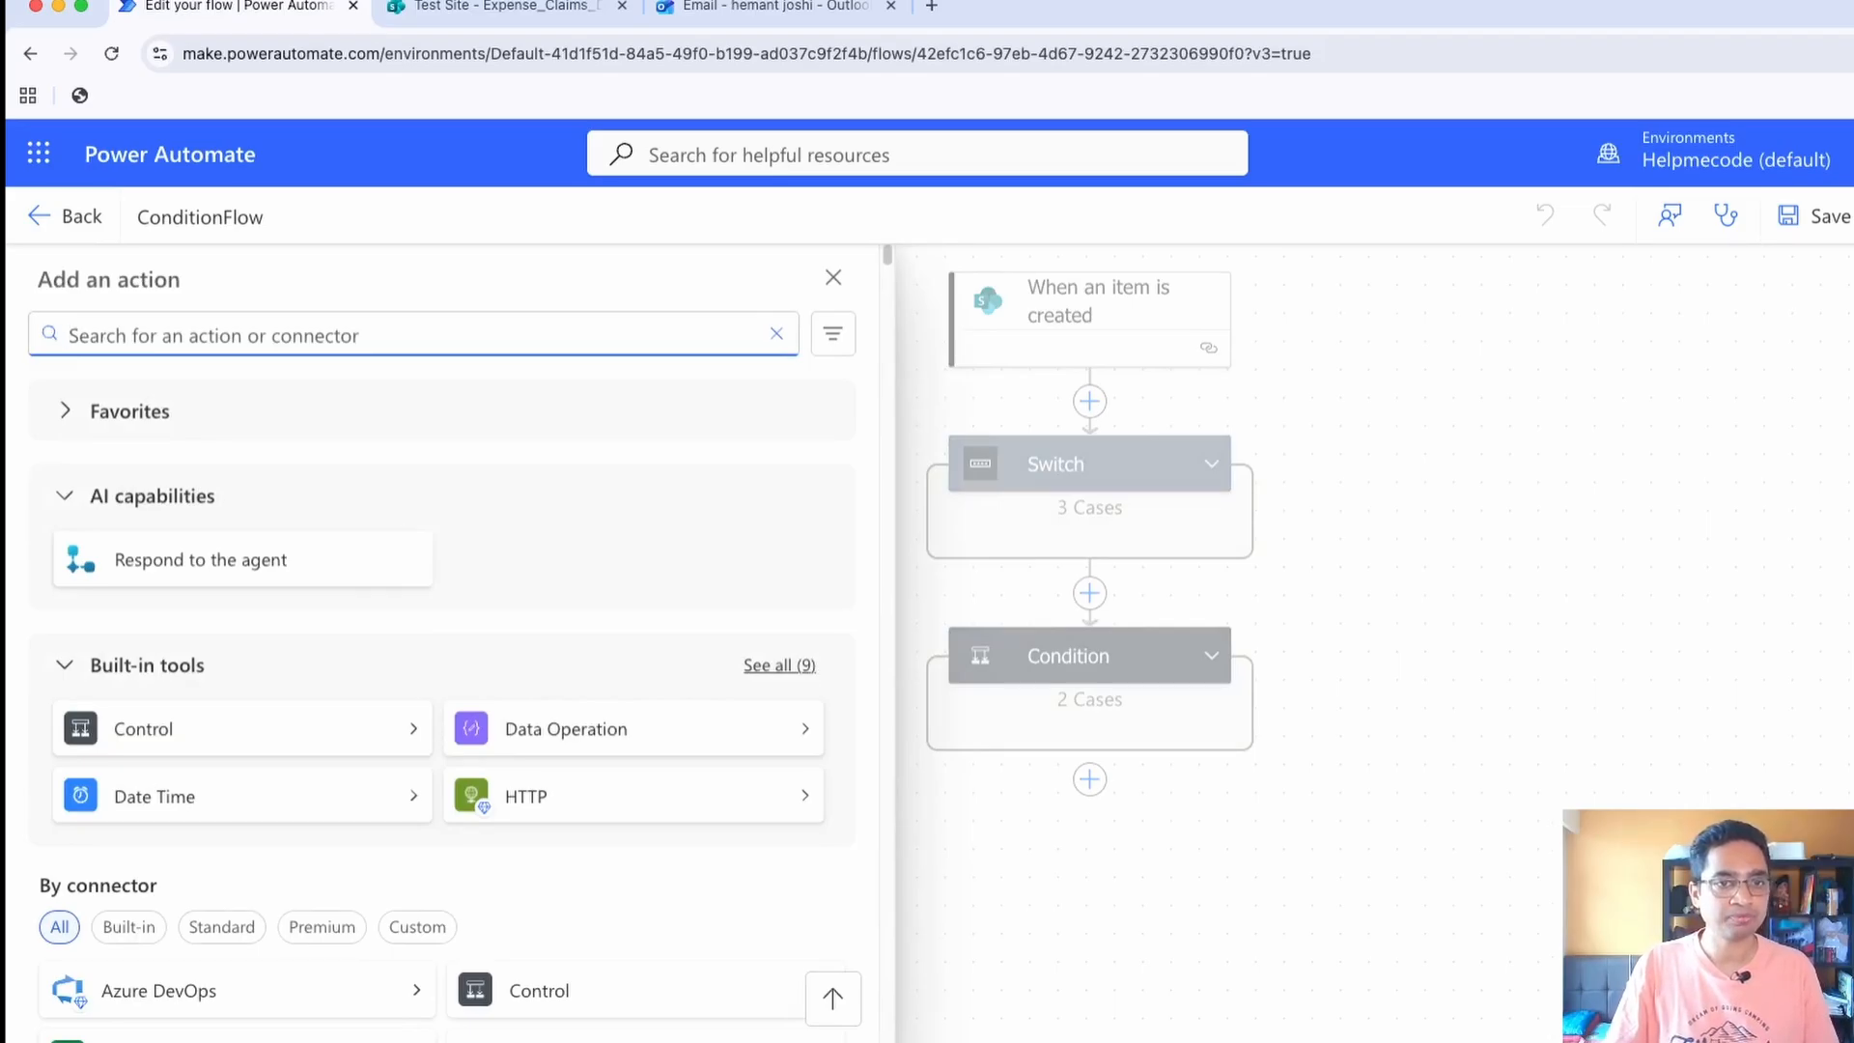
{"action": "left_click", "coordinate": [779, 666]}
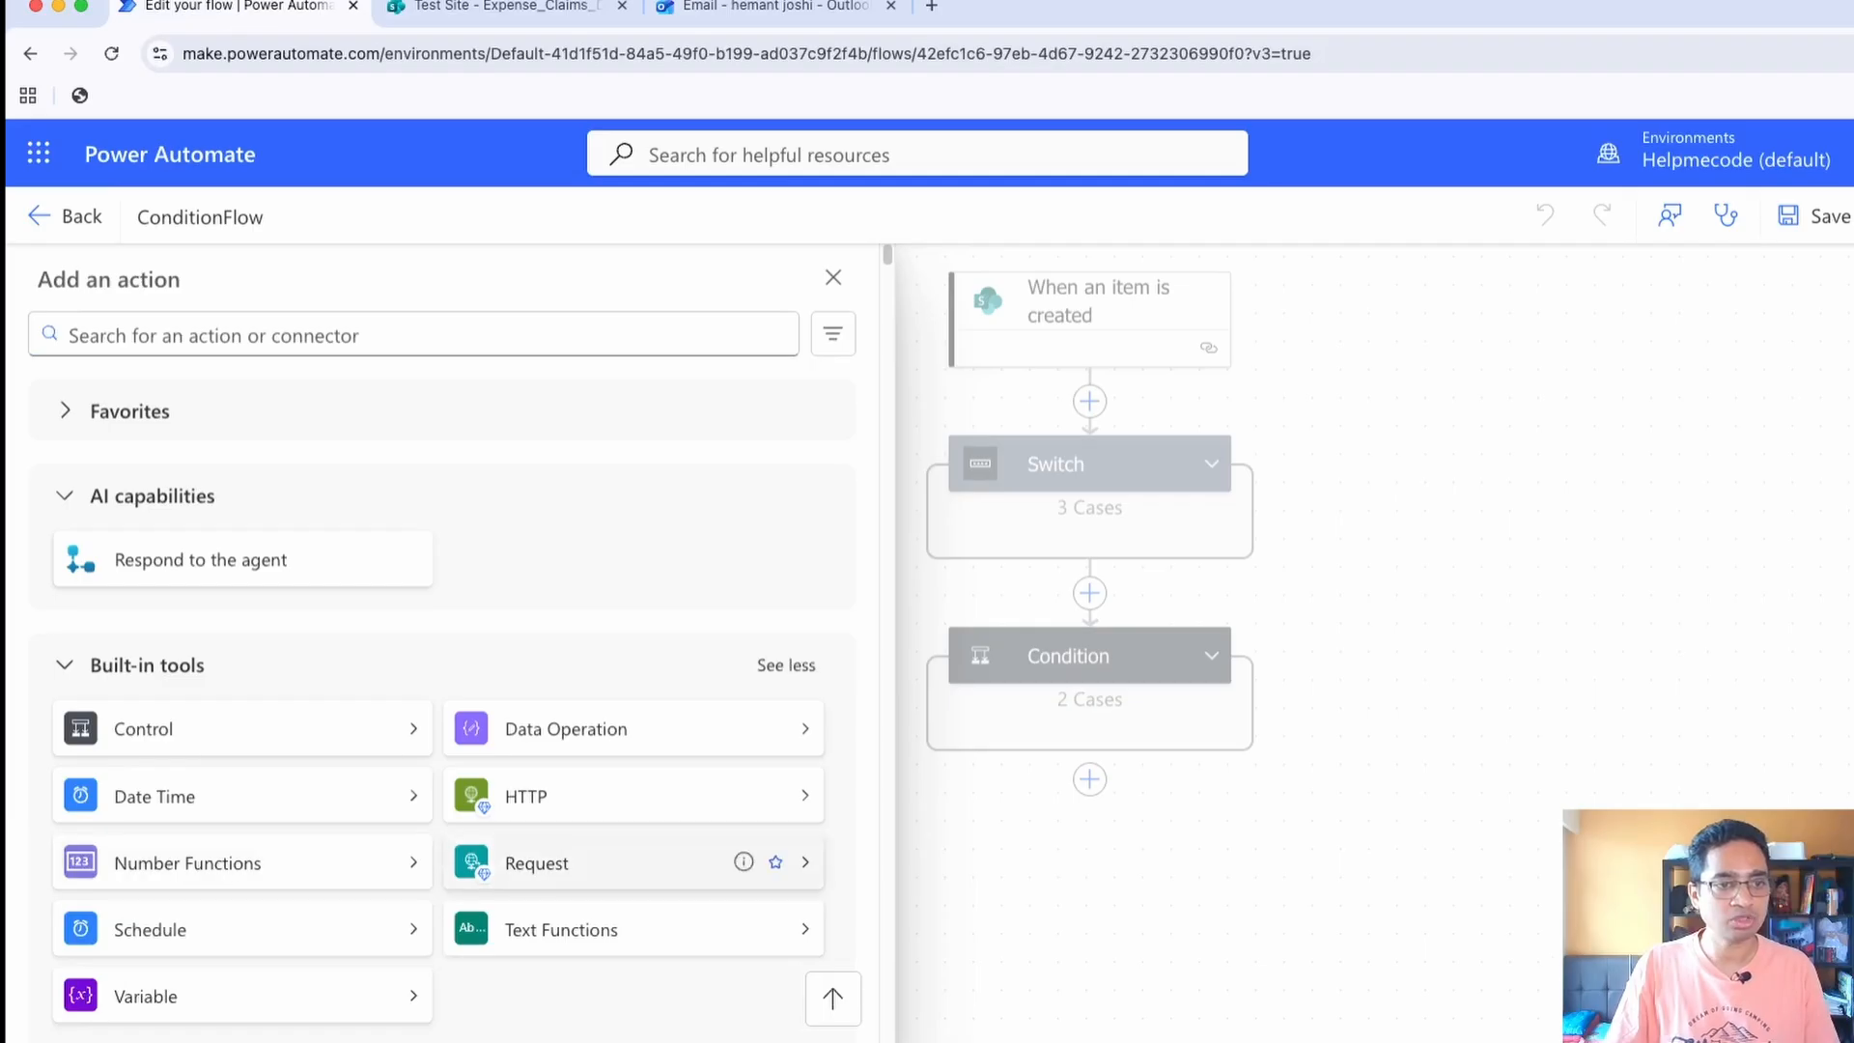
{"action": "left_click", "coordinate": [386, 335]}
{"action": "type", "text": "email"}
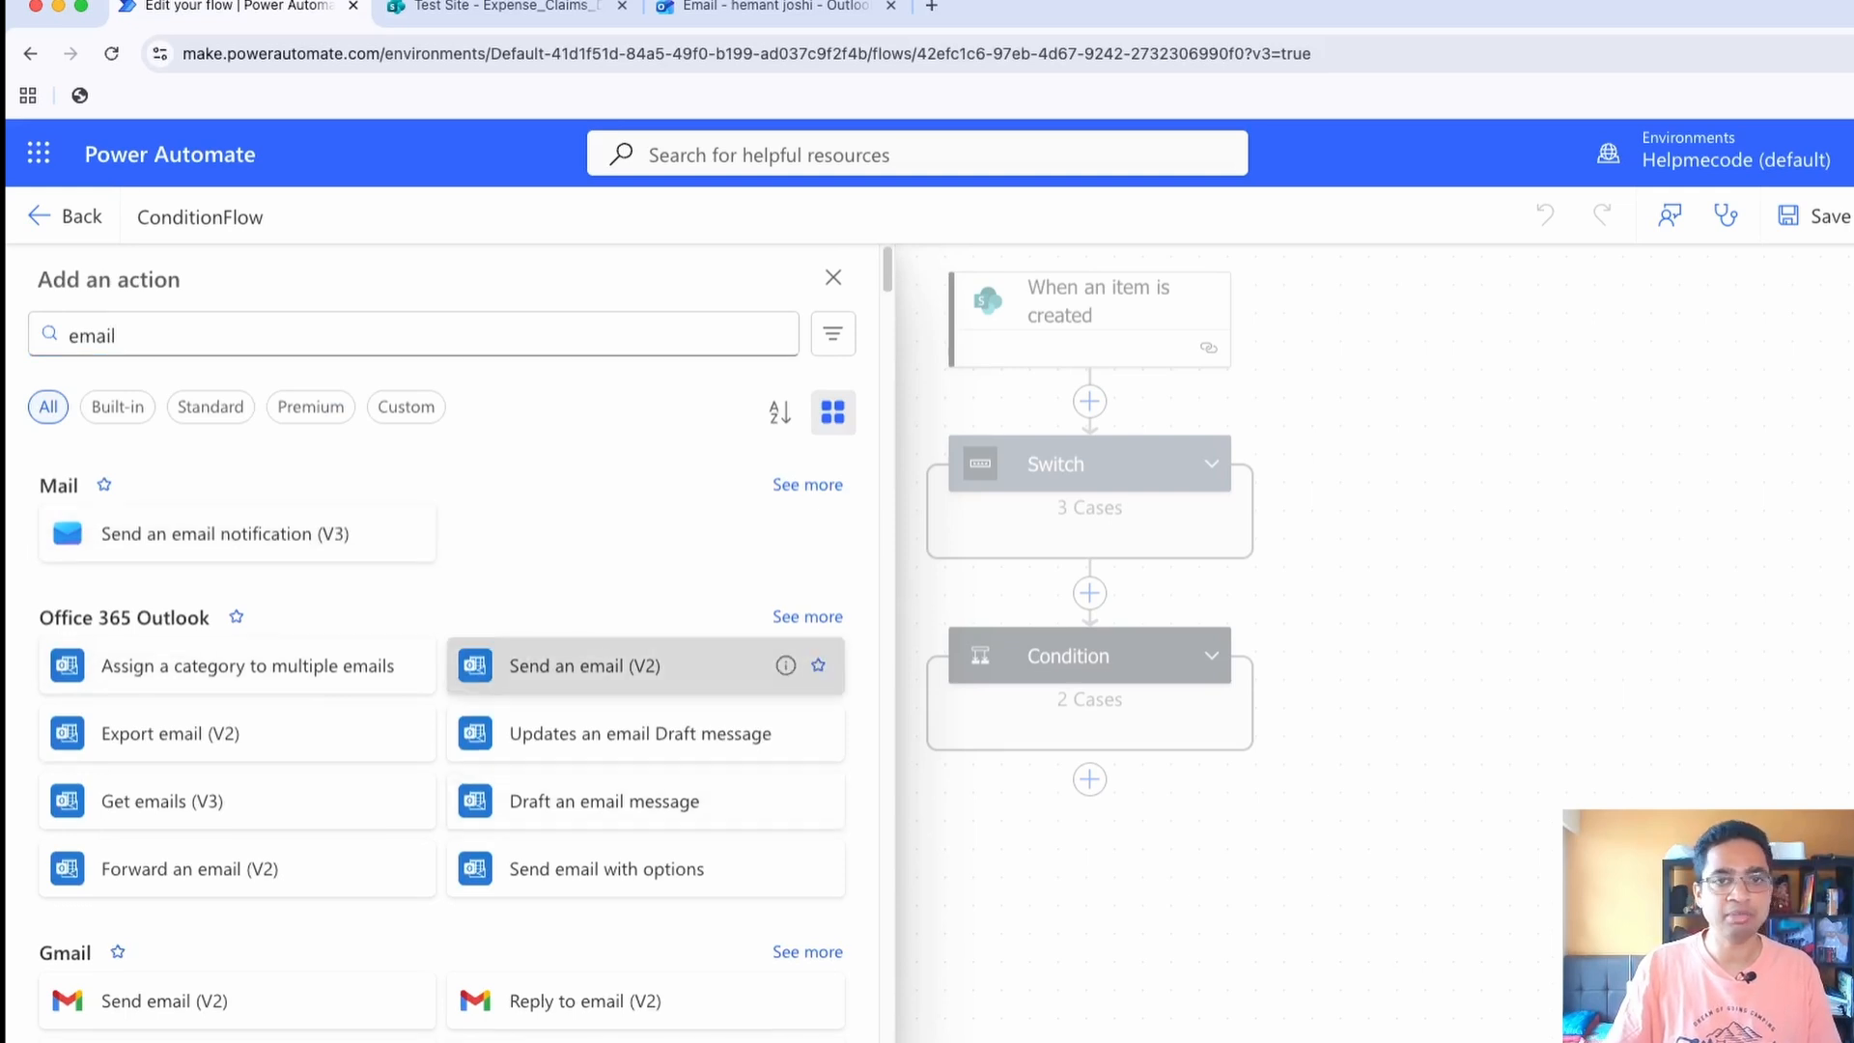
{"action": "left_click", "coordinate": [584, 664]}
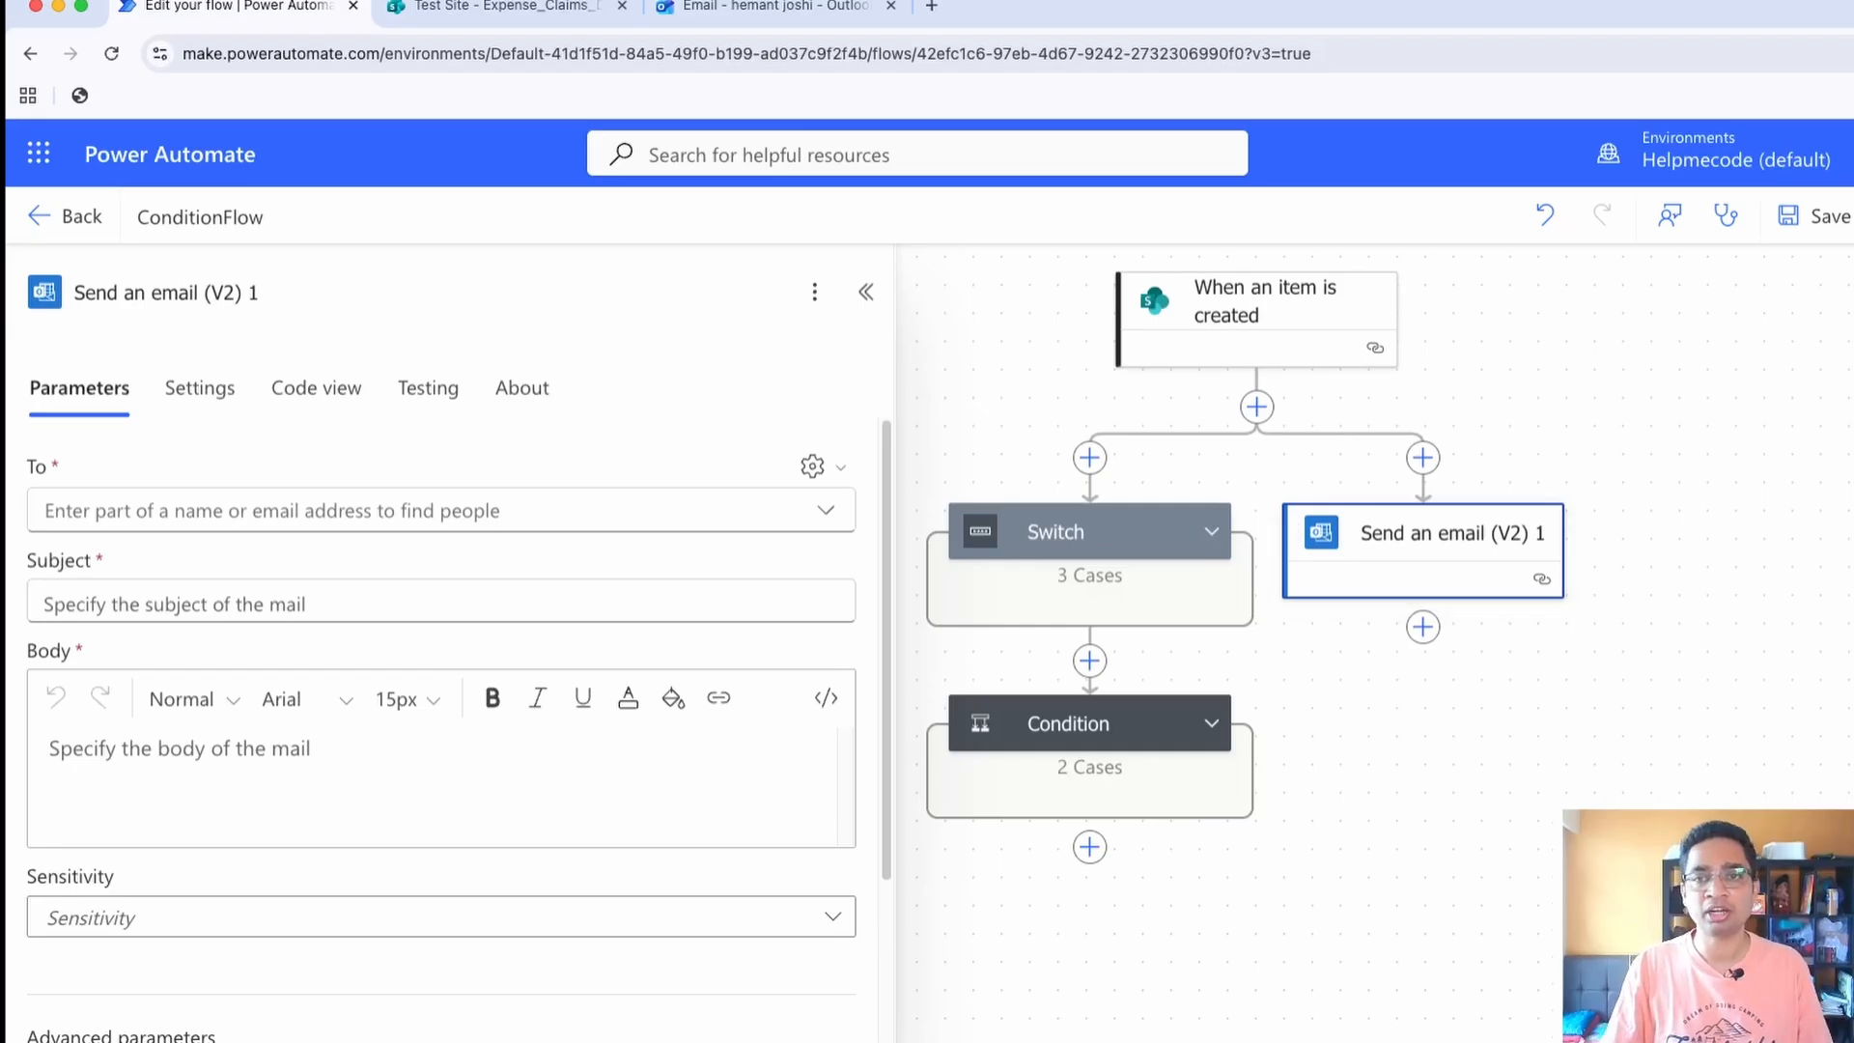
Fill in the recipient's email address for the parallel branch's "Send an email (V2)" action
{"action": "left_click", "coordinate": [1257, 408]}
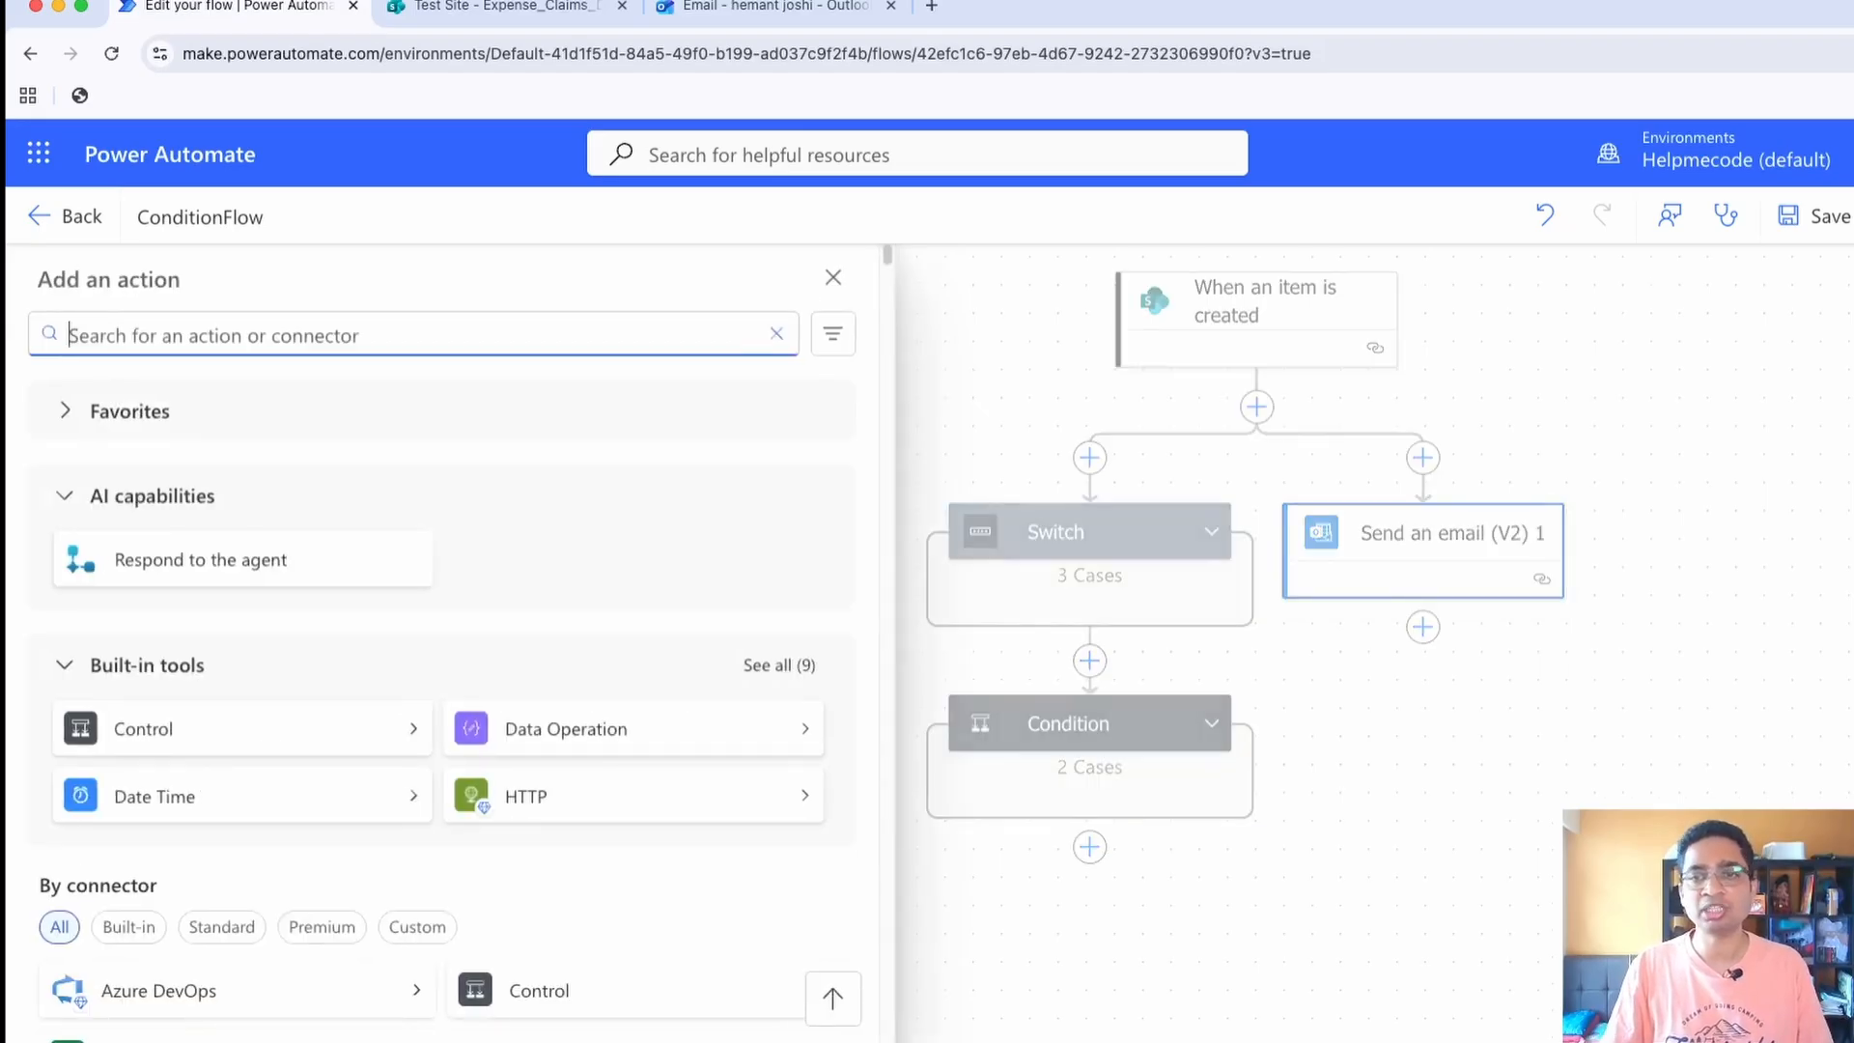
{"action": "left_click", "coordinate": [1424, 549]}
{"action": "left_click", "coordinate": [1424, 549]}
{"action": "left_click", "coordinate": [441, 511]}
{"action": "key", "text": "Down"}
{"action": "key", "text": "super+v"}
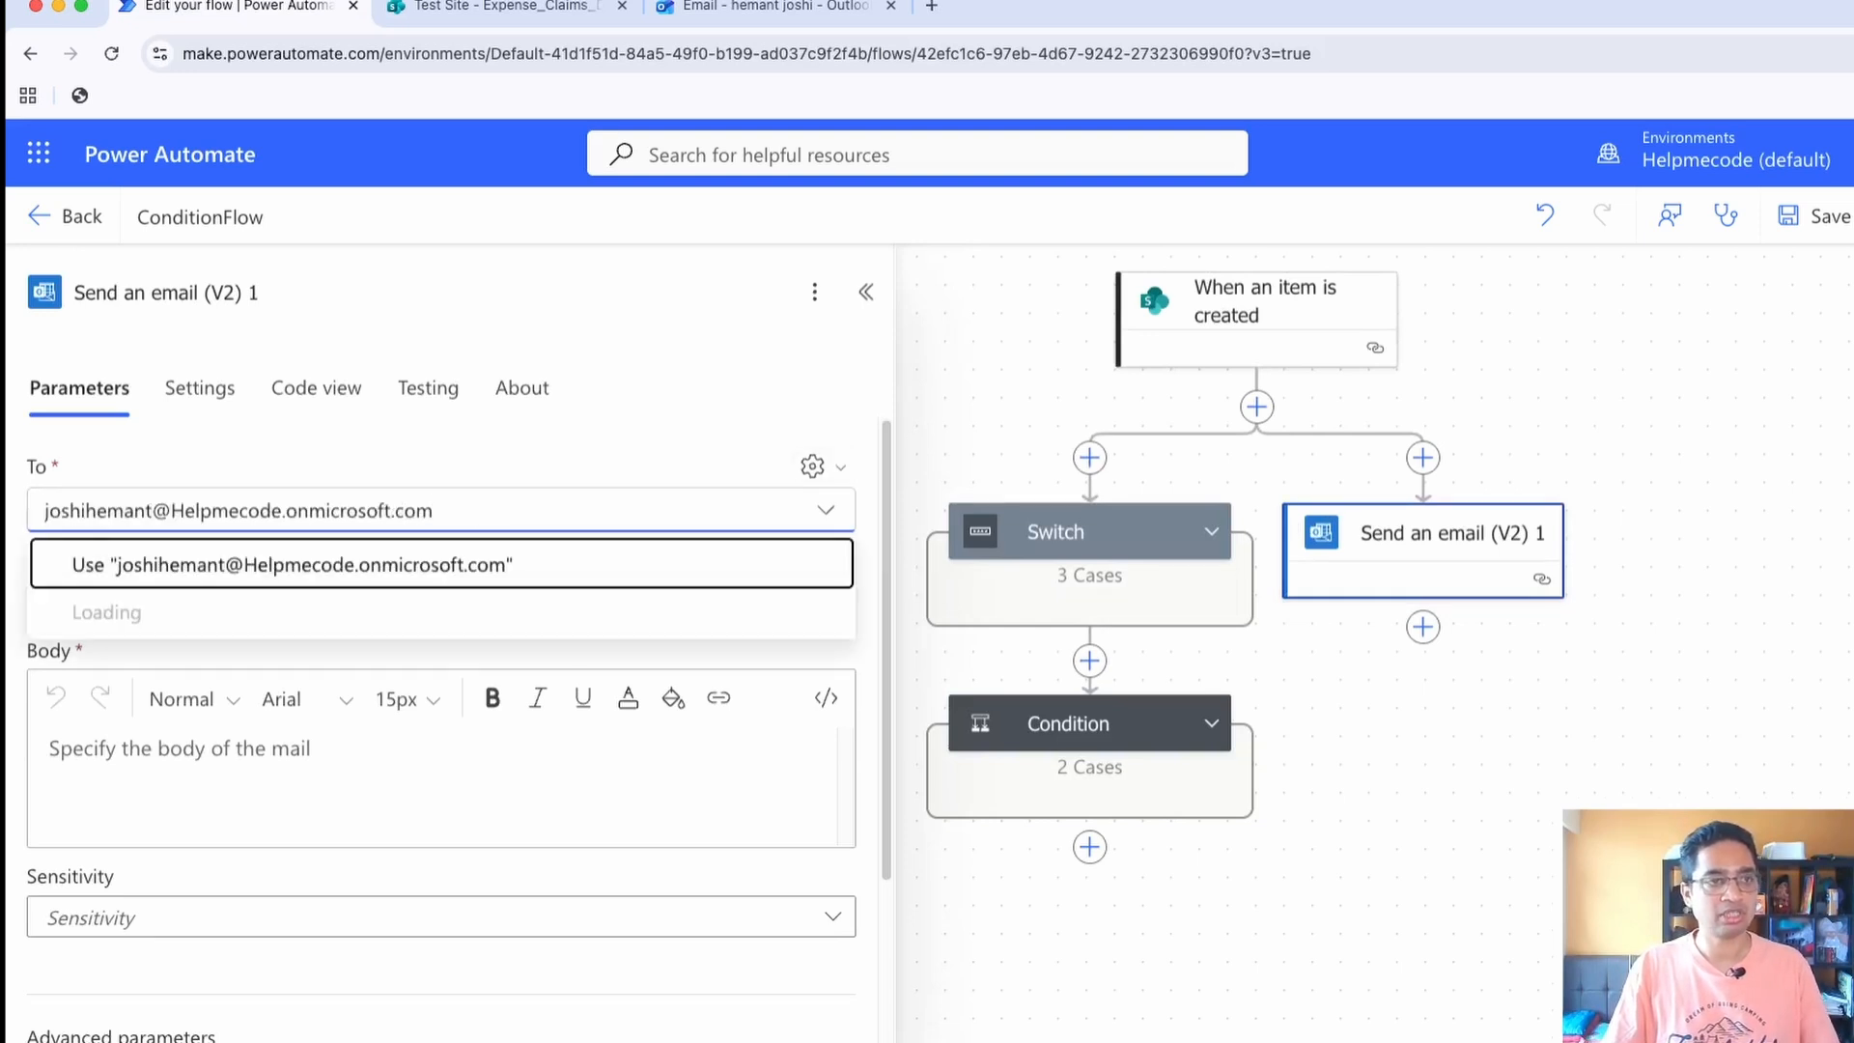
{"action": "key", "text": "Return"}
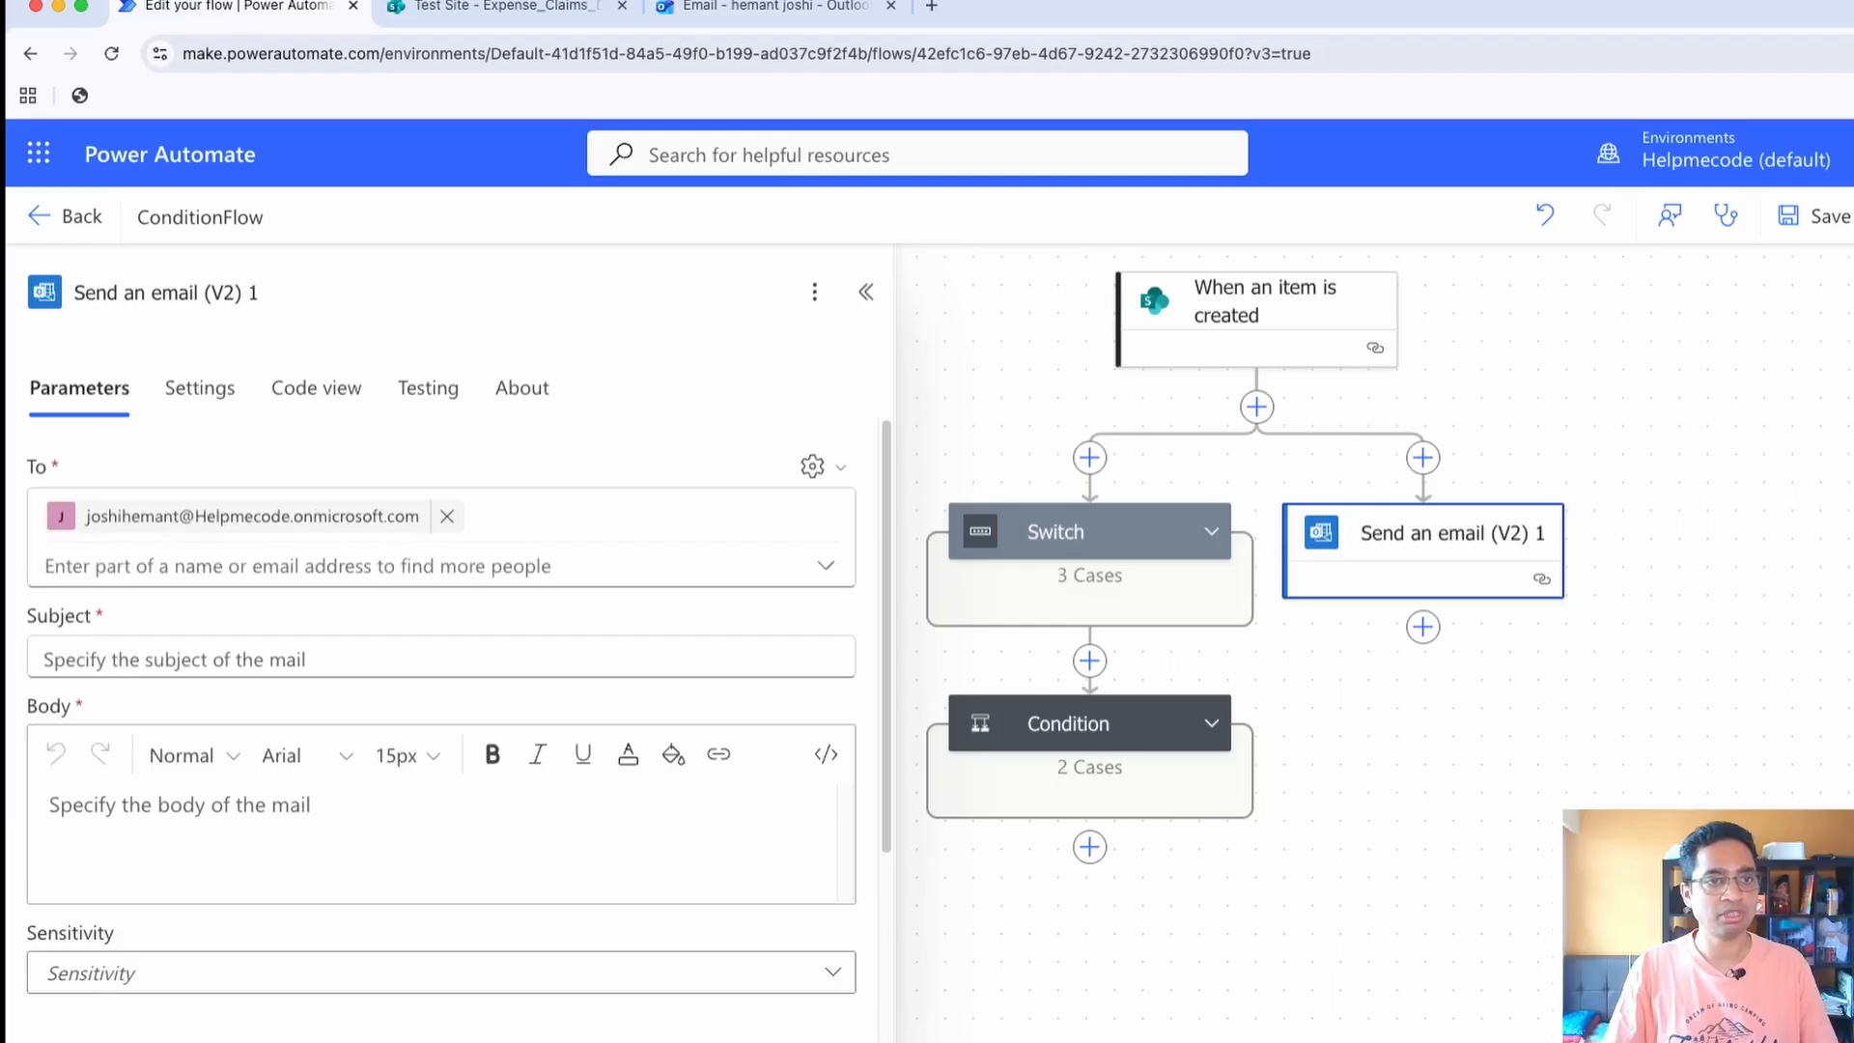
Set the parallel email's subject to "tesdfs" and its body to "iam running anyway"
{"action": "left_click", "coordinate": [290, 660]}
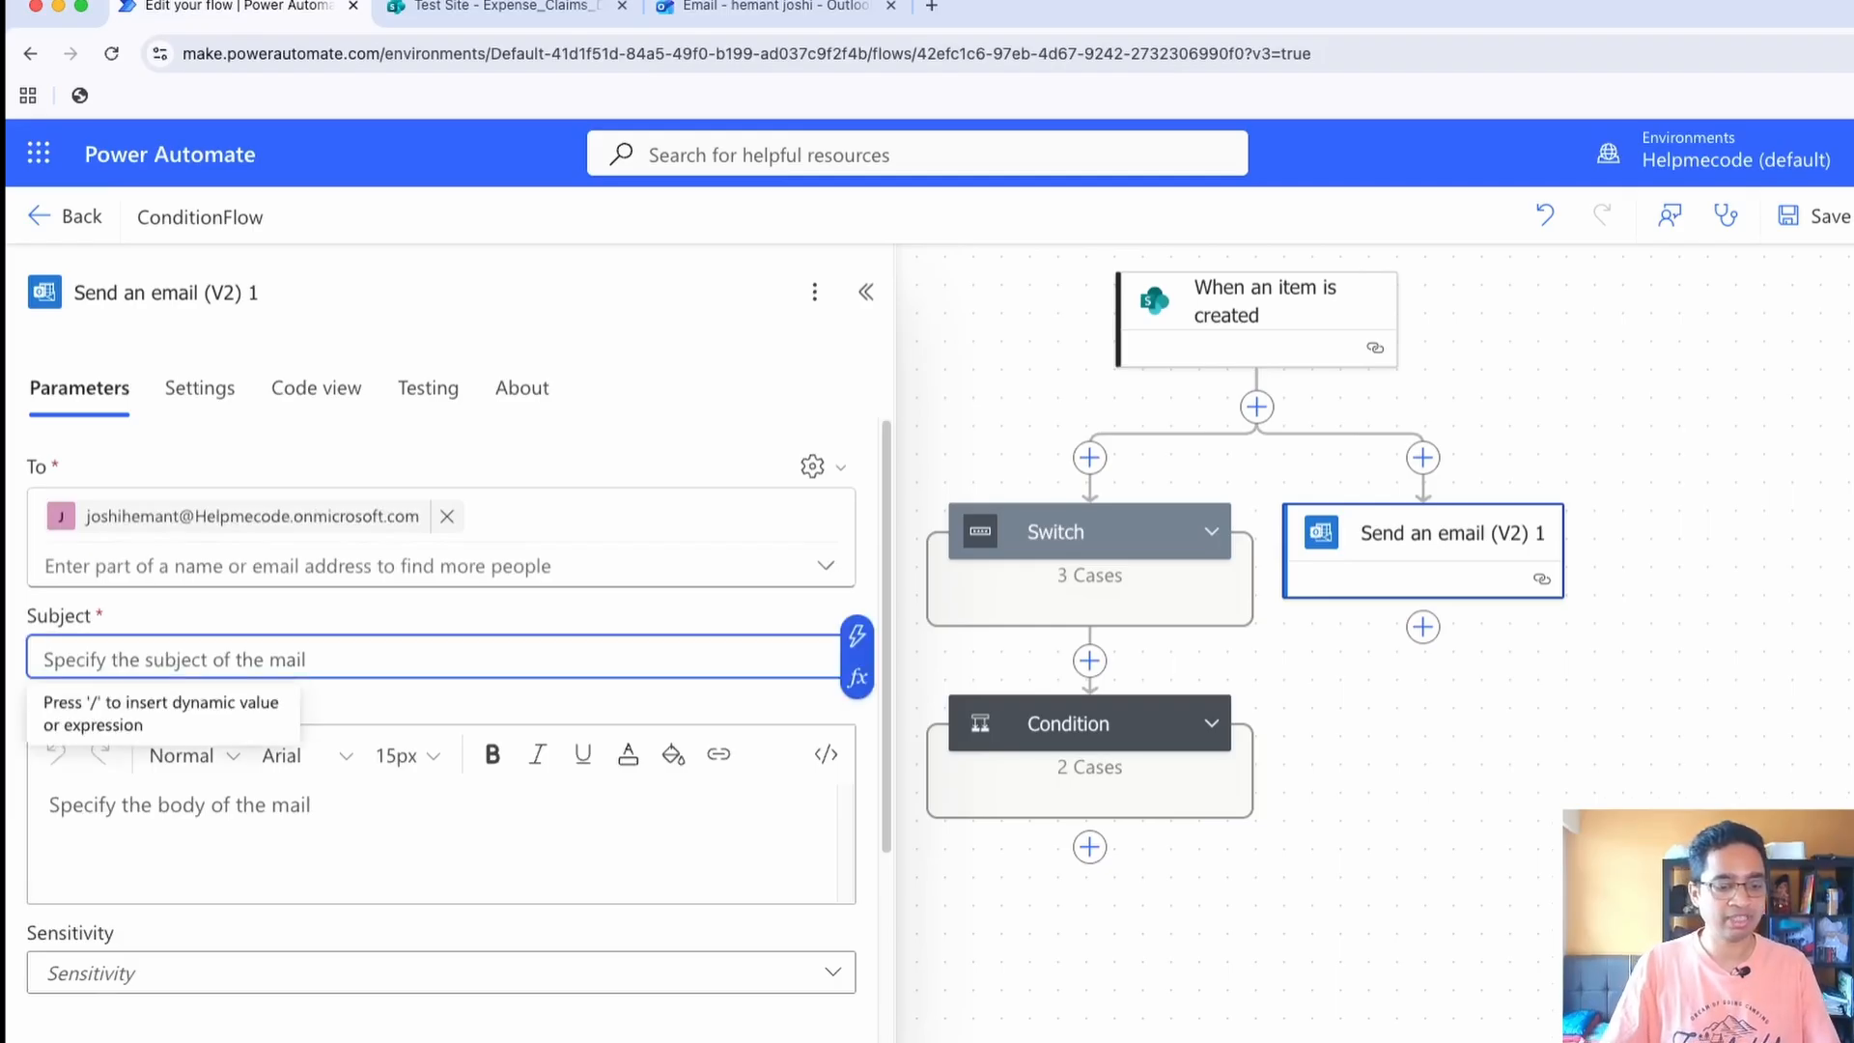
{"action": "type", "text": "tesdfs"}
{"action": "key", "text": "Tab"}
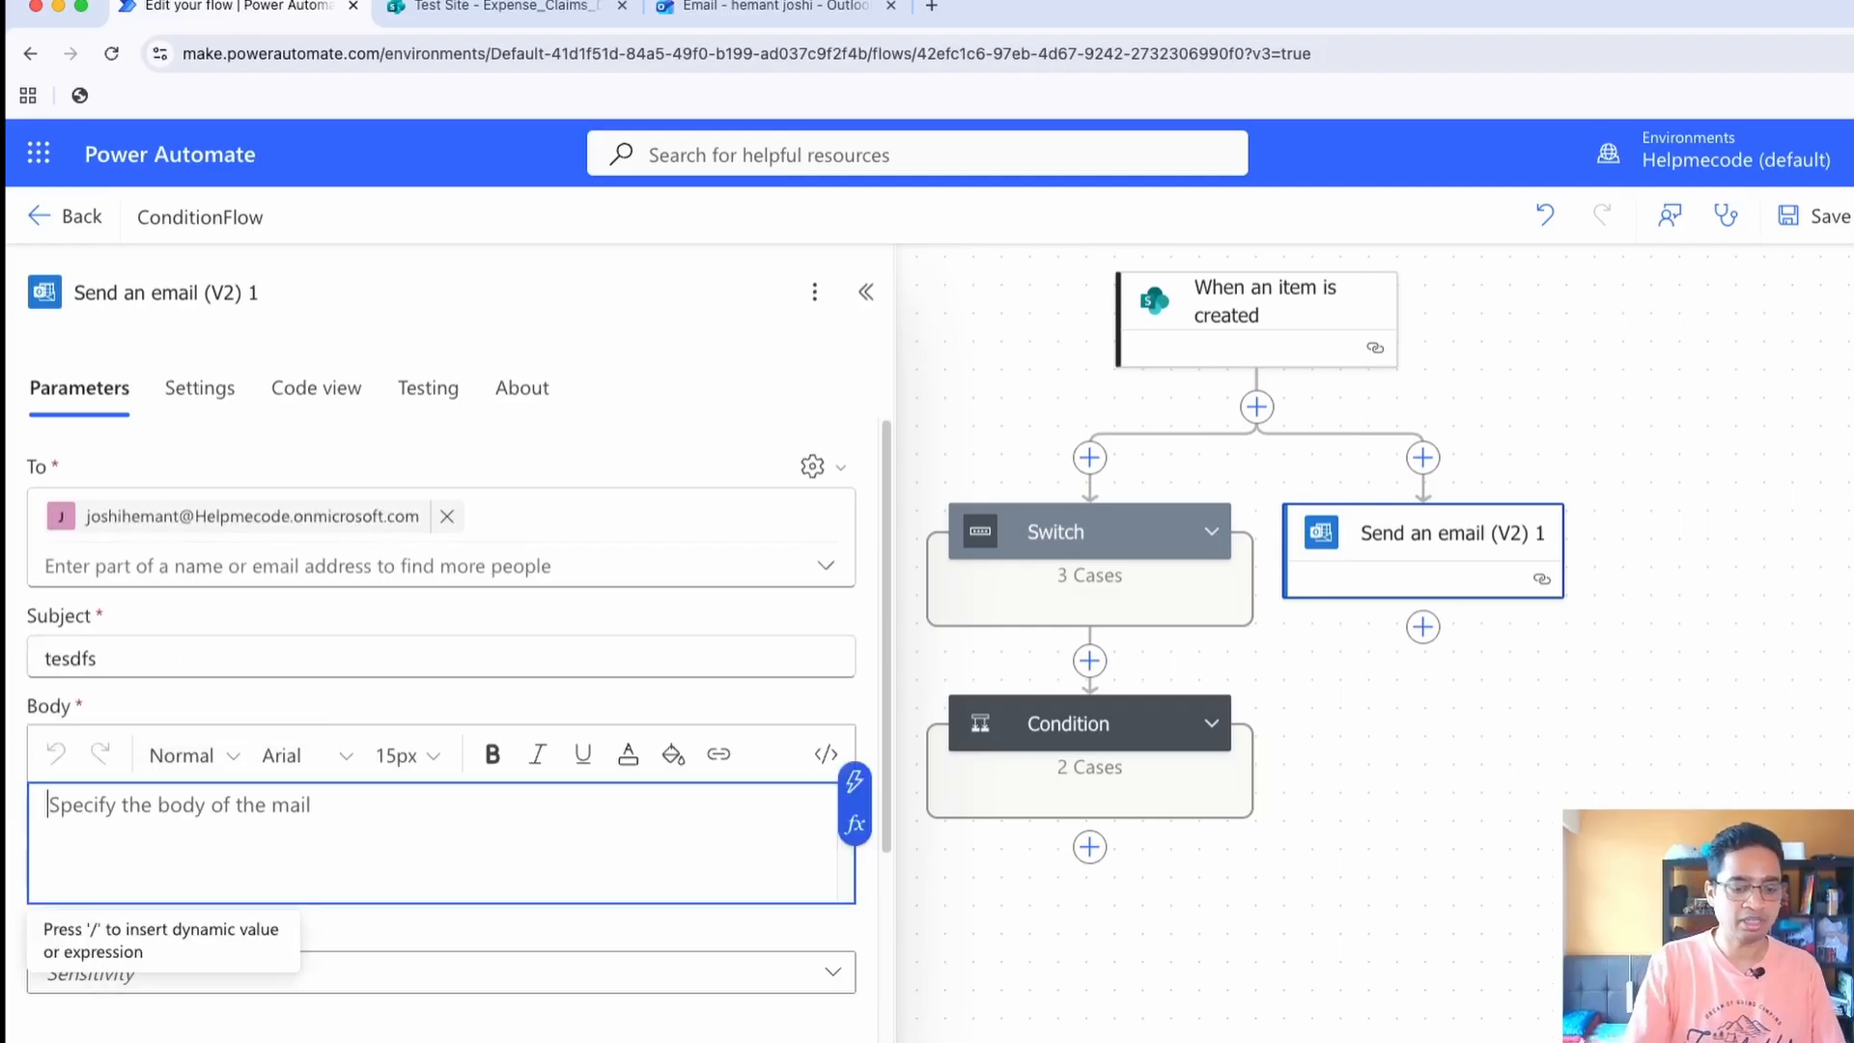
{"action": "type", "text": "iam running anyway"}
{"action": "scroll", "coordinate": [441, 676], "scroll_direction": "down", "scroll_amount": 3}
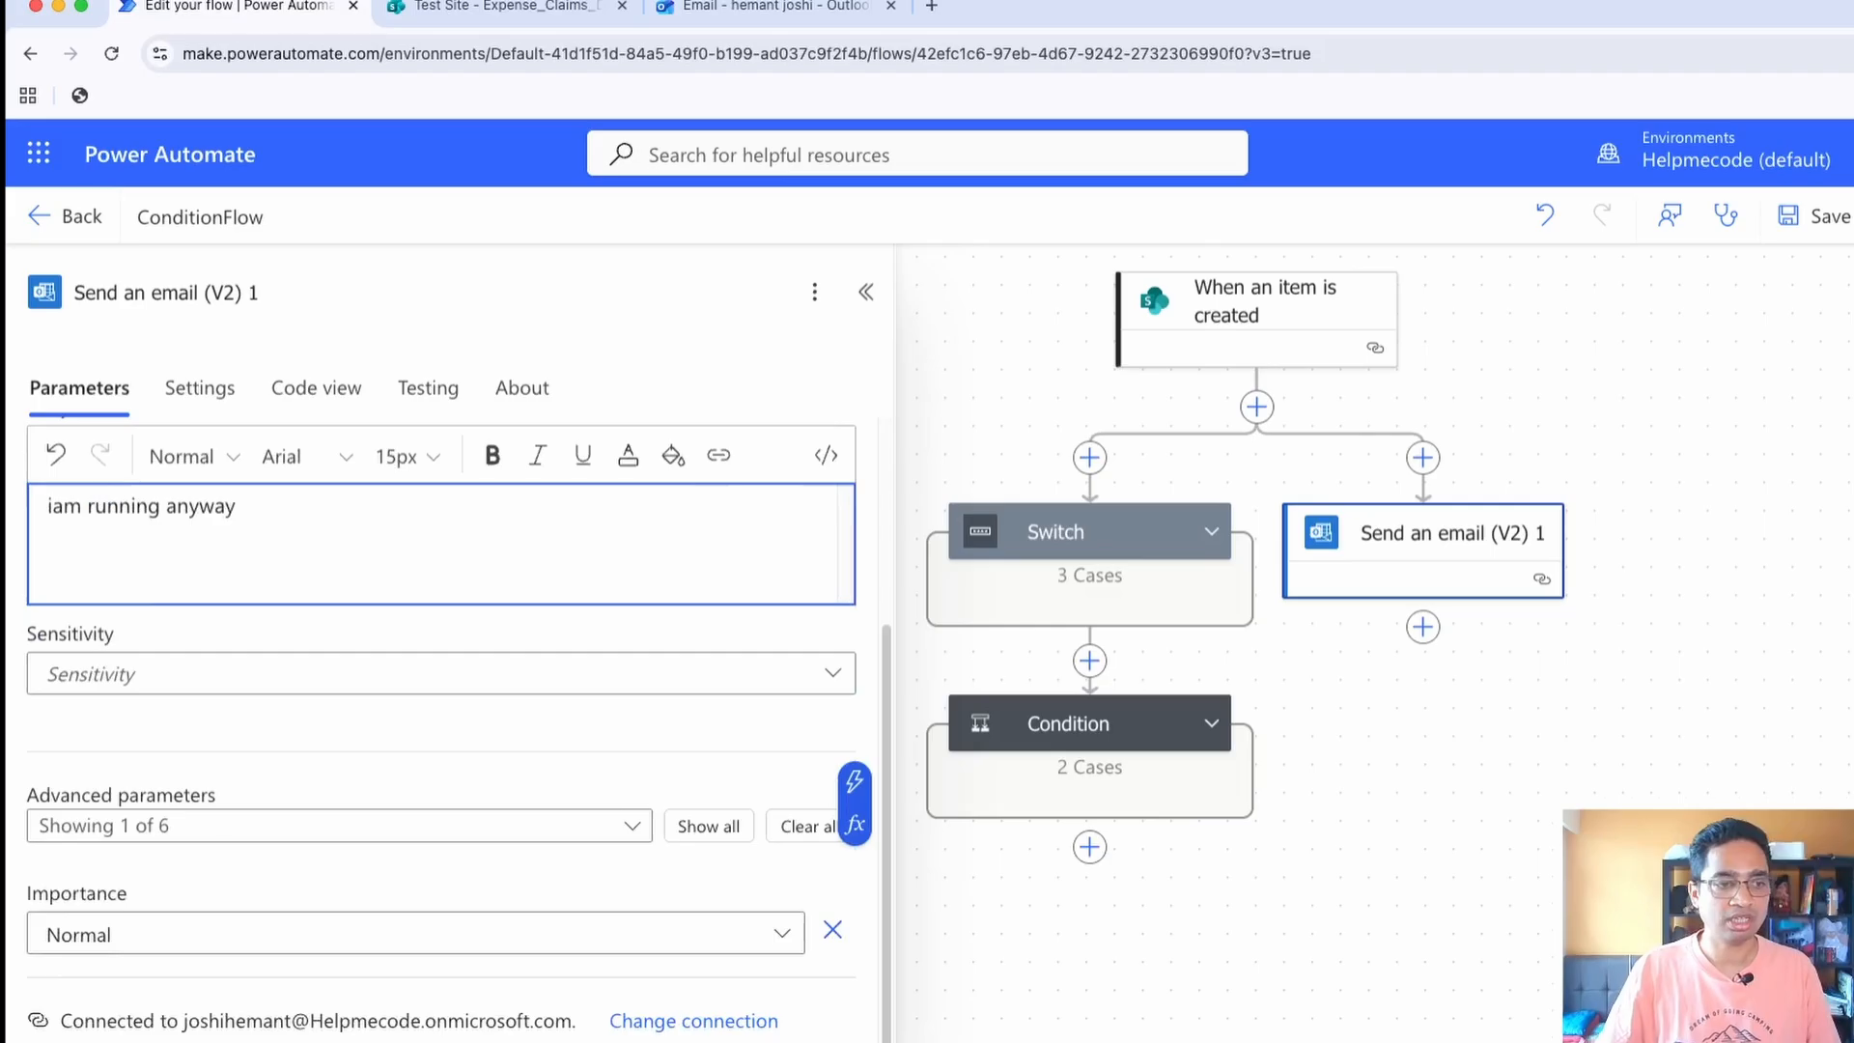
{"action": "left_click", "coordinate": [866, 292]}
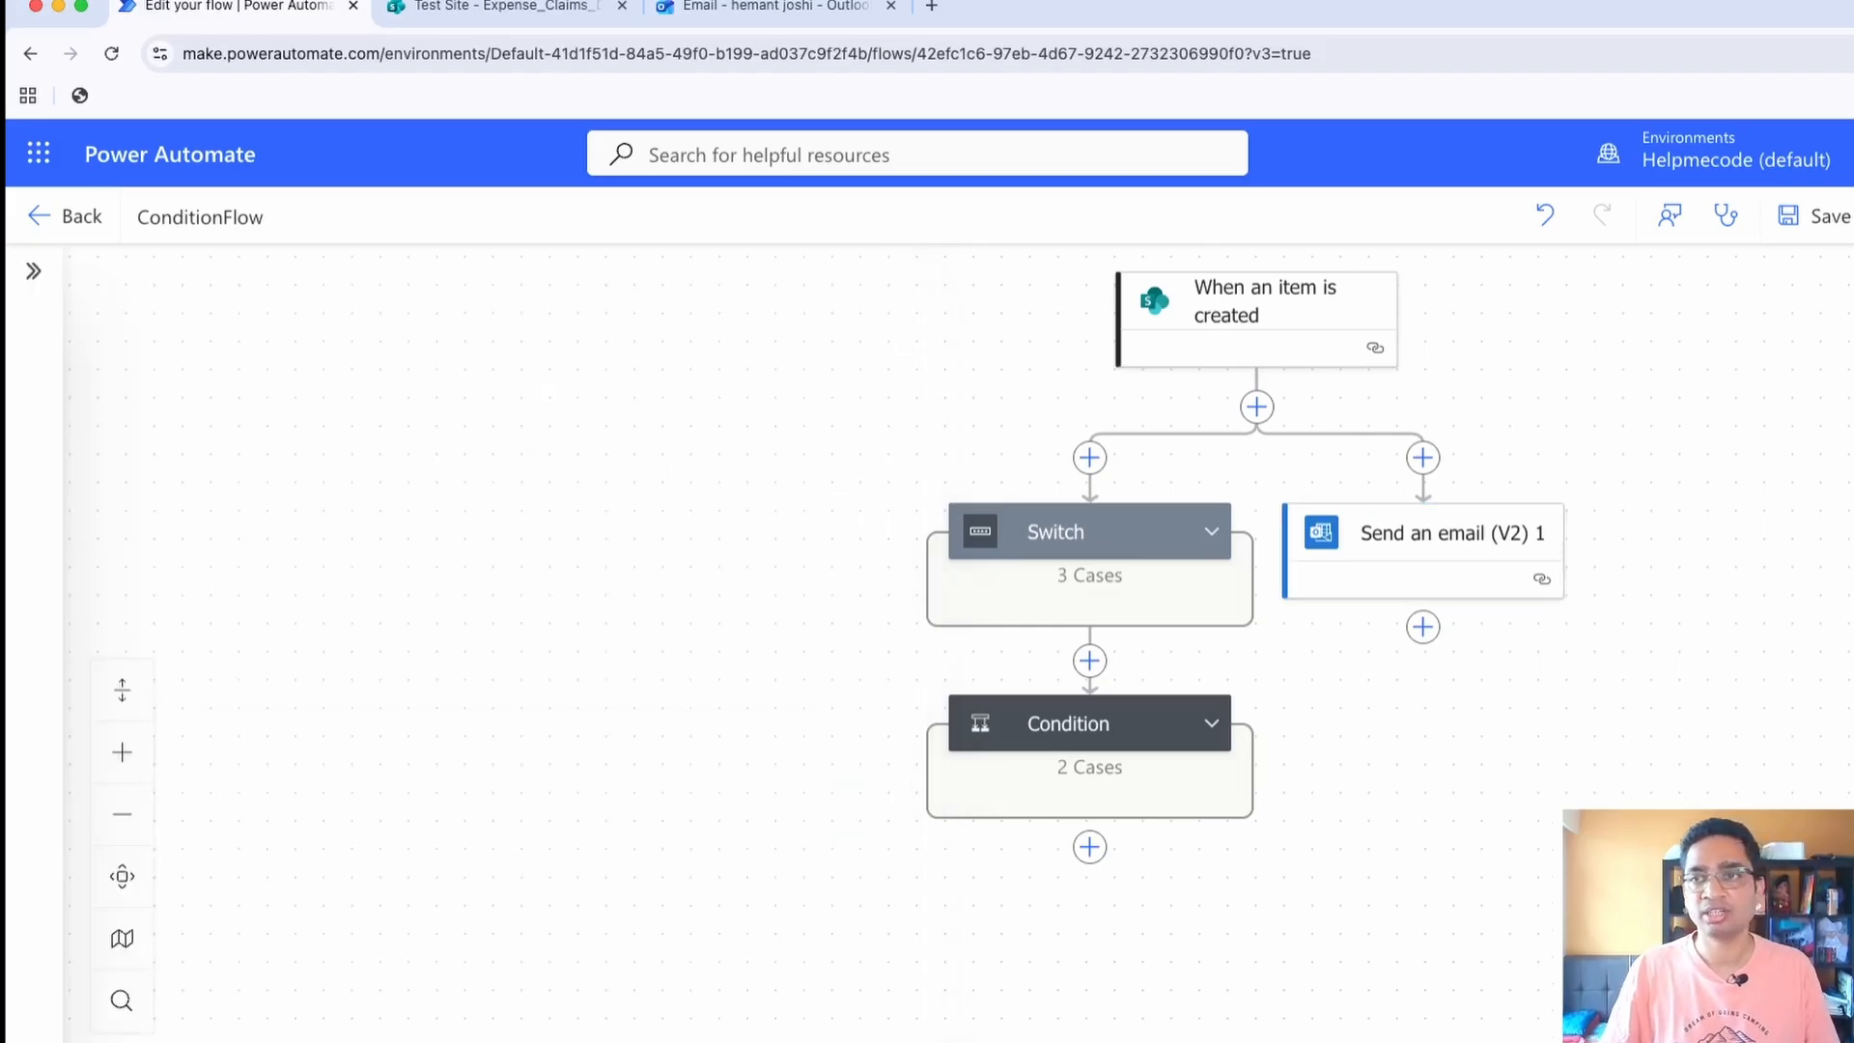
Save ConditionFlow and test it automatically with a recently used trigger
{"action": "left_click", "coordinate": [1819, 216]}
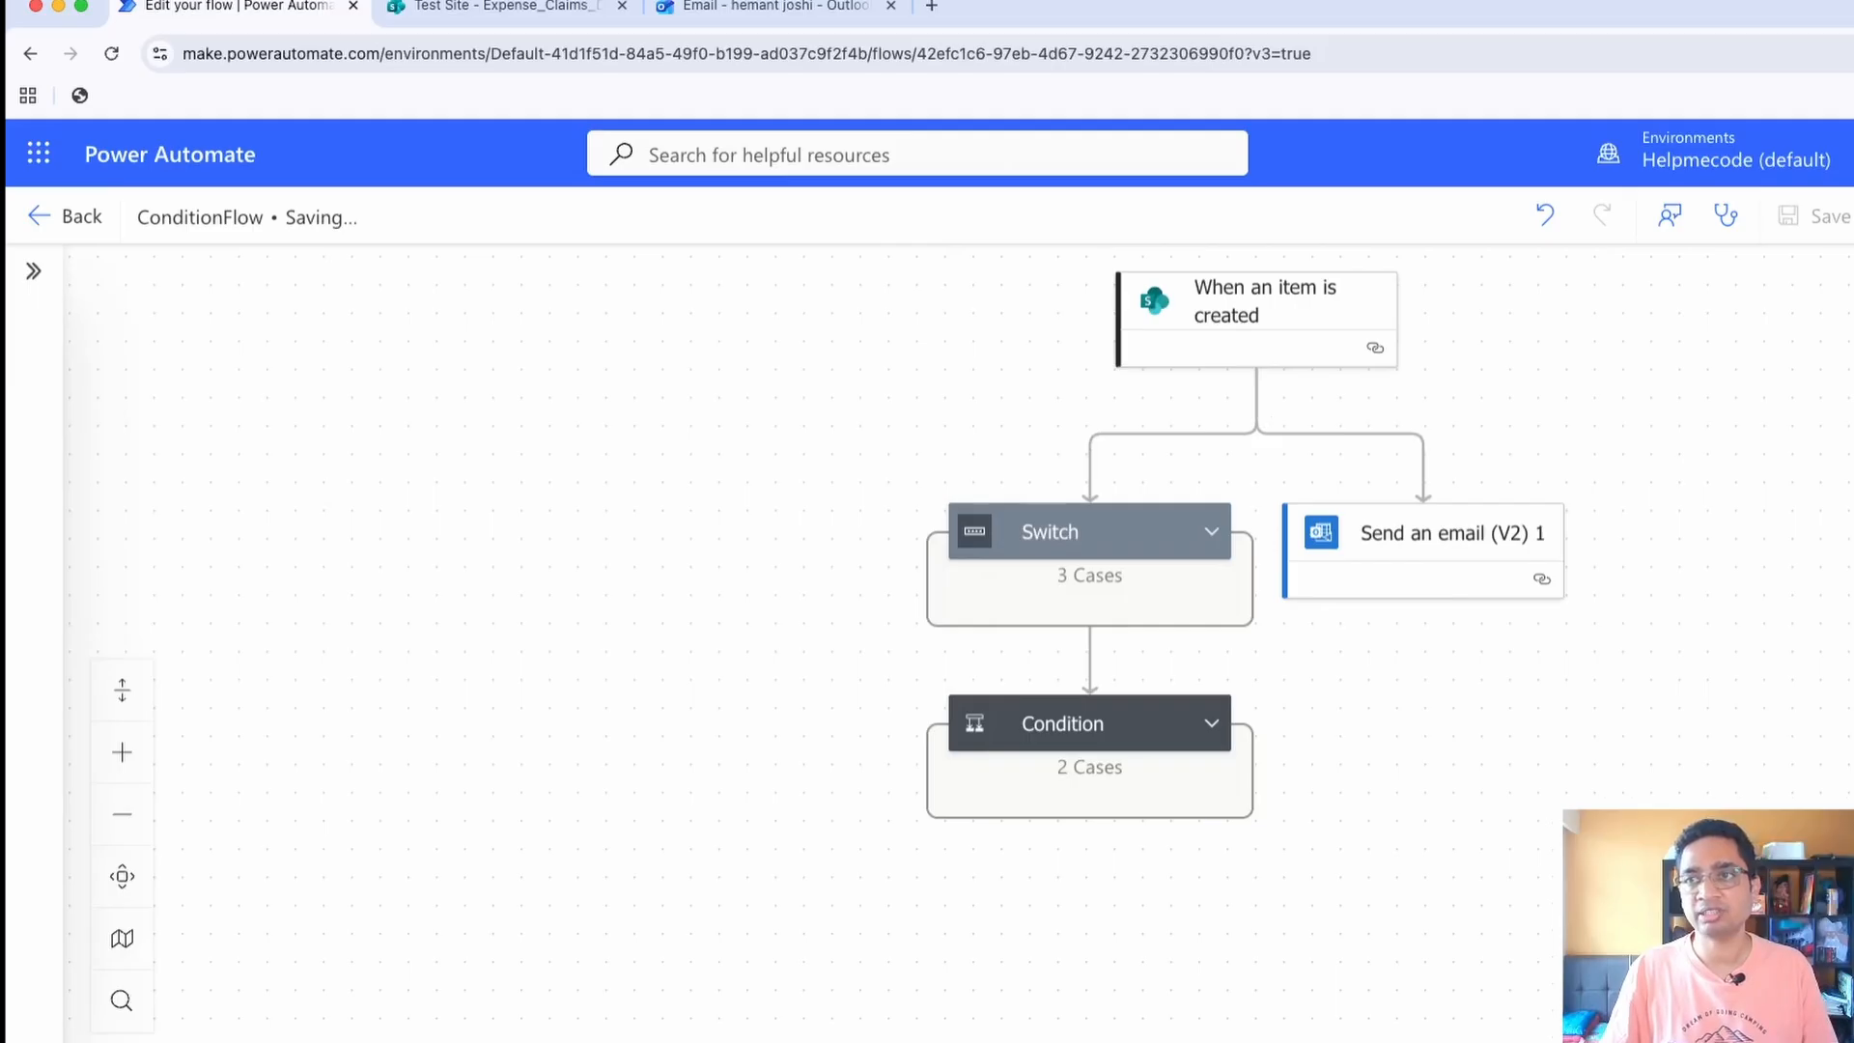
{"action": "left_click", "coordinate": [1853, 216]}
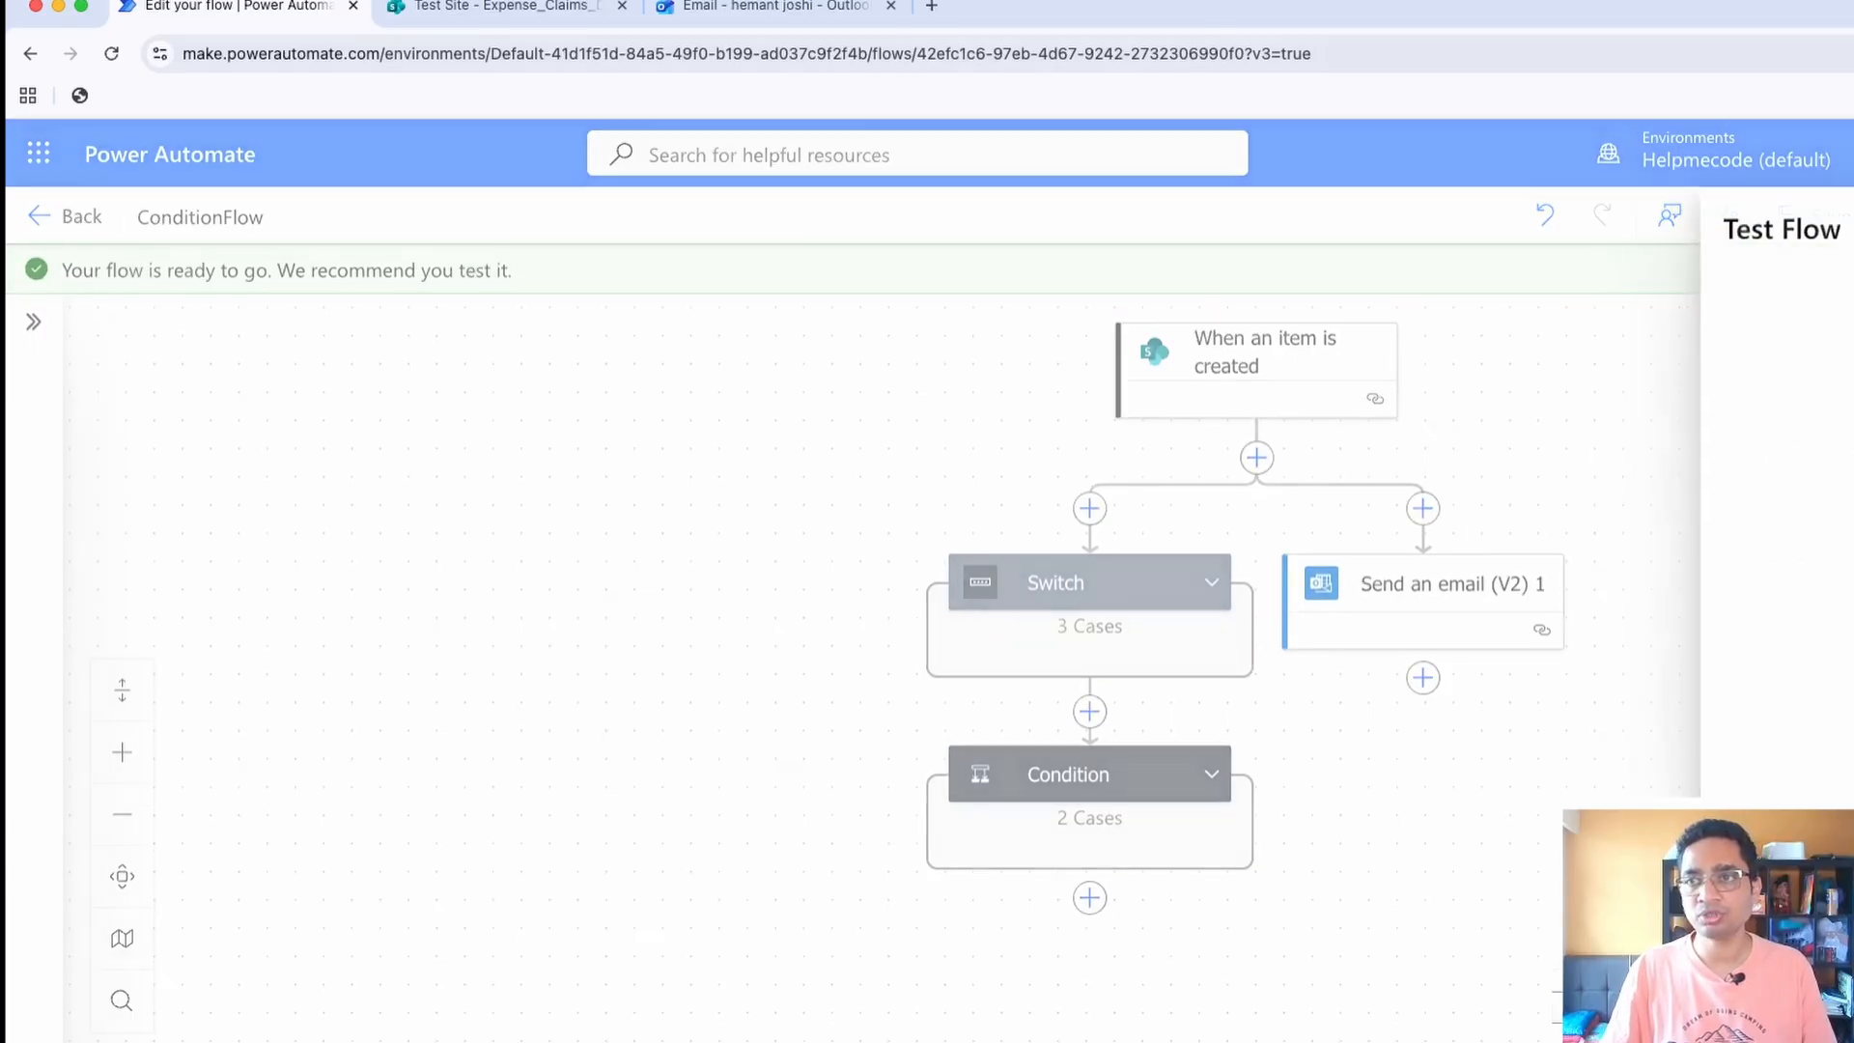
{"action": "left_click", "coordinate": [1735, 395]}
{"action": "left_click", "coordinate": [1787, 440]}
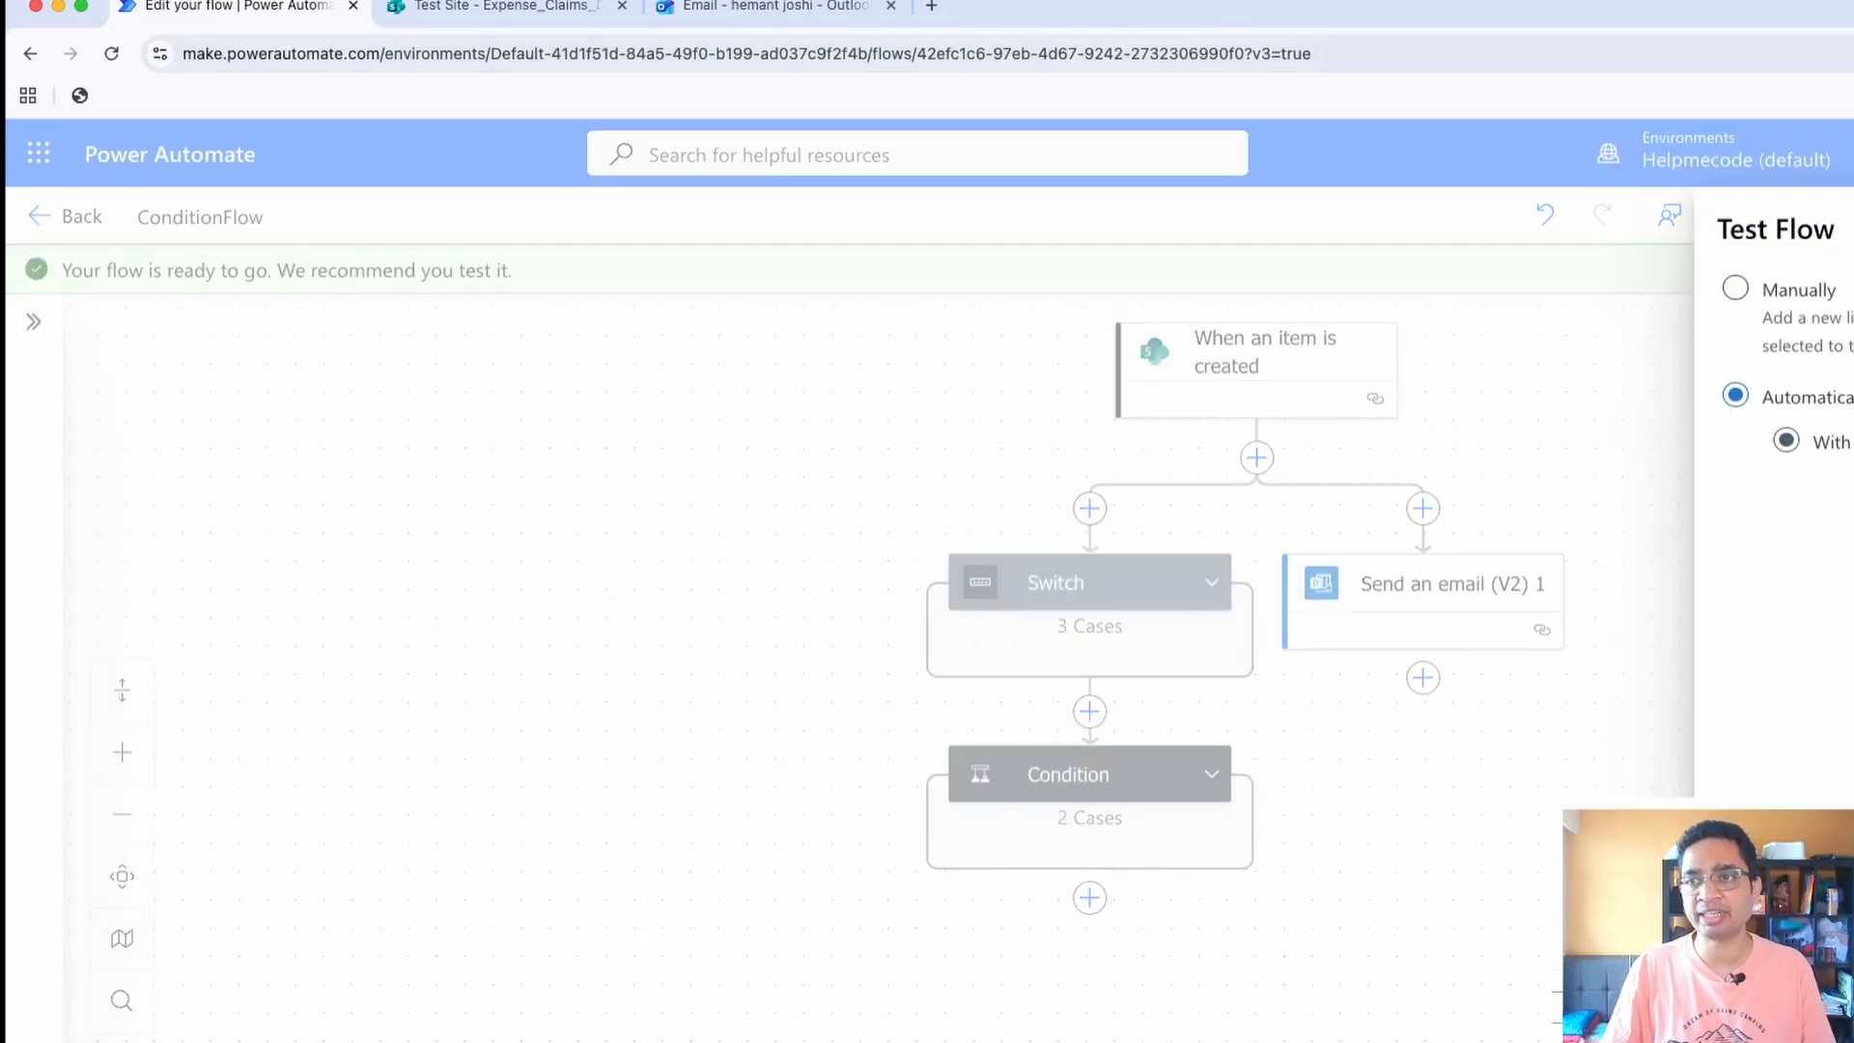
{"action": "left_click", "coordinate": [1753, 498]}
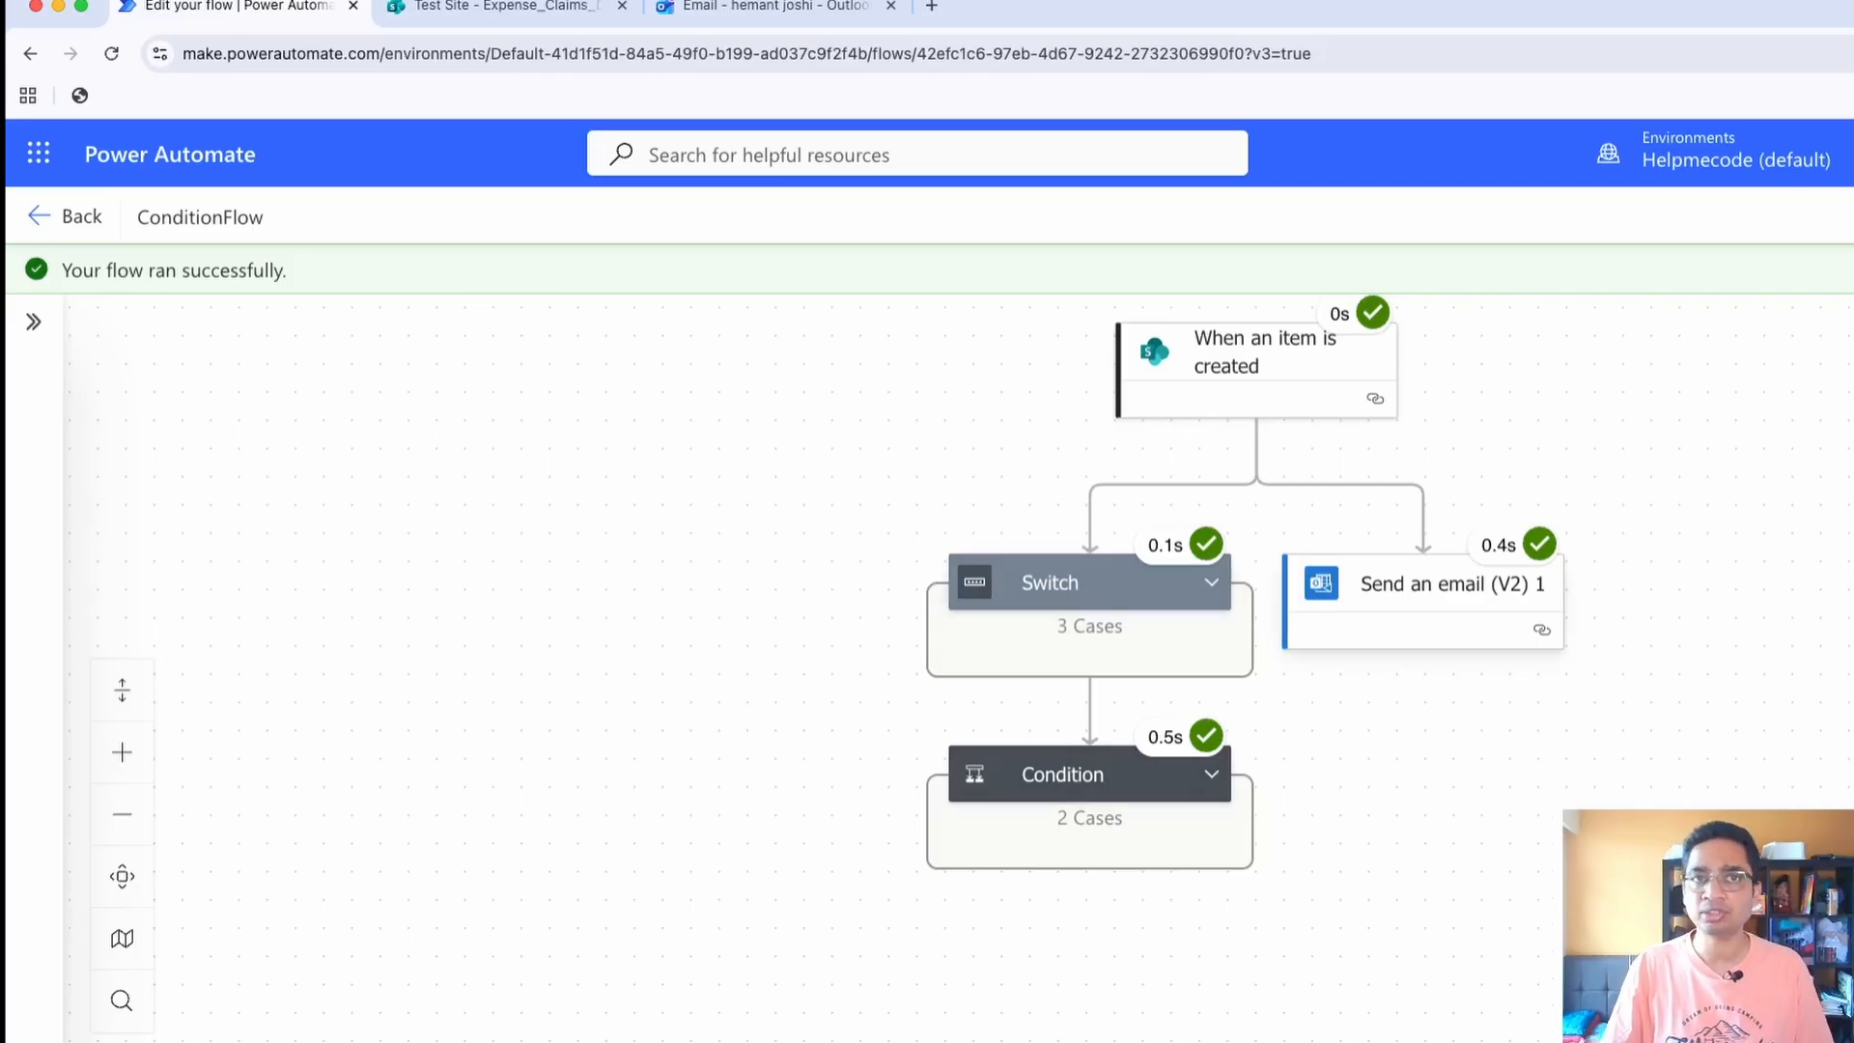
Switch to Outlook and read the newest "New Expense Submitted" and "tesdfs" emails in the inbox
{"action": "left_click", "coordinate": [776, 8]}
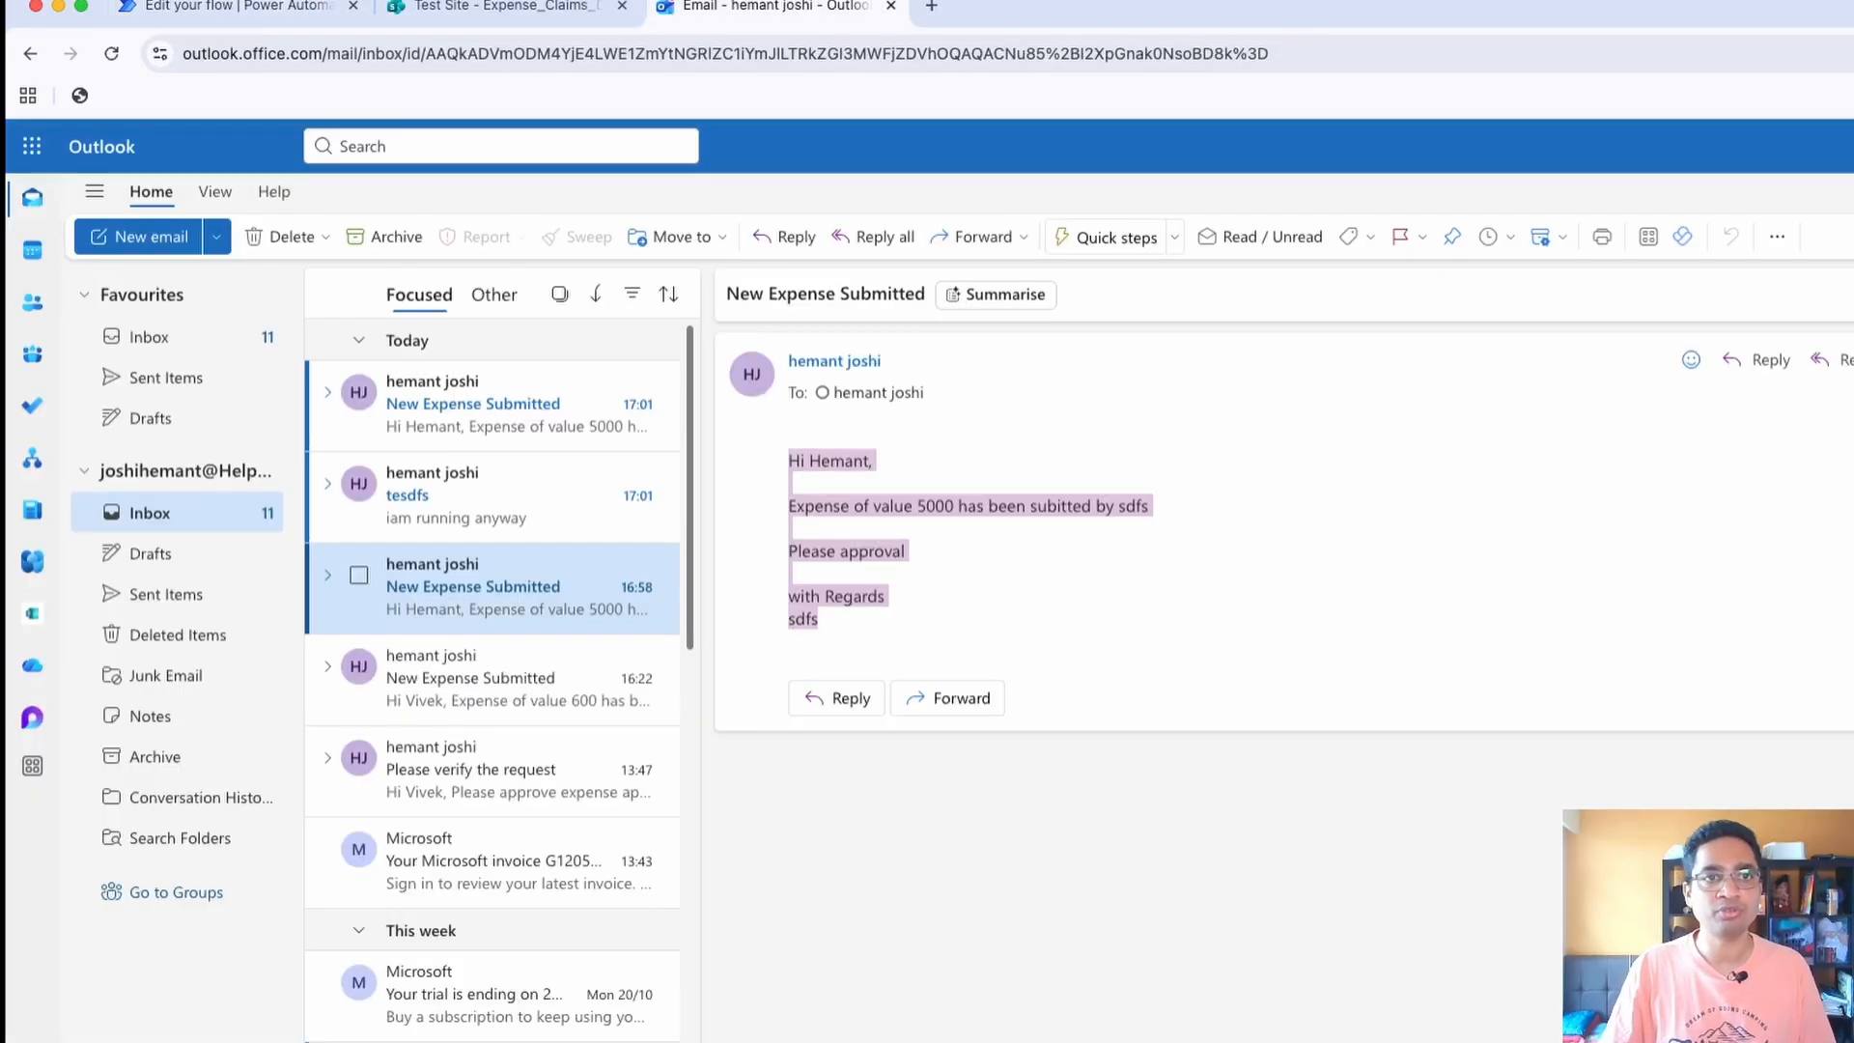
{"action": "left_click", "coordinate": [503, 406]}
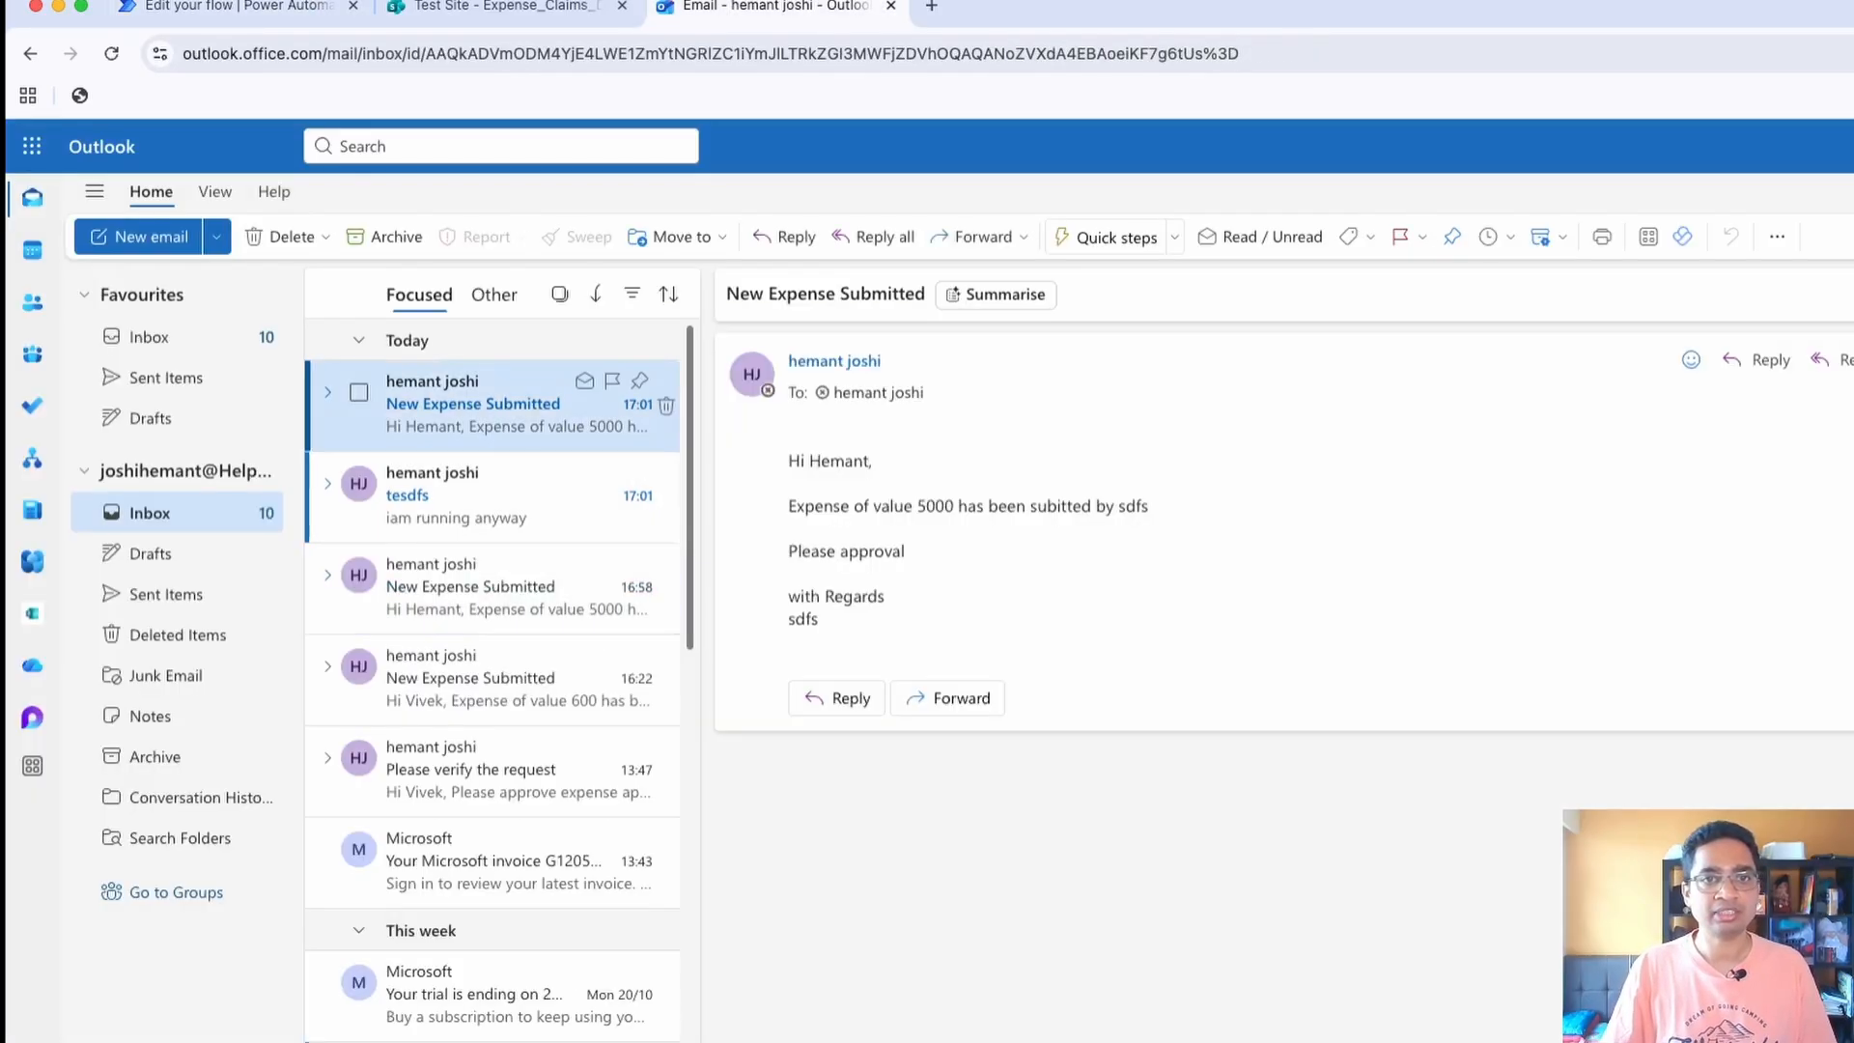
{"action": "left_click", "coordinate": [541, 502]}
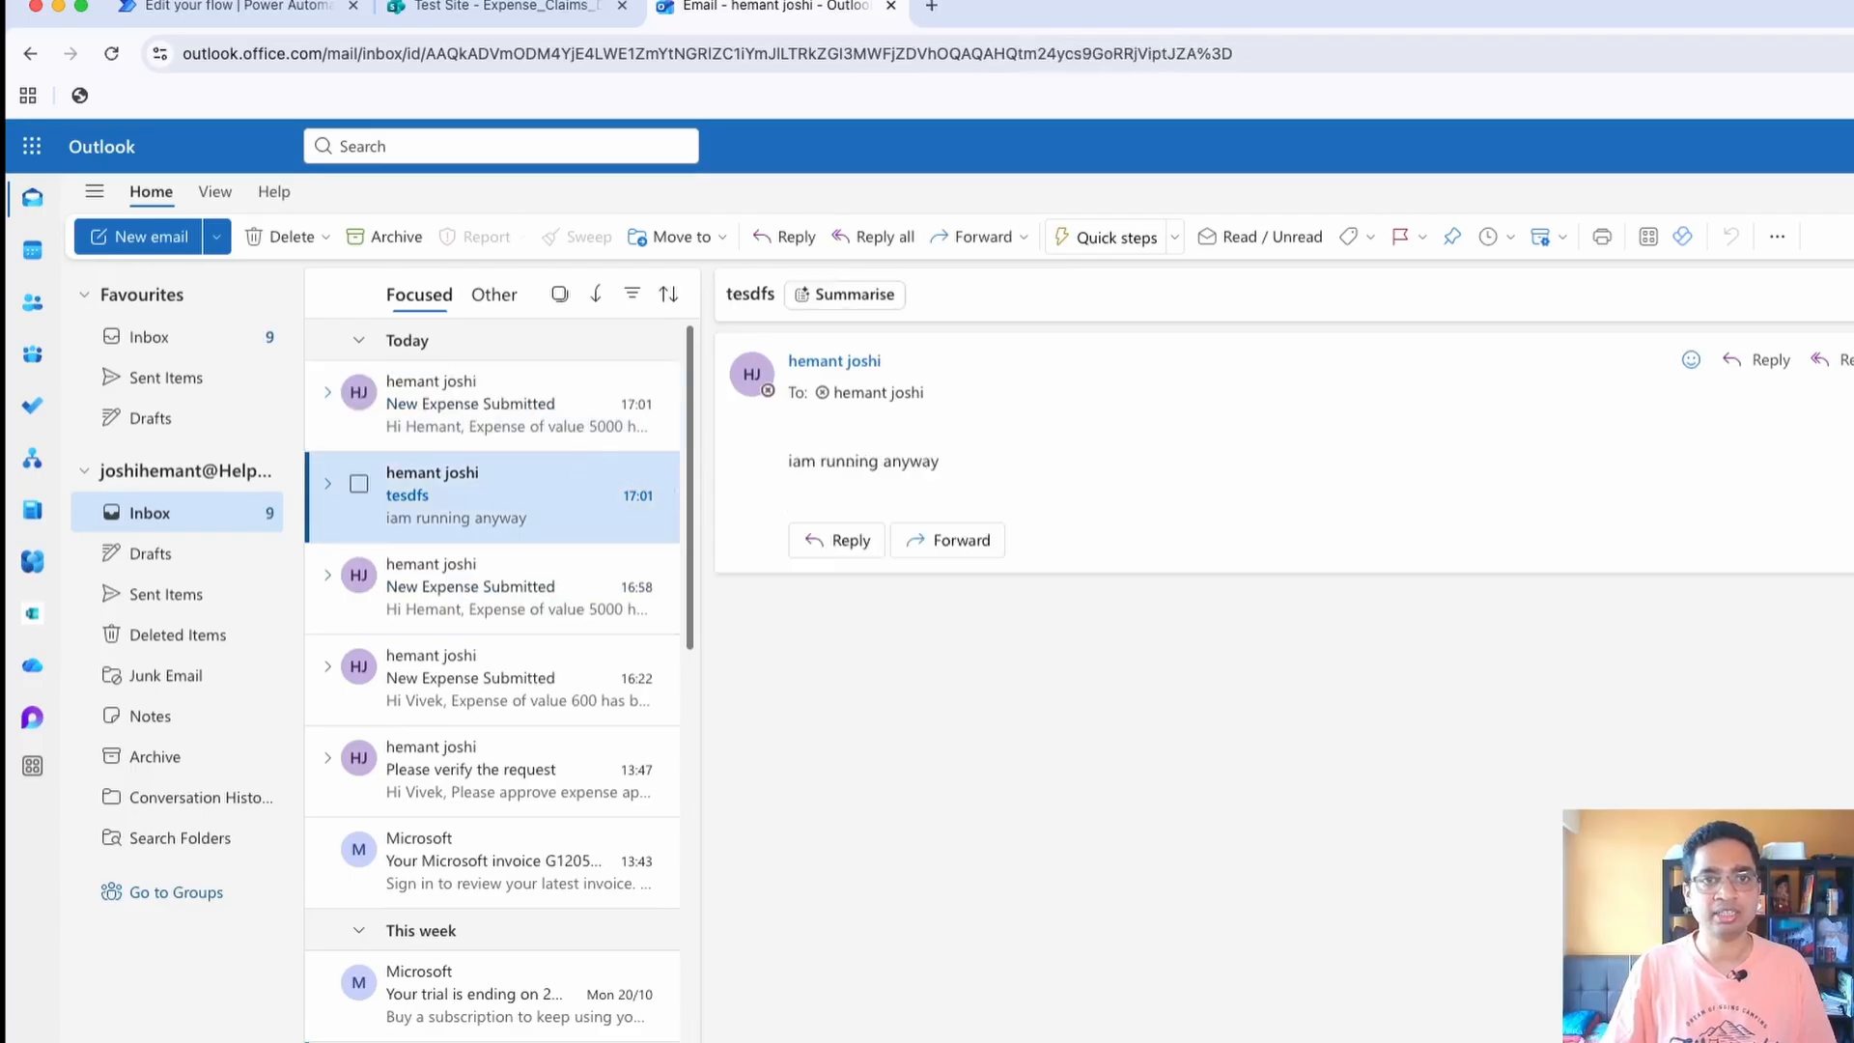